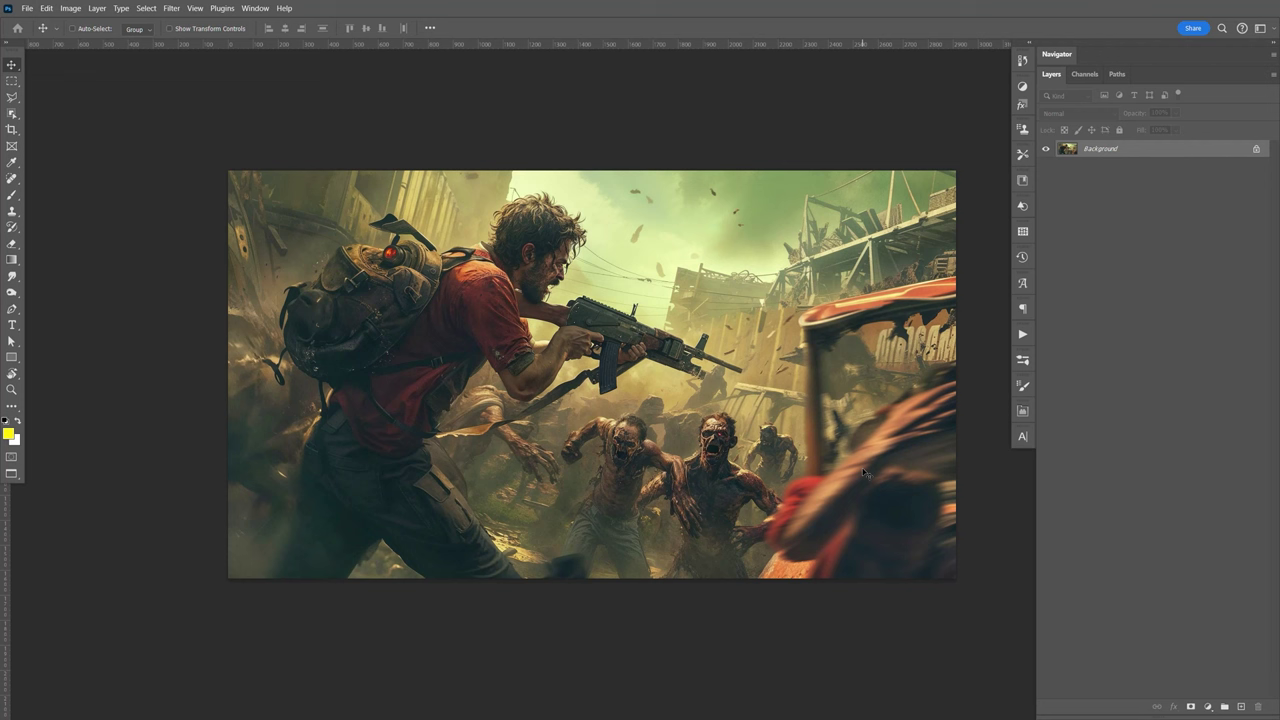
Duplicate the Background layer and delete the original locked layer.
{"action": "key", "text": "F9"}
{"action": "key", "text": "ctrl+j"}
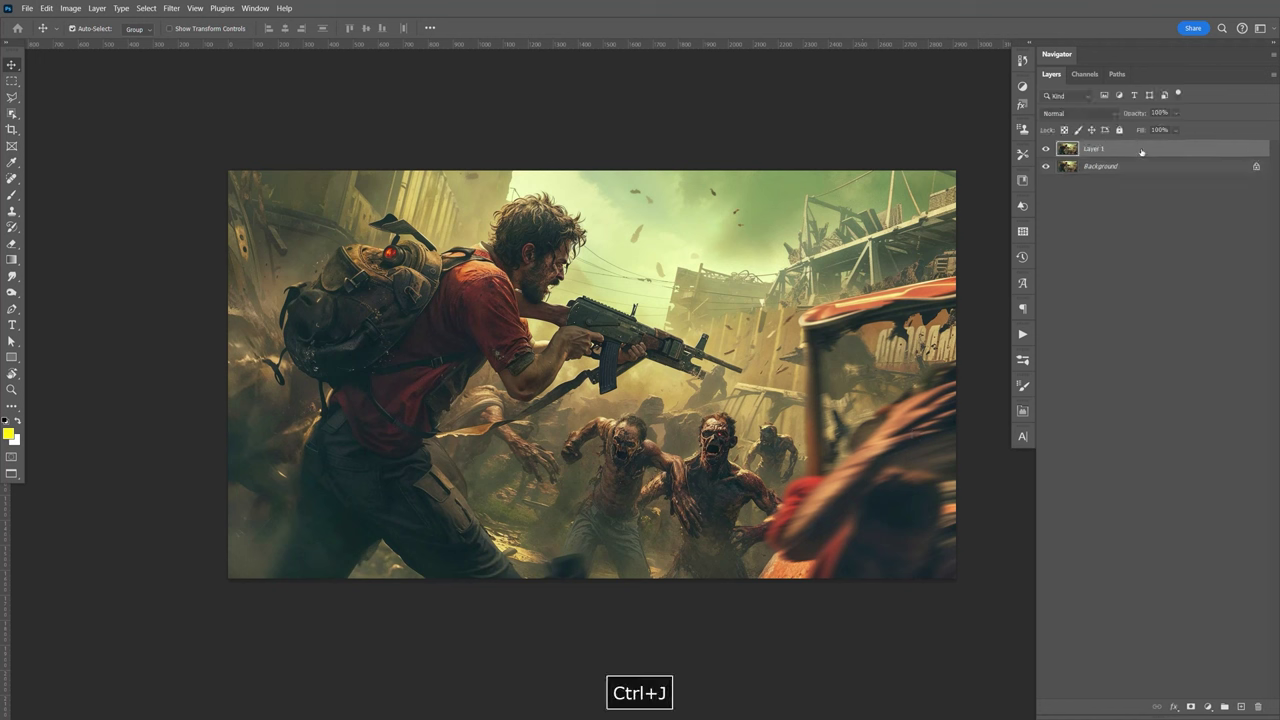
{"action": "left_click", "coordinate": [1122, 168]}
{"action": "key", "text": "Delete"}
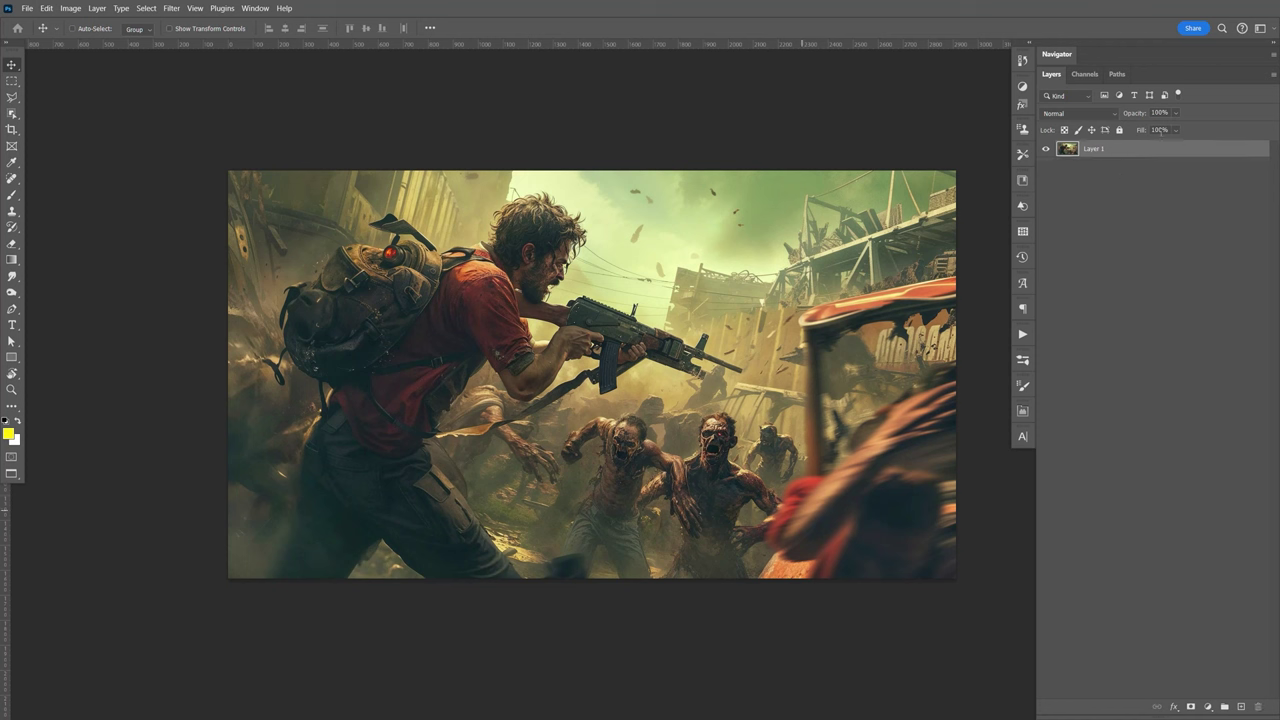
Duplicate the remaining image layer and rename the copy Main.
{"action": "key", "text": "ctrl+j"}
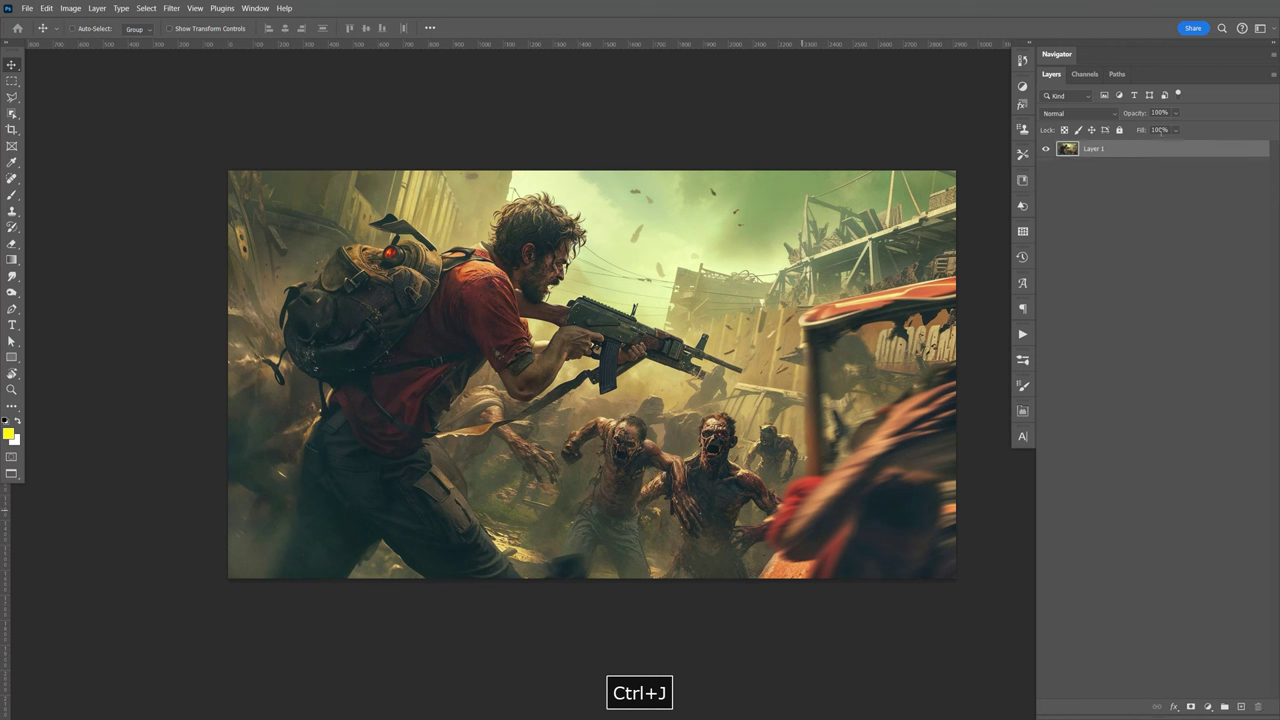
{"action": "key", "text": "ctrl+j"}
{"action": "double_click", "coordinate": [1097, 148]}
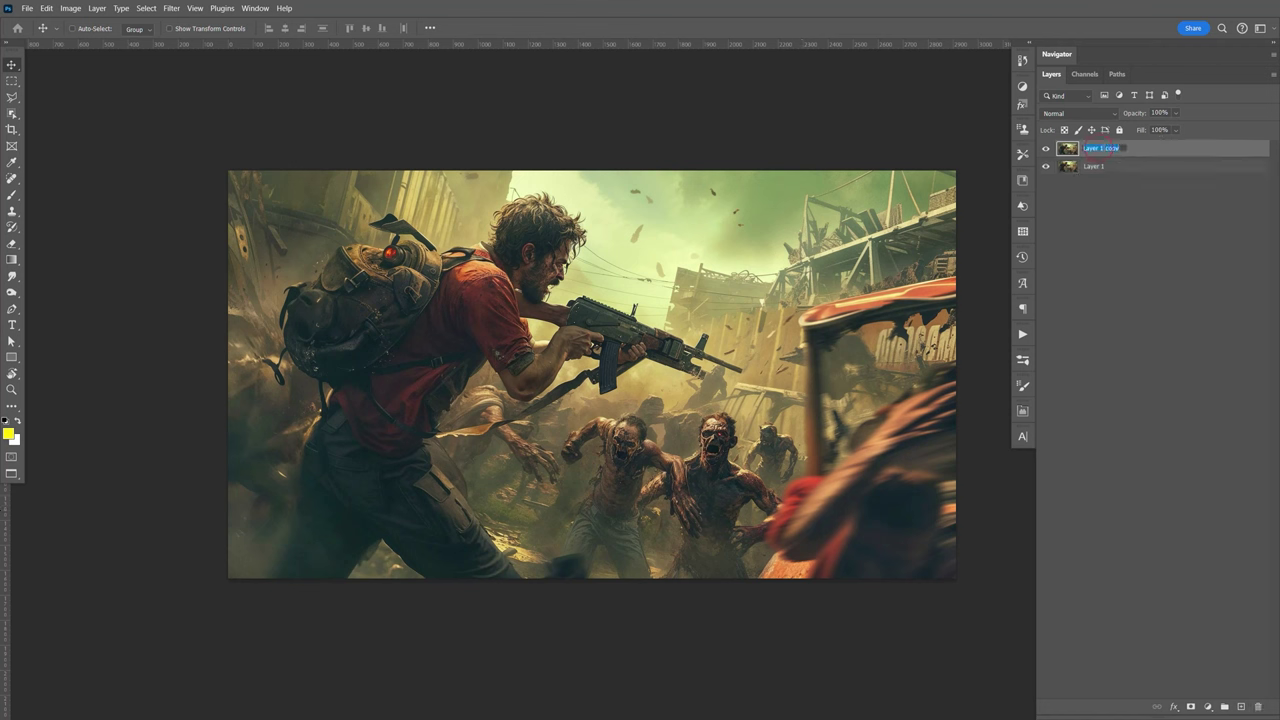
{"action": "type", "text": "Main"}
{"action": "key", "text": "Return"}
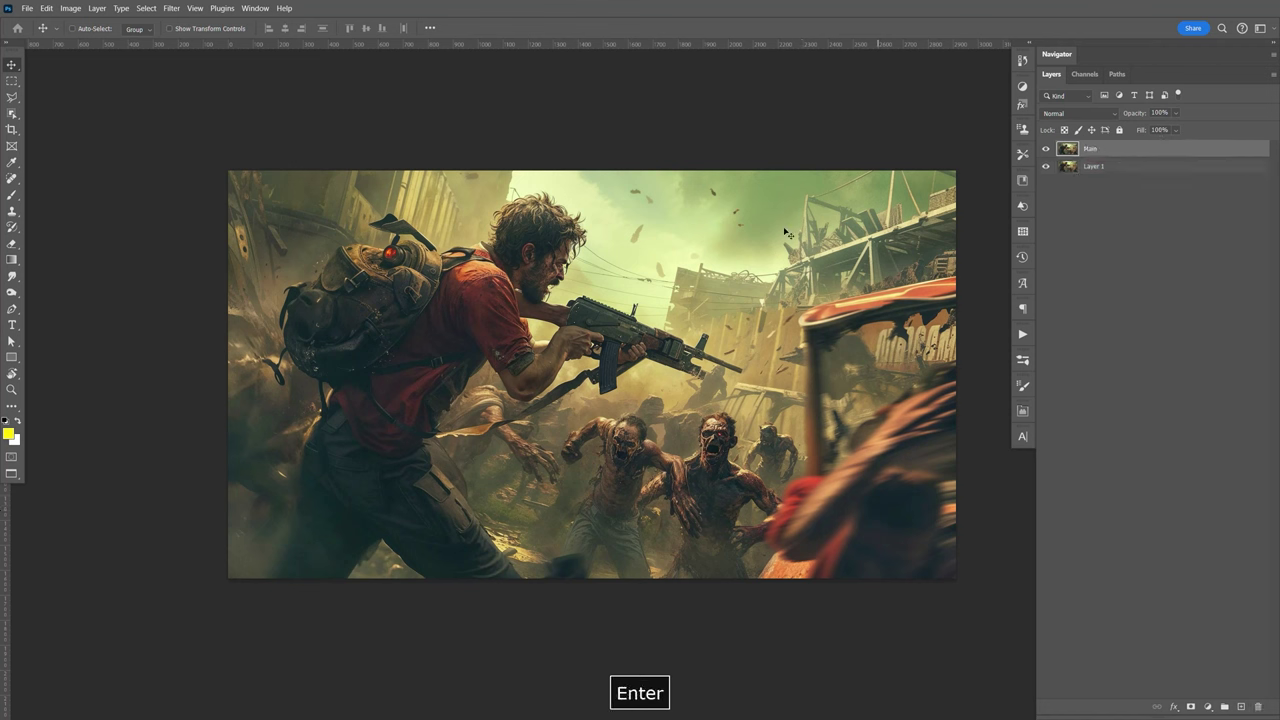
Rename the layer beneath Main as Master.
{"action": "left_click", "coordinate": [1107, 167]}
{"action": "double_click", "coordinate": [1096, 167]}
{"action": "type", "text": "Master"}
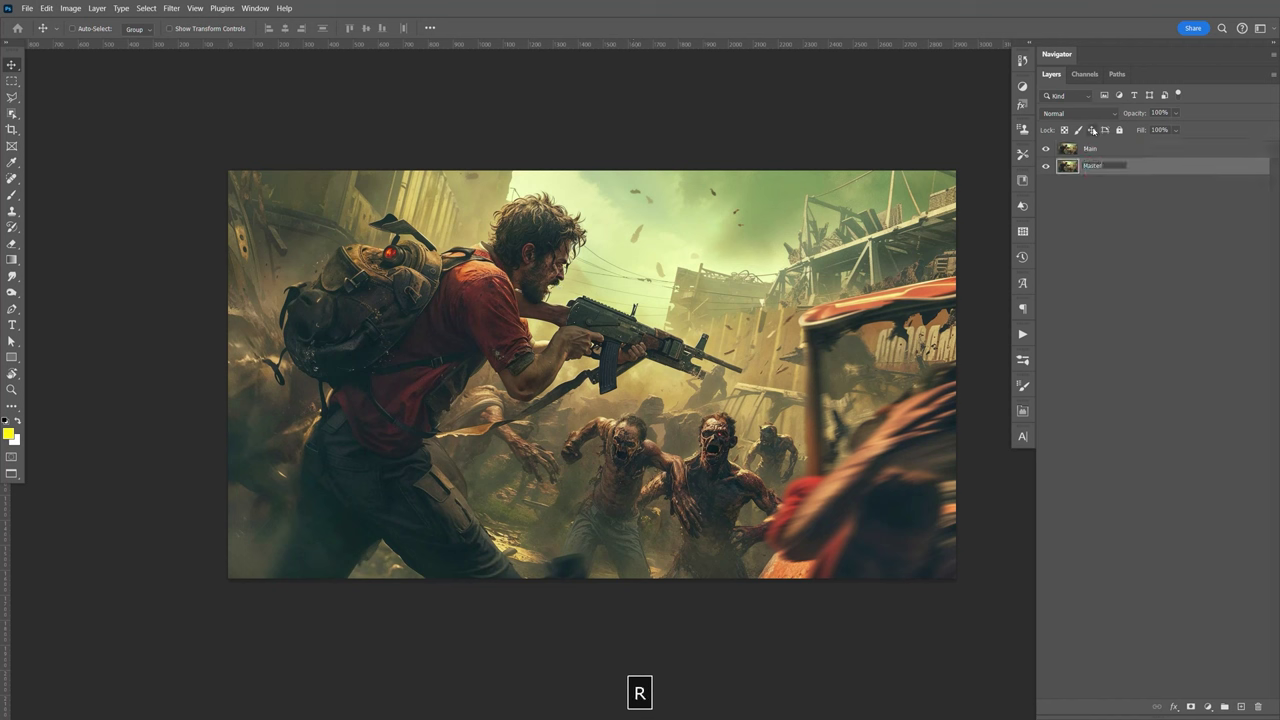
{"action": "key", "text": "Return"}
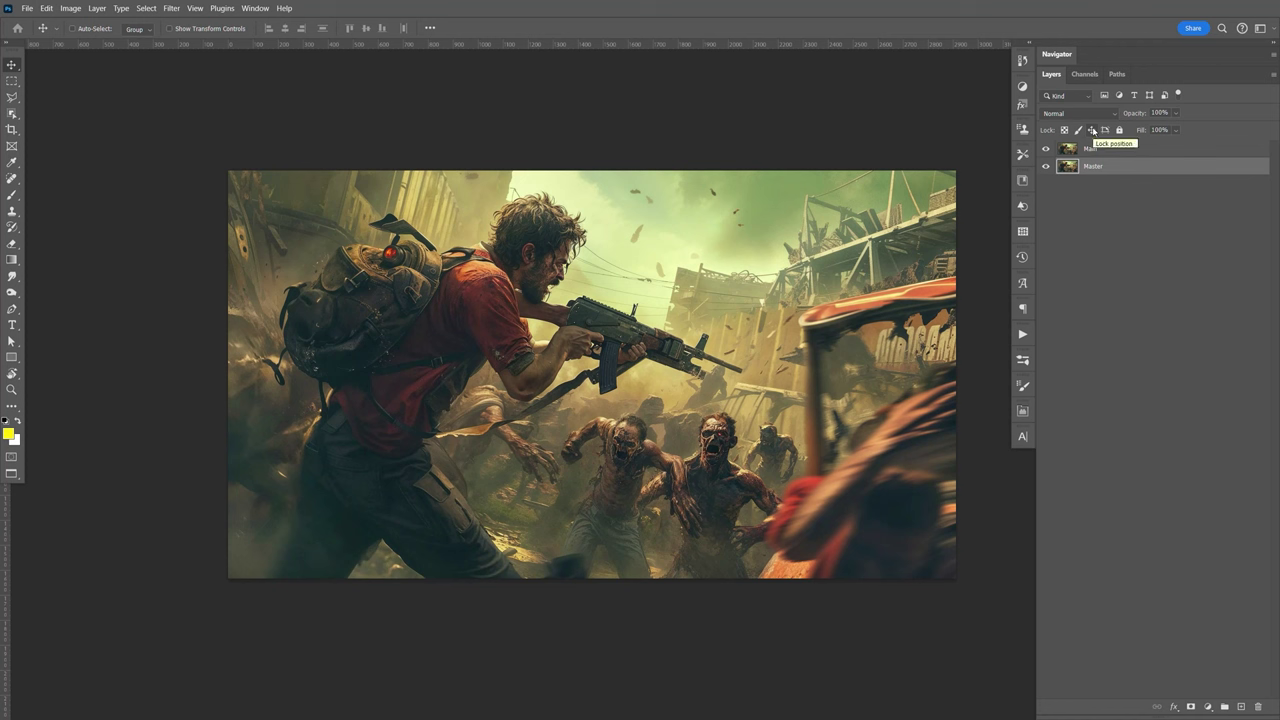
{"action": "key", "text": "F9"}
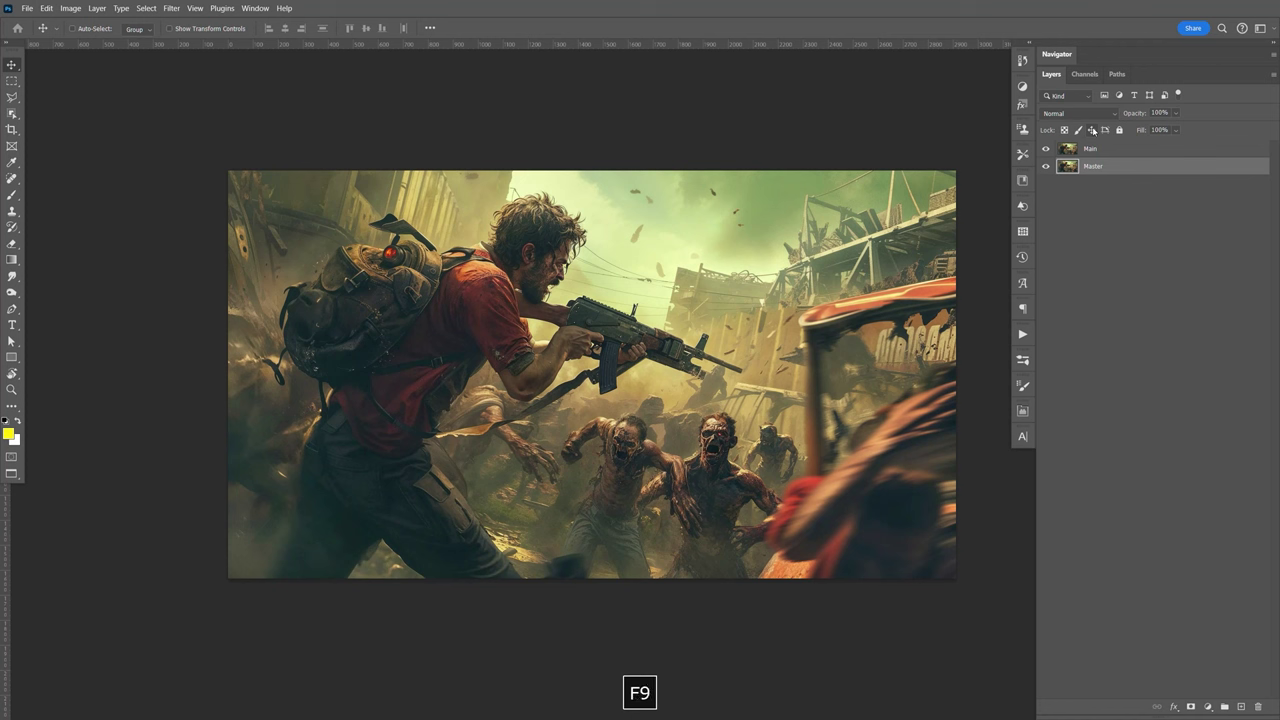
On the Main layer, select the man with the backpack and rifle using the Object Selection tool in Rectangle mode.
{"action": "left_click", "coordinate": [1124, 149]}
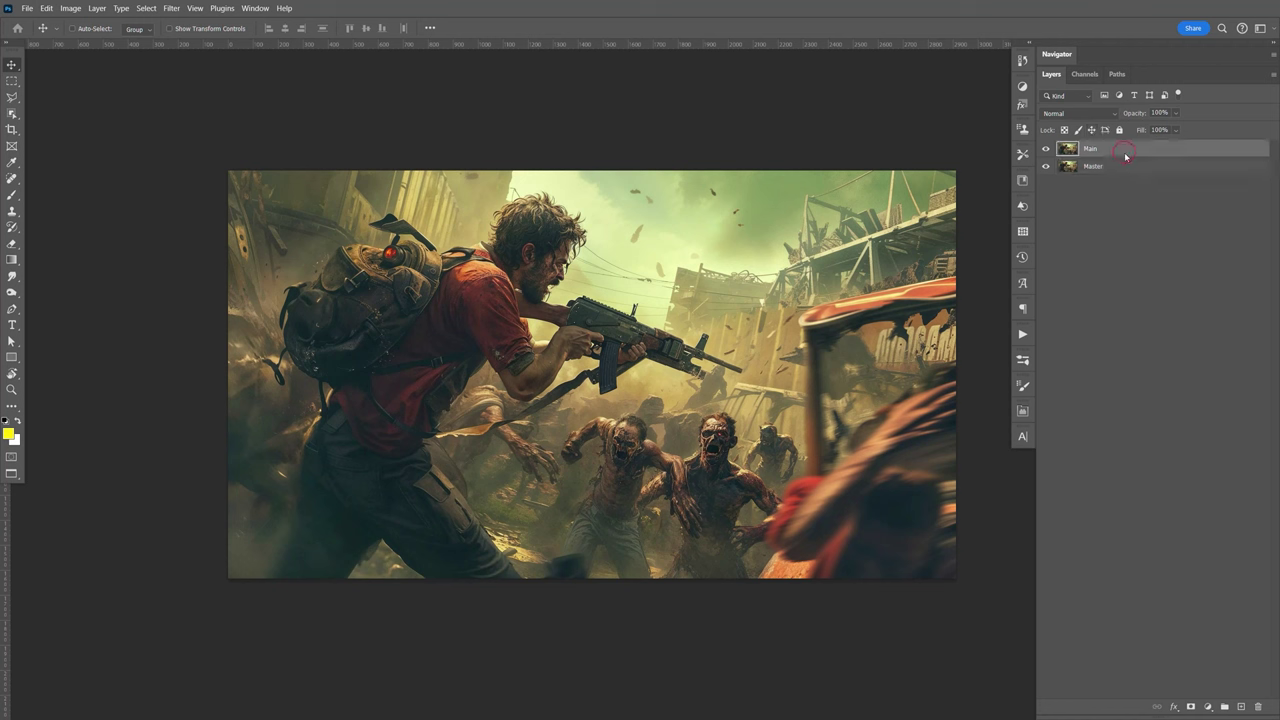
{"action": "left_click", "coordinate": [13, 115]}
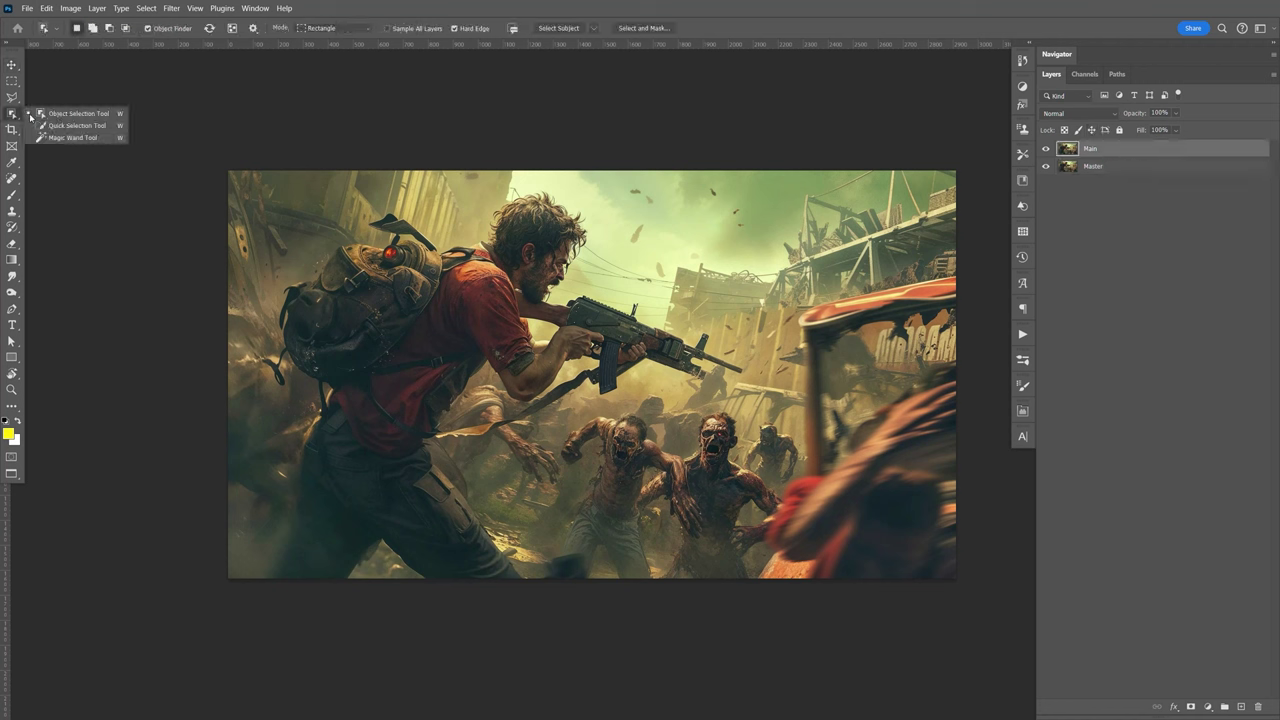
{"action": "left_click", "coordinate": [48, 117]}
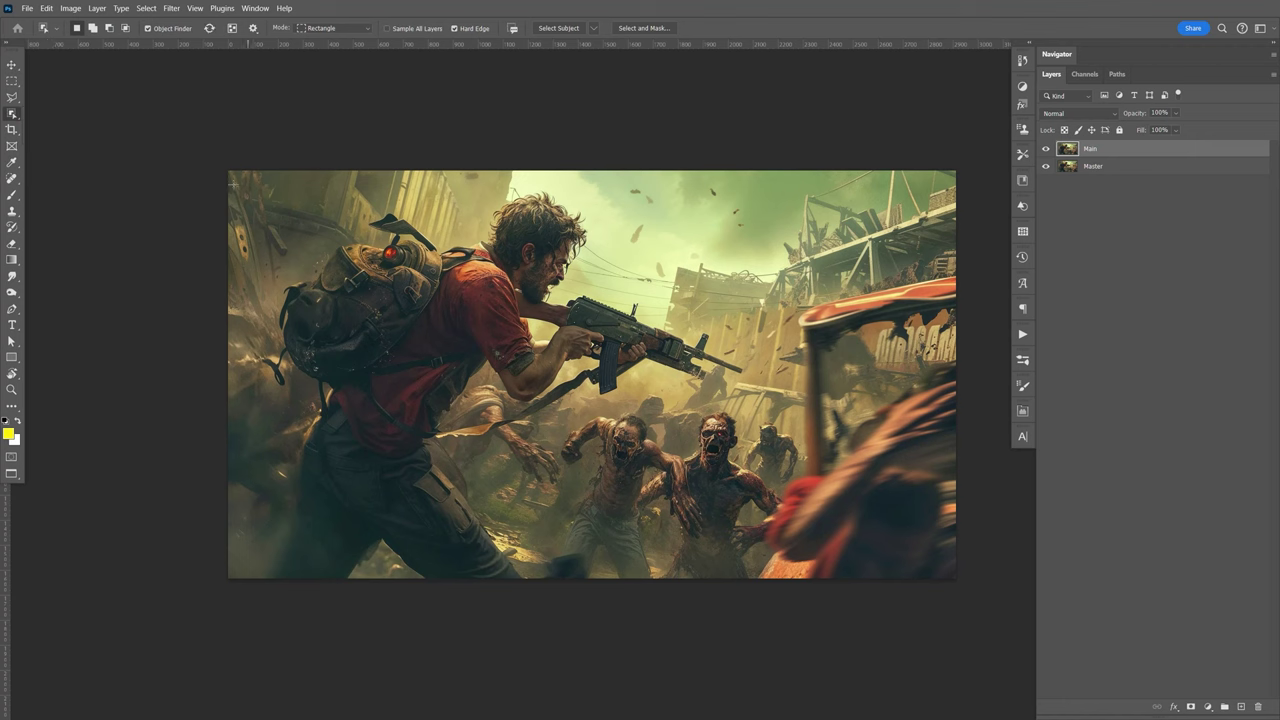
{"action": "left_click_drag", "start_coordinate": [237, 178], "coordinate": [751, 614]}
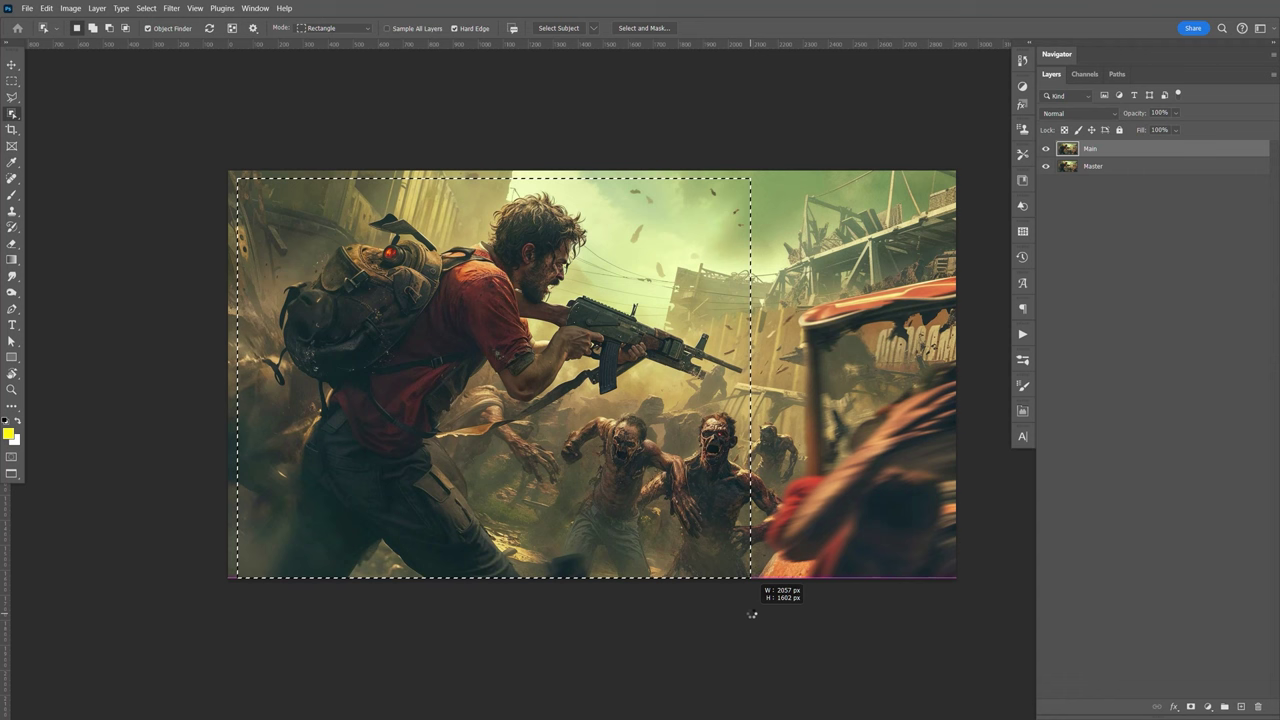
{"action": "left_click_drag", "start_coordinate": [749, 614], "coordinate": [750, 614]}
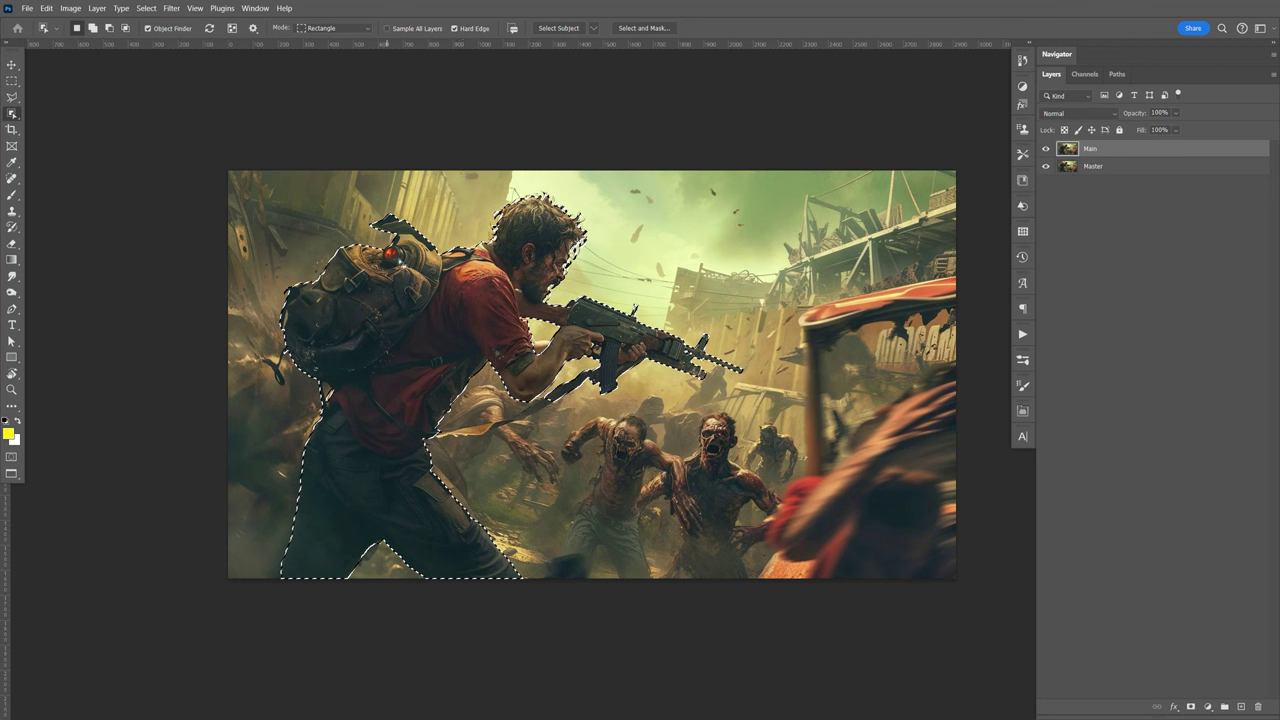
{"action": "left_click", "coordinate": [407, 309]}
Mask the Main layer to the selected man and hide the Master layer.
{"action": "key", "text": "F9"}
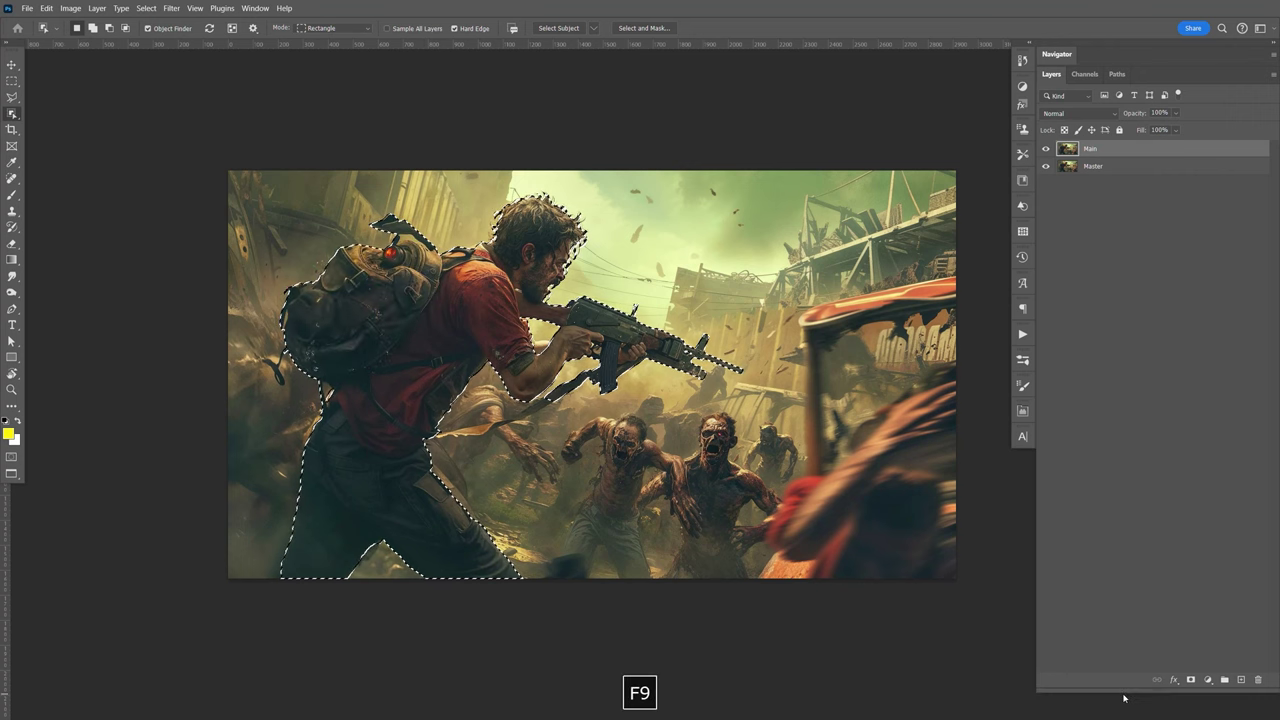
{"action": "left_click", "coordinate": [1190, 679]}
{"action": "left_click", "coordinate": [1046, 166]}
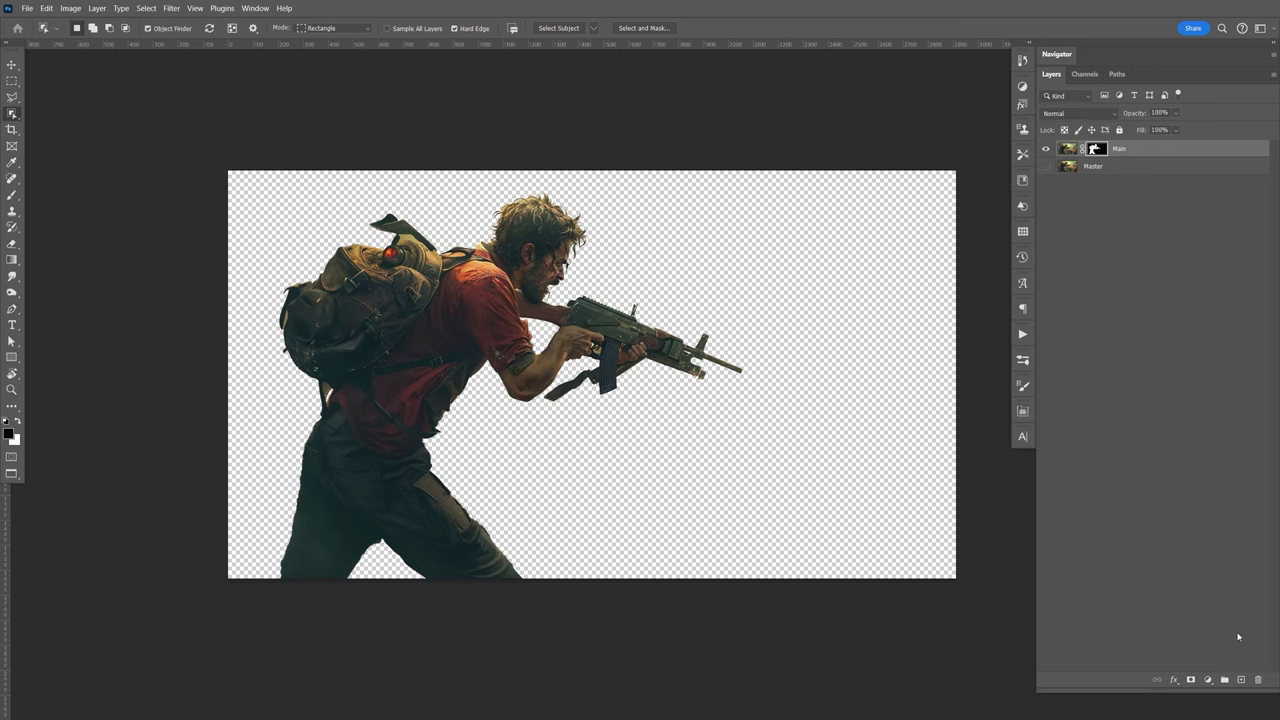
Add a new layer filled with black and place it directly beneath the Main layer.
{"action": "left_click", "coordinate": [1241, 679]}
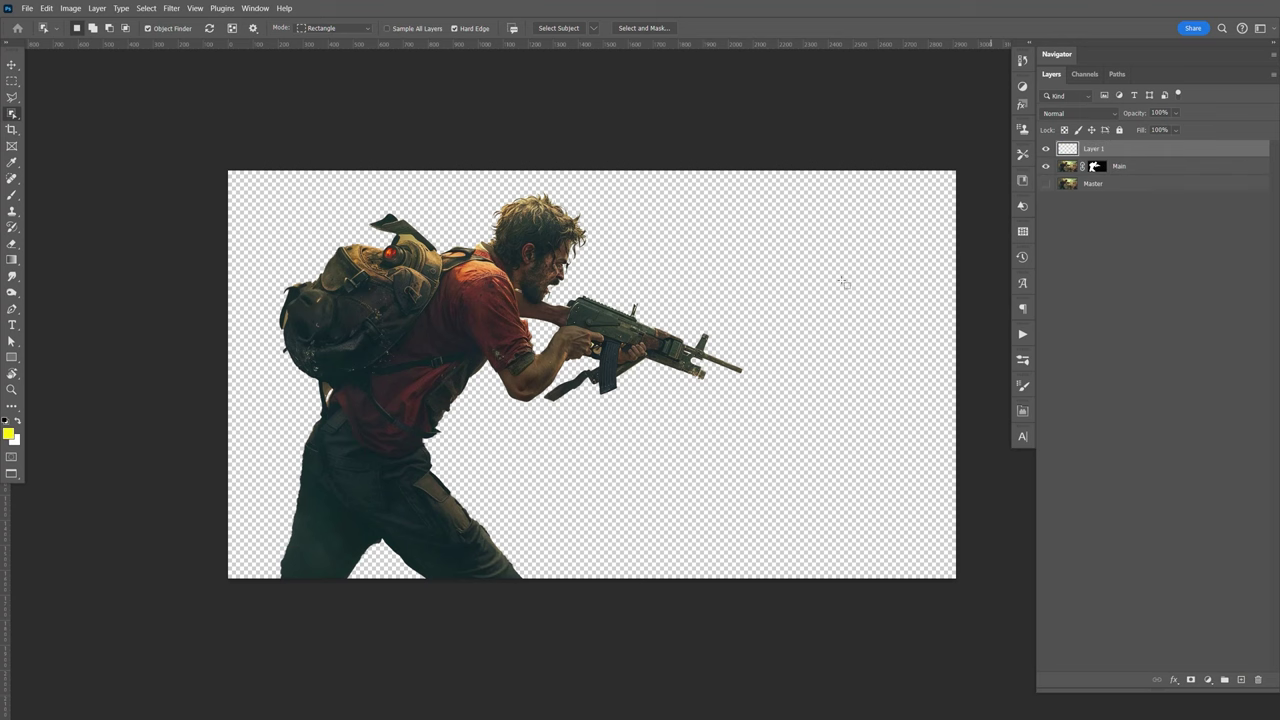
{"action": "key", "text": "d"}
{"action": "key", "text": "alt+BackSpace"}
{"action": "left_click_drag", "start_coordinate": [1158, 150], "coordinate": [1160, 176]}
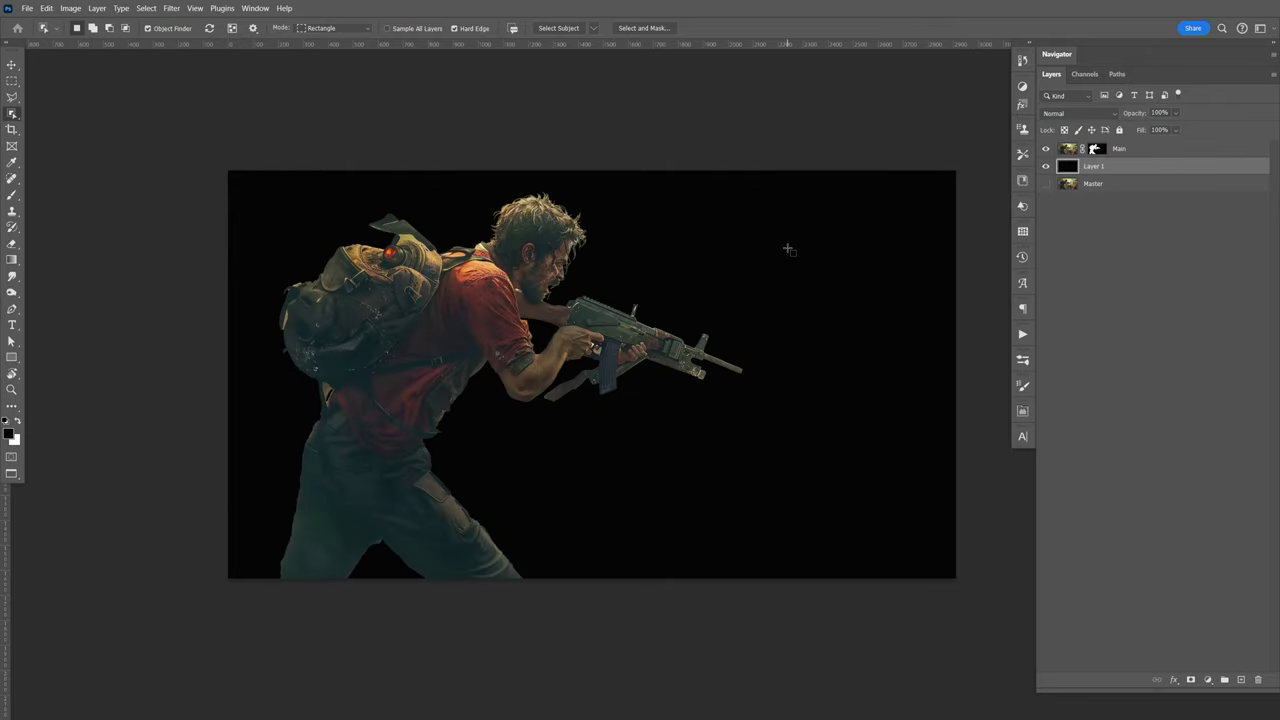
Paint out the hanging rifle strap on the Main layer's mask using a black 15 px brush with 100% hardness.
{"action": "key", "text": "ctrl+equal"}
{"action": "key", "text": "ctrl+equal"}
{"action": "key", "text": "ctrl+equal"}
{"action": "key", "text": "ctrl+equal"}
{"action": "key", "text": "ctrl+equal"}
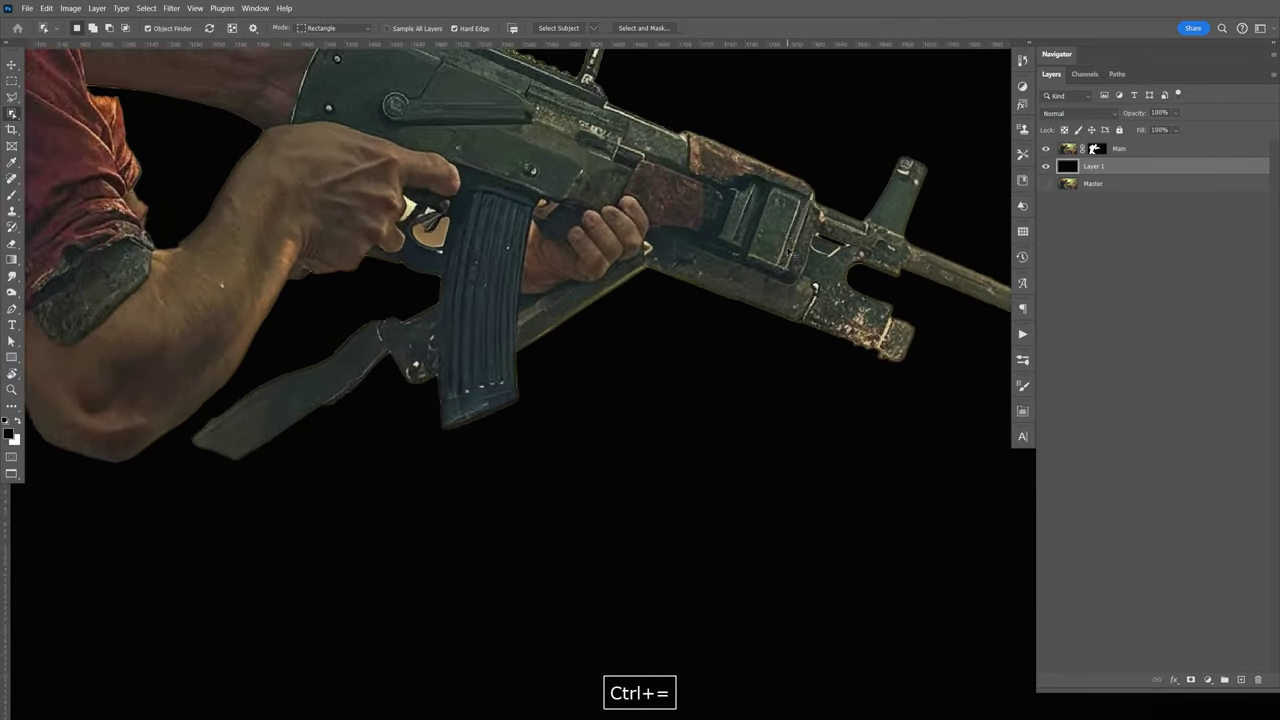
{"action": "left_click_drag", "start_coordinate": [811, 329], "coordinate": [978, 241]}
{"action": "left_click", "coordinate": [1092, 151]}
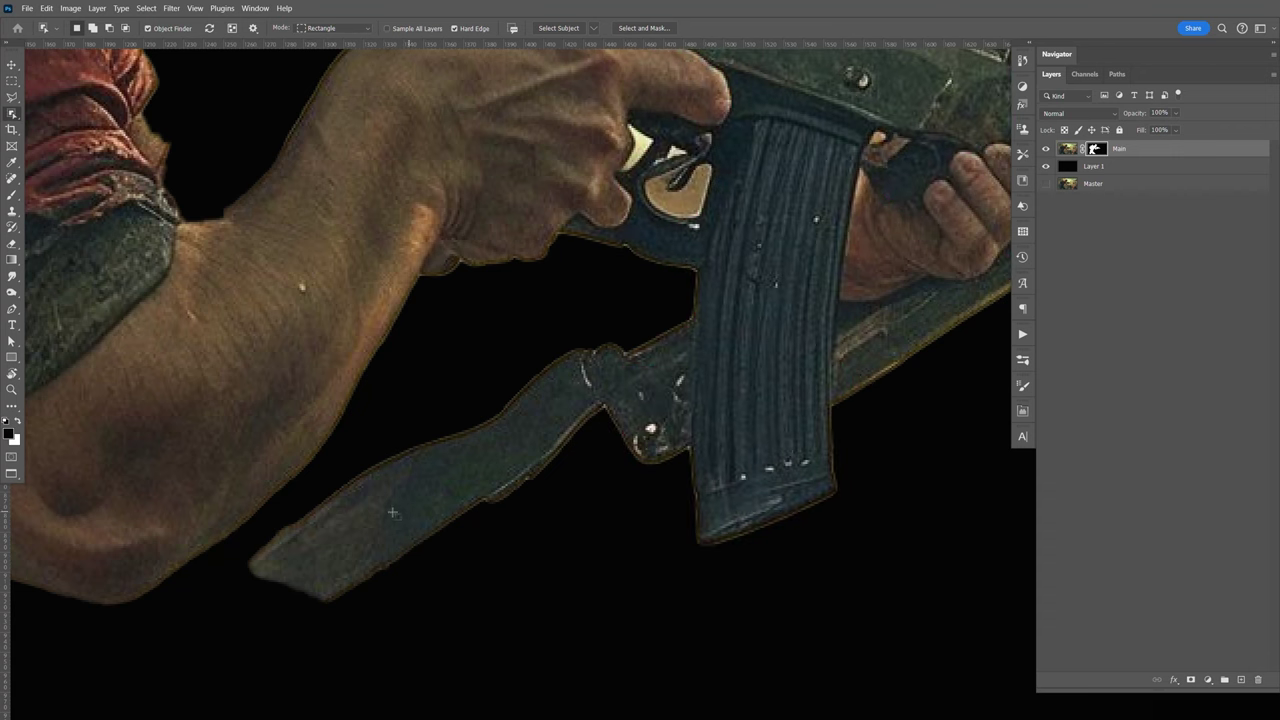
{"action": "key", "text": "b"}
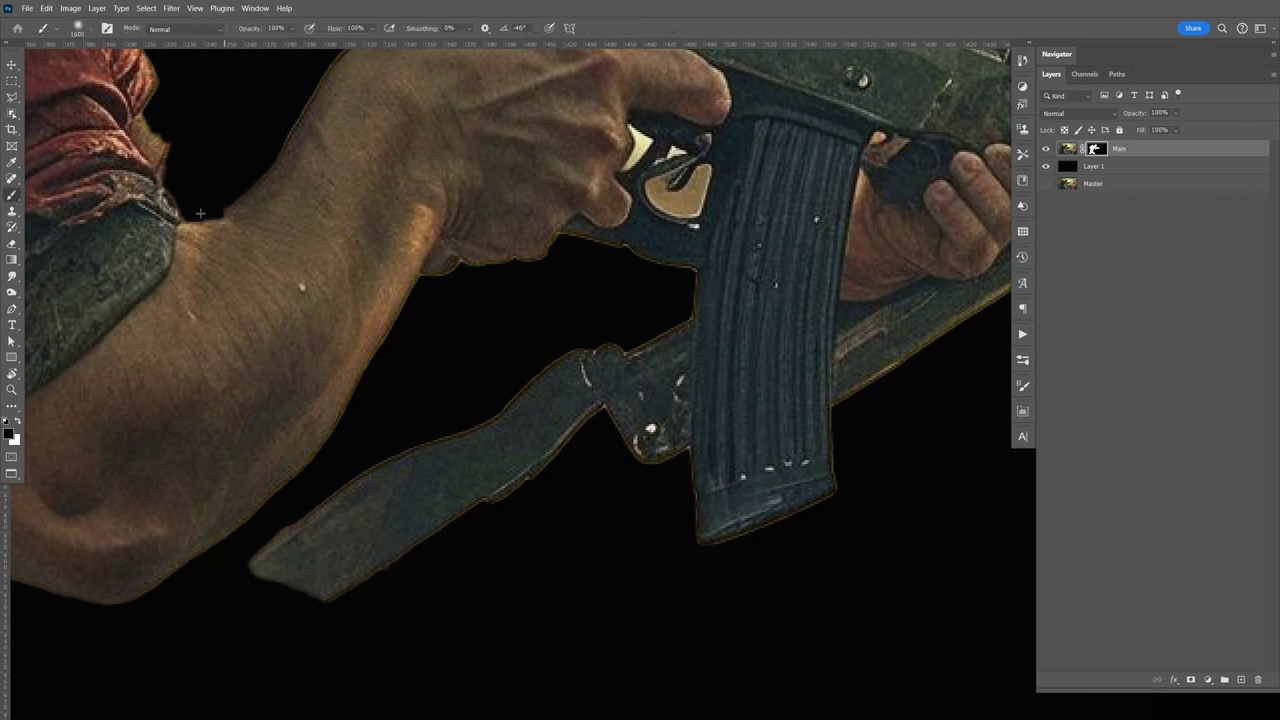
{"action": "left_click", "coordinate": [88, 28]}
{"action": "left_click", "coordinate": [75, 68]}
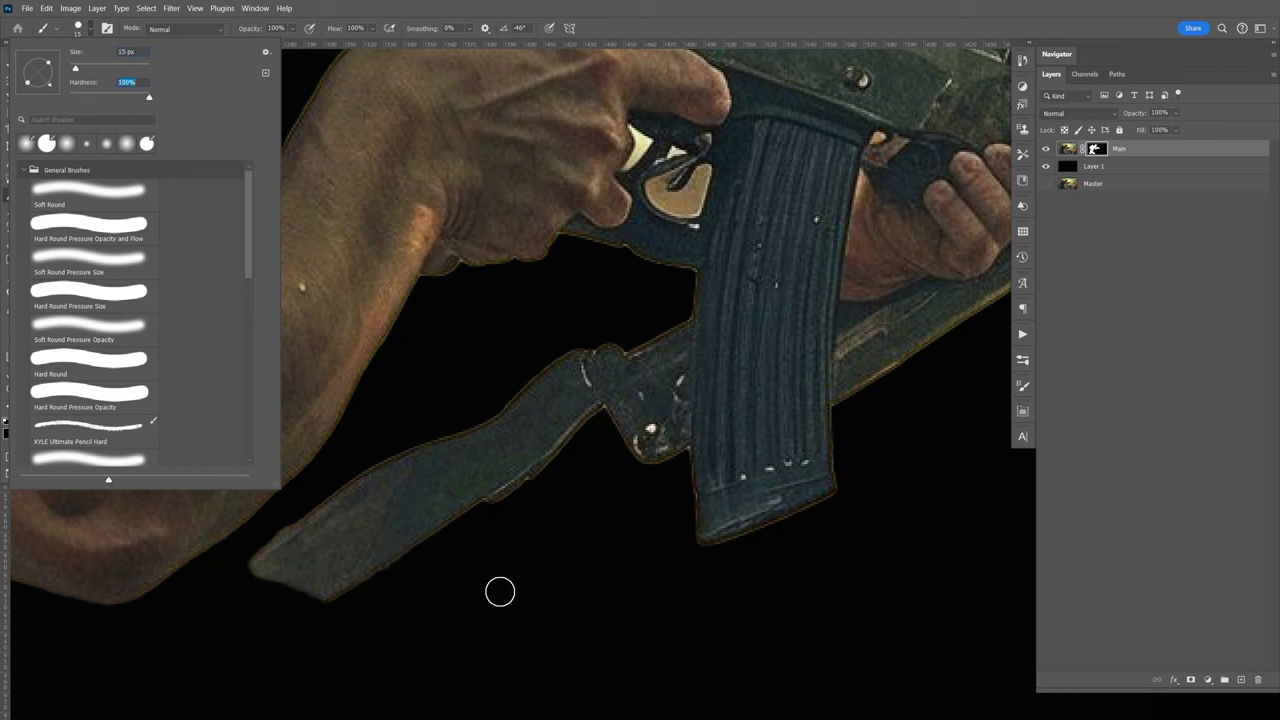
{"action": "left_click", "coordinate": [505, 598]}
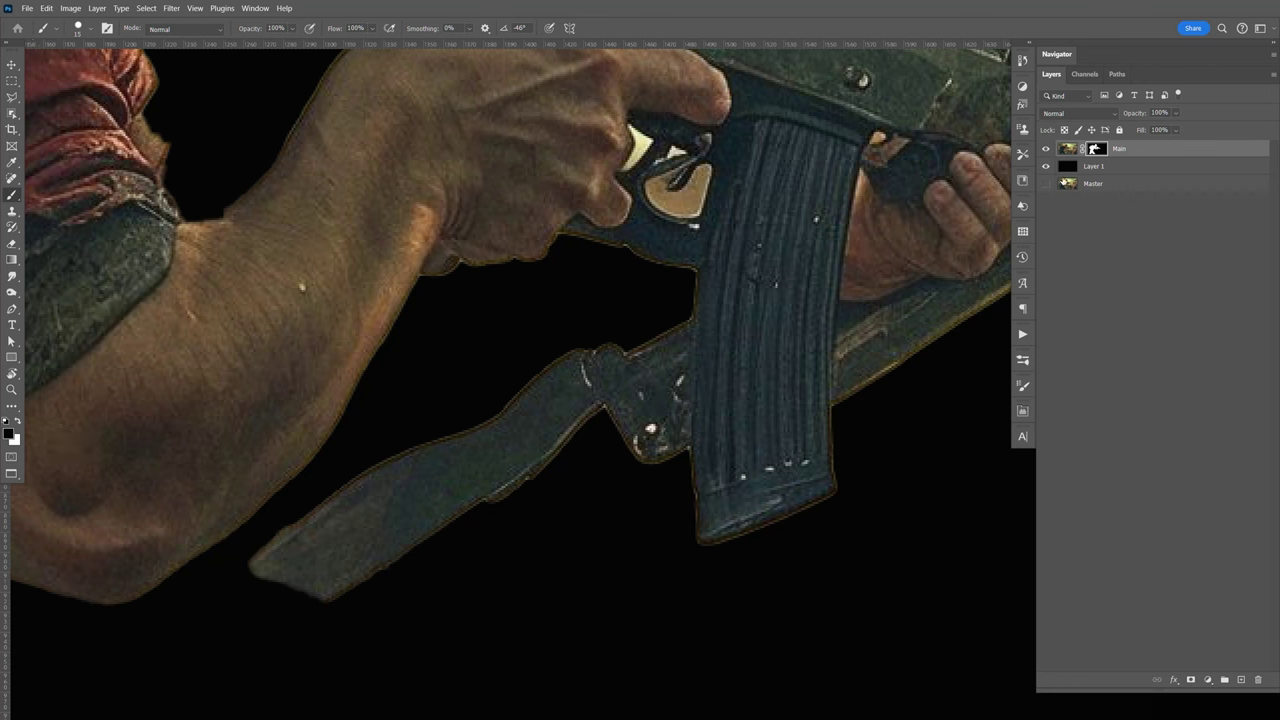
{"action": "mouse_move", "coordinate": [300, 534]}
{"action": "left_mouse_down"}
{"action": "mouse_move", "coordinate": [270, 570]}
{"action": "mouse_move", "coordinate": [266, 550]}
{"action": "mouse_move", "coordinate": [260, 586]}
{"action": "mouse_move", "coordinate": [362, 575]}
{"action": "left_mouse_up"}
{"action": "mouse_move", "coordinate": [594, 349]}
{"action": "left_mouse_down"}
{"action": "mouse_move", "coordinate": [629, 409]}
{"action": "mouse_move", "coordinate": [634, 400]}
{"action": "mouse_move", "coordinate": [560, 396]}
{"action": "mouse_move", "coordinate": [520, 491]}
{"action": "mouse_move", "coordinate": [466, 494]}
{"action": "mouse_move", "coordinate": [411, 437]}
{"action": "mouse_move", "coordinate": [361, 504]}
{"action": "mouse_move", "coordinate": [329, 511]}
{"action": "mouse_move", "coordinate": [380, 517]}
{"action": "mouse_move", "coordinate": [383, 580]}
{"action": "mouse_move", "coordinate": [365, 549]}
{"action": "left_mouse_up"}
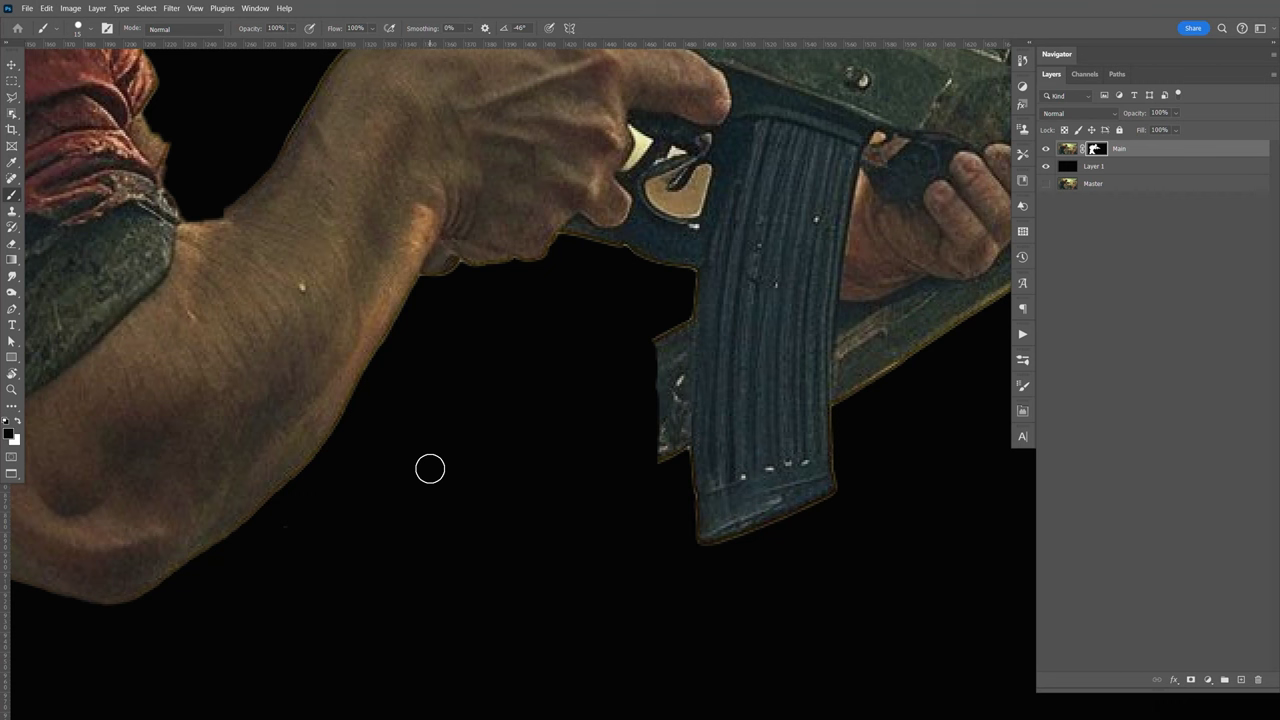
Outline the leftover strap piece beside the magazine with the Polygonal Lasso, fill it black on the mask, and deselect.
{"action": "key", "text": "l"}
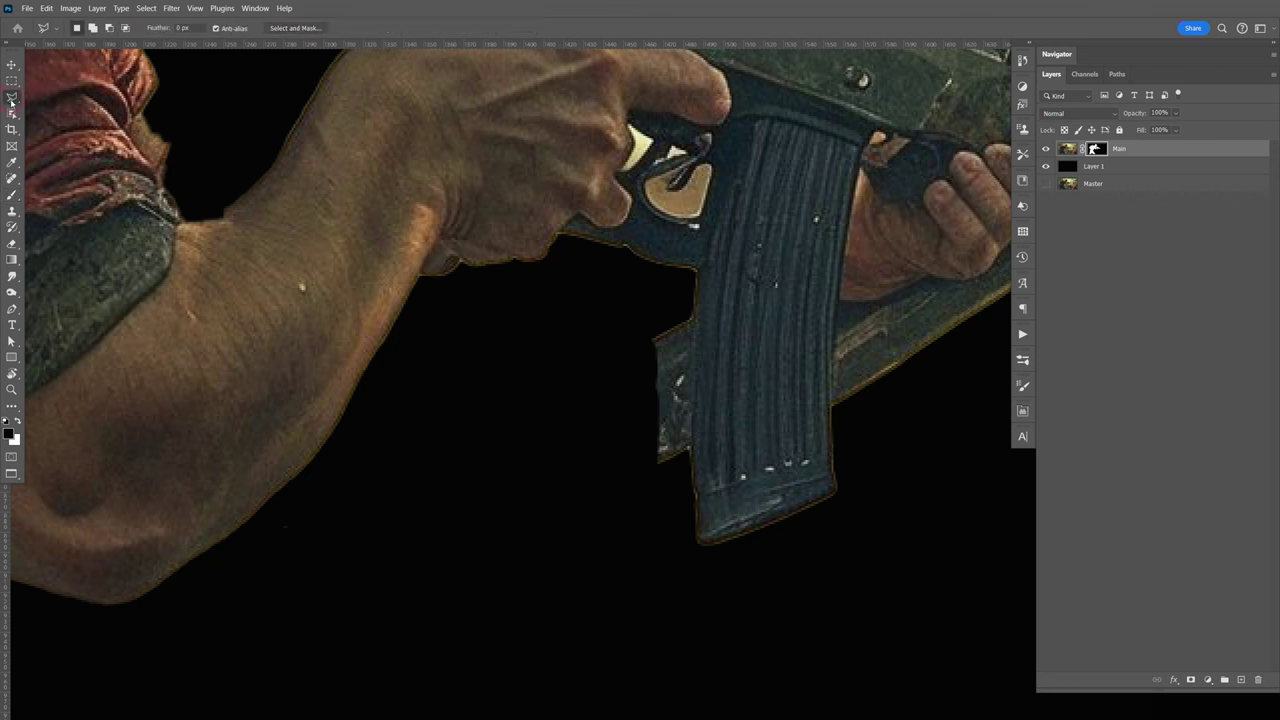
{"action": "left_click", "coordinate": [562, 355]}
{"action": "left_click", "coordinate": [657, 287]}
{"action": "left_click", "coordinate": [693, 320]}
{"action": "left_click", "coordinate": [692, 482]}
{"action": "left_click", "coordinate": [652, 523]}
{"action": "left_click", "coordinate": [597, 492]}
{"action": "double_click", "coordinate": [567, 397]}
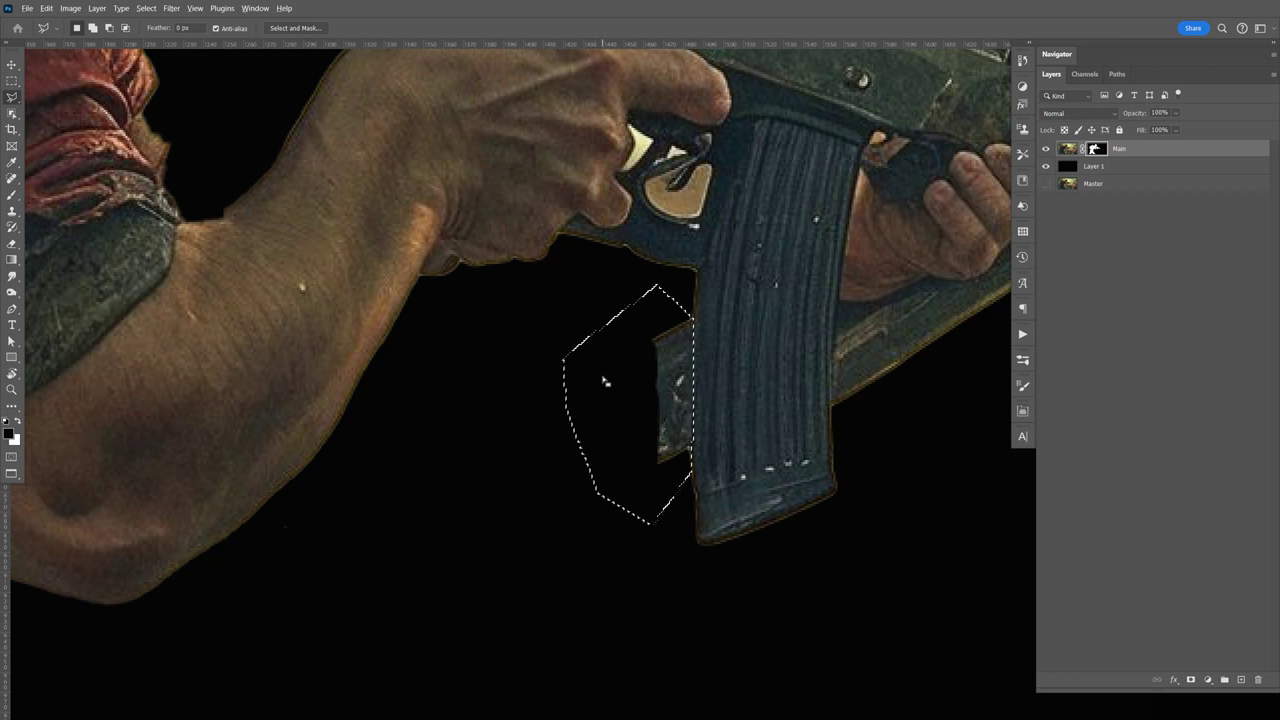
{"action": "key", "text": "alt+BackSpace"}
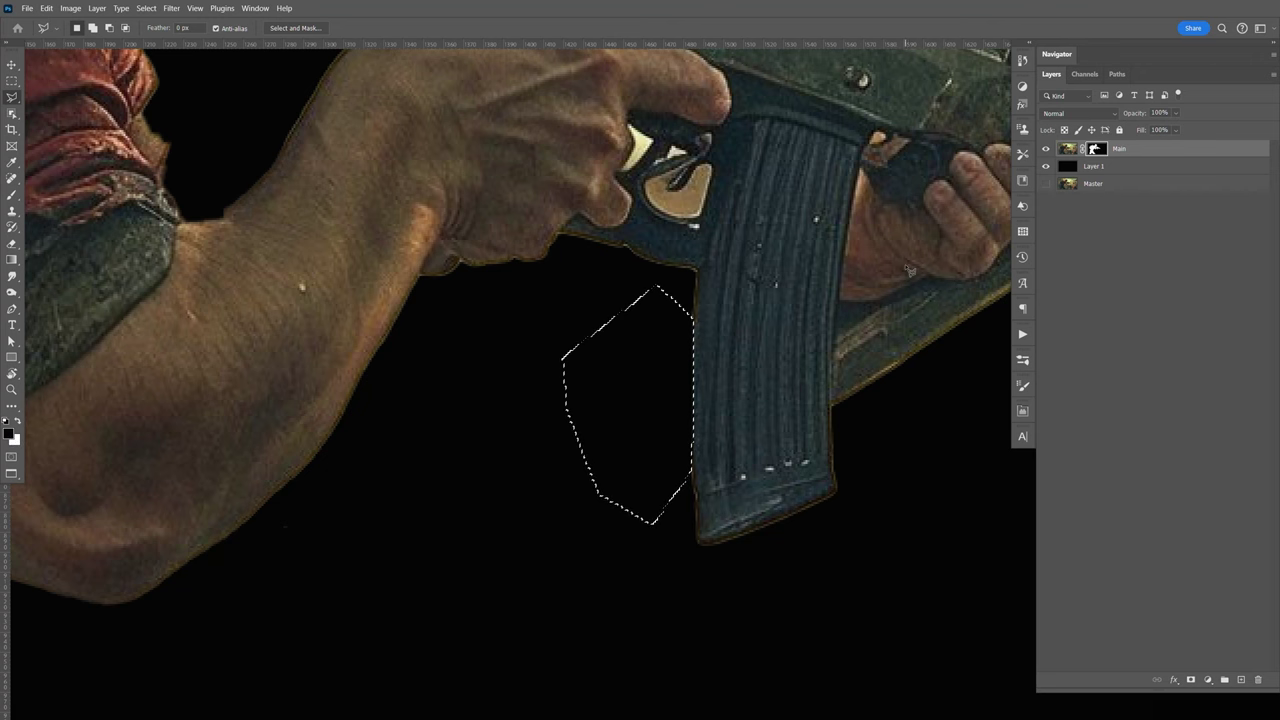
{"action": "key", "text": "ctrl+d"}
{"action": "key", "text": "F9"}
Outline the strap section between the magazine, supporting hand and handguard, fill it black on the mask, and deselect.
{"action": "key", "text": "space"}
{"action": "left_click_drag", "start_coordinate": [923, 397], "coordinate": [603, 517]}
{"action": "left_click", "coordinate": [626, 630]}
{"action": "left_click", "coordinate": [511, 538]}
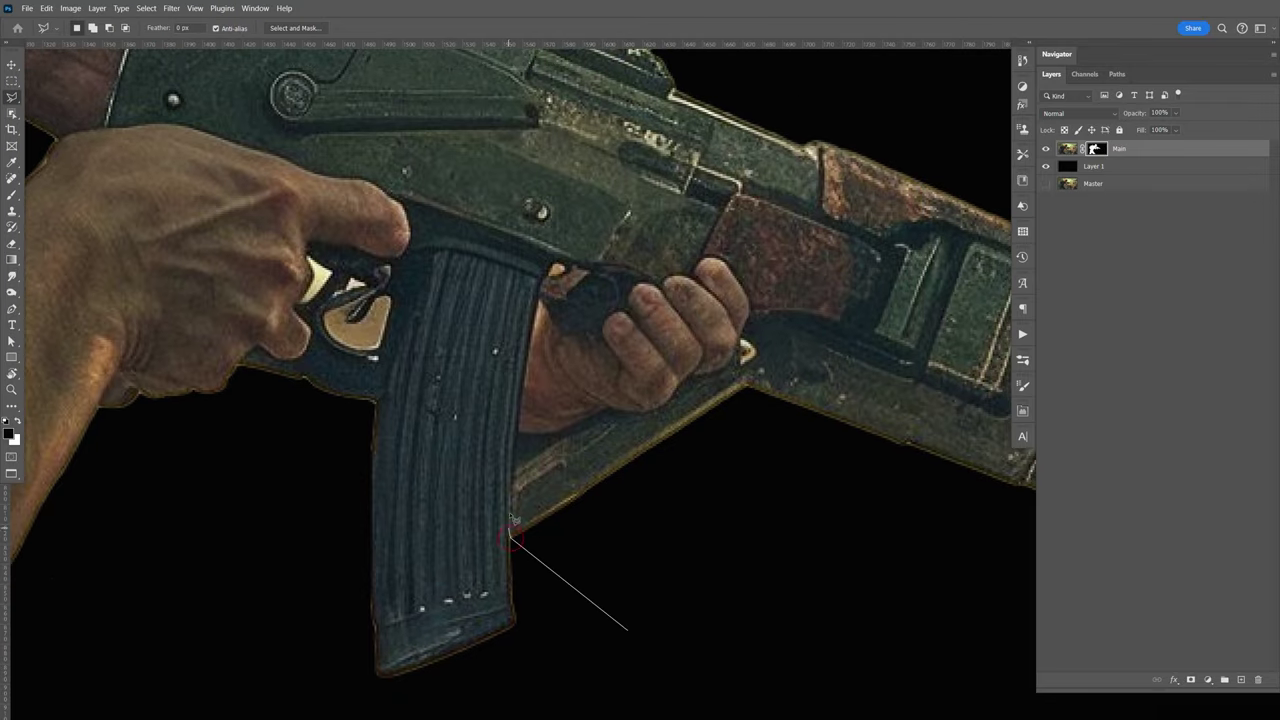
{"action": "left_click", "coordinate": [516, 436]}
{"action": "left_click", "coordinate": [610, 409]}
{"action": "left_click", "coordinate": [653, 412]}
{"action": "left_click", "coordinate": [670, 406]}
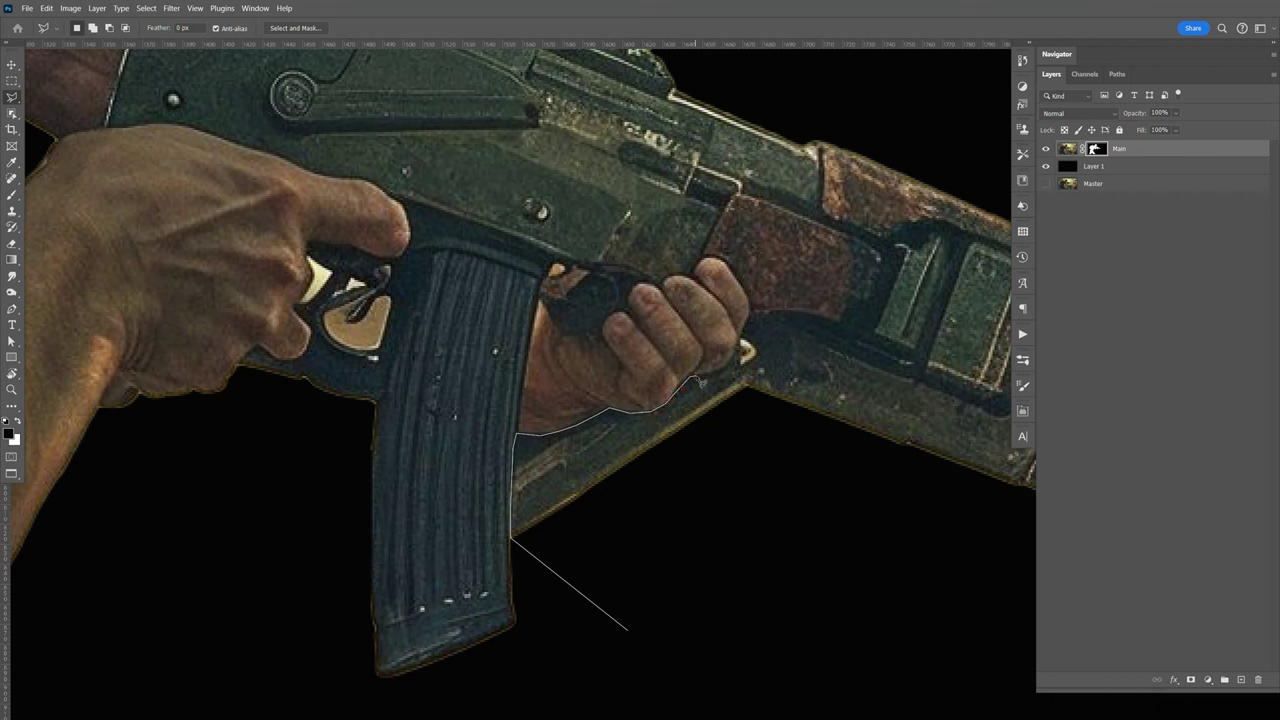
{"action": "left_click", "coordinate": [721, 373]}
{"action": "left_click", "coordinate": [762, 395]}
{"action": "left_click", "coordinate": [778, 488]}
{"action": "double_click", "coordinate": [728, 634]}
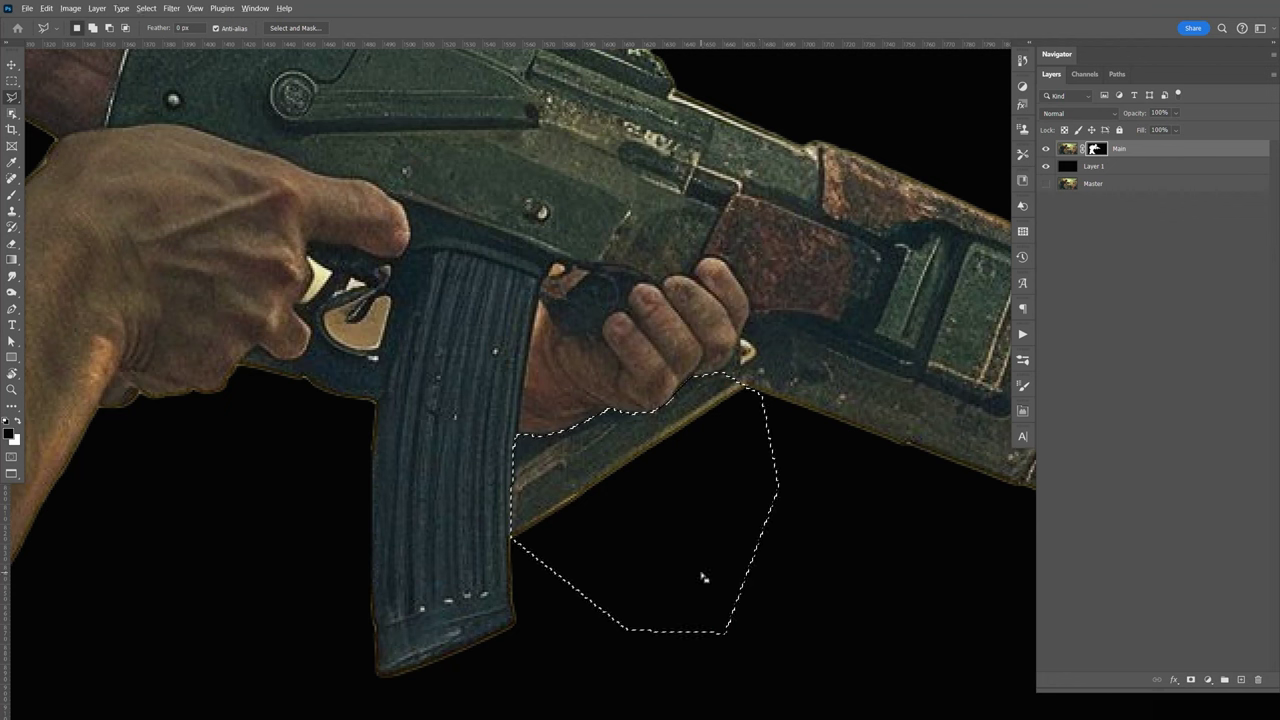
{"action": "key", "text": "alt+BackSpace"}
{"action": "key", "text": "ctrl+d"}
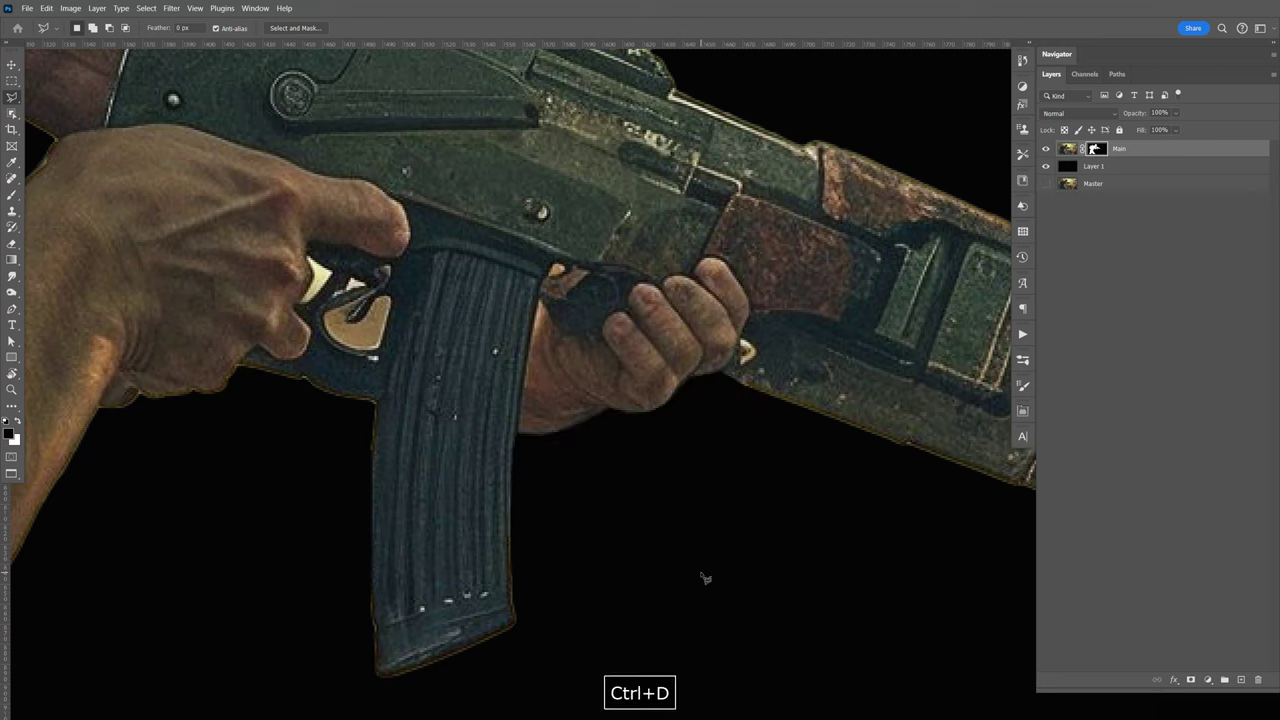
Outline the pale yellow gap between the trigger hand and the rifle, and fill it black on the Main mask.
{"action": "key", "text": "z"}
{"action": "left_click_drag", "start_coordinate": [356, 324], "coordinate": [403, 339]}
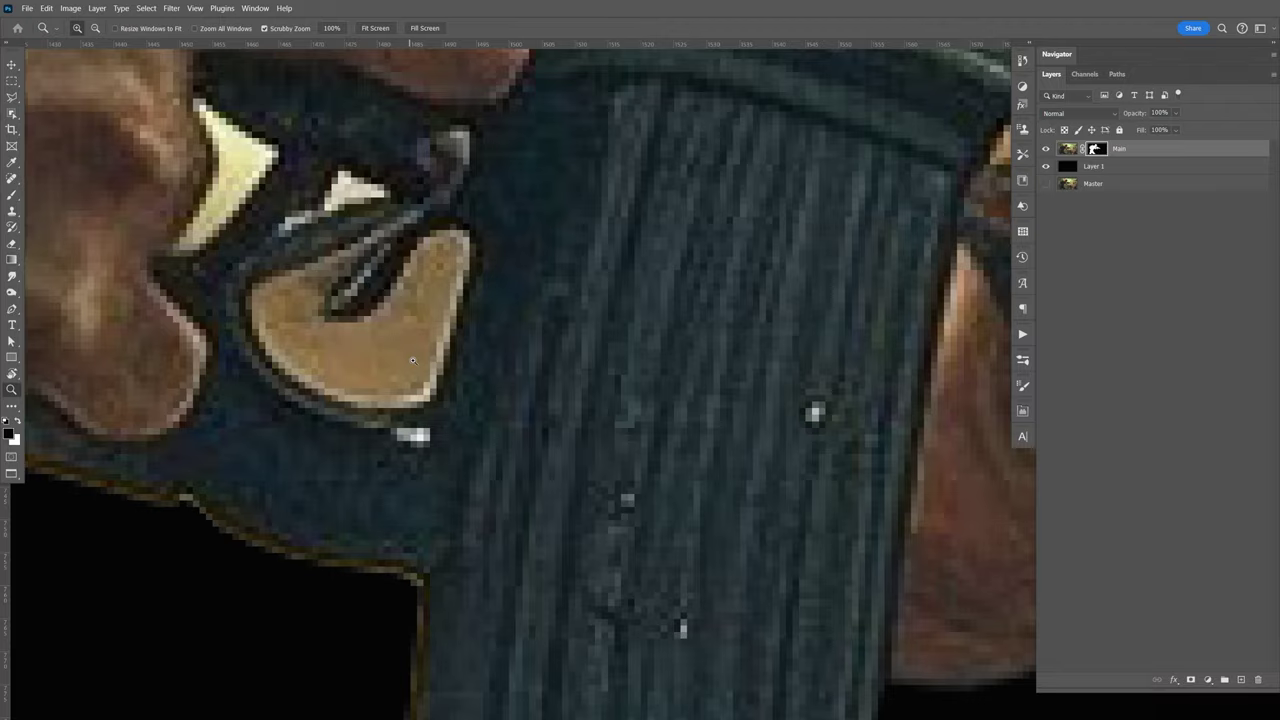
{"action": "left_click_drag", "start_coordinate": [348, 344], "coordinate": [643, 366]}
{"action": "key", "text": "space"}
{"action": "key", "text": "ctrl+minus"}
{"action": "key", "text": "ctrl+minus"}
{"action": "key", "text": "space"}
{"action": "key", "text": "ctrl+equal"}
{"action": "key", "text": "ctrl+equal"}
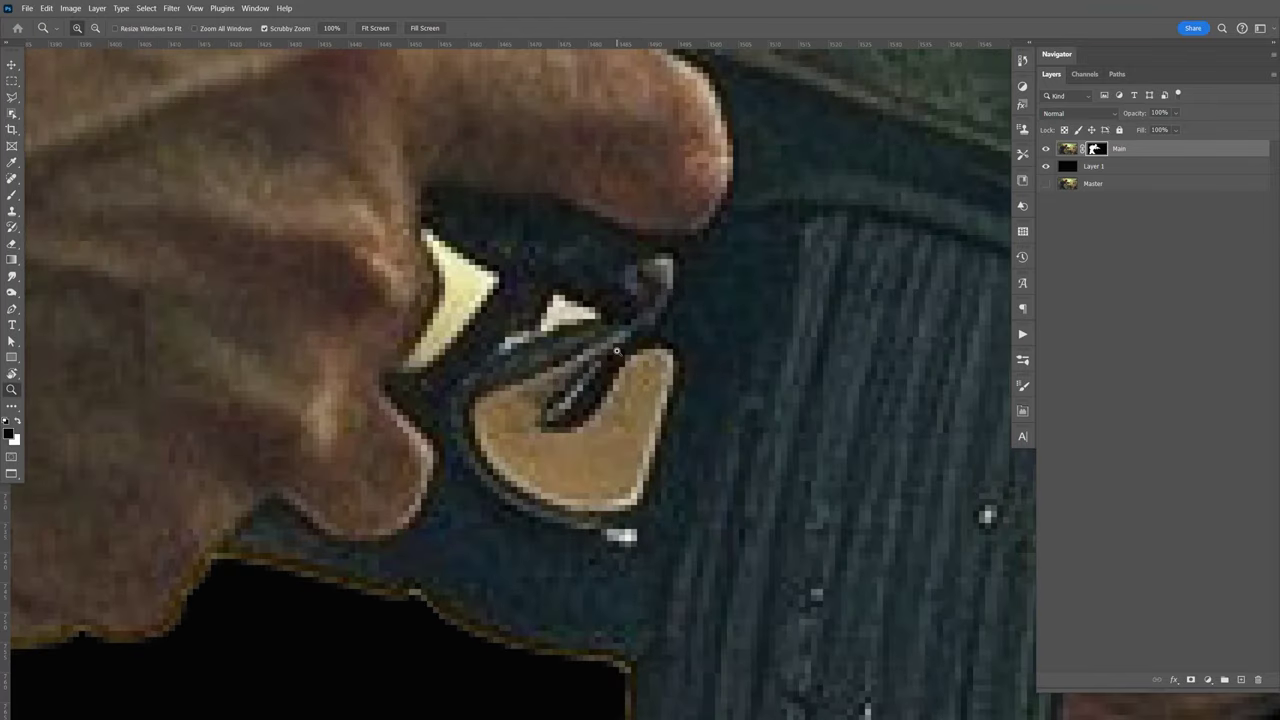
{"action": "key", "text": "l"}
{"action": "mouse_move", "coordinate": [427, 237]}
{"action": "left_mouse_down"}
{"action": "mouse_move", "coordinate": [506, 280]}
{"action": "mouse_move", "coordinate": [426, 378]}
{"action": "mouse_move", "coordinate": [394, 372]}
{"action": "mouse_move", "coordinate": [439, 320]}
{"action": "mouse_move", "coordinate": [416, 348]}
{"action": "mouse_move", "coordinate": [444, 292]}
{"action": "mouse_move", "coordinate": [428, 236]}
{"action": "left_mouse_up"}
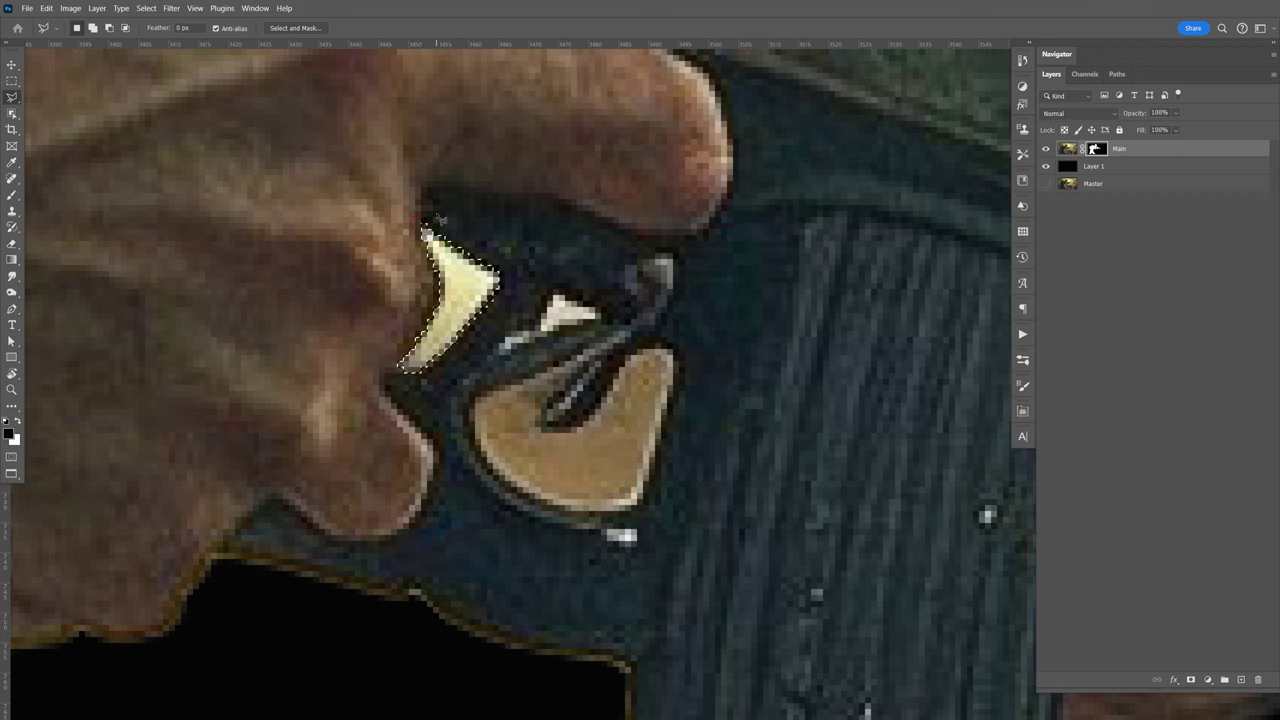
{"action": "key", "text": "alt+BackSpace"}
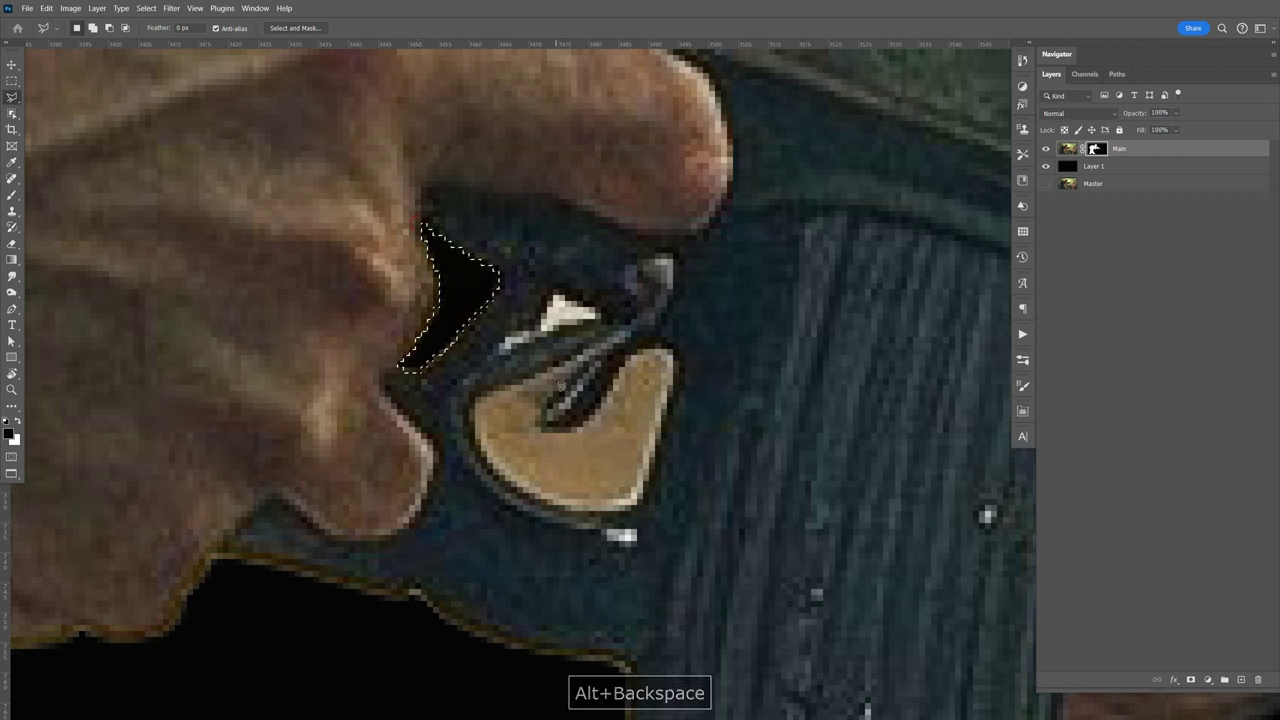
Outline the tan opening inside the trigger guard around the trigger, fill it black on the Main mask, and deselect.
{"action": "mouse_move", "coordinate": [541, 423]}
{"action": "left_mouse_down"}
{"action": "mouse_move", "coordinate": [585, 421]}
{"action": "mouse_move", "coordinate": [630, 356]}
{"action": "mouse_move", "coordinate": [680, 355]}
{"action": "mouse_move", "coordinate": [648, 492]}
{"action": "mouse_move", "coordinate": [605, 516]}
{"action": "mouse_move", "coordinate": [505, 480]}
{"action": "mouse_move", "coordinate": [478, 432]}
{"action": "mouse_move", "coordinate": [488, 397]}
{"action": "mouse_move", "coordinate": [590, 356]}
{"action": "mouse_move", "coordinate": [558, 400]}
{"action": "left_mouse_up"}
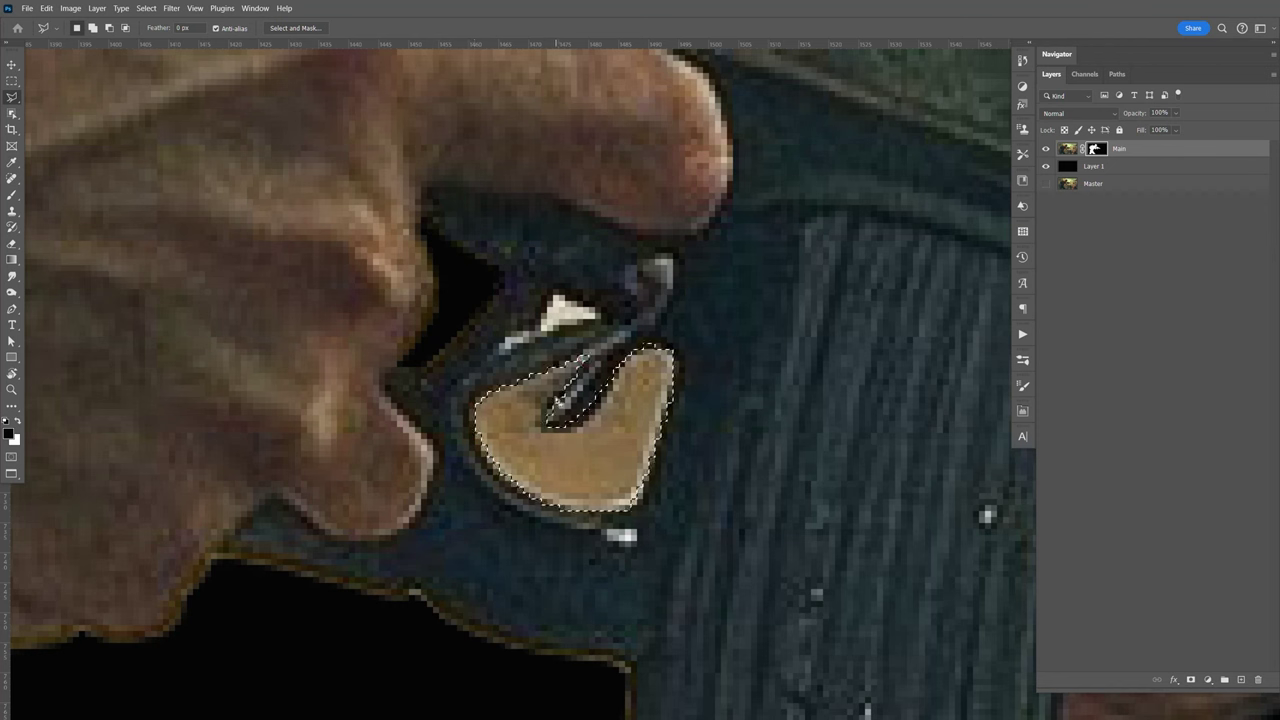
{"action": "key", "text": "alt+BackSpace"}
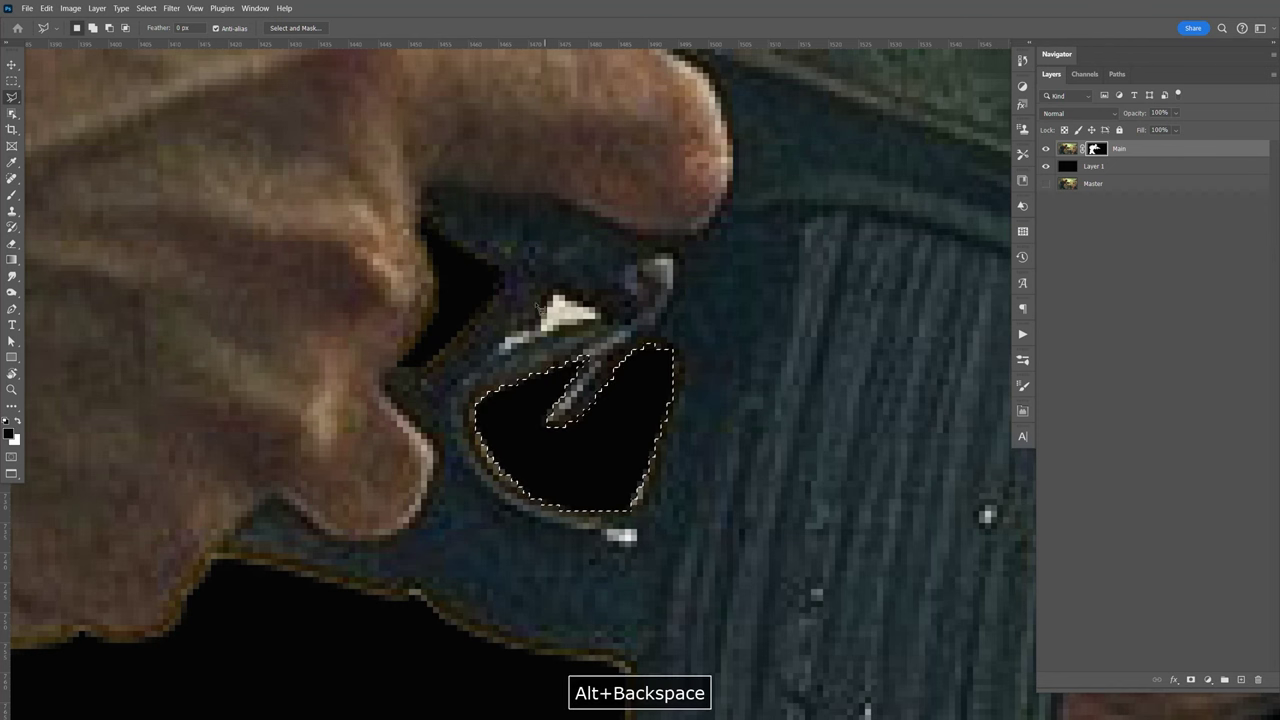
{"action": "key", "text": "ctrl+d"}
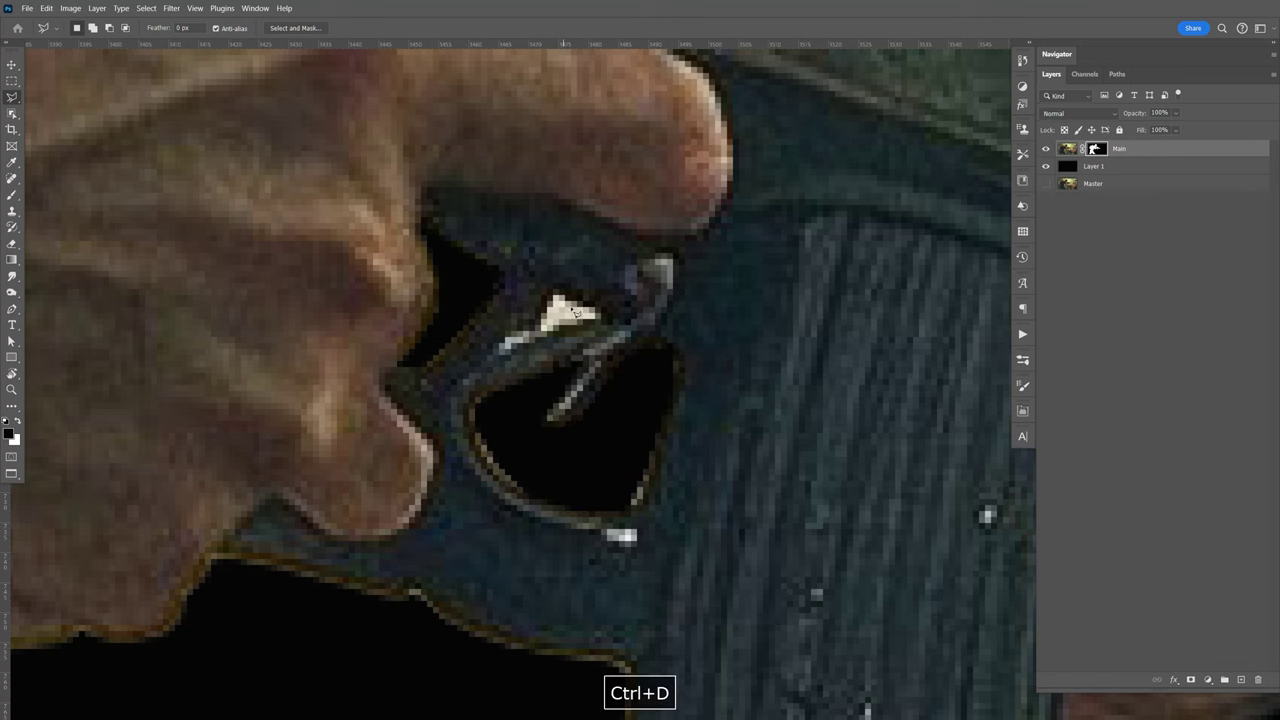
Outline the pale strip inside the upright sight on top of the rifle, fill it black on the mask, and deselect.
{"action": "scroll", "coordinate": [575, 266], "scroll_direction": "down", "scroll_amount": 1}
{"action": "key", "text": "ctrl+minus"}
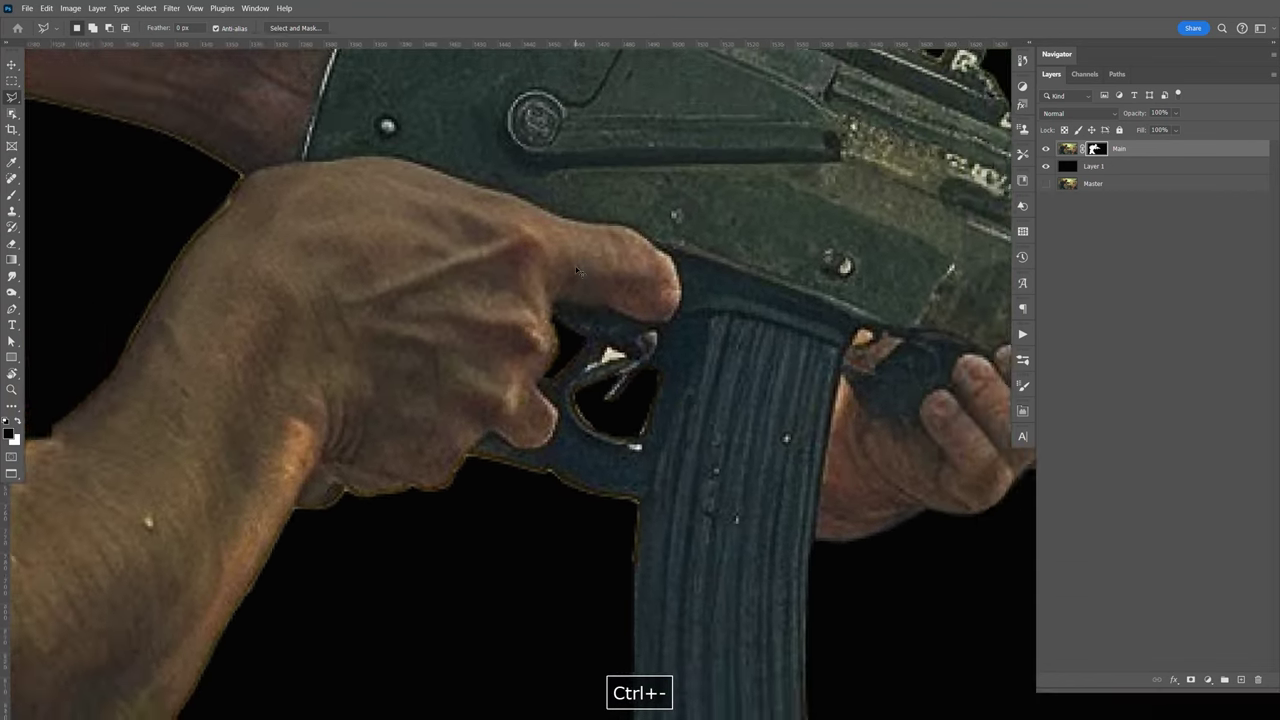
{"action": "key", "text": "ctrl+minus"}
{"action": "key", "text": "z"}
{"action": "left_click_drag", "start_coordinate": [805, 243], "coordinate": [861, 265]}
{"action": "key", "text": "l"}
{"action": "mouse_move", "coordinate": [784, 152]}
{"action": "left_mouse_down"}
{"action": "mouse_move", "coordinate": [728, 268]}
{"action": "mouse_move", "coordinate": [739, 272]}
{"action": "mouse_move", "coordinate": [784, 138]}
{"action": "left_mouse_up"}
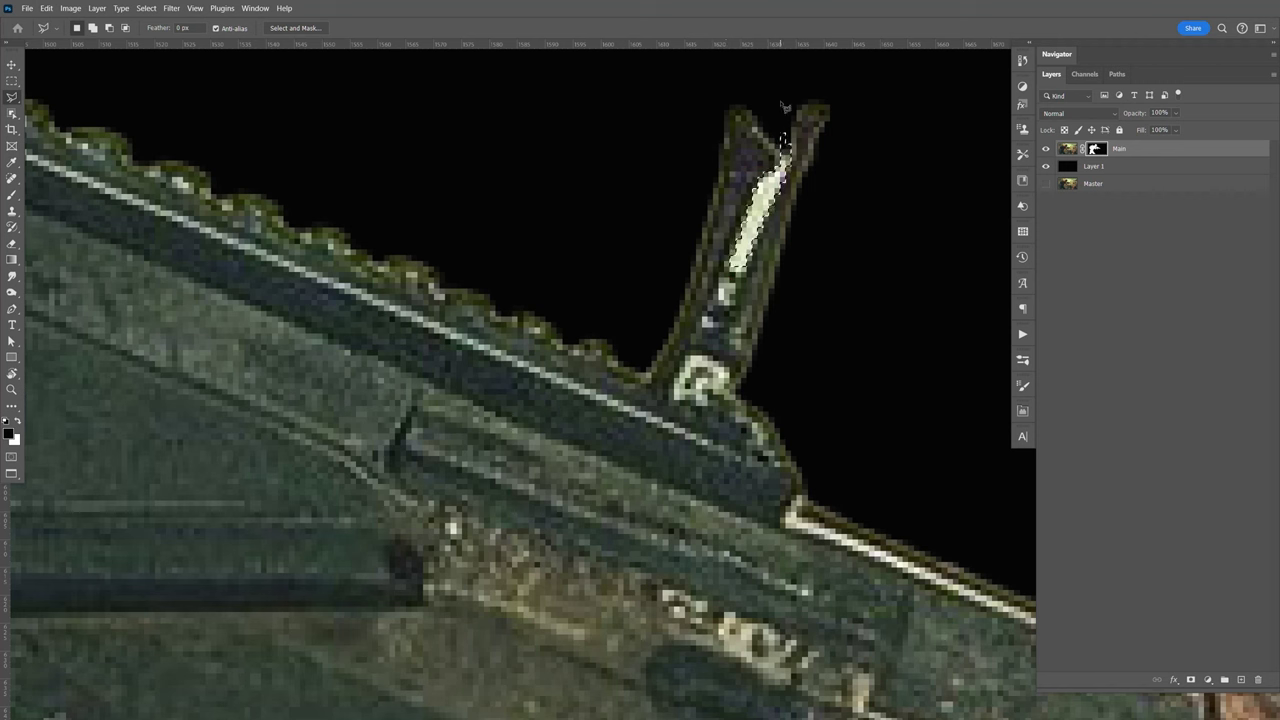
{"action": "key", "text": "alt+BackSpace"}
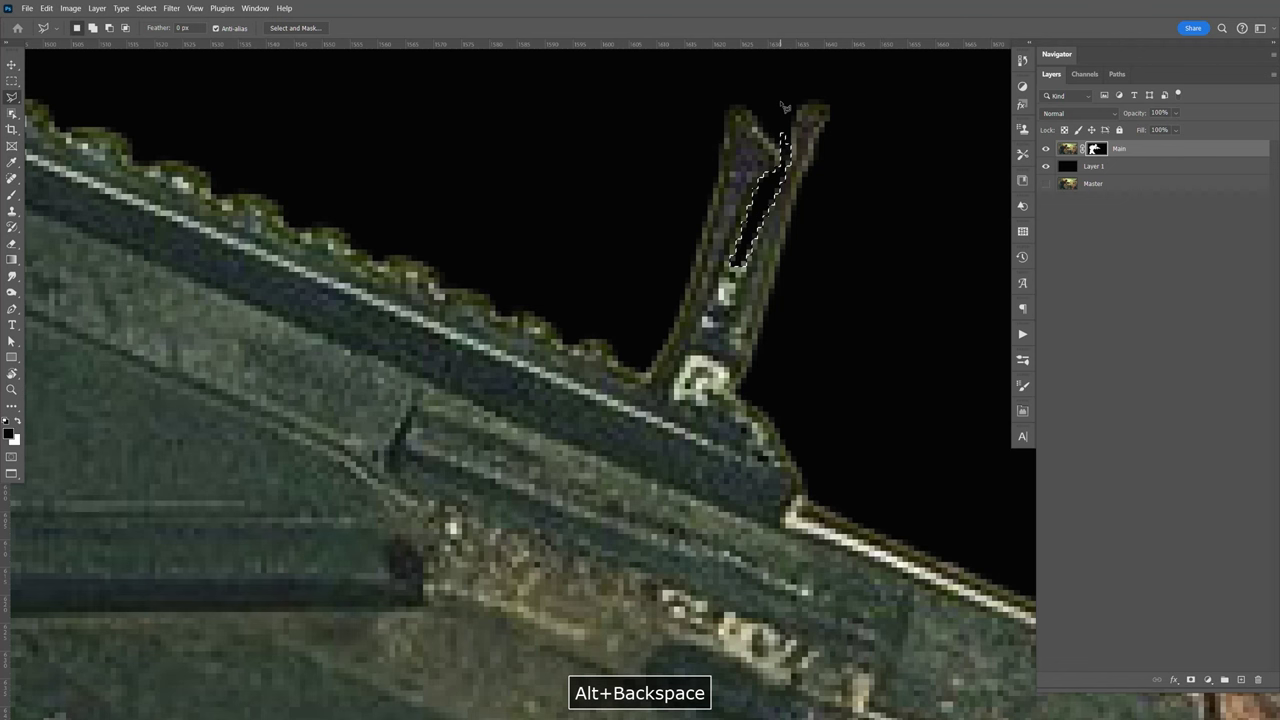
{"action": "key", "text": "ctrl+d"}
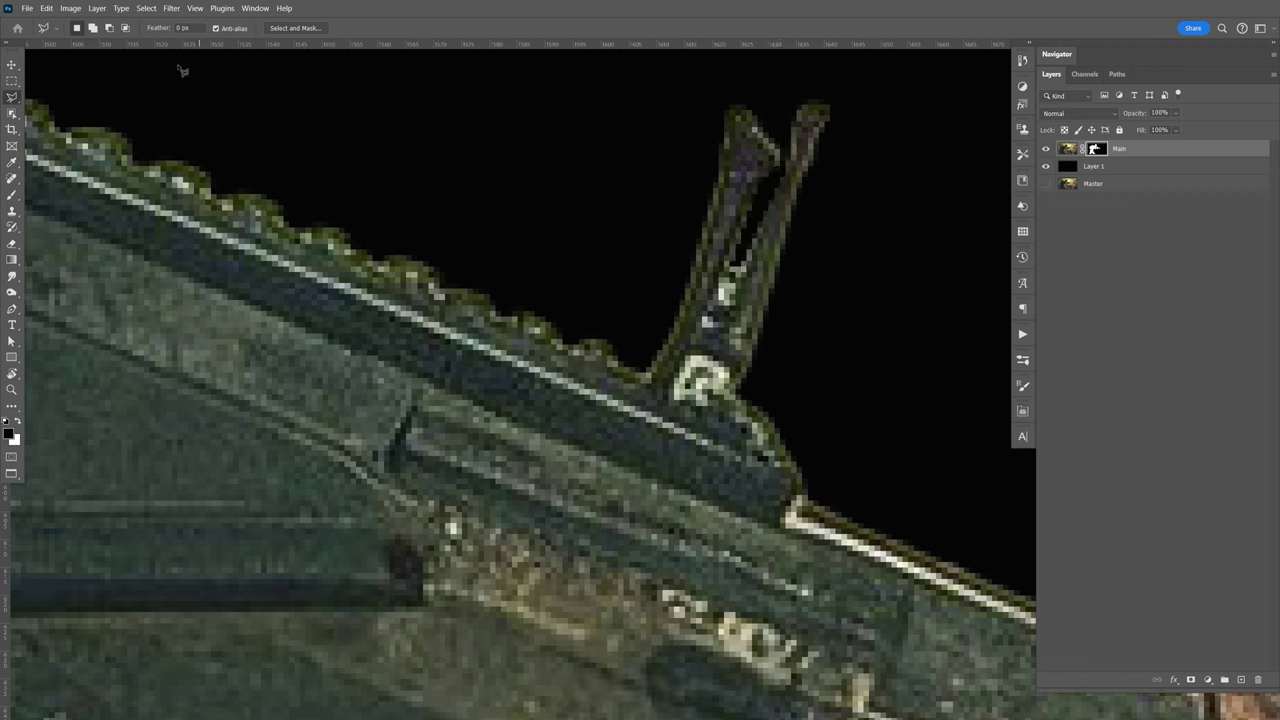
Outline the stray beard strands in front of the man's mouth with the Polygonal Lasso, fill them black on the mask, and deselect.
{"action": "key", "text": "ctrl+1"}
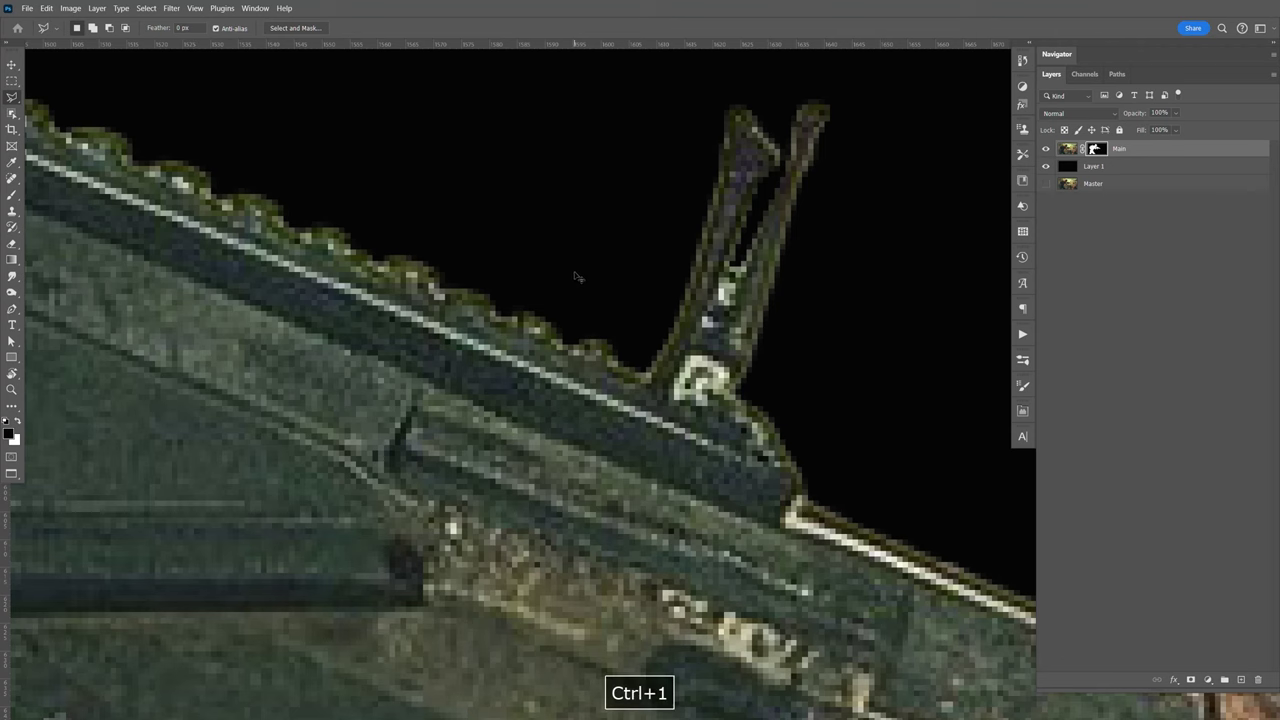
{"action": "key", "text": "space"}
{"action": "key", "text": "z"}
{"action": "left_click_drag", "start_coordinate": [575, 312], "coordinate": [451, 580]}
{"action": "key", "text": "space"}
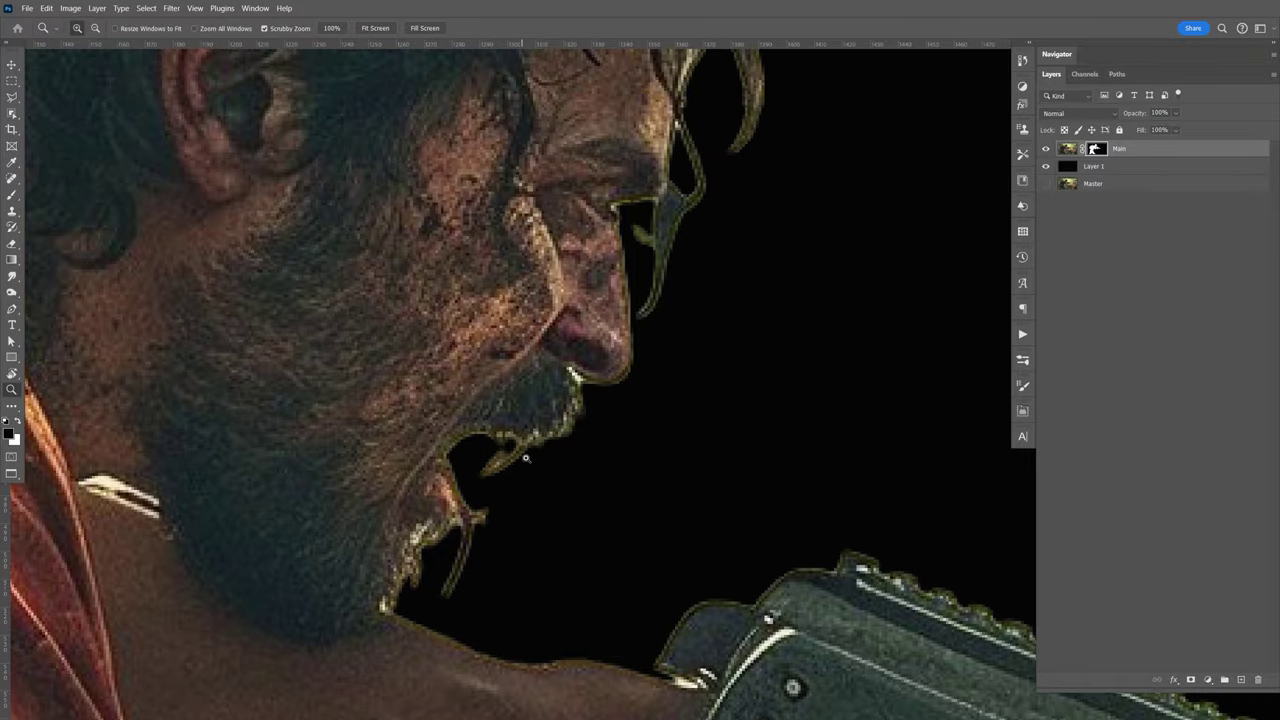
{"action": "key", "text": "l"}
{"action": "mouse_move", "coordinate": [437, 562]}
{"action": "left_mouse_down"}
{"action": "mouse_move", "coordinate": [469, 521]}
{"action": "mouse_move", "coordinate": [476, 453]}
{"action": "mouse_move", "coordinate": [506, 444]}
{"action": "mouse_move", "coordinate": [535, 456]}
{"action": "mouse_move", "coordinate": [565, 523]}
{"action": "mouse_move", "coordinate": [529, 606]}
{"action": "mouse_move", "coordinate": [445, 615]}
{"action": "mouse_move", "coordinate": [425, 600]}
{"action": "mouse_move", "coordinate": [441, 566]}
{"action": "left_mouse_up"}
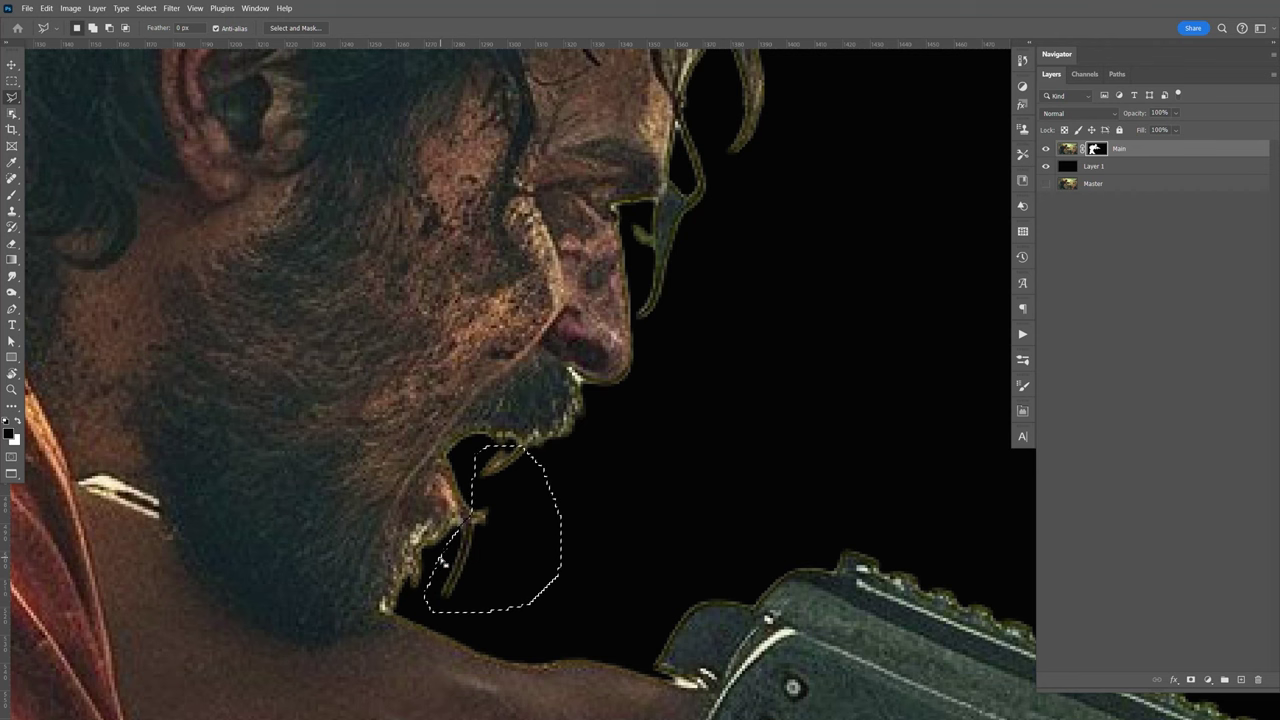
{"action": "key", "text": "alt+BackSpace"}
{"action": "left_click", "coordinate": [440, 557]}
Trace a closed Pen path around the tan gap between the backpack's raised dark flap and the rounded housing behind the red lens.
{"action": "key", "text": "space"}
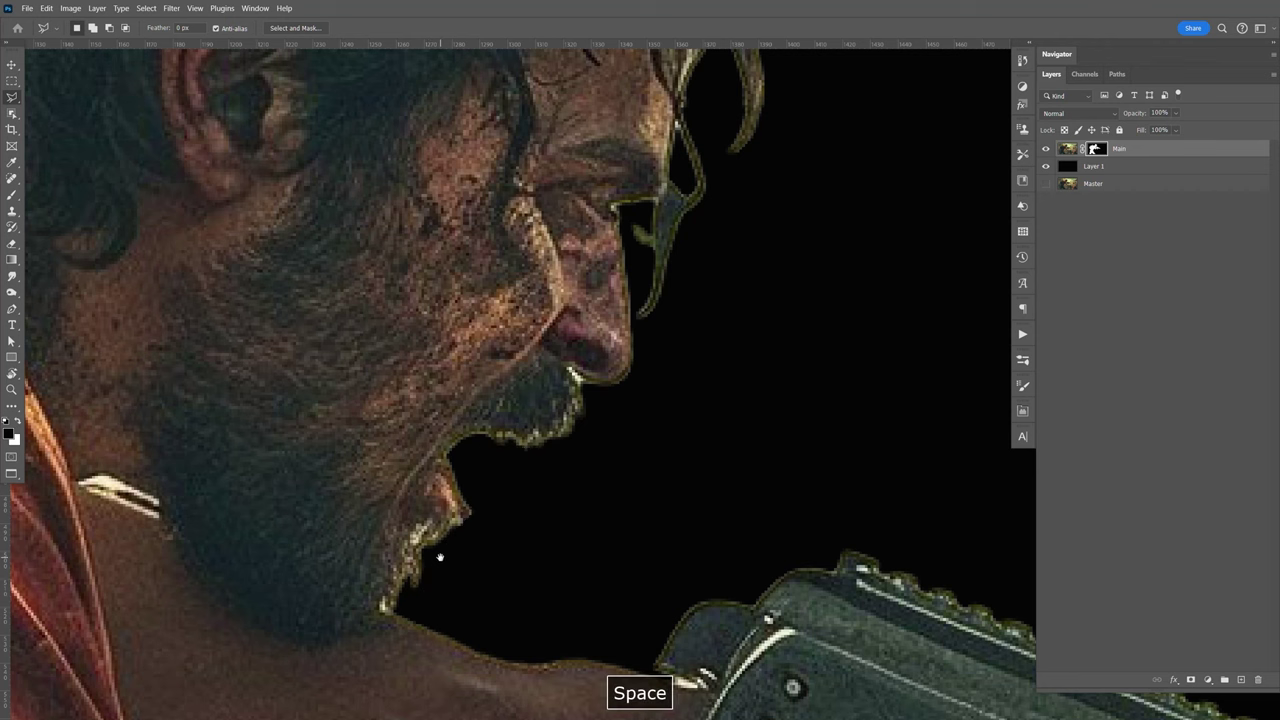
{"action": "mouse_move", "coordinate": [794, 317]}
{"action": "left_mouse_down"}
{"action": "mouse_move", "coordinate": [763, 385]}
{"action": "mouse_move", "coordinate": [700, 360]}
{"action": "mouse_move", "coordinate": [739, 328]}
{"action": "mouse_move", "coordinate": [706, 349]}
{"action": "mouse_move", "coordinate": [700, 315]}
{"action": "mouse_move", "coordinate": [723, 309]}
{"action": "mouse_move", "coordinate": [758, 326]}
{"action": "mouse_move", "coordinate": [729, 366]}
{"action": "mouse_move", "coordinate": [766, 323]}
{"action": "mouse_move", "coordinate": [800, 334]}
{"action": "left_mouse_up"}
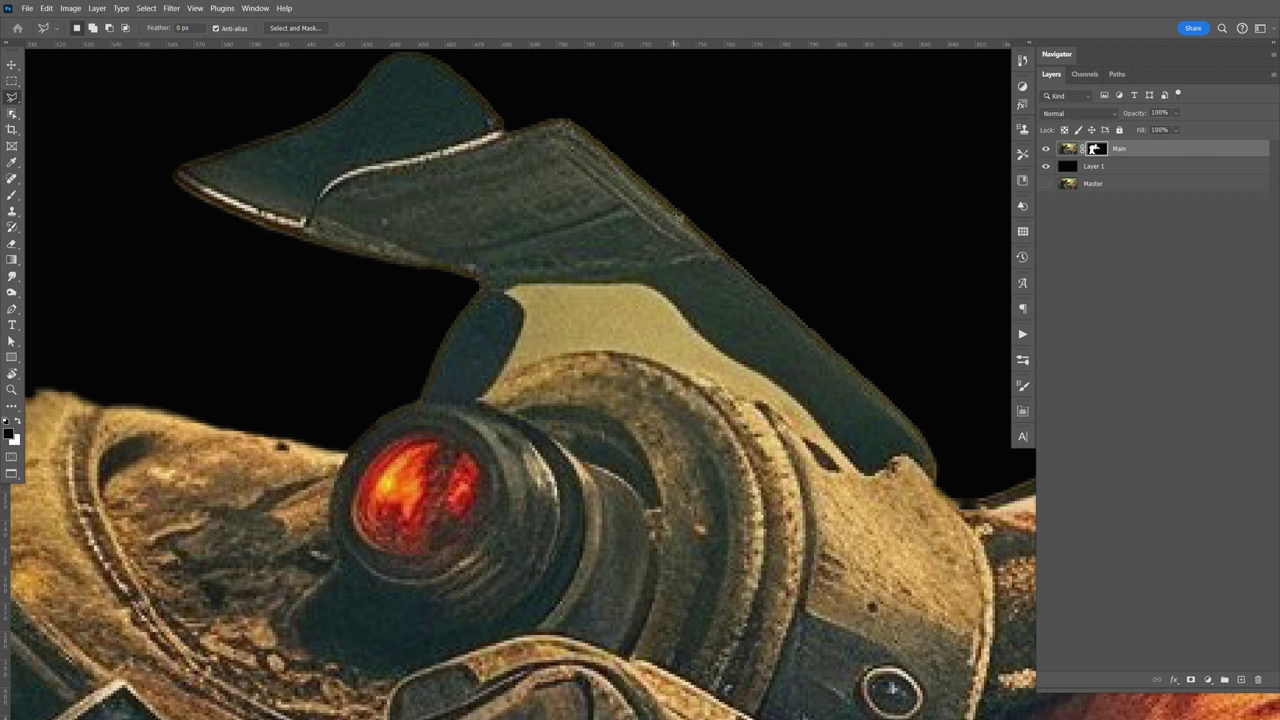
{"action": "key", "text": "p"}
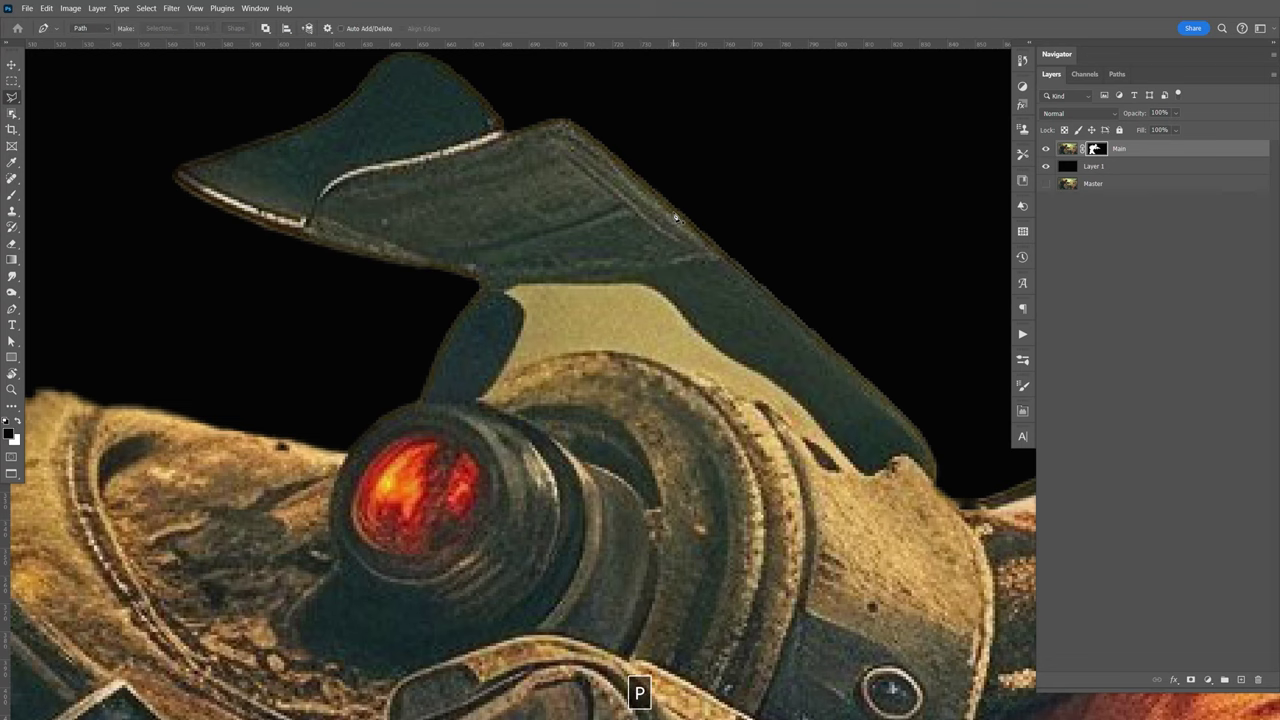
{"action": "key", "text": "ctrl+equal"}
{"action": "key", "text": "ctrl+equal"}
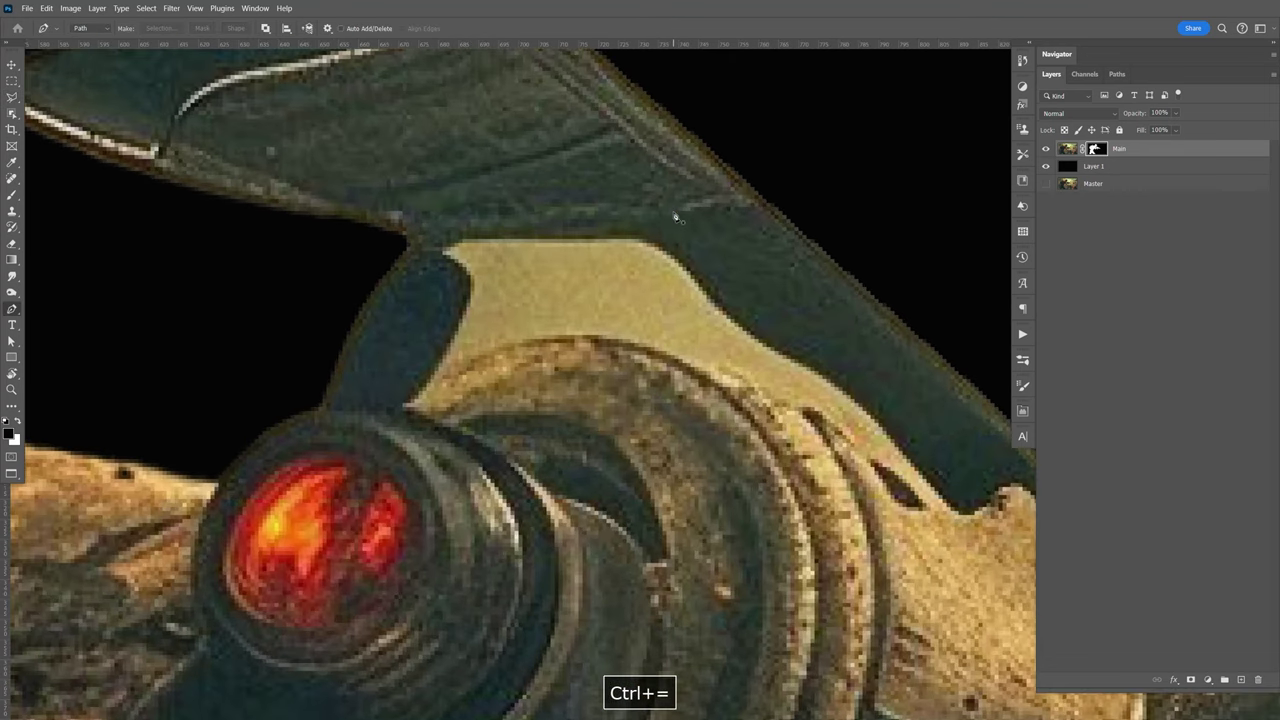
{"action": "left_click", "coordinate": [403, 408]}
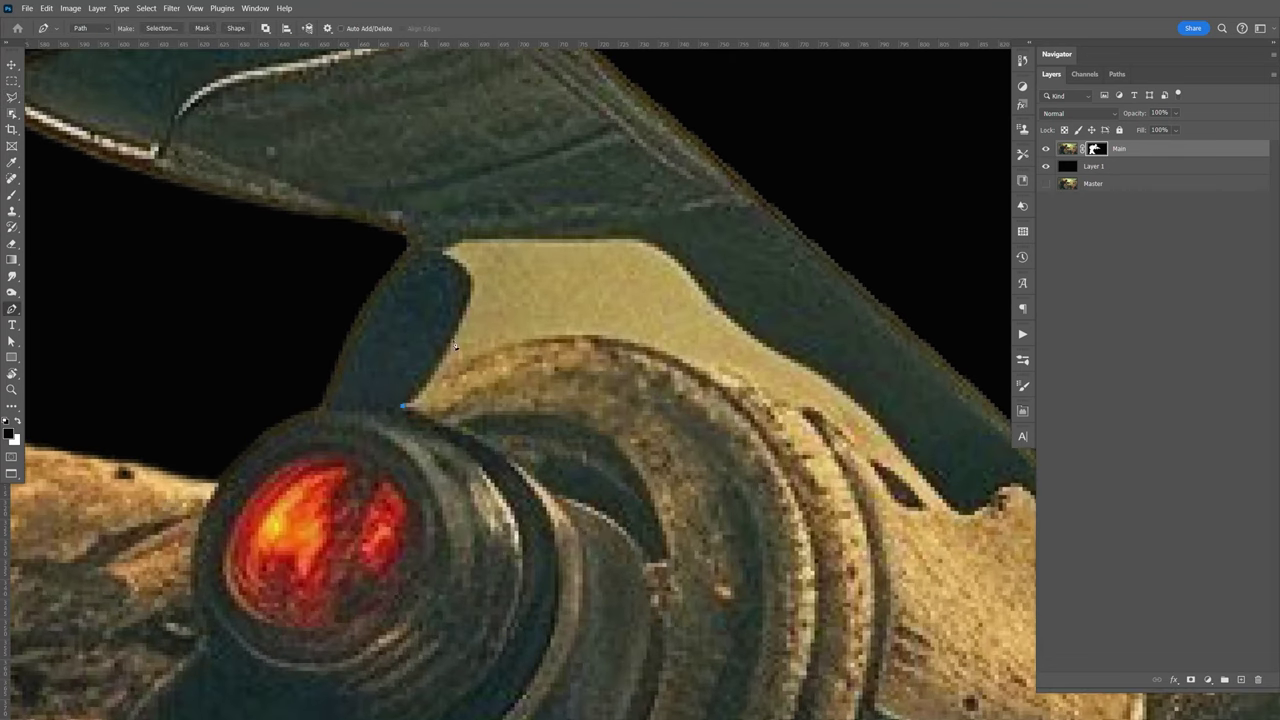
{"action": "left_click", "coordinate": [470, 292]}
{"action": "left_click", "coordinate": [448, 256]}
{"action": "left_click_drag", "start_coordinate": [455, 241], "coordinate": [491, 241]}
{"action": "left_click_drag", "start_coordinate": [626, 238], "coordinate": [646, 242]}
{"action": "left_click_drag", "start_coordinate": [695, 287], "coordinate": [720, 322]}
{"action": "key", "text": "space"}
{"action": "left_click_drag", "start_coordinate": [722, 323], "coordinate": [727, 322]}
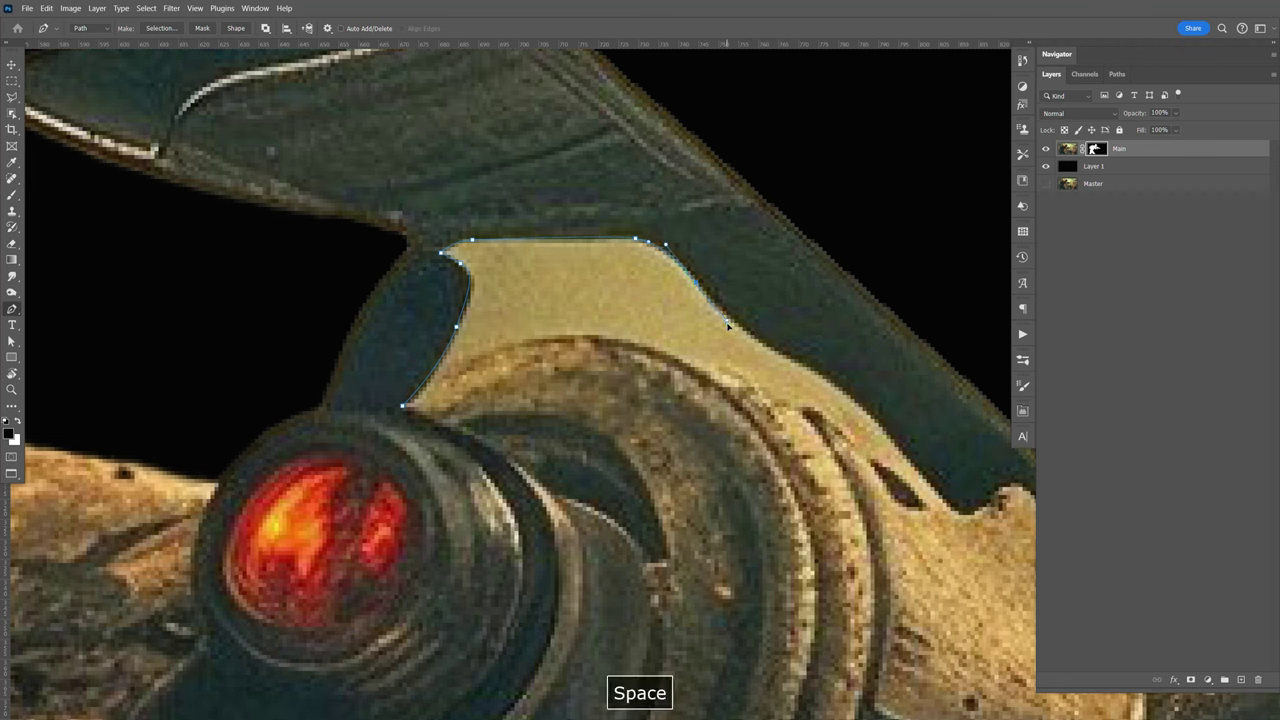
{"action": "left_click_drag", "start_coordinate": [803, 366], "coordinate": [814, 371]}
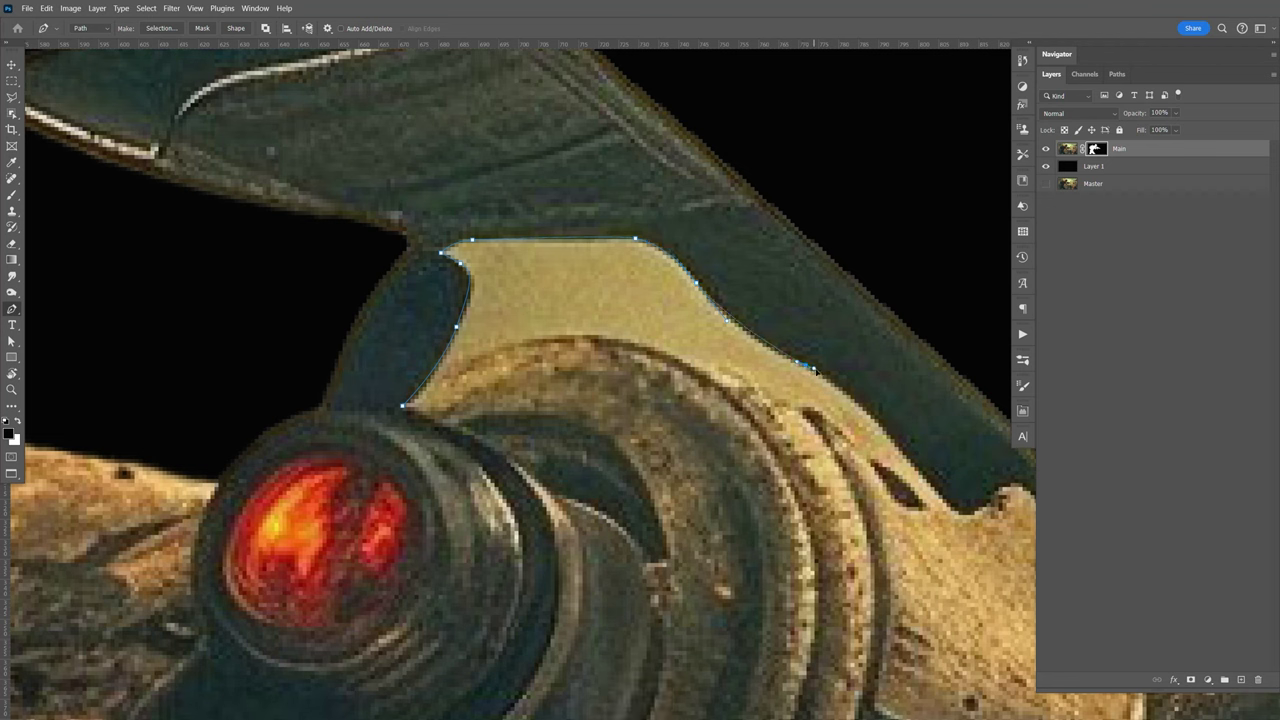
{"action": "left_click_drag", "start_coordinate": [886, 433], "coordinate": [899, 452]}
{"action": "left_click_drag", "start_coordinate": [811, 409], "coordinate": [782, 405]}
{"action": "left_click_drag", "start_coordinate": [645, 341], "coordinate": [611, 340]}
{"action": "left_click_drag", "start_coordinate": [469, 361], "coordinate": [436, 386]}
{"action": "left_click", "coordinate": [404, 408]}
Convert the path to a new anti-aliased selection with 0 px feather, fill it black on the Main mask, and deselect.
{"action": "right_click", "coordinate": [563, 303]}
{"action": "left_click", "coordinate": [628, 350]}
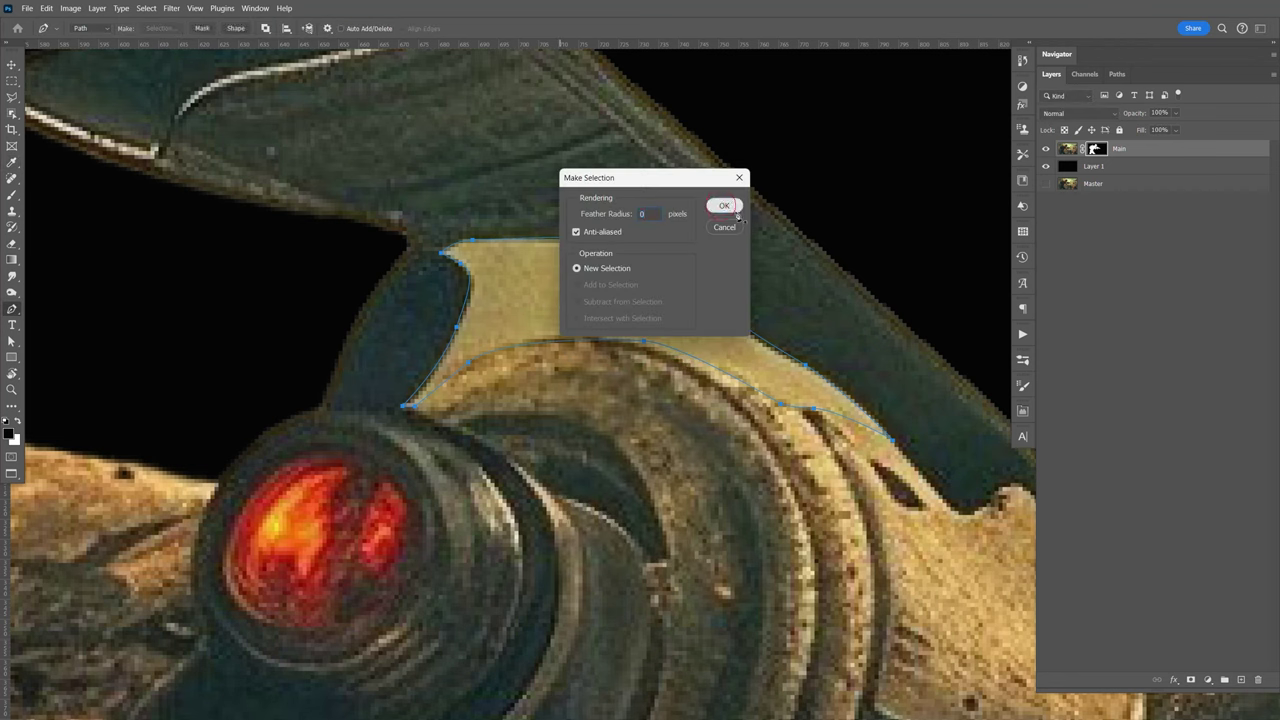
{"action": "left_click", "coordinate": [722, 207]}
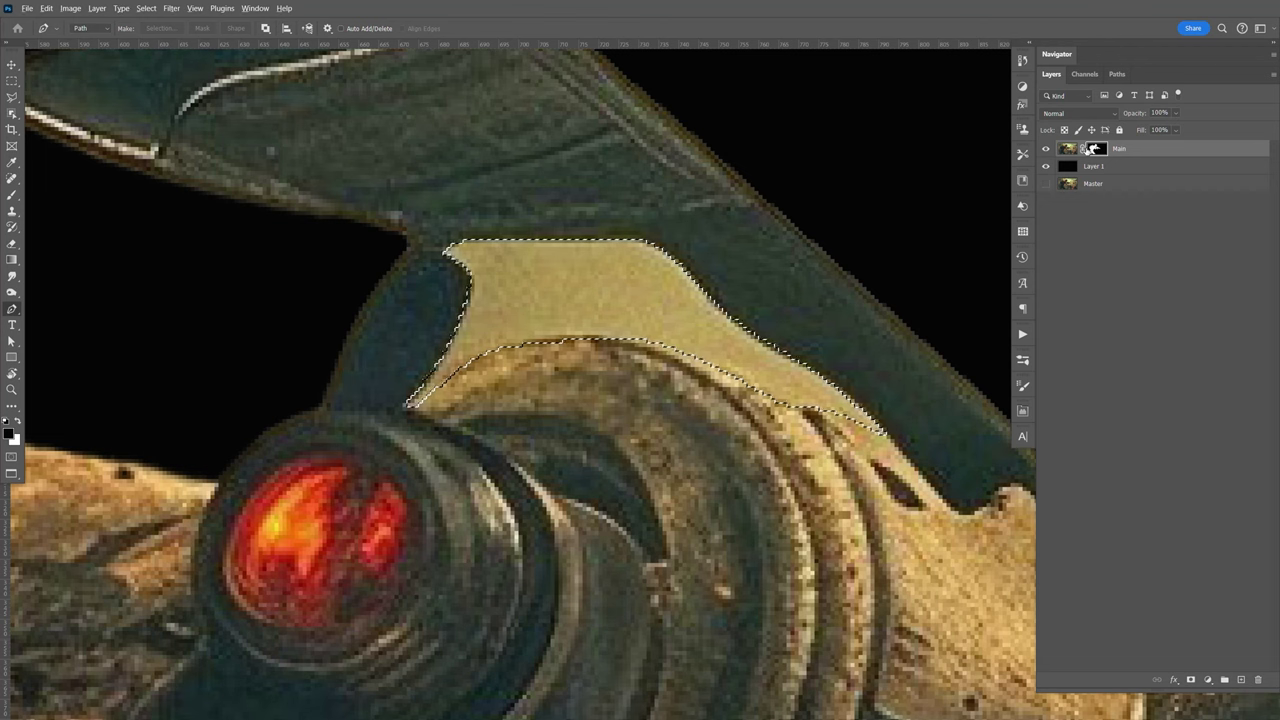
{"action": "key", "text": "alt+BackSpace"}
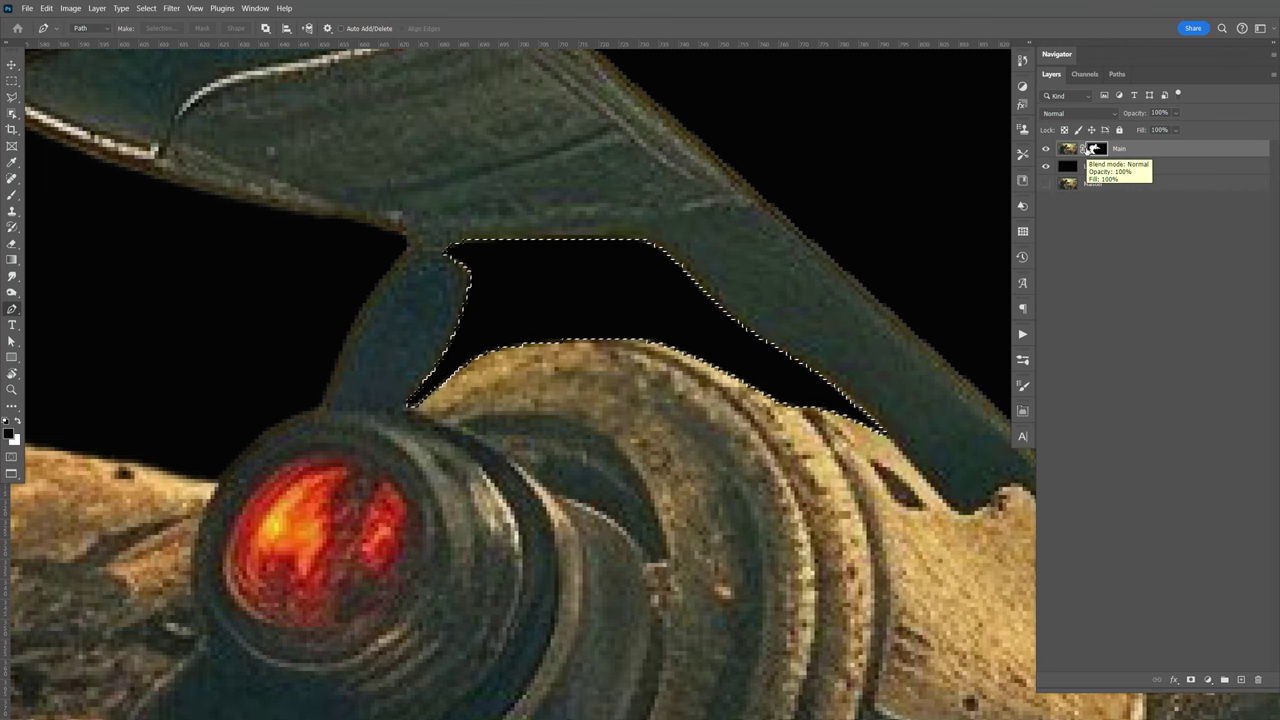
{"action": "key", "text": "ctrl+d"}
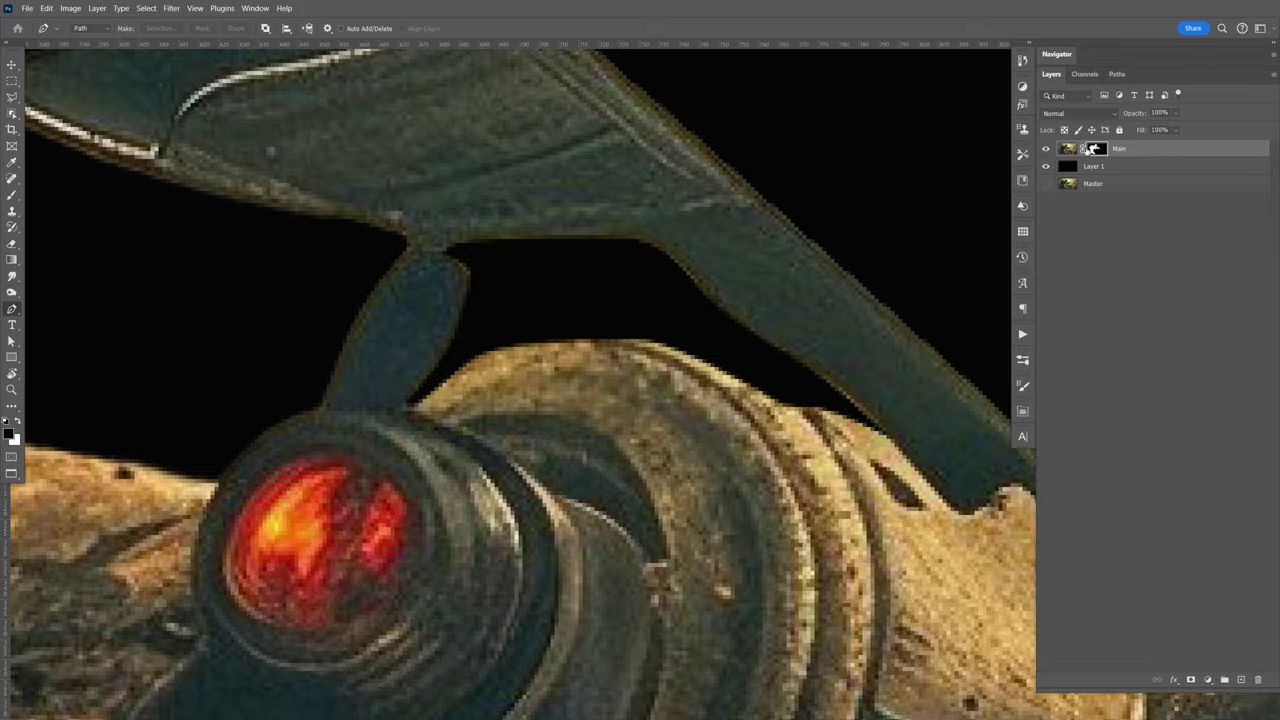
Save the document to the Desktop as a Photoshop file named Zombie.
{"action": "key", "text": "ctrl+1"}
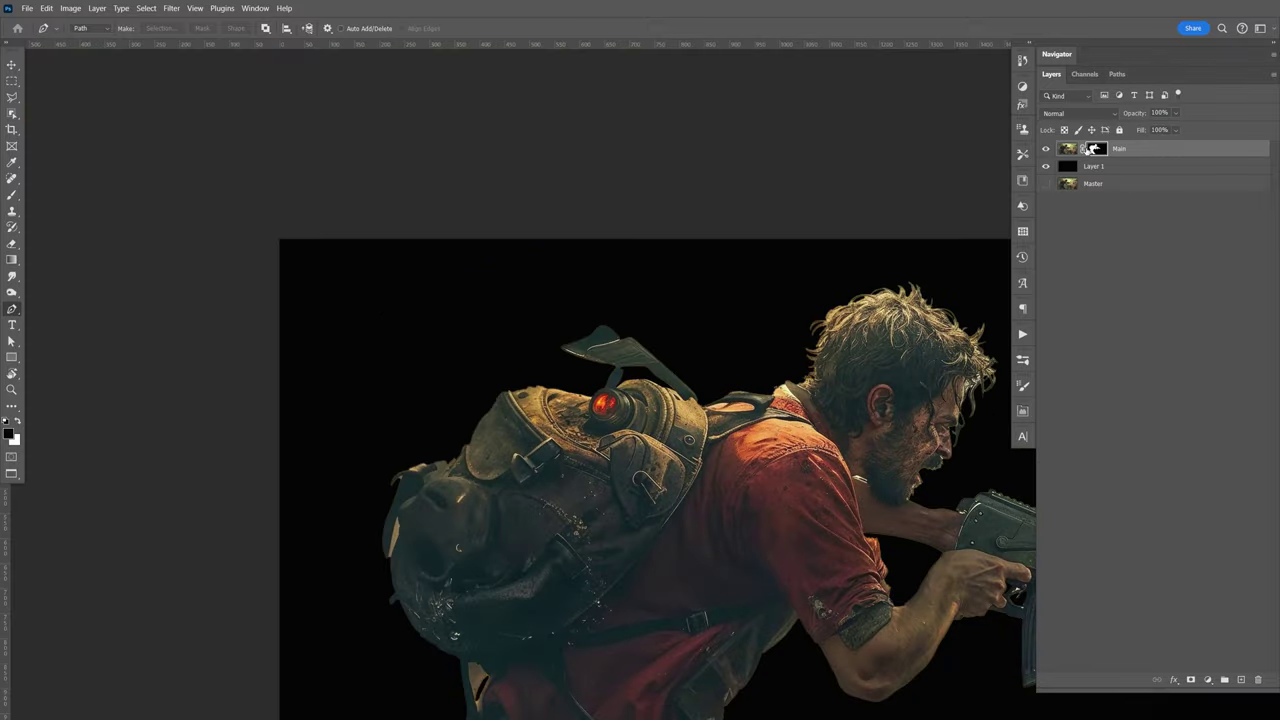
{"action": "key", "text": "F9"}
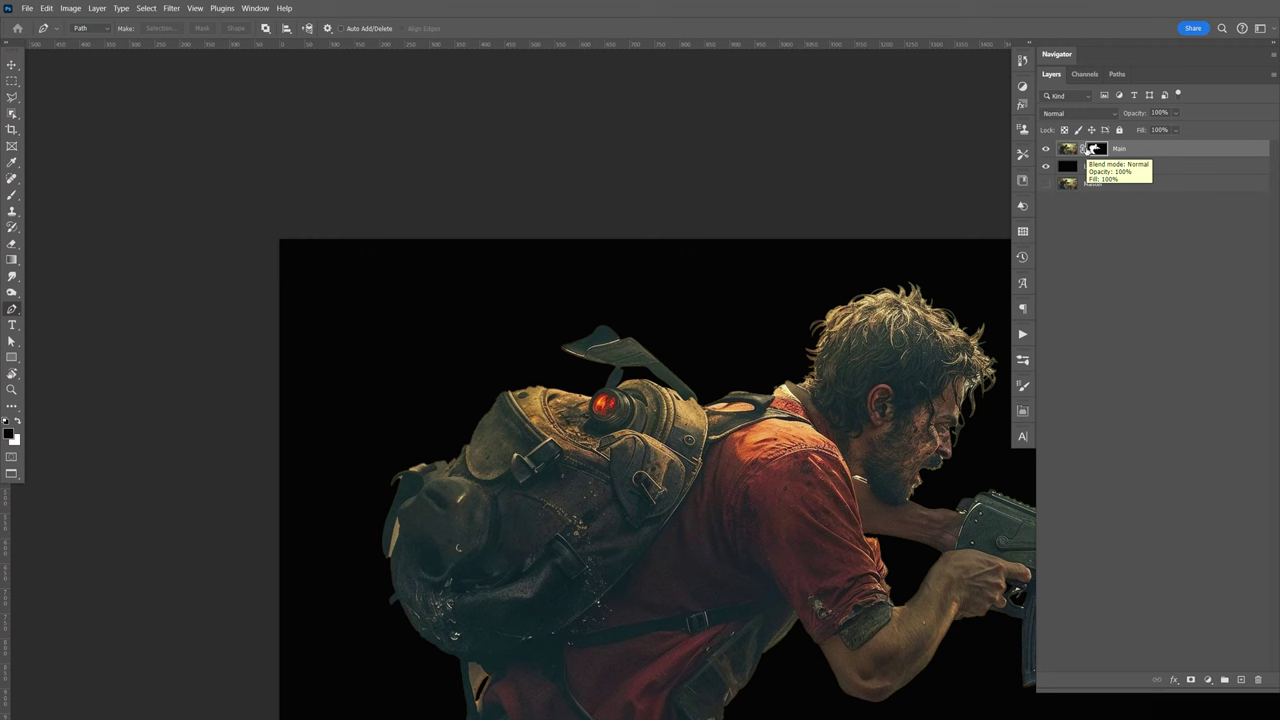
{"action": "key", "text": "ctrl+s"}
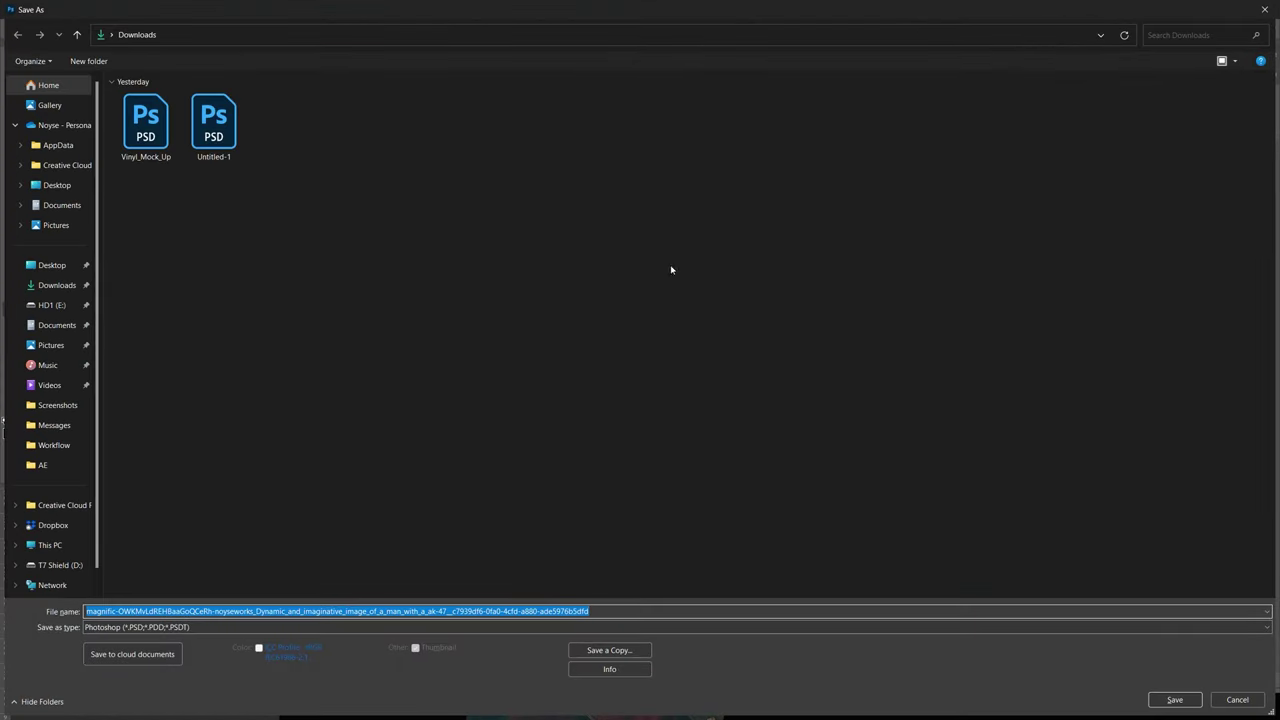
{"action": "left_click", "coordinate": [60, 187]}
{"action": "left_click", "coordinate": [629, 607]}
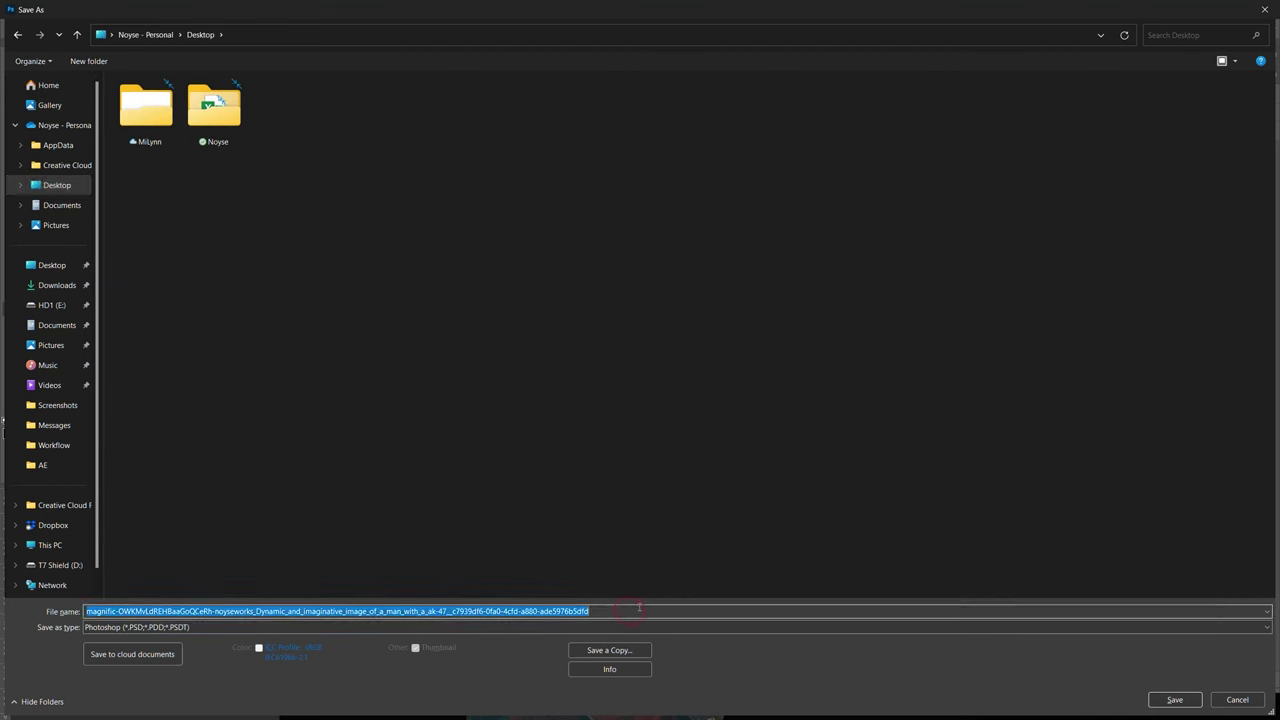
{"action": "type", "text": "Zombie"}
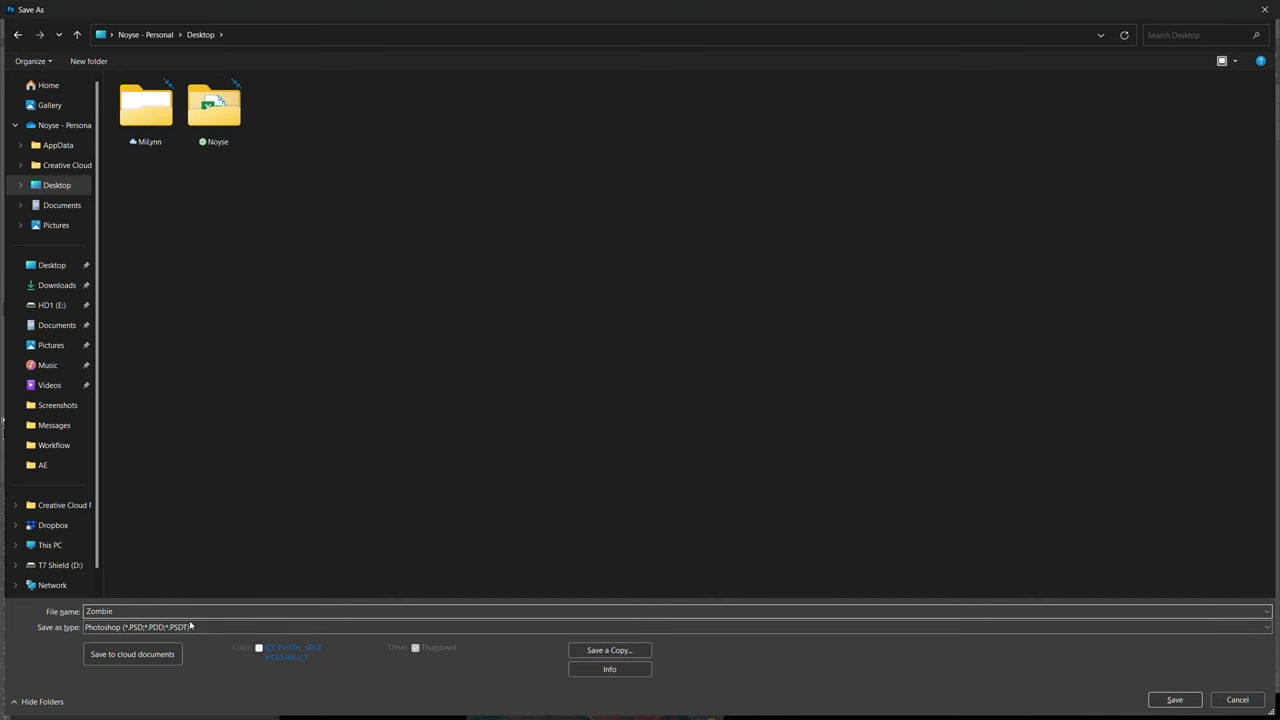
{"action": "key", "text": "Return"}
Outline the leftover tan patch below the backpack with the Polygonal Lasso, fill it black on the mask, and deselect.
{"action": "key", "text": "F9"}
{"action": "key", "text": "z"}
{"action": "left_click_drag", "start_coordinate": [481, 678], "coordinate": [598, 315]}
{"action": "key", "text": "space"}
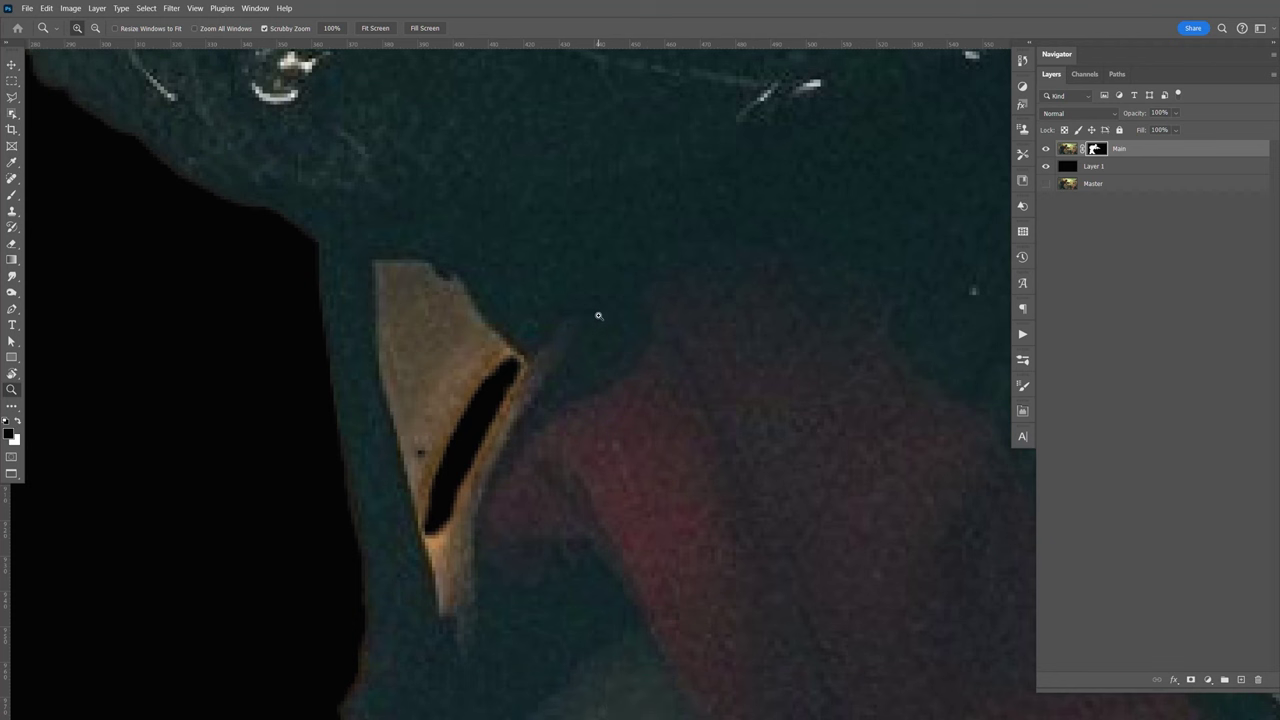
{"action": "key", "text": "l"}
{"action": "key", "text": "l"}
{"action": "mouse_move", "coordinate": [372, 261]}
{"action": "left_mouse_down"}
{"action": "mouse_move", "coordinate": [380, 391]}
{"action": "mouse_move", "coordinate": [440, 611]}
{"action": "mouse_move", "coordinate": [466, 611]}
{"action": "mouse_move", "coordinate": [485, 479]}
{"action": "mouse_move", "coordinate": [538, 373]}
{"action": "mouse_move", "coordinate": [466, 277]}
{"action": "mouse_move", "coordinate": [372, 262]}
{"action": "left_mouse_up"}
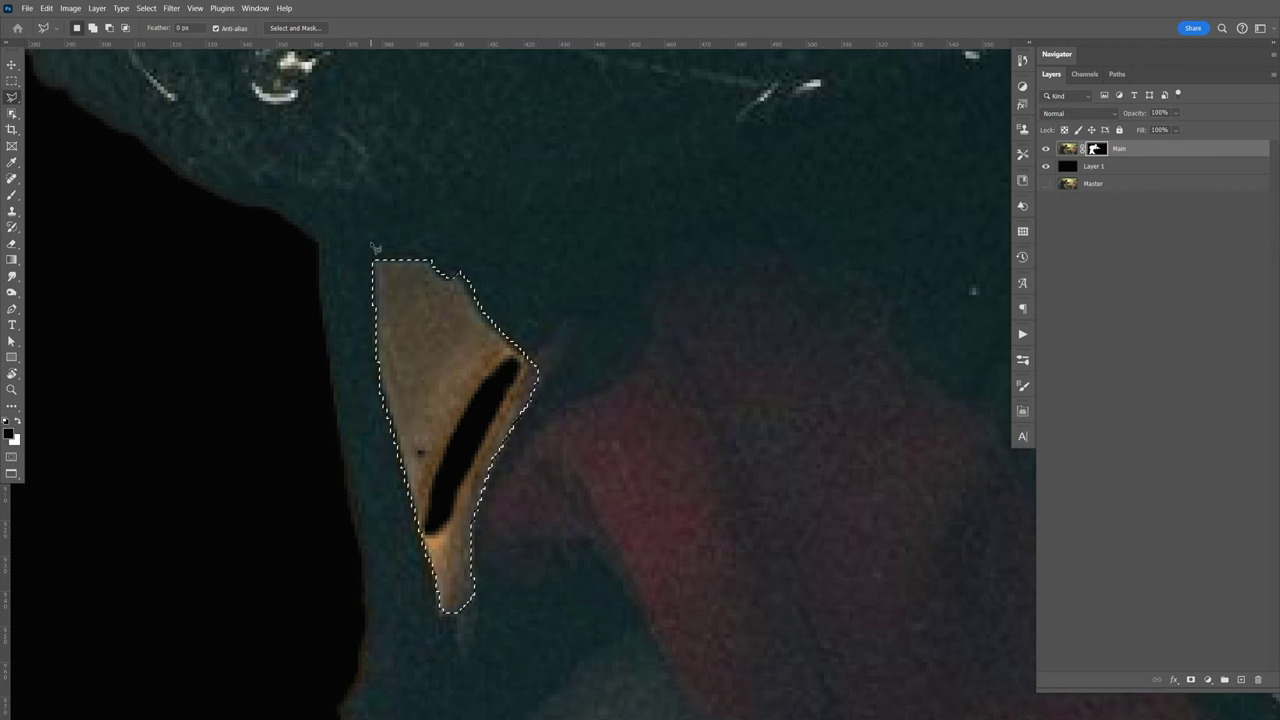
{"action": "key", "text": "alt+BackSpace"}
{"action": "key", "text": "ctrl+d"}
Target the Main layer's image instead of its mask and set the Clone Stamp to a 13 px Soft Round Pressure Size brush.
{"action": "key", "text": "ctrl+1"}
{"action": "left_click_drag", "start_coordinate": [855, 423], "coordinate": [853, 514]}
{"action": "key", "text": "z"}
{"action": "left_click_drag", "start_coordinate": [651, 240], "coordinate": [610, 165]}
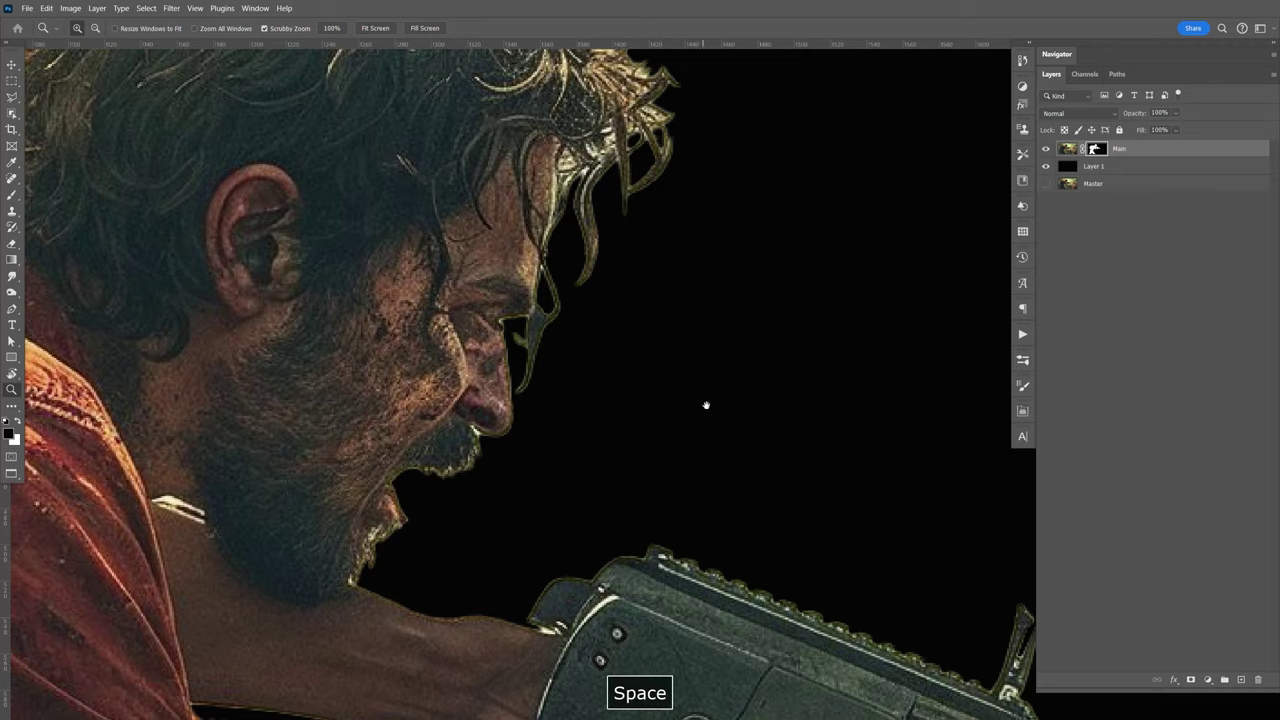
{"action": "scroll", "coordinate": [703, 397], "scroll_direction": "down", "scroll_amount": 10}
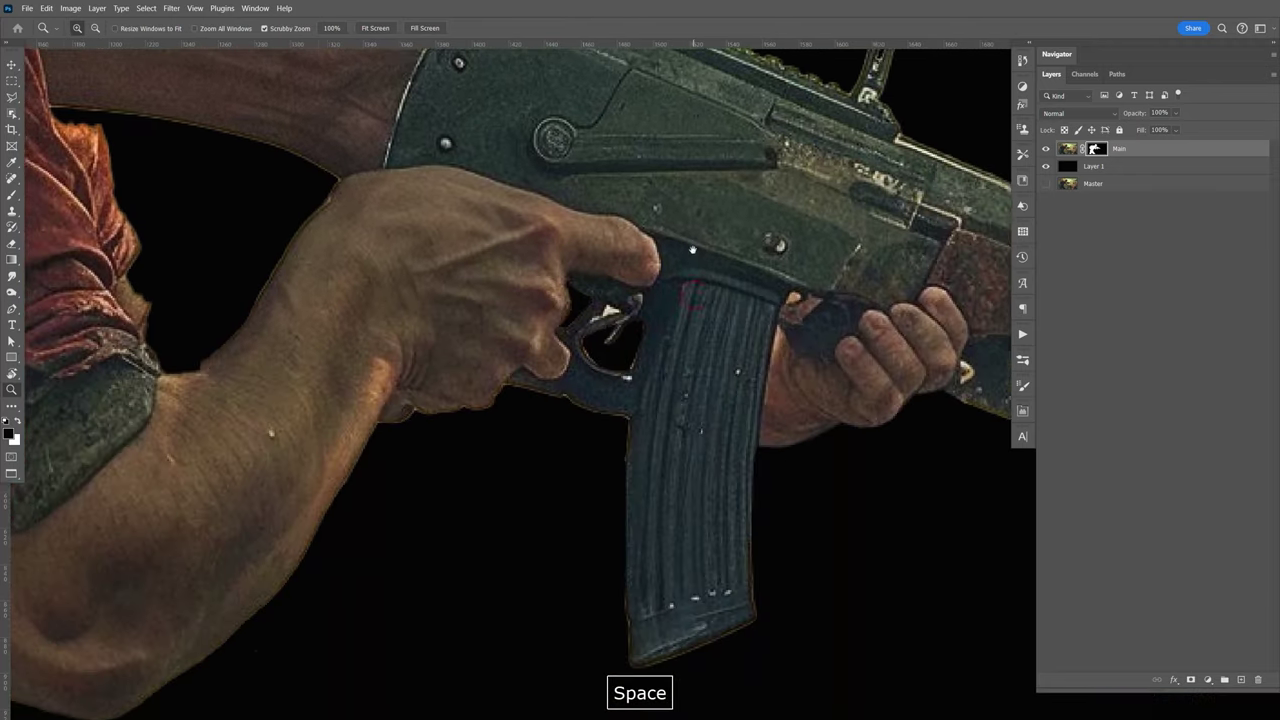
{"action": "scroll", "coordinate": [692, 249], "scroll_direction": "down", "scroll_amount": 2}
{"action": "key", "text": "z"}
{"action": "left_click_drag", "start_coordinate": [616, 274], "coordinate": [596, 252]}
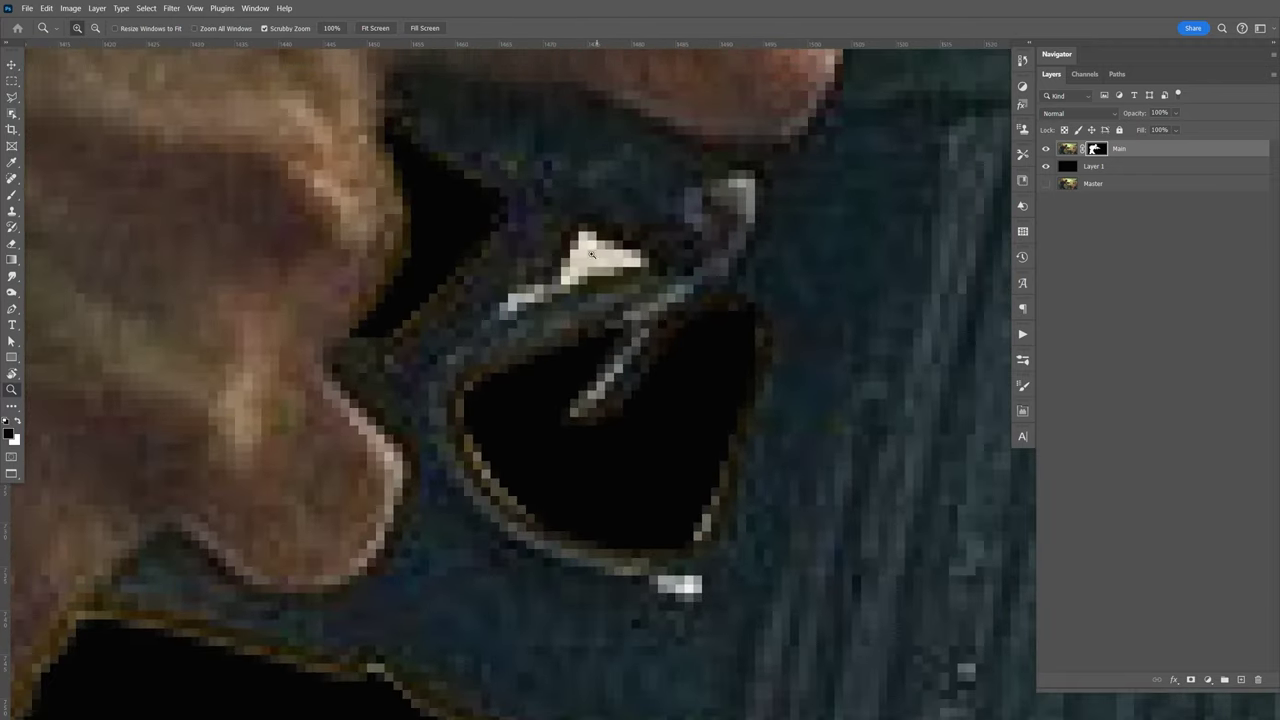
{"action": "left_click", "coordinate": [1069, 151]}
{"action": "left_click", "coordinate": [12, 212]}
{"action": "key", "text": "bracketleft"}
{"action": "key", "text": "bracketleft"}
{"action": "key", "text": "bracketleft"}
{"action": "key", "text": "bracketleft"}
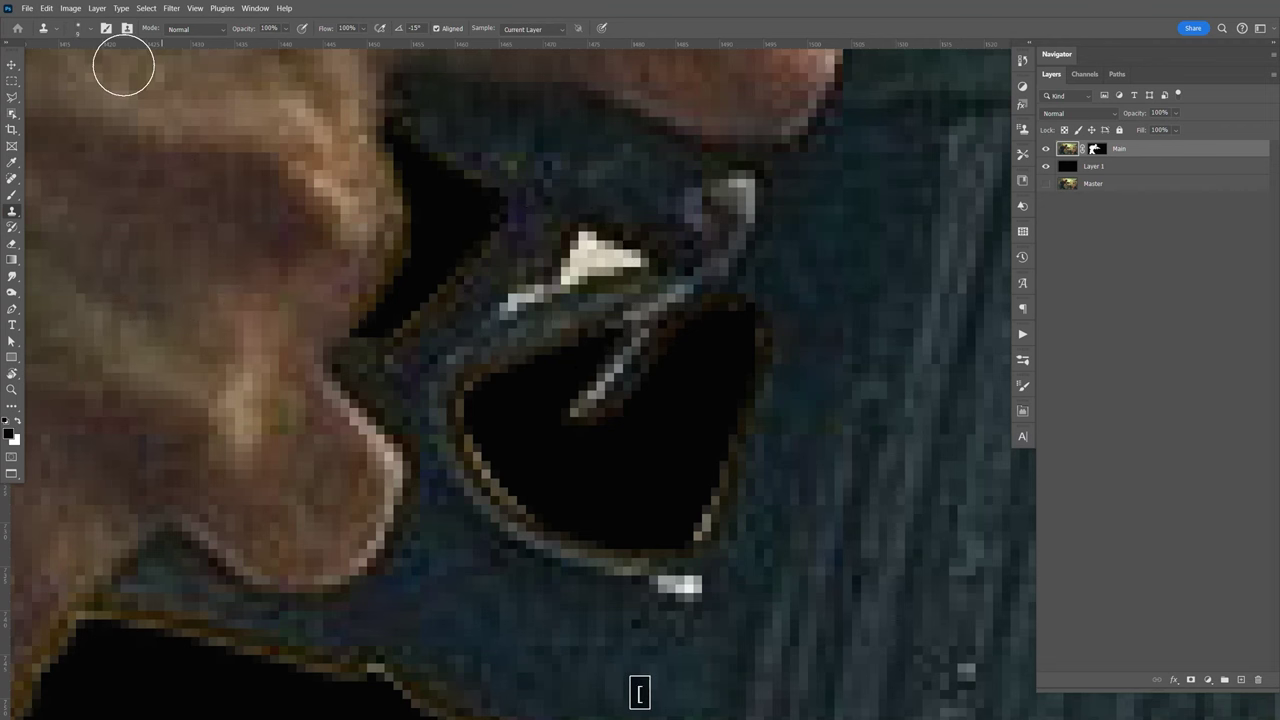
{"action": "left_click", "coordinate": [90, 28]}
{"action": "mouse_move", "coordinate": [72, 70]}
{"action": "left_mouse_down"}
{"action": "mouse_move", "coordinate": [90, 70]}
{"action": "mouse_move", "coordinate": [74, 70]}
{"action": "left_mouse_up"}
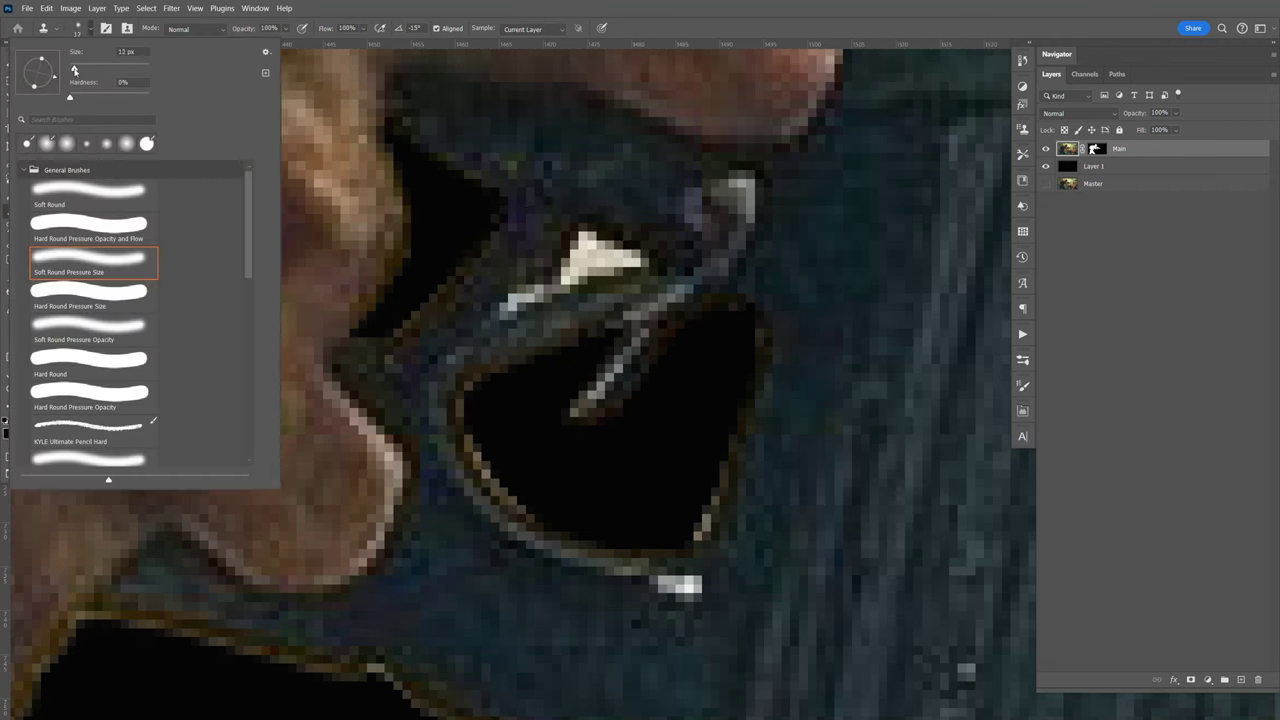
{"action": "left_click", "coordinate": [89, 31]}
Shrink the Clone Stamp brush and clone dark rifle texture over the white spots just above the trigger guard opening.
{"action": "key", "text": "bracketleft"}
{"action": "key", "text": "bracketleft"}
{"action": "key", "text": "bracketleft"}
{"action": "key", "text": "bracketleft"}
{"action": "key", "text": "bracketleft"}
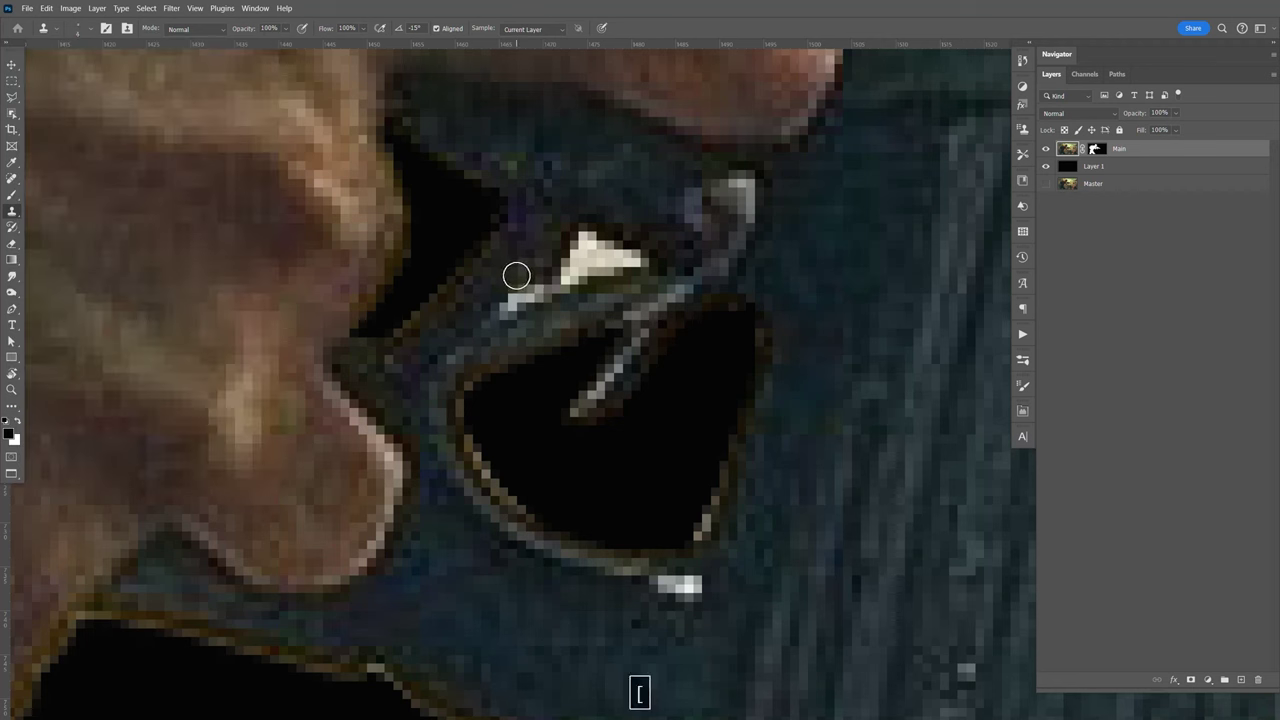
{"action": "left_click", "coordinate": [497, 294], "text": "alt"}
{"action": "mouse_move", "coordinate": [497, 294]}
{"action": "left_mouse_down"}
{"action": "mouse_move", "coordinate": [506, 303]}
{"action": "mouse_move", "coordinate": [569, 245]}
{"action": "mouse_move", "coordinate": [517, 306]}
{"action": "mouse_move", "coordinate": [617, 251]}
{"action": "mouse_move", "coordinate": [618, 237]}
{"action": "mouse_move", "coordinate": [626, 263]}
{"action": "left_mouse_up"}
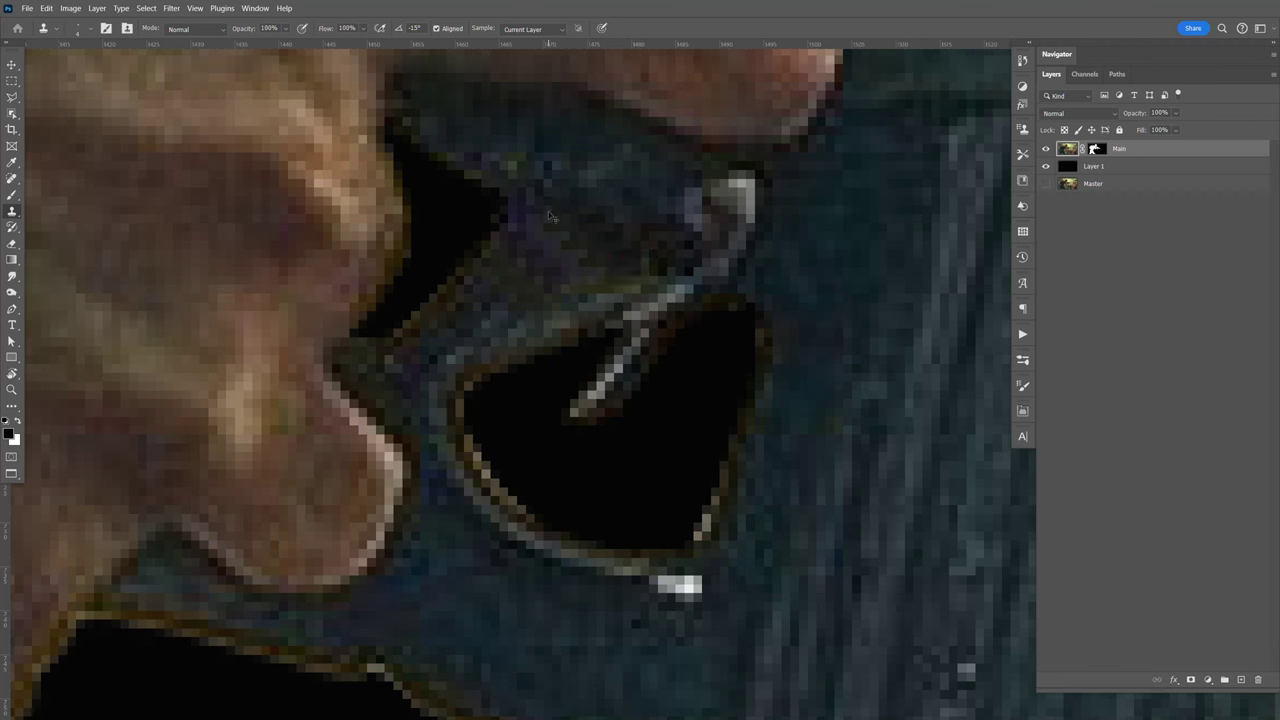
Save the Zombie document with the rifle retouching in place.
{"action": "key", "text": "ctrl+s"}
{"action": "key", "text": "ctrl+minus"}
{"action": "key", "text": "ctrl+minus"}
{"action": "key", "text": "ctrl+minus"}
{"action": "key", "text": "ctrl+minus"}
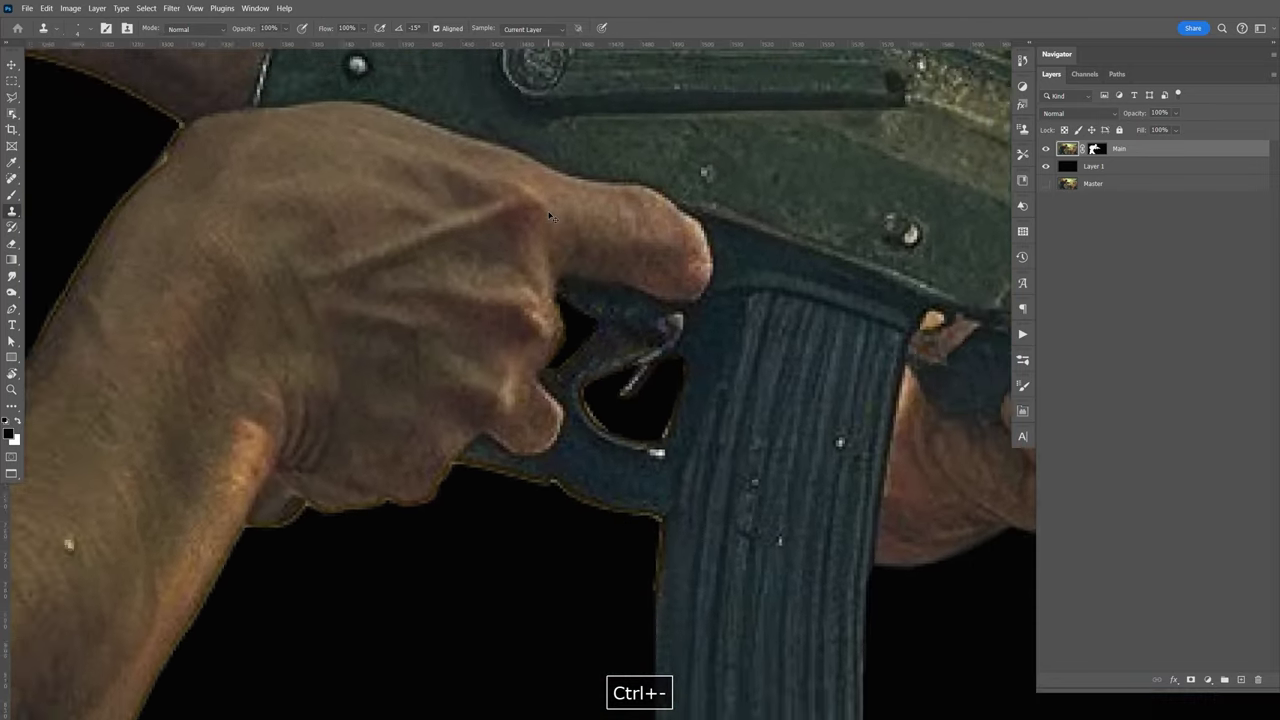
{"action": "key", "text": "ctrl+minus"}
{"action": "key", "text": "ctrl+minus"}
{"action": "key", "text": "ctrl+minus"}
{"action": "key", "text": "ctrl+minus"}
{"action": "key", "text": "ctrl+minus"}
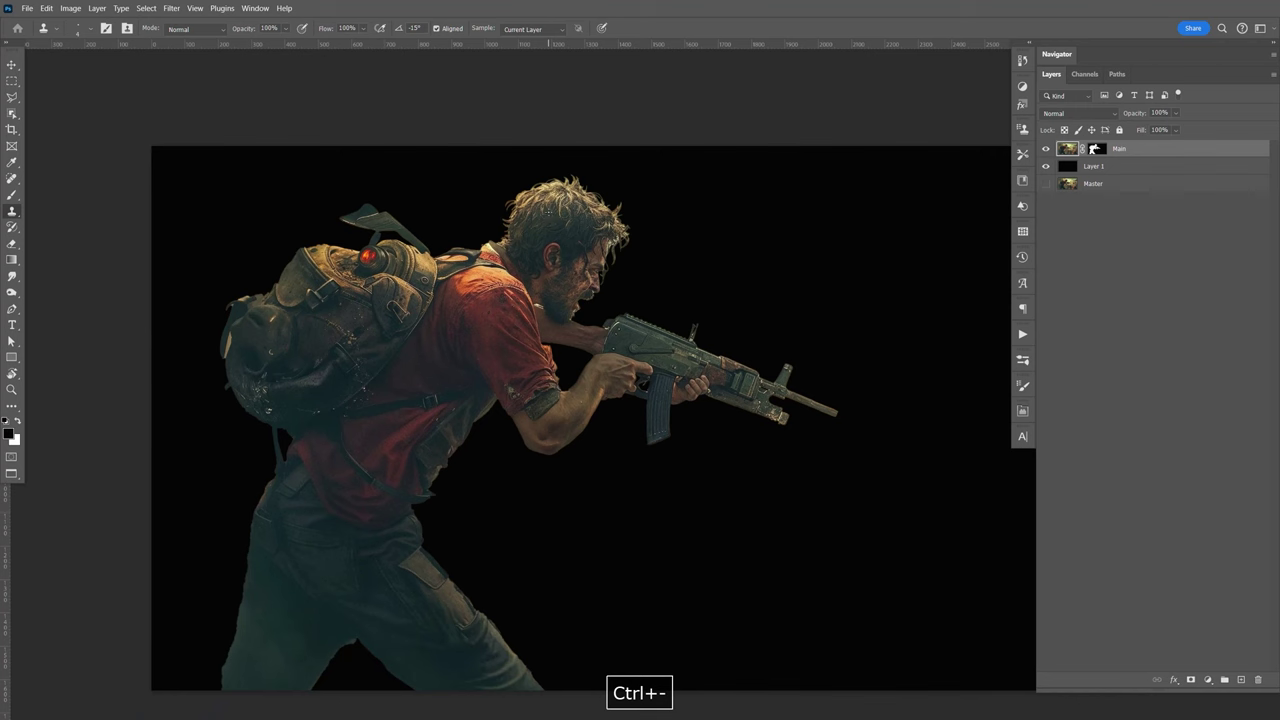
Clear the layer selection, hide the black Layer 1 and show the Master layer.
{"action": "key", "text": "F9"}
{"action": "left_click", "coordinate": [1105, 225]}
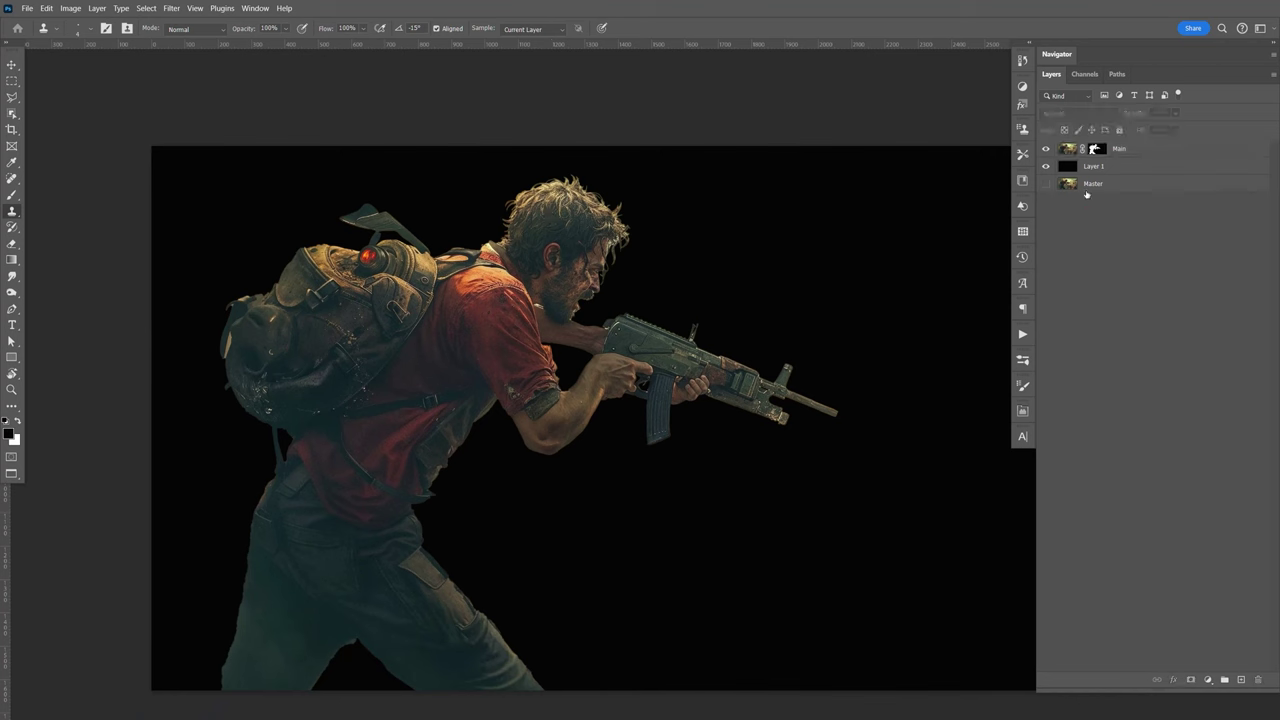
{"action": "left_click", "coordinate": [1046, 167]}
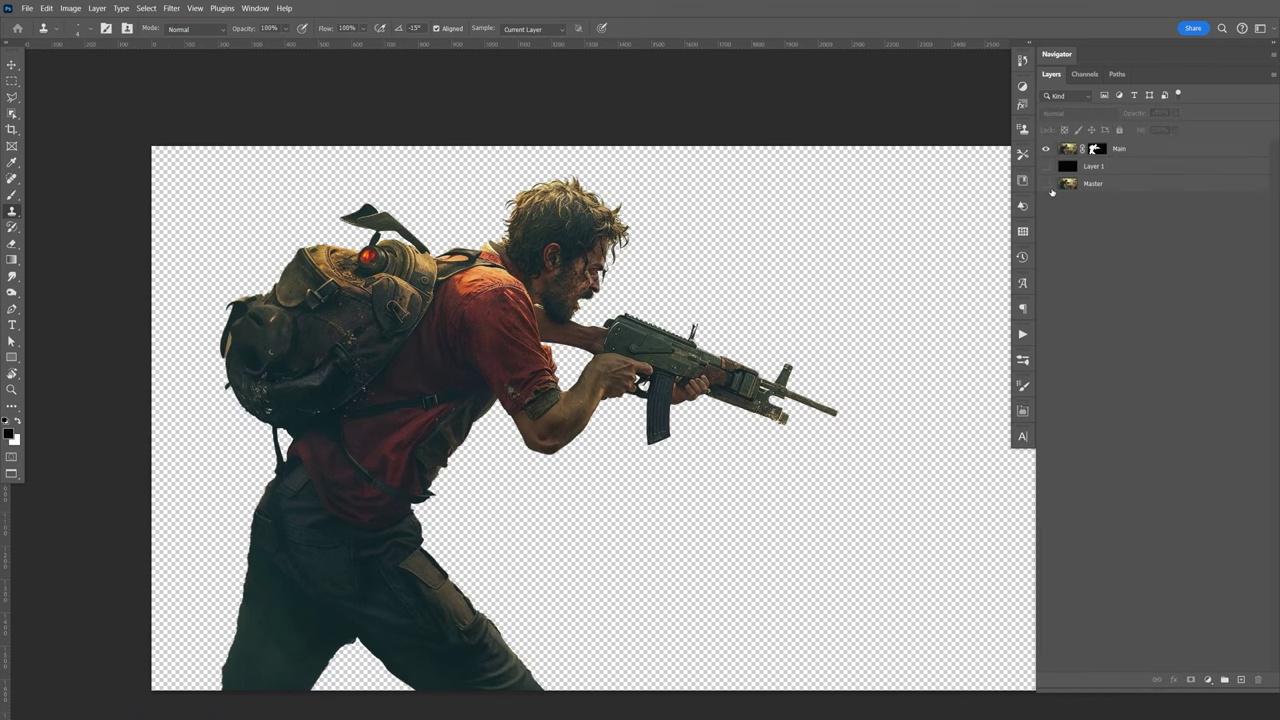
{"action": "left_click", "coordinate": [1046, 184]}
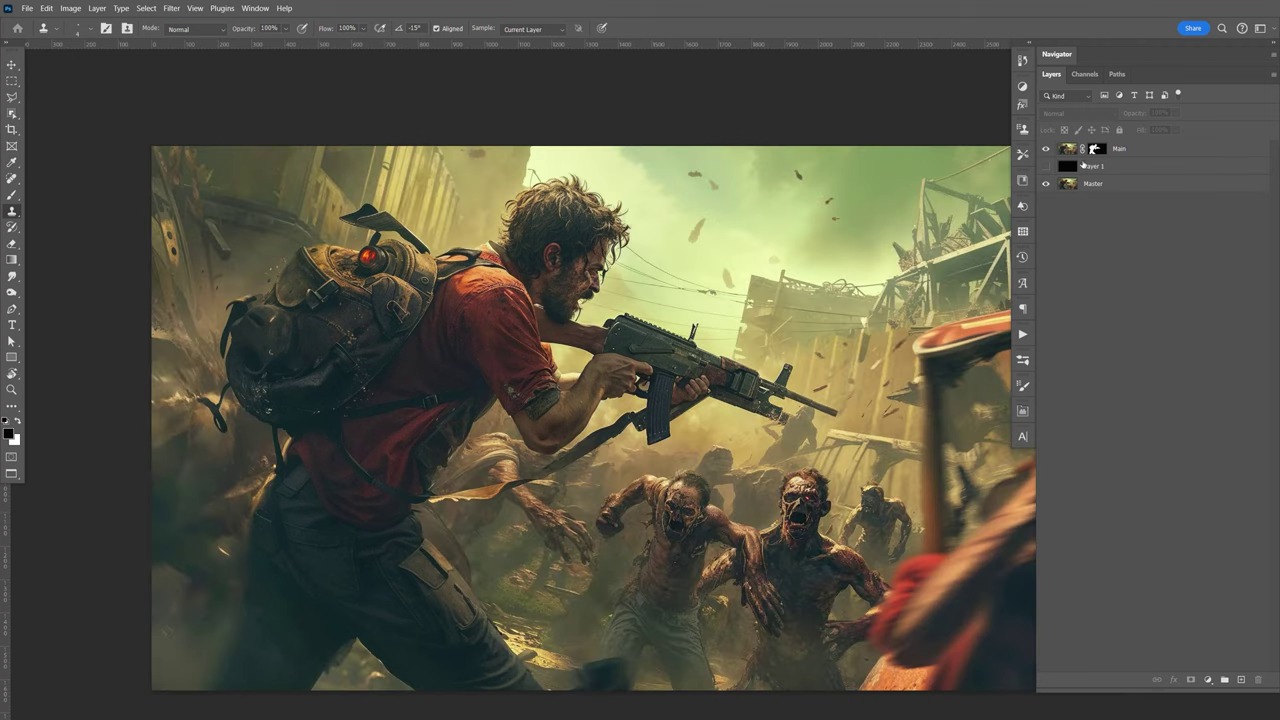
Load the Main layer's mask as a selection and expand the selection by 10 pixels.
{"action": "left_click", "coordinate": [1096, 150]}
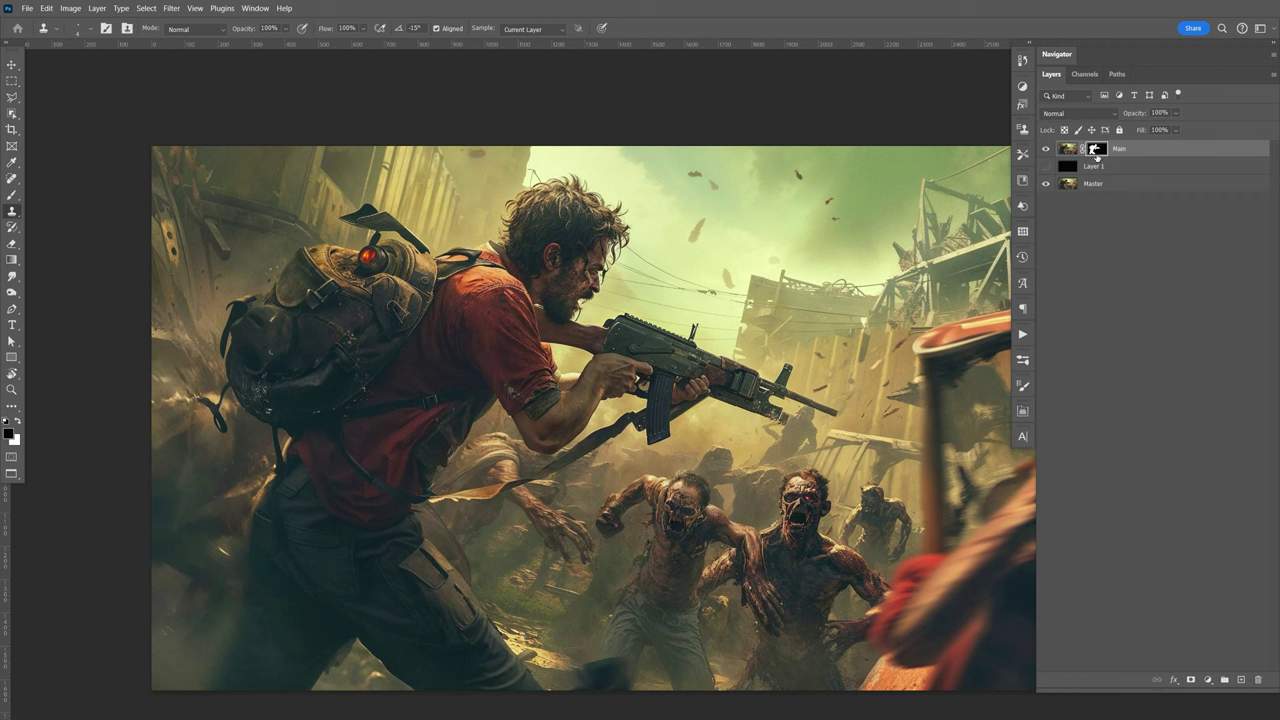
{"action": "left_click", "coordinate": [1096, 150], "text": "ctrl"}
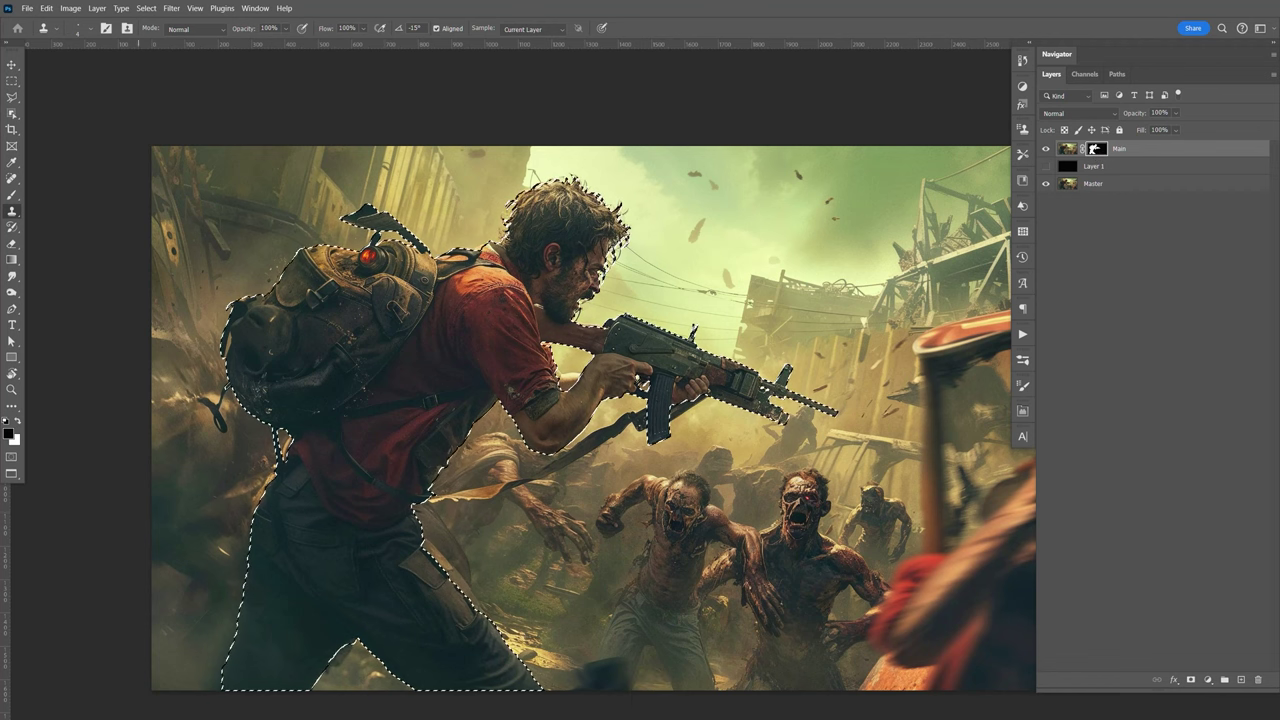
{"action": "left_click", "coordinate": [146, 8]}
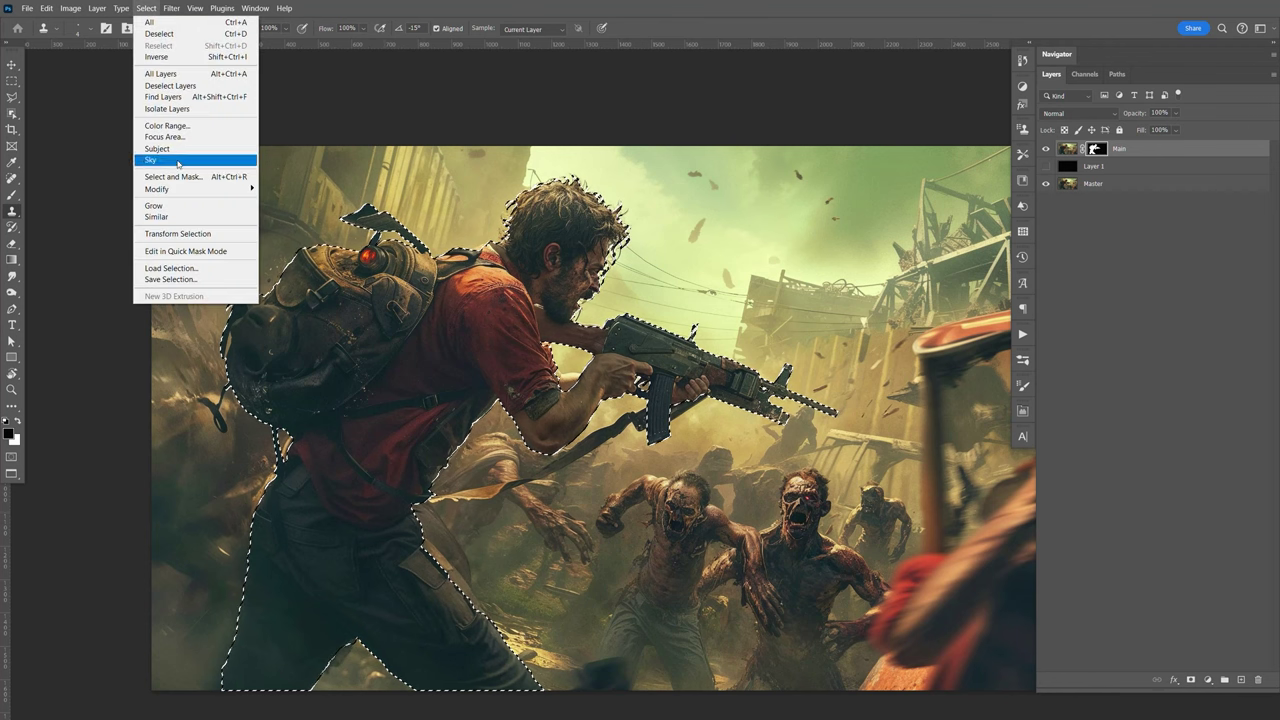
{"action": "mouse_move", "coordinate": [186, 191]}
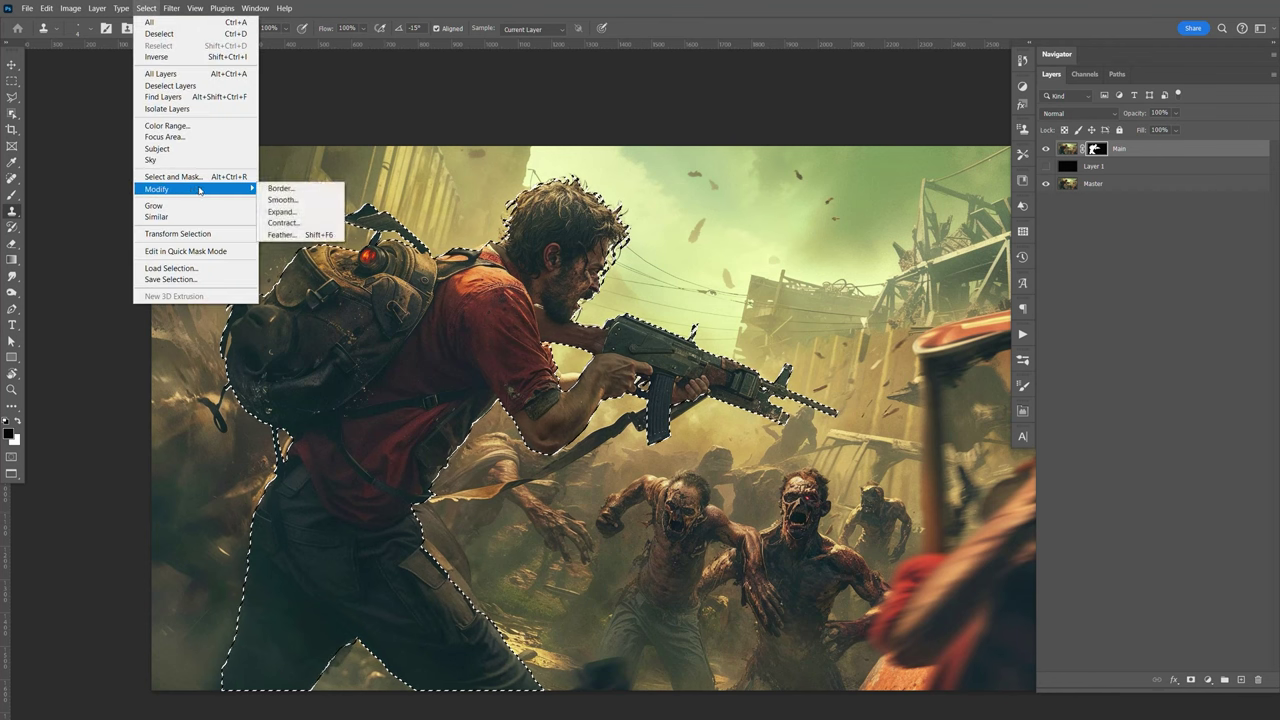
{"action": "left_click", "coordinate": [306, 212]}
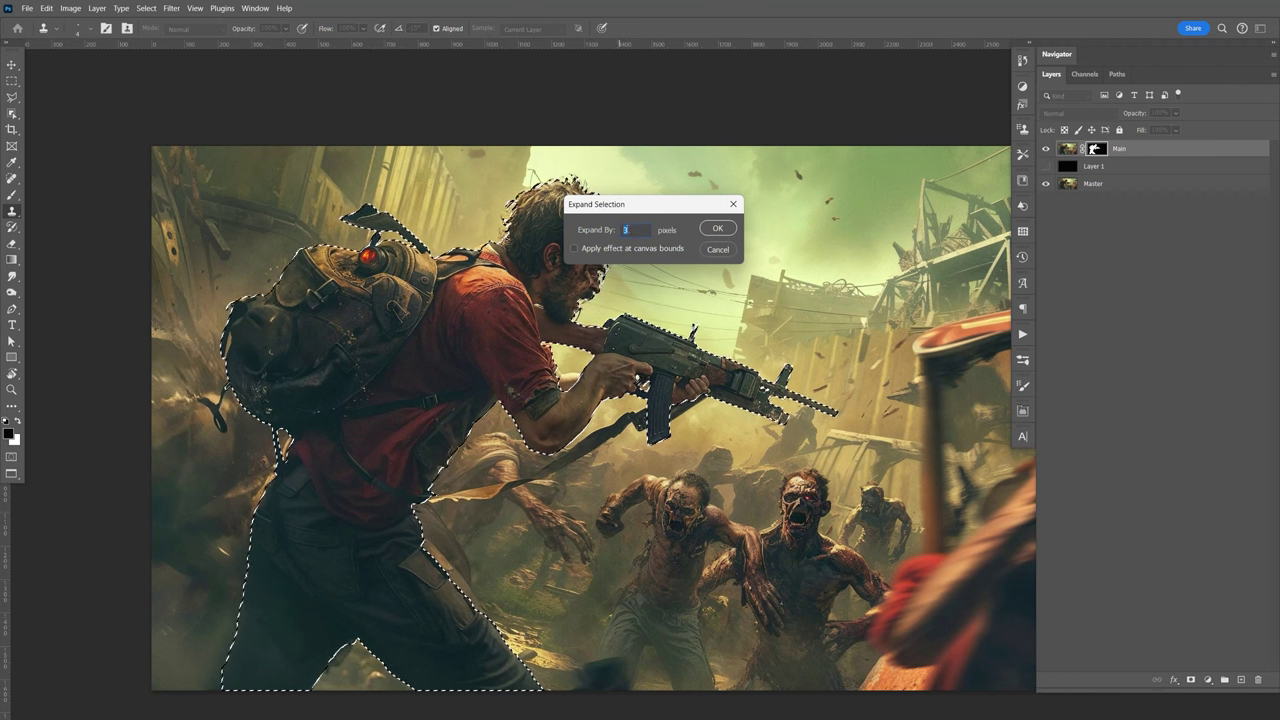
{"action": "type", "text": "10"}
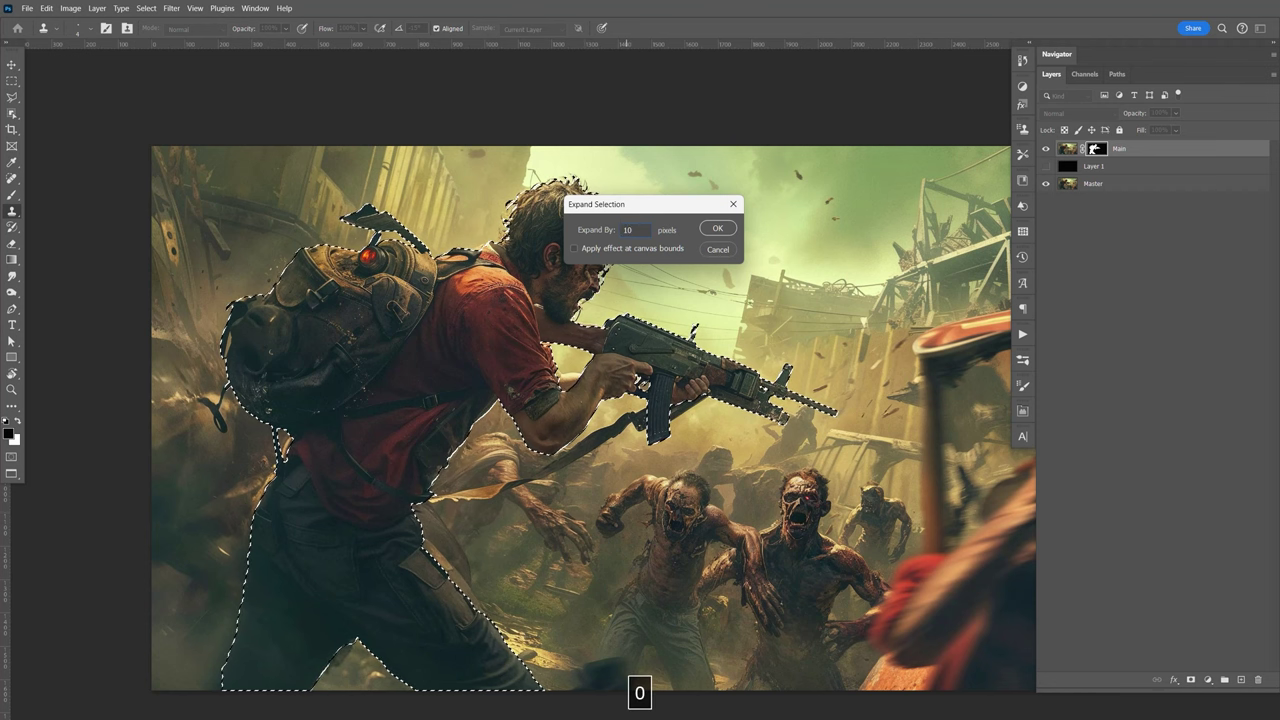
{"action": "left_click", "coordinate": [710, 229]}
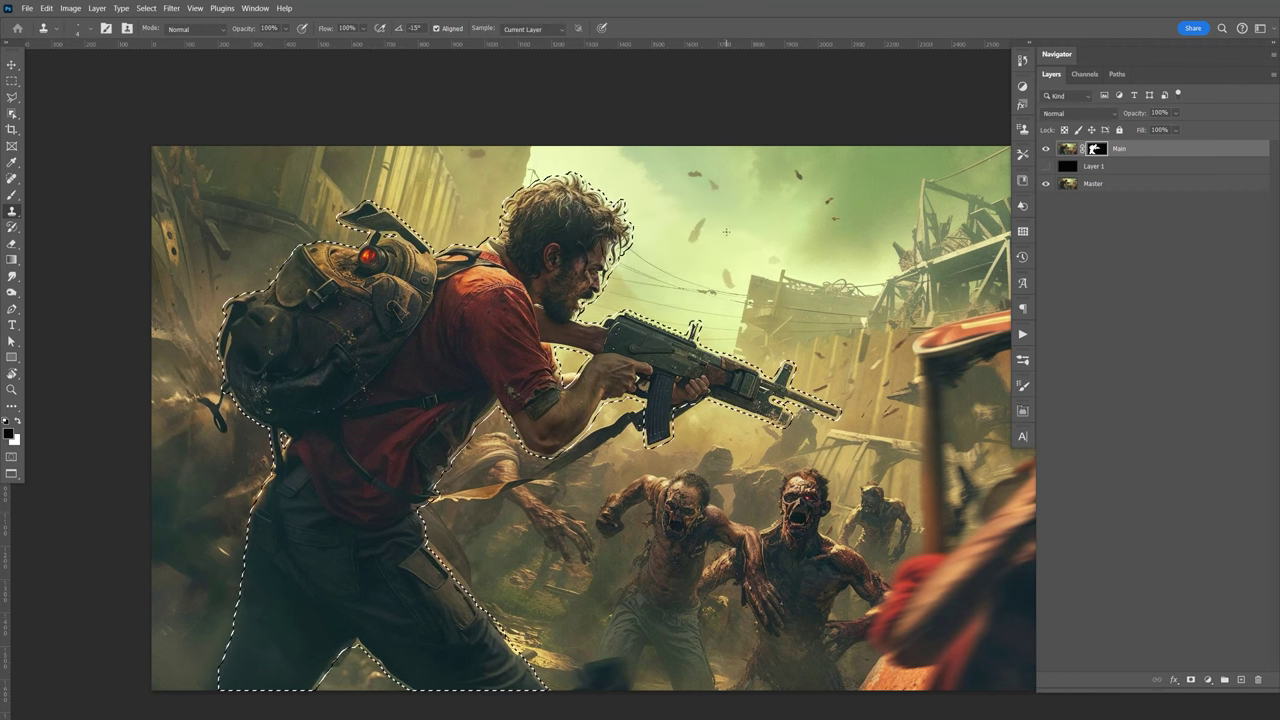
Hide the Main layer and run Generative Fill on the Master layer's selected man, leaving the prompt empty.
{"action": "left_click", "coordinate": [1045, 150]}
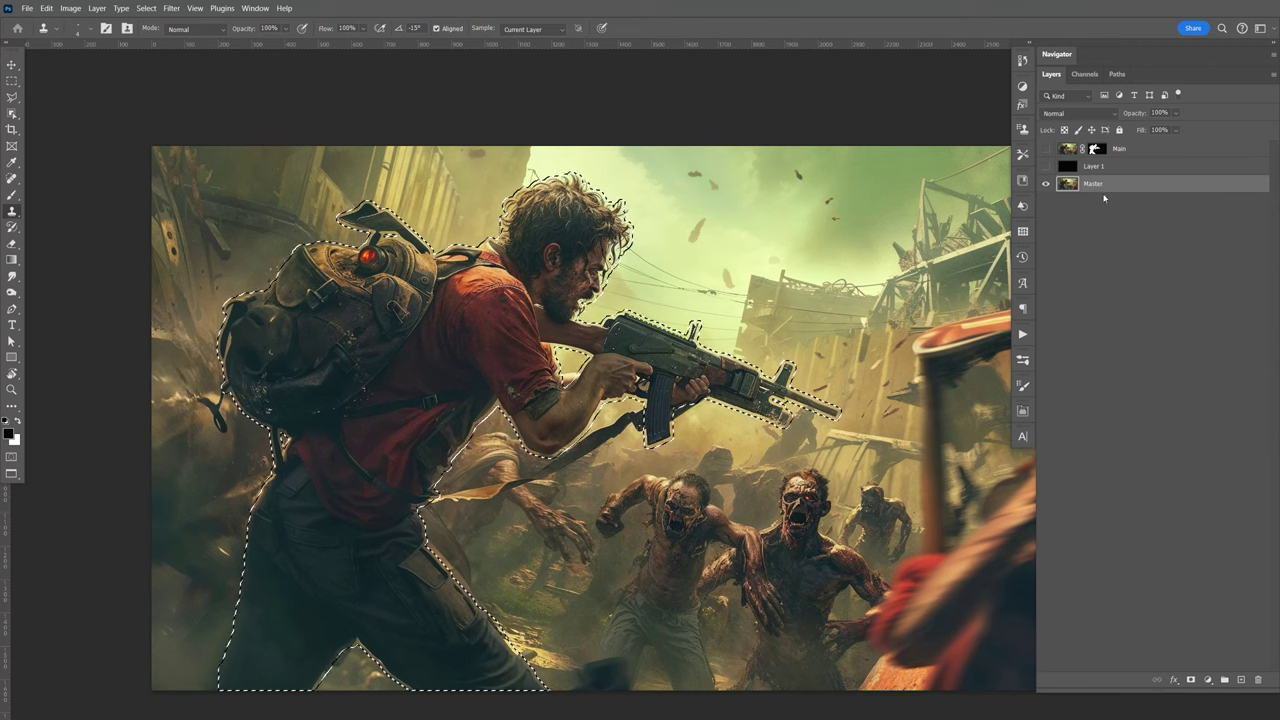
{"action": "left_click", "coordinate": [47, 9]}
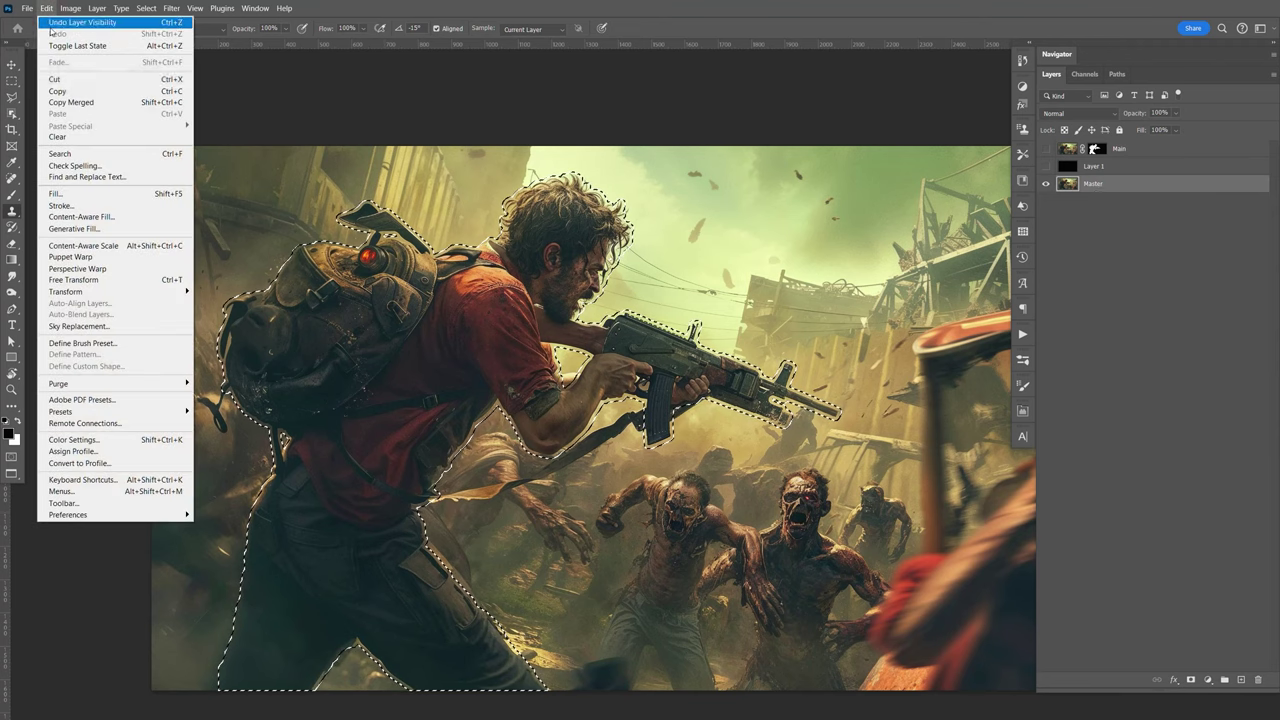
{"action": "left_click", "coordinate": [133, 234]}
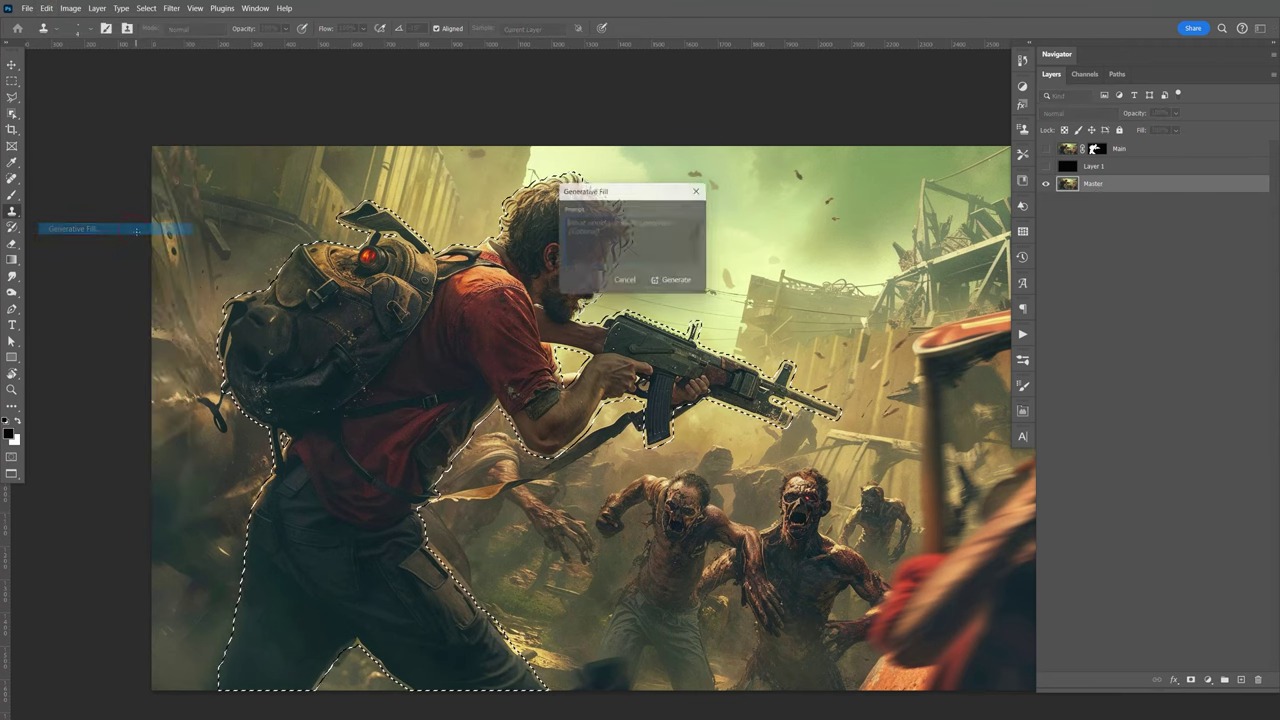
{"action": "left_click", "coordinate": [676, 283]}
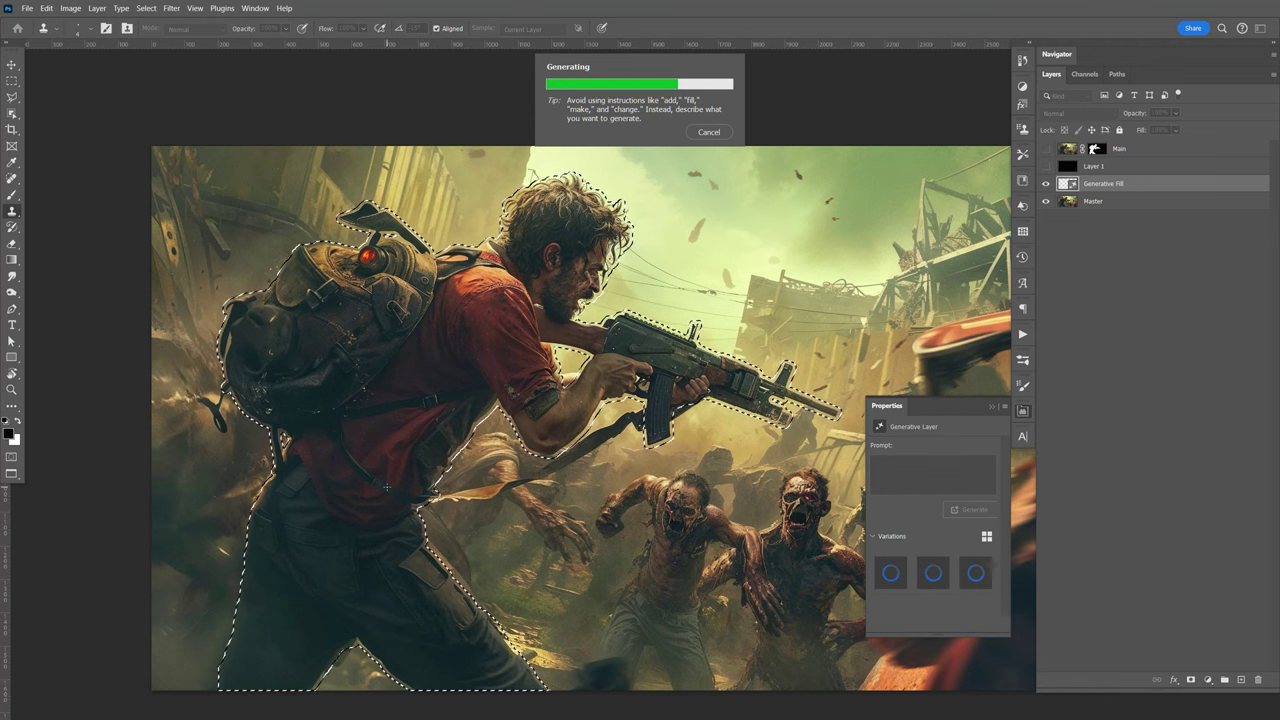
{"action": "key", "text": "F9"}
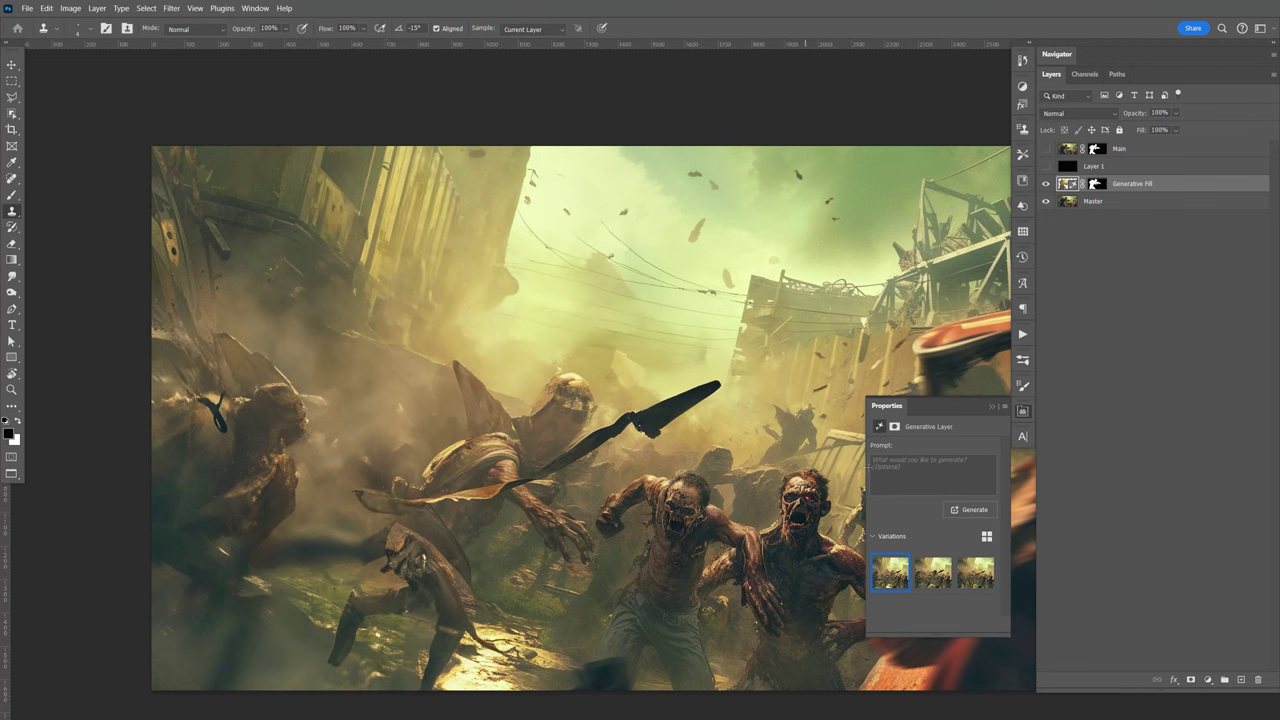
Compare the three generated background variations with Main hidden and shown, keep the third one, and close the properties.
{"action": "left_click", "coordinate": [933, 577]}
{"action": "left_click", "coordinate": [970, 578]}
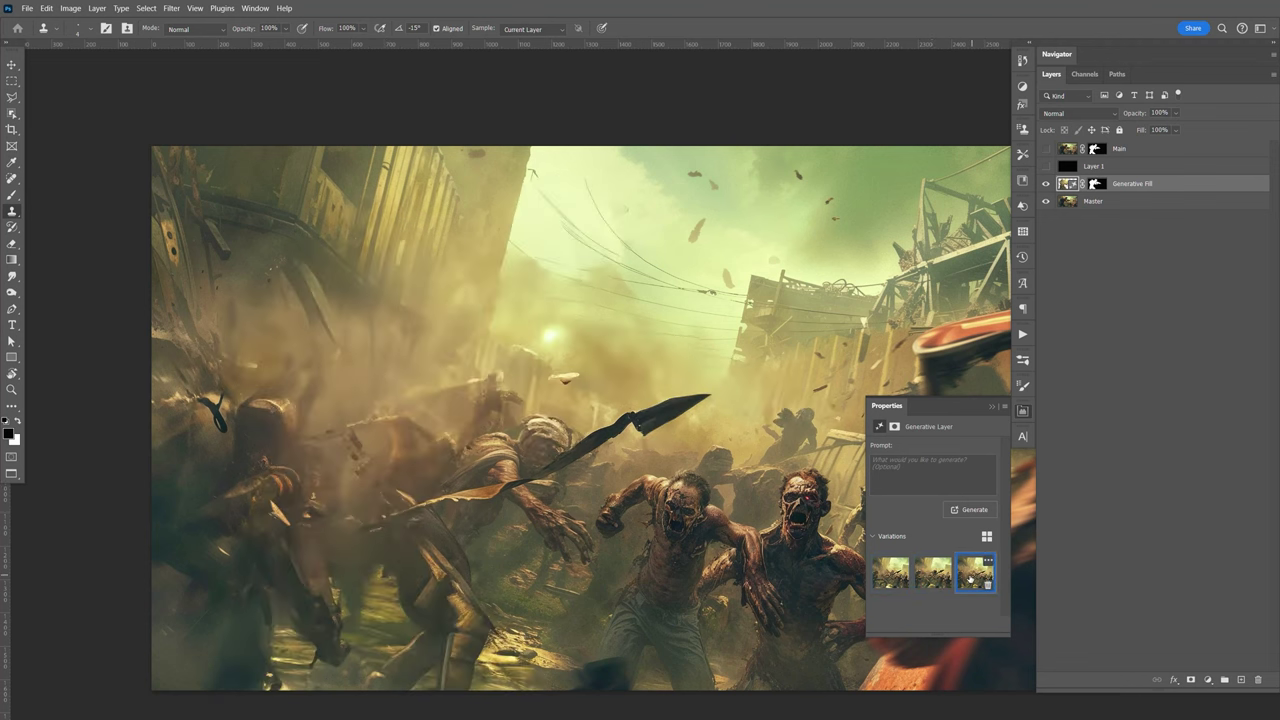
{"action": "left_click", "coordinate": [930, 577]}
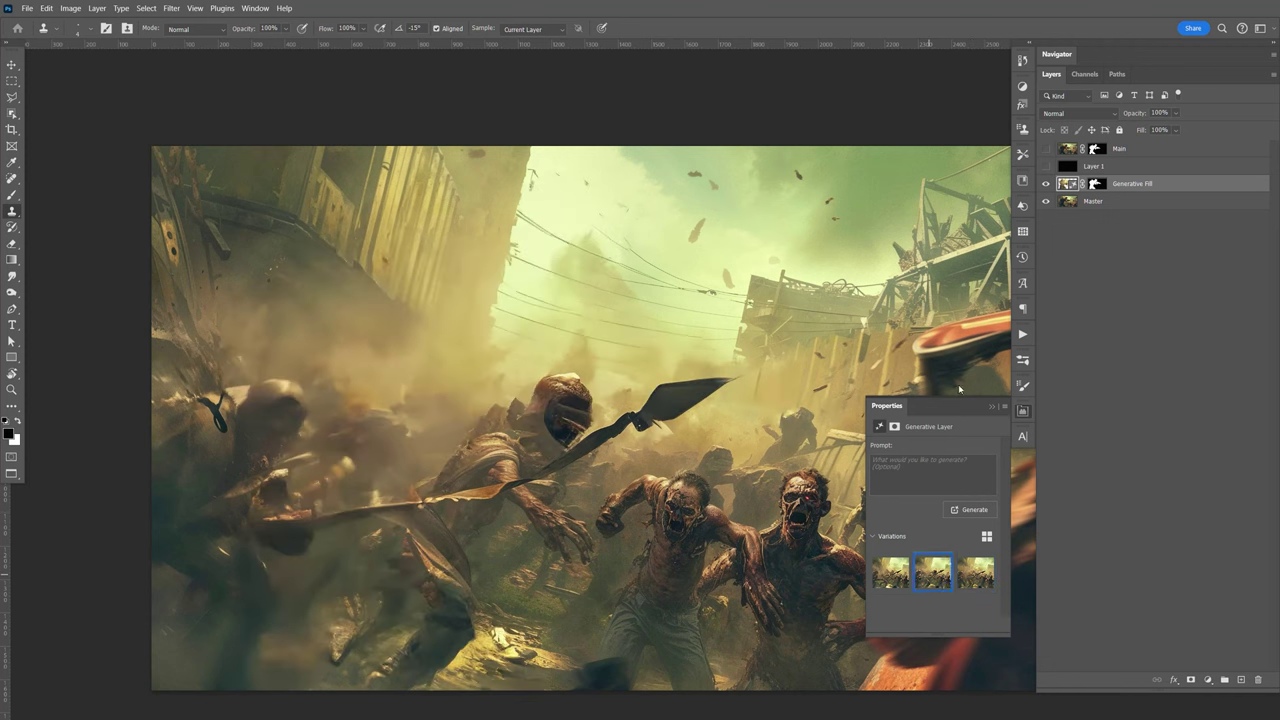
{"action": "left_click", "coordinate": [1046, 149]}
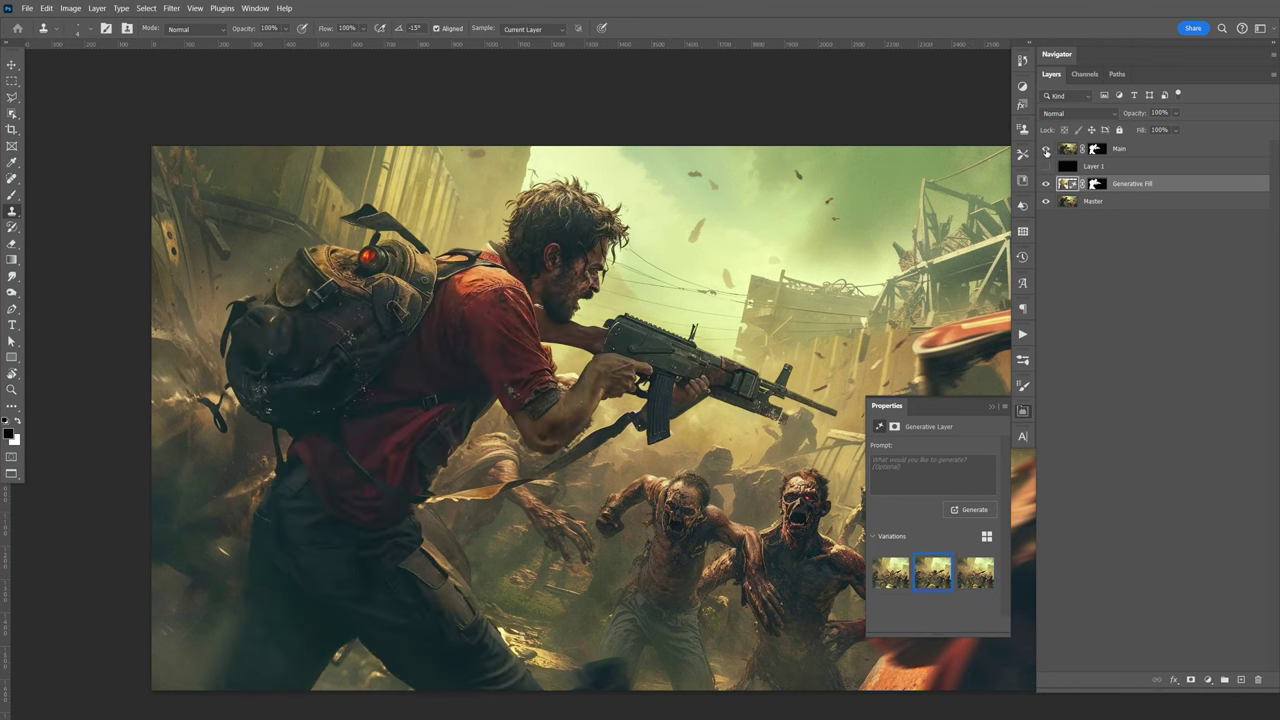
{"action": "left_click", "coordinate": [889, 572]}
{"action": "left_click", "coordinate": [940, 578]}
{"action": "left_click", "coordinate": [970, 578]}
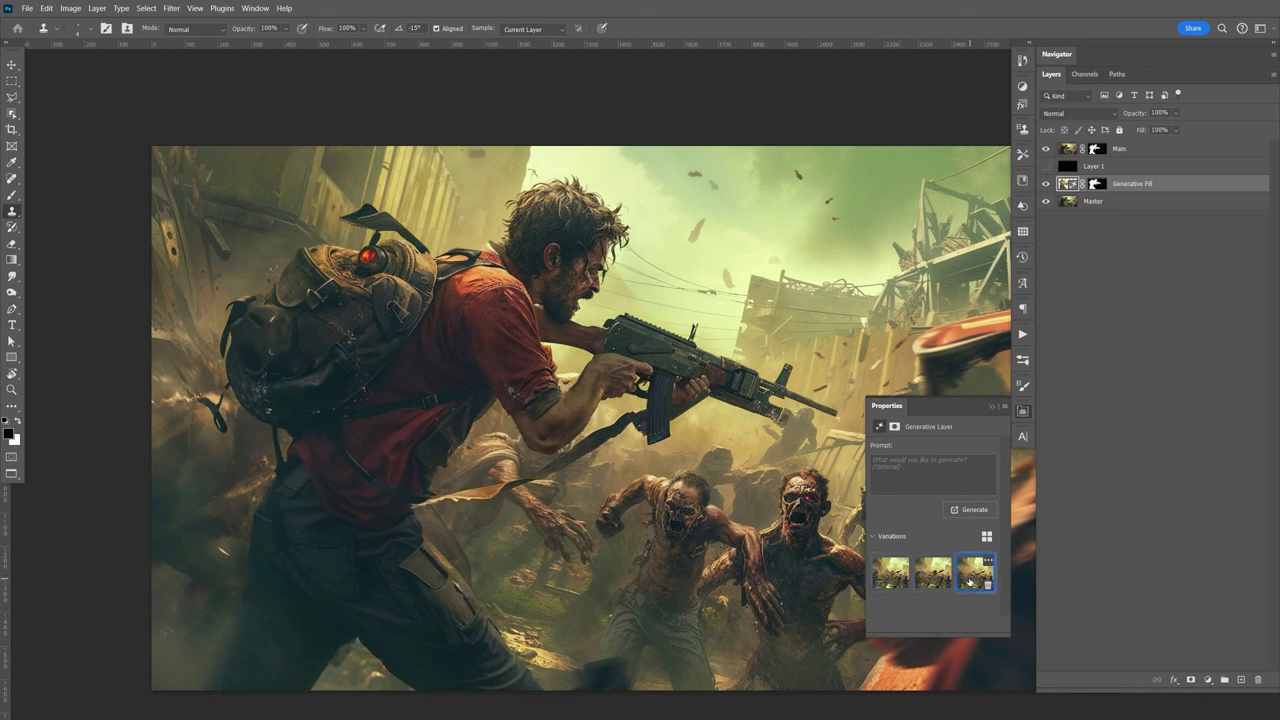
{"action": "left_click", "coordinate": [890, 572]}
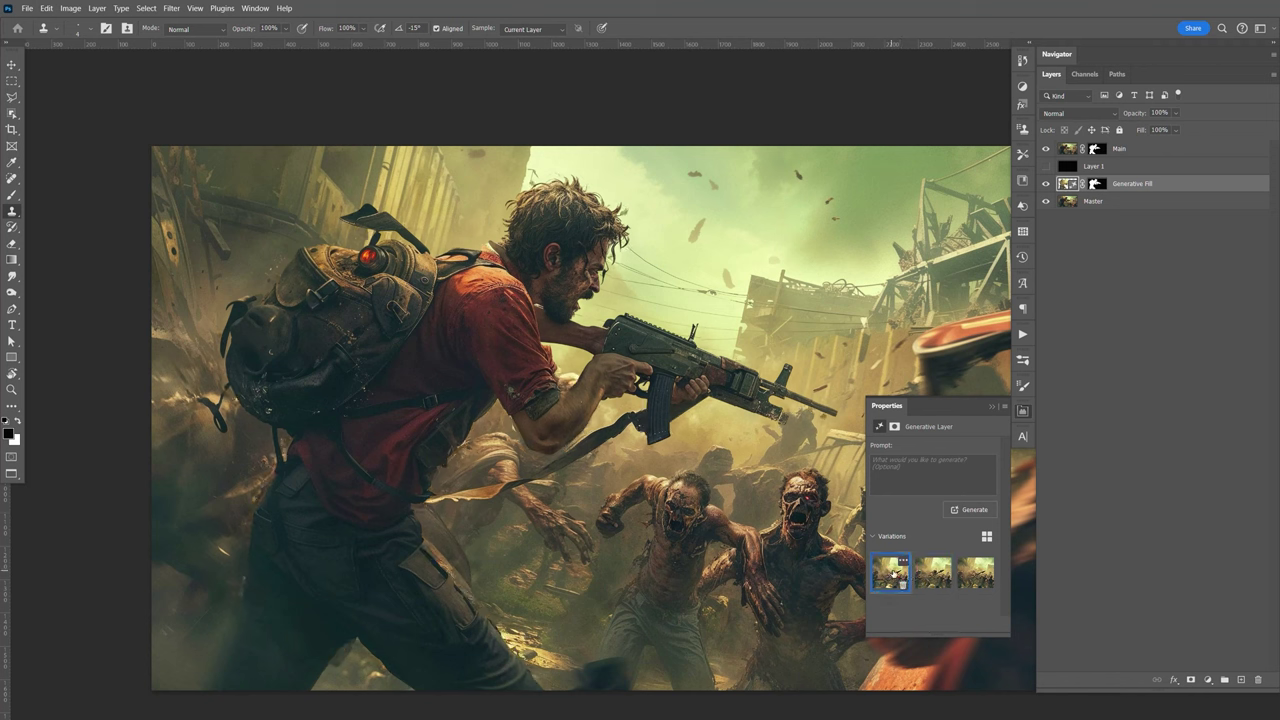
{"action": "left_click", "coordinate": [931, 577]}
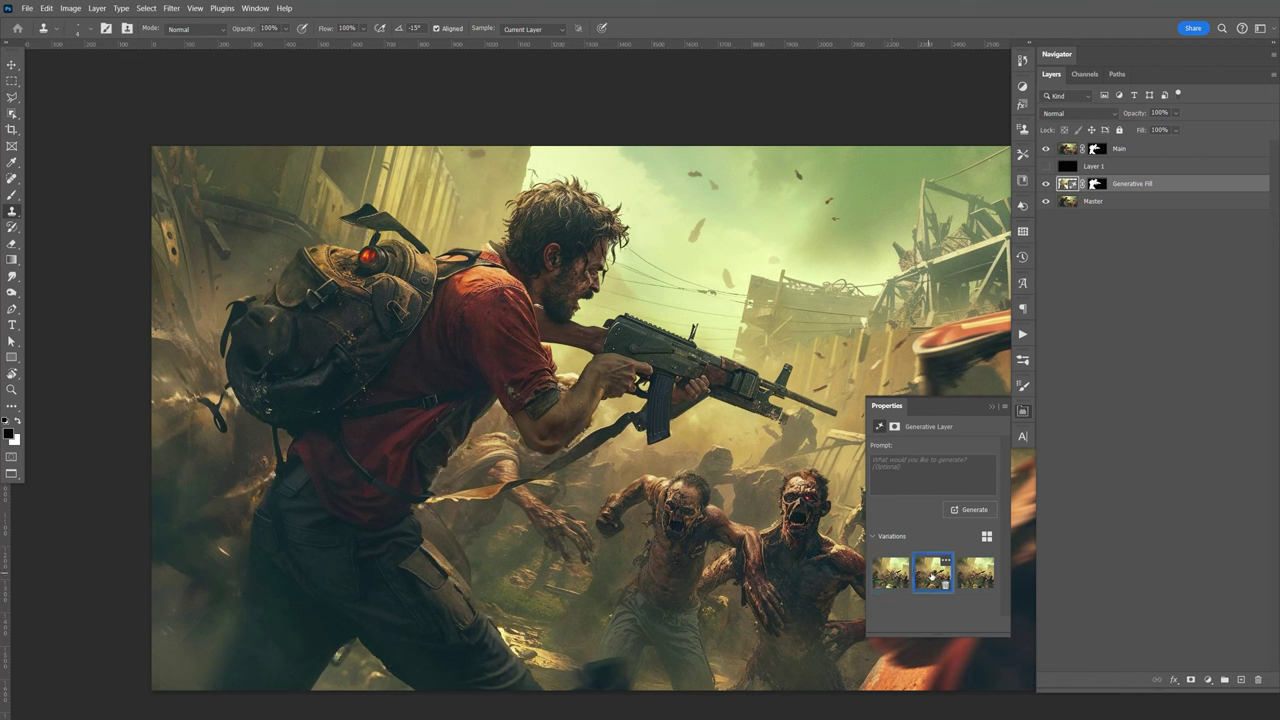
{"action": "left_click", "coordinate": [968, 578]}
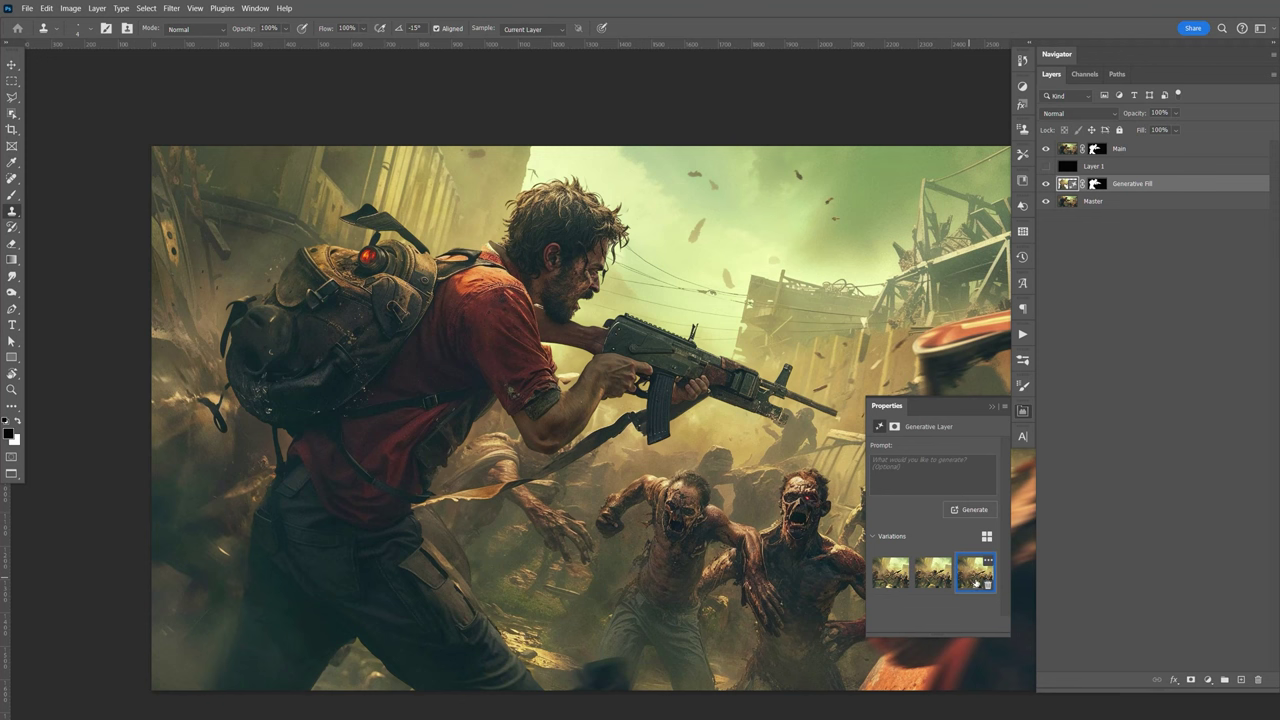
{"action": "left_click", "coordinate": [1022, 410]}
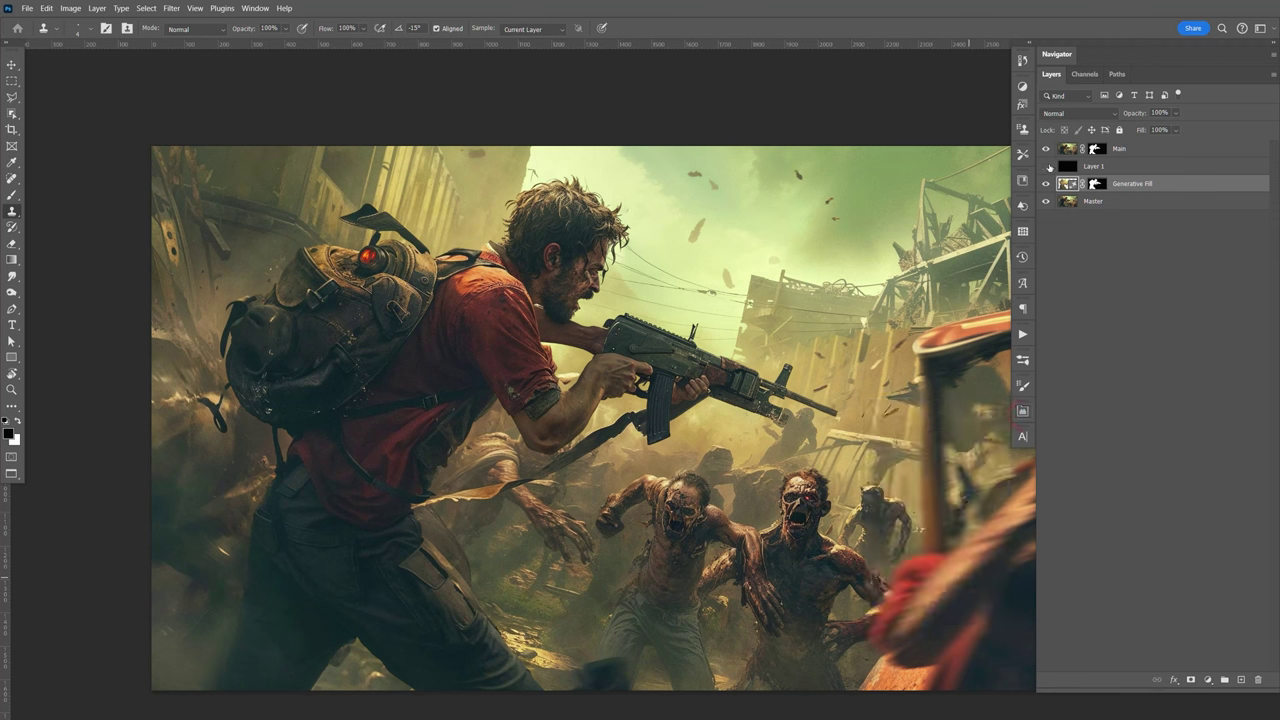
Hide Main, duplicate the Master layer, merge the copy with the Generative Fill layer, and toggle the merged layer to compare.
{"action": "left_click", "coordinate": [1046, 149]}
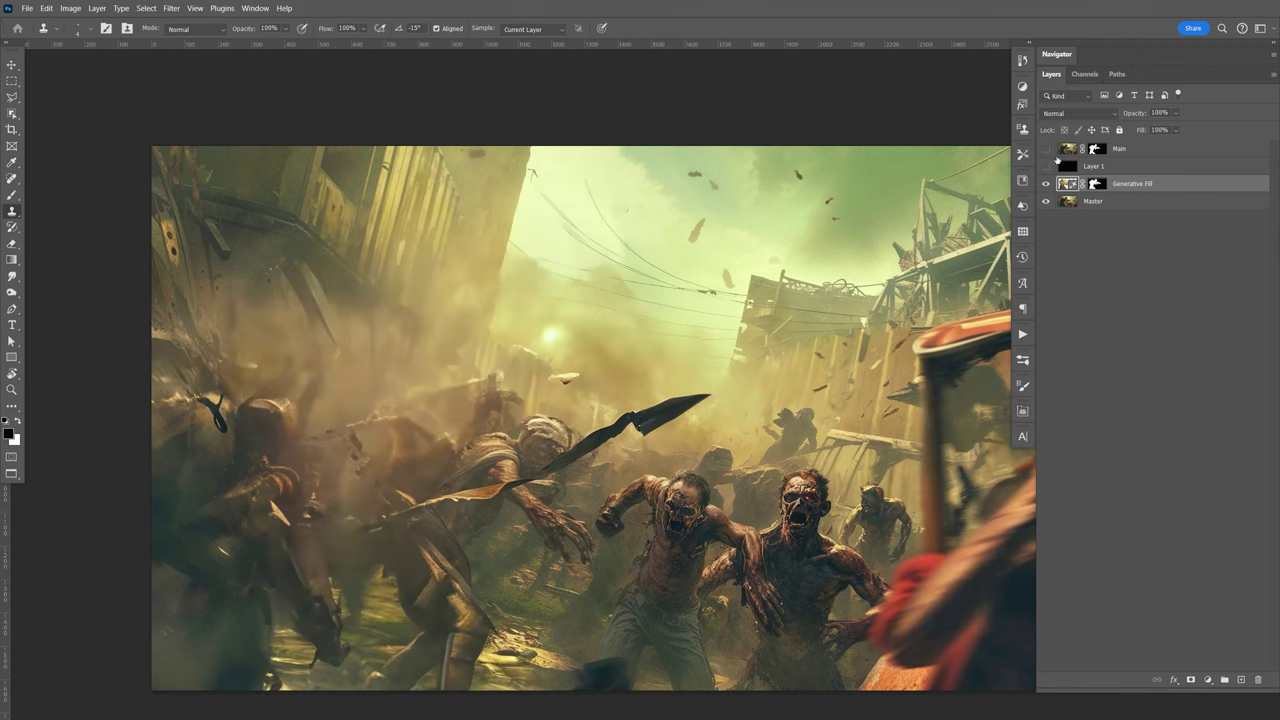
{"action": "left_click", "coordinate": [1119, 202]}
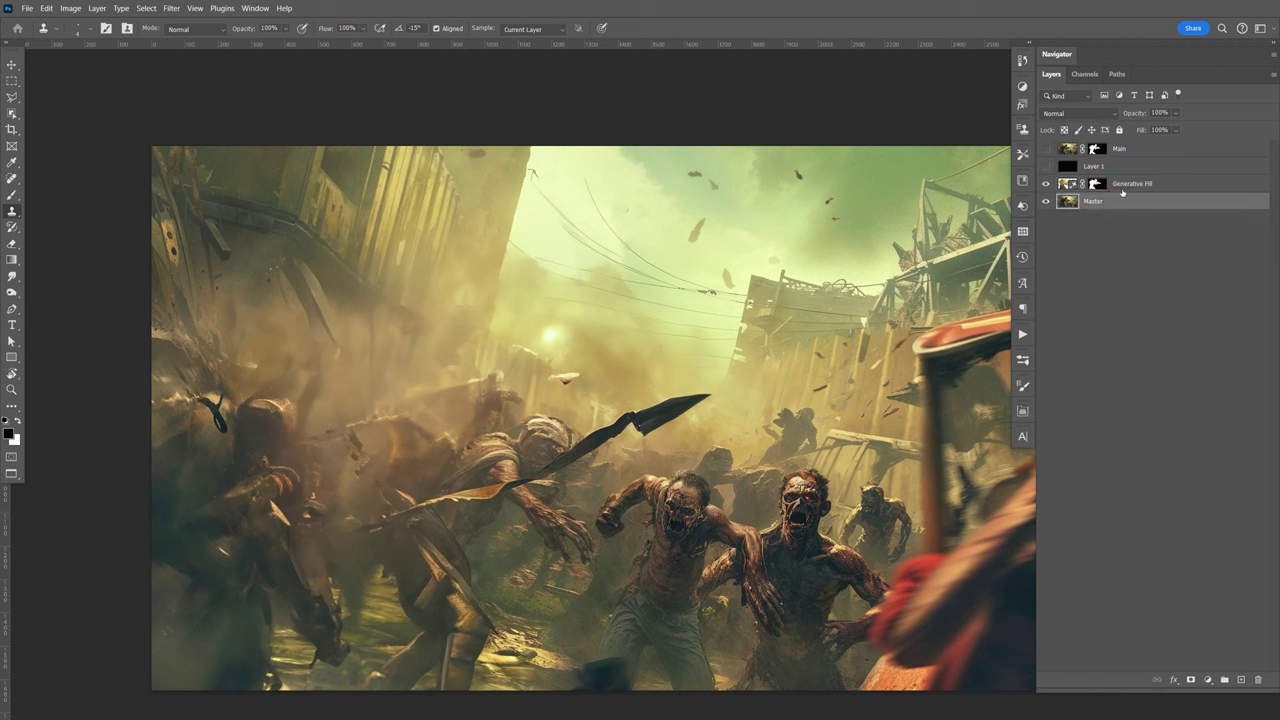
{"action": "key", "text": "ctrl+j"}
{"action": "left_click", "coordinate": [1138, 185], "text": "shift"}
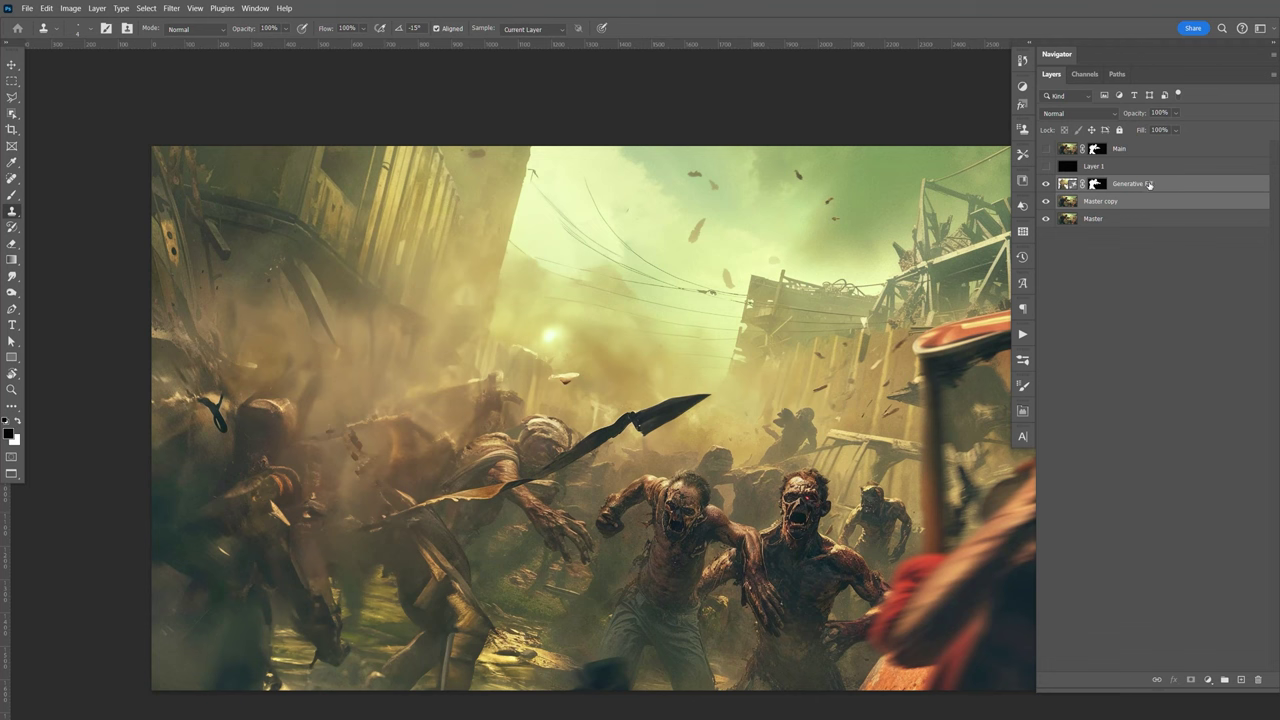
{"action": "key", "text": "ctrl+e"}
{"action": "key", "text": "F9"}
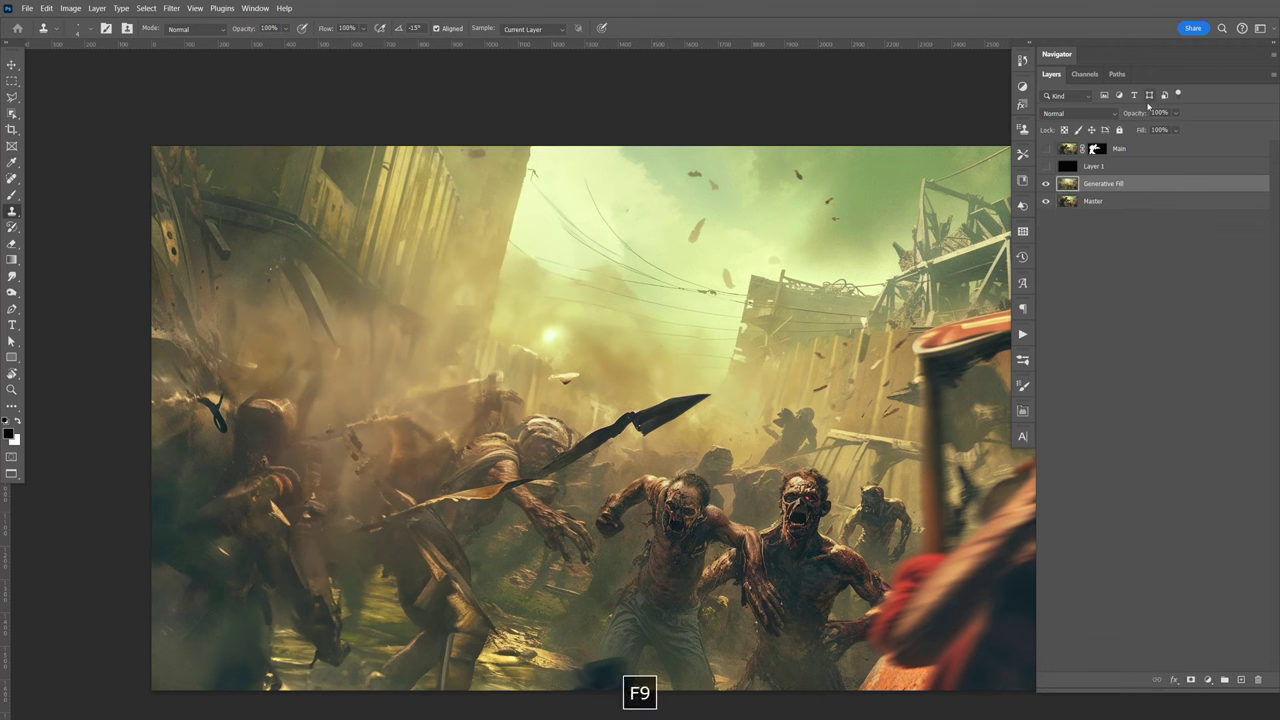
{"action": "left_click", "coordinate": [1046, 184]}
{"action": "left_click", "coordinate": [1046, 184]}
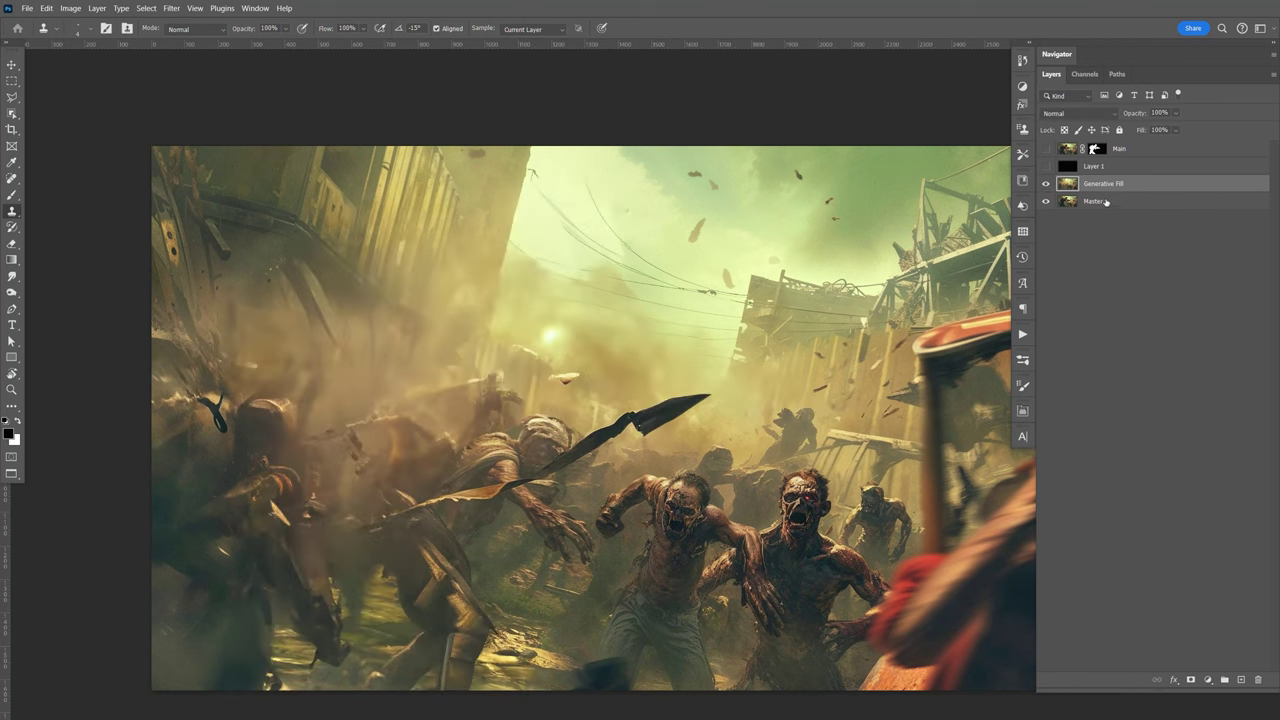
On the merged Generative Fill layer, outline the leftover strap and dark blade shape with the Polygonal Lasso.
{"action": "left_click", "coordinate": [1108, 205]}
{"action": "left_click", "coordinate": [1102, 186]}
{"action": "left_click", "coordinate": [12, 98]}
{"action": "mouse_move", "coordinate": [371, 521]}
{"action": "left_mouse_down"}
{"action": "mouse_move", "coordinate": [453, 484]}
{"action": "mouse_move", "coordinate": [565, 461]}
{"action": "mouse_move", "coordinate": [631, 406]}
{"action": "mouse_move", "coordinate": [720, 383]}
{"action": "mouse_move", "coordinate": [724, 408]}
{"action": "mouse_move", "coordinate": [648, 453]}
{"action": "mouse_move", "coordinate": [623, 441]}
{"action": "mouse_move", "coordinate": [502, 517]}
{"action": "mouse_move", "coordinate": [395, 529]}
{"action": "mouse_move", "coordinate": [360, 522]}
{"action": "left_mouse_up"}
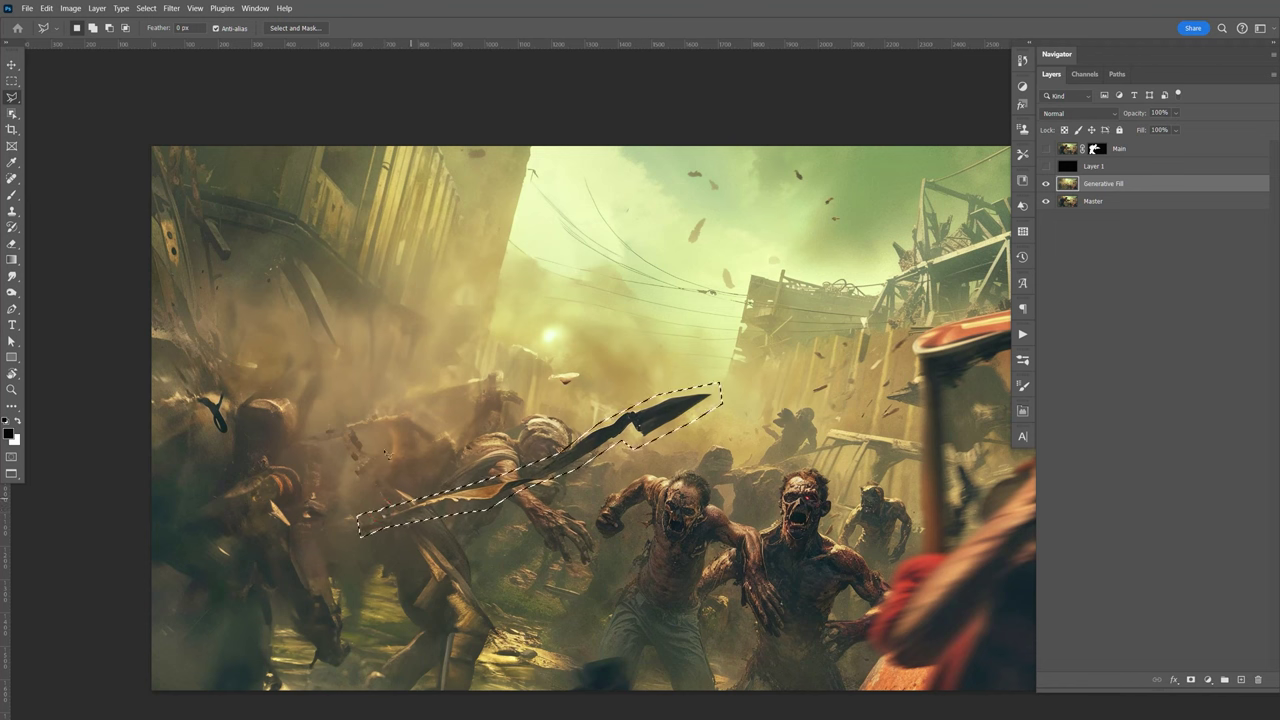
Run Generative Fill on the outlined strap and dark blade shape, leaving the prompt empty.
{"action": "left_click", "coordinate": [46, 8]}
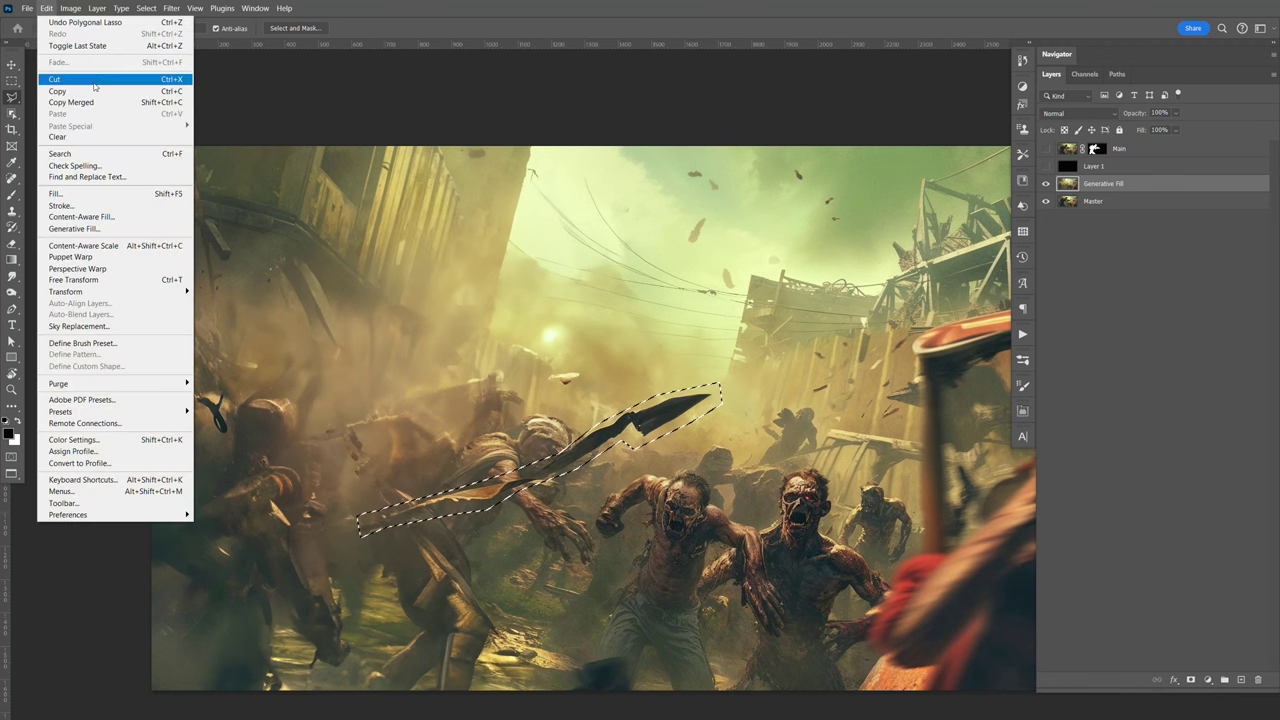
{"action": "left_click", "coordinate": [108, 228]}
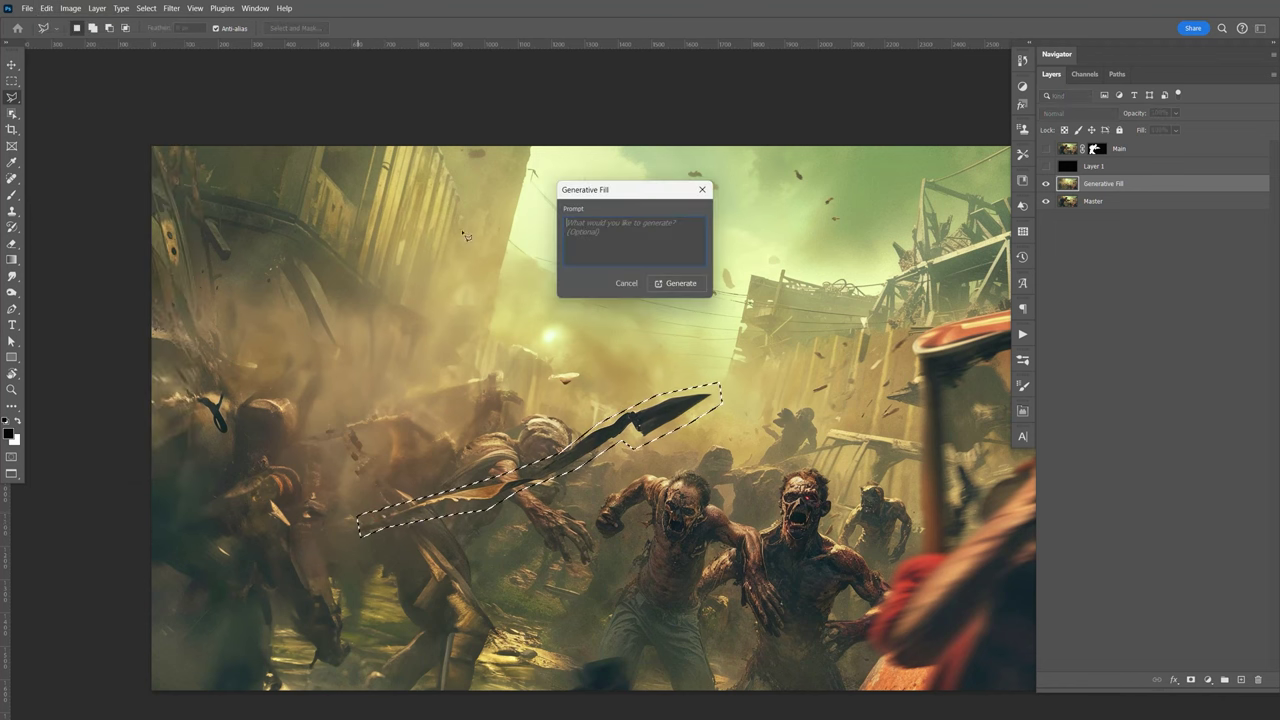
{"action": "left_click", "coordinate": [675, 285]}
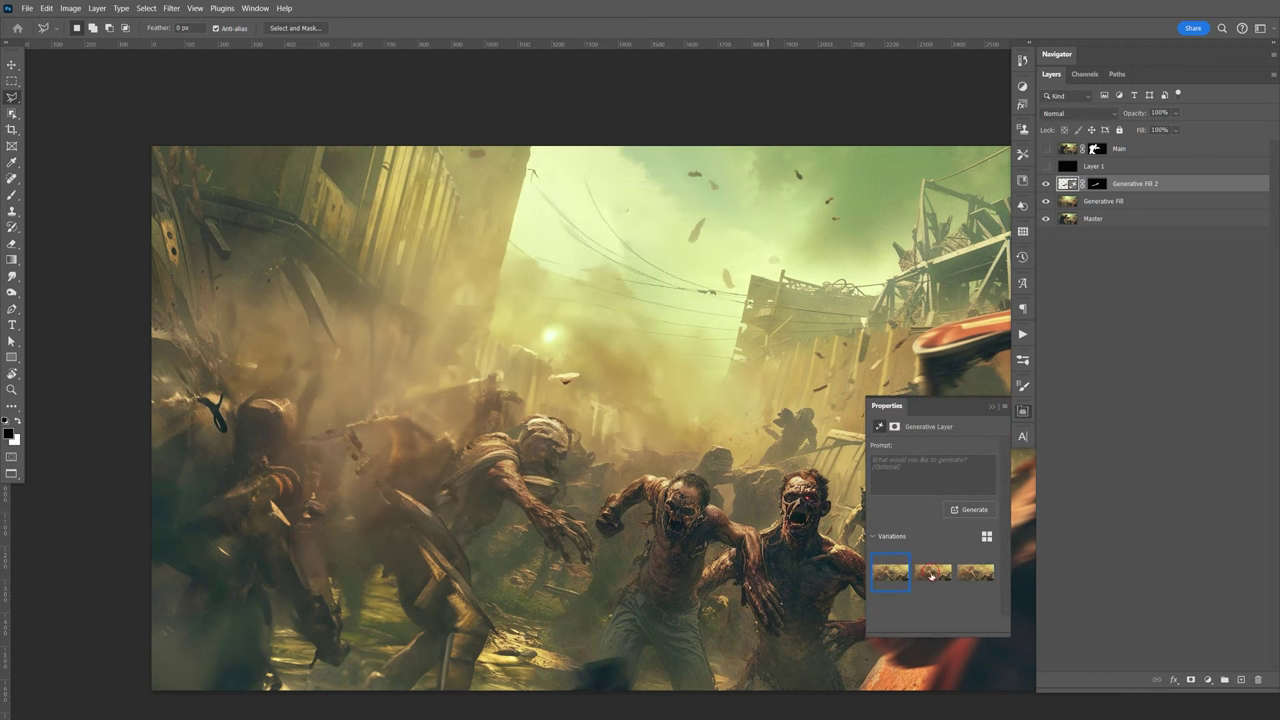
Compare the three generated variations for the blade area, keep the first one, and close the properties.
{"action": "left_click", "coordinate": [931, 575]}
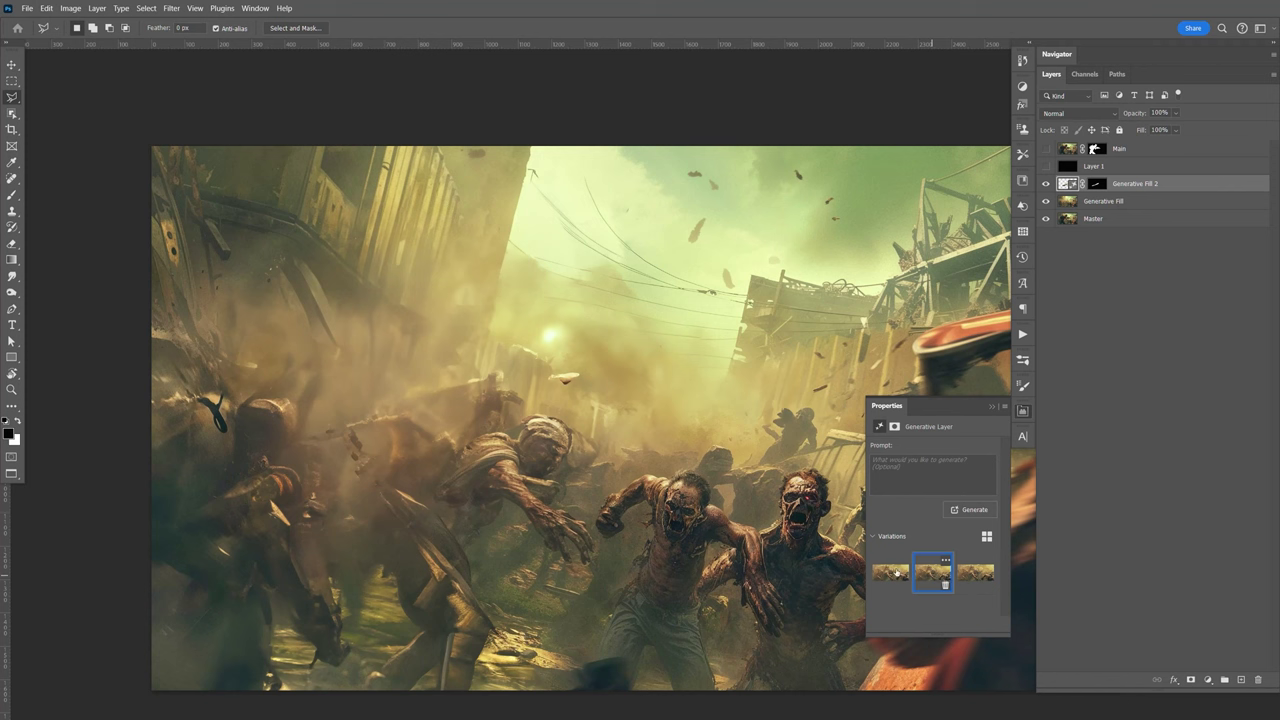
{"action": "left_click", "coordinate": [975, 576]}
{"action": "left_click", "coordinate": [931, 575]}
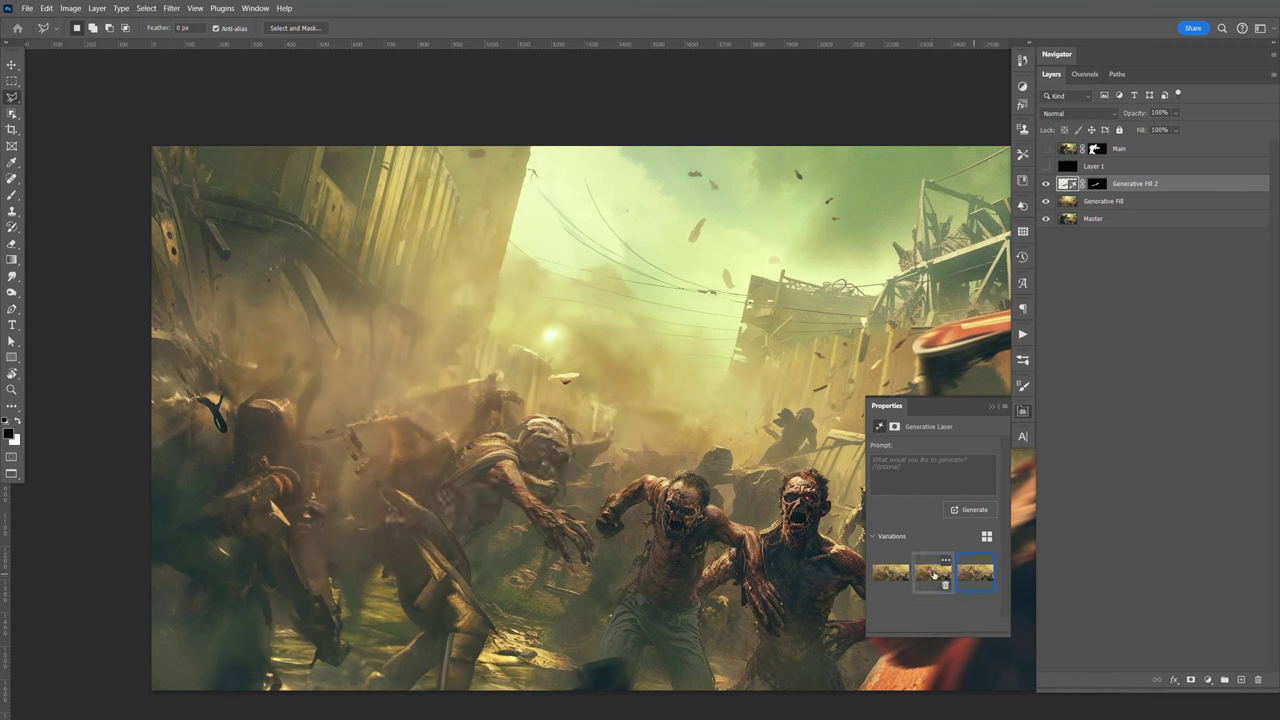
{"action": "left_click", "coordinate": [975, 576]}
{"action": "left_click", "coordinate": [890, 573]}
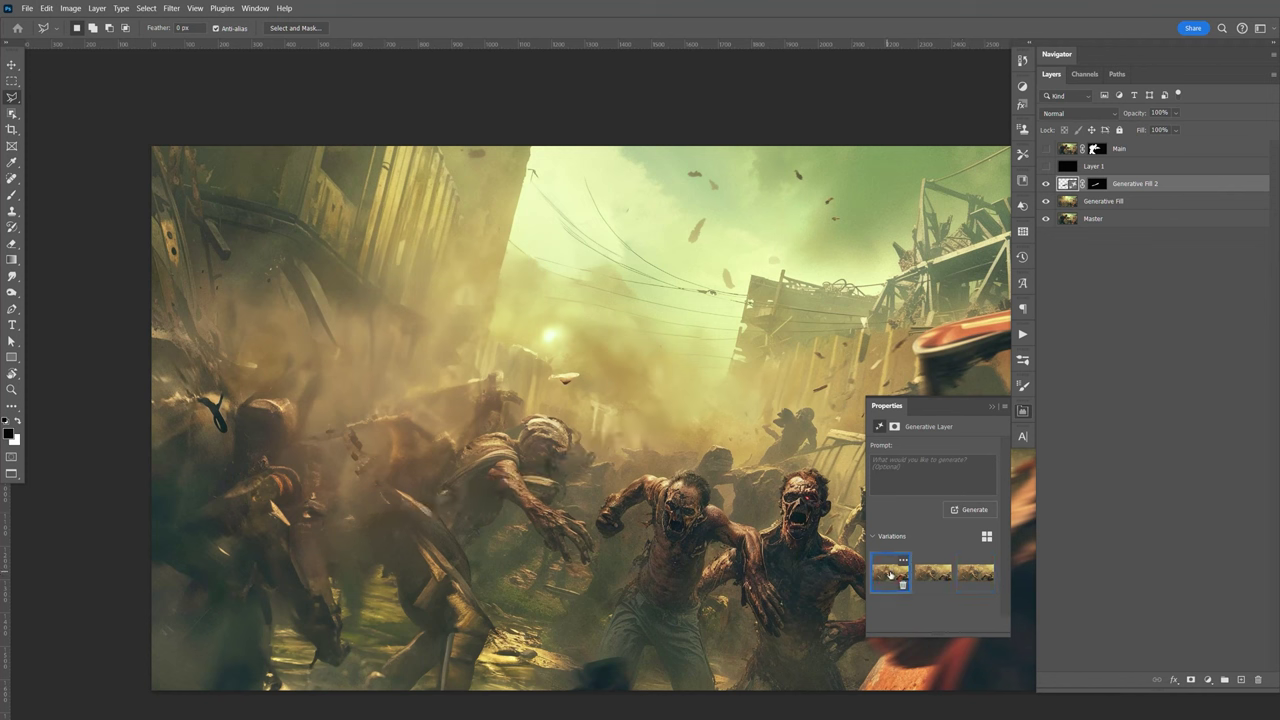
{"action": "left_click", "coordinate": [932, 574]}
{"action": "left_click", "coordinate": [975, 576]}
{"action": "left_click", "coordinate": [892, 576]}
{"action": "left_click", "coordinate": [1022, 412]}
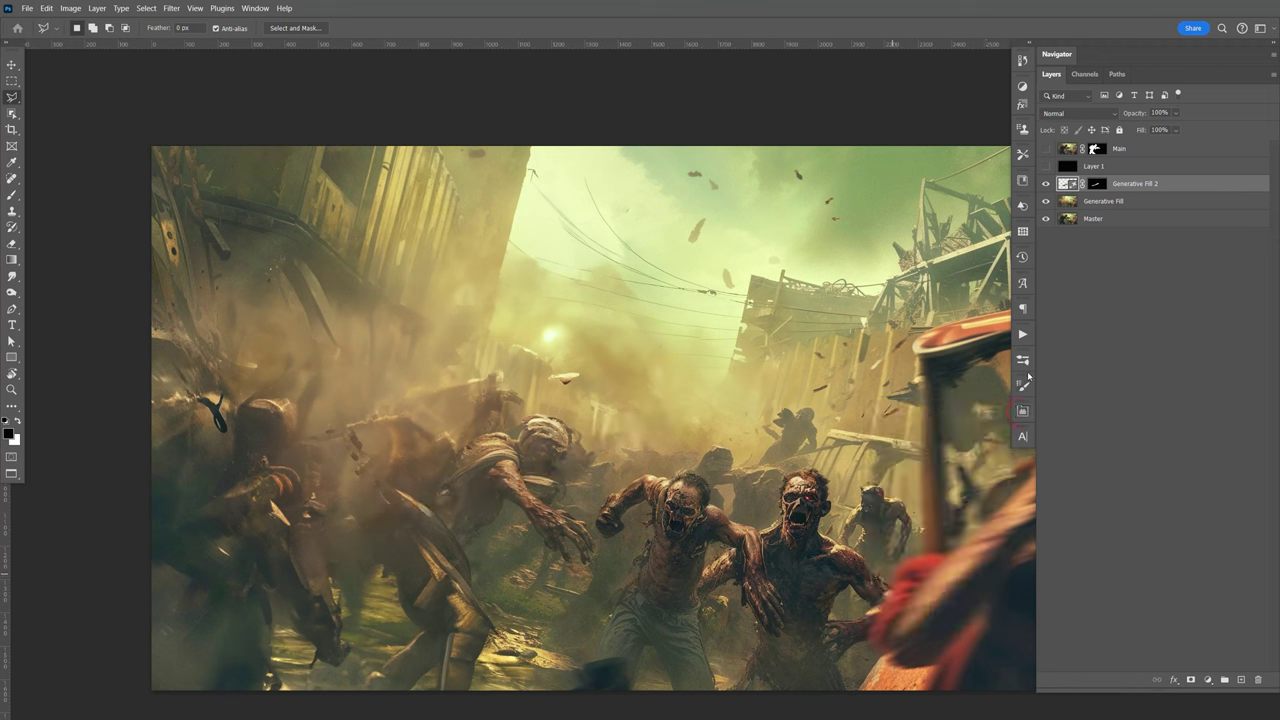
Merge the Generative Fill 2 layer with the Generative Fill layer below it and save the document.
{"action": "left_click", "coordinate": [1122, 201], "text": "shift"}
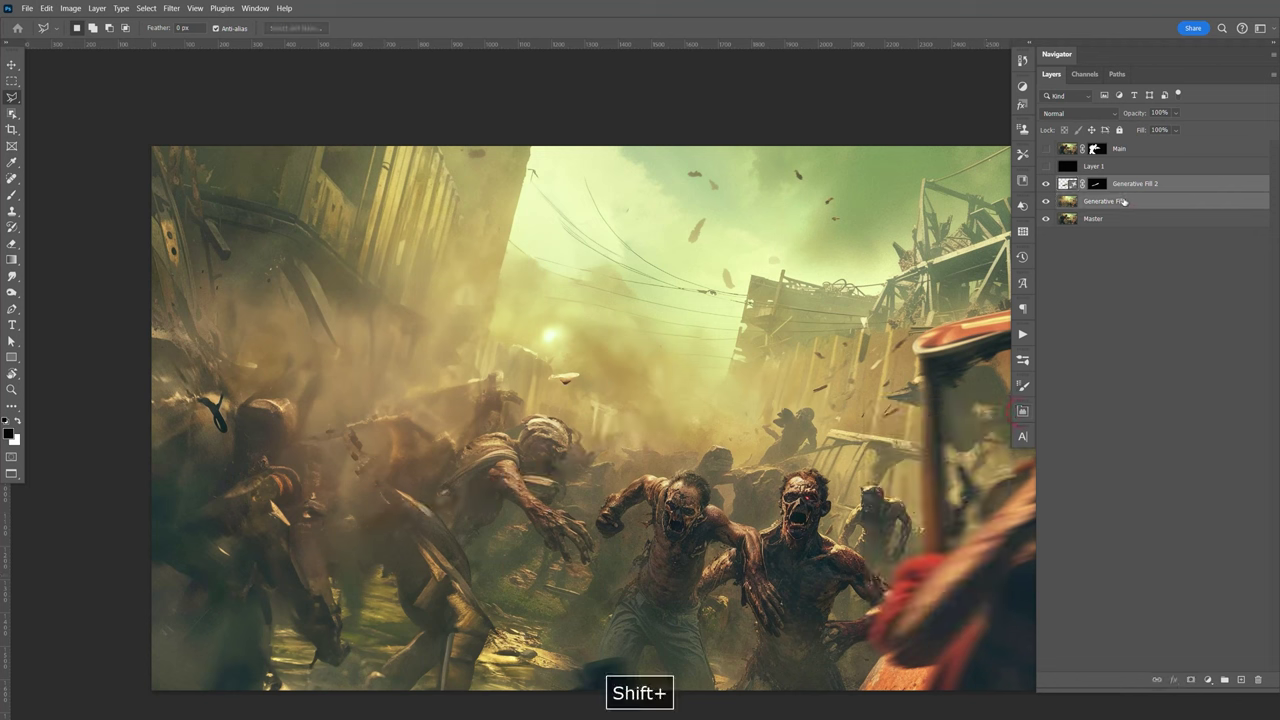
{"action": "key", "text": "ctrl+e"}
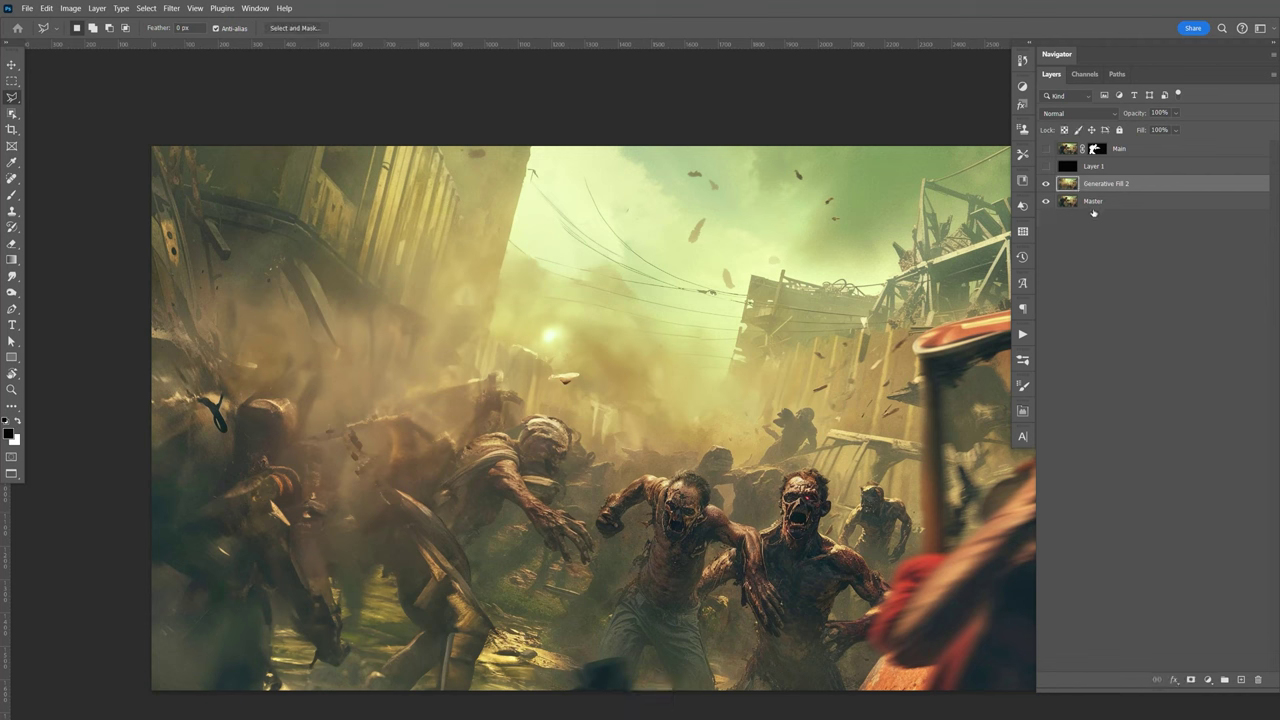
{"action": "key", "text": "ctrl+s"}
Show and hide the Main layer to compare the scene with and without the man with the rifle.
{"action": "left_click", "coordinate": [1046, 150]}
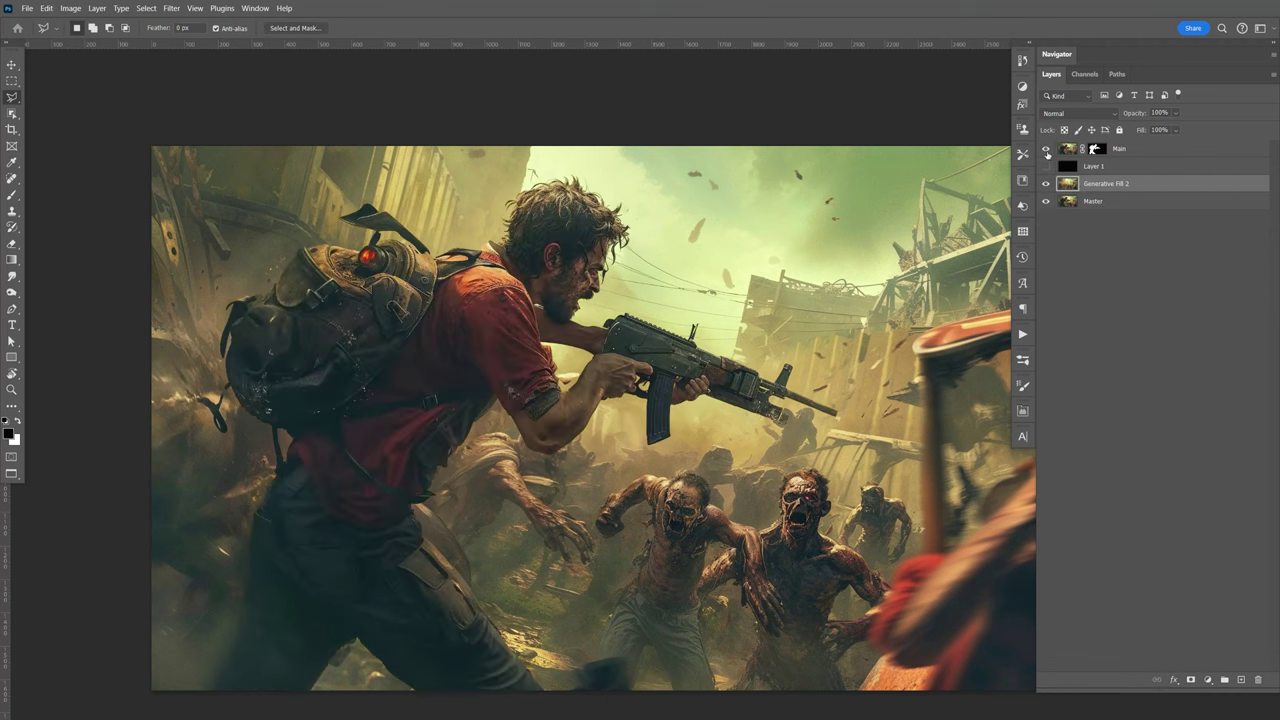
{"action": "left_click", "coordinate": [1046, 152]}
{"action": "left_click", "coordinate": [1046, 152]}
{"action": "left_click", "coordinate": [1046, 151]}
{"action": "key", "text": "space"}
{"action": "left_click_drag", "start_coordinate": [703, 575], "coordinate": [577, 449]}
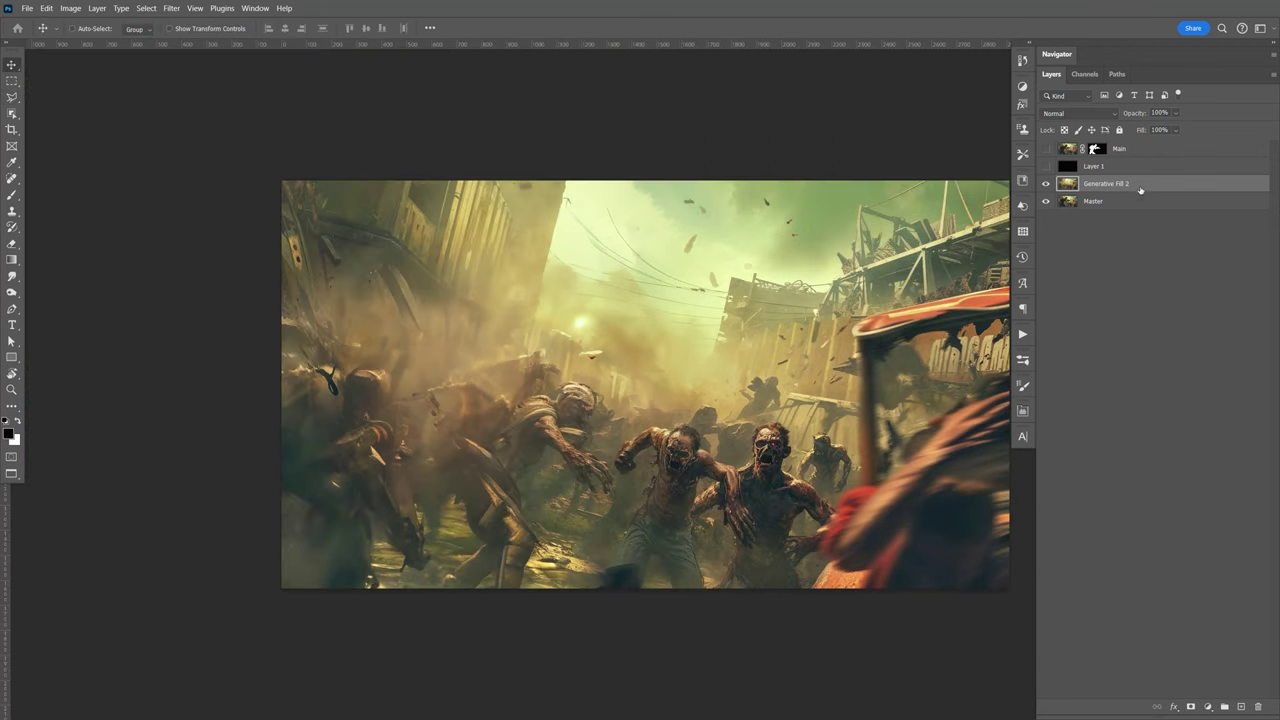
Duplicate the Generative Fill 2 layer and rename the copy "Man on the right".
{"action": "key", "text": "ctrl+j"}
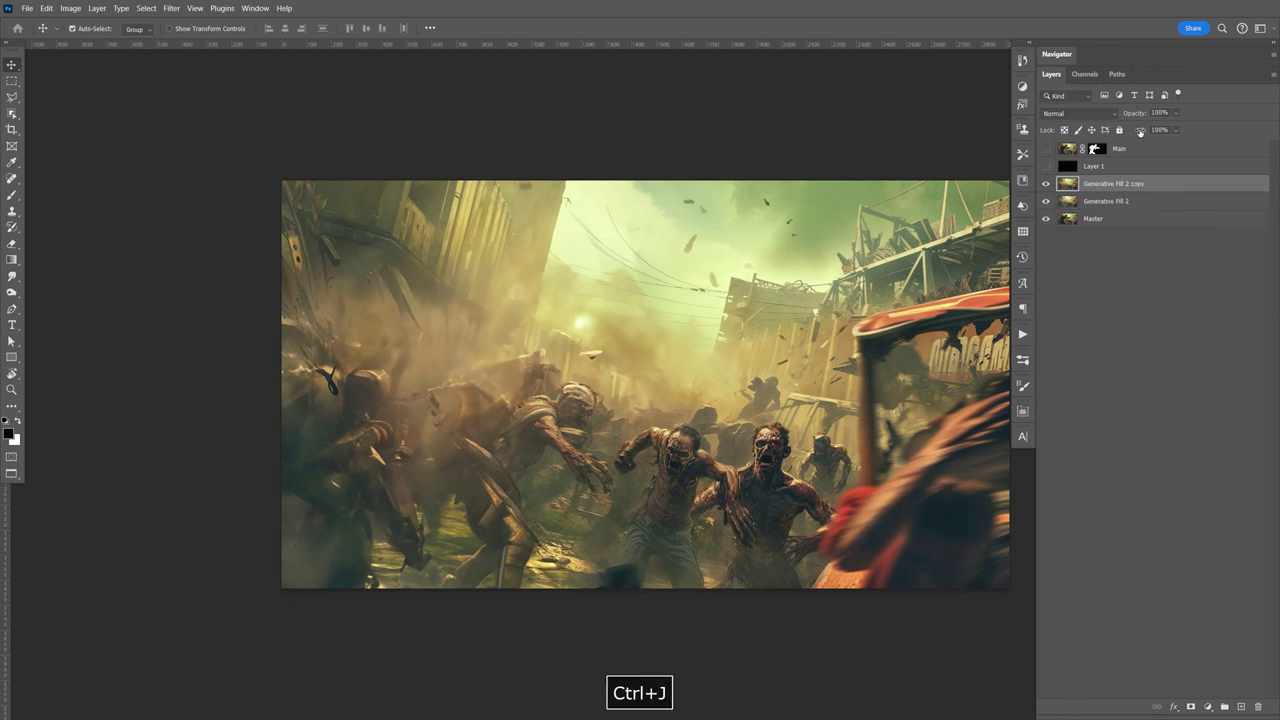
{"action": "double_click", "coordinate": [1108, 185]}
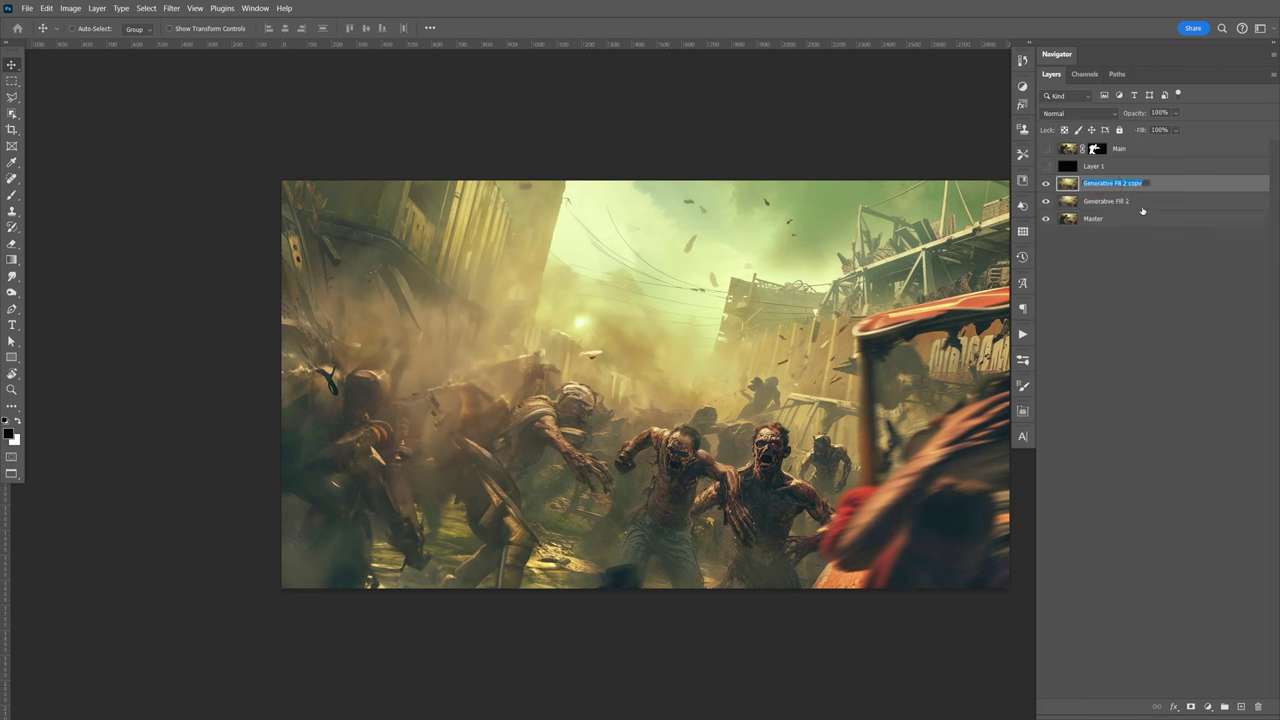
{"action": "type", "text": "Man on"}
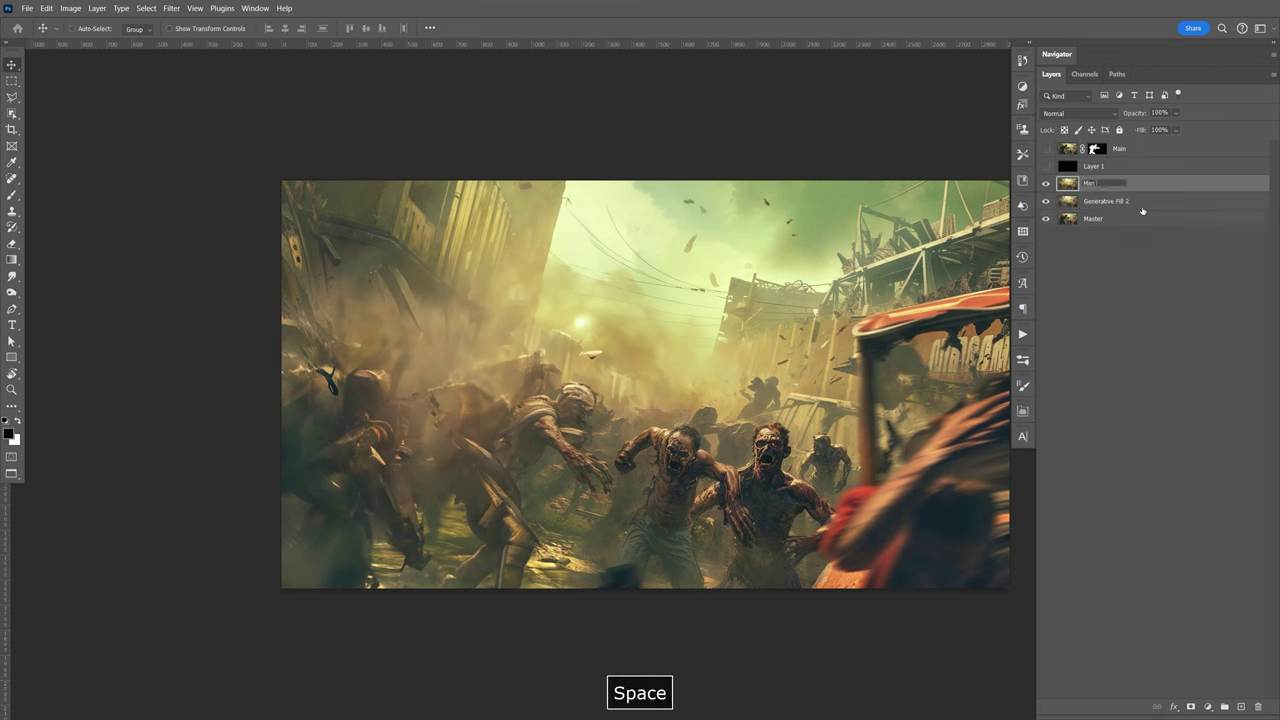
{"action": "type", "text": " the right"}
{"action": "key", "text": "Return"}
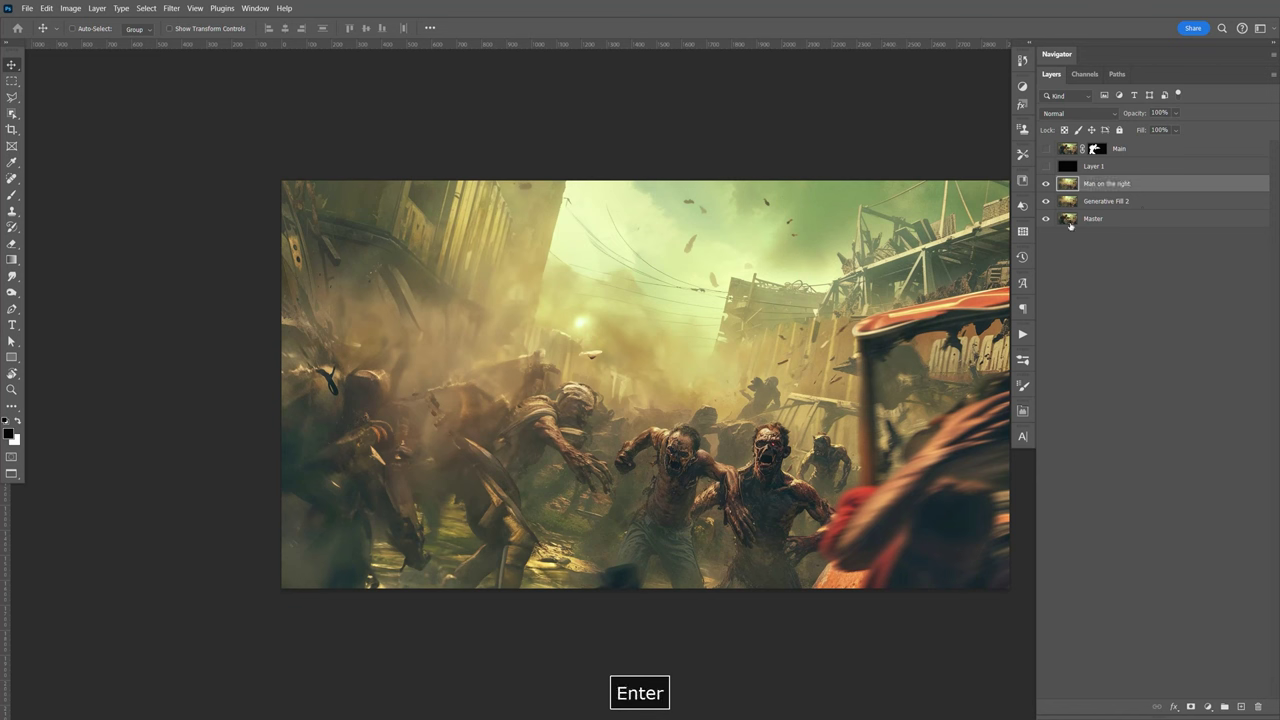
Select the blurred foreground figure at the image's lower right with the Object Selection tool.
{"action": "left_click", "coordinate": [12, 113]}
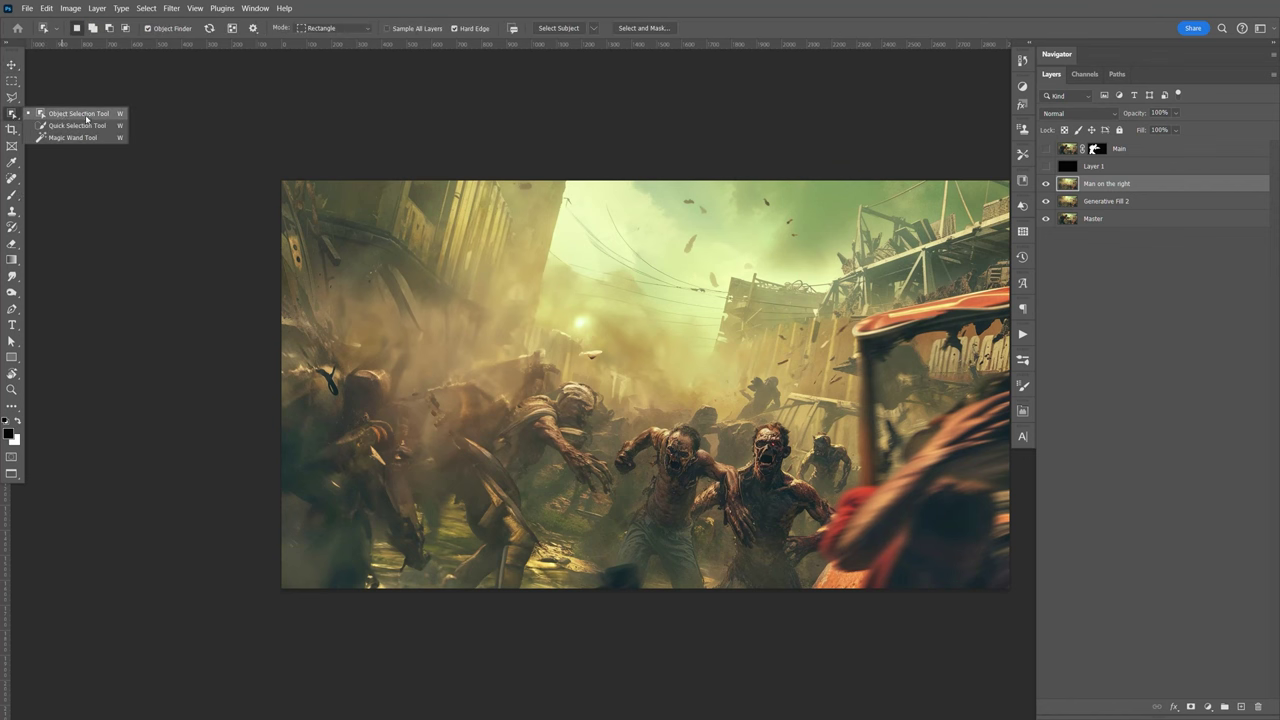
{"action": "left_click", "coordinate": [86, 117]}
{"action": "key", "text": "space"}
{"action": "left_click_drag", "start_coordinate": [892, 347], "coordinate": [677, 256]}
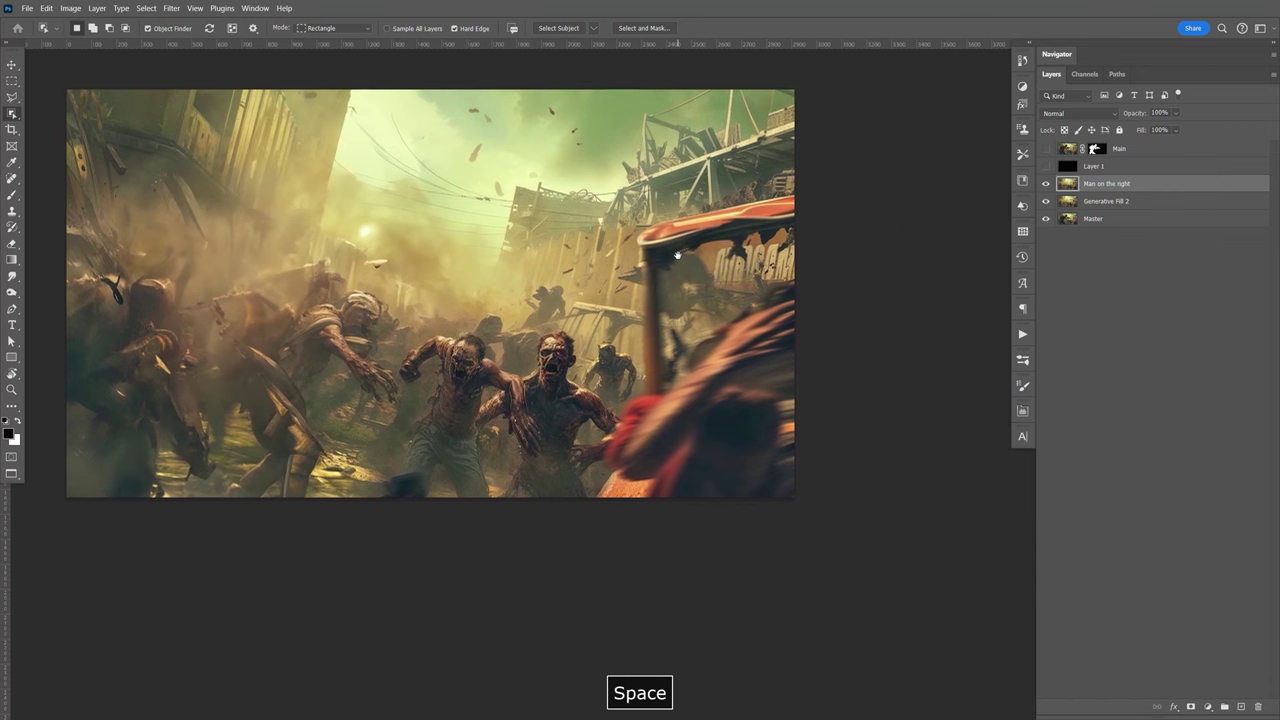
{"action": "left_click_drag", "start_coordinate": [586, 309], "coordinate": [857, 511]}
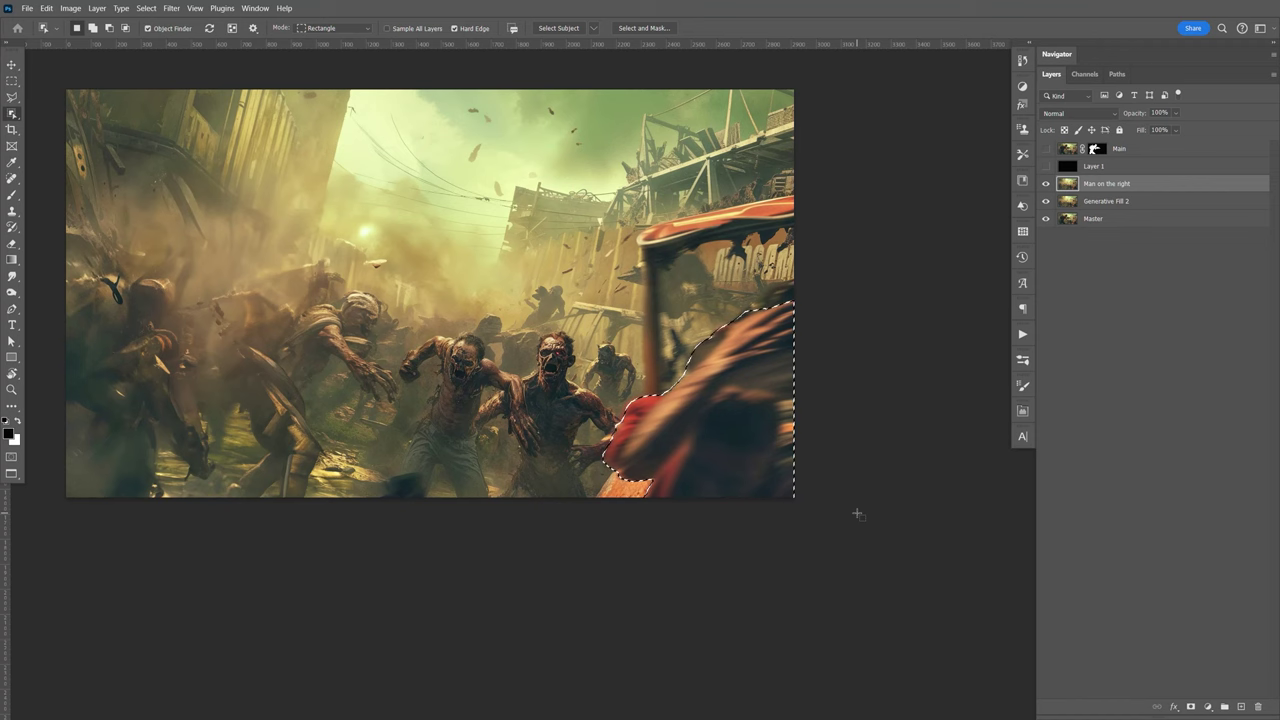
Mask the Man on the right layer with the selection, move it above Layer 1, and show Layer 1 as a black backdrop.
{"action": "key", "text": "ctrl+equal"}
{"action": "key", "text": "ctrl+equal"}
{"action": "key", "text": "ctrl+equal"}
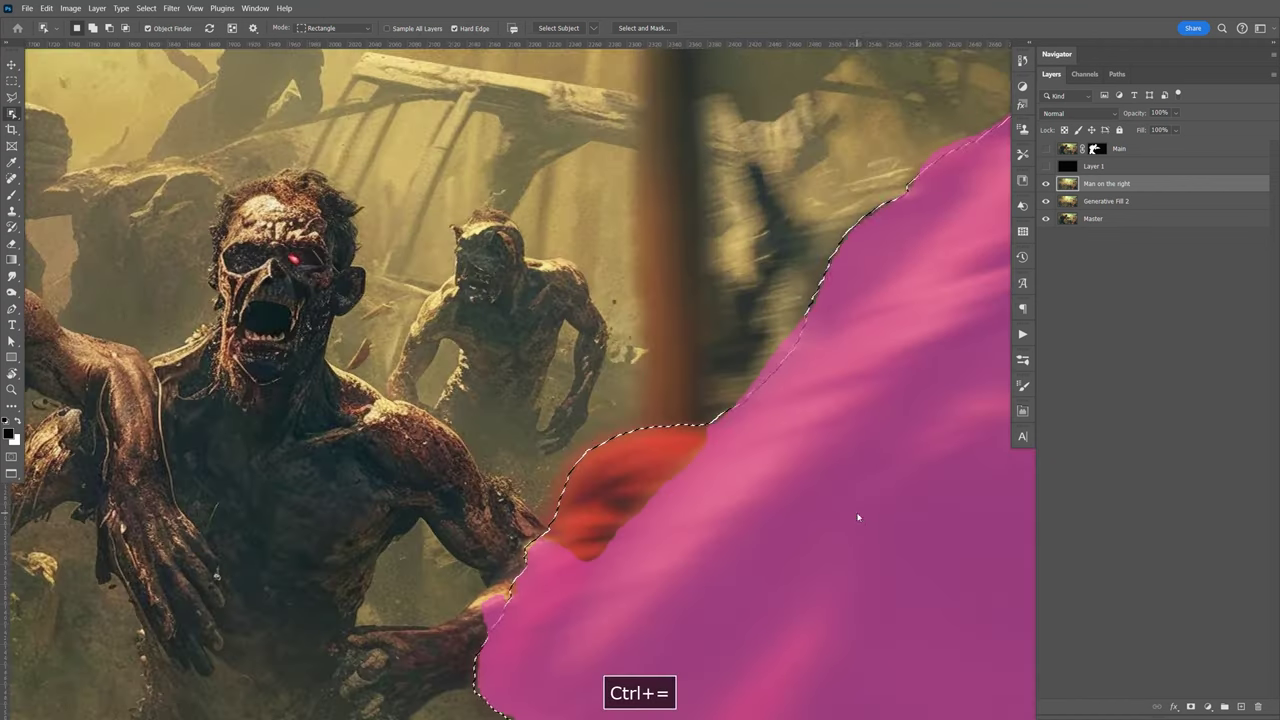
{"action": "key", "text": "space"}
{"action": "left_click_drag", "start_coordinate": [828, 423], "coordinate": [1019, 492]}
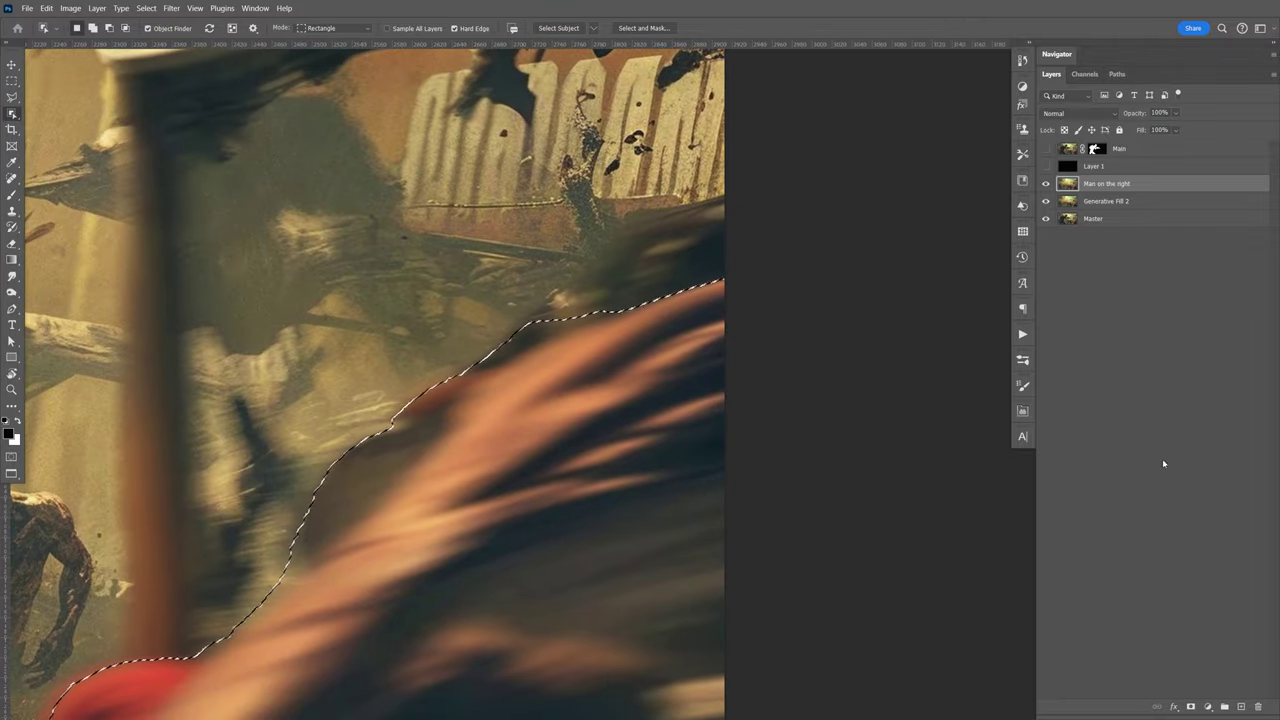
{"action": "key", "text": "F9"}
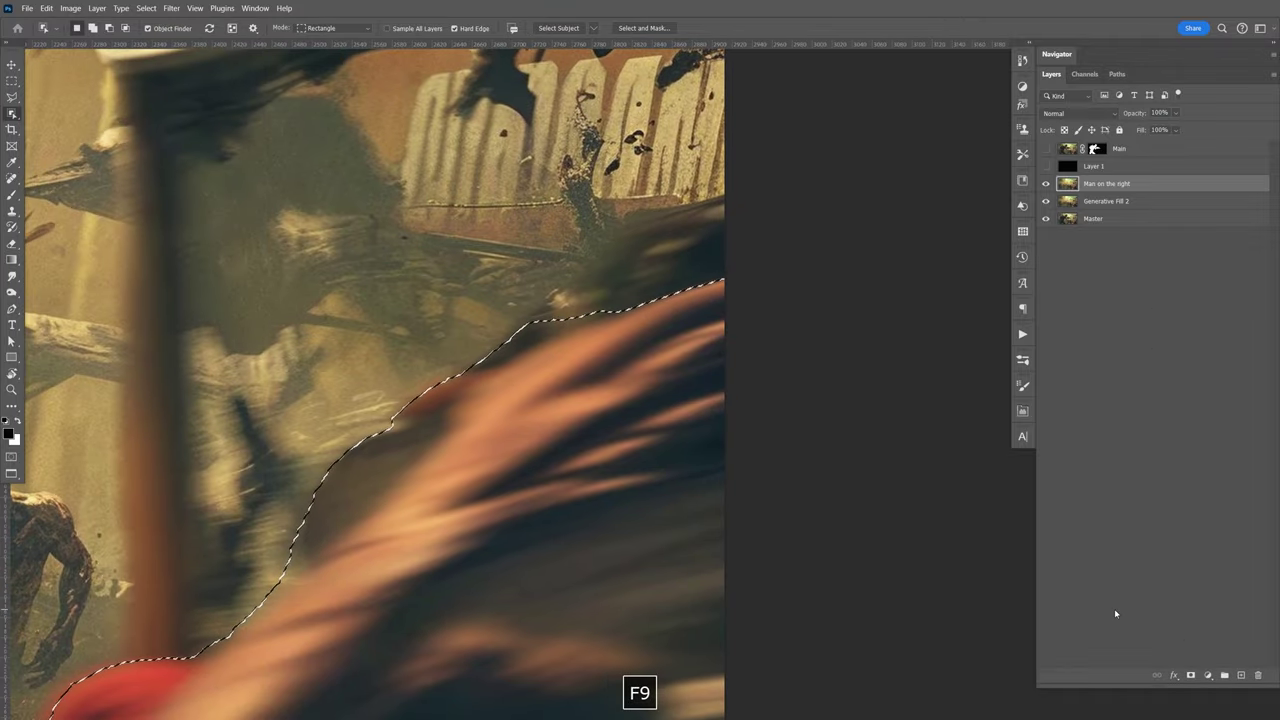
{"action": "left_click", "coordinate": [1190, 675]}
{"action": "left_click_drag", "start_coordinate": [1139, 184], "coordinate": [1098, 167]}
{"action": "left_click", "coordinate": [1046, 184]}
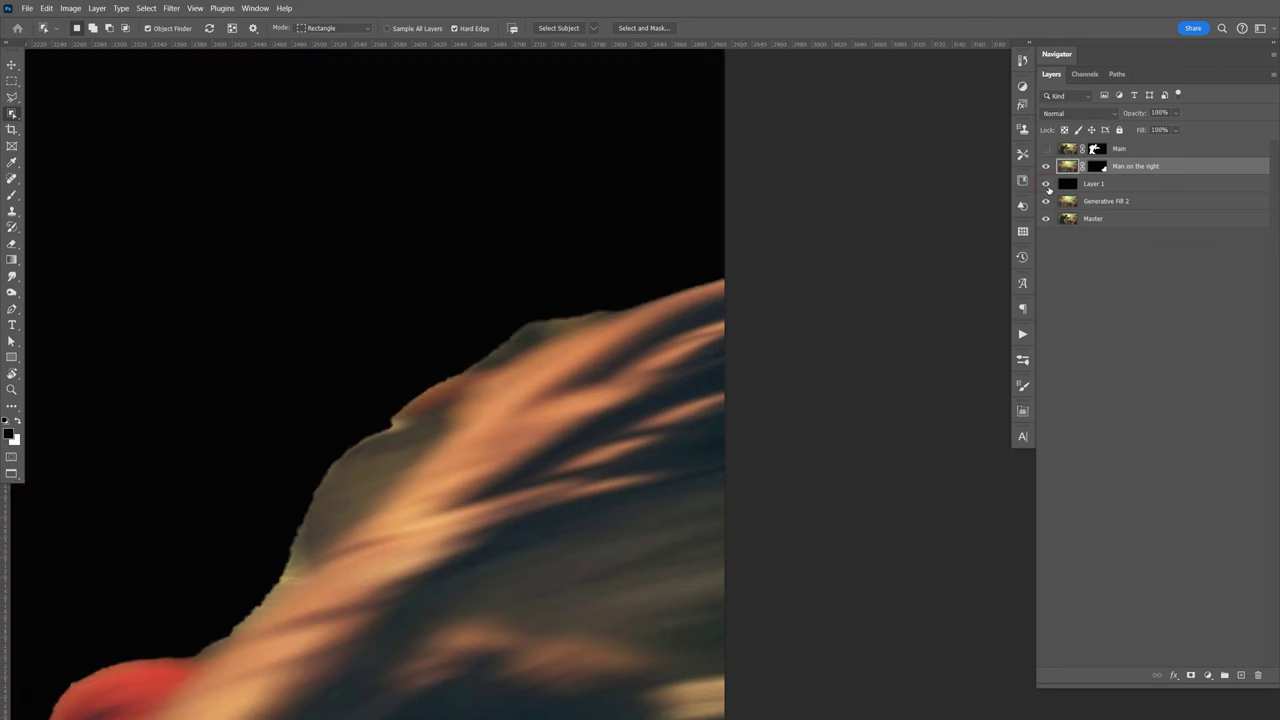
Paint white on the Man on the right mask with an 80 px brush at 0% hardness to reveal more above the arm.
{"action": "key", "text": "space"}
{"action": "left_click_drag", "start_coordinate": [674, 434], "coordinate": [763, 426]}
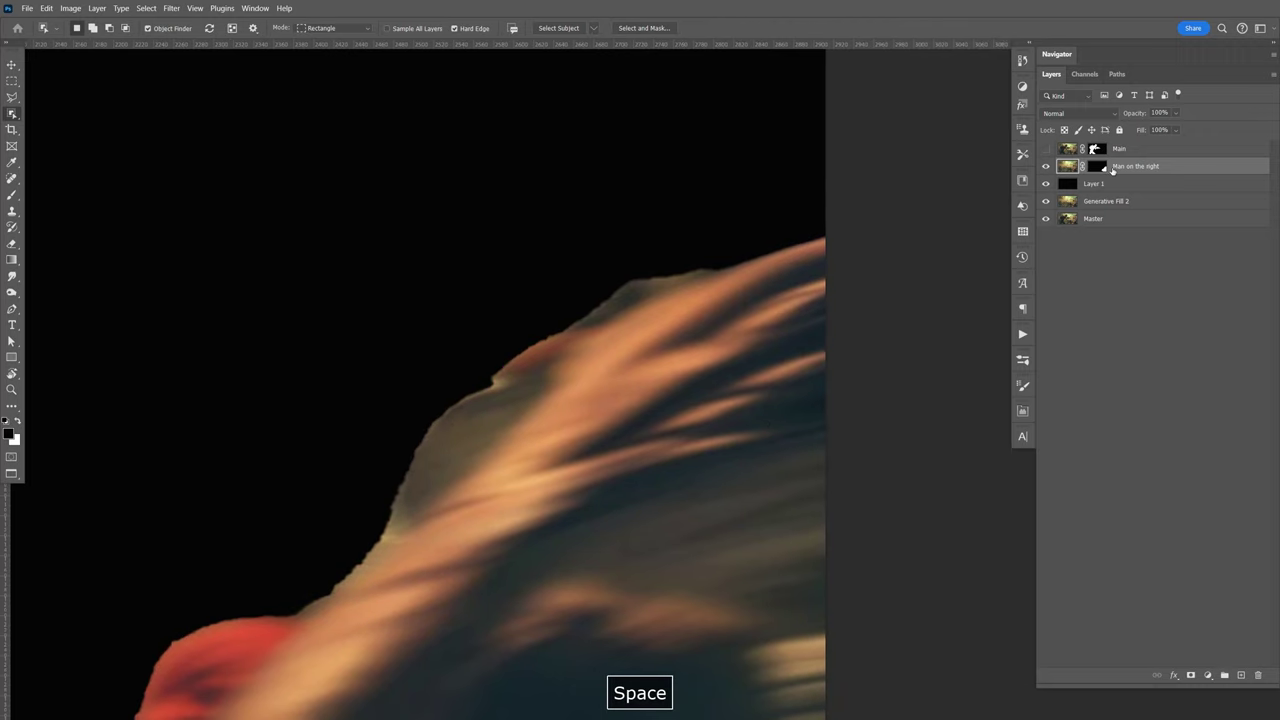
{"action": "key", "text": "b"}
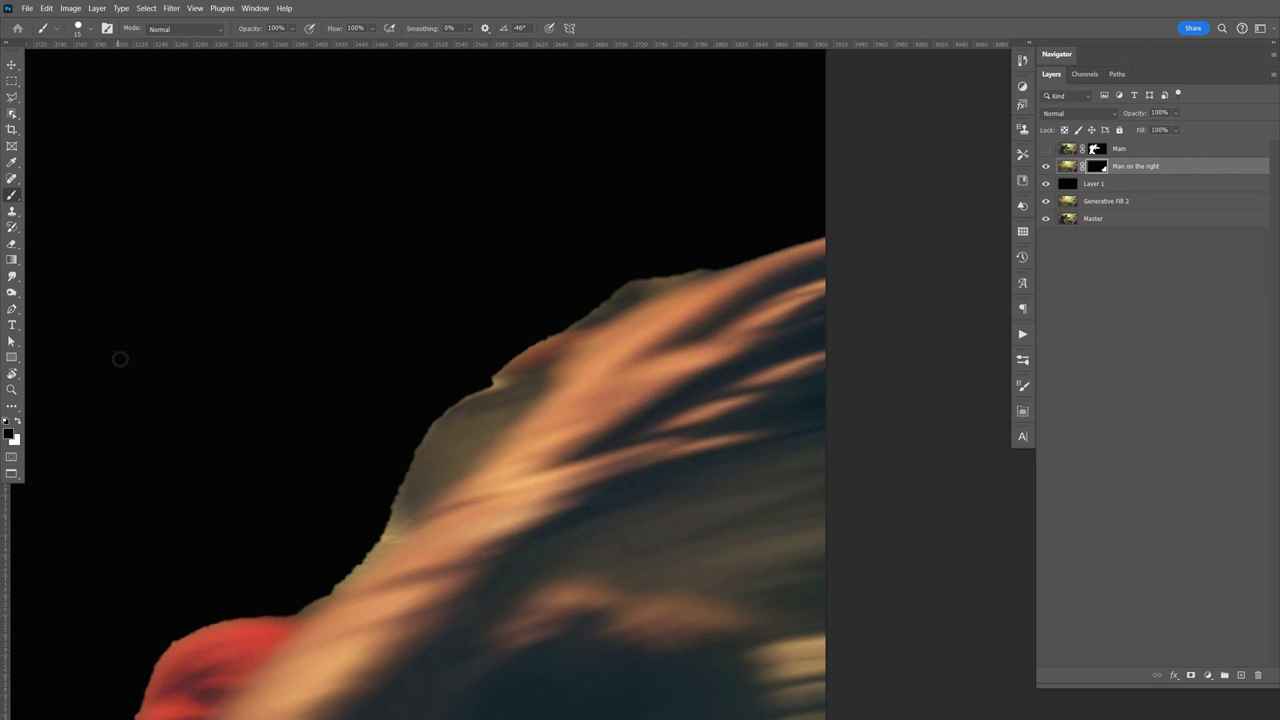
{"action": "key", "text": "x"}
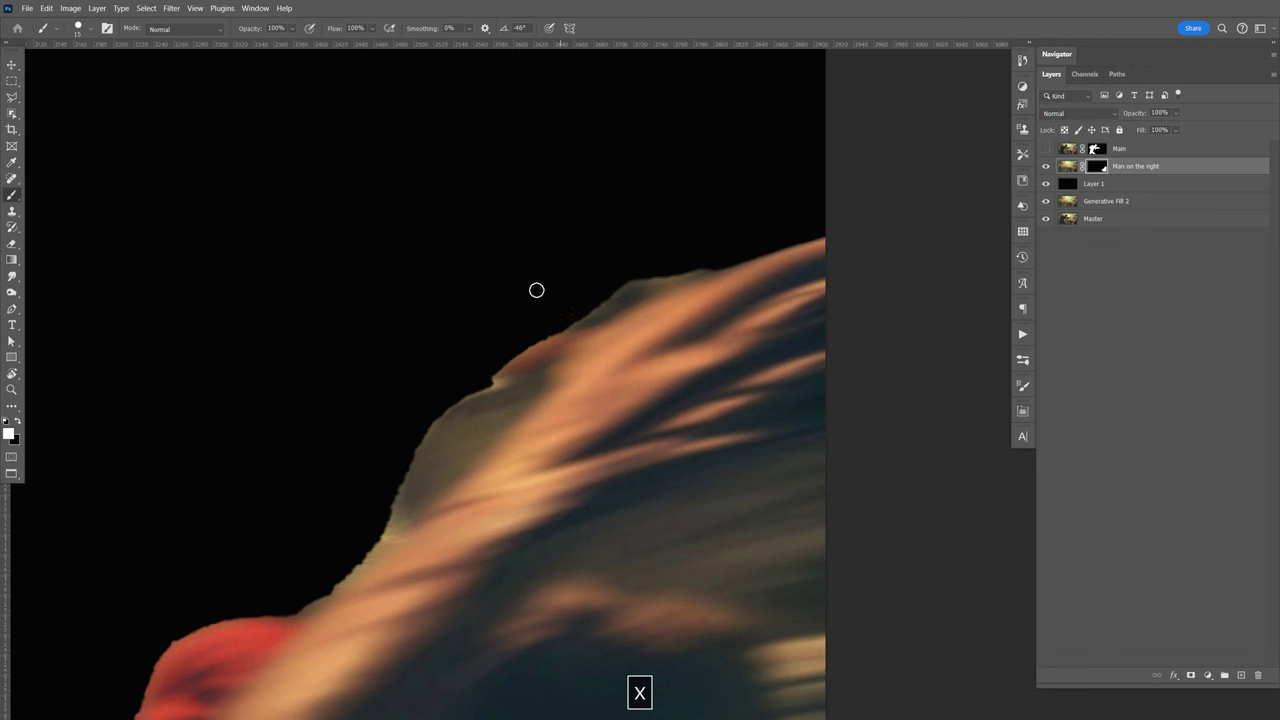
{"action": "left_click", "coordinate": [90, 31]}
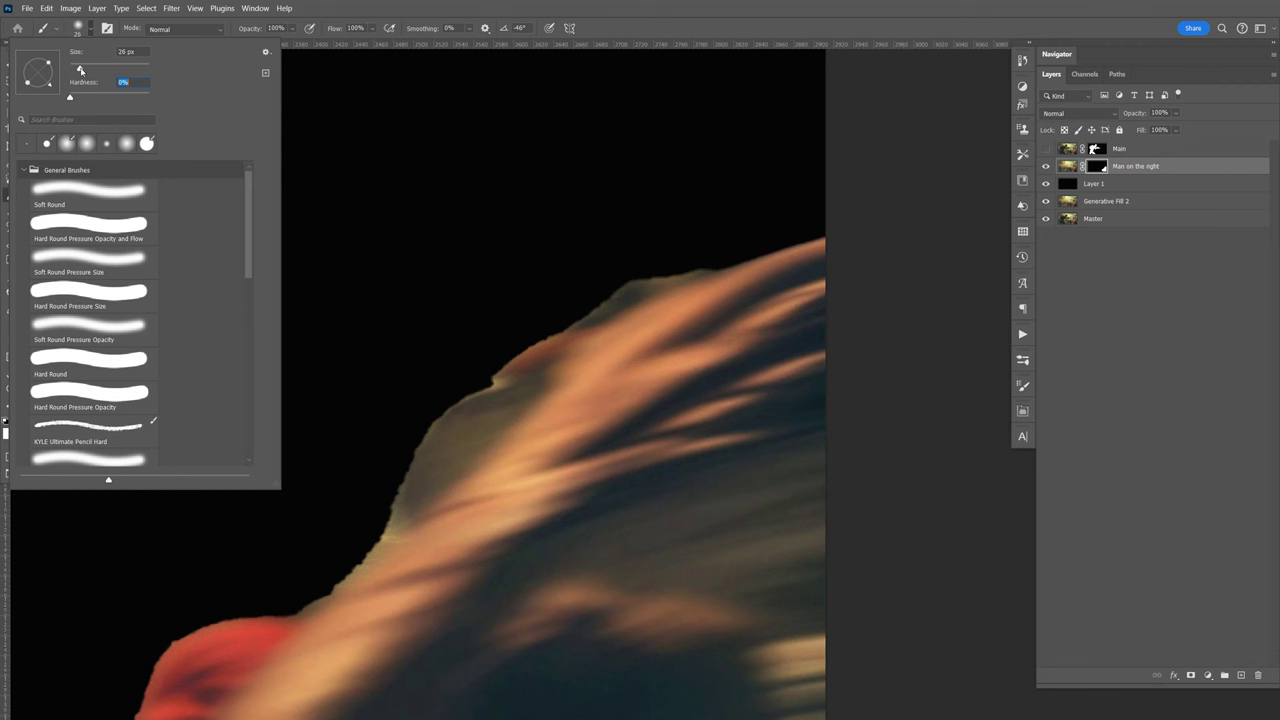
{"action": "left_click", "coordinate": [736, 360]}
{"action": "key", "text": "bracketright"}
{"action": "key", "text": "bracketright"}
{"action": "key", "text": "bracketright"}
{"action": "key", "text": "bracketright"}
{"action": "key", "text": "bracketright"}
{"action": "key", "text": "bracketright"}
{"action": "left_click", "coordinate": [714, 286]}
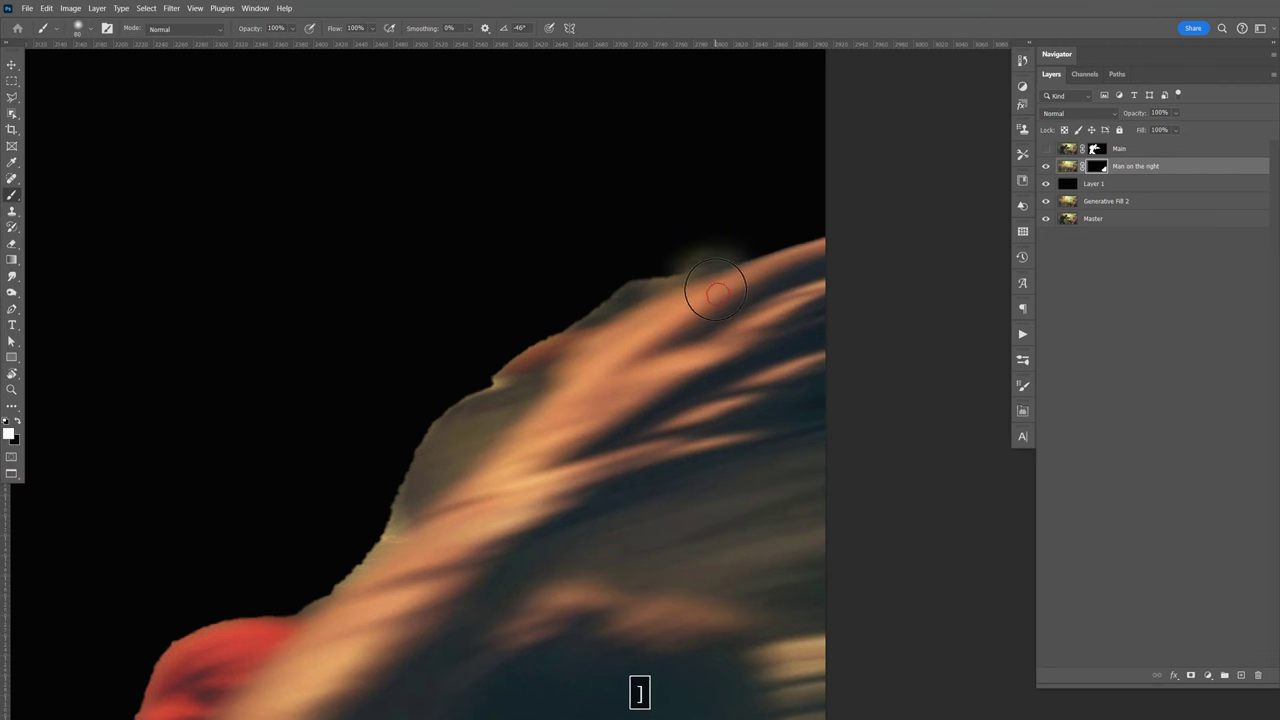
{"action": "mouse_move", "coordinate": [694, 294]}
{"action": "left_mouse_down"}
{"action": "mouse_move", "coordinate": [828, 207]}
{"action": "mouse_move", "coordinate": [760, 205]}
{"action": "mouse_move", "coordinate": [715, 285]}
{"action": "mouse_move", "coordinate": [740, 215]}
{"action": "mouse_move", "coordinate": [792, 222]}
{"action": "mouse_move", "coordinate": [823, 209]}
{"action": "mouse_move", "coordinate": [794, 211]}
{"action": "mouse_move", "coordinate": [806, 222]}
{"action": "left_mouse_up"}
Paint black on the Man on the right mask with the soft brush to trim the excess above the arm.
{"action": "key", "text": "x"}
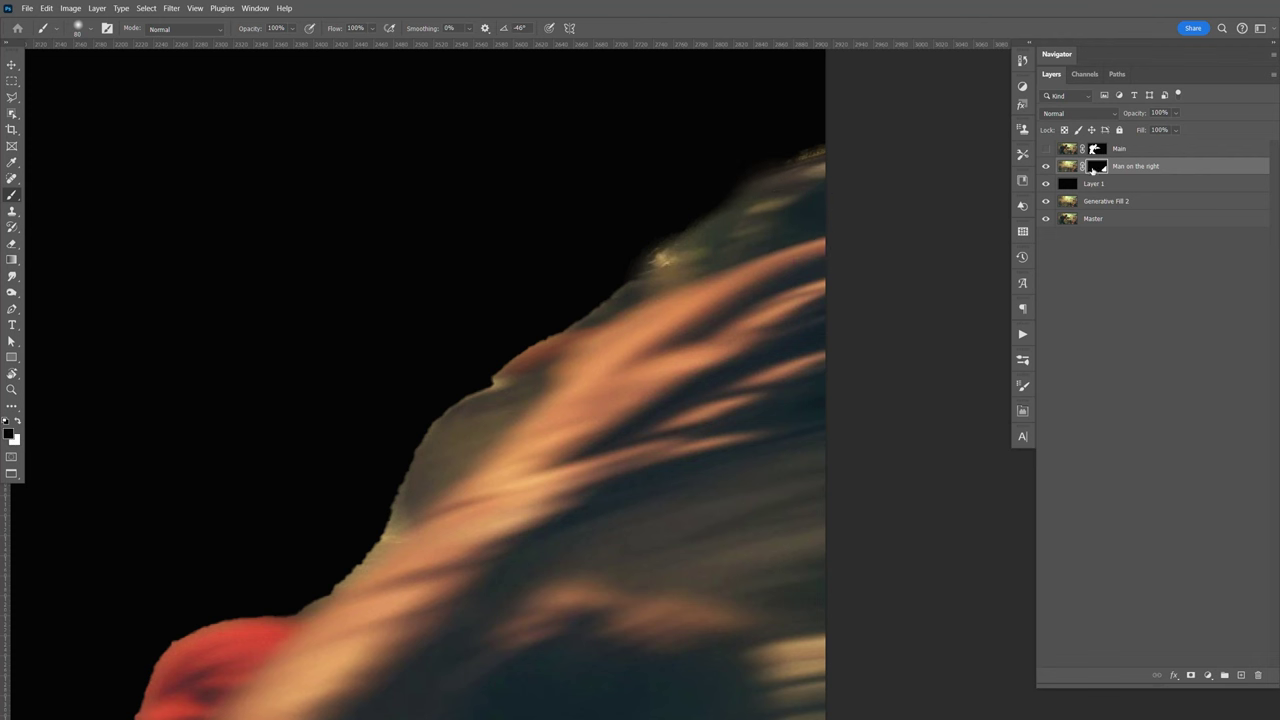
{"action": "mouse_move", "coordinate": [800, 120]}
{"action": "left_mouse_down"}
{"action": "mouse_move", "coordinate": [746, 134]}
{"action": "mouse_move", "coordinate": [663, 189]}
{"action": "mouse_move", "coordinate": [620, 238]}
{"action": "left_mouse_up"}
{"action": "key", "text": "space"}
{"action": "mouse_move", "coordinate": [551, 294]}
{"action": "left_mouse_down"}
{"action": "mouse_move", "coordinate": [640, 241]}
{"action": "mouse_move", "coordinate": [626, 317]}
{"action": "left_mouse_up"}
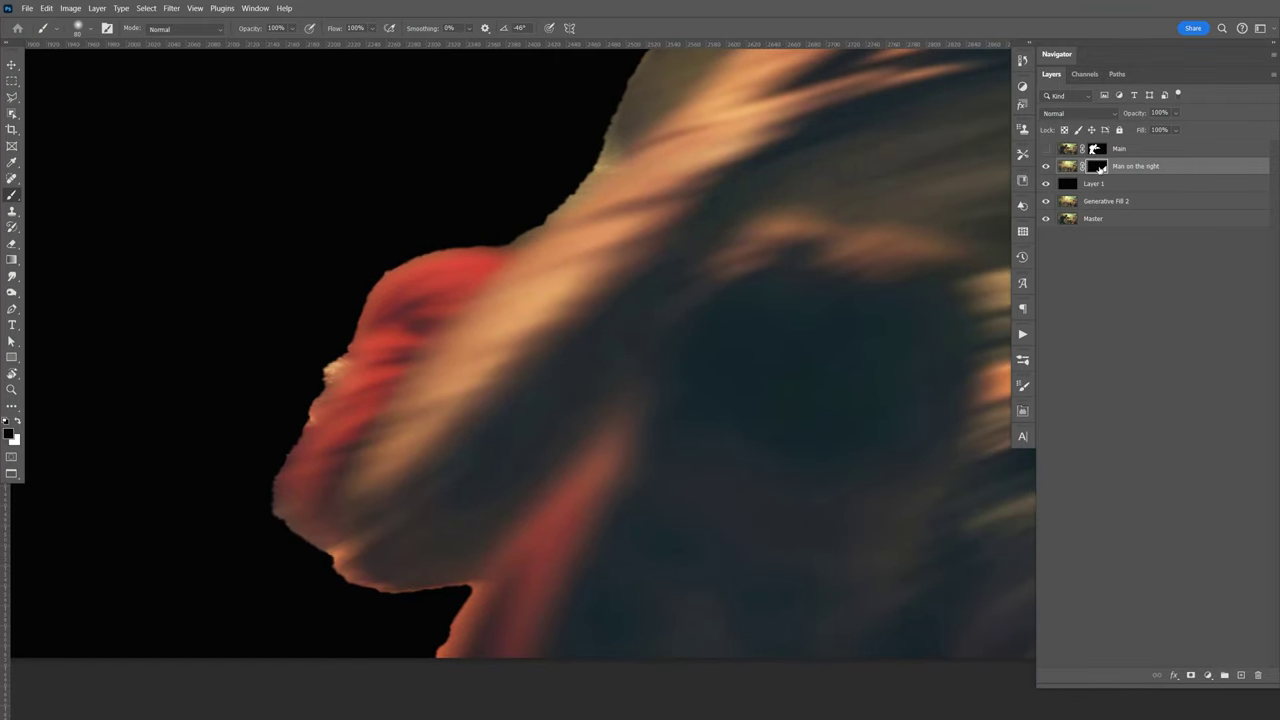
{"action": "left_click_drag", "start_coordinate": [640, 234], "coordinate": [731, 277]}
{"action": "mouse_move", "coordinate": [703, 220]}
{"action": "left_mouse_down"}
{"action": "mouse_move", "coordinate": [770, 256]}
{"action": "mouse_move", "coordinate": [784, 246]}
{"action": "left_mouse_up"}
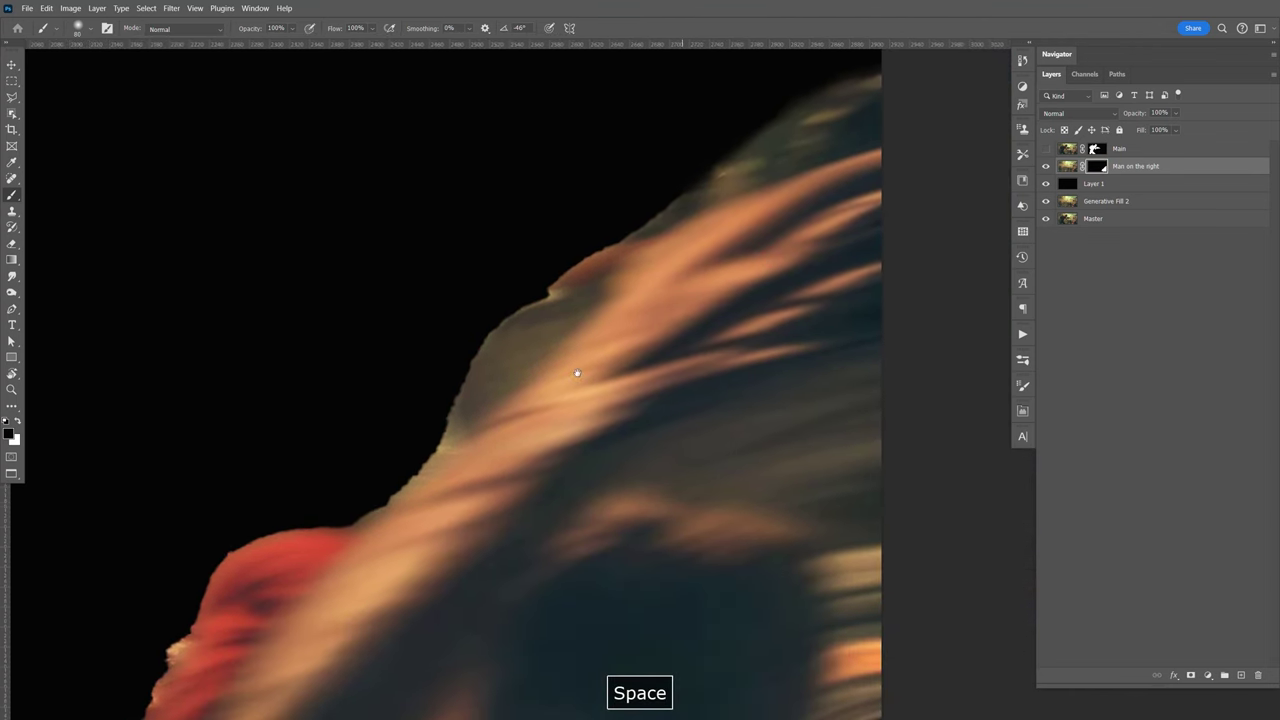
Soften the mask edge along the figure's arm, red sleeve and lower body with a 50 px Blur tool at 100% strength.
{"action": "left_click", "coordinate": [12, 277]}
{"action": "left_click", "coordinate": [60, 277]}
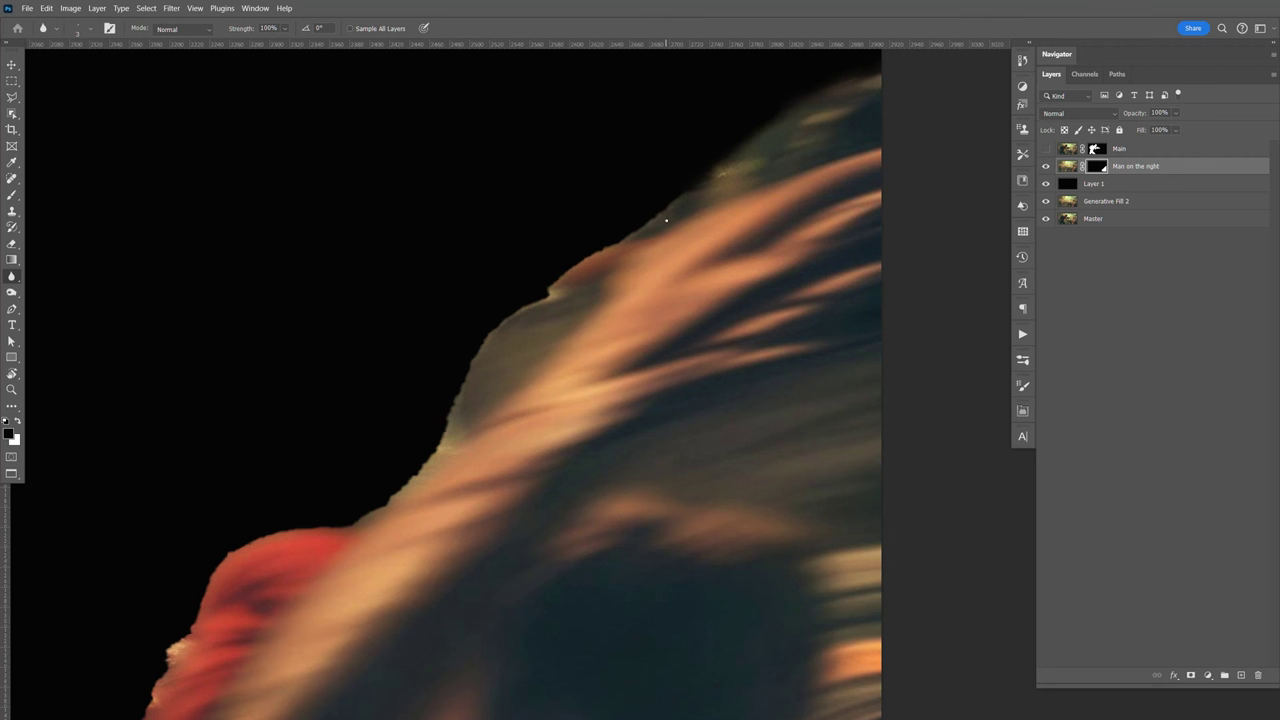
{"action": "key", "text": "bracketright"}
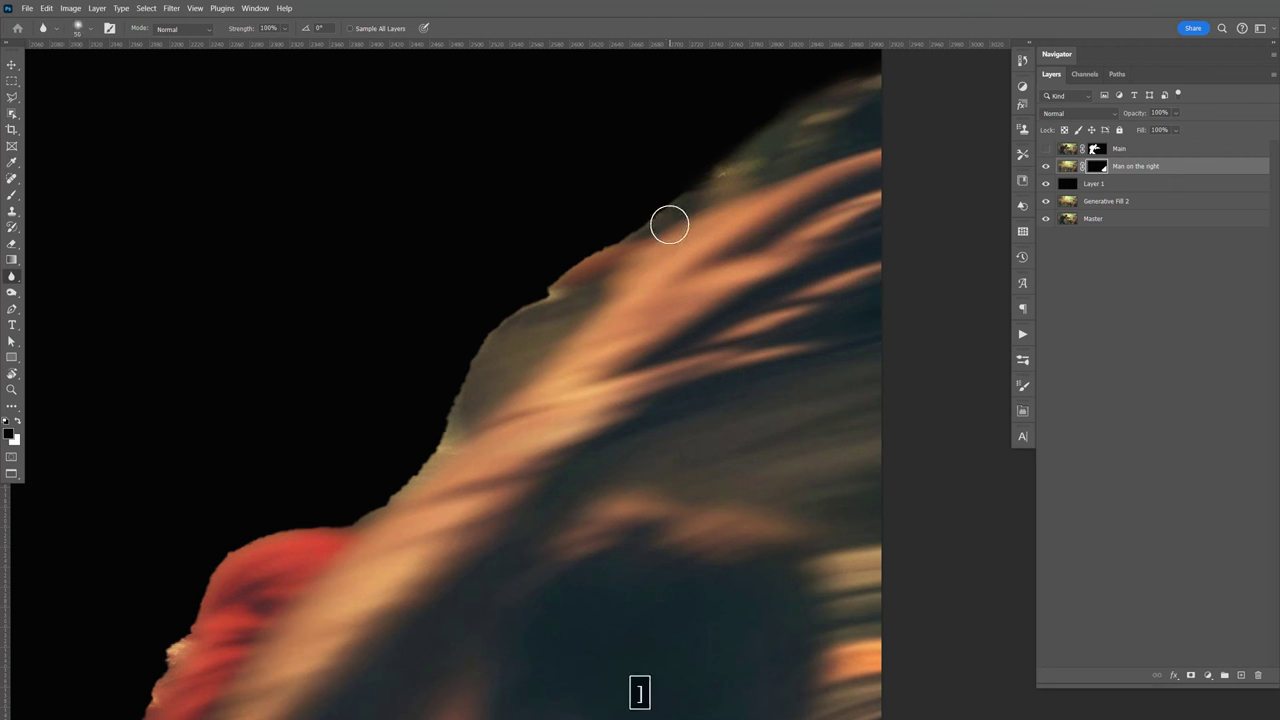
{"action": "key", "text": "bracketright"}
{"action": "key", "text": "bracketright"}
{"action": "key", "text": "bracketleft"}
{"action": "key", "text": "bracketleft"}
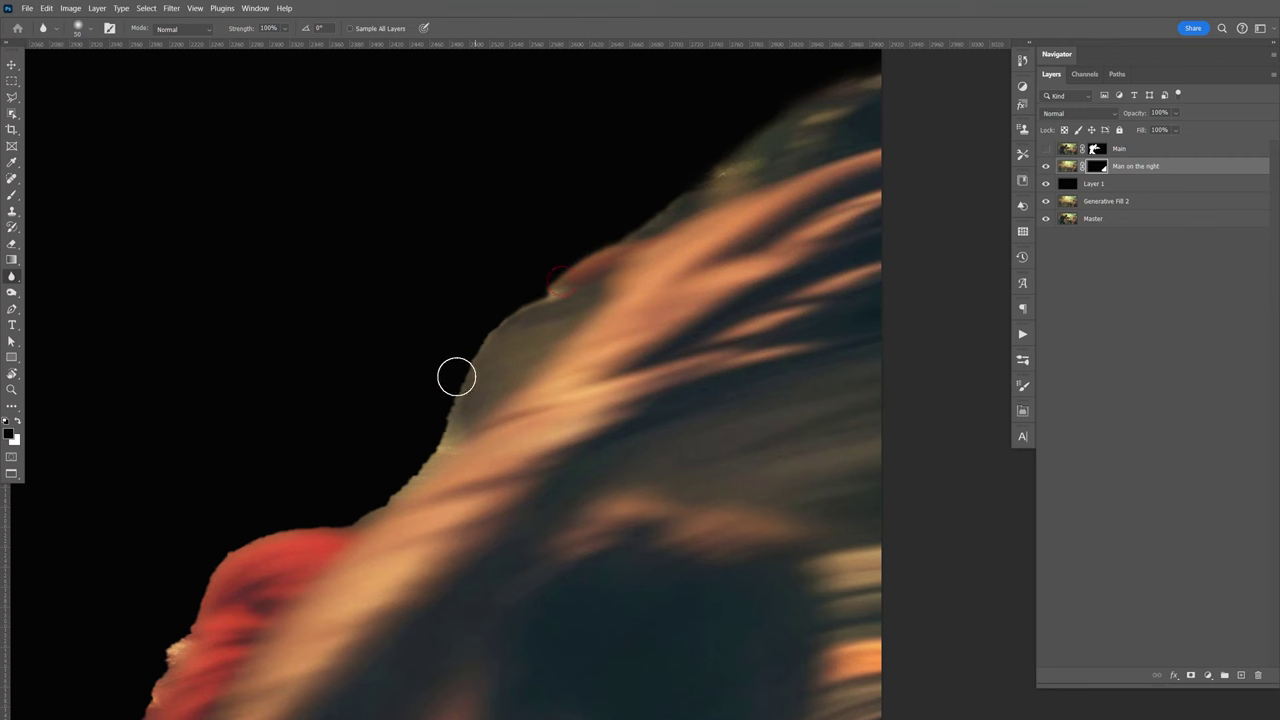
{"action": "key", "text": "space"}
{"action": "left_click_drag", "start_coordinate": [366, 514], "coordinate": [556, 311]}
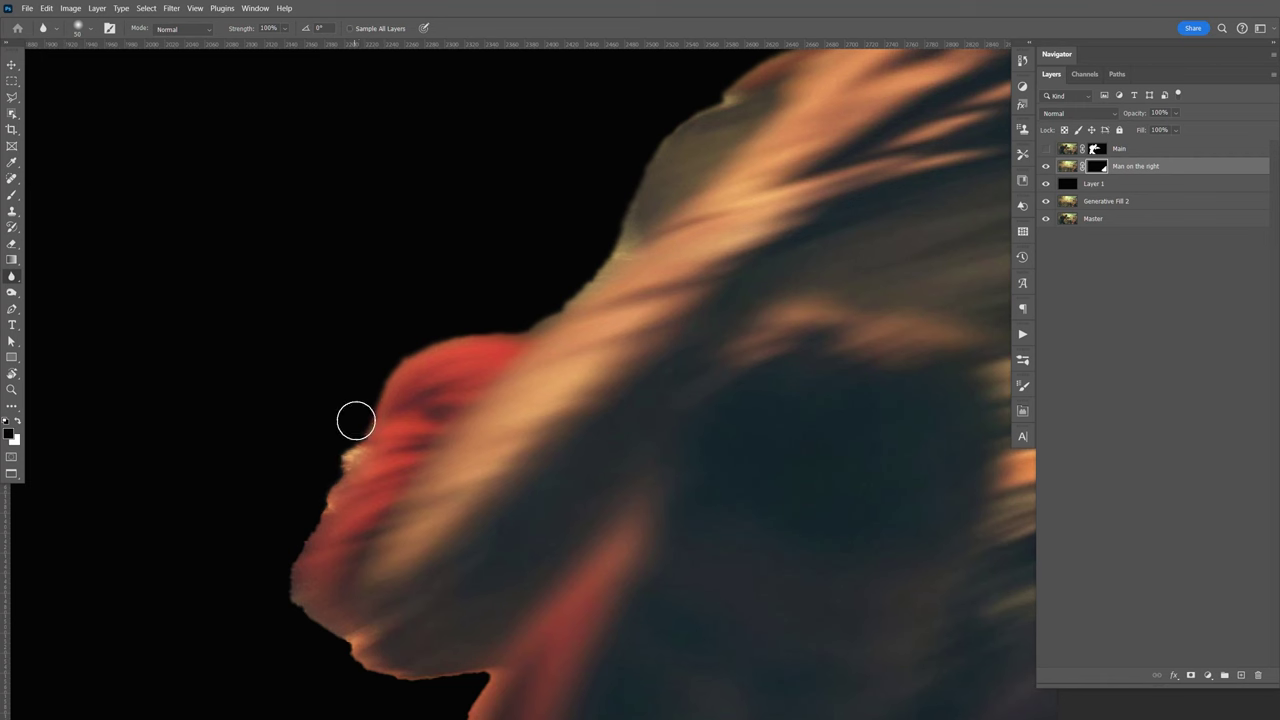
{"action": "key", "text": "space"}
{"action": "left_click_drag", "start_coordinate": [366, 640], "coordinate": [405, 437]}
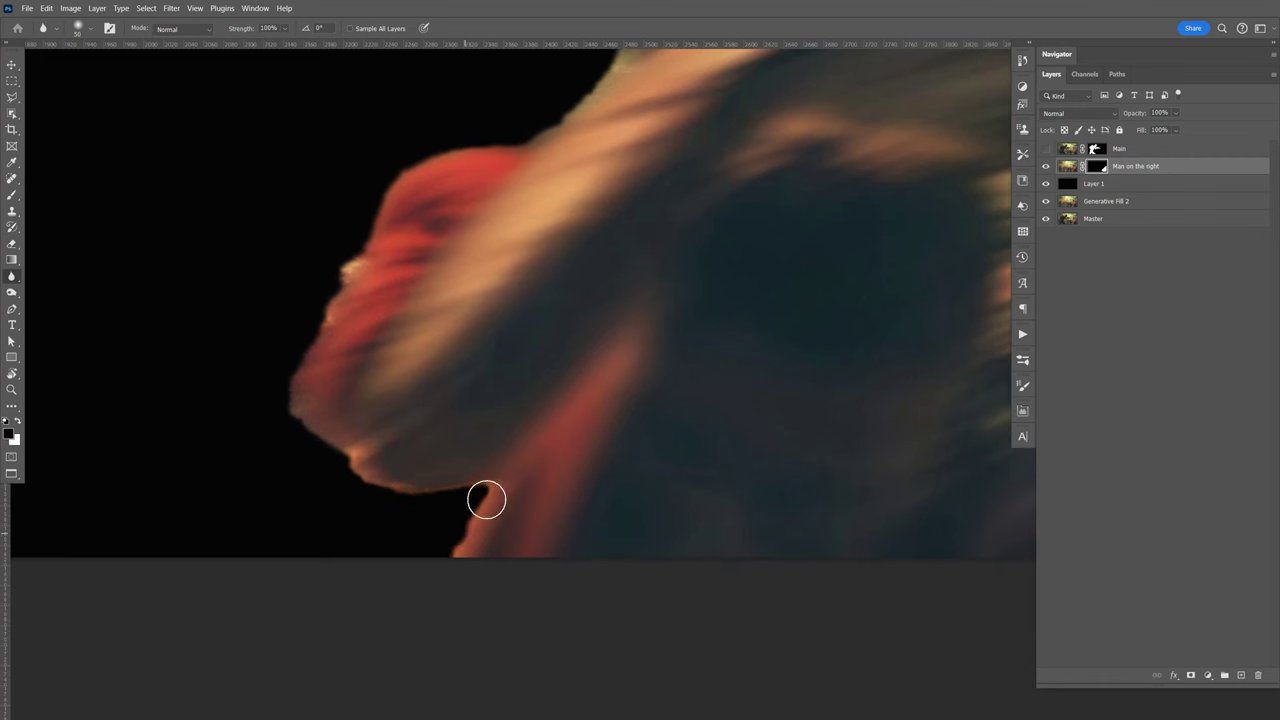
Soften the remaining mask edge along the man's upper arm and shoulder with the 50 px Blur tool.
{"action": "key", "text": "space"}
{"action": "mouse_move", "coordinate": [637, 331]}
{"action": "left_mouse_down"}
{"action": "mouse_move", "coordinate": [606, 371]}
{"action": "mouse_move", "coordinate": [574, 371]}
{"action": "mouse_move", "coordinate": [791, 349]}
{"action": "left_mouse_up"}
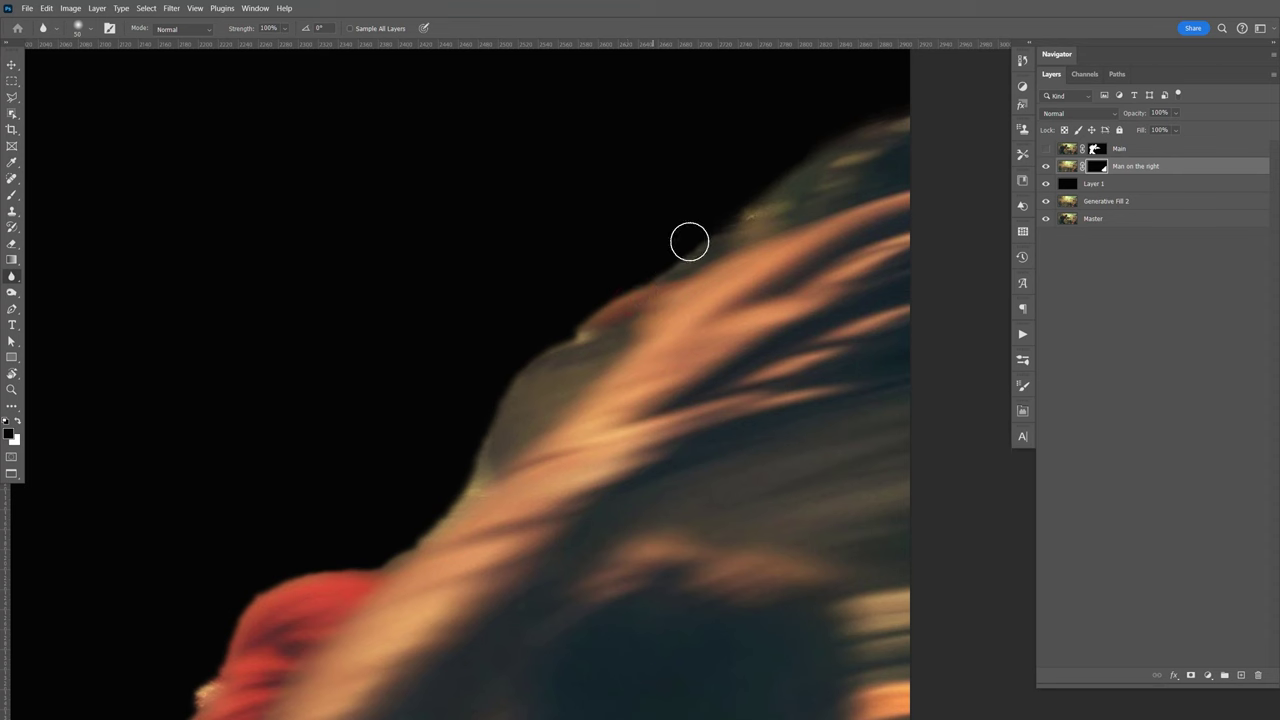
{"action": "key", "text": "space"}
{"action": "left_click_drag", "start_coordinate": [429, 557], "coordinate": [671, 283]}
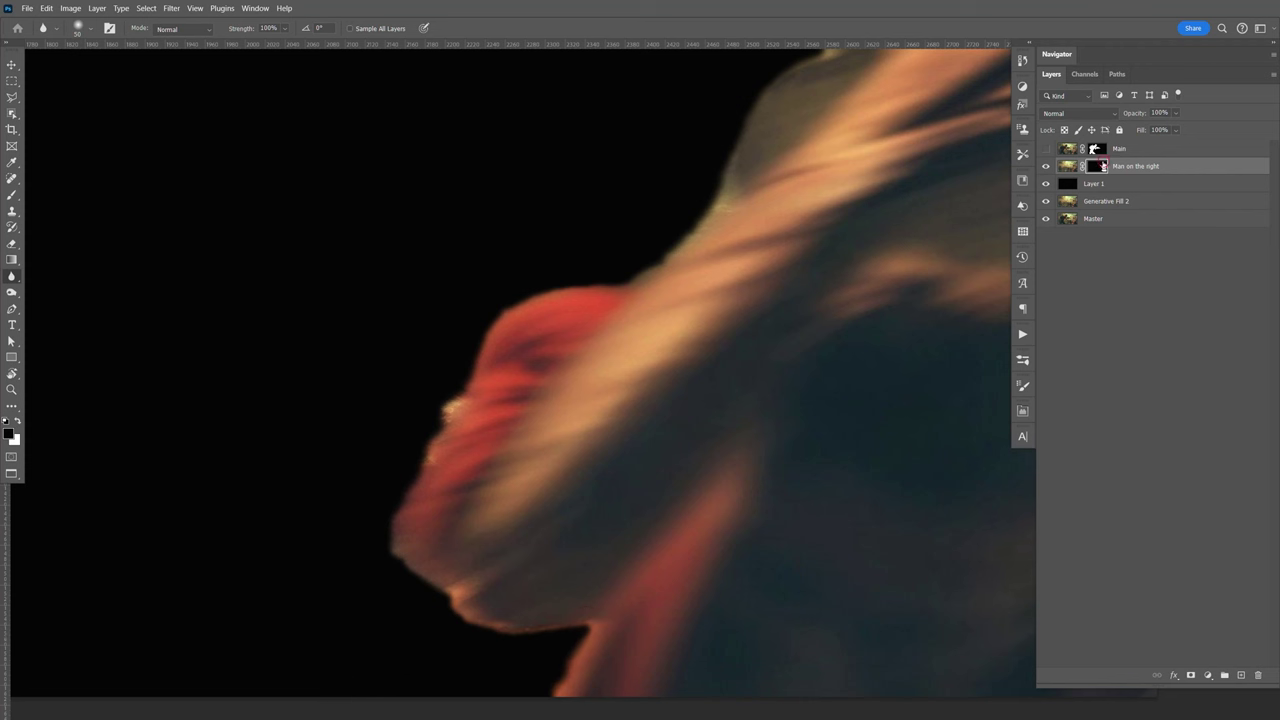
Paint black with a 40 px brush on the Man on the right mask to trim the rough edge of the red sleeve.
{"action": "key", "text": "b"}
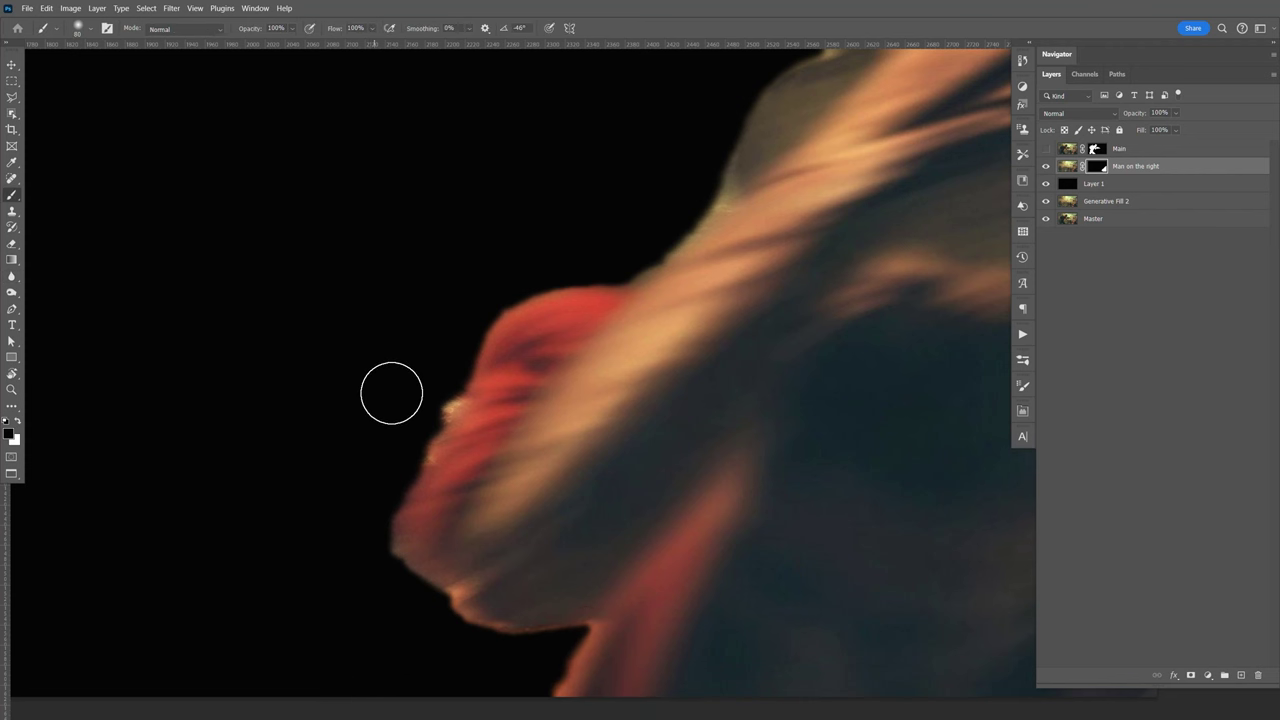
{"action": "key", "text": "bracketleft"}
{"action": "key", "text": "bracketleft"}
{"action": "key", "text": "bracketleft"}
{"action": "key", "text": "bracketleft"}
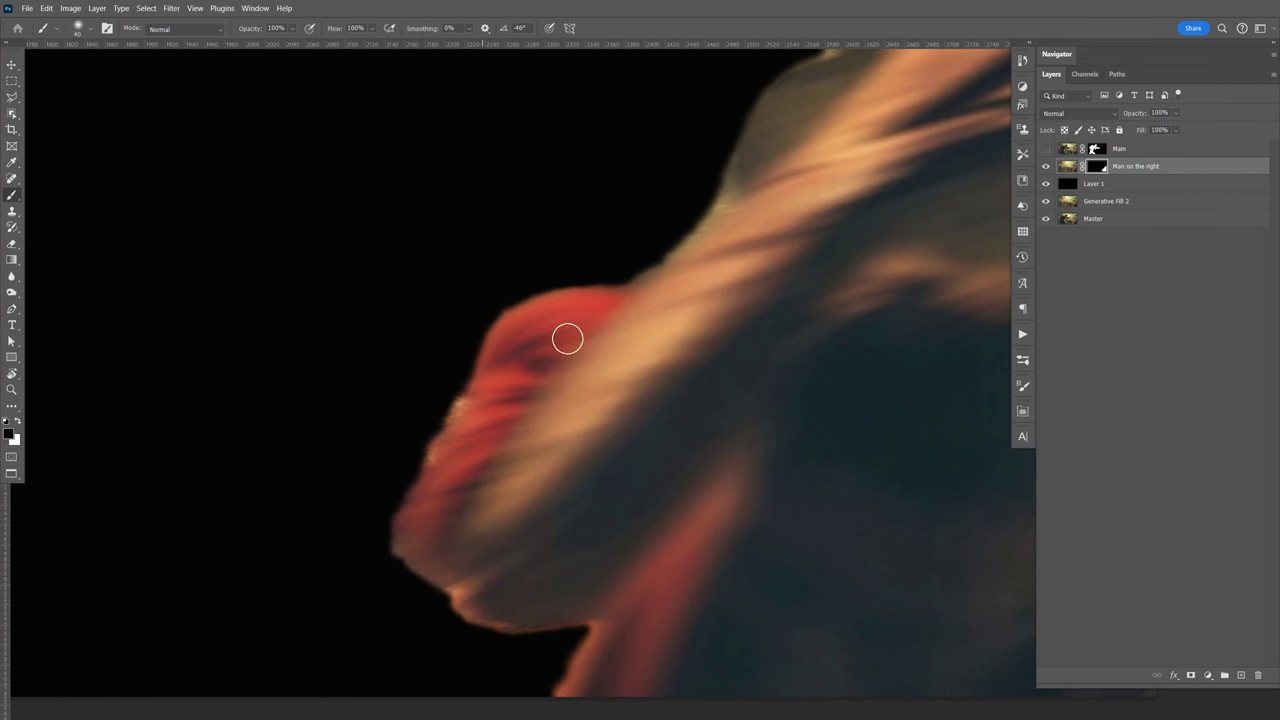
{"action": "key", "text": "space"}
{"action": "left_click_drag", "start_coordinate": [811, 309], "coordinate": [770, 372]}
{"action": "key", "text": "ctrl+minus"}
{"action": "key", "text": "ctrl+minus"}
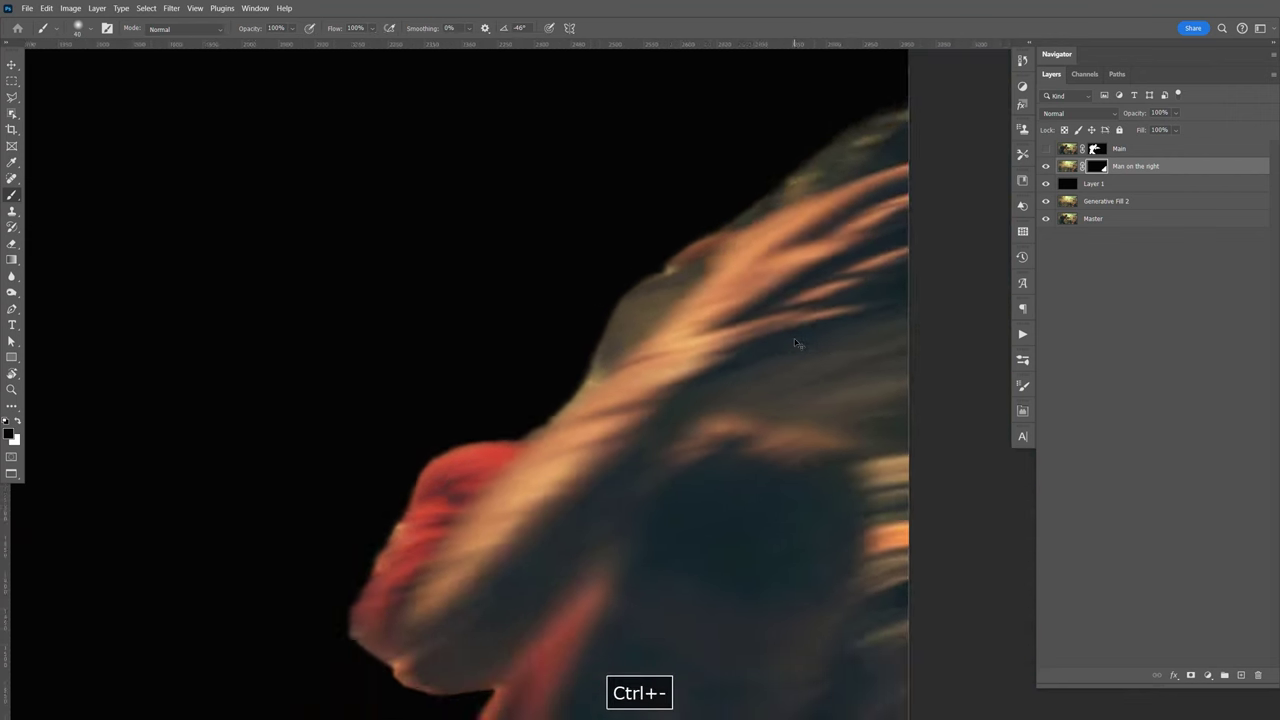
Hide Layer 1, try shifting the Man on the right layer over the background, then undo the moves and show Layer 1.
{"action": "left_click", "coordinate": [1046, 184]}
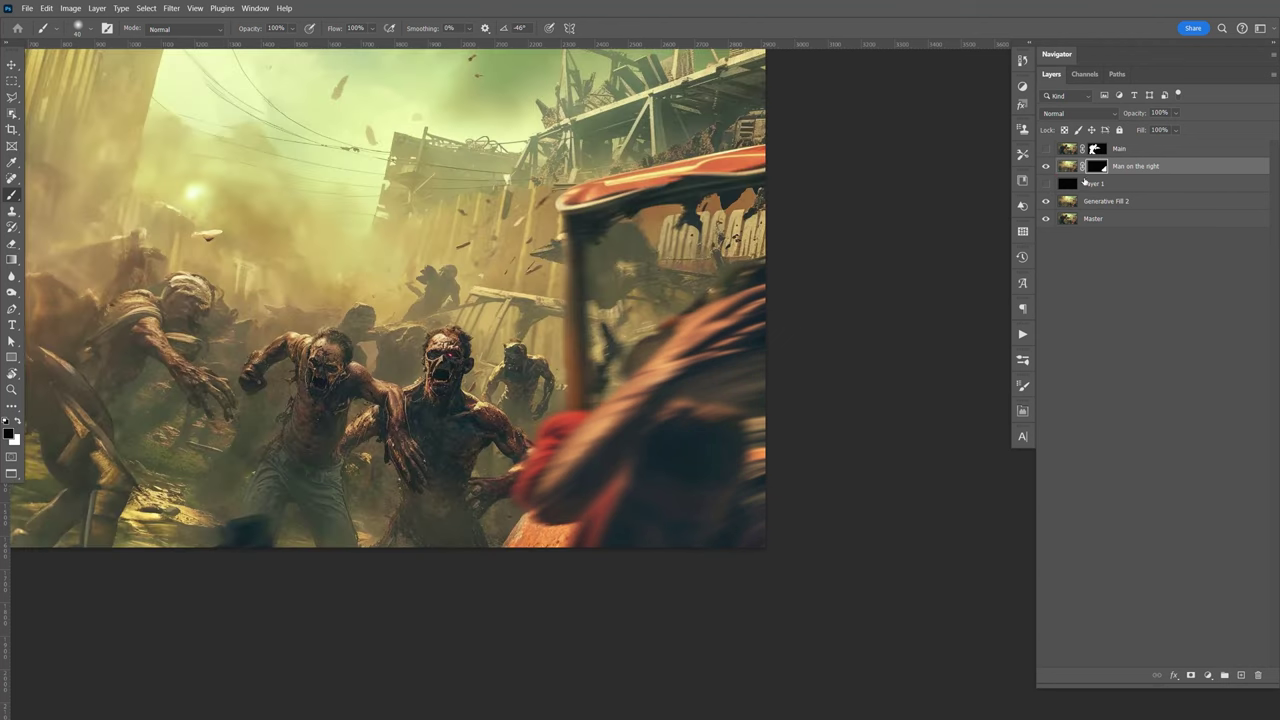
{"action": "key", "text": "v"}
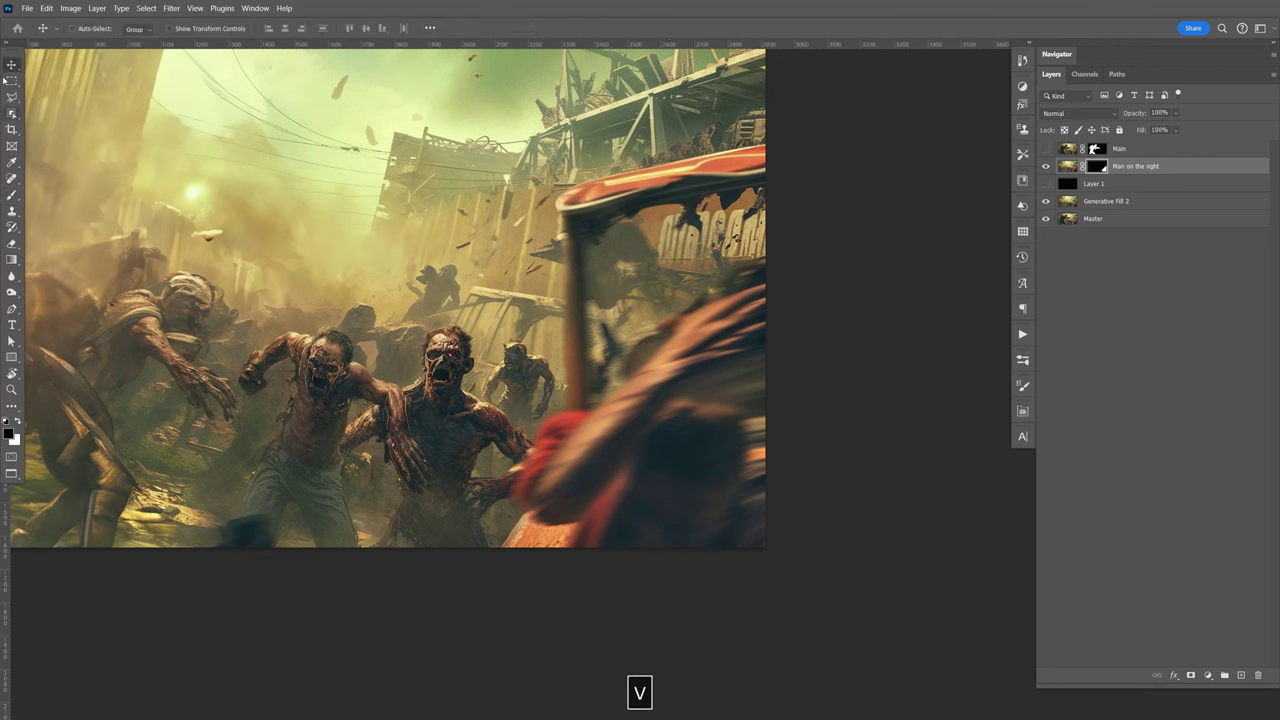
{"action": "mouse_move", "coordinate": [675, 423]}
{"action": "left_mouse_down"}
{"action": "mouse_move", "coordinate": [692, 440]}
{"action": "mouse_move", "coordinate": [597, 423]}
{"action": "mouse_move", "coordinate": [655, 428]}
{"action": "left_mouse_up"}
{"action": "key", "text": "ctrl+z"}
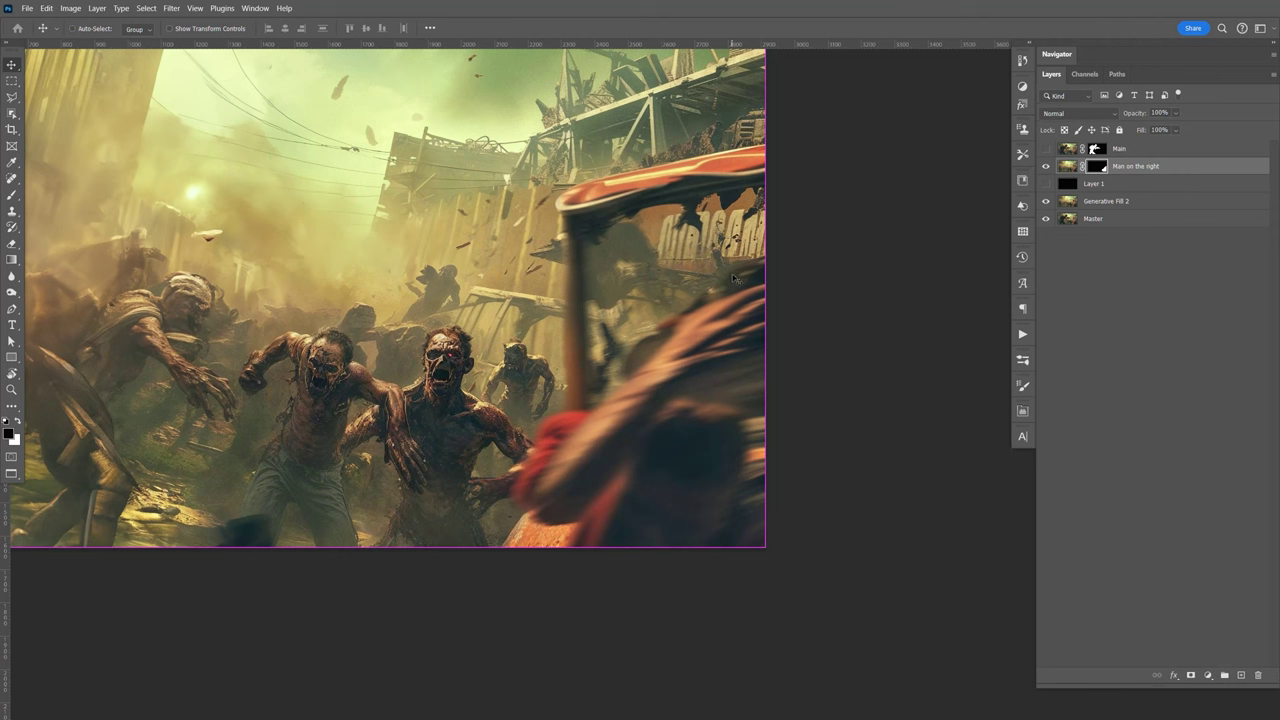
{"action": "mouse_move", "coordinate": [722, 353]}
{"action": "left_mouse_down"}
{"action": "mouse_move", "coordinate": [698, 340]}
{"action": "mouse_move", "coordinate": [708, 367]}
{"action": "left_mouse_up"}
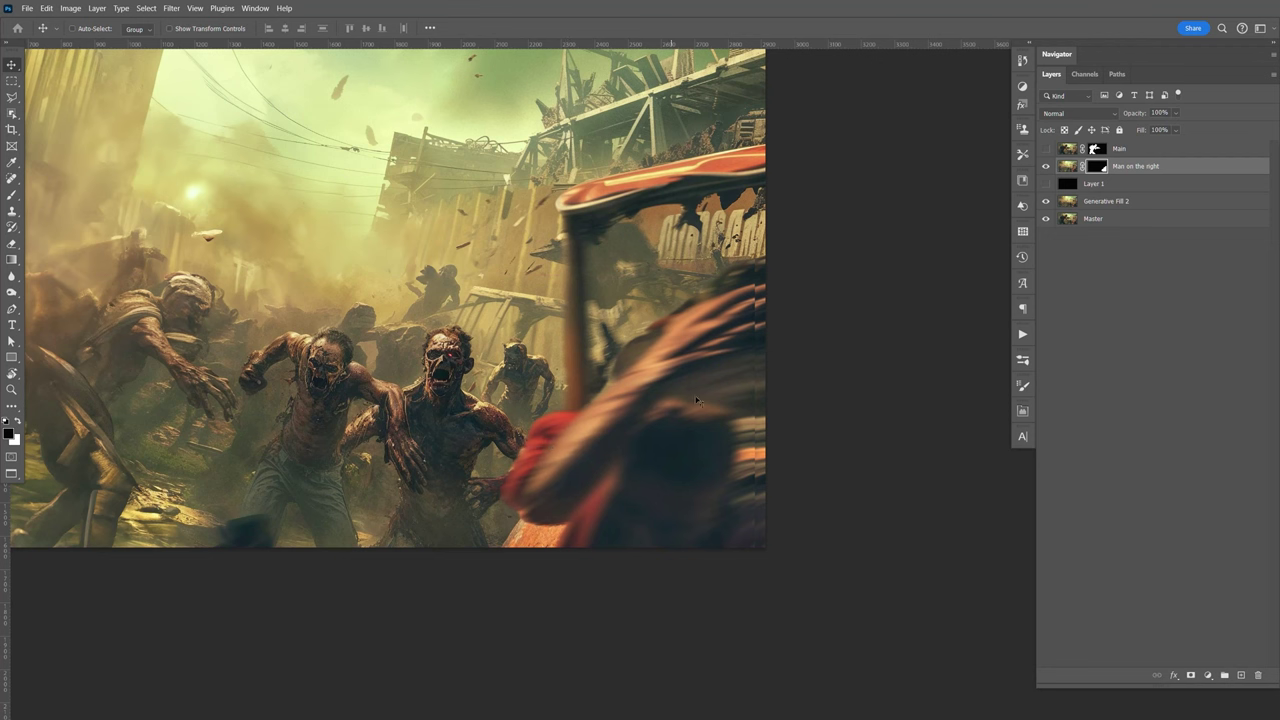
{"action": "key", "text": "ctrl+z"}
{"action": "left_click", "coordinate": [1046, 184]}
Paint black along the red sleeve's outer edge on the Man on the right mask with an 80 px brush.
{"action": "left_click_drag", "start_coordinate": [1095, 149], "coordinate": [1095, 168]}
{"action": "key", "text": "z"}
{"action": "left_click_drag", "start_coordinate": [678, 365], "coordinate": [743, 377]}
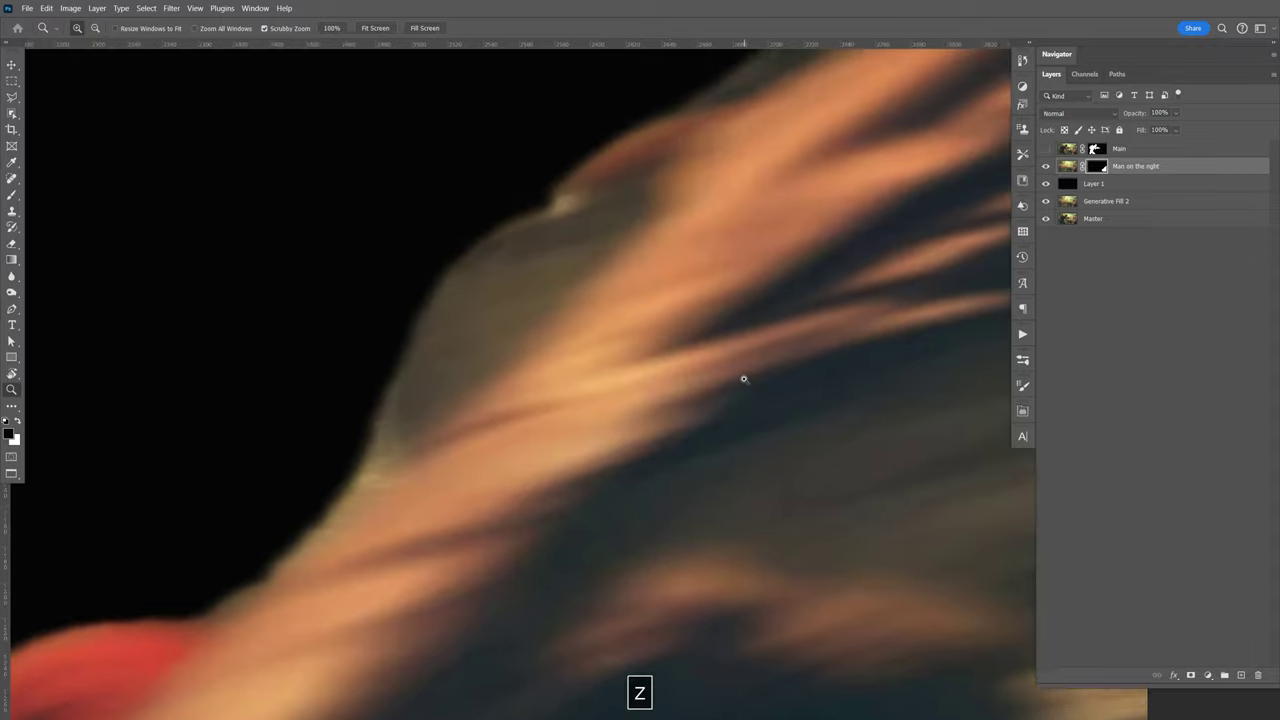
{"action": "key", "text": "space"}
{"action": "left_click_drag", "start_coordinate": [773, 305], "coordinate": [749, 317]}
{"action": "key", "text": "b"}
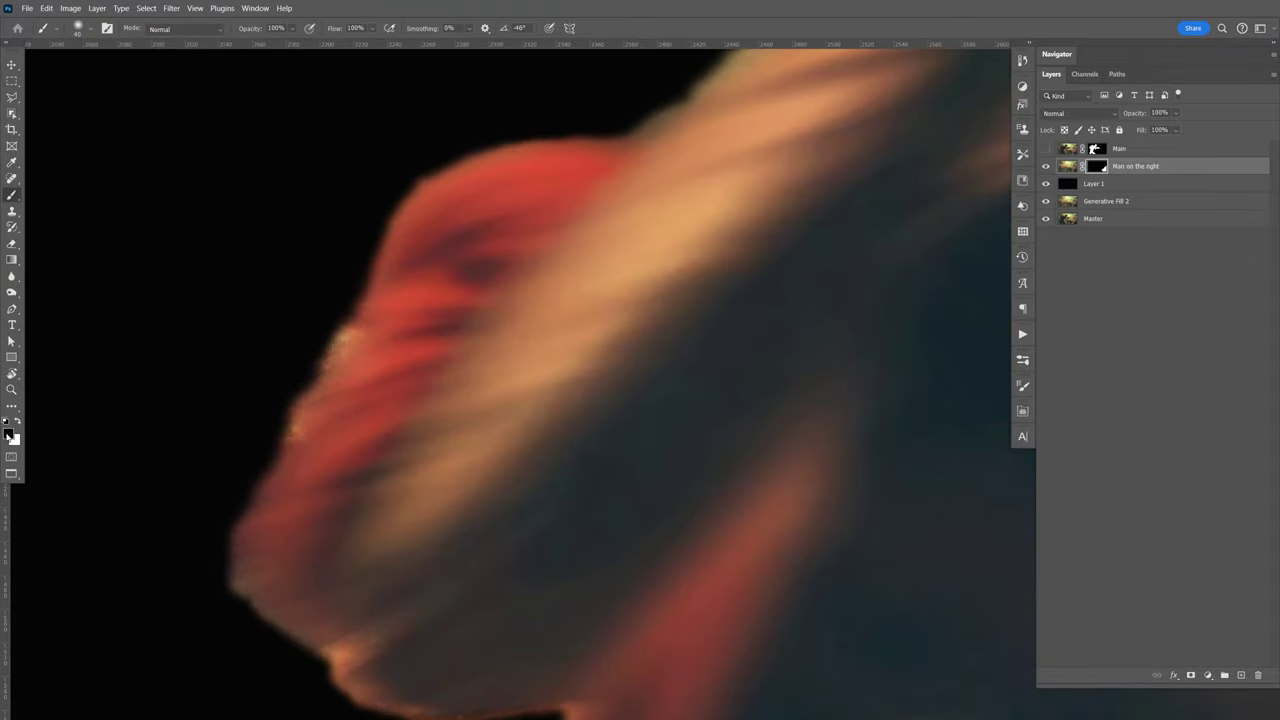
{"action": "key", "text": "bracketright"}
{"action": "key", "text": "bracketright"}
{"action": "key", "text": "bracketright"}
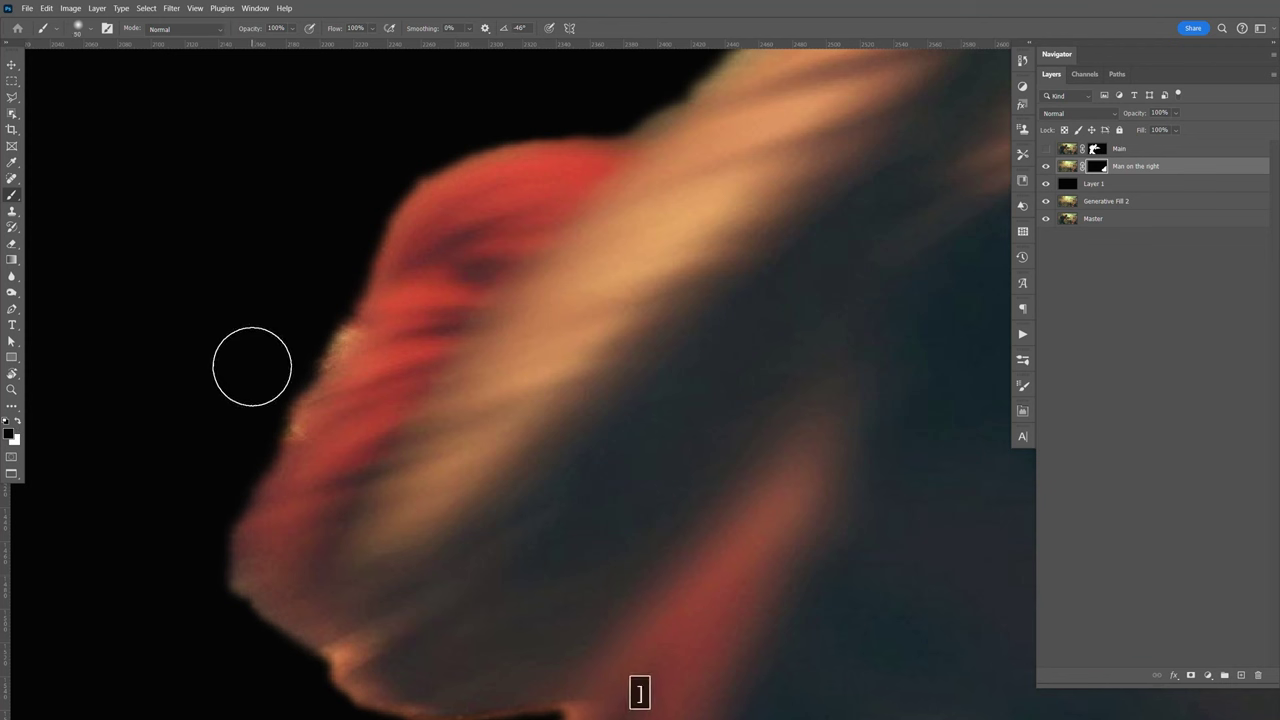
{"action": "key", "text": "bracketright"}
{"action": "mouse_move", "coordinate": [251, 363]}
{"action": "left_mouse_down"}
{"action": "mouse_move", "coordinate": [277, 294]}
{"action": "mouse_move", "coordinate": [209, 414]}
{"action": "left_mouse_up"}
Trim the mask edge beneath the man's elbow and lower sleeve with black, reducing the brush to 45 px for the inner corner.
{"action": "key", "text": "space"}
{"action": "left_click_drag", "start_coordinate": [200, 650], "coordinate": [246, 414]}
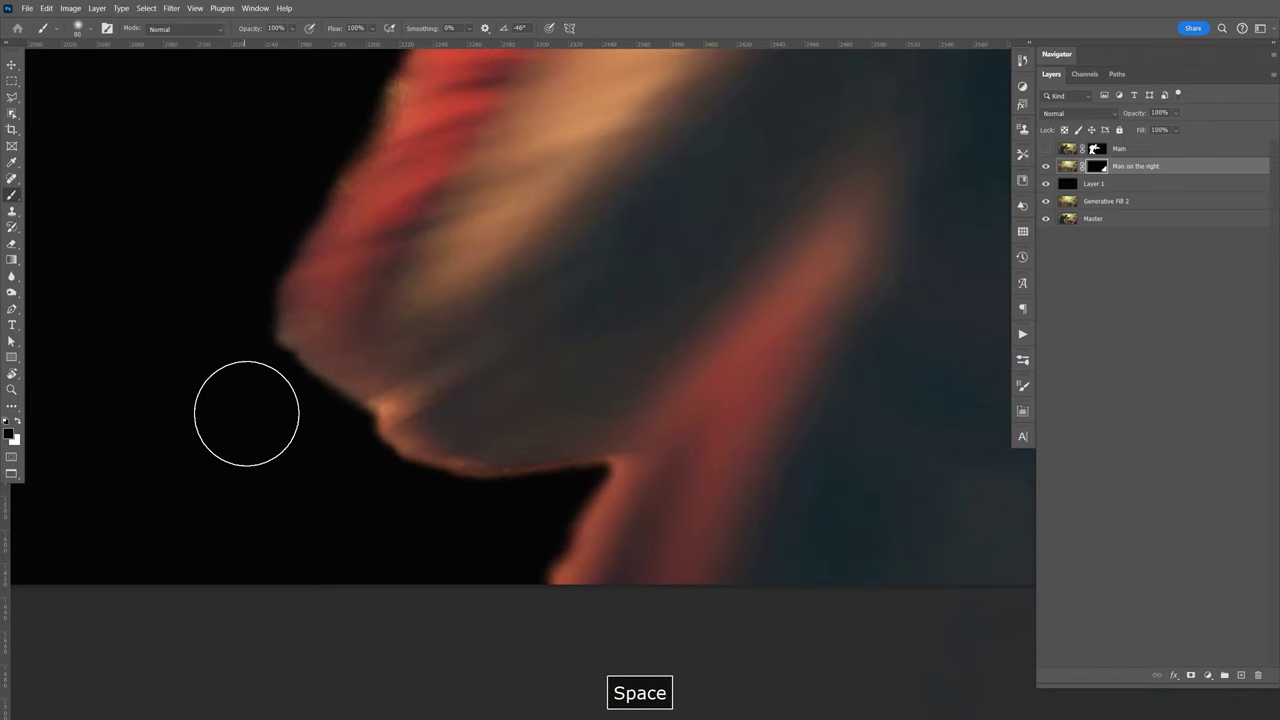
{"action": "mouse_move", "coordinate": [290, 475]}
{"action": "left_mouse_down"}
{"action": "mouse_move", "coordinate": [399, 552]}
{"action": "mouse_move", "coordinate": [426, 538]}
{"action": "mouse_move", "coordinate": [465, 565]}
{"action": "left_mouse_up"}
{"action": "key", "text": "bracketleft"}
{"action": "key", "text": "bracketleft"}
{"action": "key", "text": "bracketleft"}
{"action": "key", "text": "bracketleft"}
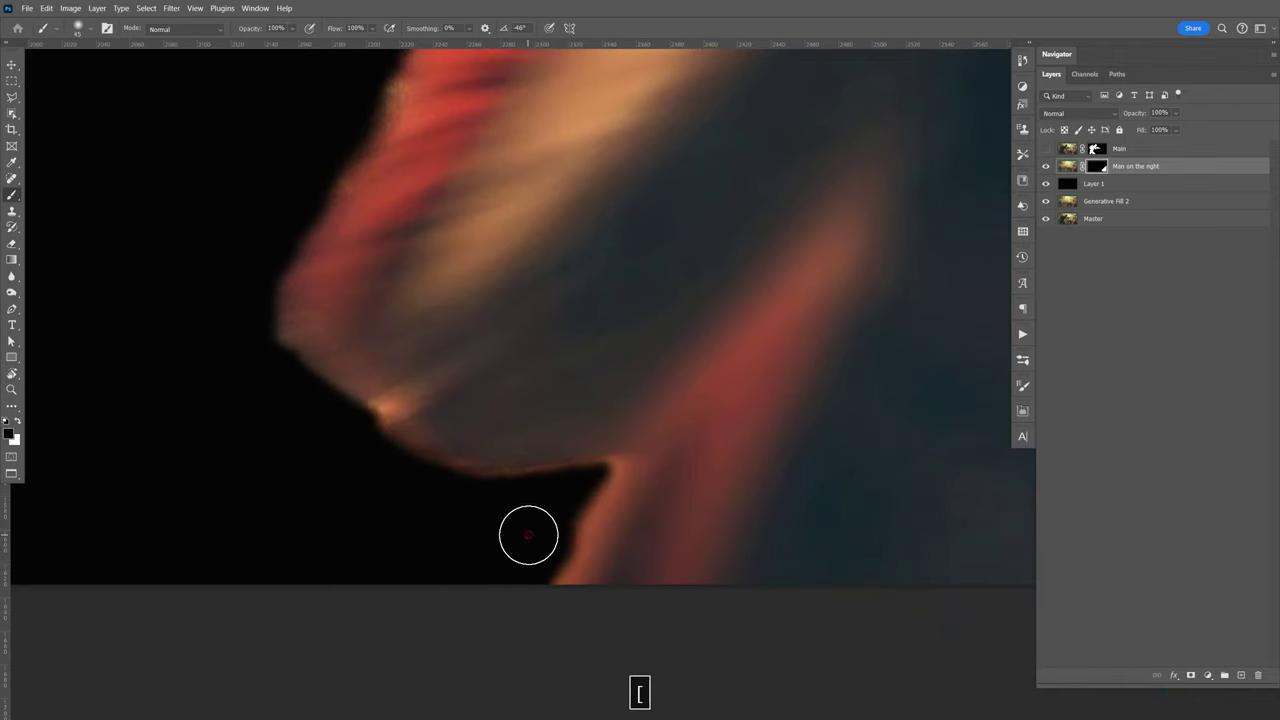
{"action": "key", "text": "shift+bracketleft"}
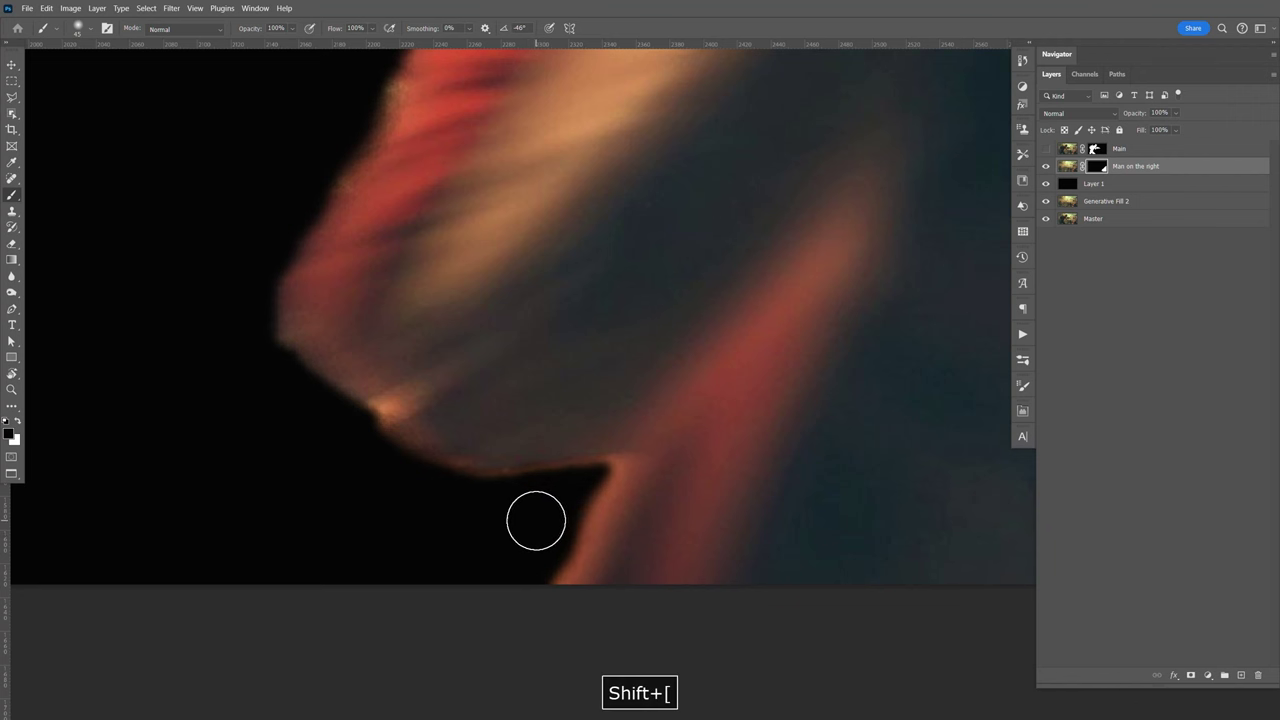
Paint black with an 80 px soft brush to fade the mask edge along the man's upper arm and shoulder.
{"action": "key", "text": "bracketright"}
{"action": "key", "text": "bracketright"}
{"action": "key", "text": "bracketright"}
{"action": "key", "text": "space"}
{"action": "left_click_drag", "start_coordinate": [660, 274], "coordinate": [688, 410]}
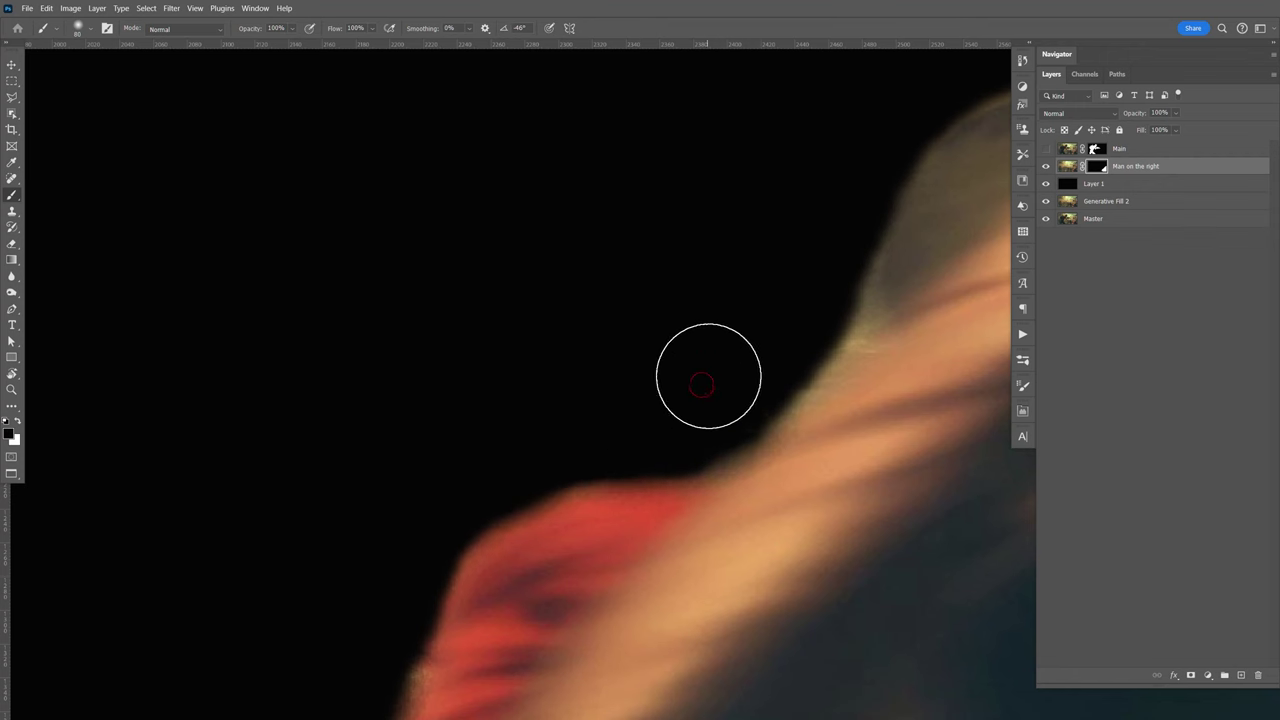
{"action": "key", "text": "space"}
{"action": "left_click_drag", "start_coordinate": [780, 266], "coordinate": [686, 329]}
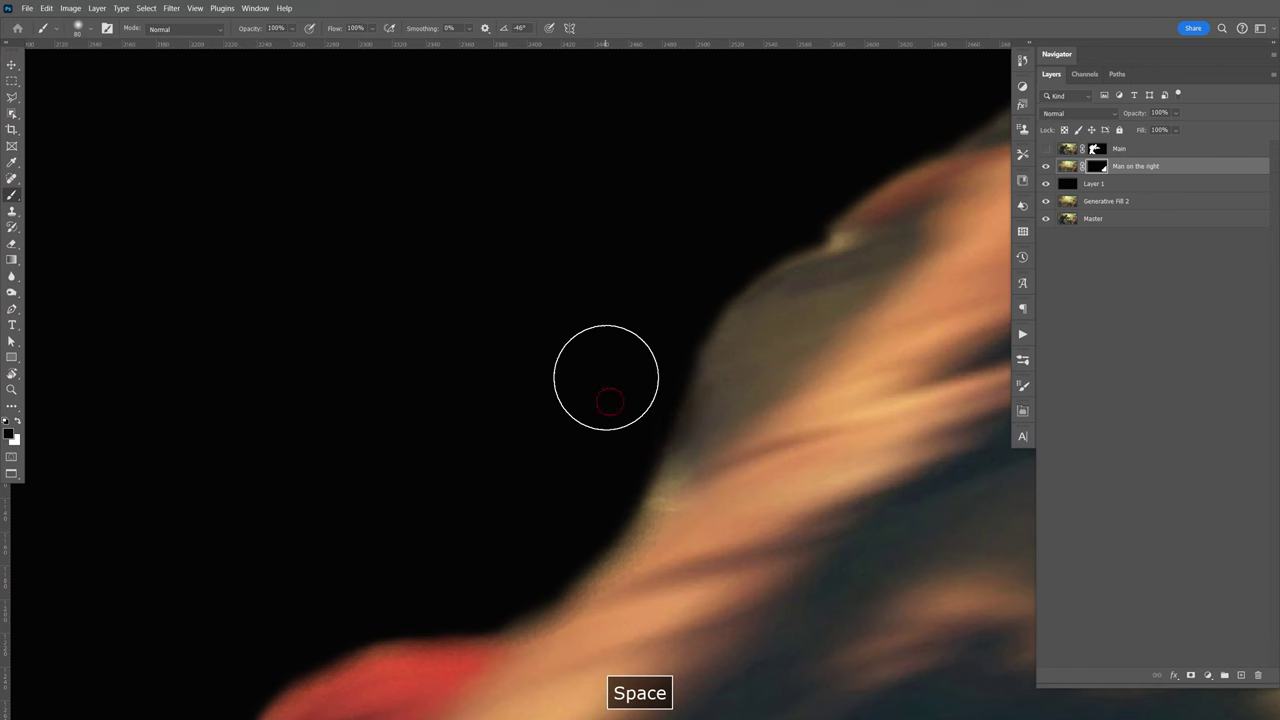
{"action": "left_click_drag", "start_coordinate": [706, 214], "coordinate": [666, 283]}
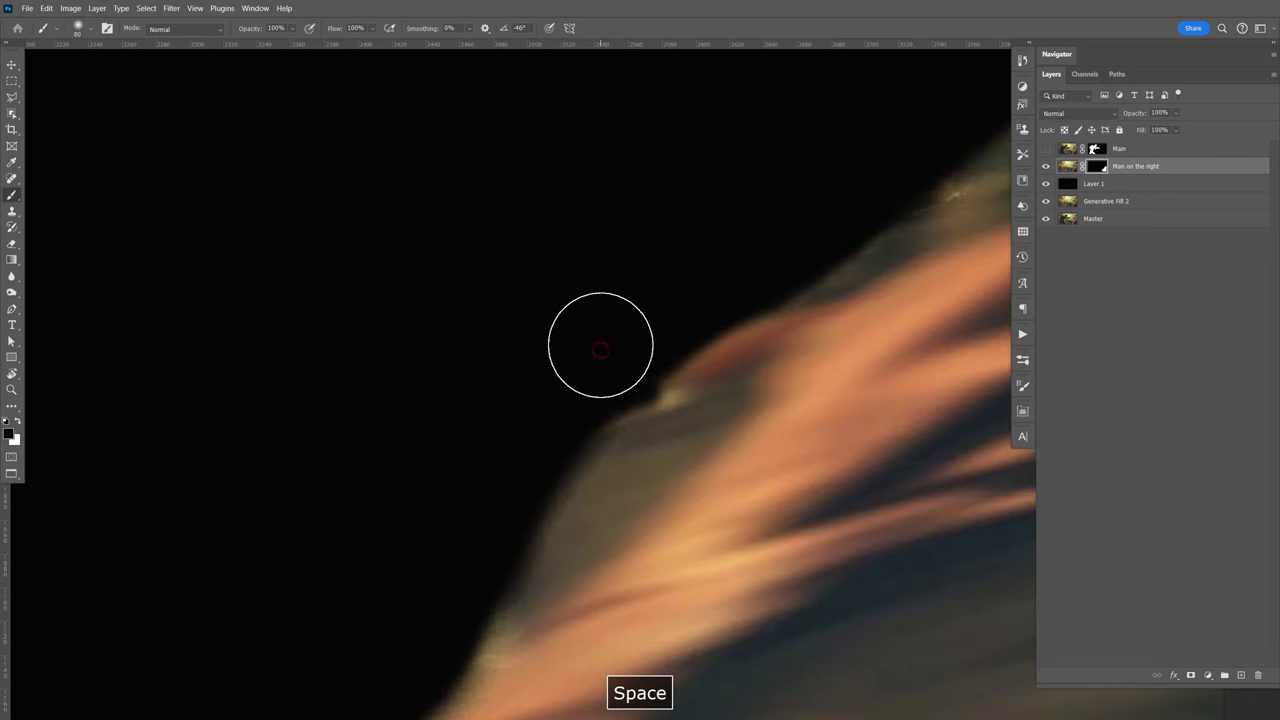
{"action": "left_click_drag", "start_coordinate": [740, 226], "coordinate": [669, 297]}
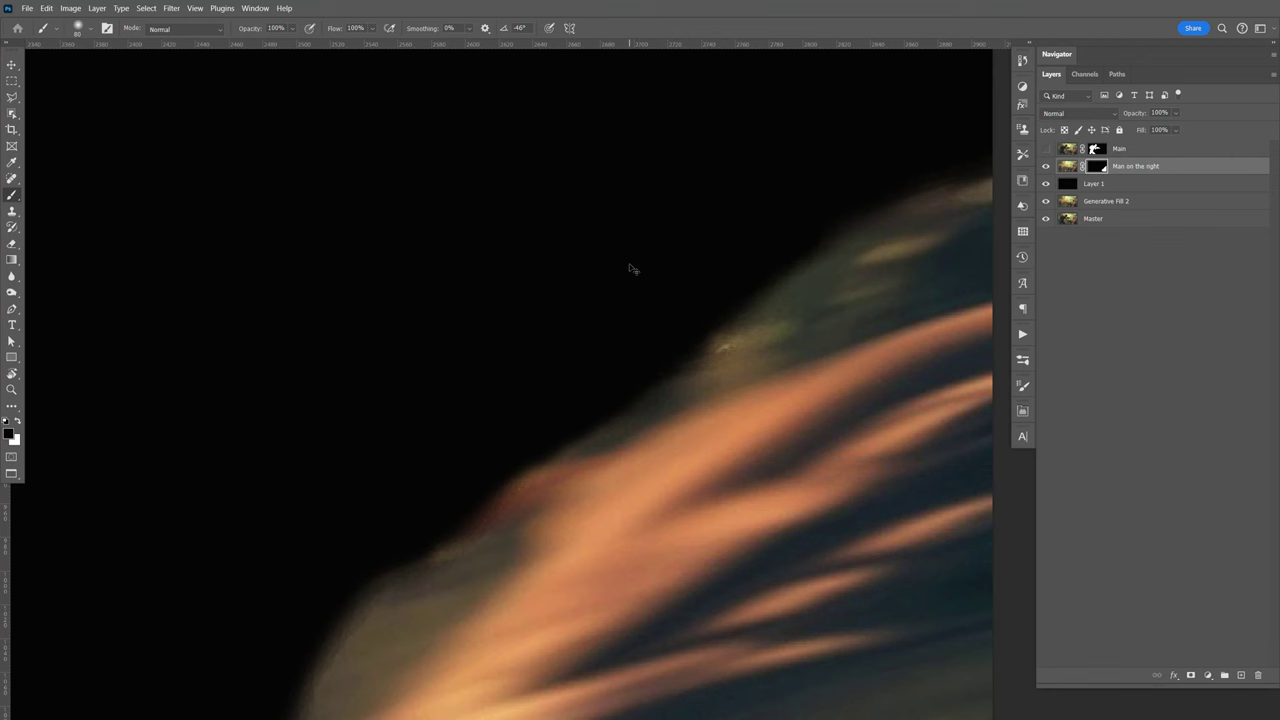
{"action": "key", "text": "ctrl+minus"}
{"action": "key", "text": "ctrl+minus"}
{"action": "left_click_drag", "start_coordinate": [583, 420], "coordinate": [572, 377]}
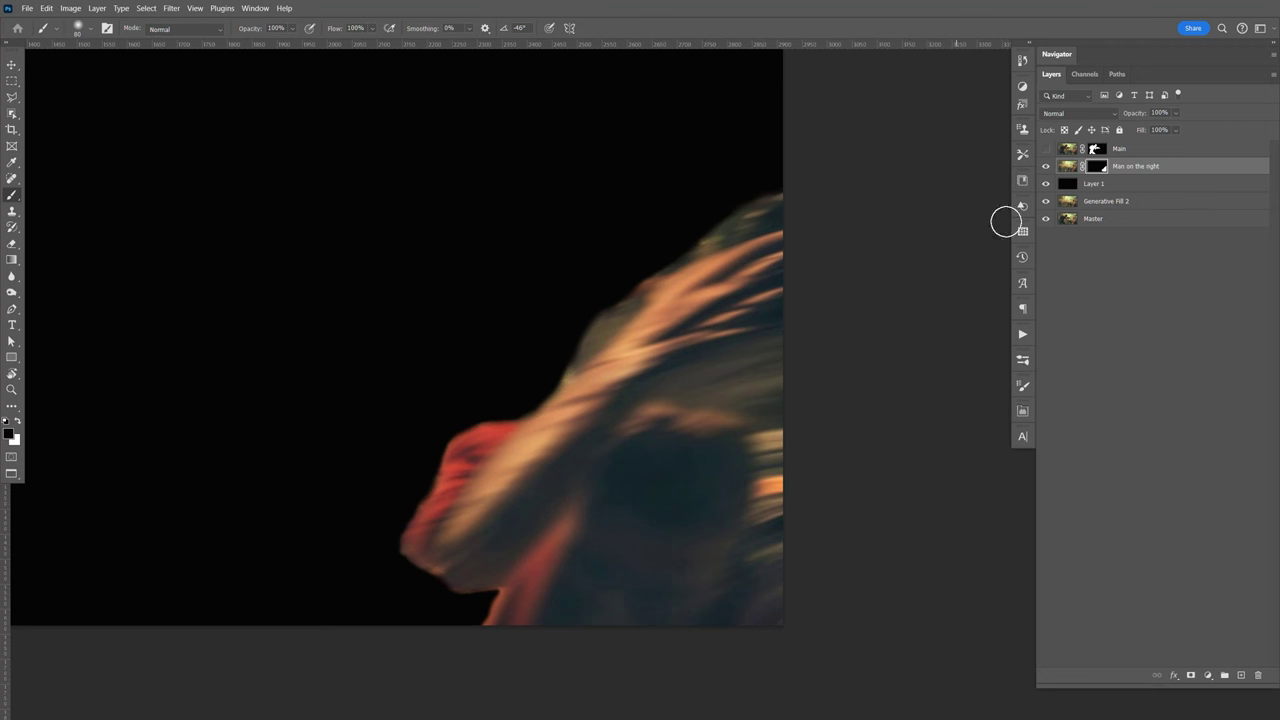
Hide Layer 1 to compare the masked man with the background, and save the document.
{"action": "left_click", "coordinate": [1046, 184]}
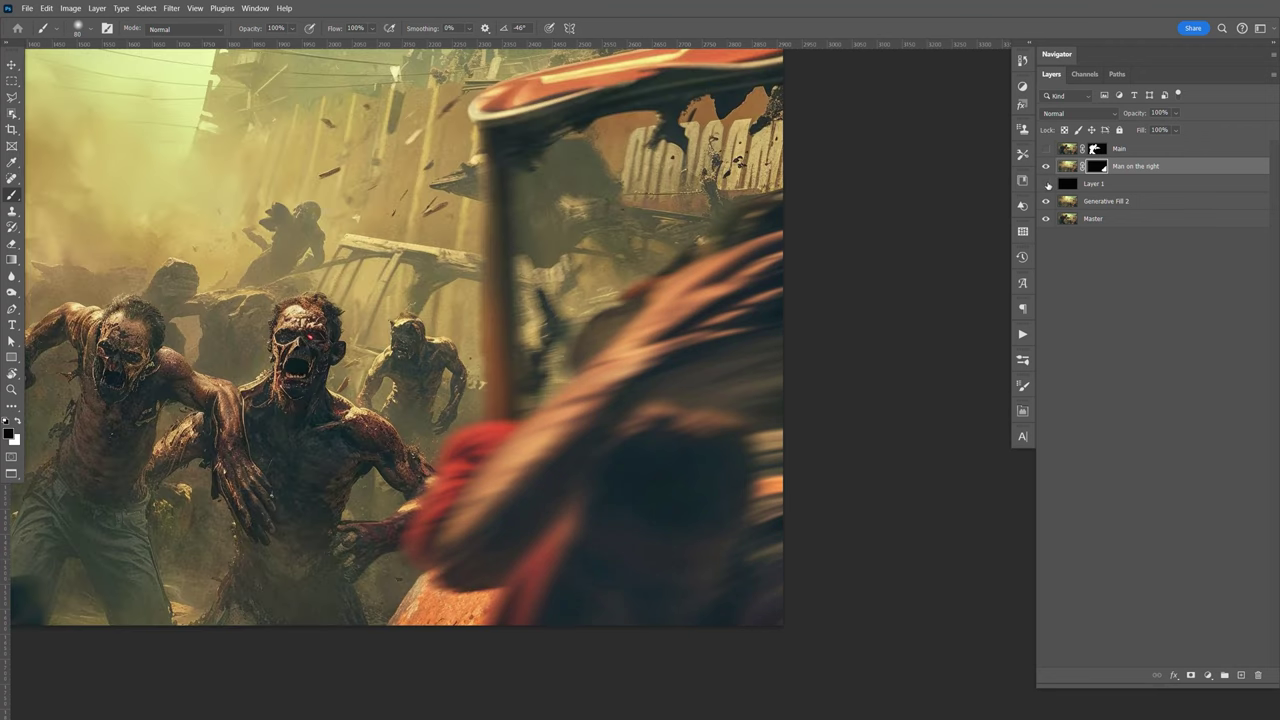
{"action": "left_click", "coordinate": [1046, 184]}
{"action": "left_click", "coordinate": [1046, 184]}
{"action": "key", "text": "ctrl+s"}
{"action": "key", "text": "space"}
{"action": "left_click_drag", "start_coordinate": [482, 332], "coordinate": [790, 350]}
{"action": "key", "text": "F9"}
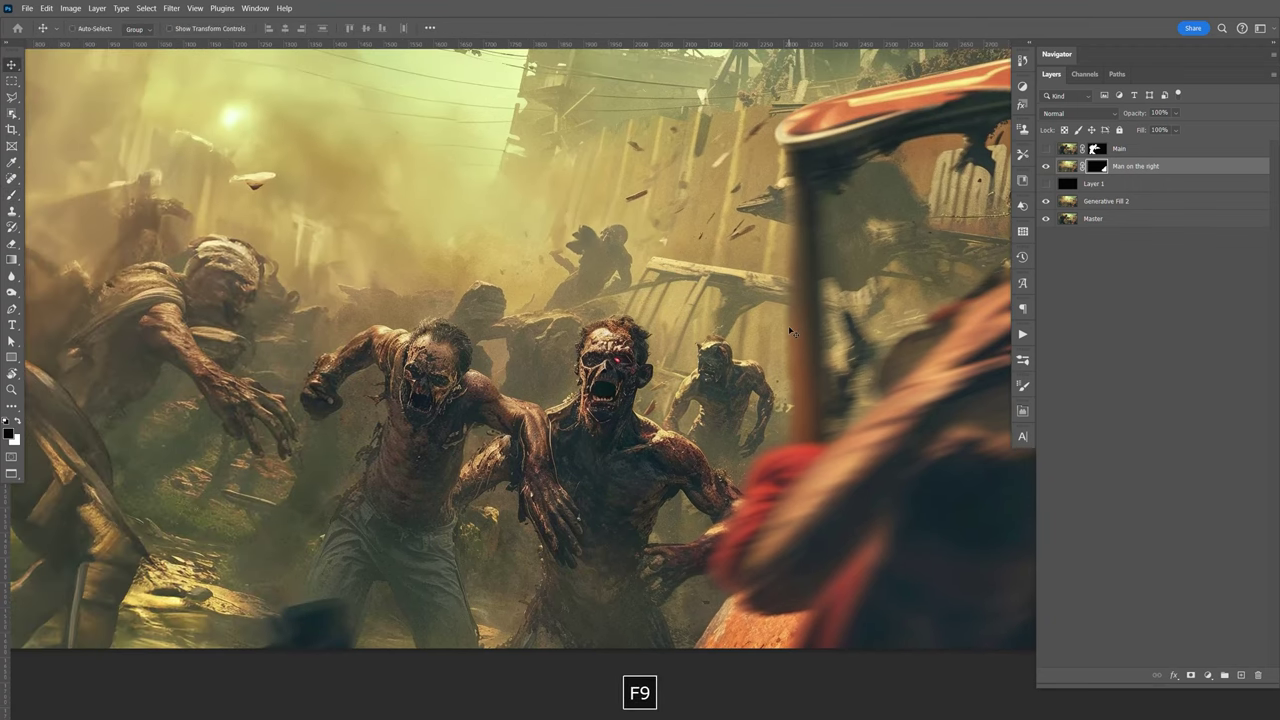
{"action": "key", "text": "ctrl+0"}
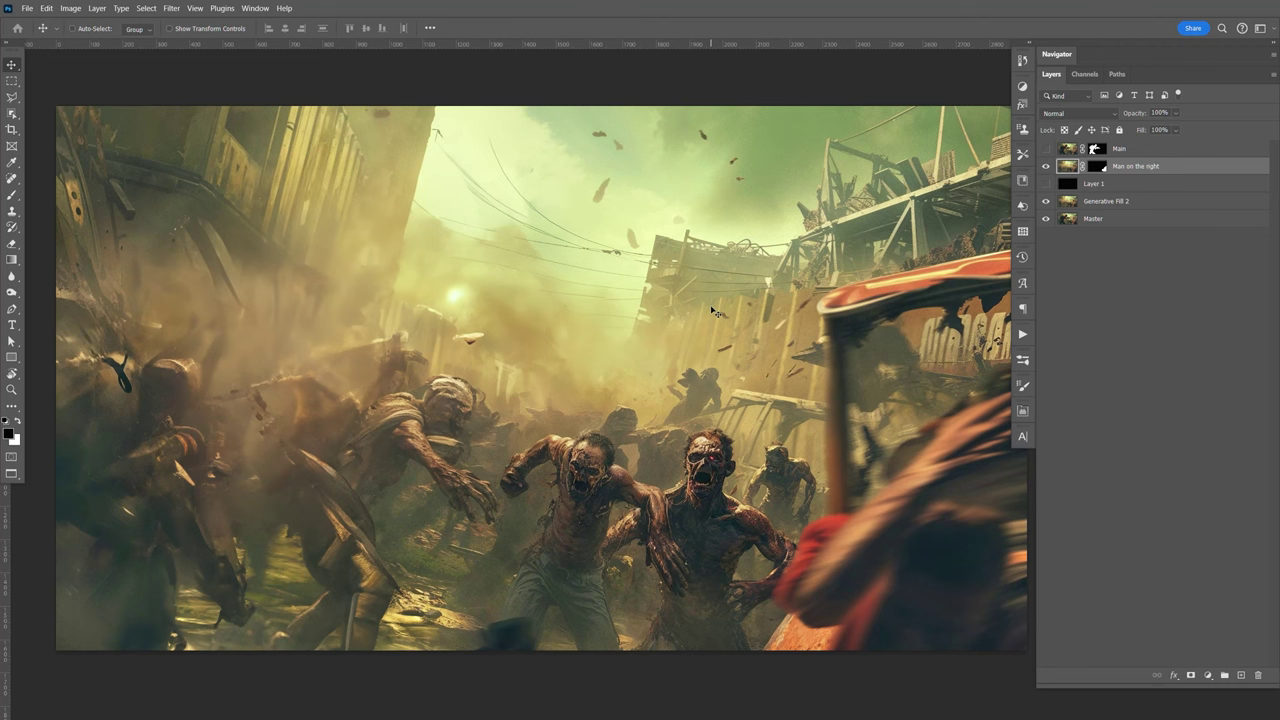
Hide the Man on the right layer and lasso the red vehicle and foreground man on the Generative Fill 2 layer.
{"action": "key", "text": "space"}
{"action": "left_click_drag", "start_coordinate": [856, 437], "coordinate": [783, 435]}
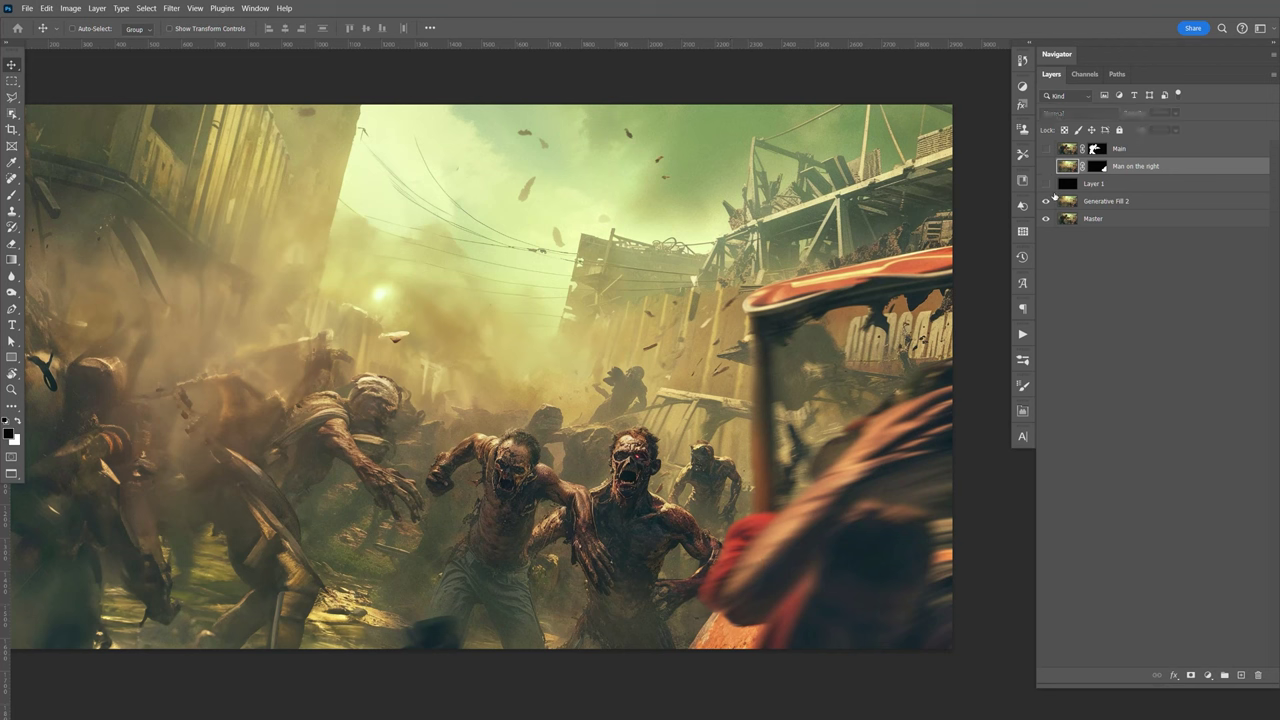
{"action": "left_click", "coordinate": [1120, 202]}
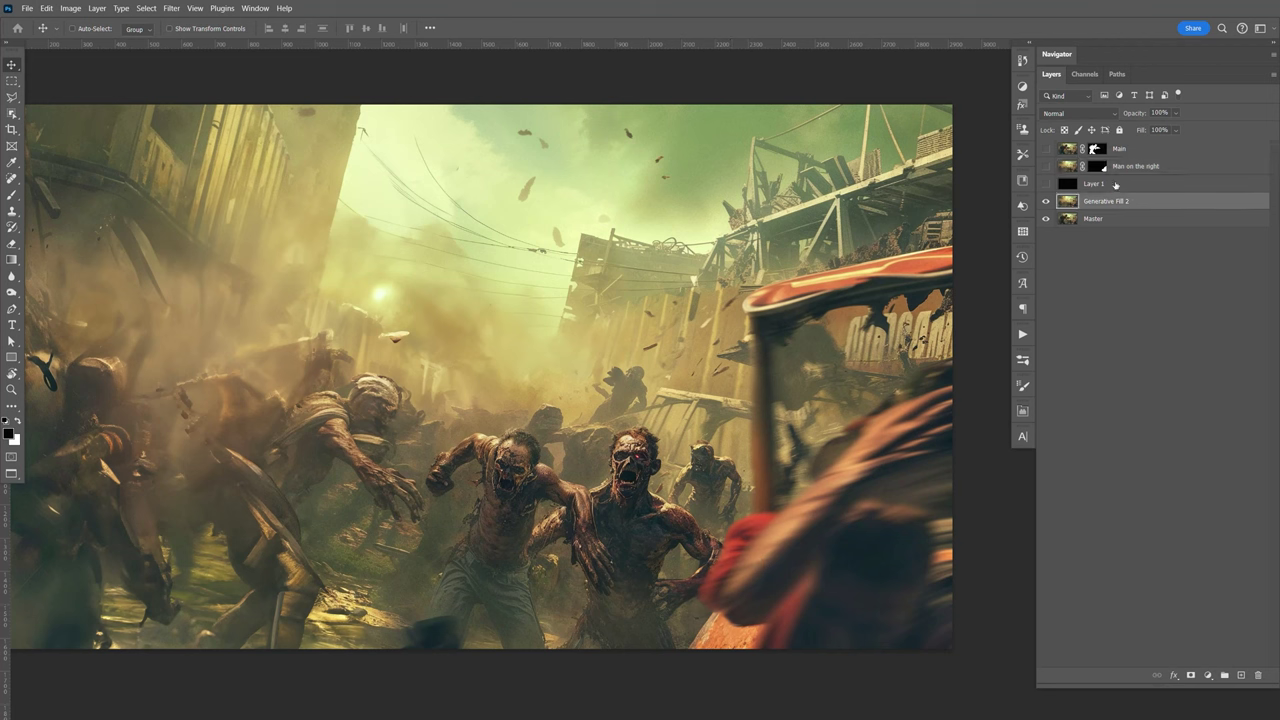
{"action": "key", "text": "l"}
{"action": "left_click_drag", "start_coordinate": [663, 703], "coordinate": [680, 660]}
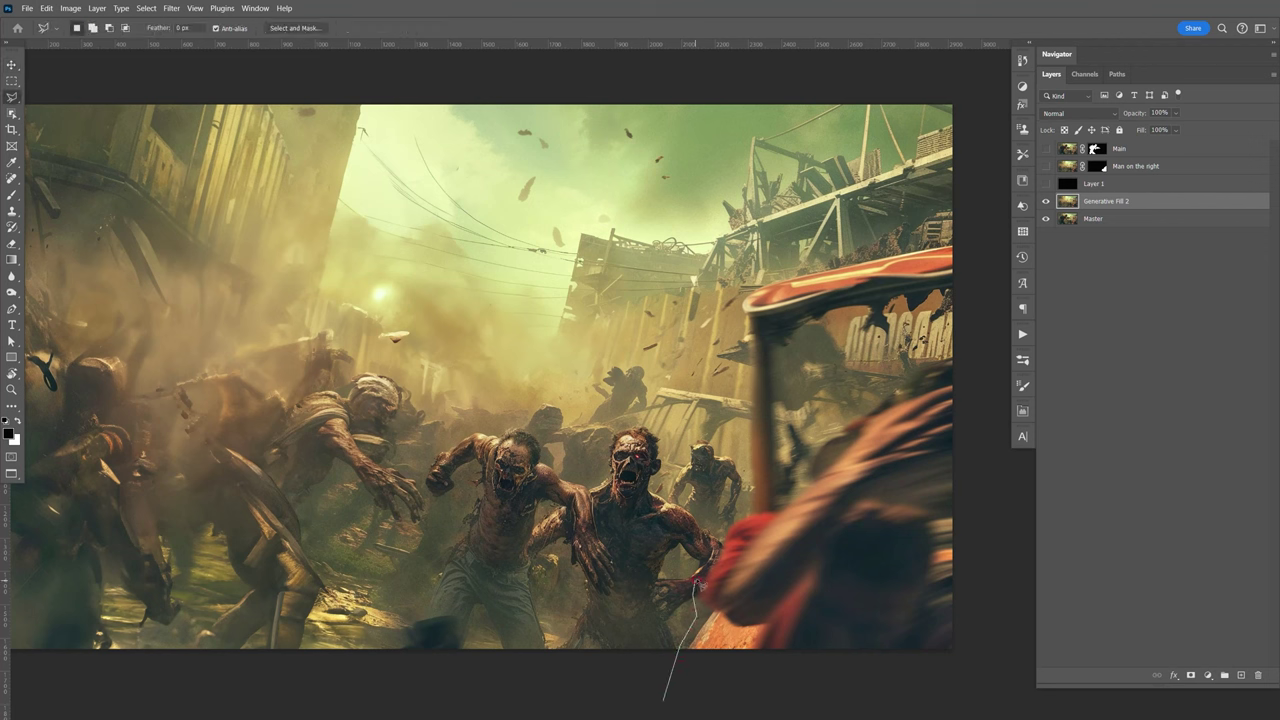
{"action": "mouse_move", "coordinate": [737, 312]}
{"action": "left_mouse_down"}
{"action": "mouse_move", "coordinate": [753, 268]}
{"action": "mouse_move", "coordinate": [974, 206]}
{"action": "mouse_move", "coordinate": [1006, 628]}
{"action": "mouse_move", "coordinate": [1004, 672]}
{"action": "mouse_move", "coordinate": [744, 703]}
{"action": "left_mouse_up"}
Run Generative Fill on the selected vehicle and man with an empty prompt.
{"action": "left_click", "coordinate": [46, 8]}
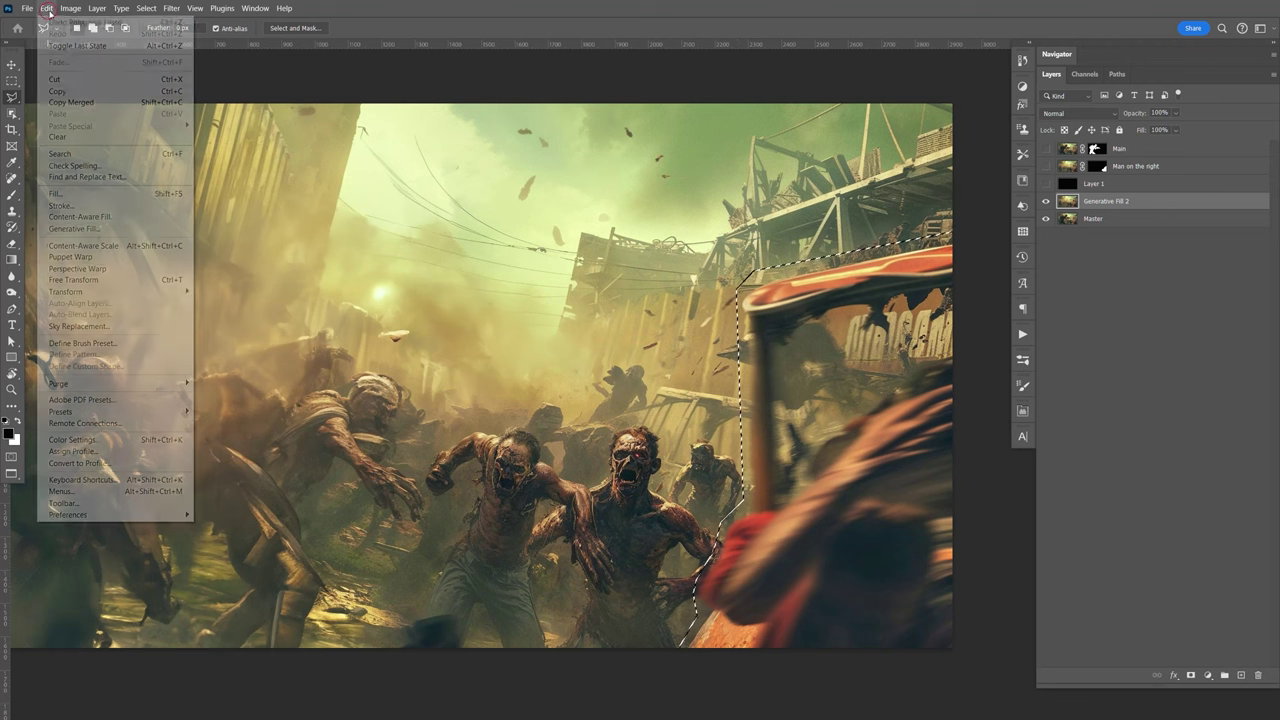
{"action": "left_click", "coordinate": [74, 229]}
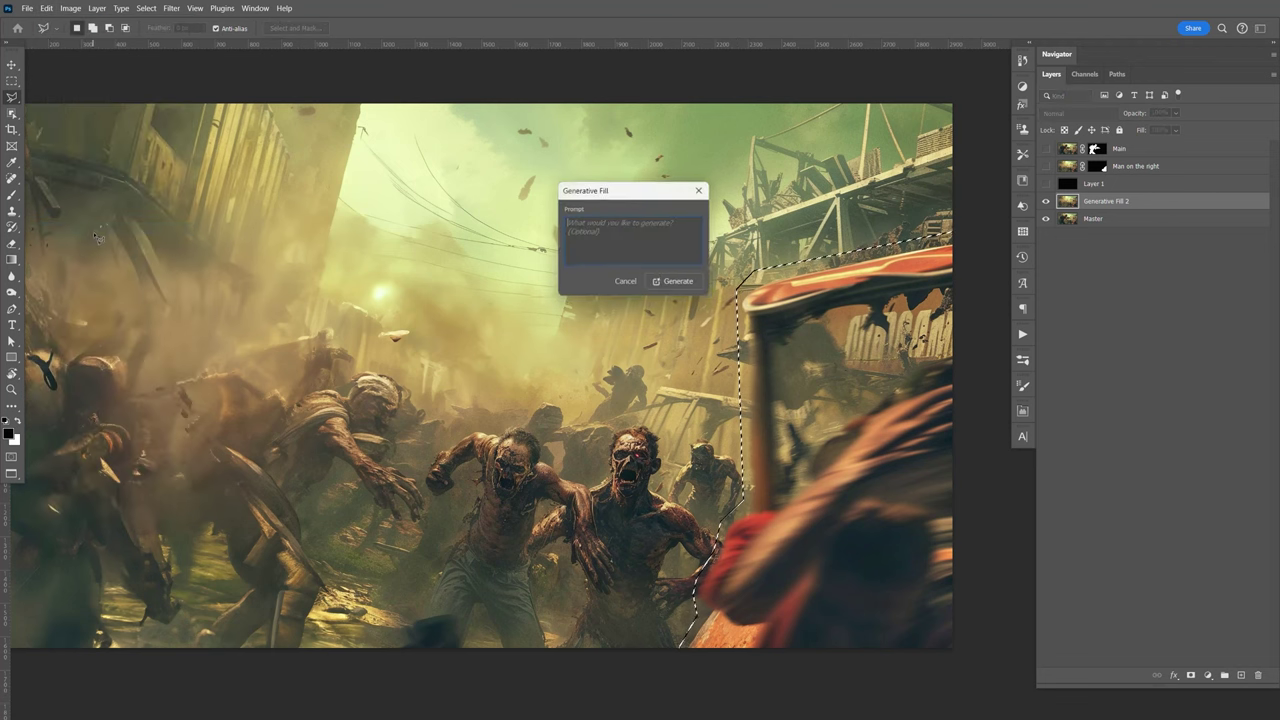
{"action": "left_click", "coordinate": [680, 283]}
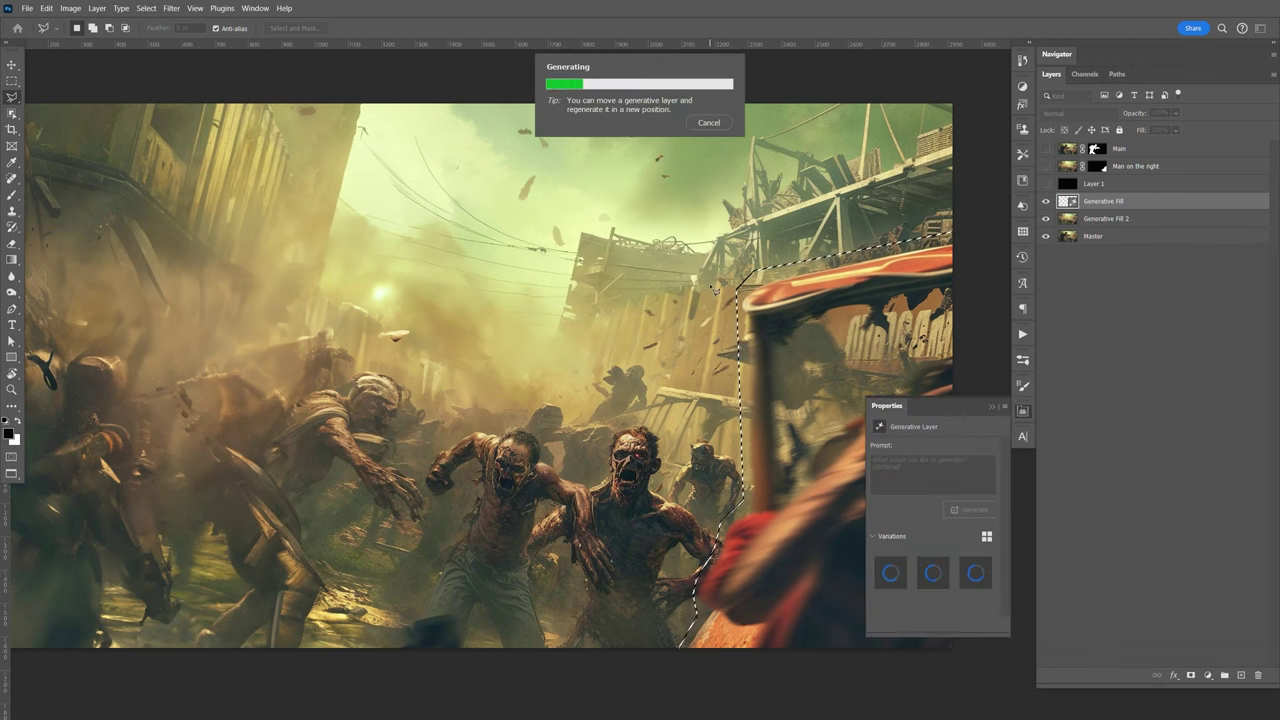
{"action": "key", "text": "F9"}
Compare the three generated background variations and keep the first one.
{"action": "key", "text": "space"}
{"action": "left_click_drag", "start_coordinate": [748, 425], "coordinate": [609, 413]}
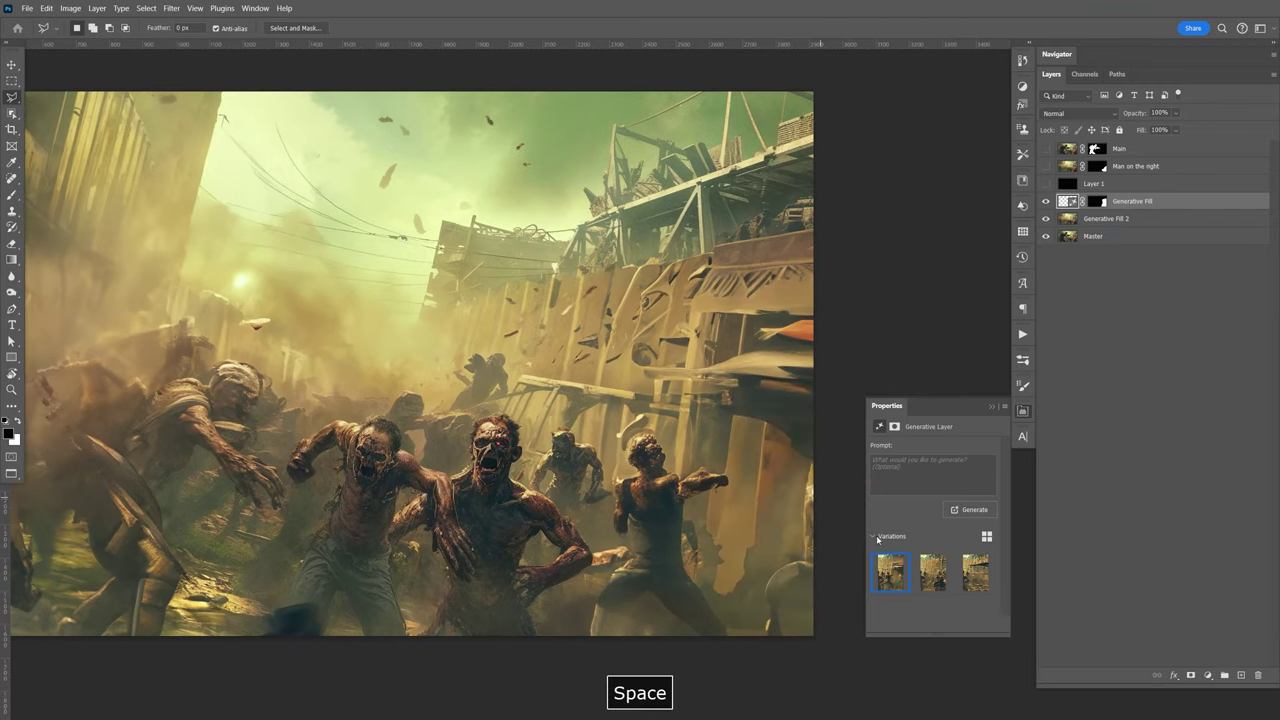
{"action": "left_click", "coordinate": [933, 574]}
{"action": "left_click", "coordinate": [975, 580]}
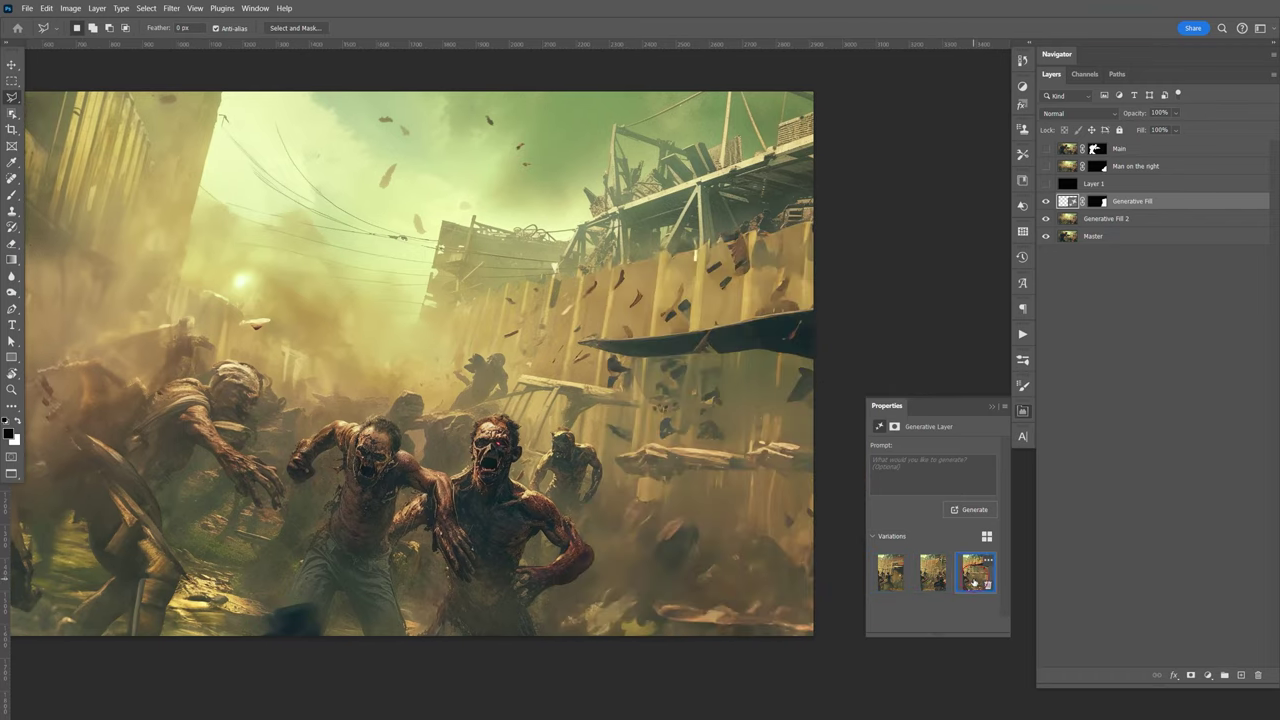
{"action": "left_click", "coordinate": [891, 578]}
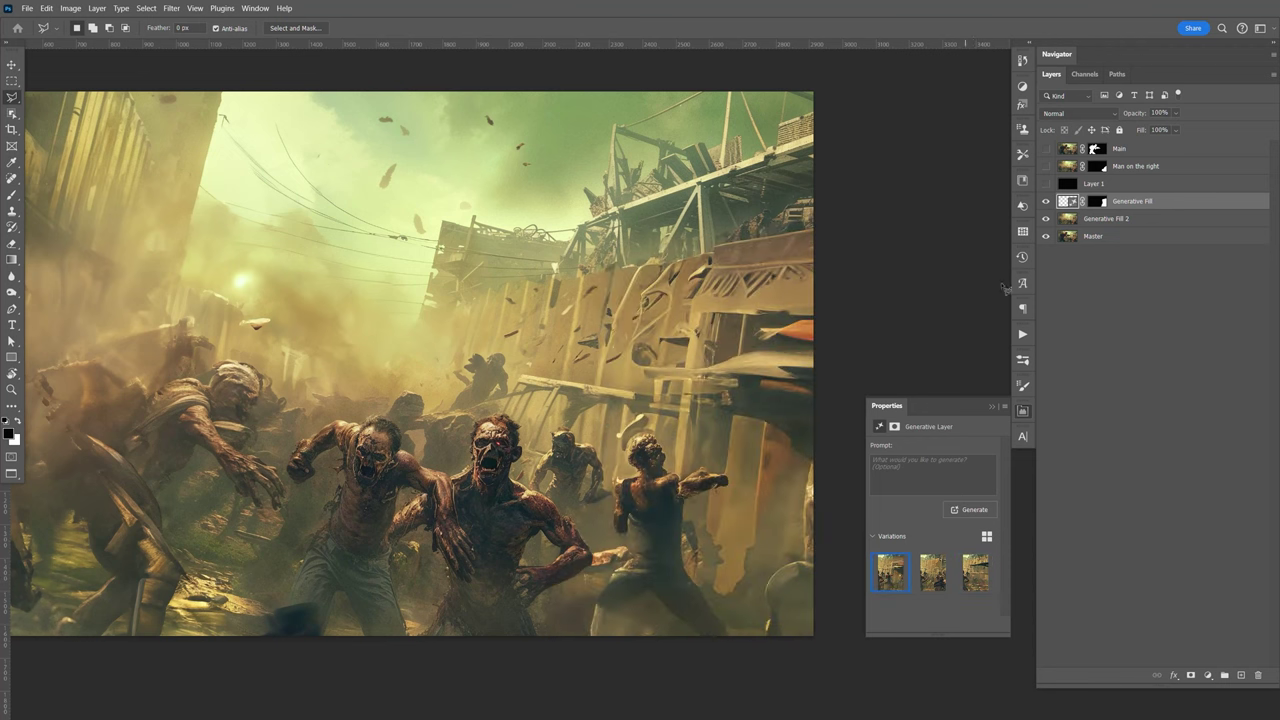
Show the Man on the right layer and toggle the Generative Fill layer's visibility to compare the backgrounds.
{"action": "left_click", "coordinate": [1046, 167]}
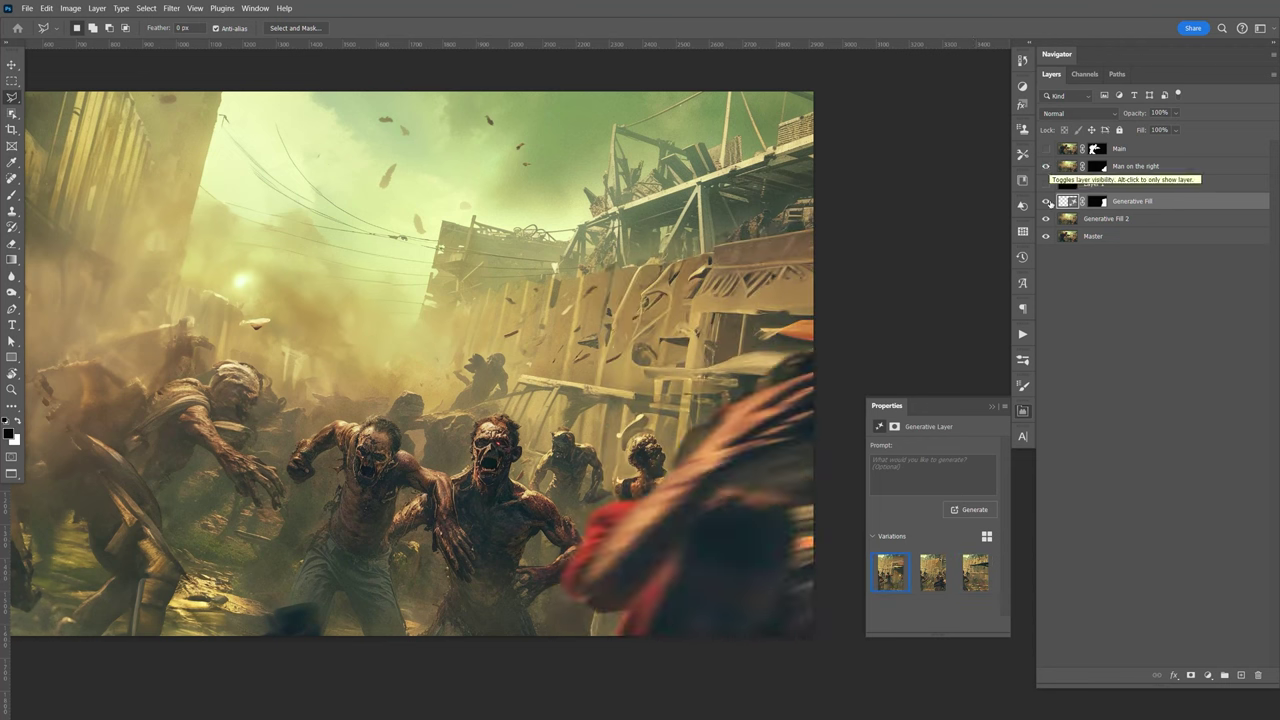
{"action": "left_click", "coordinate": [1046, 201]}
{"action": "left_click", "coordinate": [1047, 202]}
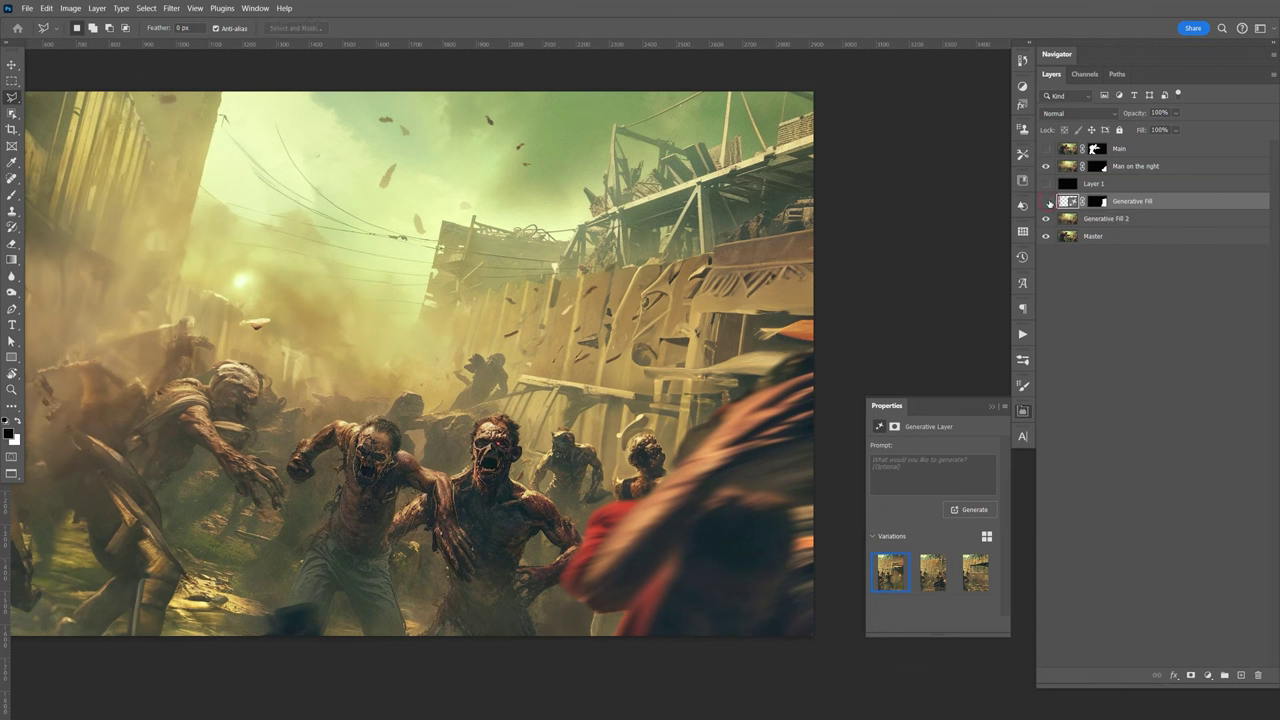
{"action": "left_click", "coordinate": [1047, 202]}
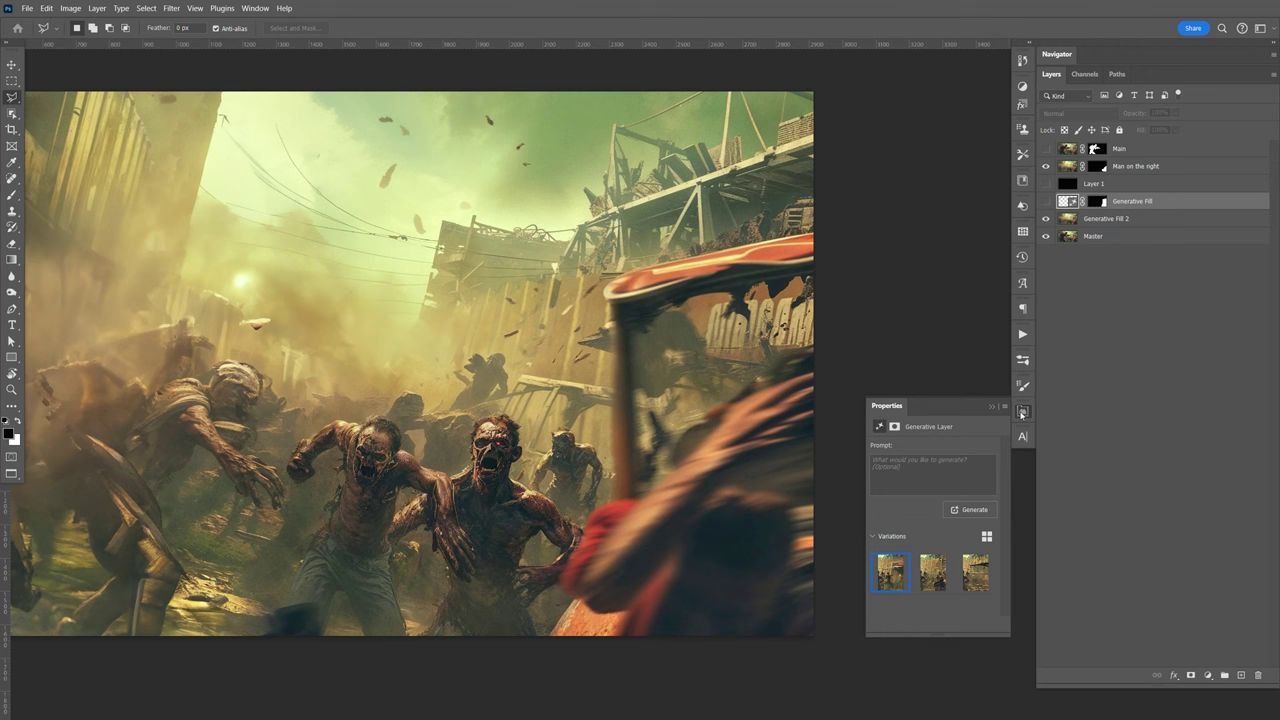
Hide the Man on the right layer and delete the rejected Generative Fill layer above Generative Fill 2.
{"action": "left_click", "coordinate": [1021, 412]}
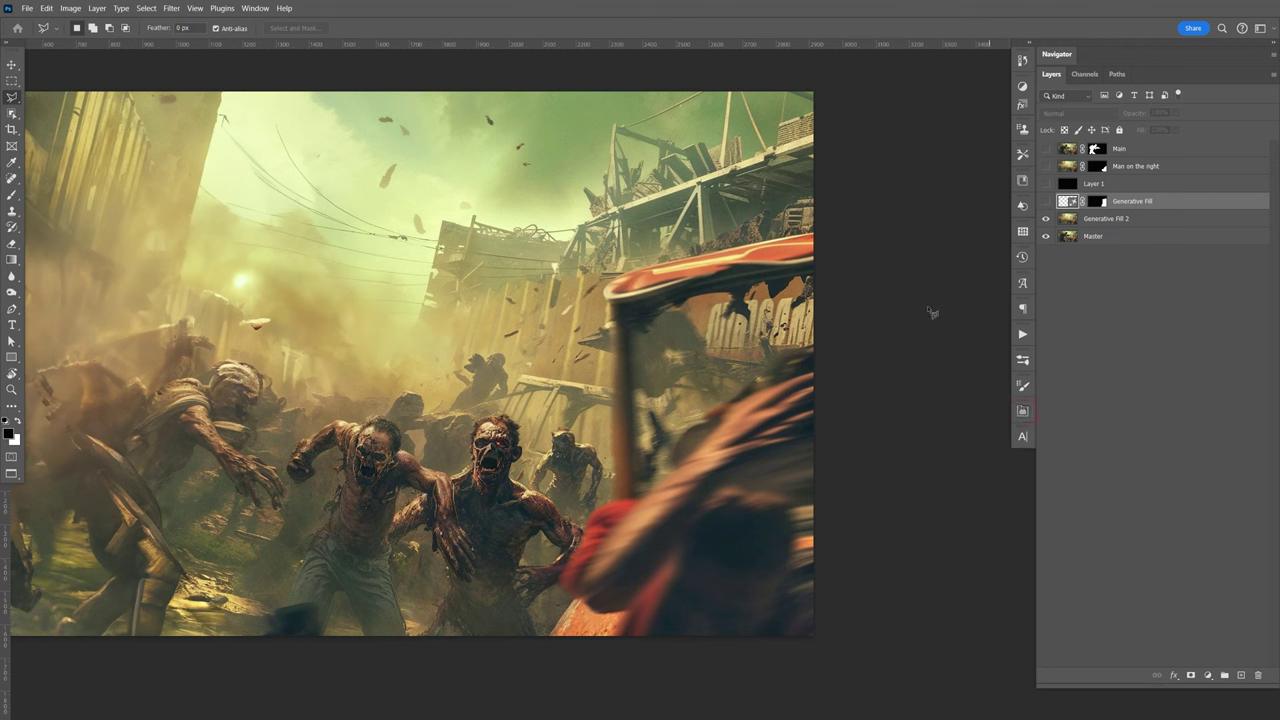
{"action": "left_click", "coordinate": [1046, 201]}
{"action": "left_click", "coordinate": [1046, 201]}
{"action": "key", "text": "Delete"}
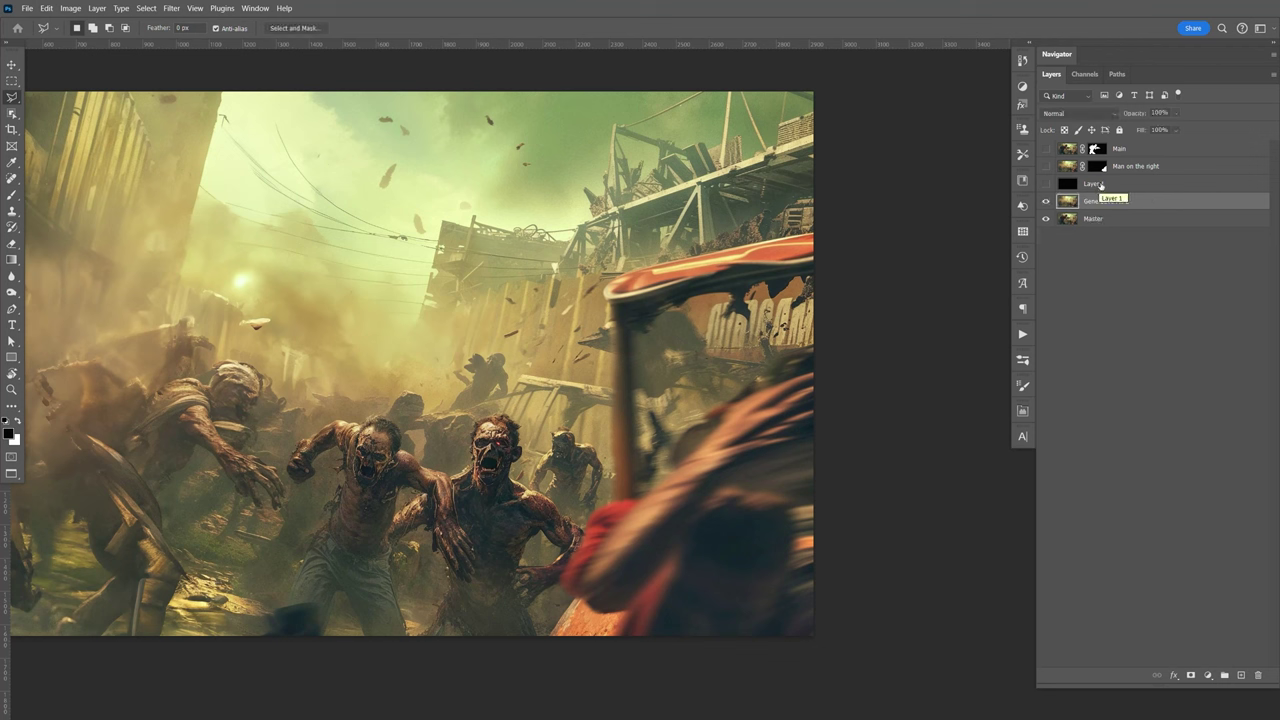
Add a layer above Generative Fill 2, lasso around the red vehicle and foreground man, fill the area with black and deselect.
{"action": "left_click", "coordinate": [1241, 676]}
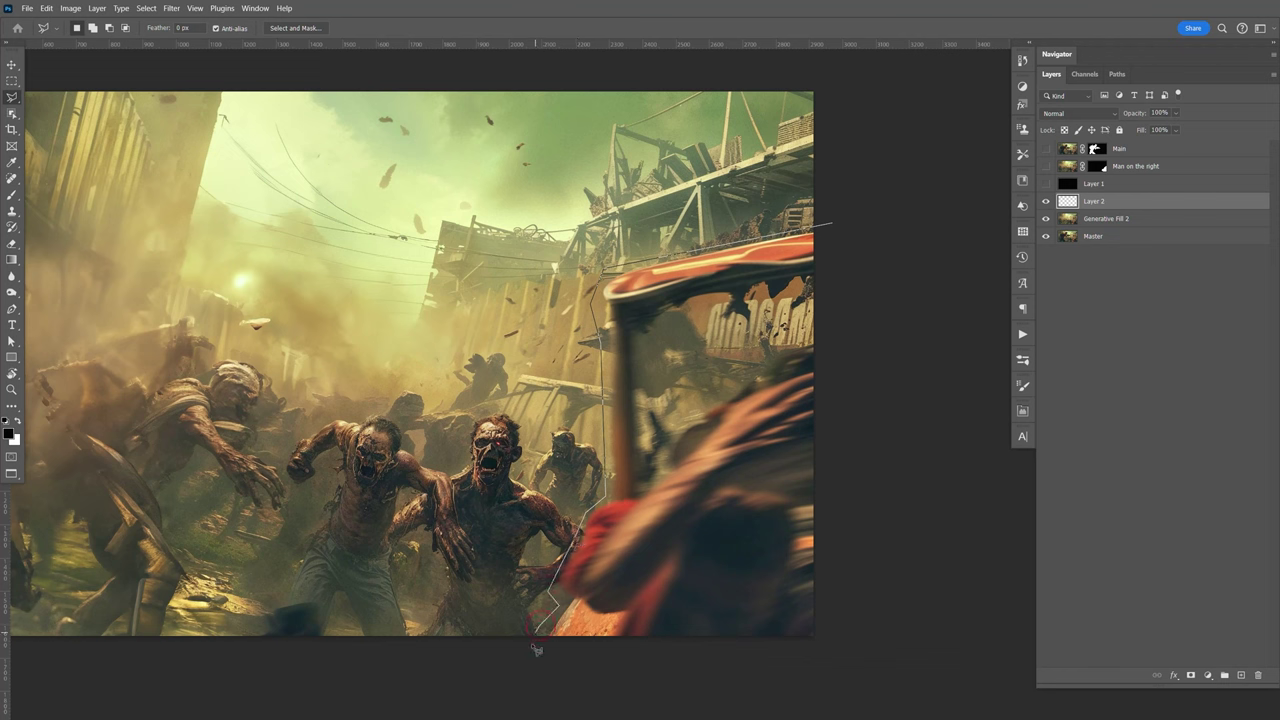
{"action": "left_click", "coordinate": [632, 677]}
{"action": "left_click", "coordinate": [910, 652]}
{"action": "left_click", "coordinate": [910, 362]}
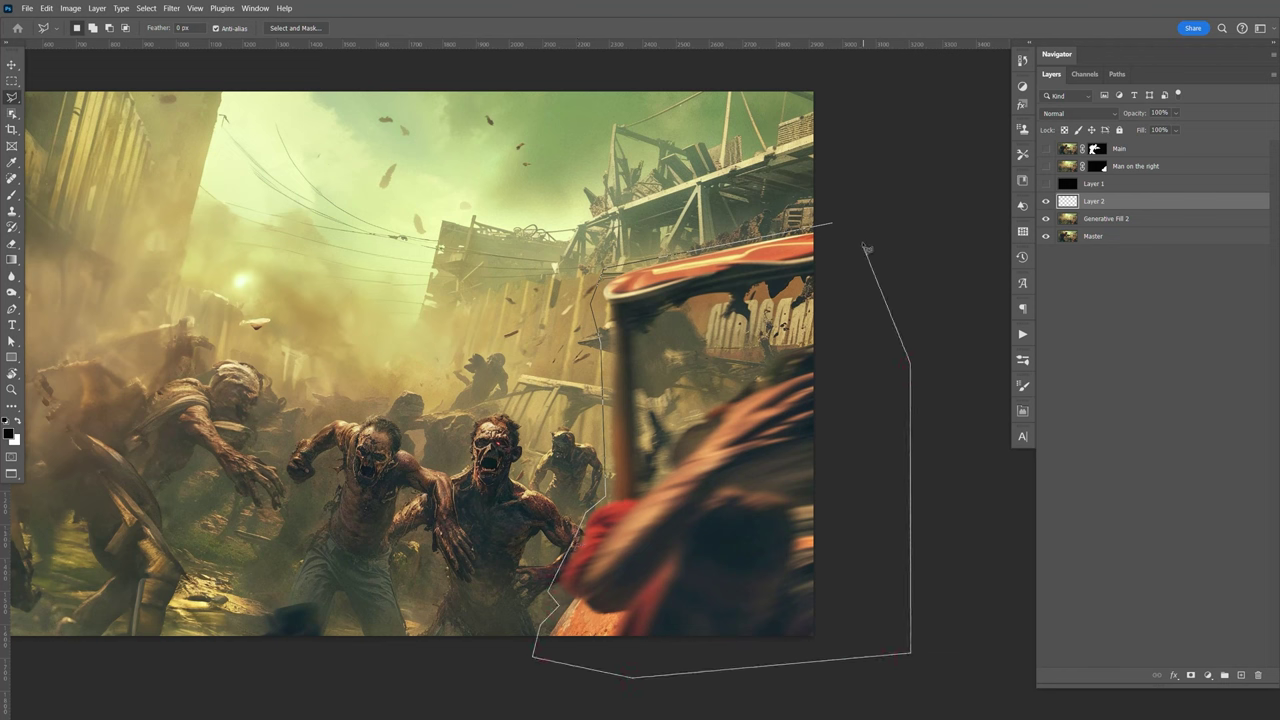
{"action": "left_click", "coordinate": [863, 241]}
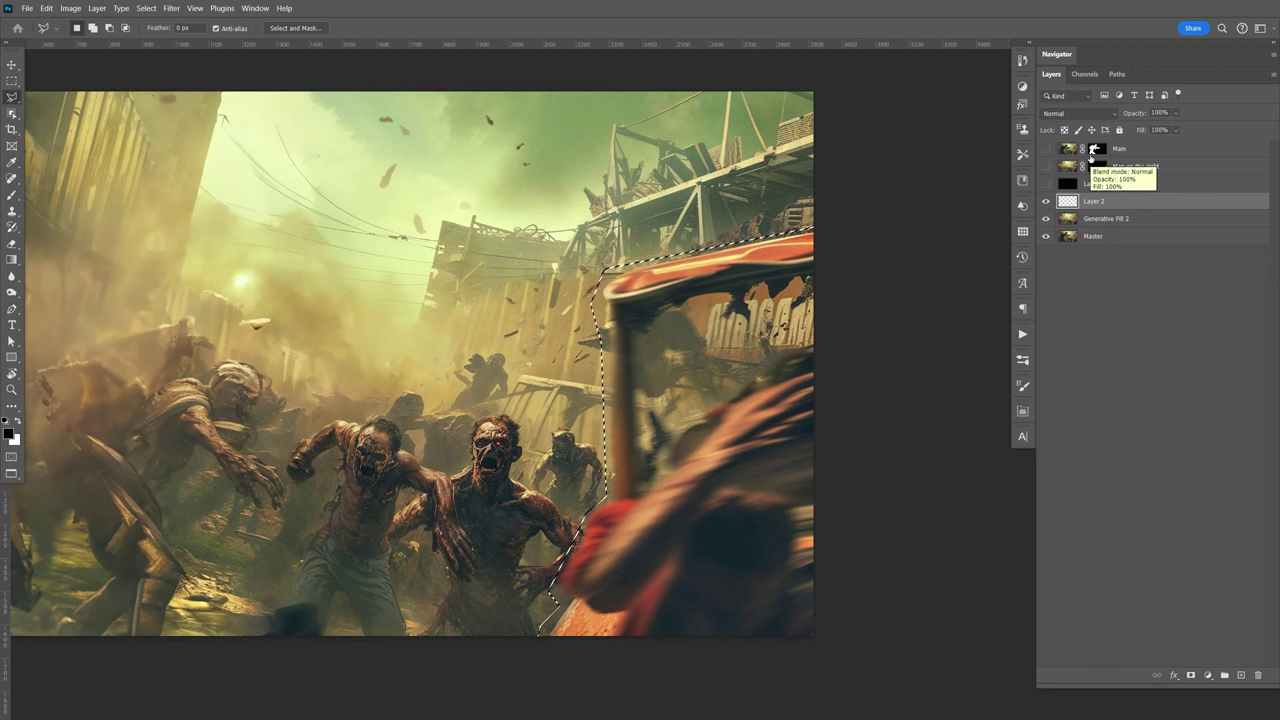
{"action": "key", "text": "alt+BackSpace"}
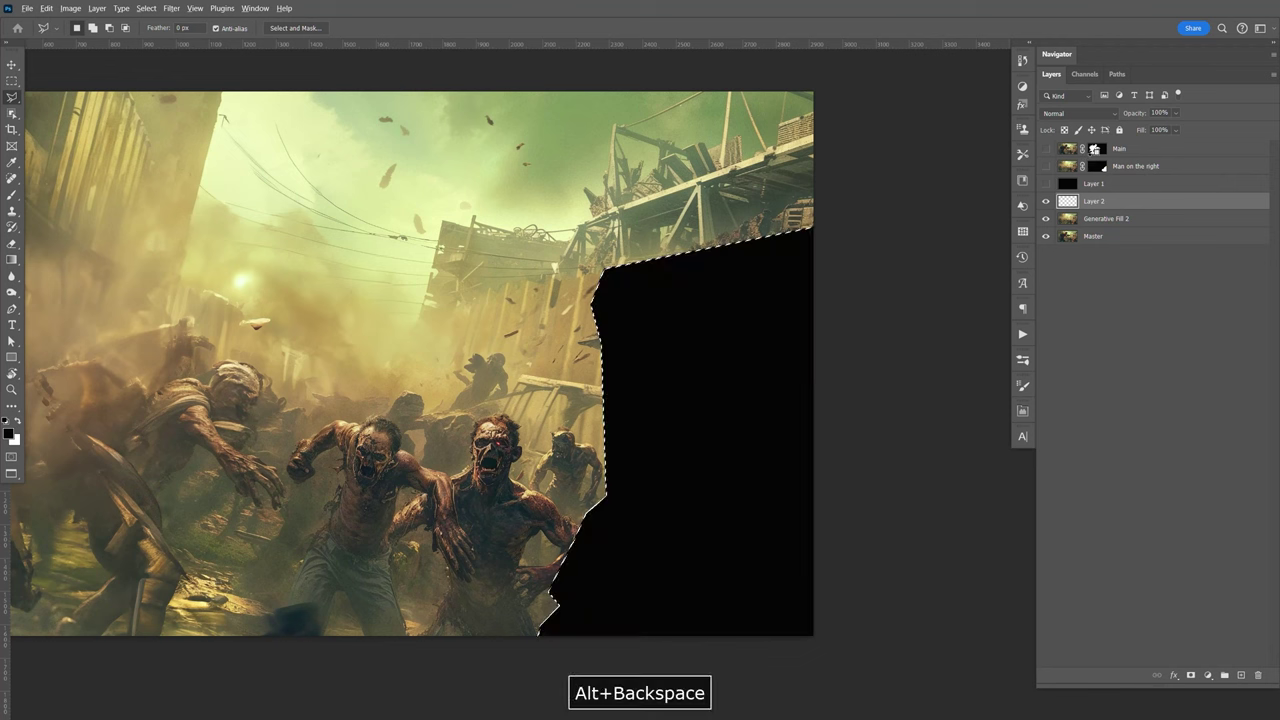
{"action": "key", "text": "ctrl+d"}
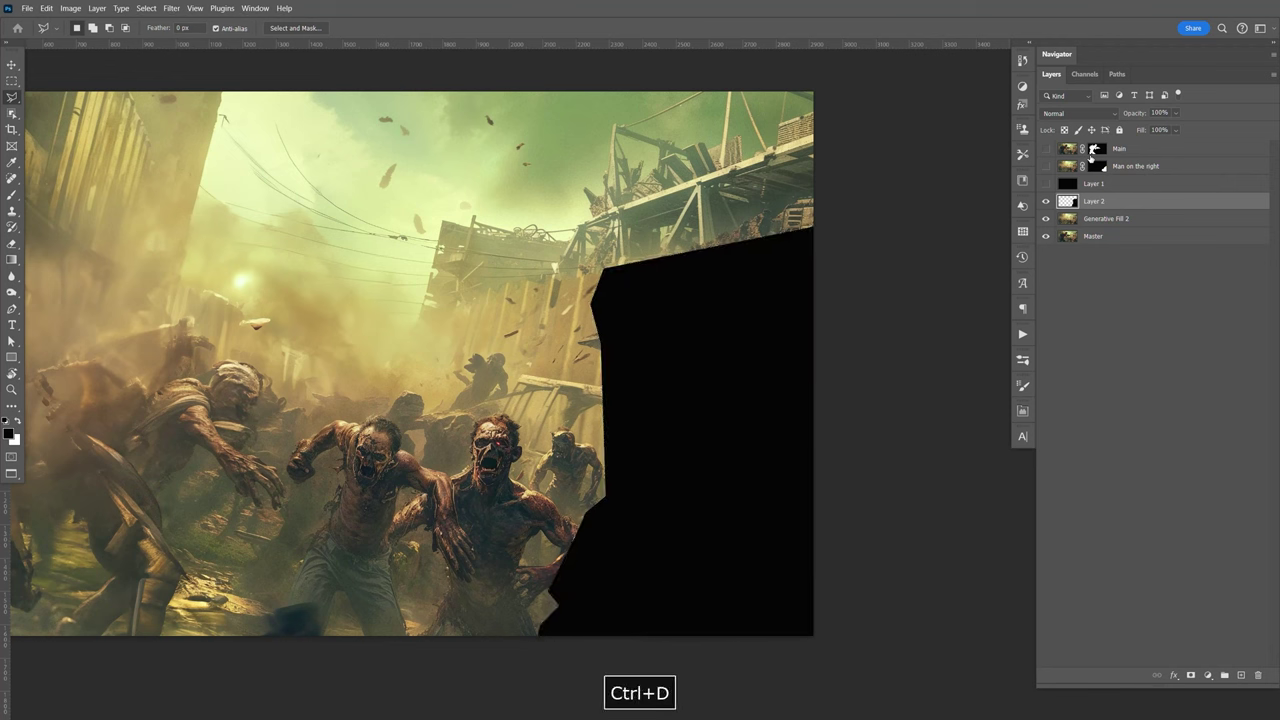
Lasso the open area beneath the vehicle's roof, clear it from the black shape on Layer 2 and deselect.
{"action": "left_click", "coordinate": [1046, 202]}
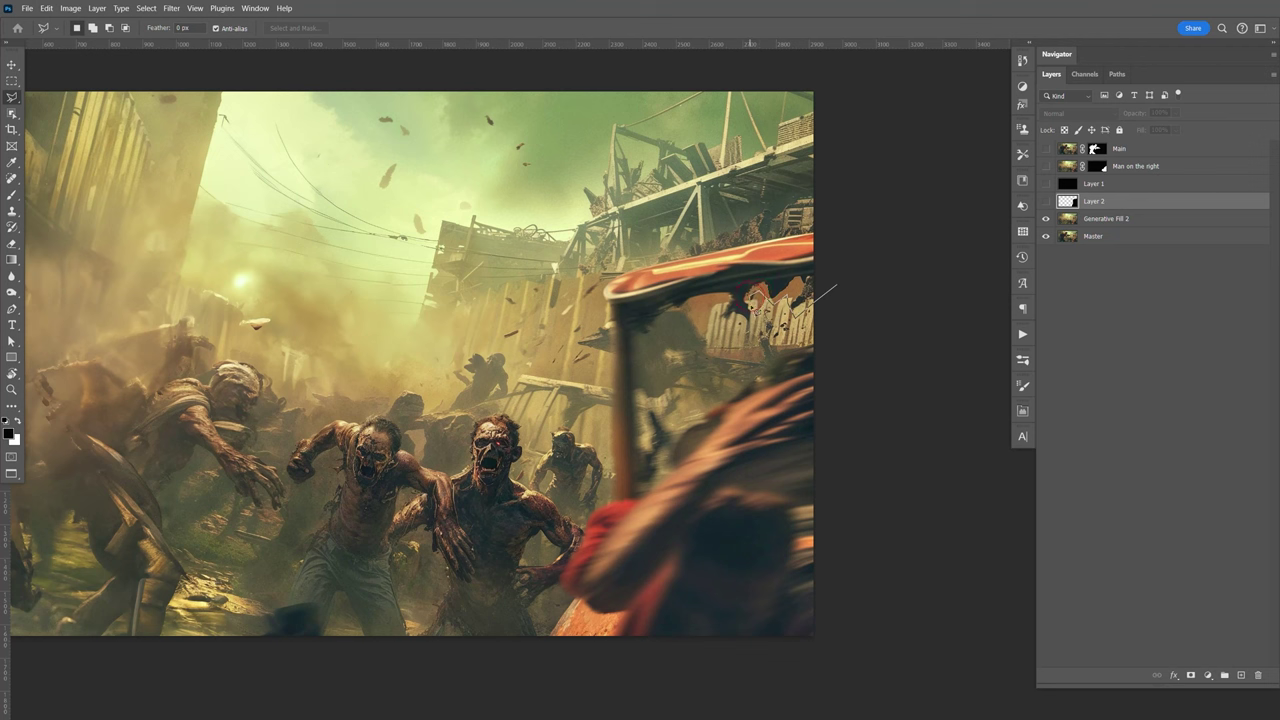
{"action": "left_click", "coordinate": [742, 316]}
{"action": "left_click", "coordinate": [722, 322]}
{"action": "left_click", "coordinate": [708, 302]}
{"action": "left_click", "coordinate": [688, 316]}
{"action": "left_click", "coordinate": [645, 478]}
{"action": "left_click", "coordinate": [860, 322]}
{"action": "double_click", "coordinate": [843, 292]}
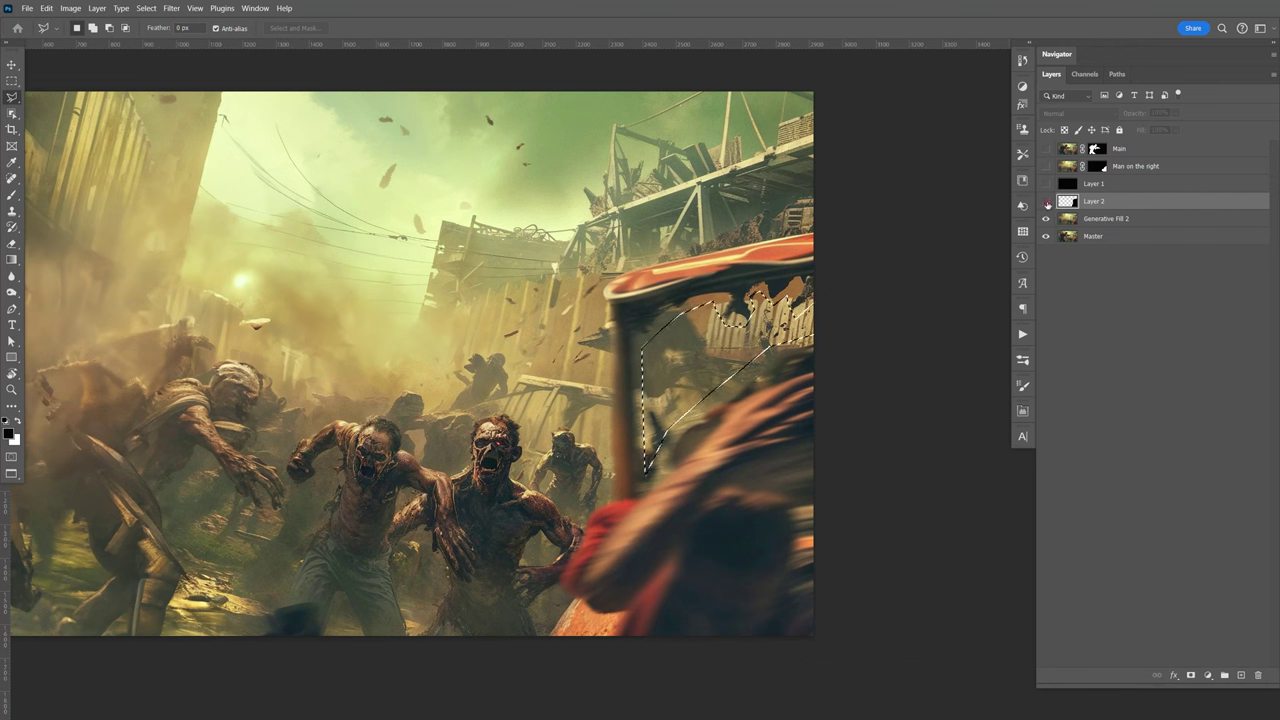
{"action": "left_click", "coordinate": [1046, 201]}
{"action": "key", "text": "Delete"}
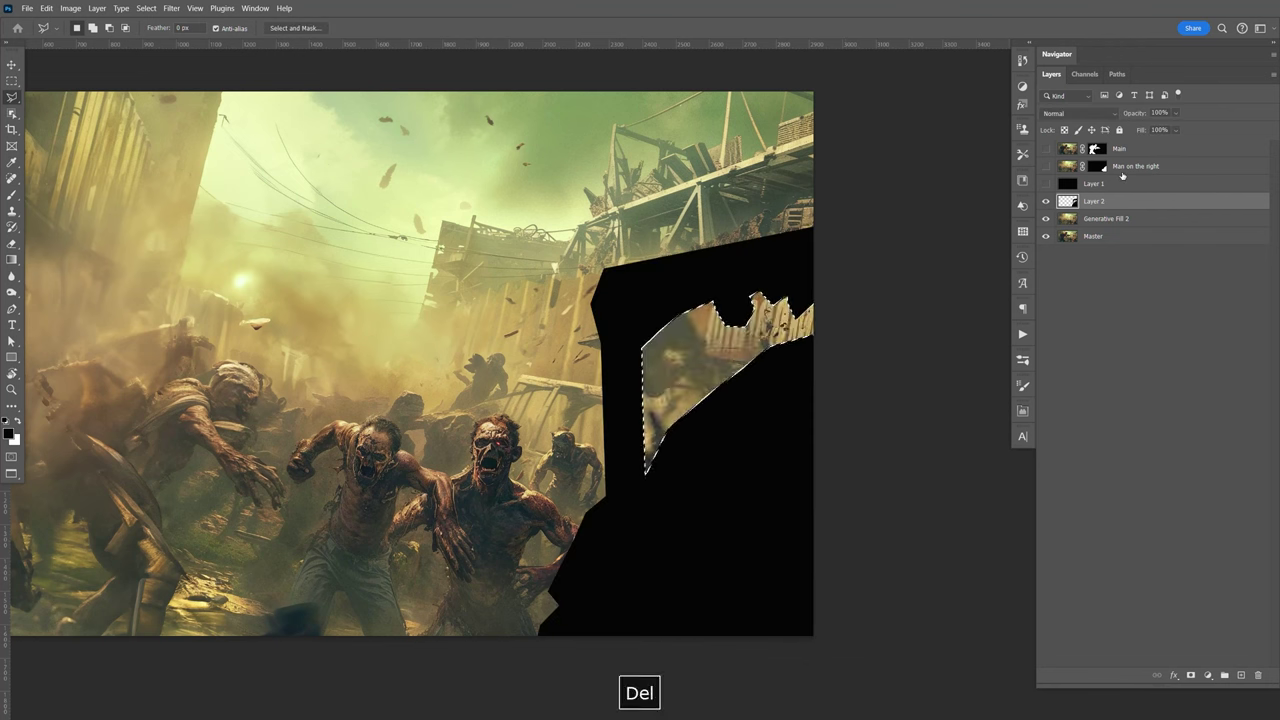
{"action": "key", "text": "ctrl+d"}
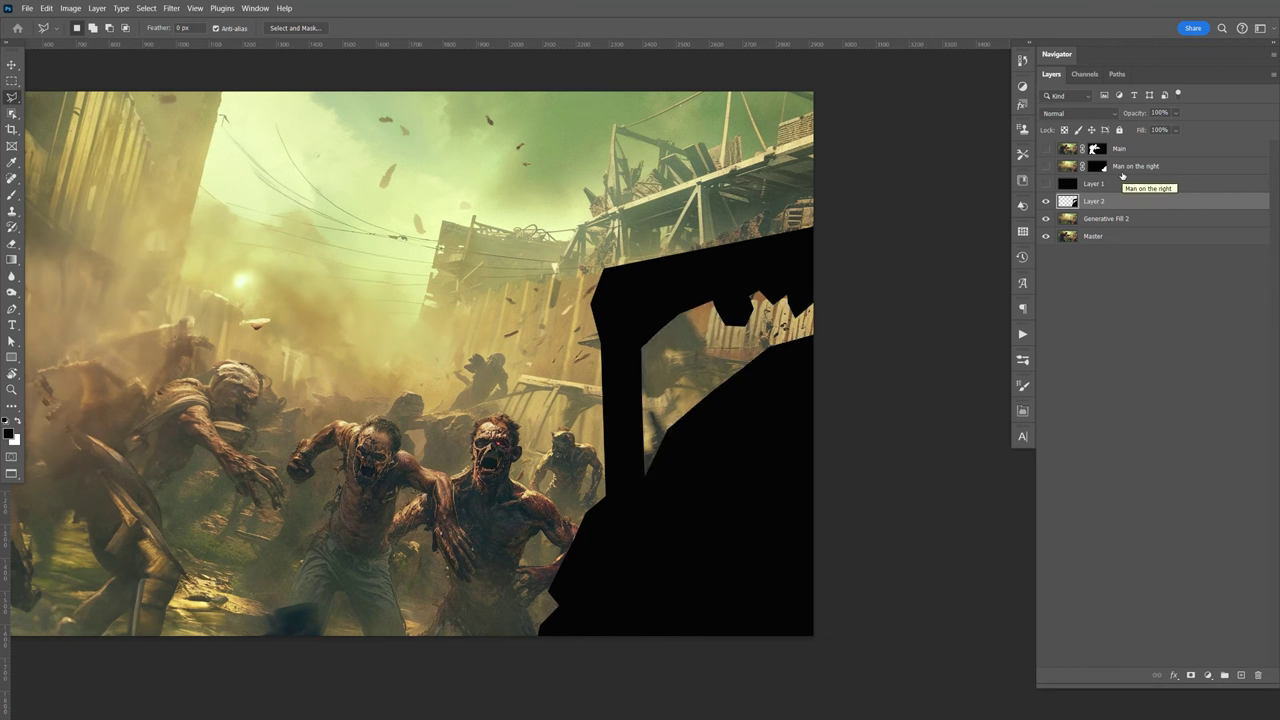
Load Layer 2's shape as a selection, hide that layer and run Generative Fill on Generative Fill 2 with an empty prompt.
{"action": "left_click", "coordinate": [1068, 201], "text": "ctrl"}
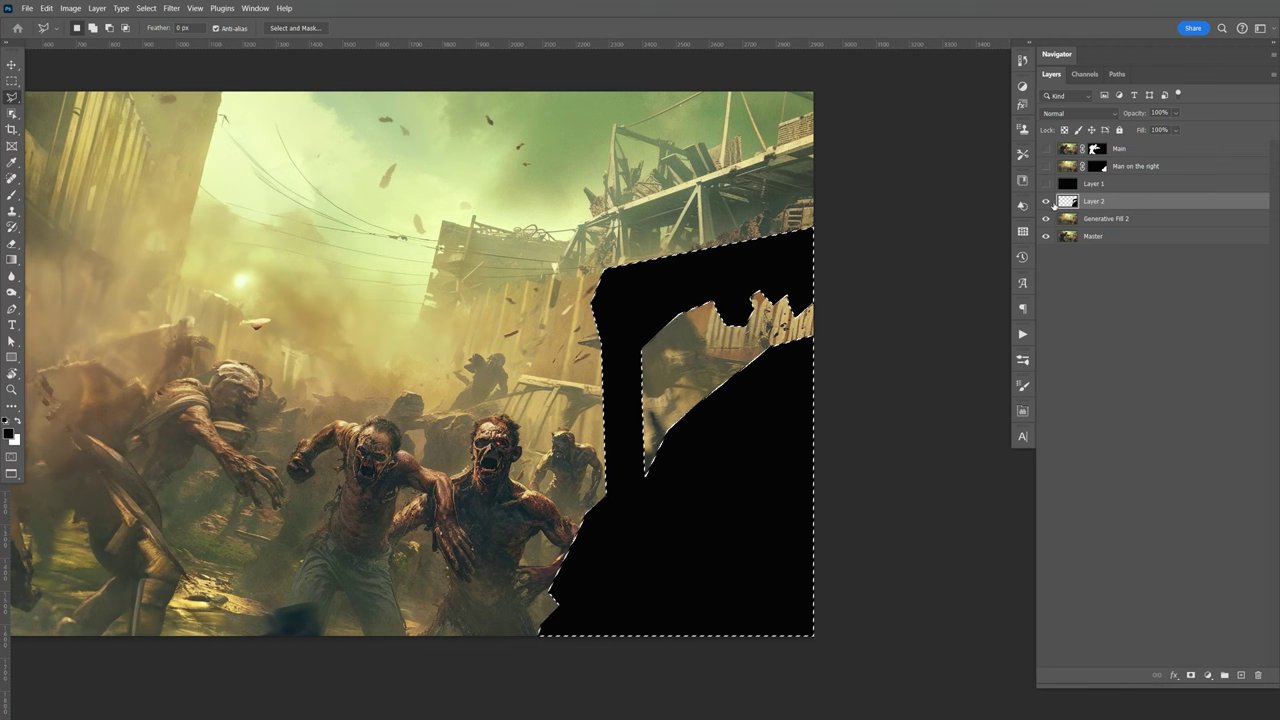
{"action": "left_click", "coordinate": [1046, 201]}
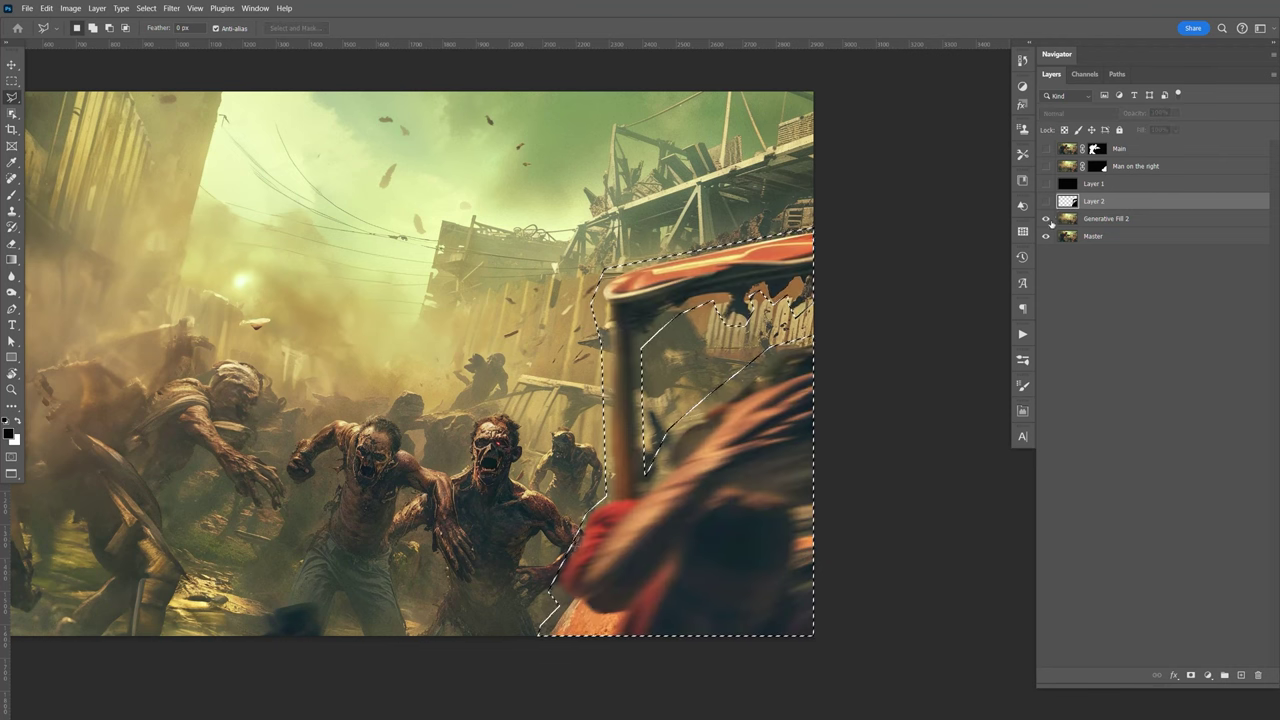
{"action": "left_click", "coordinate": [1120, 219]}
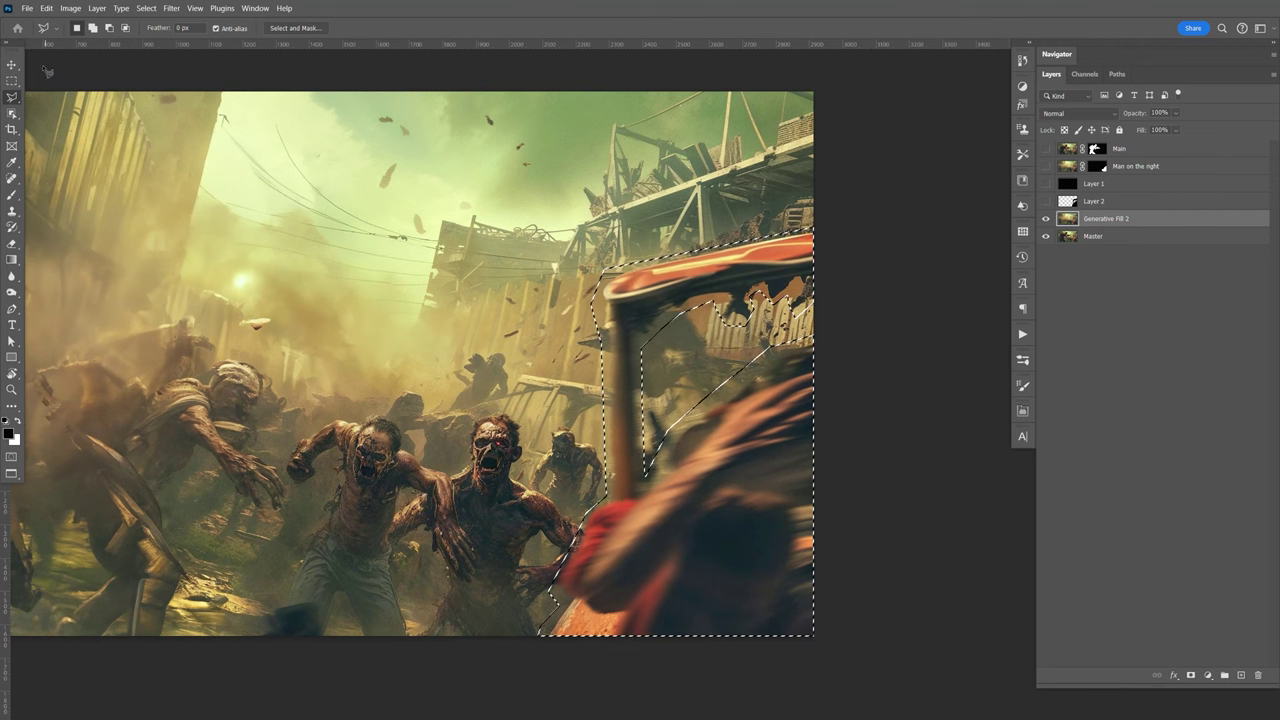
{"action": "left_click", "coordinate": [46, 8]}
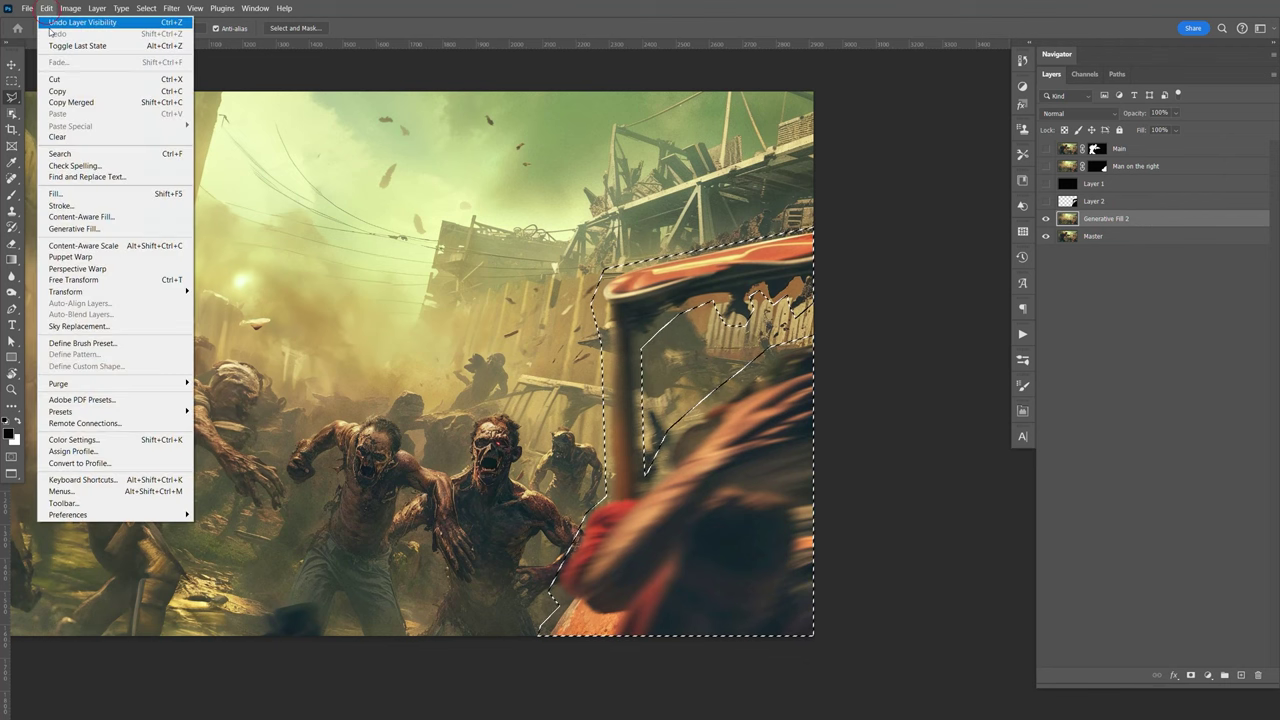
{"action": "left_click", "coordinate": [102, 229]}
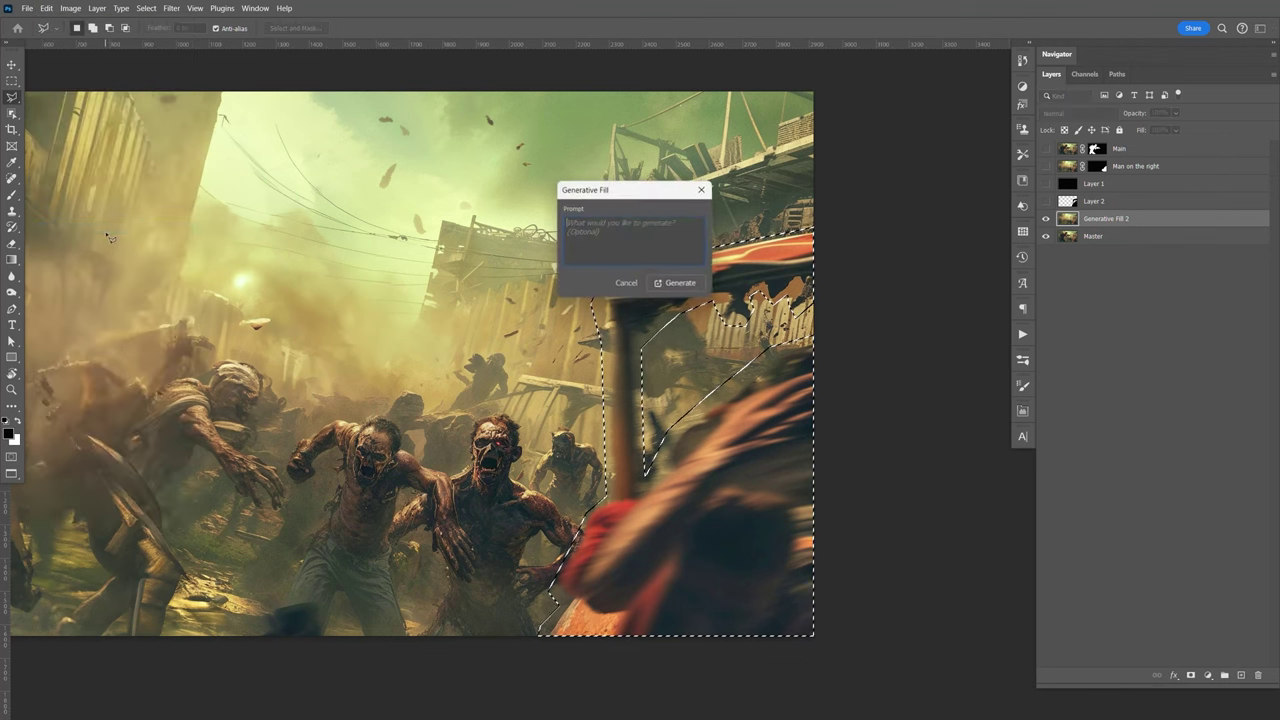
{"action": "left_click", "coordinate": [672, 283]}
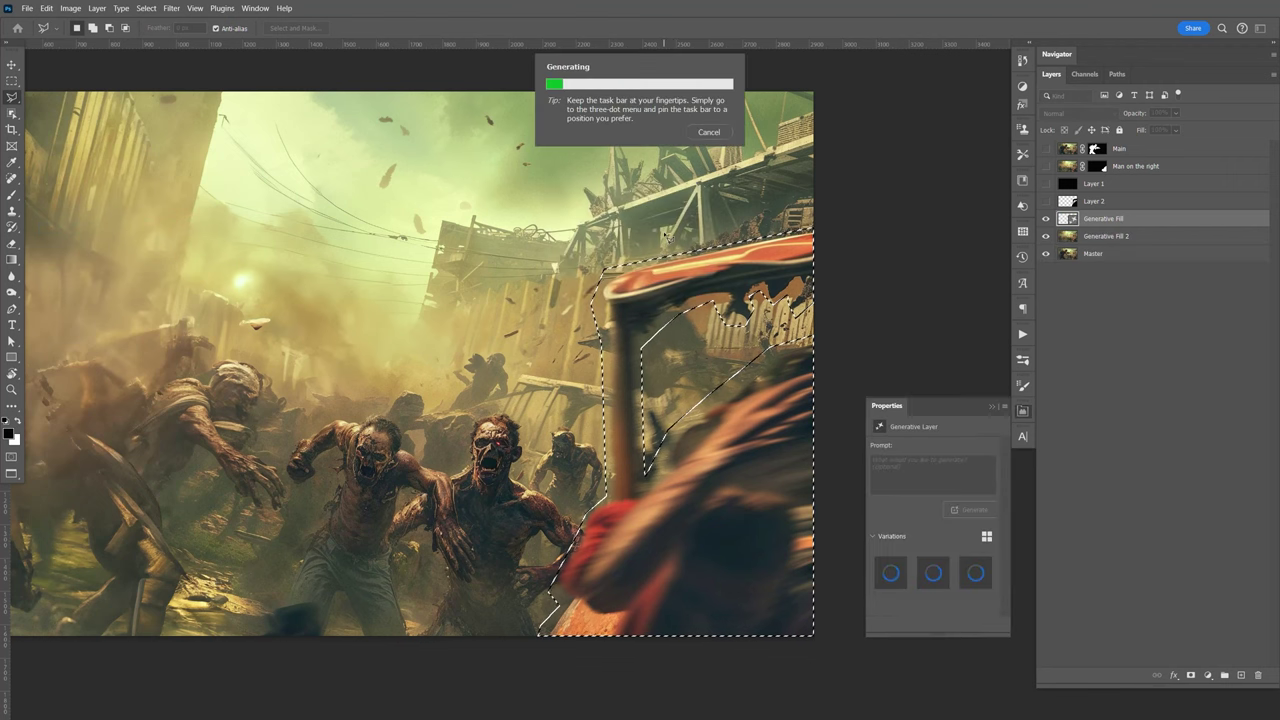
{"action": "key", "text": "F9"}
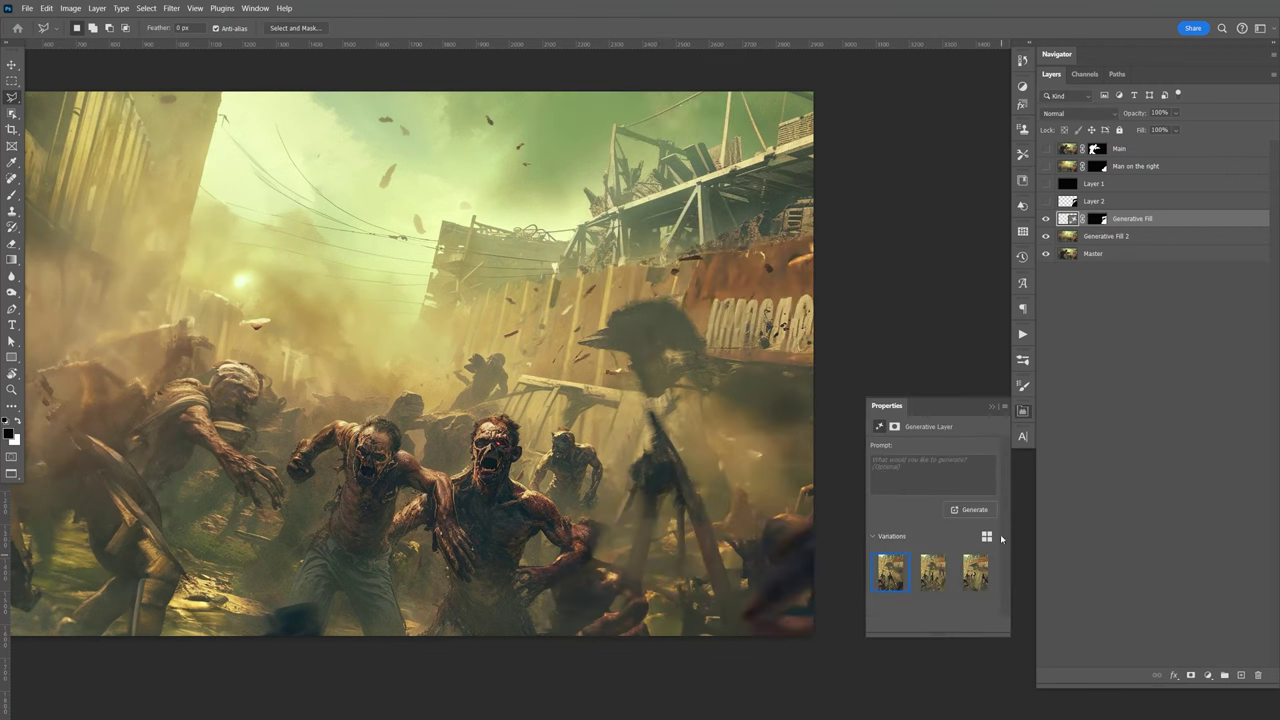
Compare the three generated variations of the background without the foreground man.
{"action": "left_click", "coordinate": [928, 577]}
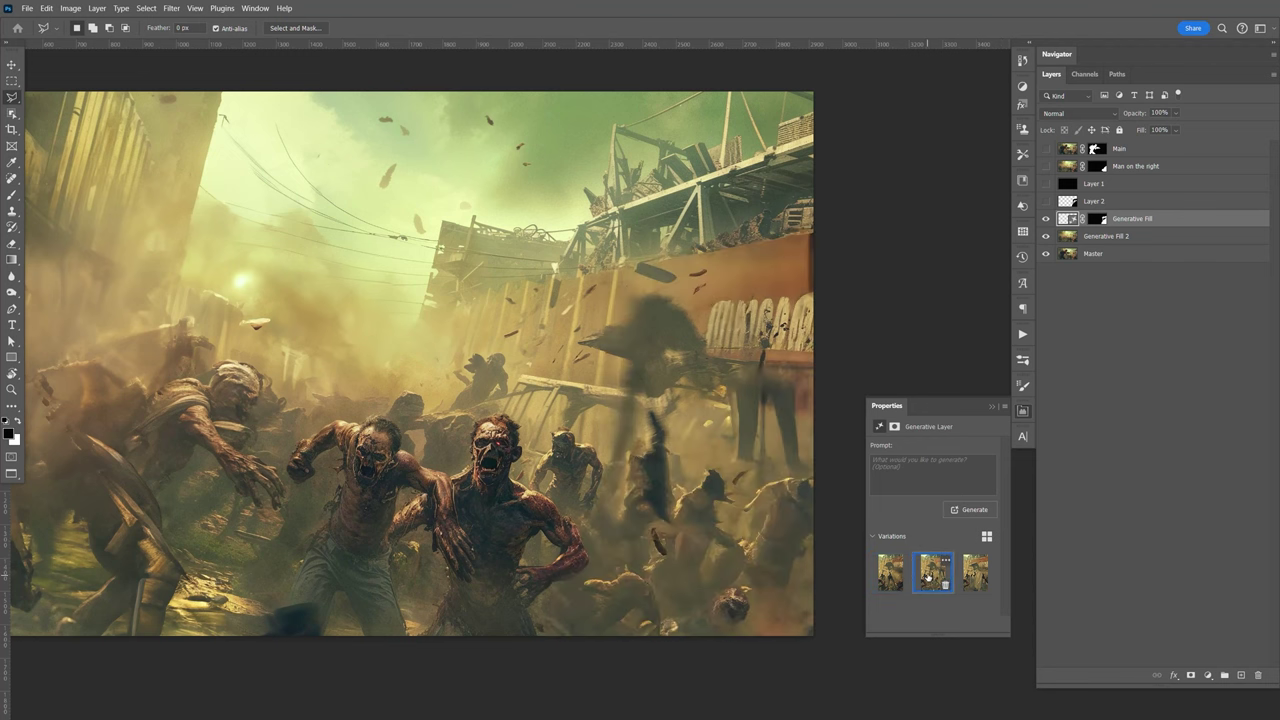
{"action": "left_click", "coordinate": [975, 576]}
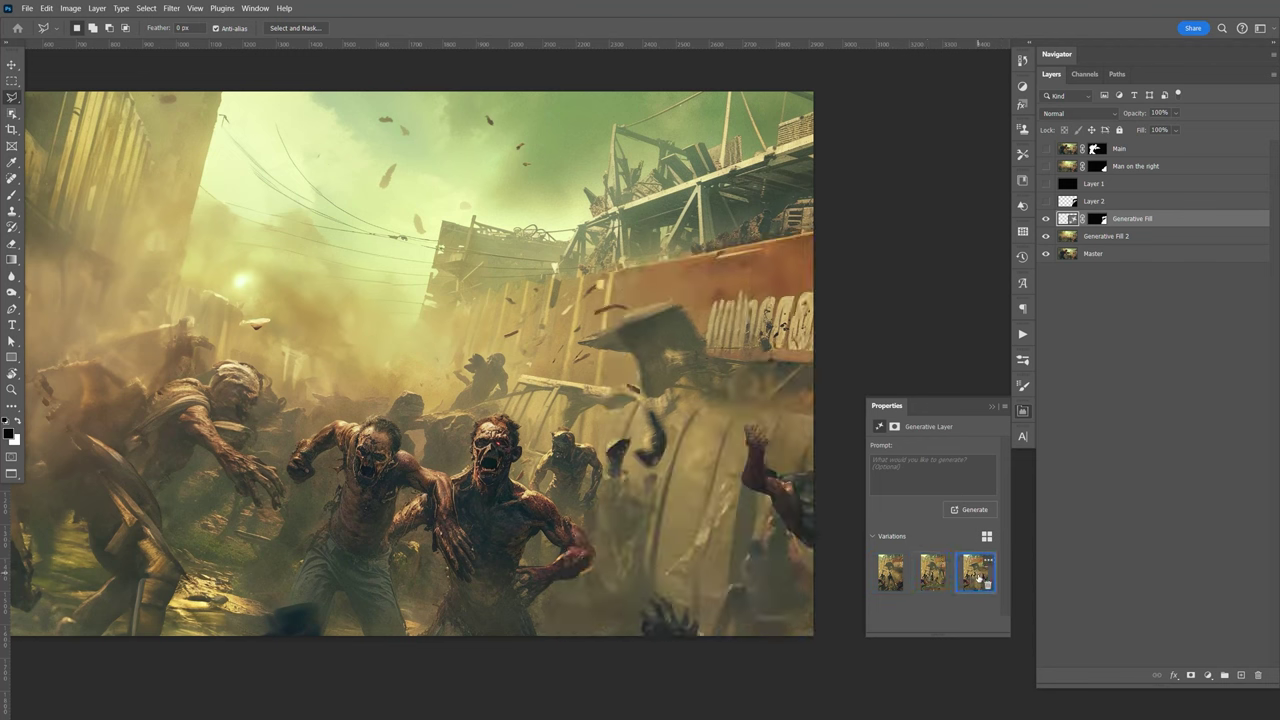
{"action": "left_click", "coordinate": [889, 578]}
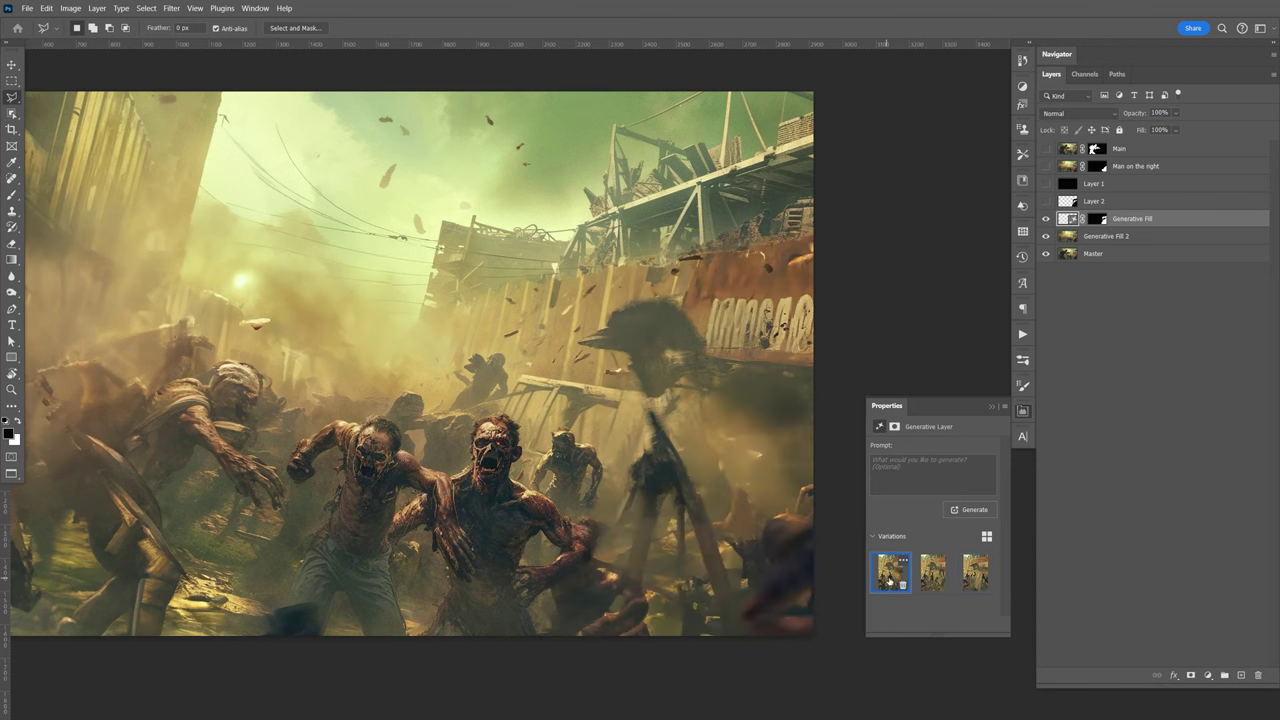
{"action": "left_click", "coordinate": [974, 575]}
{"action": "left_click", "coordinate": [885, 574]}
Show the Man on the right layer, check the variations behind him and keep the first one.
{"action": "left_click", "coordinate": [1046, 167]}
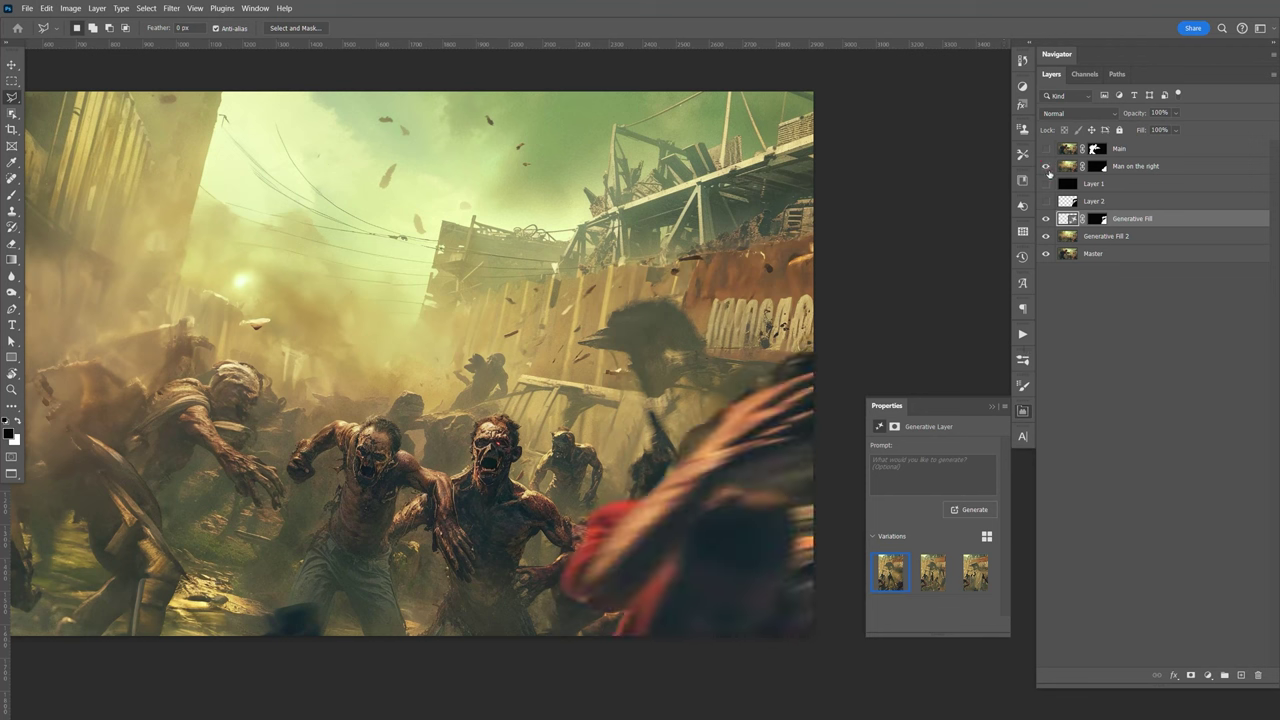
{"action": "left_click", "coordinate": [932, 573]}
{"action": "left_click", "coordinate": [974, 574]}
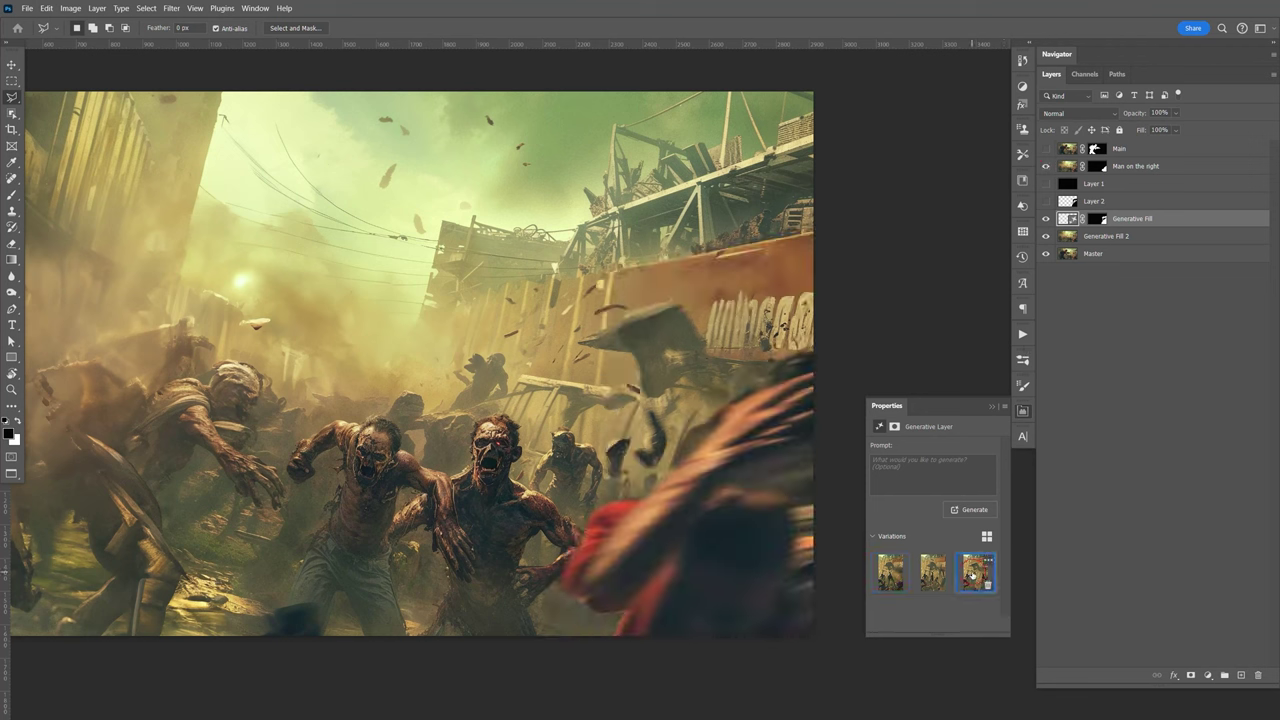
{"action": "left_click", "coordinate": [890, 575]}
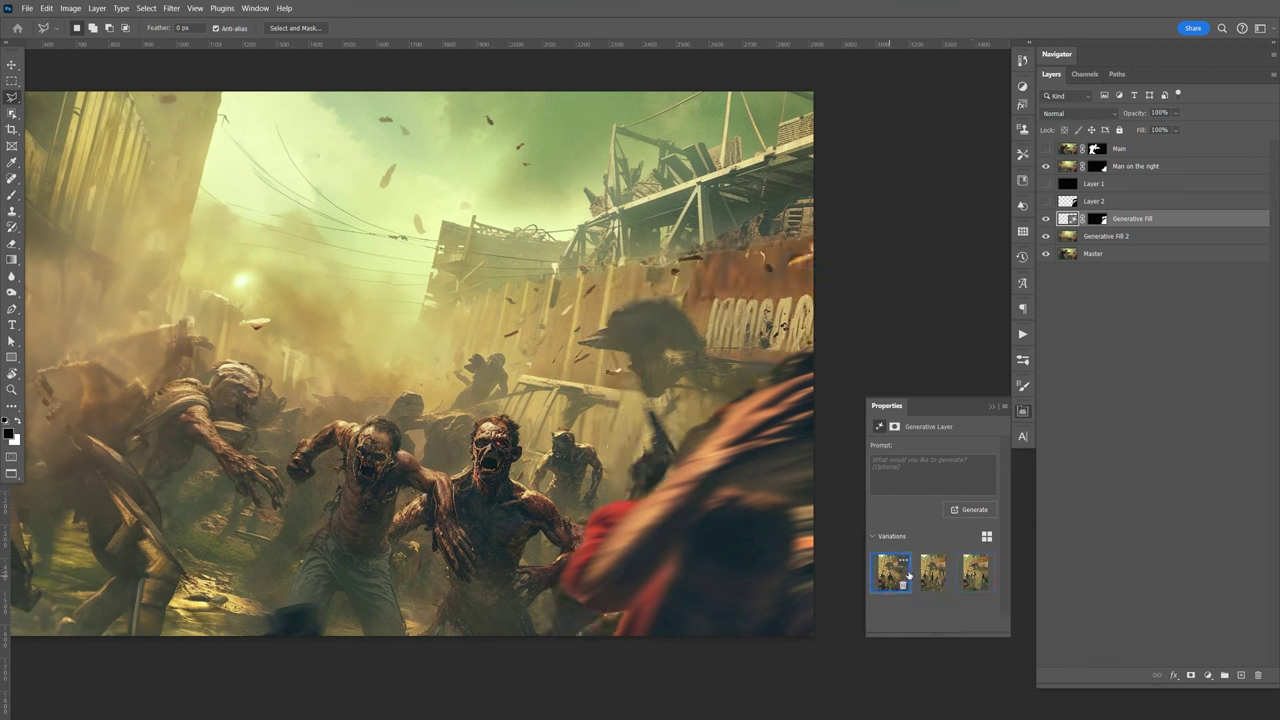
{"action": "left_click", "coordinate": [1024, 413]}
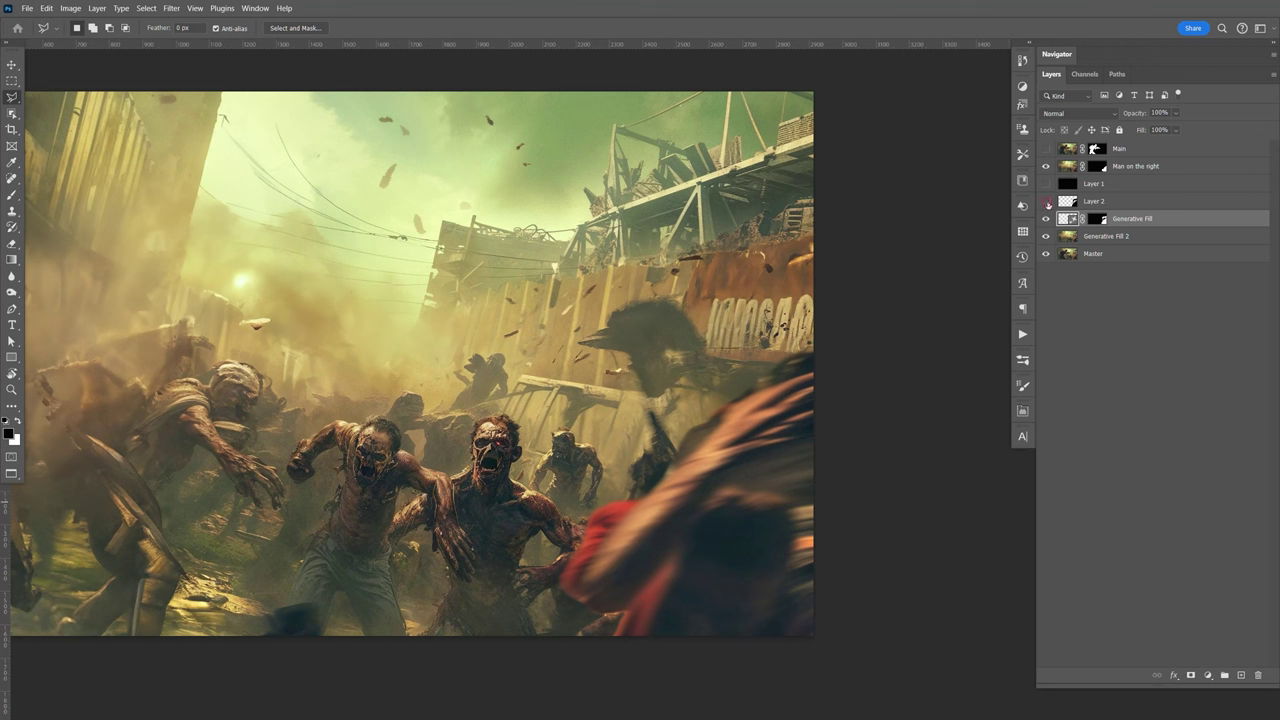
Show the black helper shape on Layer 2 and delete that layer.
{"action": "left_click", "coordinate": [1046, 201]}
{"action": "left_click", "coordinate": [1113, 204]}
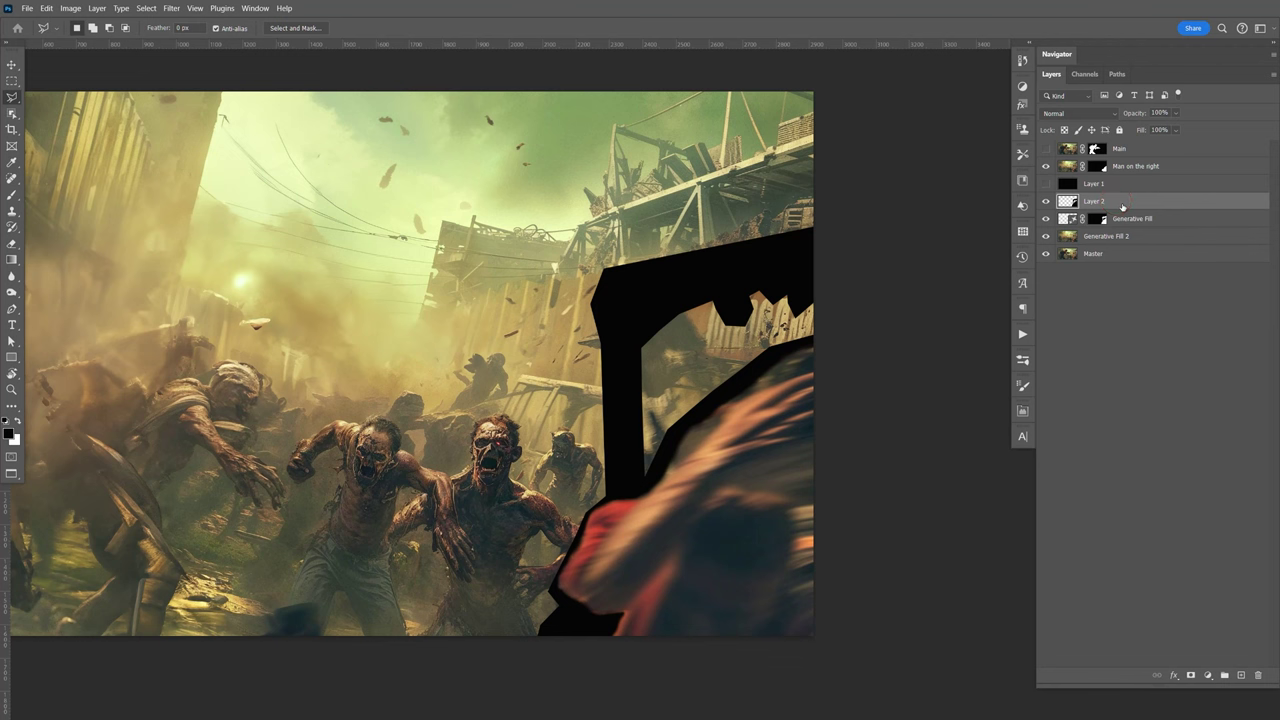
{"action": "key", "text": "Delete"}
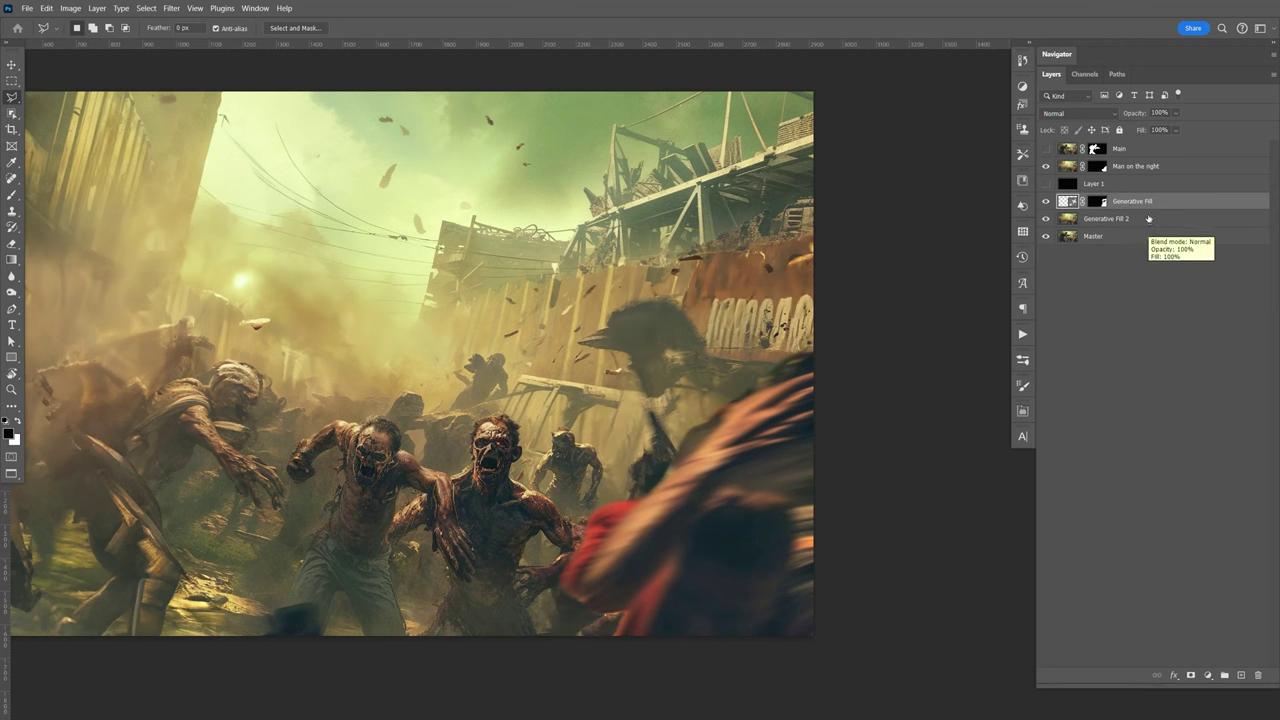
Merge the Generative Fill and Generative Fill 2 layers into one and save the document.
{"action": "left_click", "coordinate": [1146, 219], "text": "shift"}
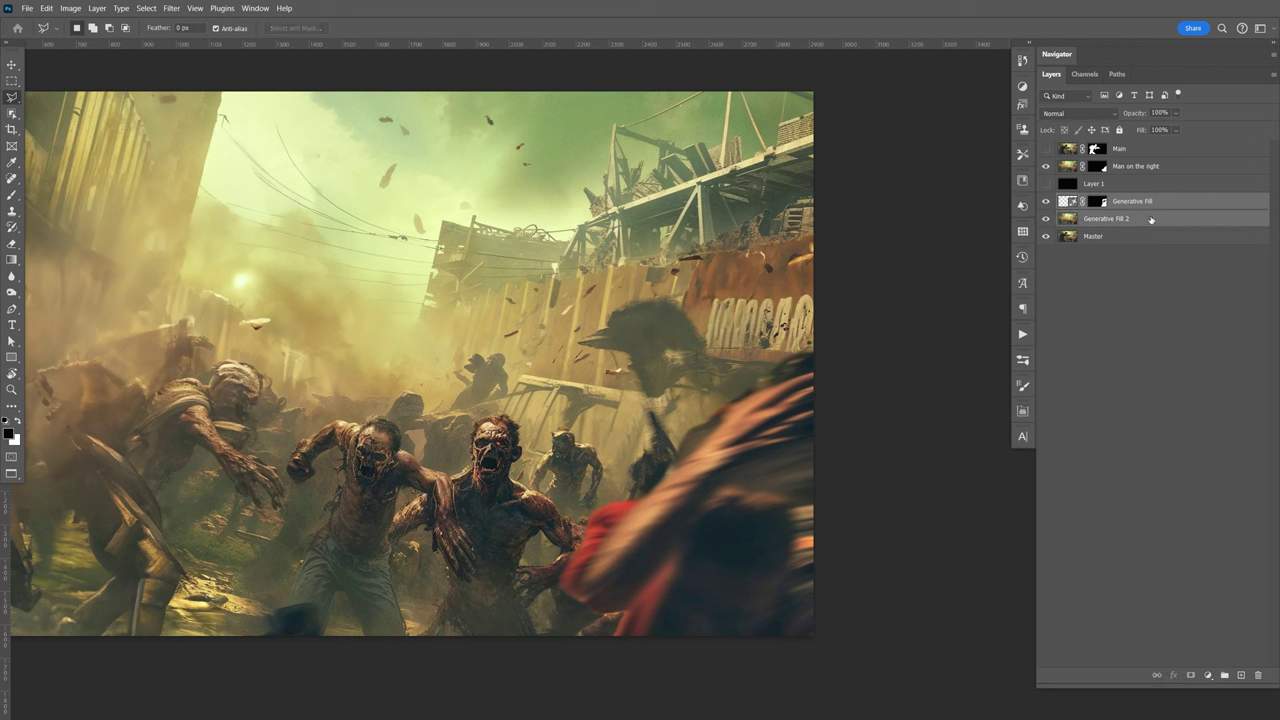
{"action": "key", "text": "ctrl+e"}
{"action": "key", "text": "ctrl+s"}
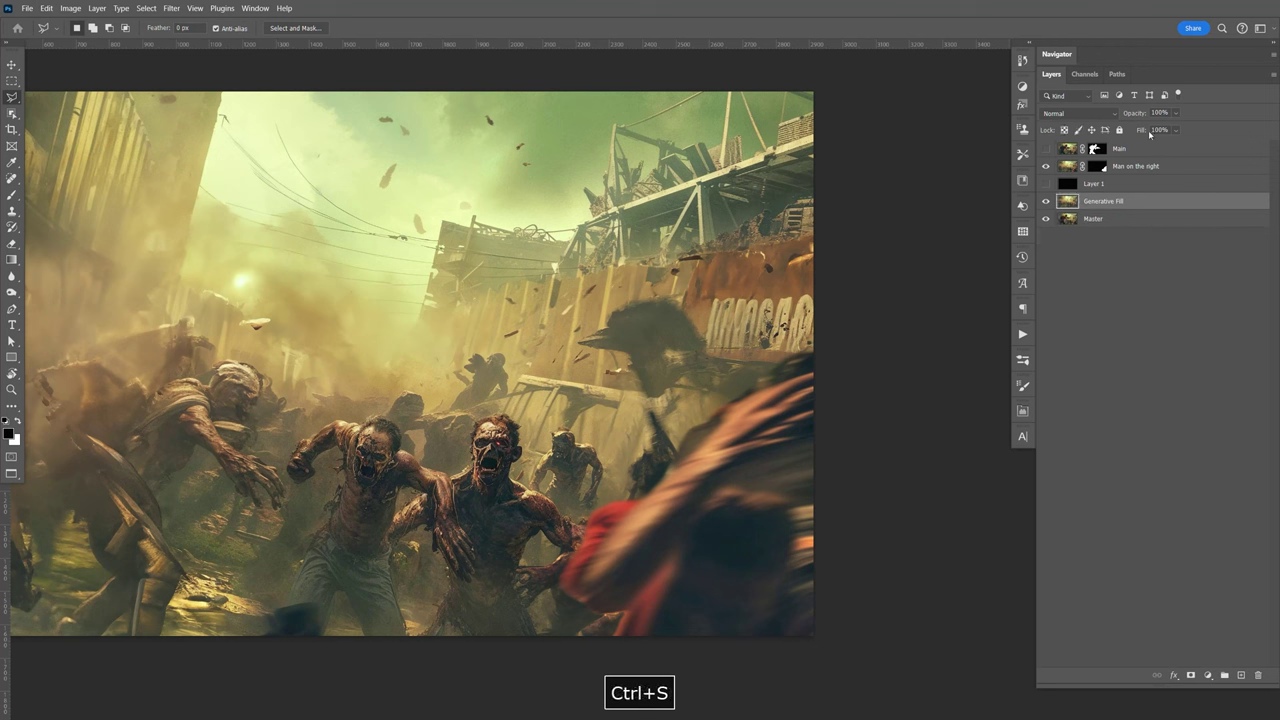
{"action": "key", "text": "F9"}
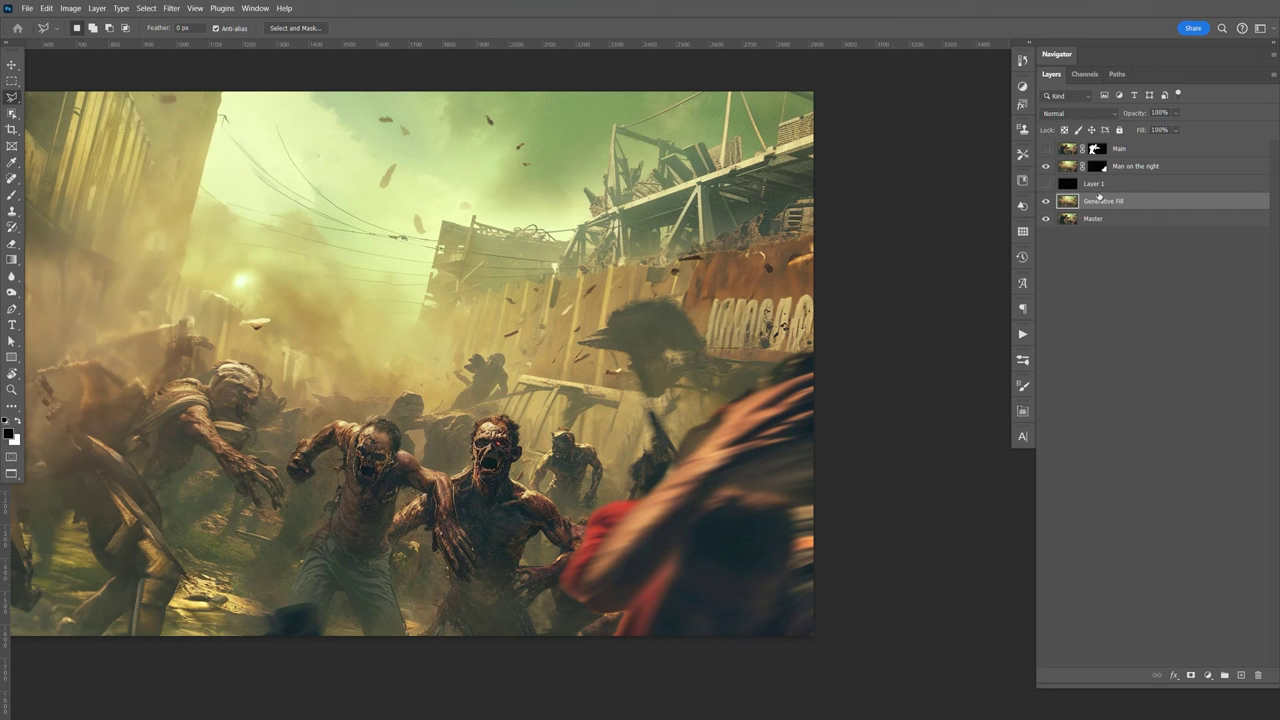
Compare the image with and without the Man on the right layer, select that layer and set the Polygonal Lasso feather to 10 px.
{"action": "left_click", "coordinate": [1046, 167]}
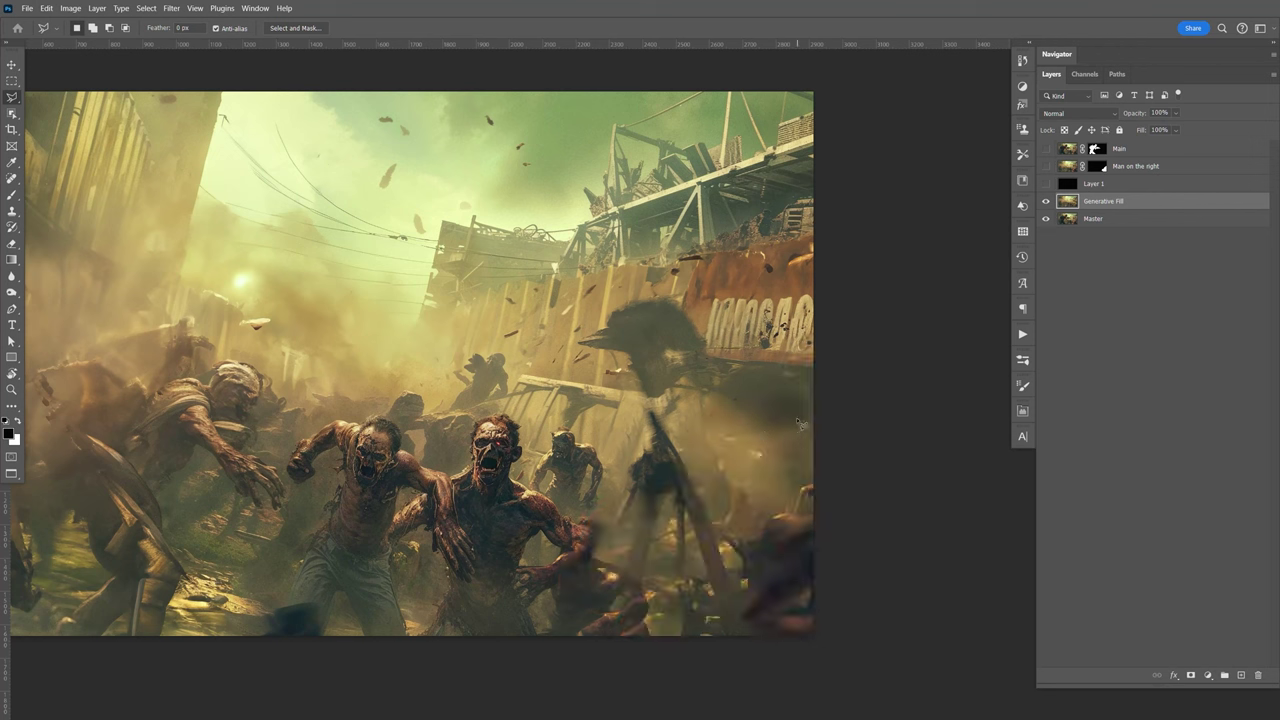
{"action": "left_click", "coordinate": [1046, 167]}
{"action": "left_click", "coordinate": [1130, 169]}
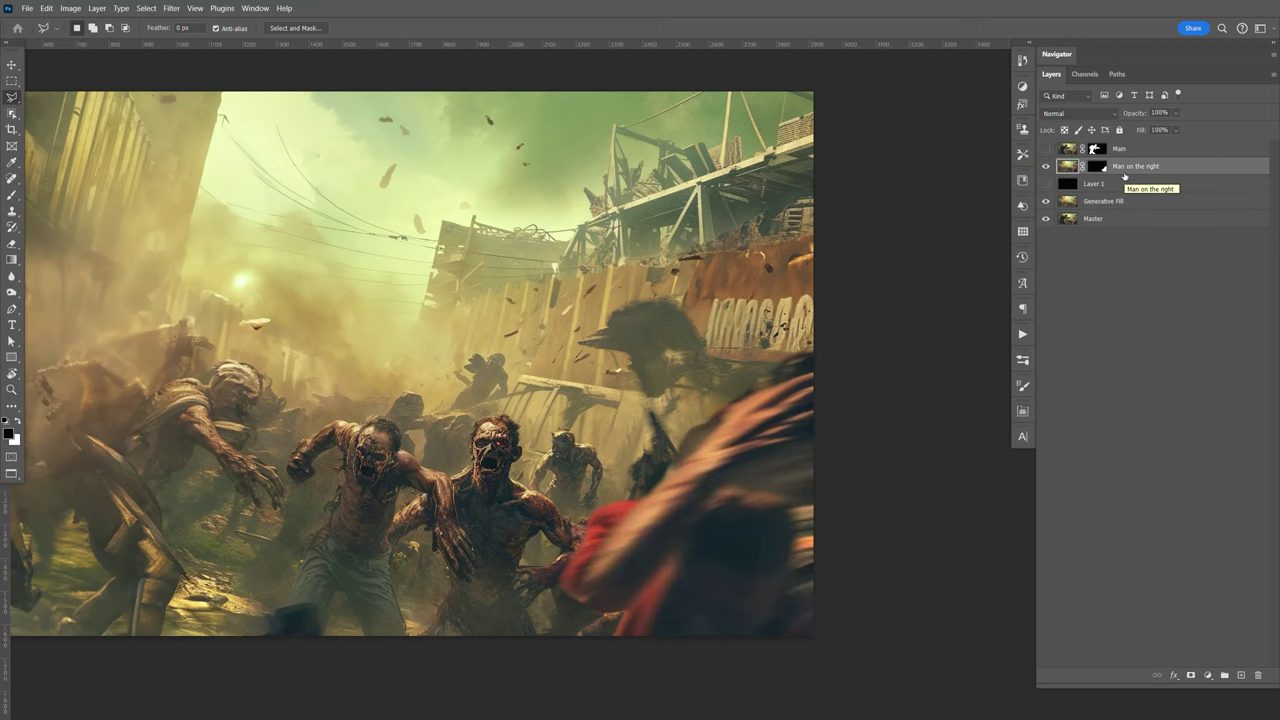
{"action": "key", "text": "ctrl+equal"}
{"action": "key", "text": "ctrl+equal"}
{"action": "left_click_drag", "start_coordinate": [880, 540], "coordinate": [750, 365]}
{"action": "key", "text": "l"}
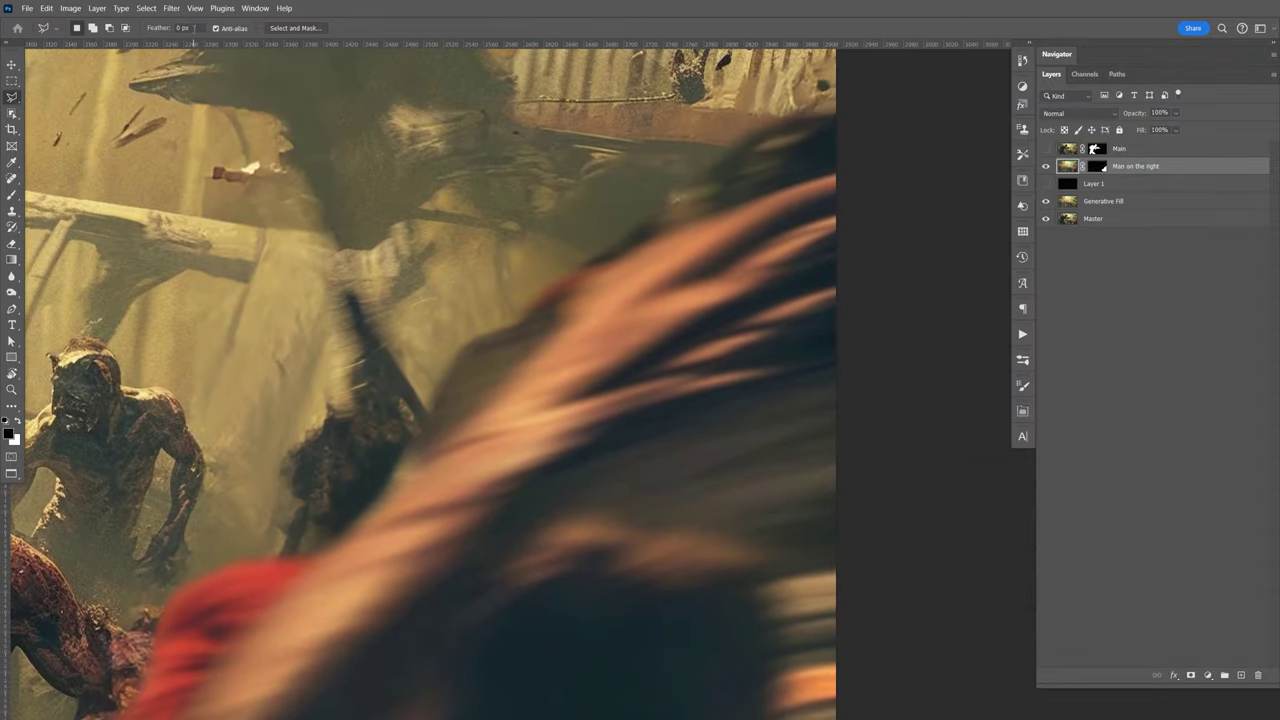
{"action": "type", "text": "10"}
{"action": "key", "text": "Return"}
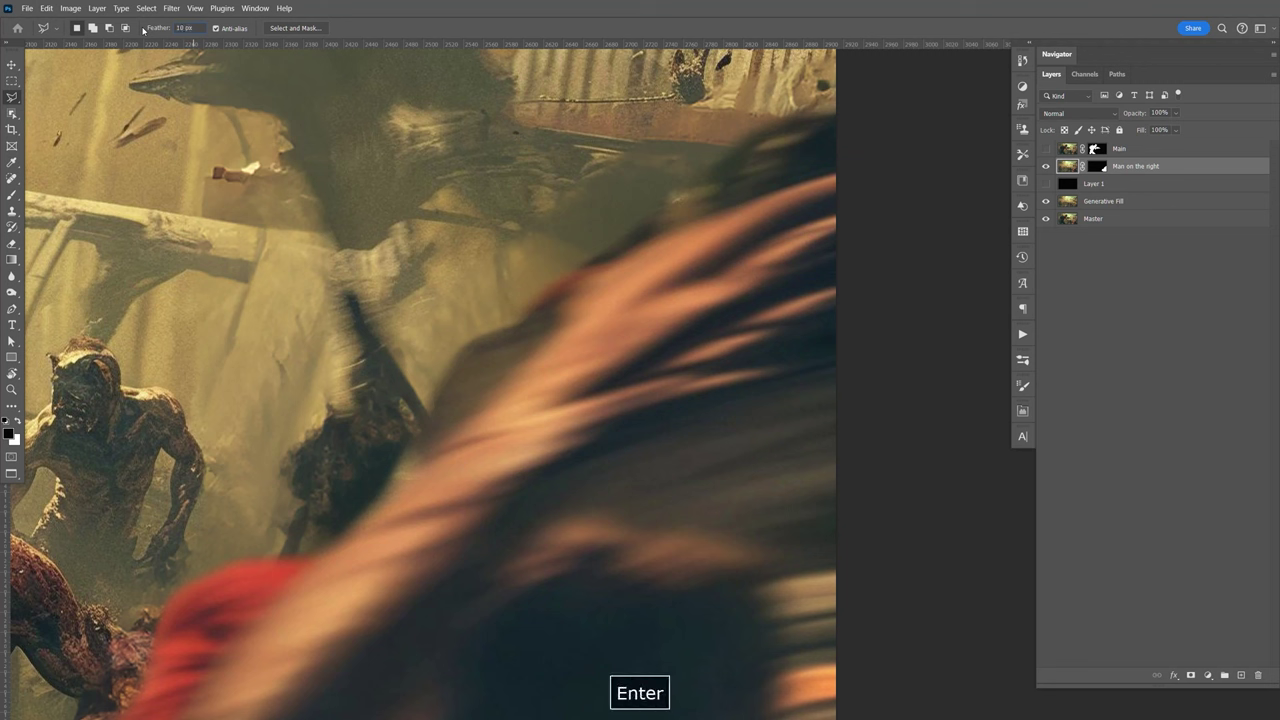
Lasso the leftover background above the foreground man's raised arm, fill it with black on his layer mask and deselect.
{"action": "left_click", "coordinate": [1100, 167]}
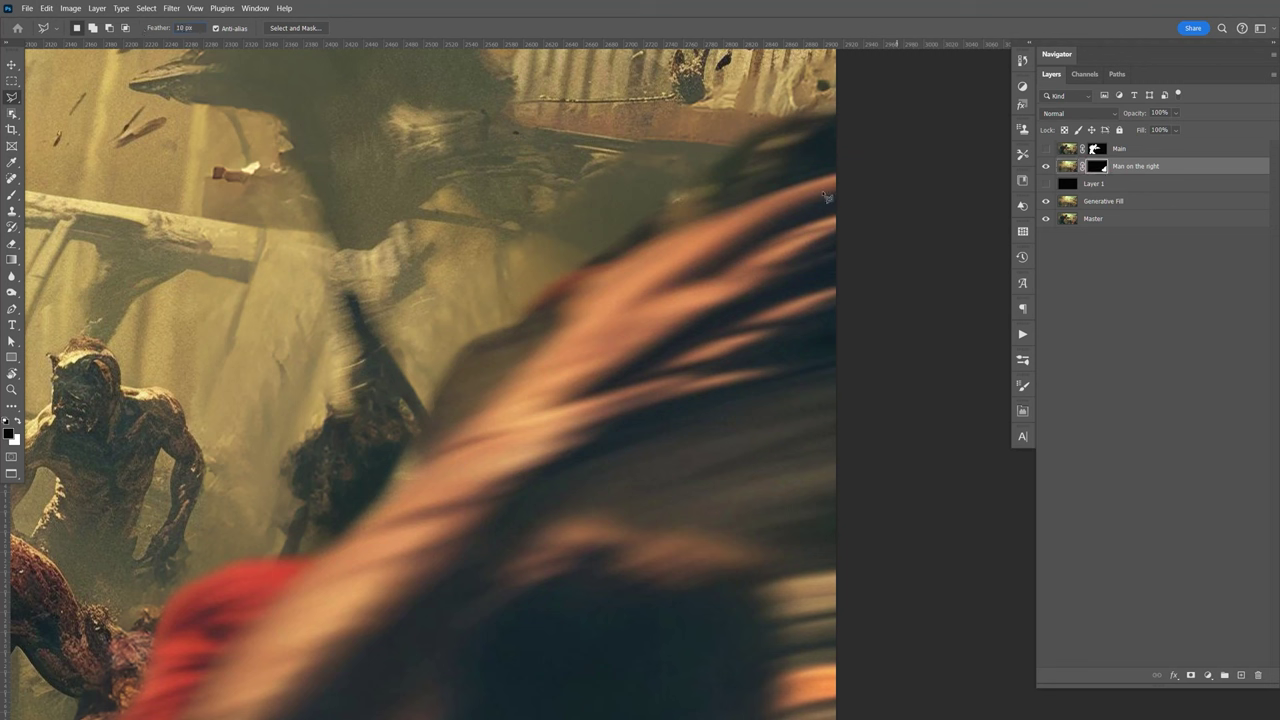
{"action": "left_click", "coordinate": [966, 131]}
{"action": "left_click_drag", "start_coordinate": [615, 272], "coordinate": [404, 497]}
{"action": "left_click", "coordinate": [342, 533]}
{"action": "left_click", "coordinate": [278, 433]}
{"action": "left_click", "coordinate": [359, 261]}
{"action": "left_click", "coordinate": [430, 205]}
{"action": "left_click", "coordinate": [532, 108]}
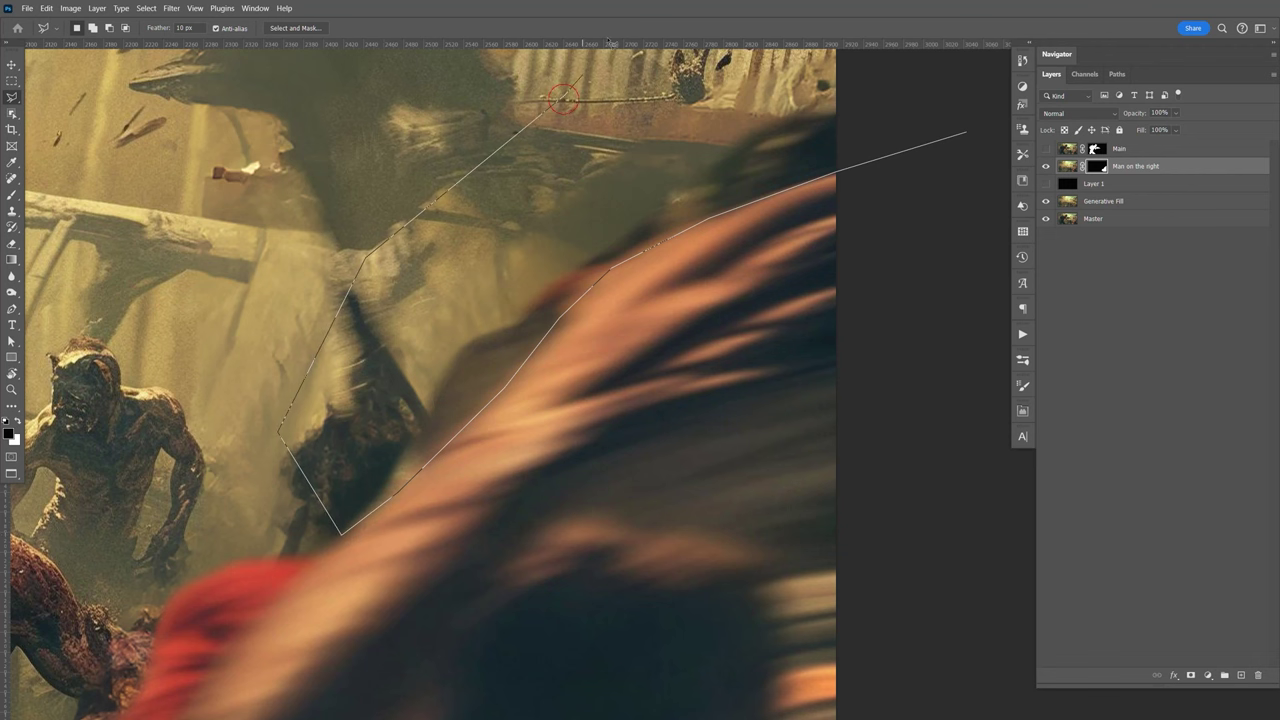
{"action": "scroll", "coordinate": [560, 110], "scroll_direction": "up", "scroll_amount": 2}
{"action": "left_click", "coordinate": [899, 150]}
{"action": "double_click", "coordinate": [953, 208]}
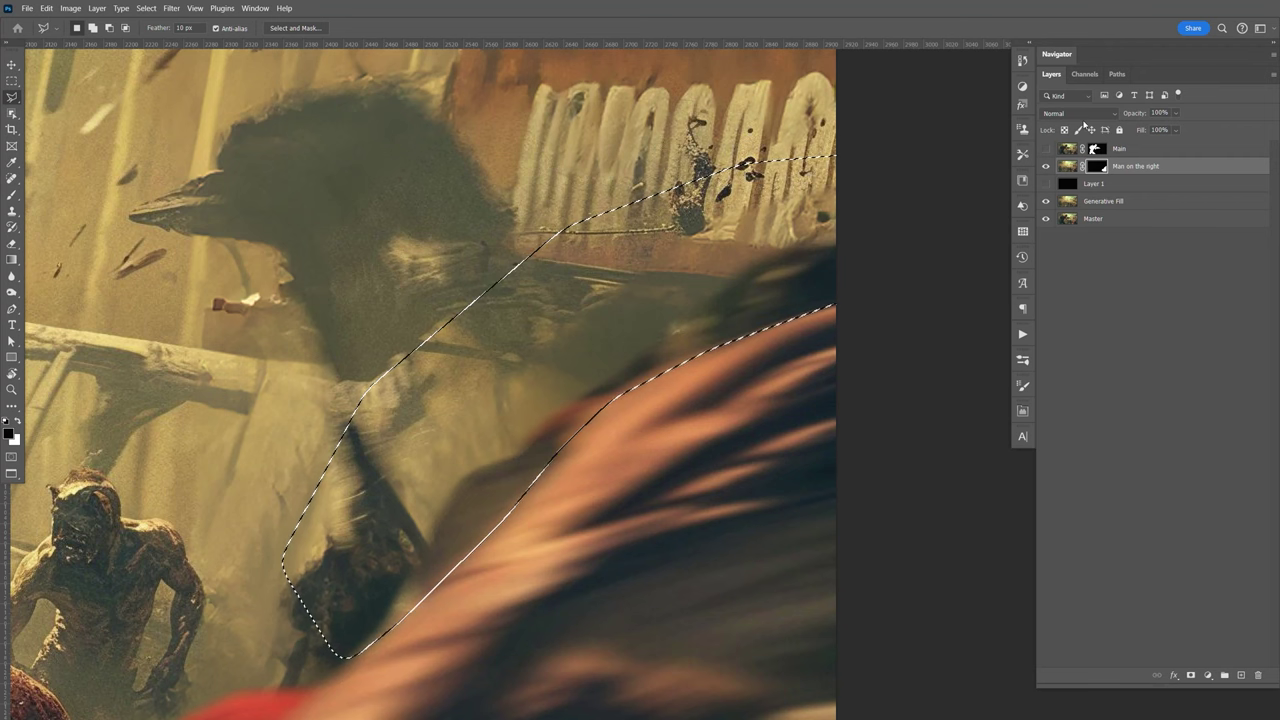
{"action": "left_click", "coordinate": [9, 433]}
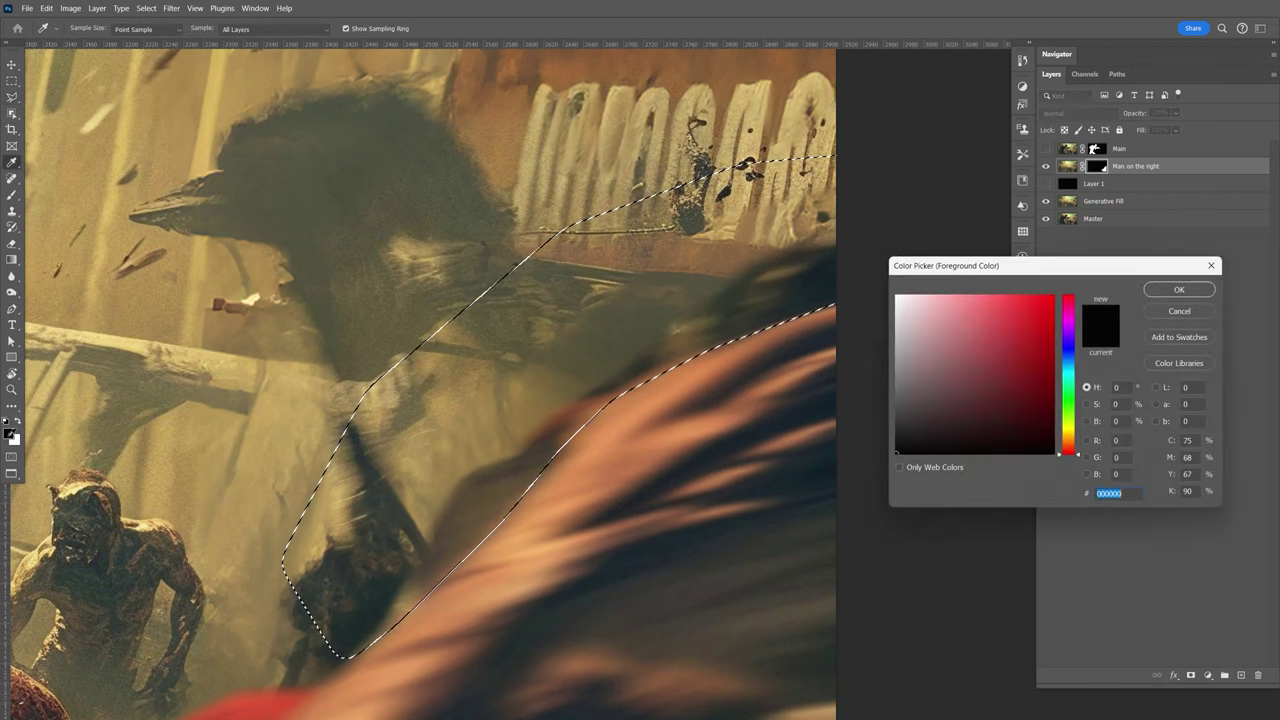
{"action": "left_click", "coordinate": [1173, 290]}
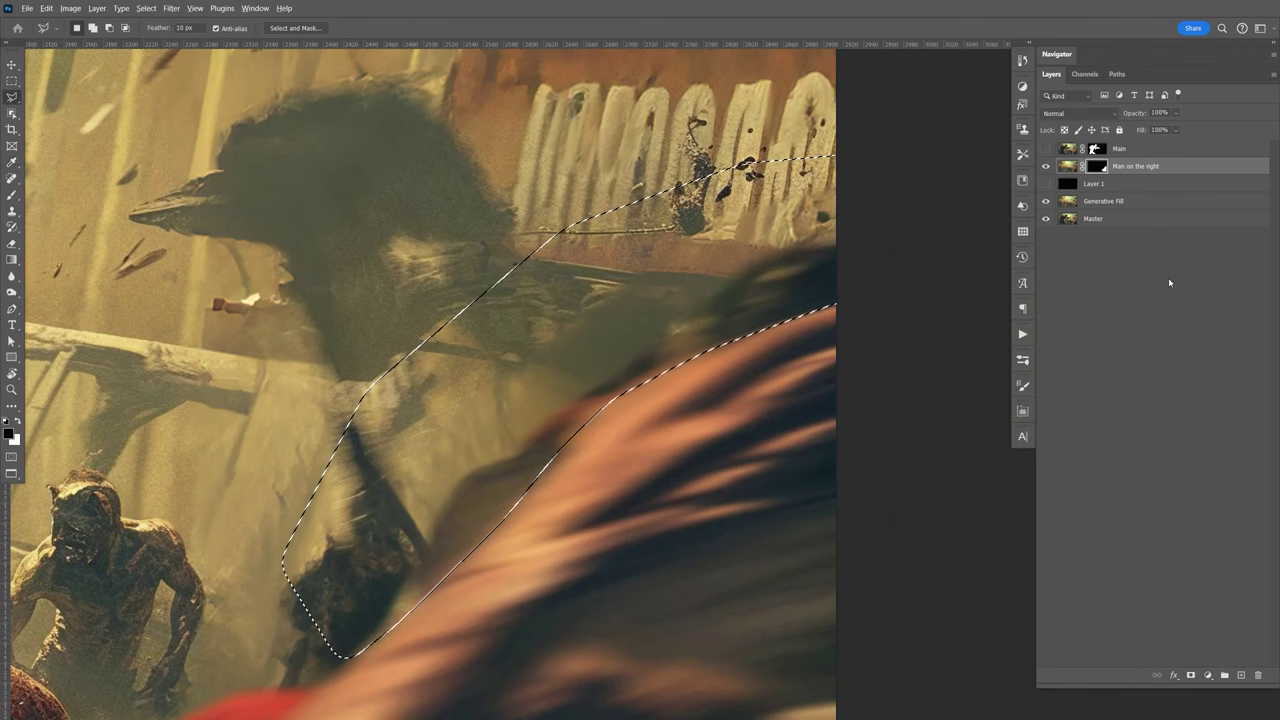
{"action": "key", "text": "alt+BackSpace"}
{"action": "key", "text": "ctrl+d"}
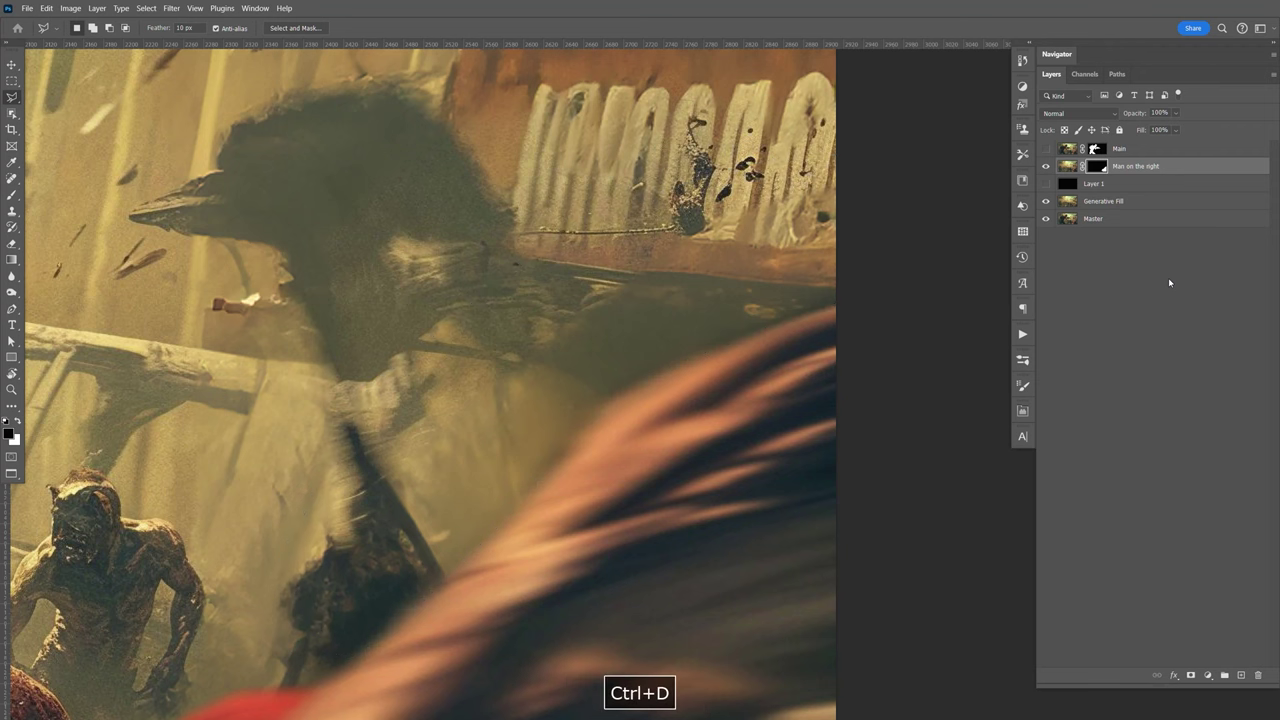
Lasso the gap between the foreground man's raised arm and his head, fill it with black on the layer mask and deselect.
{"action": "left_click_drag", "start_coordinate": [829, 366], "coordinate": [898, 303]}
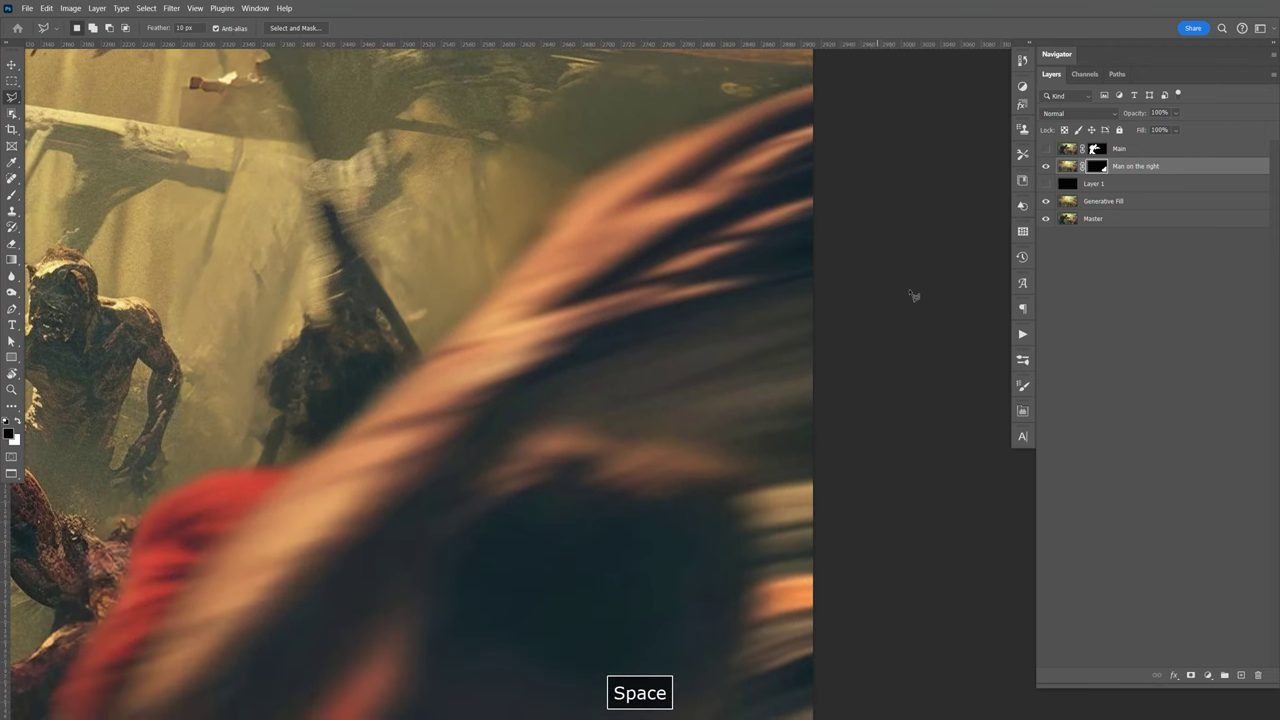
{"action": "left_click", "coordinate": [937, 271]}
{"action": "left_click", "coordinate": [808, 281]}
{"action": "left_click", "coordinate": [648, 329]}
{"action": "left_click", "coordinate": [545, 377]}
{"action": "left_click", "coordinate": [503, 408]}
{"action": "left_click", "coordinate": [468, 462]}
{"action": "left_click", "coordinate": [519, 437]}
{"action": "left_click", "coordinate": [554, 429]}
{"action": "left_click", "coordinate": [626, 442]}
{"action": "left_click", "coordinate": [661, 439]}
{"action": "left_click", "coordinate": [689, 443]}
{"action": "left_click", "coordinate": [745, 465]}
{"action": "left_click", "coordinate": [790, 492]}
{"action": "left_click", "coordinate": [922, 541]}
{"action": "left_click", "coordinate": [960, 385]}
{"action": "left_click", "coordinate": [945, 314]}
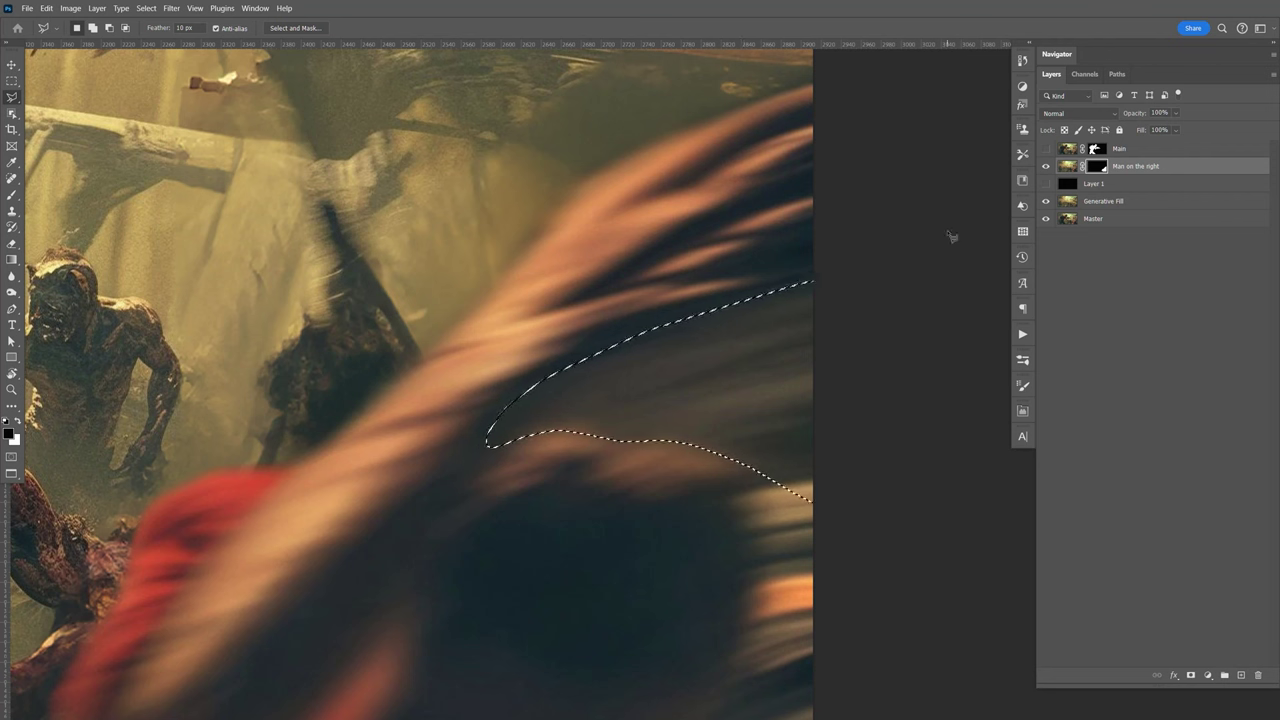
{"action": "key", "text": "alt+BackSpace"}
{"action": "key", "text": "ctrl+d"}
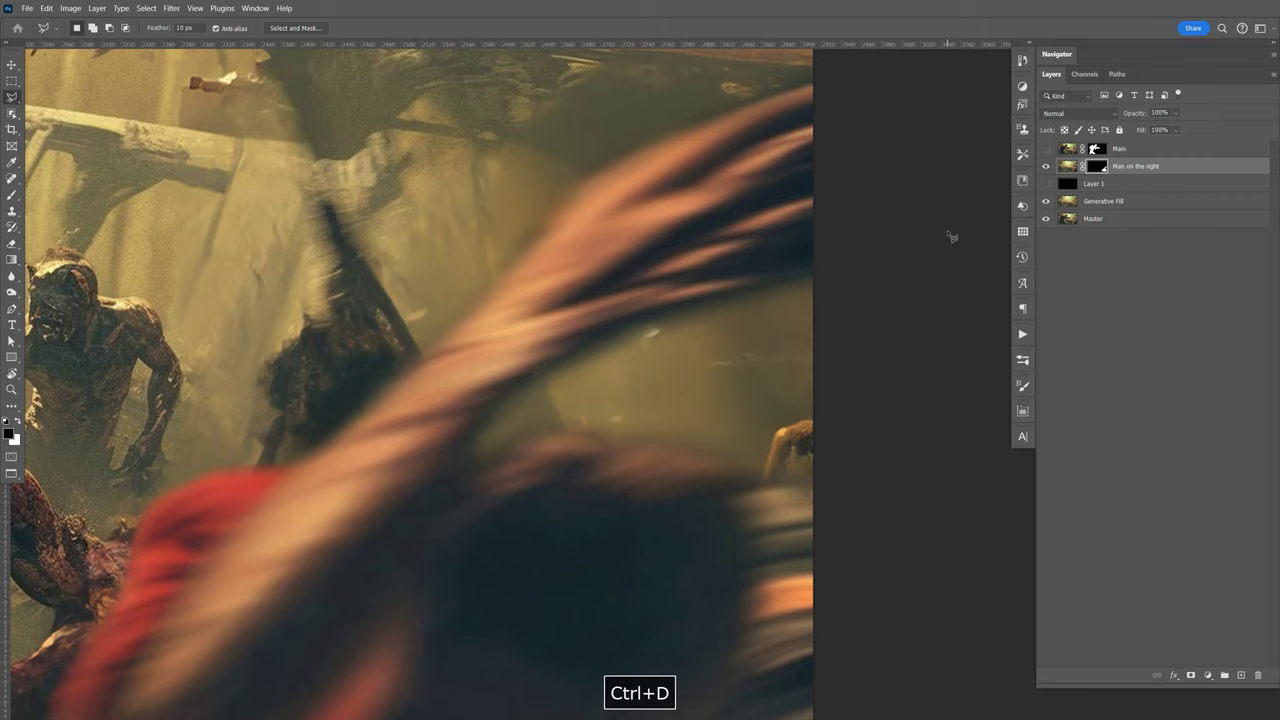
Duplicate the Generative Fill layer and rename the copy zombie 1.
{"action": "key", "text": "ctrl+minus"}
{"action": "key", "text": "ctrl+minus"}
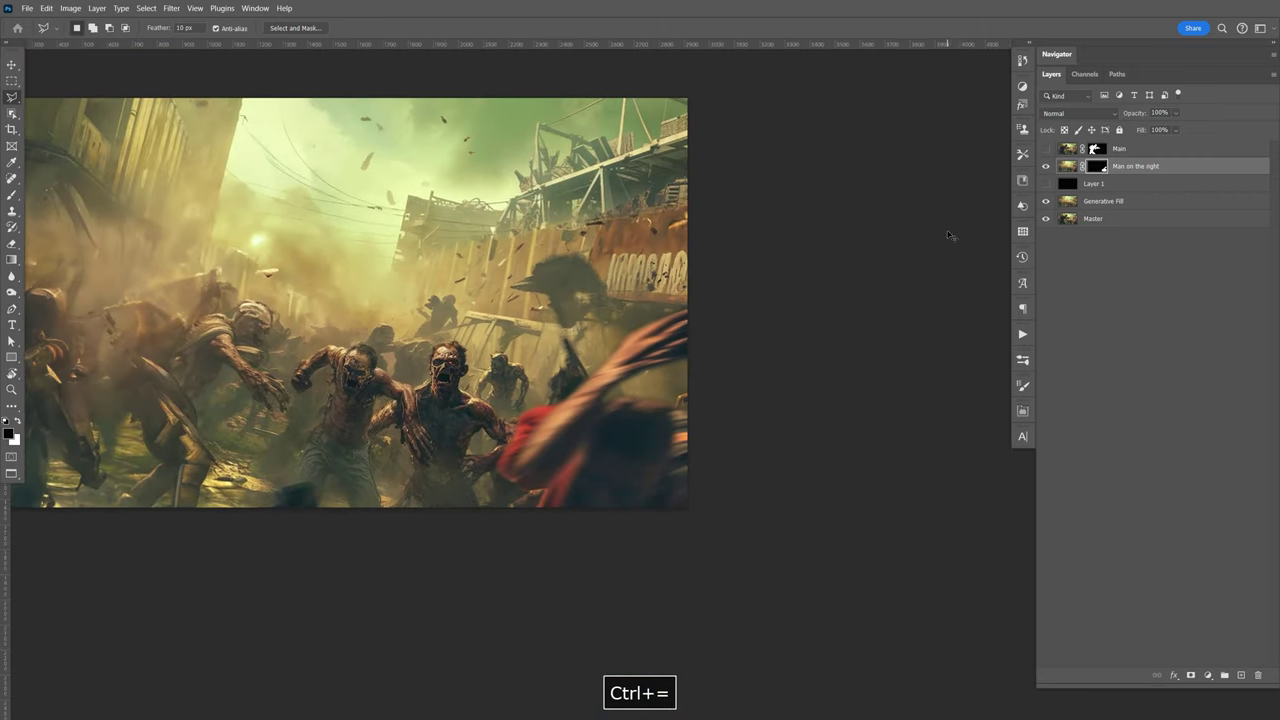
{"action": "key", "text": "ctrl+equal"}
{"action": "key", "text": "ctrl+0"}
{"action": "key", "text": "v"}
{"action": "left_click", "coordinate": [1150, 201]}
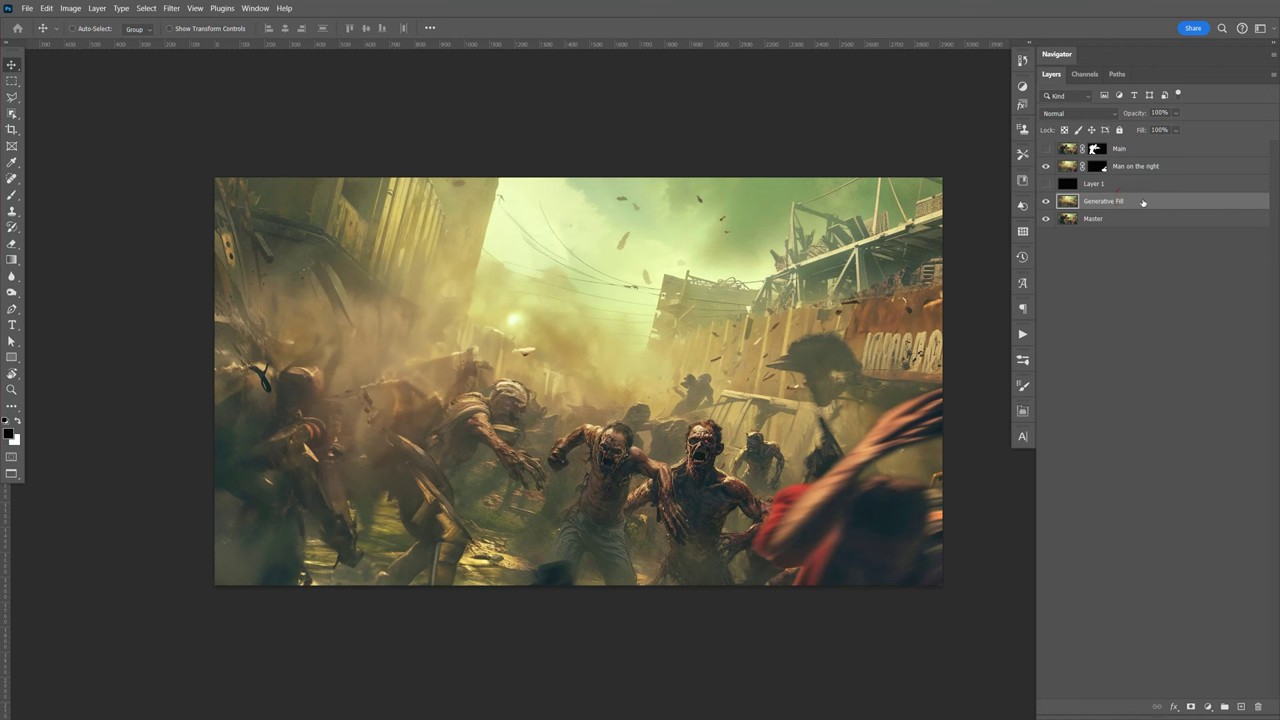
{"action": "key", "text": "ctrl+j"}
{"action": "double_click", "coordinate": [1100, 200]}
{"action": "type", "text": "zombie "}
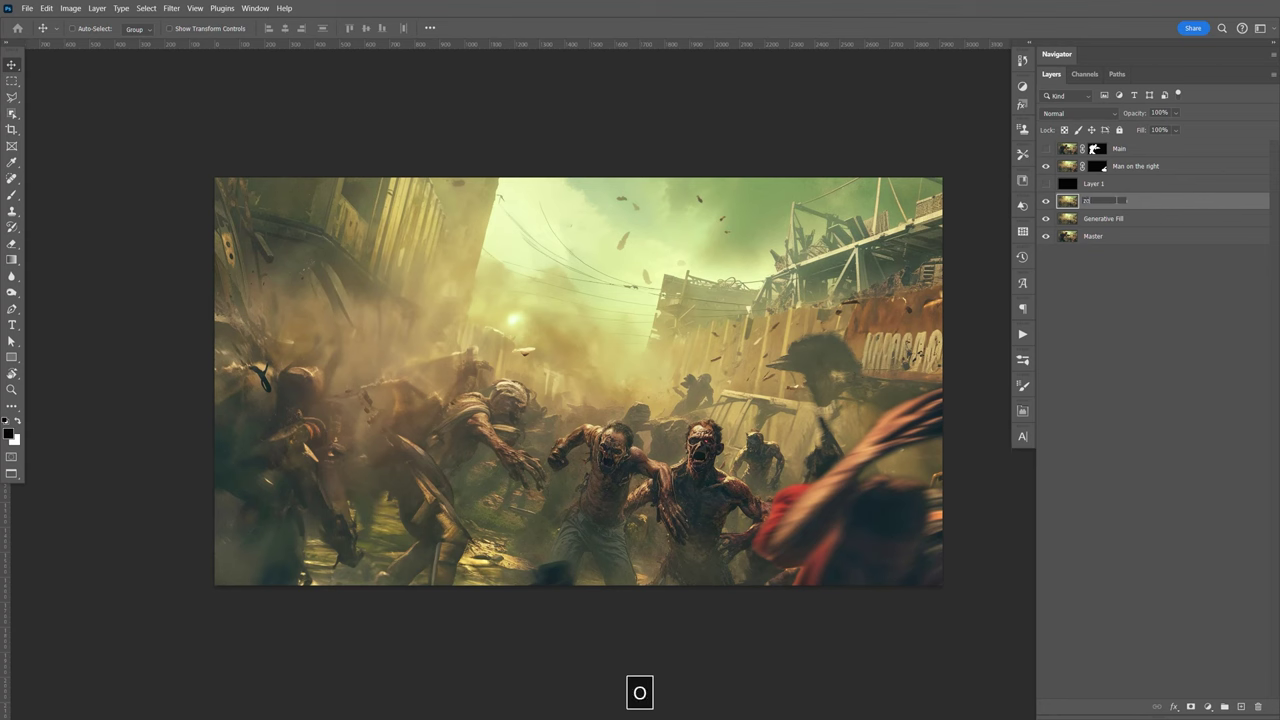
{"action": "type", "text": "1"}
{"action": "key", "text": "Return"}
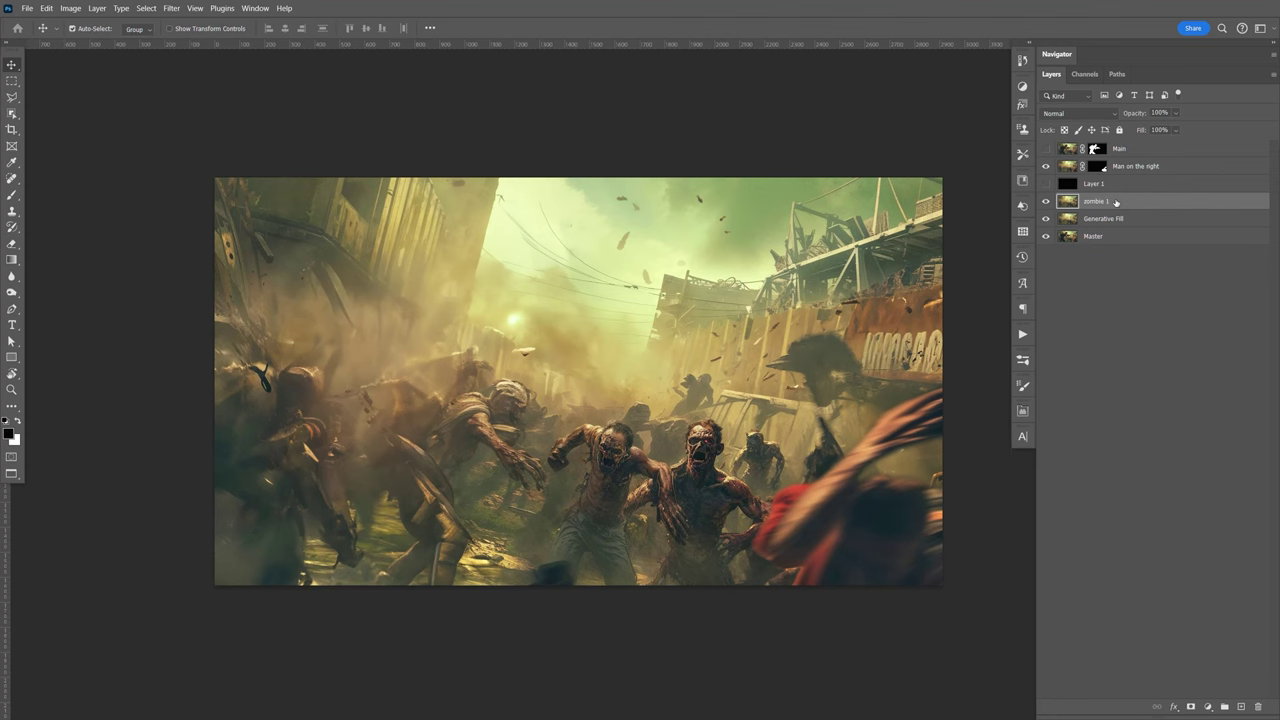
Select the screaming zombie in grey trousers with the Object Selection tool and mask the zombie 1 layer to that selection.
{"action": "key", "text": "ctrl+equal"}
{"action": "key", "text": "ctrl+equal"}
{"action": "key", "text": "ctrl+equal"}
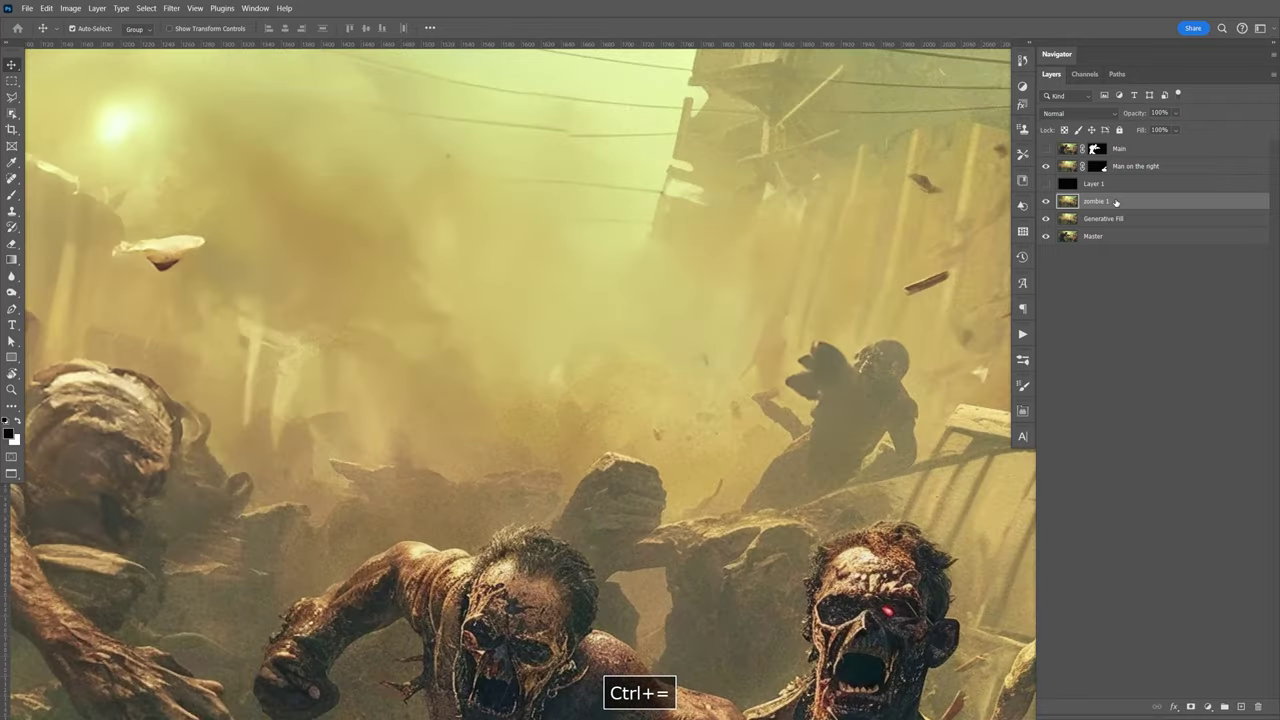
{"action": "key", "text": "space"}
{"action": "left_click_drag", "start_coordinate": [690, 700], "coordinate": [717, 356]}
{"action": "key", "text": "ctrl+minus"}
{"action": "key", "text": "space"}
{"action": "left_click_drag", "start_coordinate": [710, 284], "coordinate": [728, 314]}
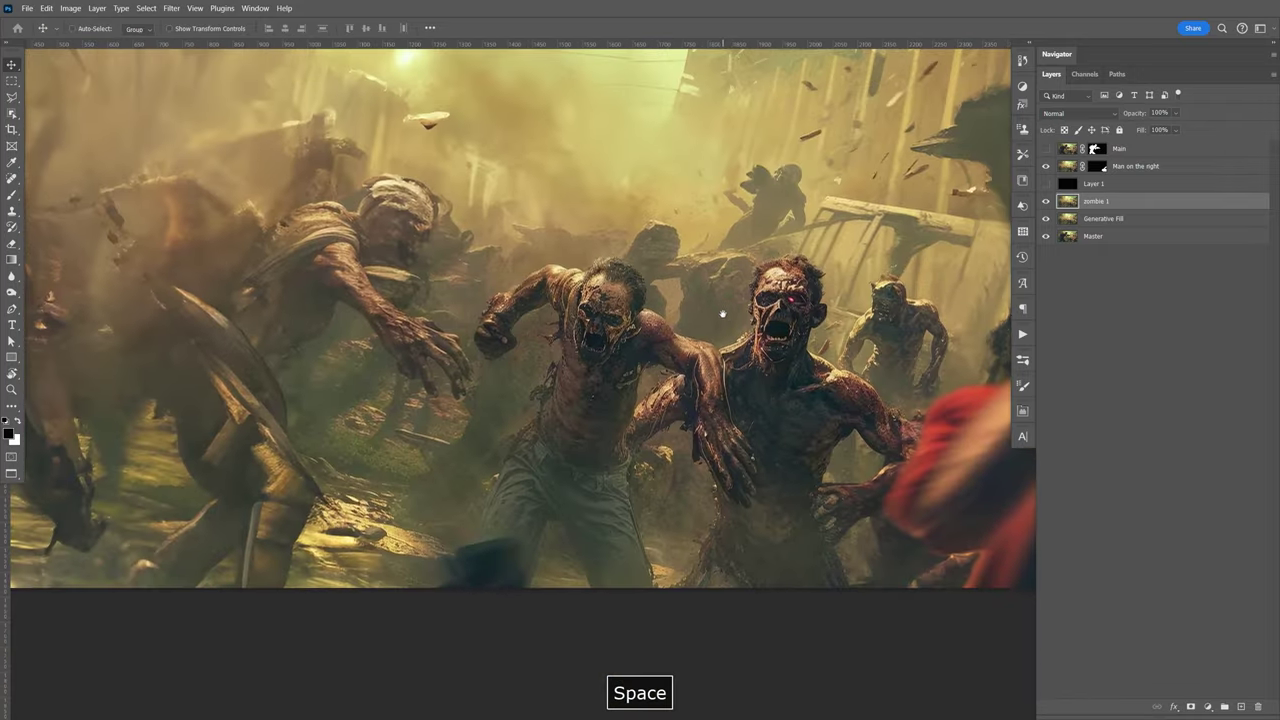
{"action": "left_click", "coordinate": [14, 114]}
{"action": "left_click_drag", "start_coordinate": [467, 202], "coordinate": [763, 608]}
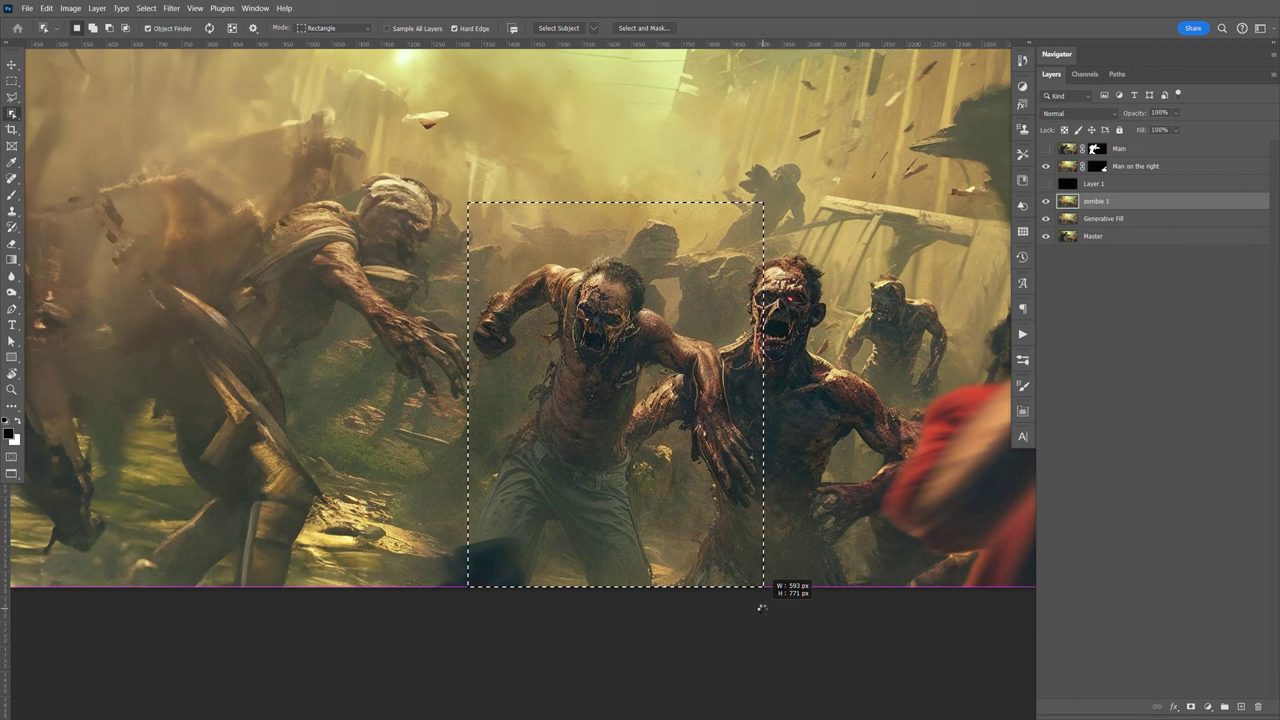
{"action": "left_click_drag", "start_coordinate": [763, 608], "coordinate": [762, 608]}
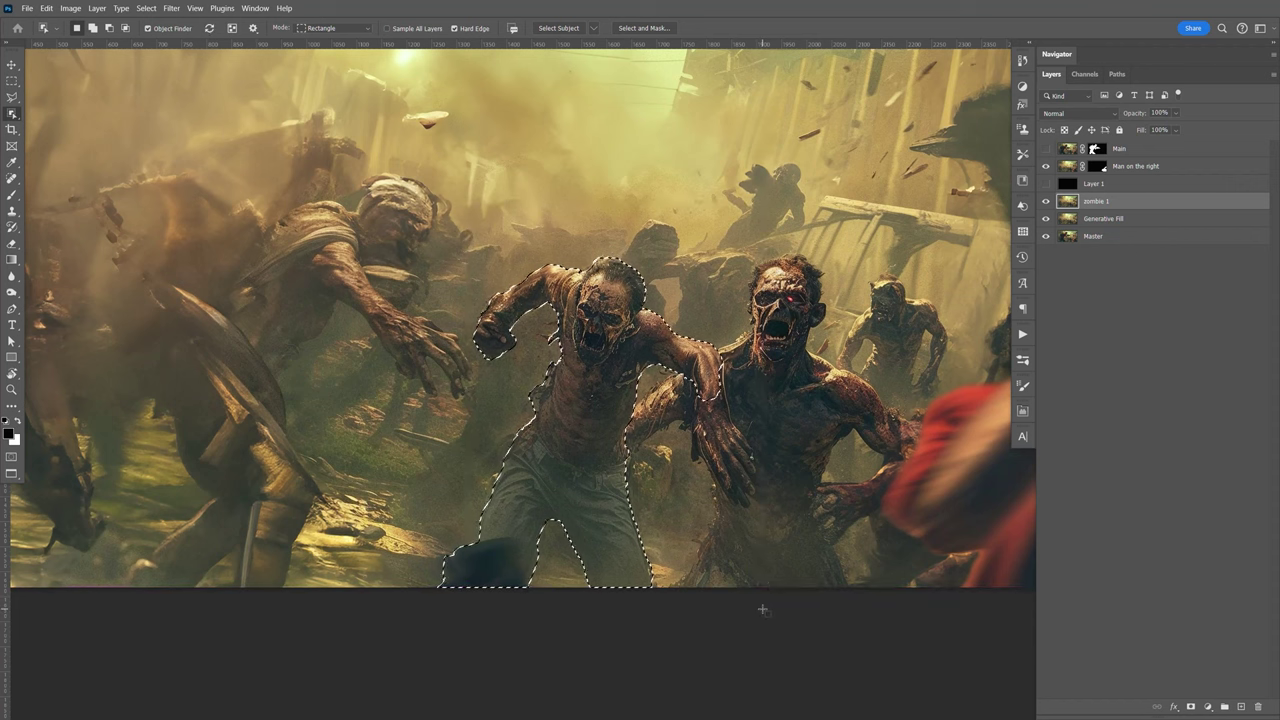
{"action": "key", "text": "F9"}
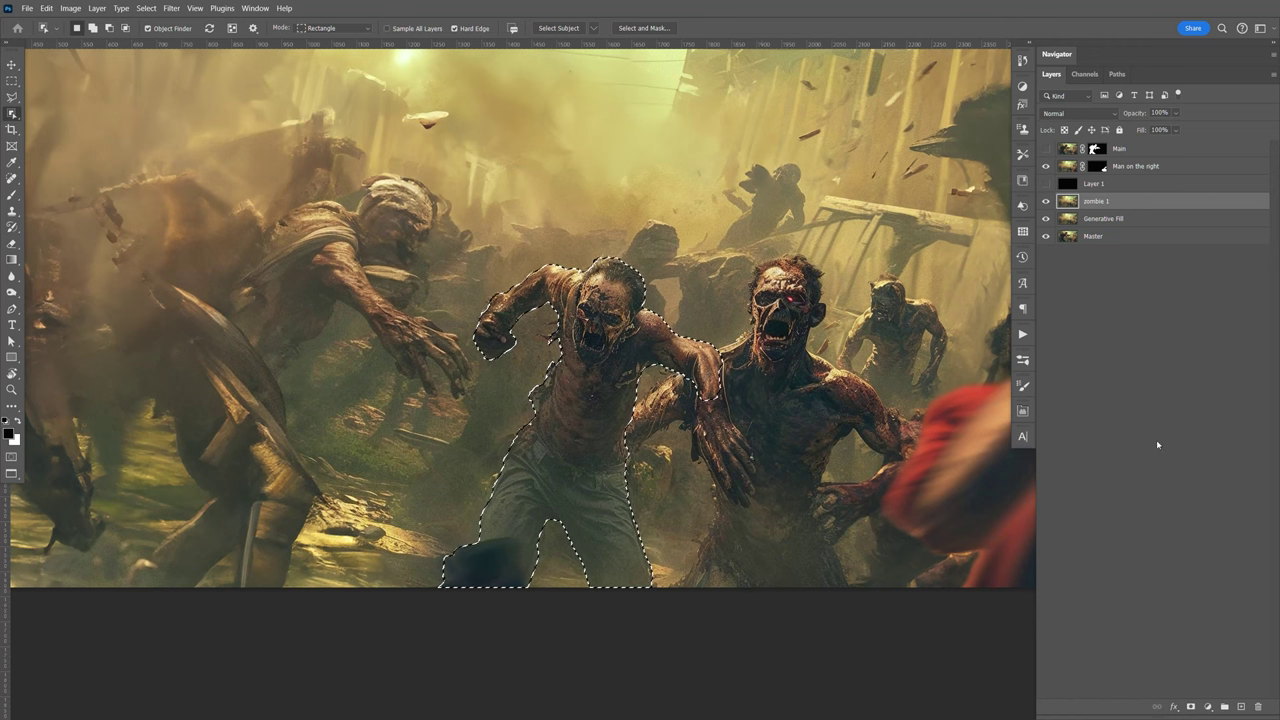
{"action": "key", "text": "F9"}
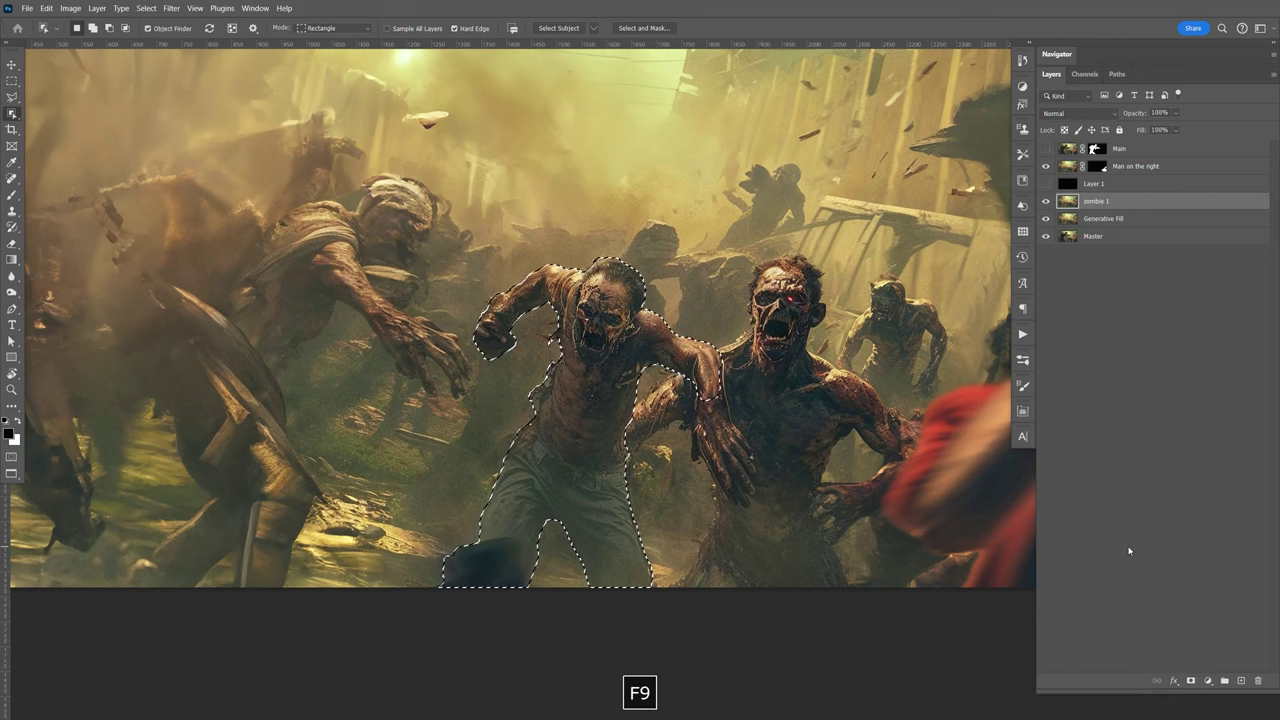
{"action": "left_click", "coordinate": [1190, 681]}
Inspect the zombie 1 mask around the lowered hand with the layers beneath hidden and shown again.
{"action": "key", "text": "z"}
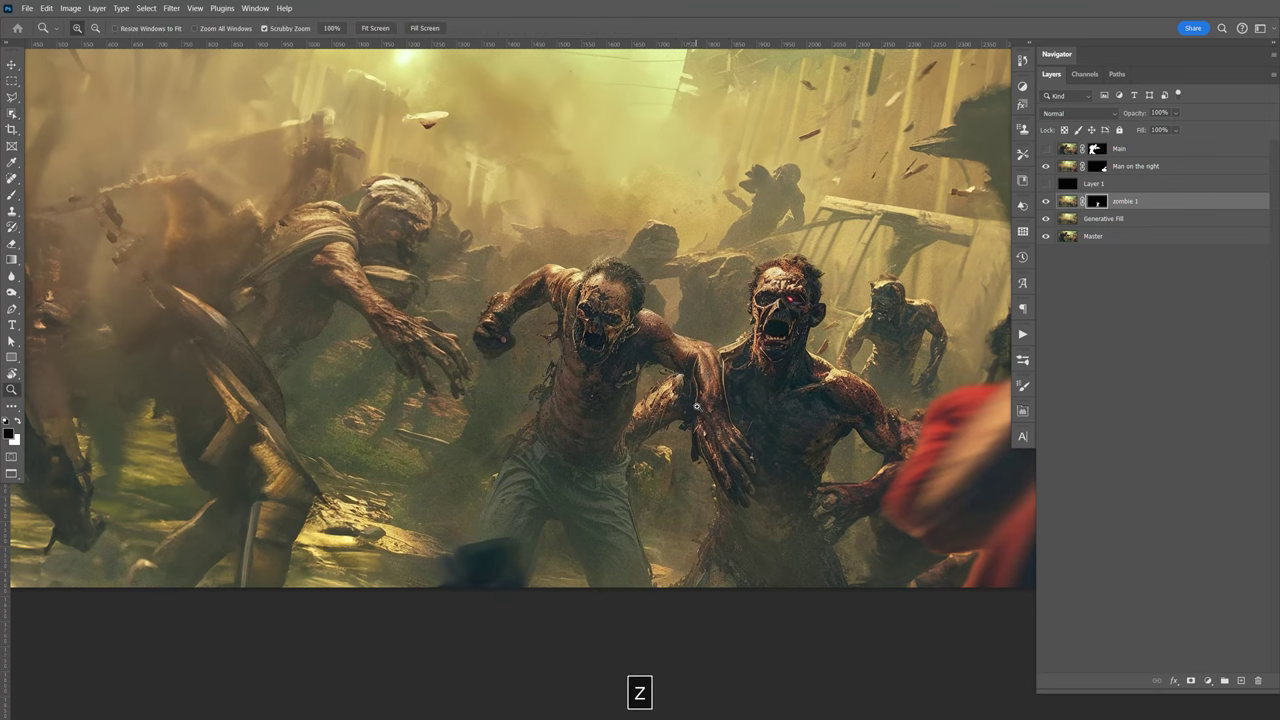
{"action": "left_click_drag", "start_coordinate": [703, 405], "coordinate": [802, 390]}
{"action": "key", "text": "space"}
{"action": "key", "text": "p"}
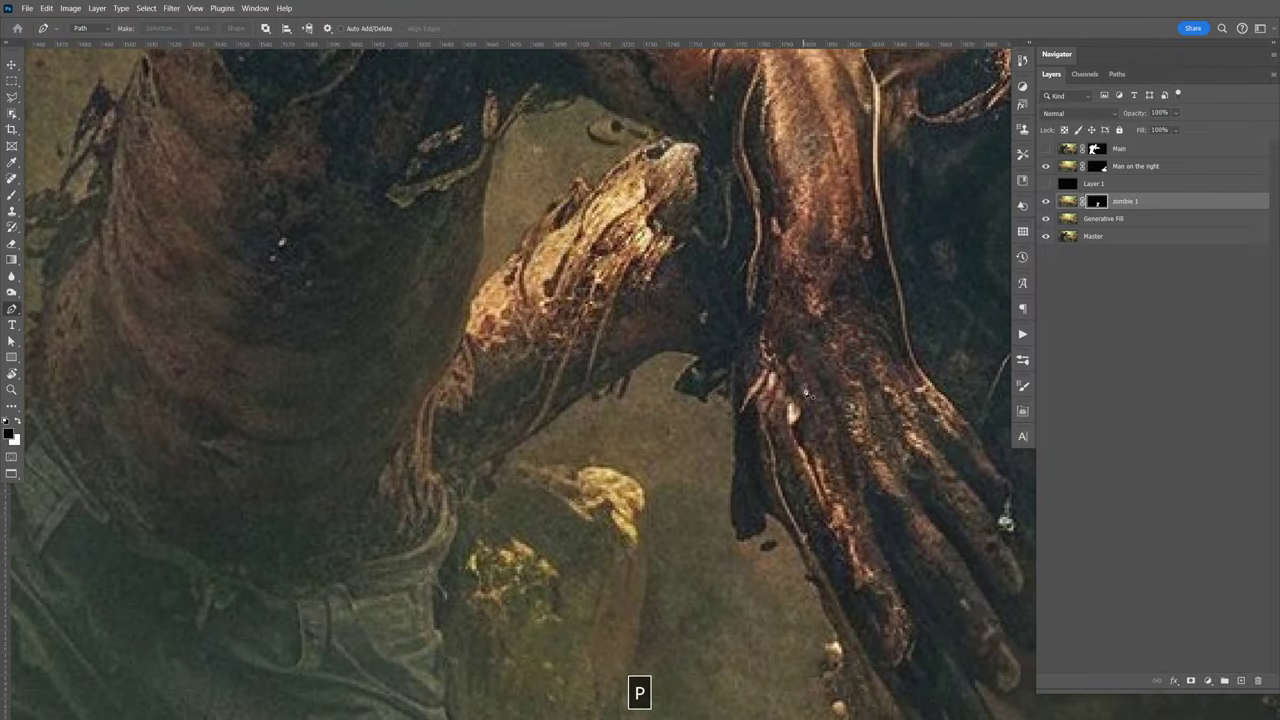
{"action": "left_click", "coordinate": [1046, 219]}
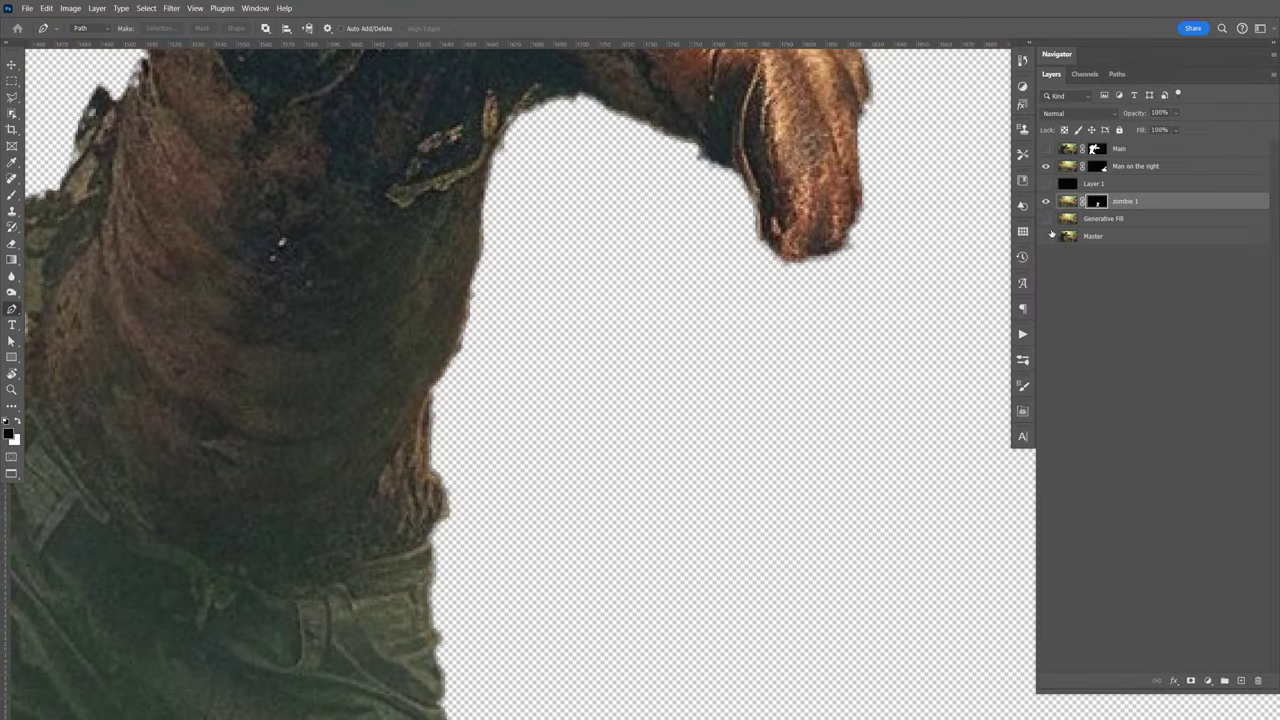
{"action": "left_click", "coordinate": [1046, 219]}
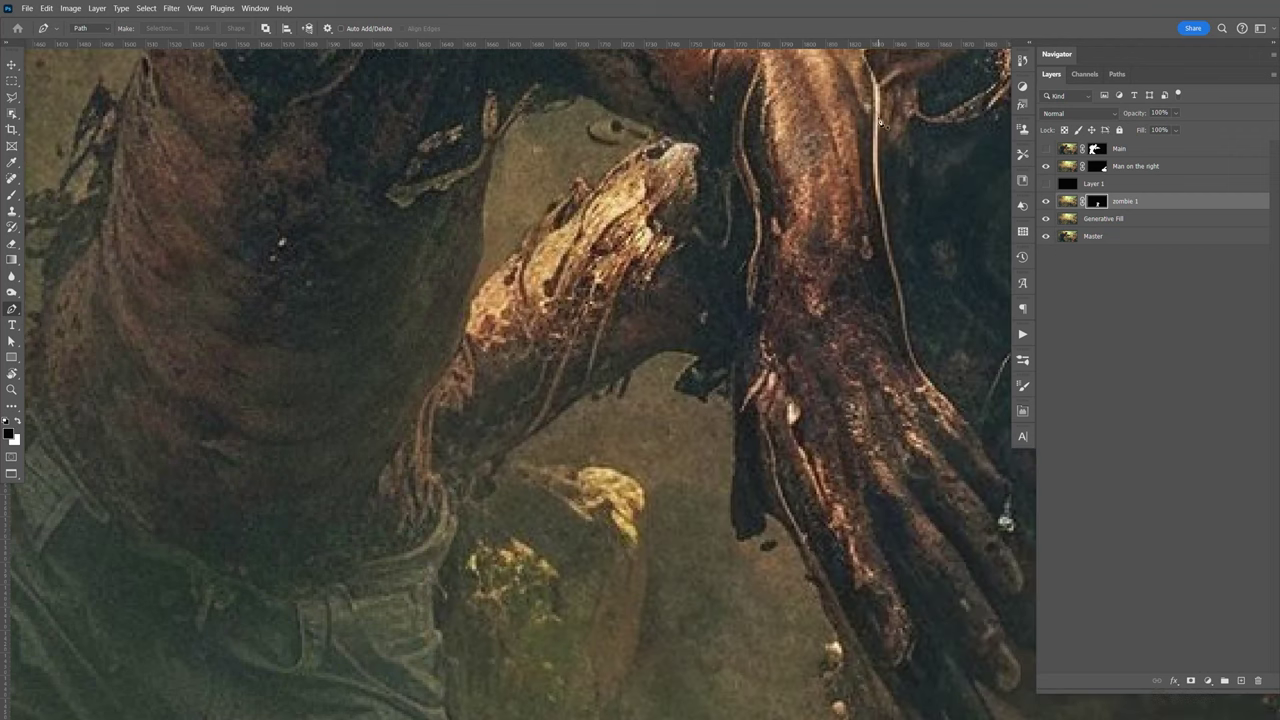
Trace the zombie's unmasked forearm and hand with a Pen path, going down the inner edge, around the fingers and back up the outer edge.
{"action": "left_click", "coordinate": [726, 163]}
{"action": "left_click_drag", "start_coordinate": [749, 238], "coordinate": [746, 268]}
{"action": "left_click_drag", "start_coordinate": [759, 444], "coordinate": [780, 501]}
{"action": "key", "text": "space"}
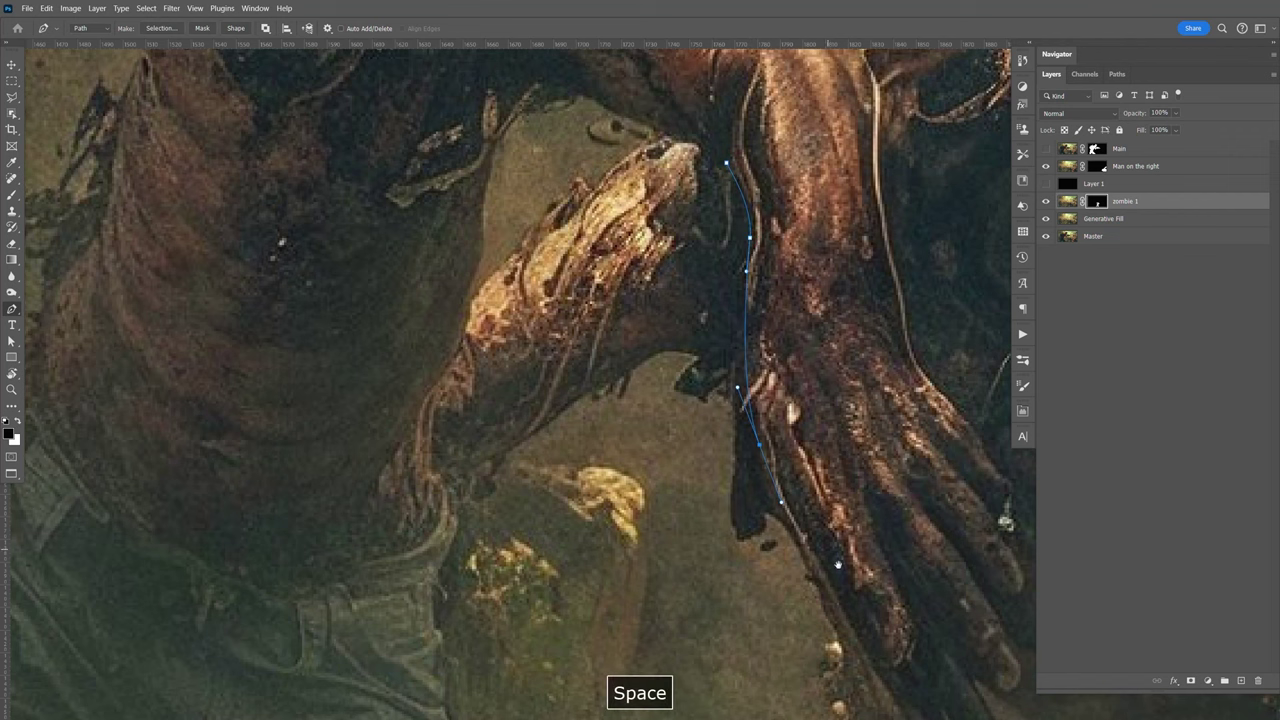
{"action": "left_click_drag", "start_coordinate": [834, 557], "coordinate": [789, 478]}
{"action": "left_click", "coordinate": [788, 499]}
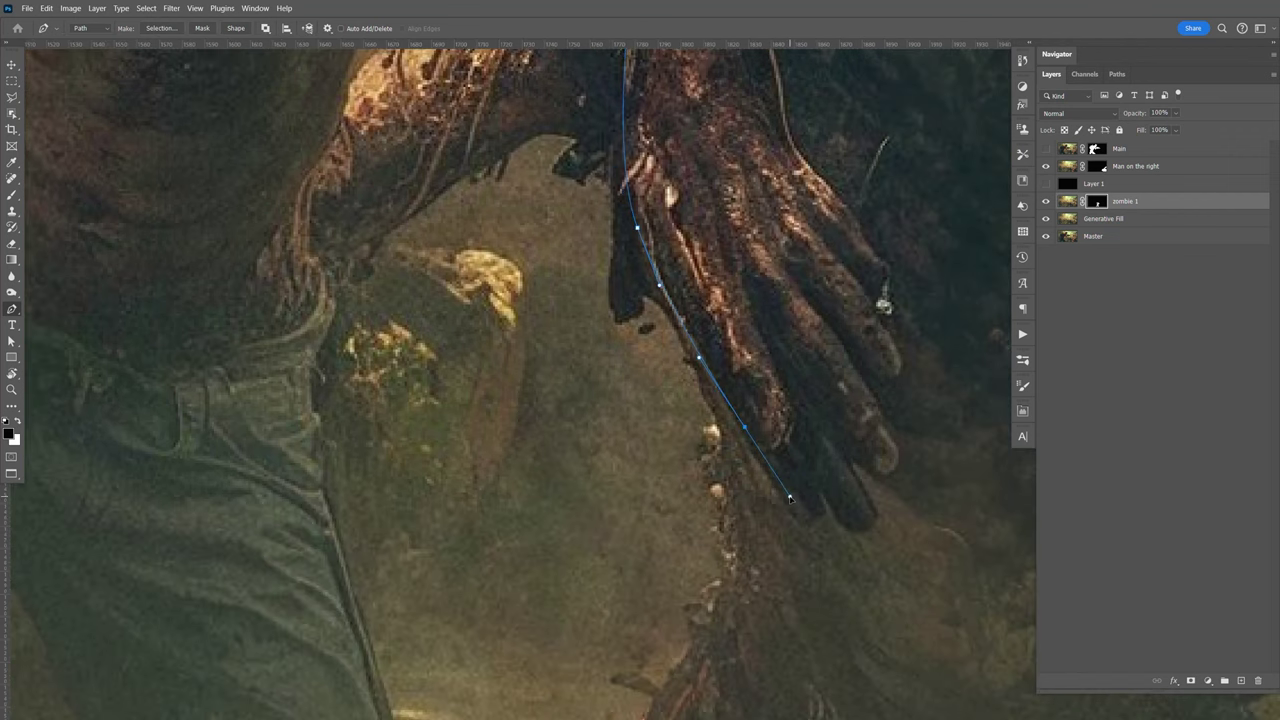
{"action": "left_click", "coordinate": [809, 518]}
{"action": "left_click", "coordinate": [820, 493]}
{"action": "left_click_drag", "start_coordinate": [857, 540], "coordinate": [883, 515]}
{"action": "left_click", "coordinate": [849, 463]}
{"action": "left_click_drag", "start_coordinate": [892, 468], "coordinate": [900, 449]}
{"action": "left_click", "coordinate": [871, 388]}
{"action": "left_click_drag", "start_coordinate": [896, 375], "coordinate": [904, 360]}
{"action": "left_click_drag", "start_coordinate": [885, 260], "coordinate": [822, 380]}
{"action": "scroll", "coordinate": [840, 207], "scroll_direction": "up", "scroll_amount": 1}
{"action": "left_click_drag", "start_coordinate": [801, 266], "coordinate": [796, 248]}
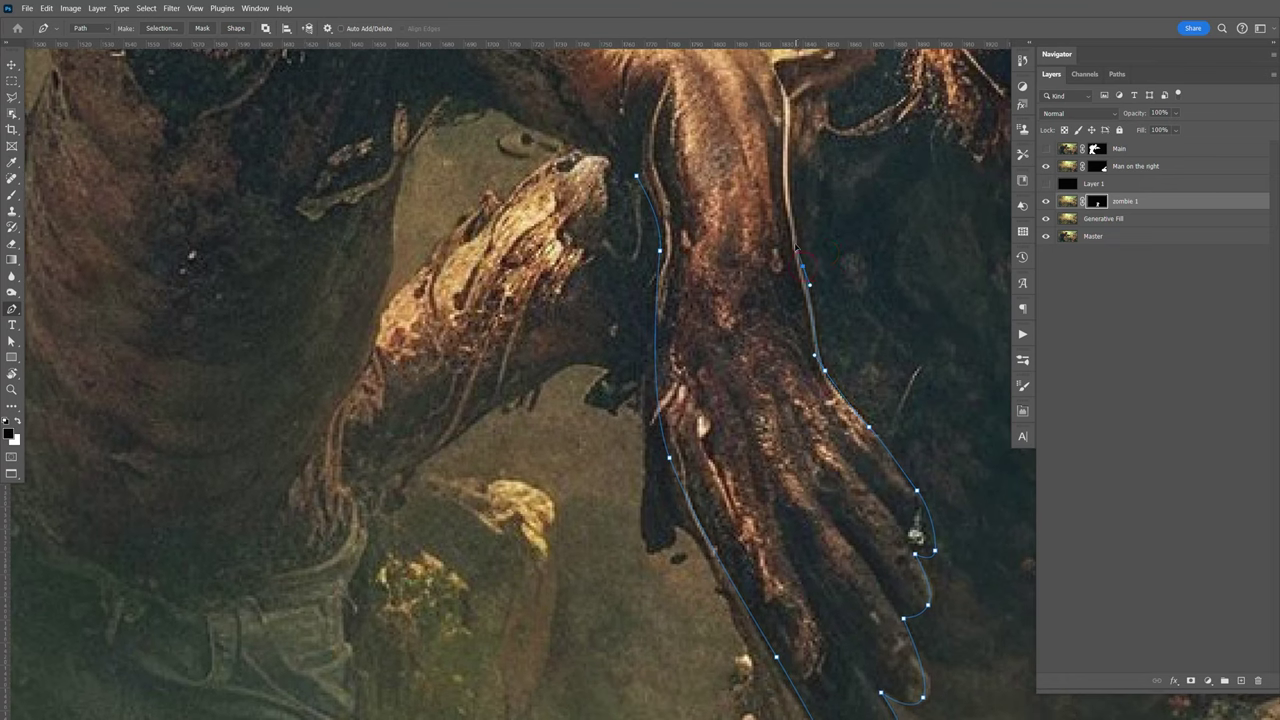
{"action": "left_click_drag", "start_coordinate": [786, 78], "coordinate": [796, 283]}
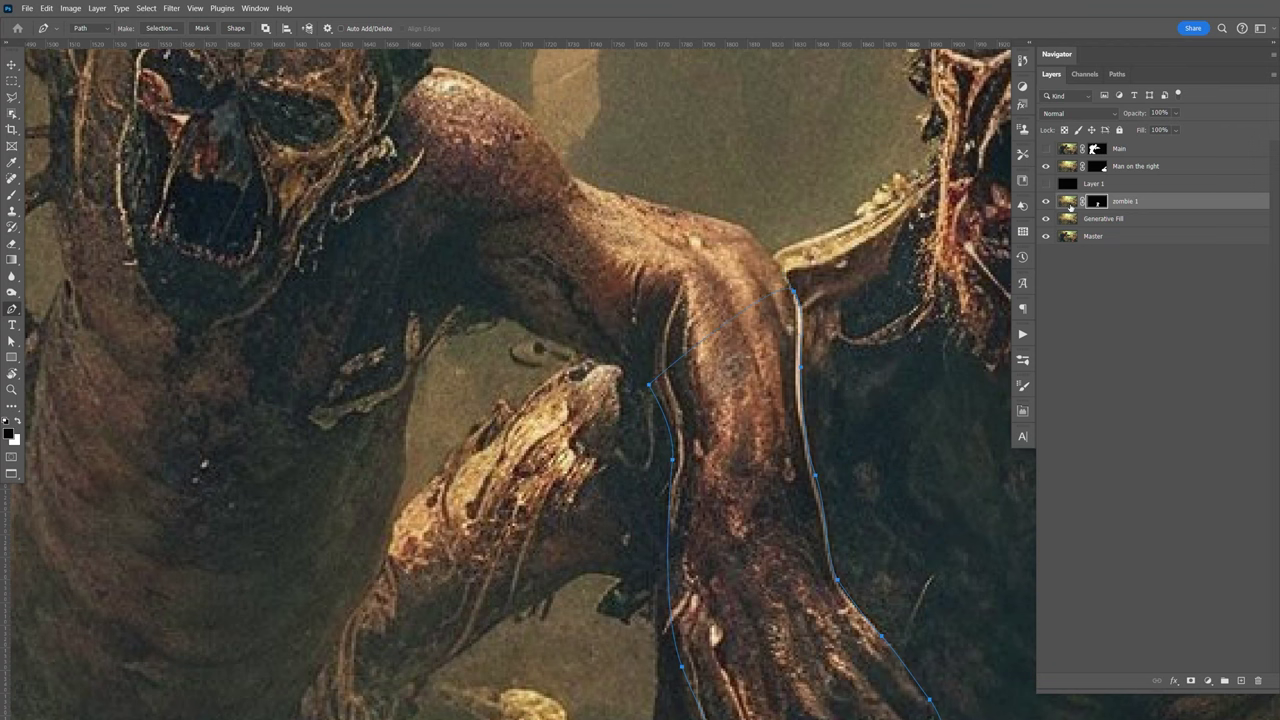
Hide the Generative Fill and Master layers and convert the hand path into a new selection with a 2-pixel feather.
{"action": "left_click", "coordinate": [1048, 237]}
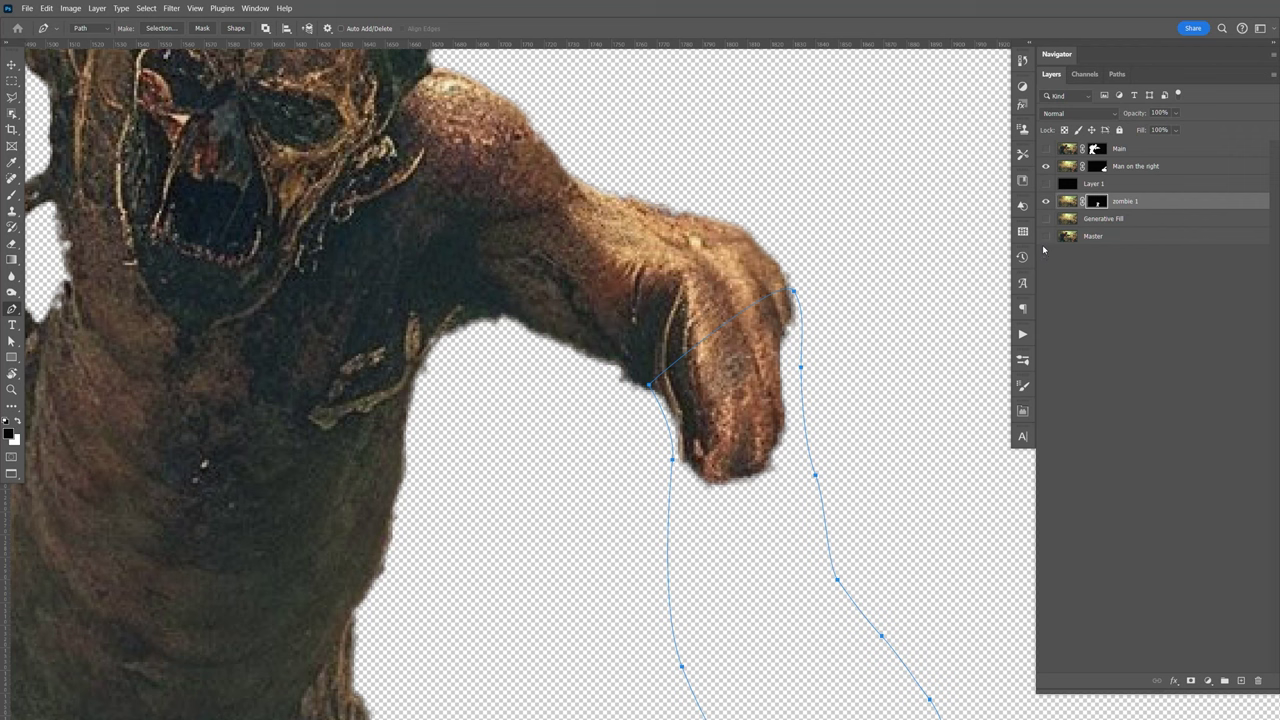
{"action": "right_click", "coordinate": [748, 410]}
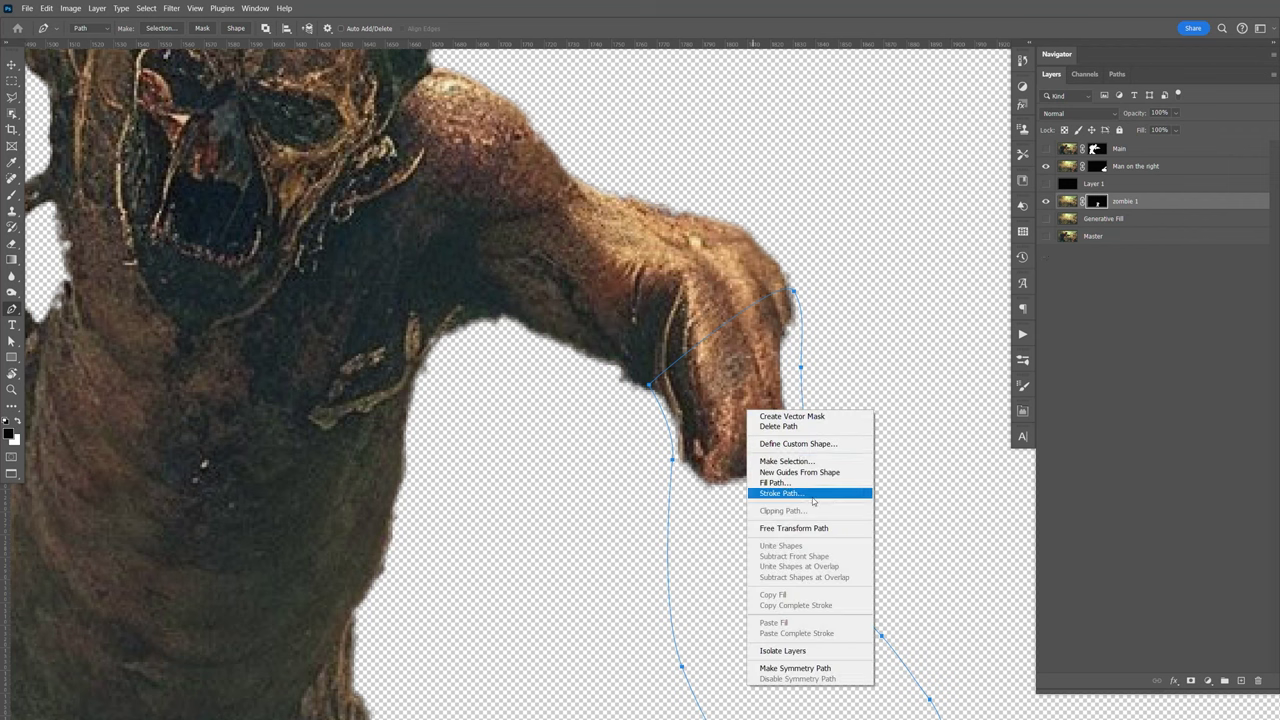
{"action": "left_click", "coordinate": [811, 463]}
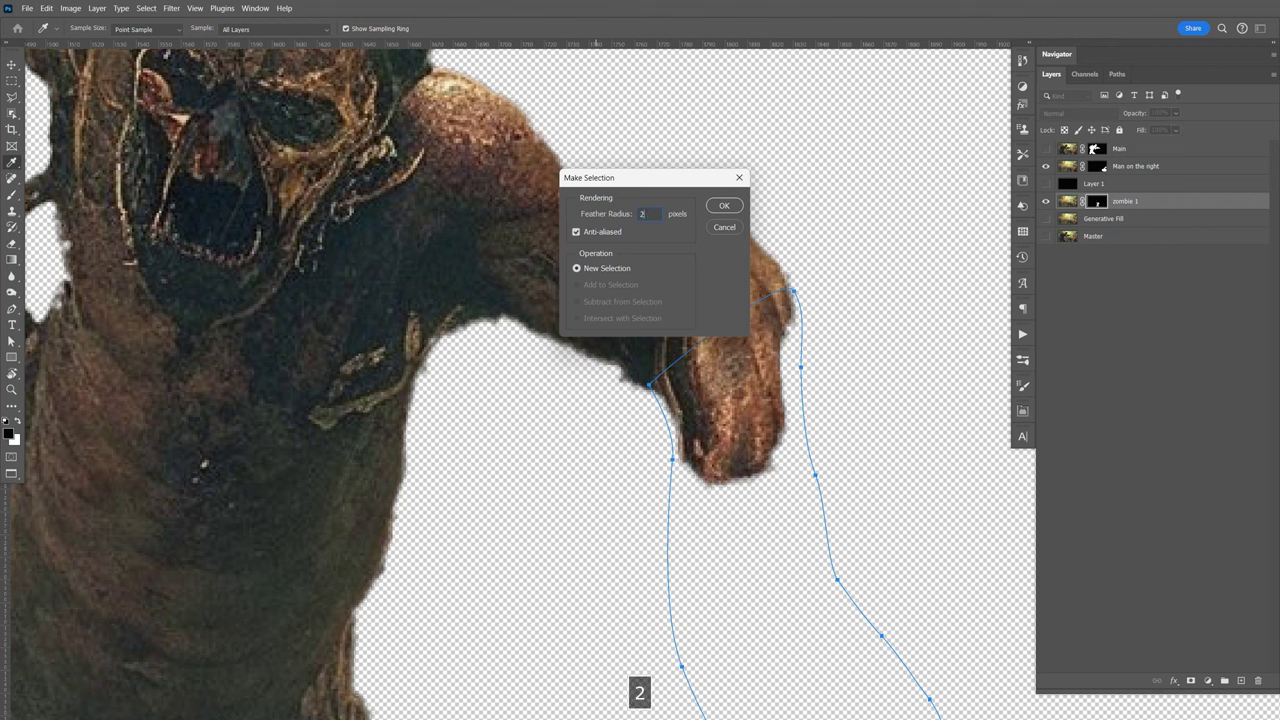
{"action": "left_click", "coordinate": [722, 207]}
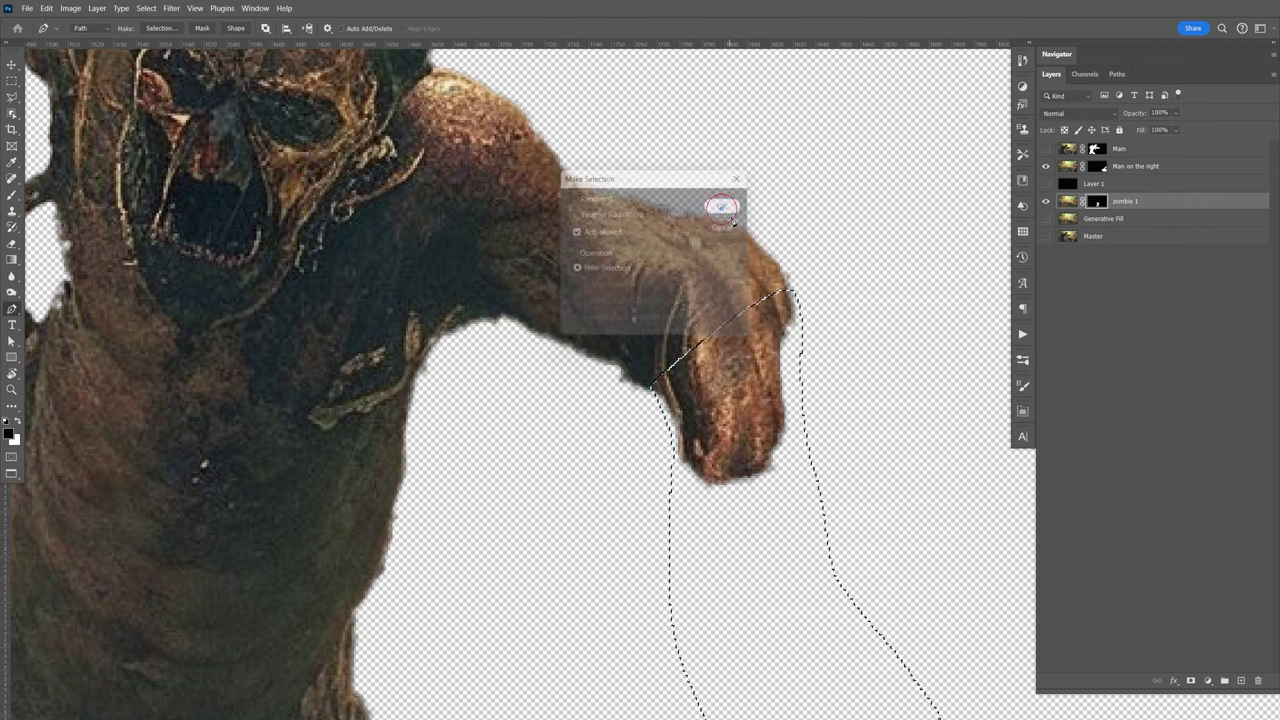
Fill the selected forearm and hand with white on the zombie 1 mask to reveal them, and drop the selection.
{"action": "left_click", "coordinate": [1097, 202]}
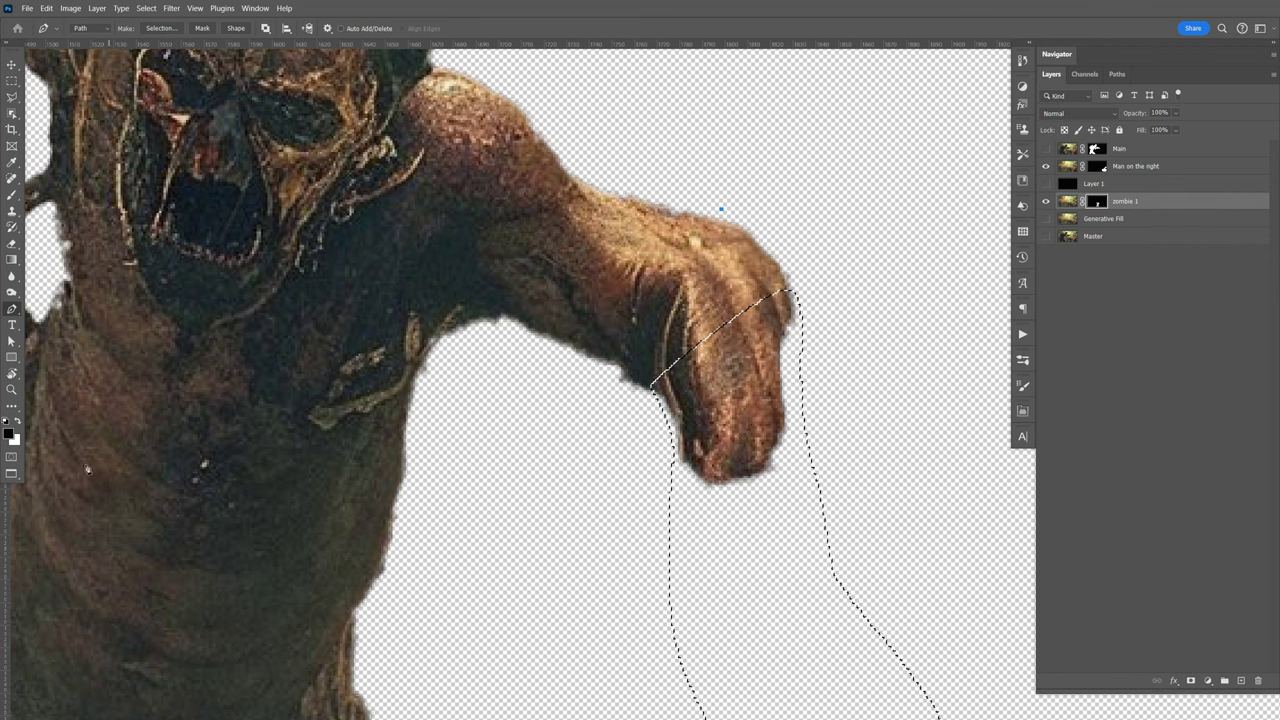
{"action": "key", "text": "x"}
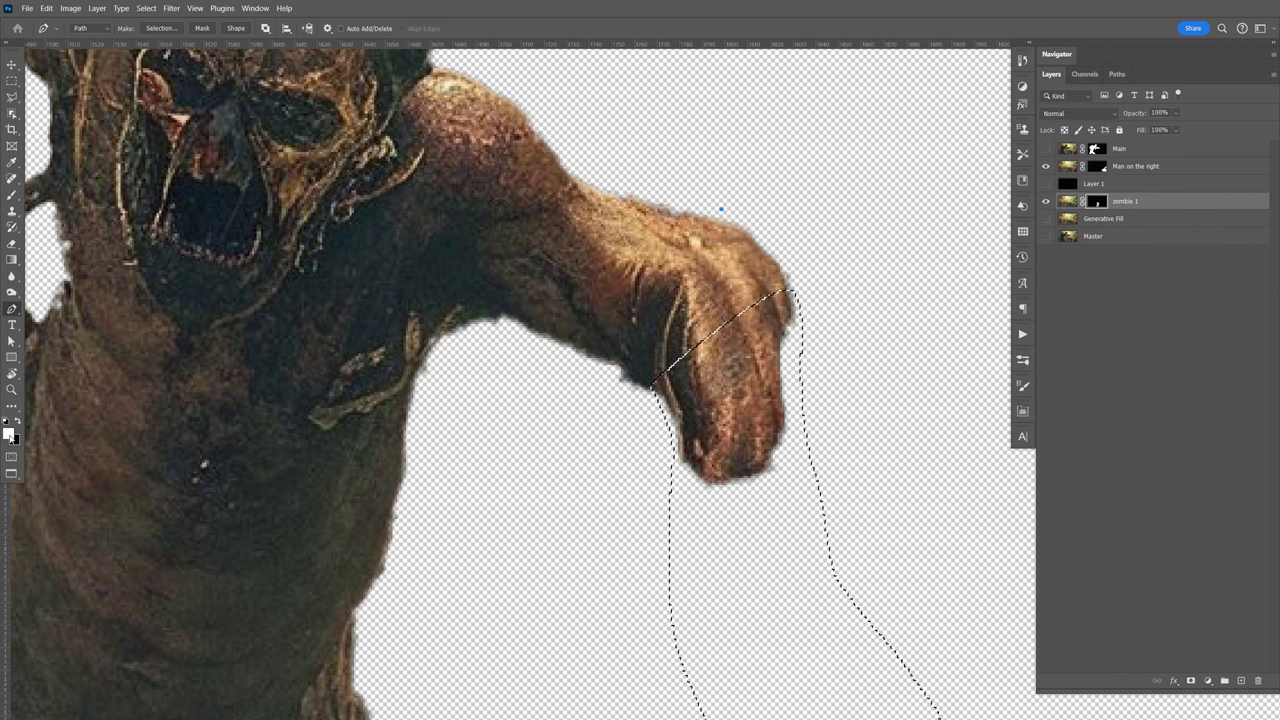
{"action": "key", "text": "x"}
{"action": "key", "text": "x"}
{"action": "key", "text": "alt+BackSpace"}
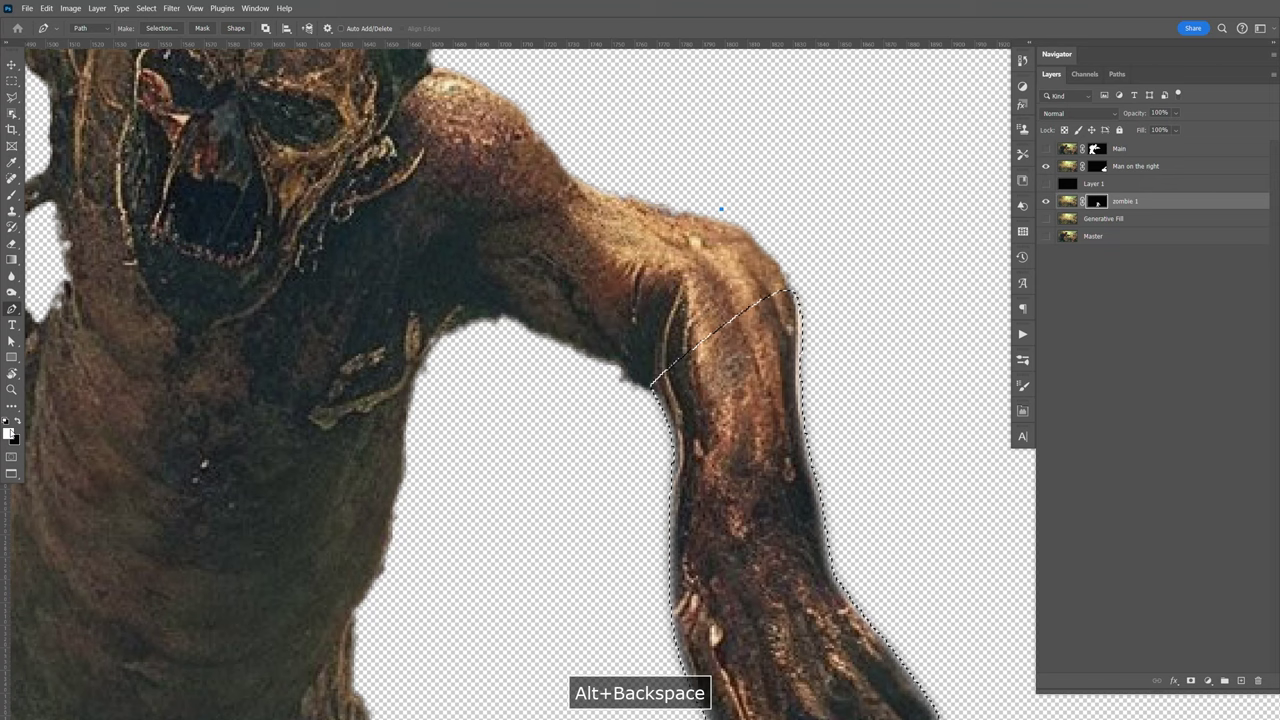
{"action": "key", "text": "ctrl+d"}
Try to clear the stray Pen anchor point above the zombie's revealed arm.
{"action": "key", "text": "space"}
{"action": "left_click_drag", "start_coordinate": [863, 486], "coordinate": [922, 420]}
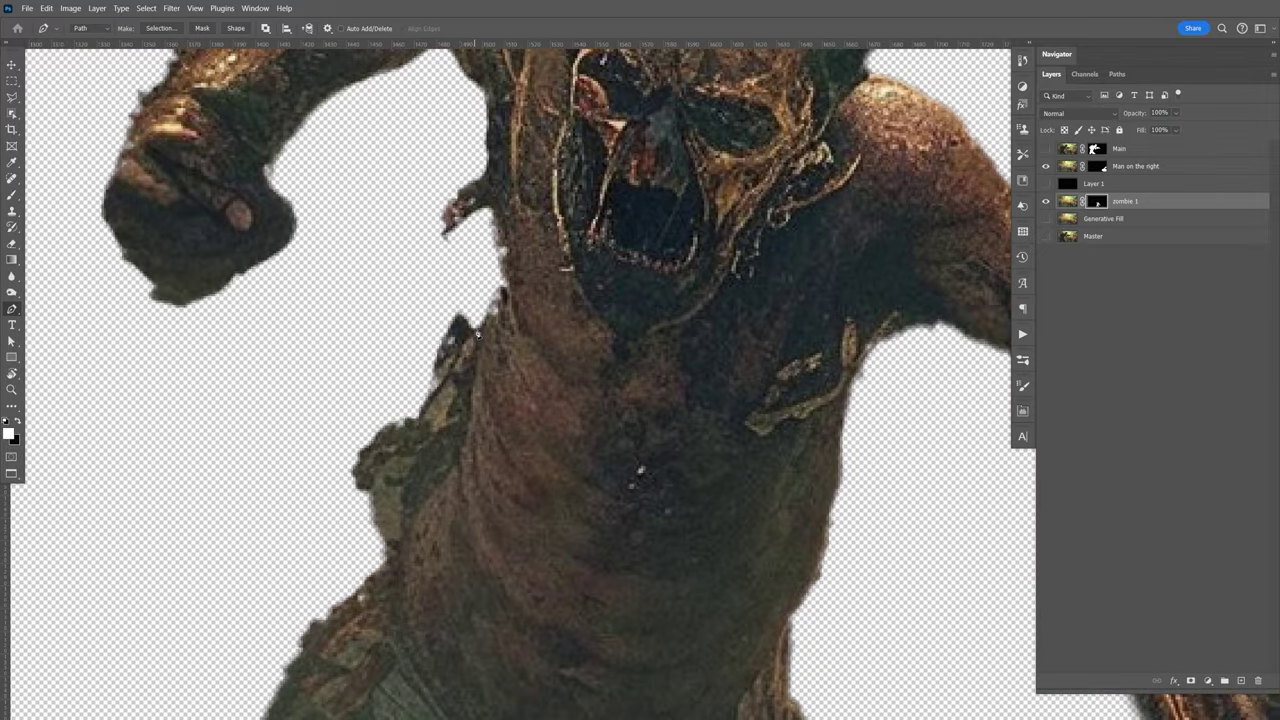
{"action": "left_click", "coordinate": [408, 168]}
{"action": "key", "text": "ctrl+z"}
{"action": "left_click_drag", "start_coordinate": [714, 349], "coordinate": [631, 337]}
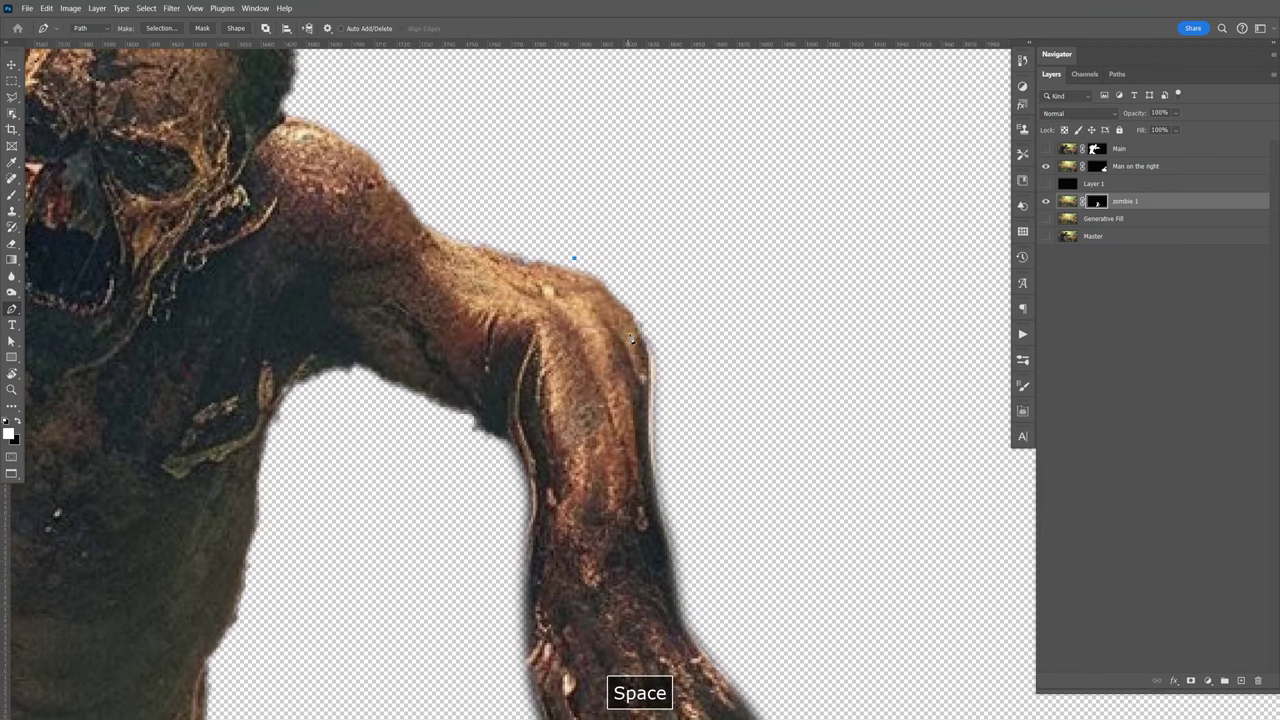
{"action": "key", "text": "ctrl+z"}
{"action": "key", "text": "ctrl+d"}
{"action": "left_click", "coordinate": [574, 259]}
{"action": "key", "text": "space"}
Add a new empty path separate from the Work Path and return to the layer list.
{"action": "left_click", "coordinate": [1117, 74]}
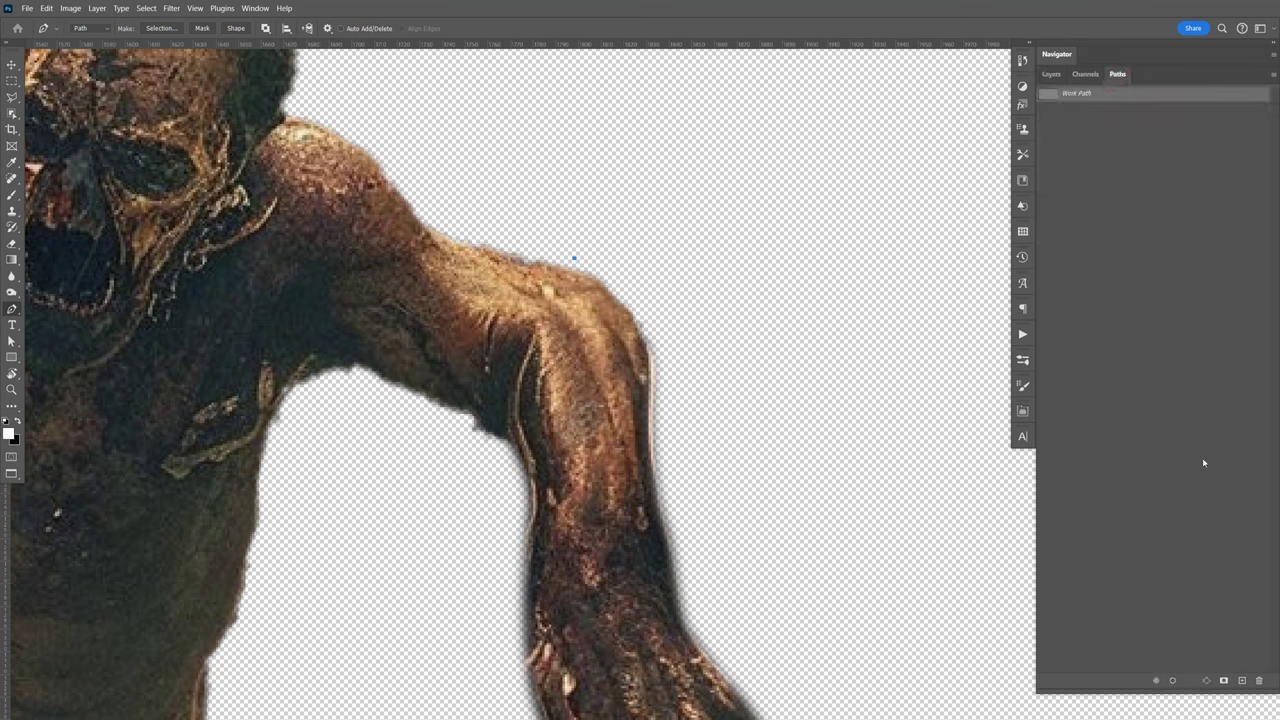
{"action": "left_click", "coordinate": [1241, 680]}
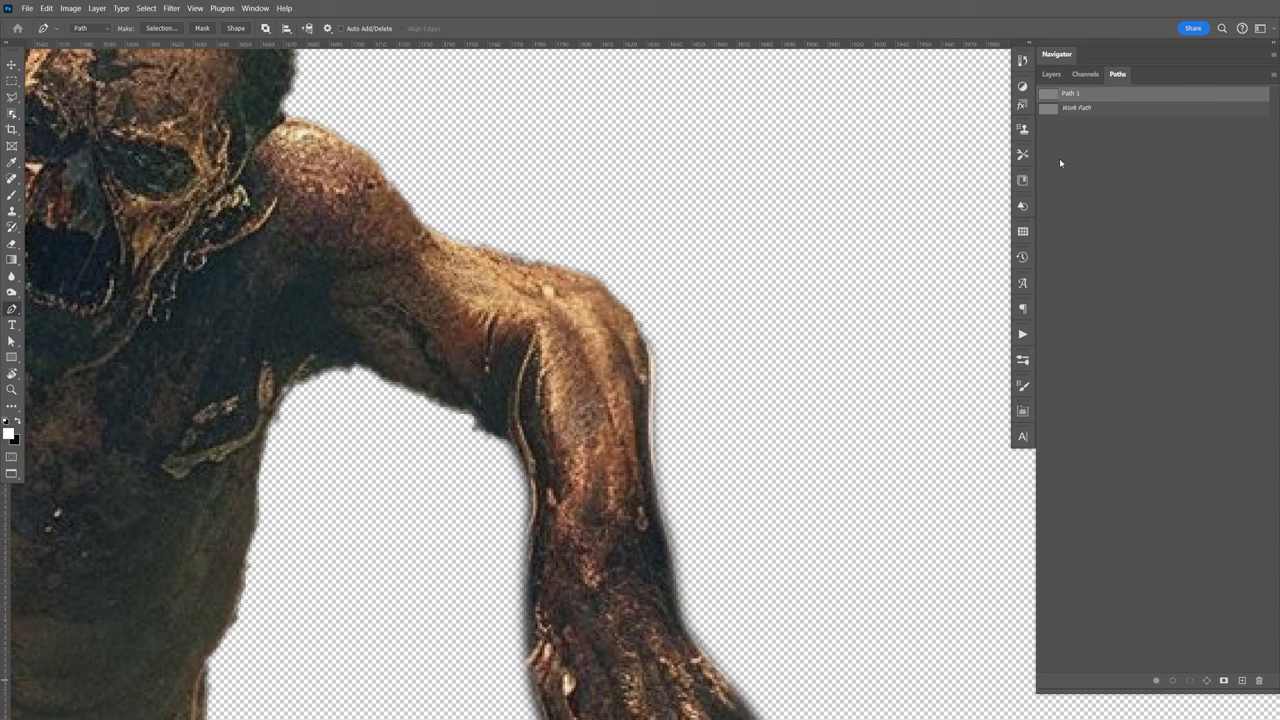
{"action": "left_click", "coordinate": [1051, 75]}
Trace a closed Pen path around the leftover fragments beside the zombie's torso, following the body edge from the neck to the waist.
{"action": "key", "text": "space"}
{"action": "left_click_drag", "start_coordinate": [438, 360], "coordinate": [614, 354]}
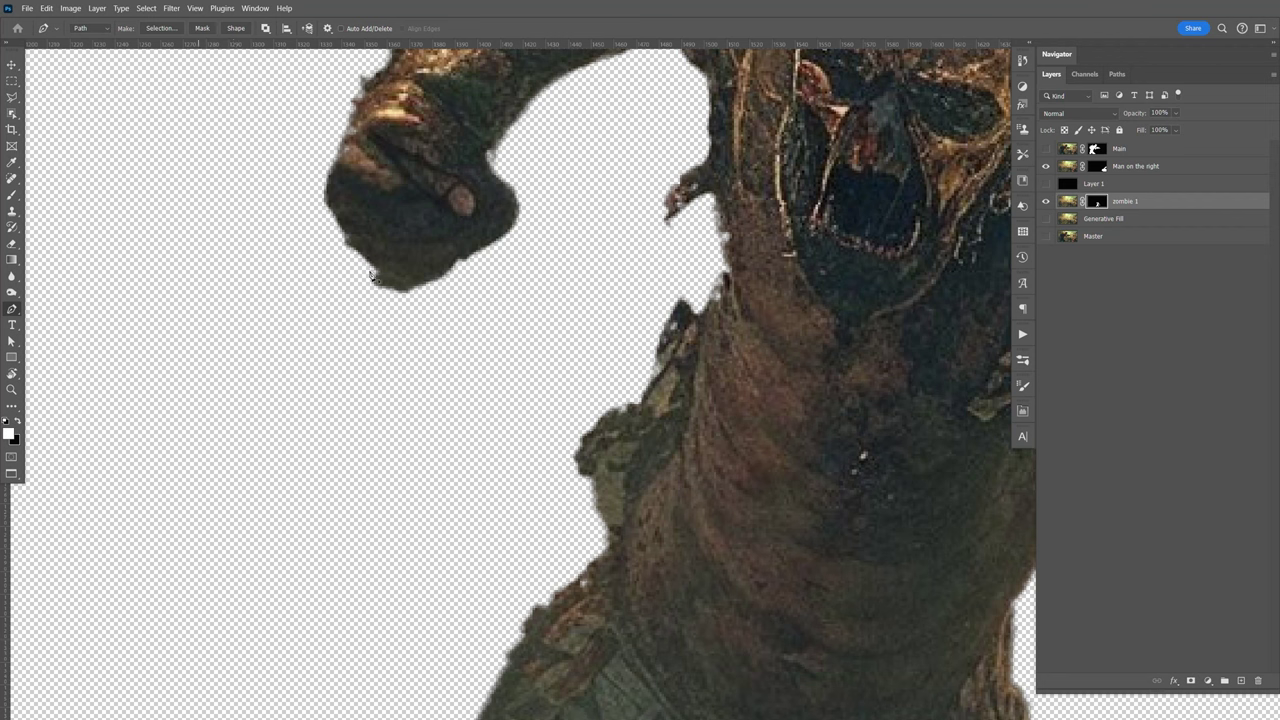
{"action": "left_click", "coordinate": [608, 166]}
{"action": "left_click_drag", "start_coordinate": [710, 170], "coordinate": [721, 236]}
{"action": "left_click", "coordinate": [704, 330]}
{"action": "left_click", "coordinate": [690, 411]}
{"action": "left_click", "coordinate": [681, 433]}
{"action": "left_click", "coordinate": [651, 467]}
{"action": "left_click", "coordinate": [636, 500]}
{"action": "left_click", "coordinate": [618, 535]}
{"action": "left_click", "coordinate": [611, 548]}
{"action": "left_click", "coordinate": [571, 552]}
{"action": "left_click", "coordinate": [533, 440]}
{"action": "left_click", "coordinate": [548, 300]}
{"action": "left_click", "coordinate": [563, 214]}
{"action": "left_click", "coordinate": [608, 168]}
Convert the path around the fragments into a new selection with a 1-pixel feather.
{"action": "right_click", "coordinate": [633, 294]}
{"action": "left_click", "coordinate": [700, 345]}
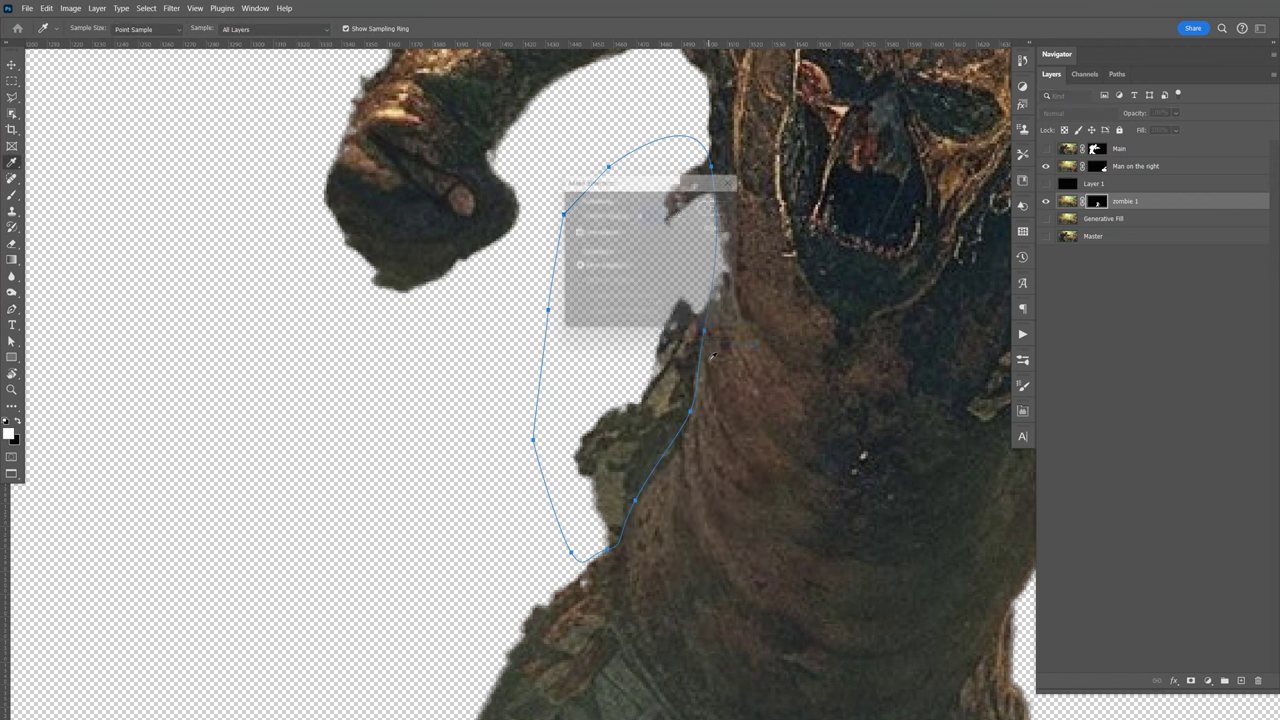
{"action": "type", "text": "1"}
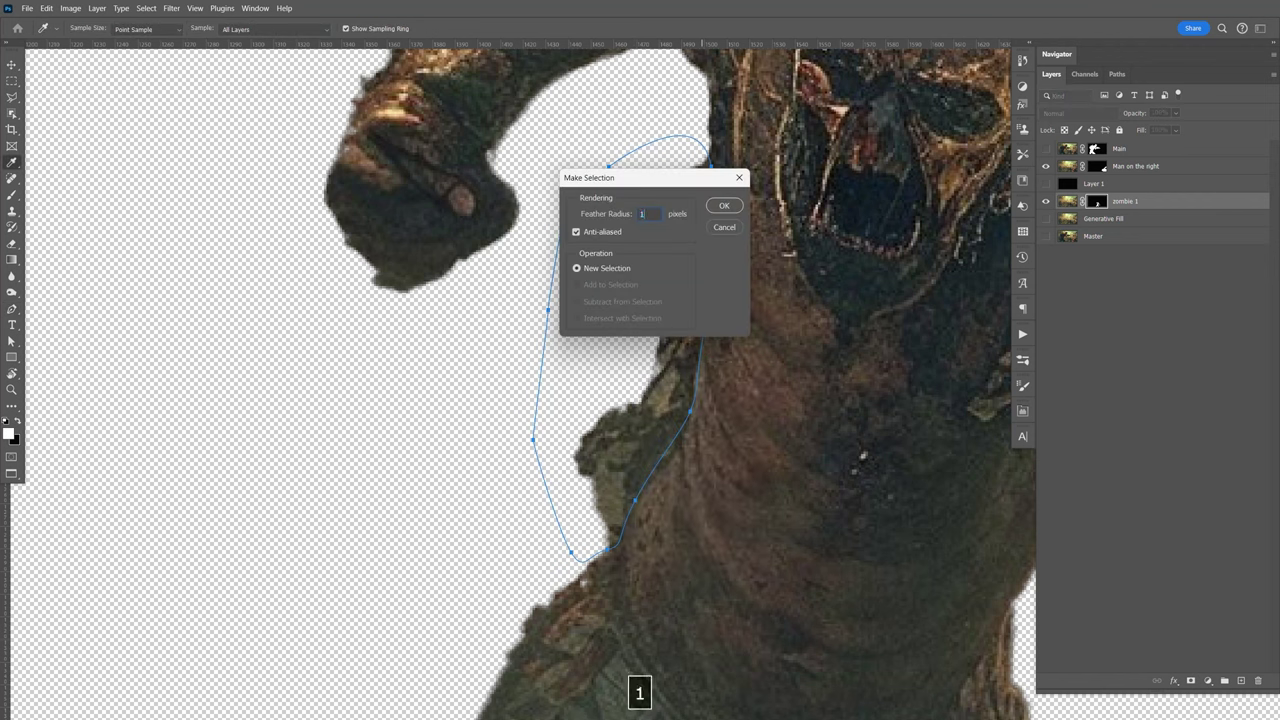
{"action": "key", "text": "Return"}
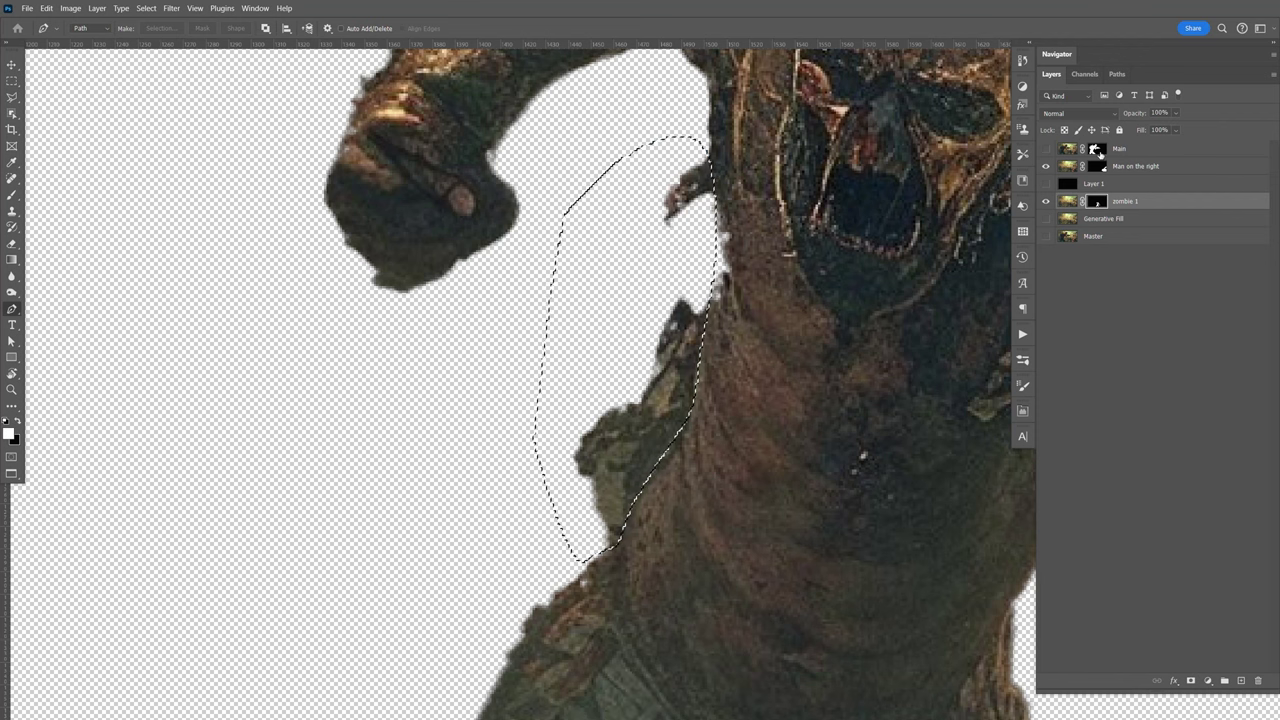
Fill the selected area beside the zombie's torso with black on the zombie 1 layer mask, deselect it, and save the document.
{"action": "key", "text": "x"}
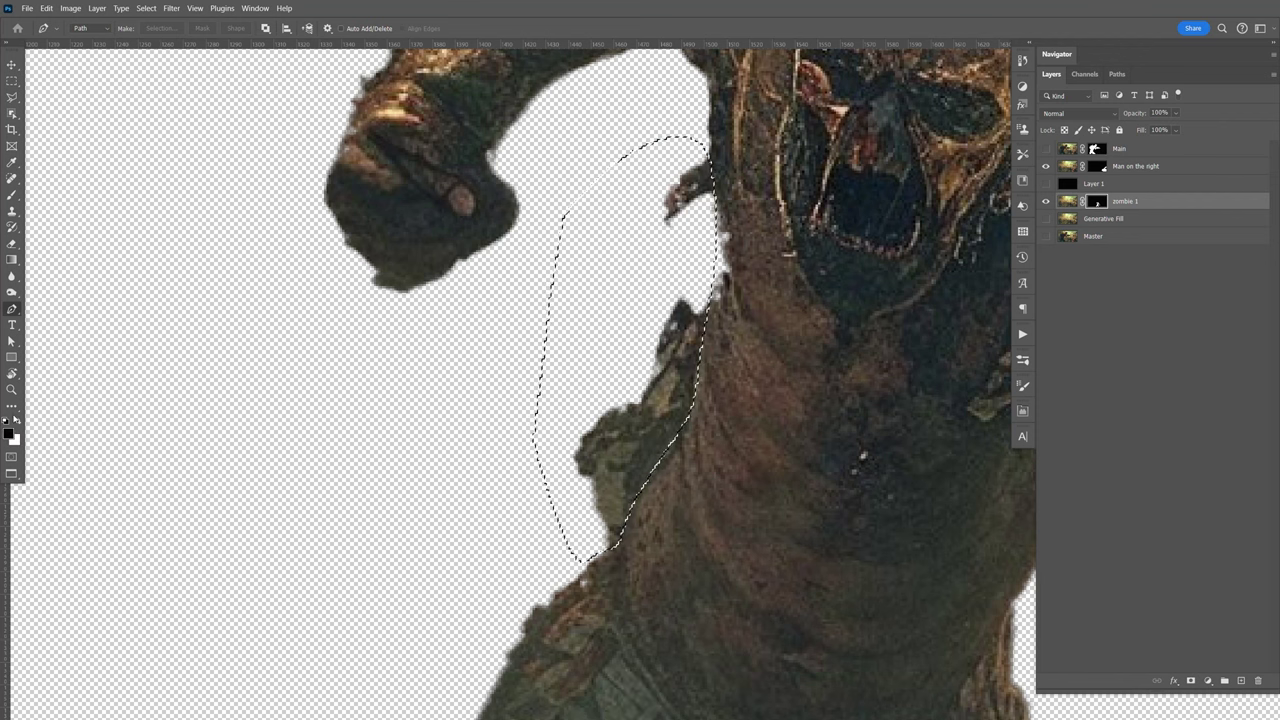
{"action": "key", "text": "alt+BackSpace"}
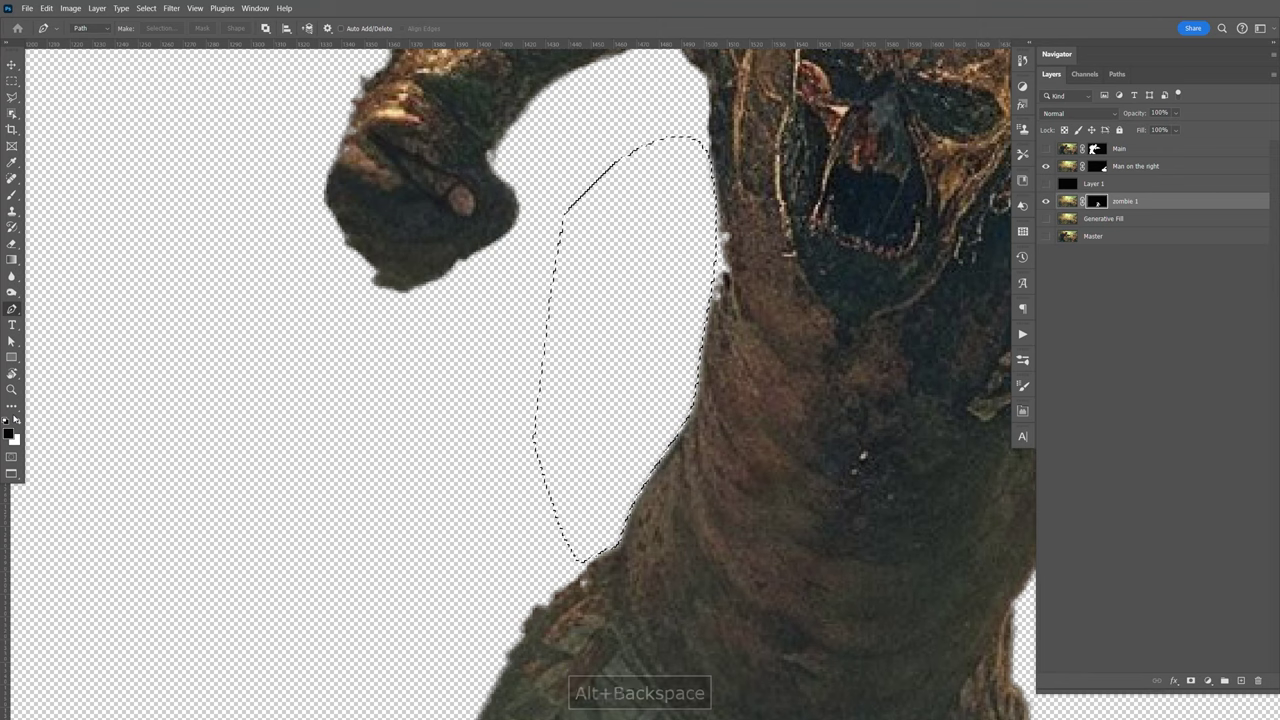
{"action": "key", "text": "ctrl+d"}
{"action": "key", "text": "ctrl+minus"}
{"action": "key", "text": "ctrl+minus"}
{"action": "key", "text": "ctrl+minus"}
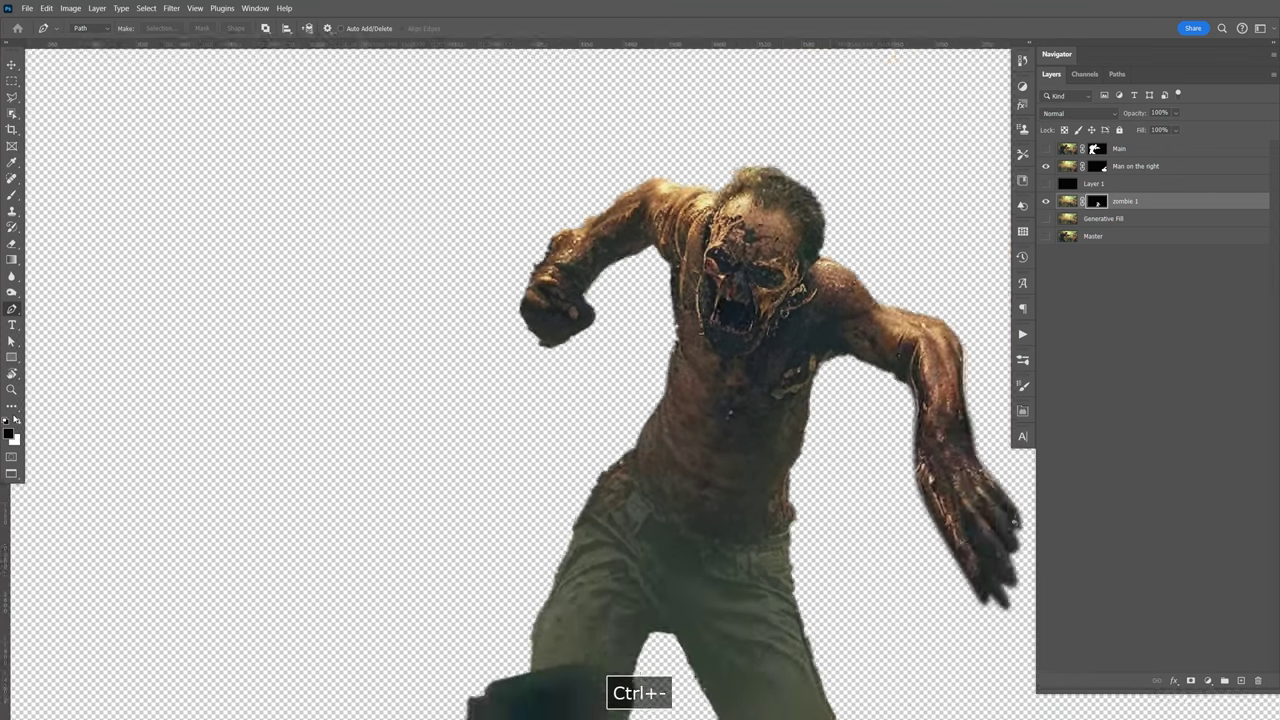
{"action": "key", "text": "ctrl+minus"}
{"action": "key", "text": "ctrl+equal"}
{"action": "key", "text": "ctrl+s"}
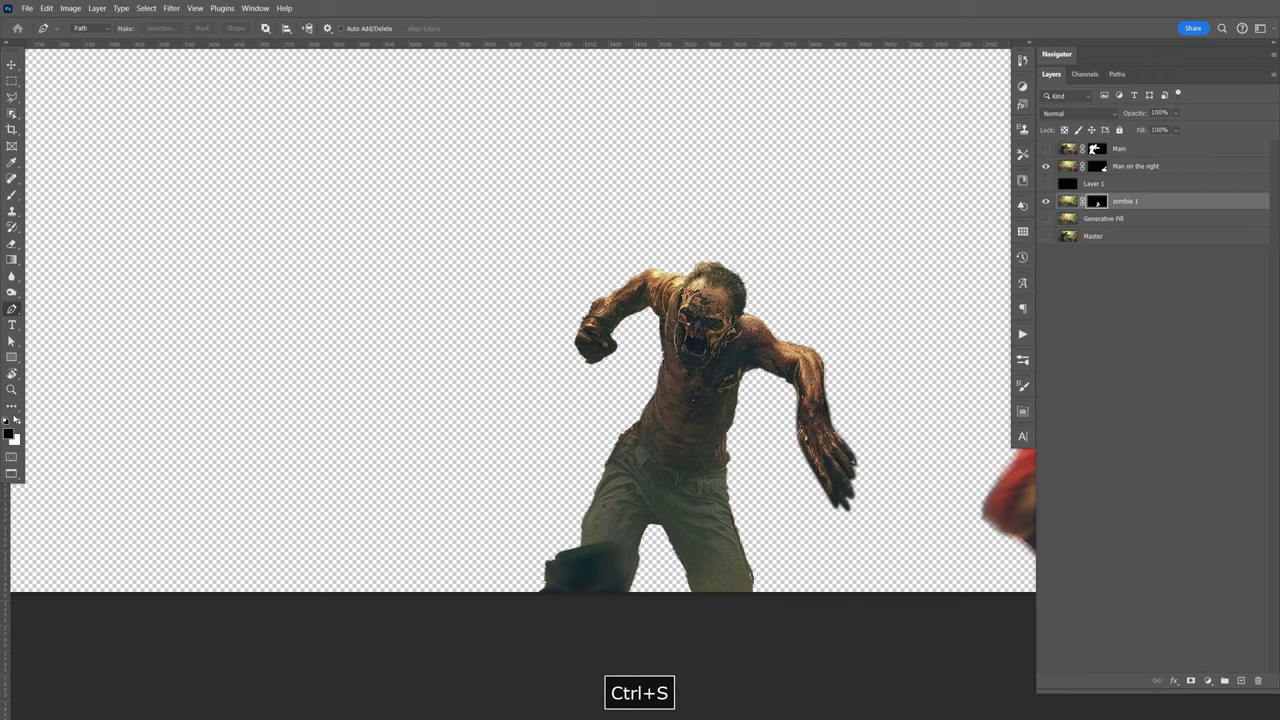
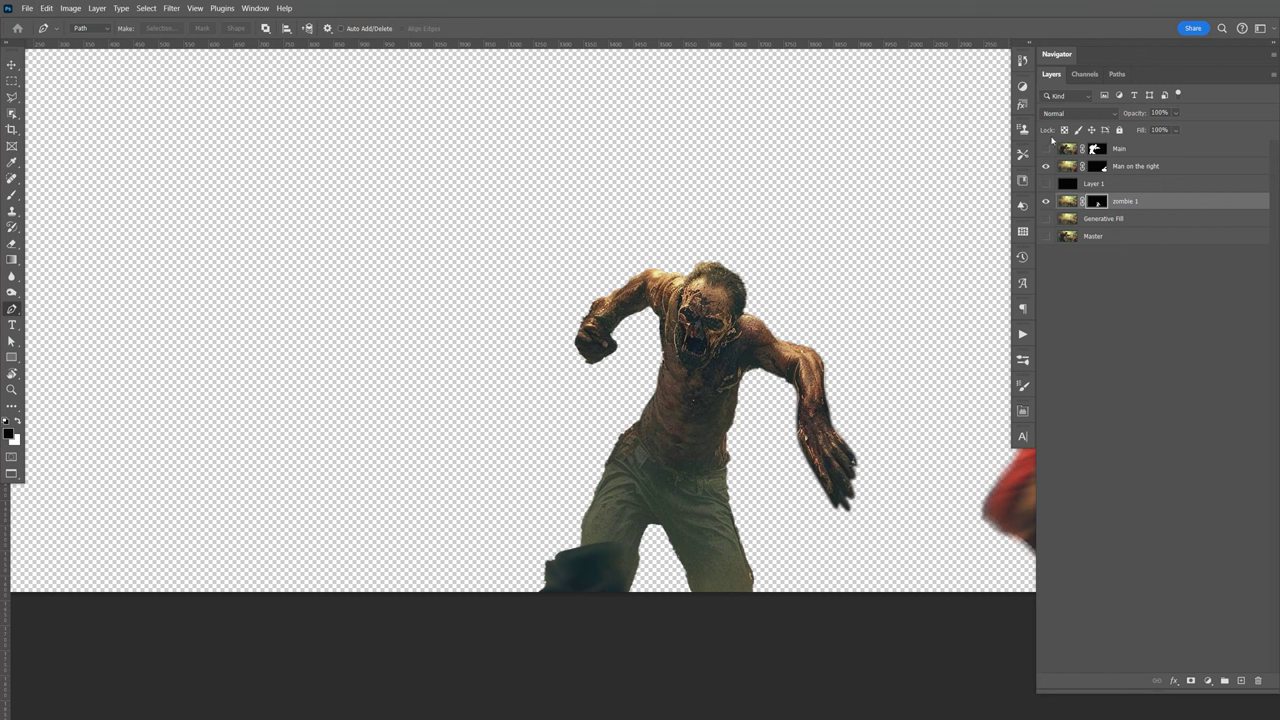
Show the Generative Fill and Master layers, hide the zombie 1 and Man on the right layers, and save the document.
{"action": "left_click_drag", "start_coordinate": [1048, 218], "coordinate": [1048, 236]}
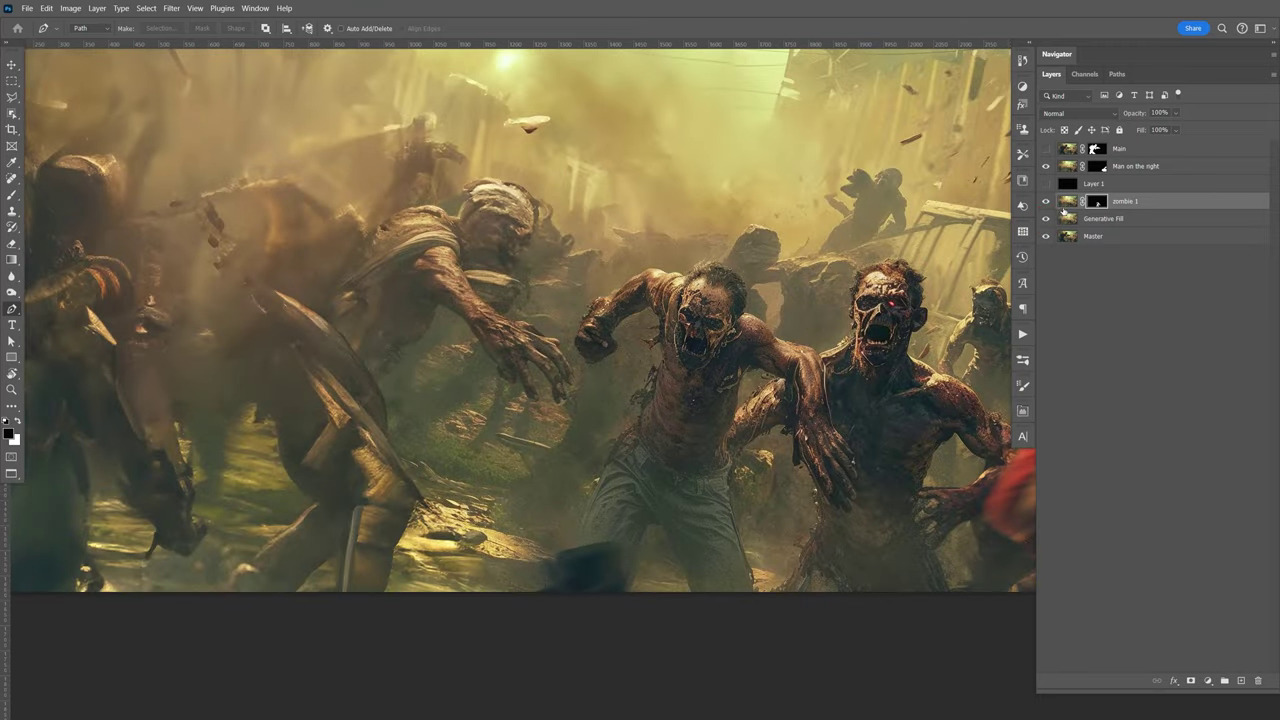
{"action": "left_click", "coordinate": [1047, 202]}
{"action": "key", "text": "space"}
{"action": "left_click_drag", "start_coordinate": [915, 375], "coordinate": [790, 348]}
{"action": "key", "text": "ctrl+s"}
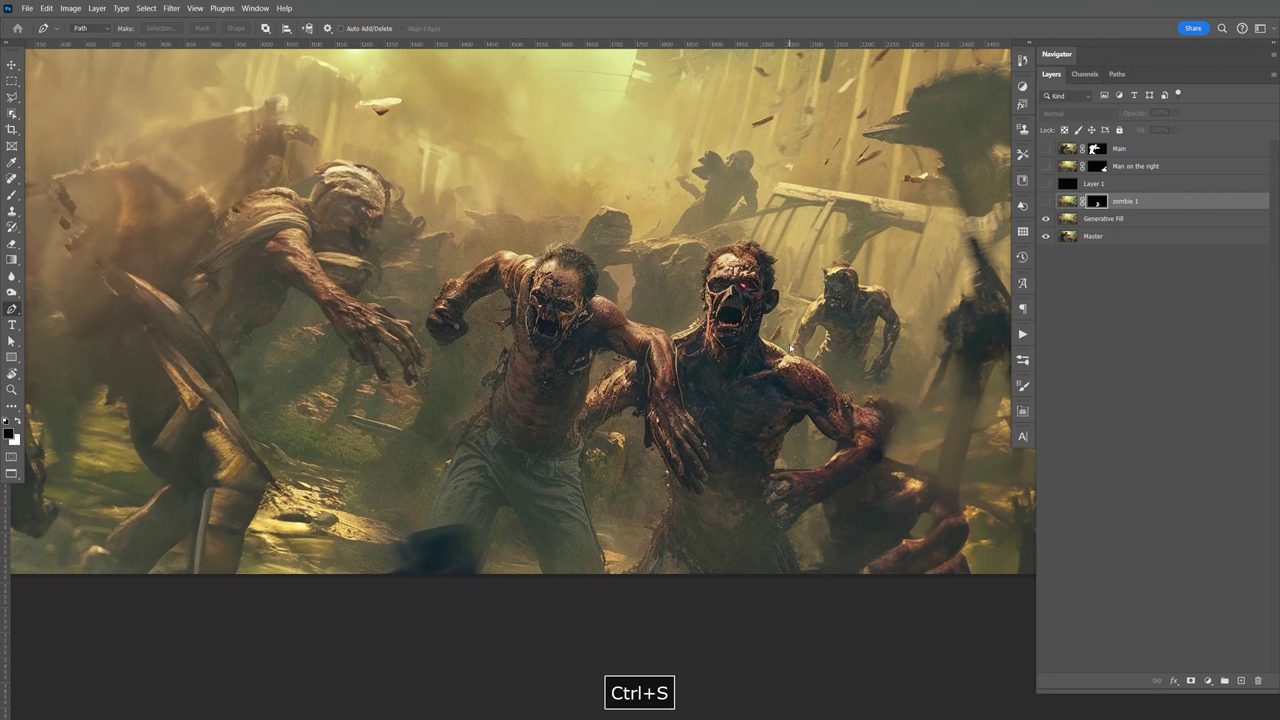
{"action": "key", "text": "F9"}
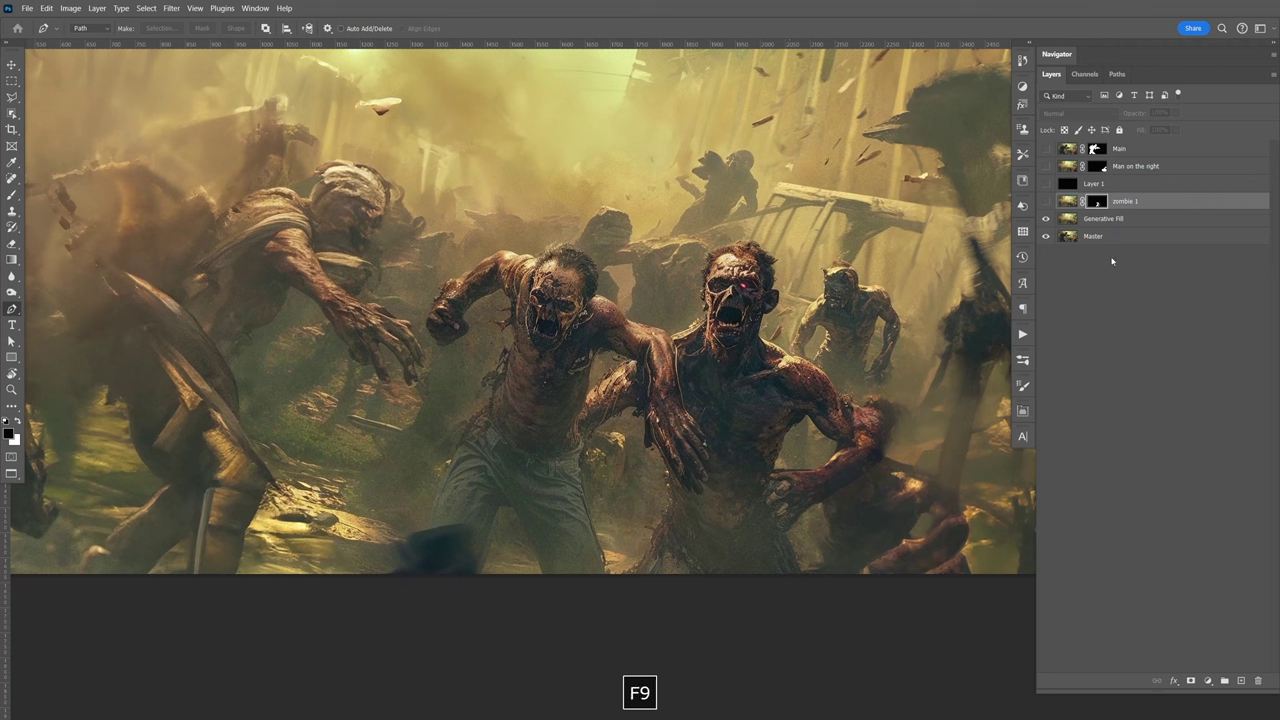
On the Generative Fill layer, lasso the dark blurred object beside the front zombie's leg and replace it using Generative Fill without a prompt.
{"action": "left_click", "coordinate": [1148, 220]}
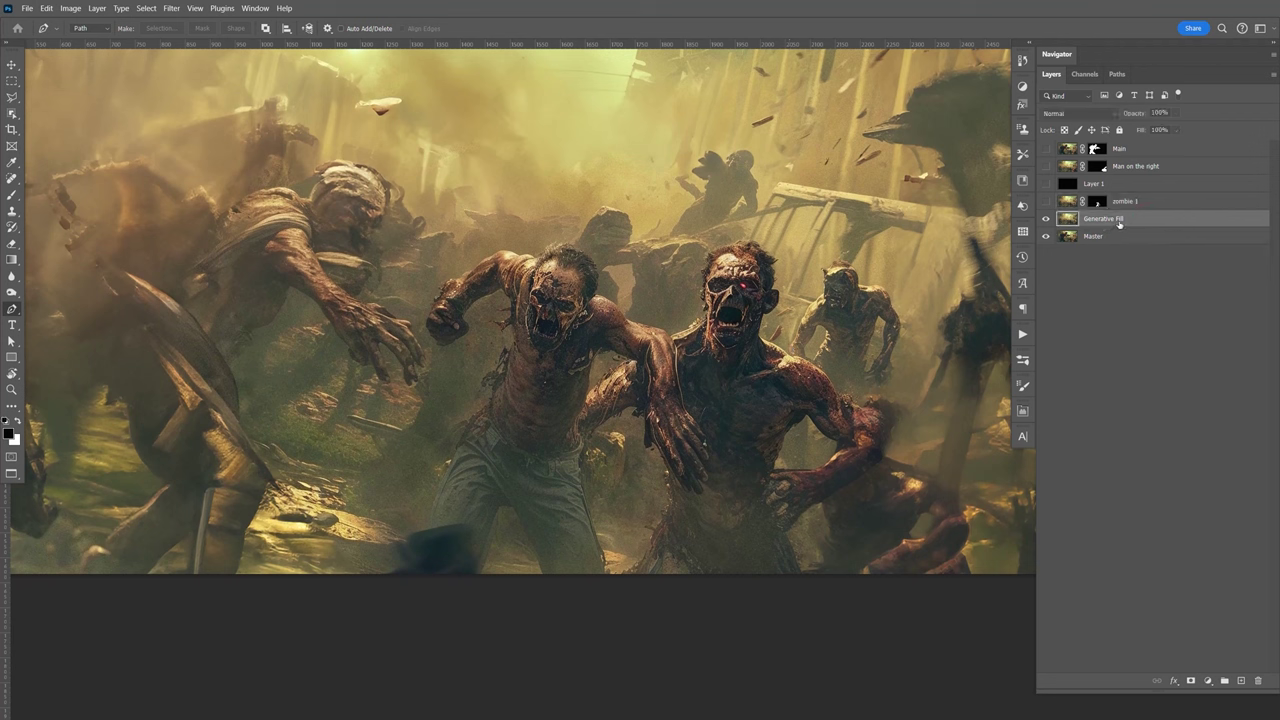
{"action": "left_click", "coordinate": [12, 97]}
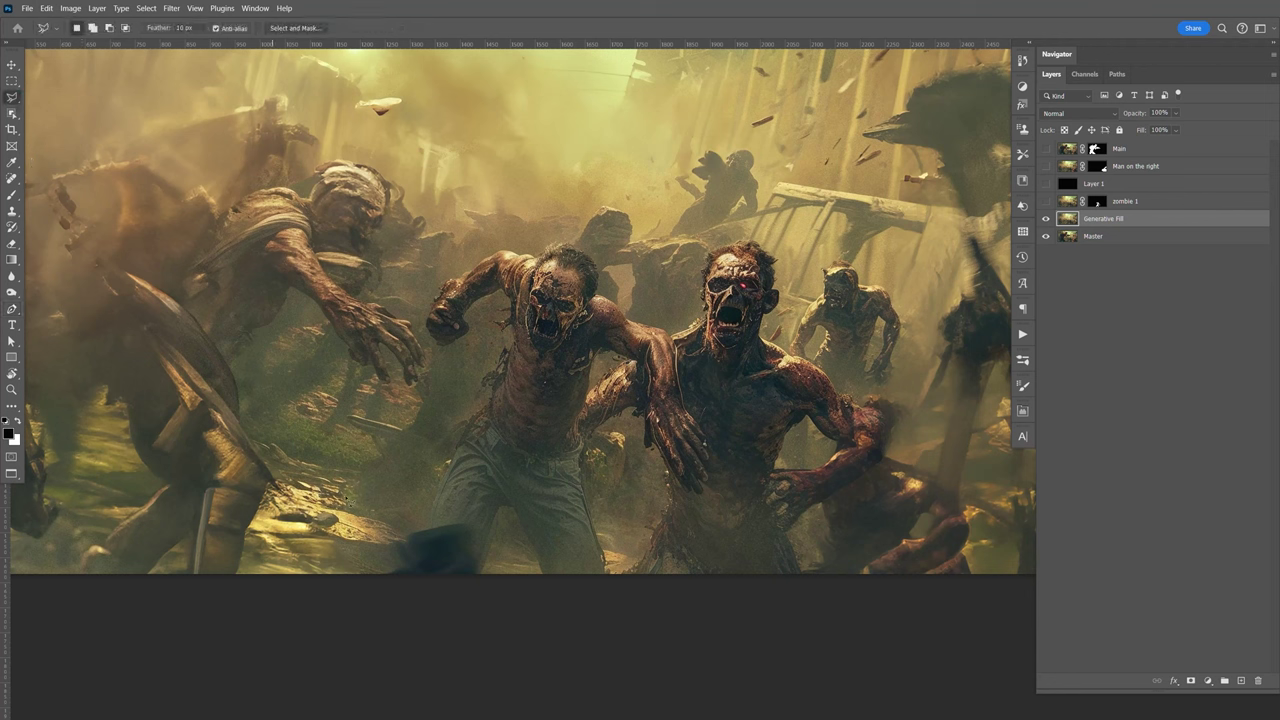
{"action": "left_click", "coordinate": [377, 586]}
{"action": "left_click", "coordinate": [377, 544]}
{"action": "left_click", "coordinate": [409, 518]}
{"action": "left_click", "coordinate": [469, 513]}
{"action": "left_click", "coordinate": [493, 551]}
{"action": "left_click", "coordinate": [493, 603]}
{"action": "double_click", "coordinate": [391, 606]}
{"action": "left_click", "coordinate": [46, 8]}
{"action": "left_click", "coordinate": [134, 231]}
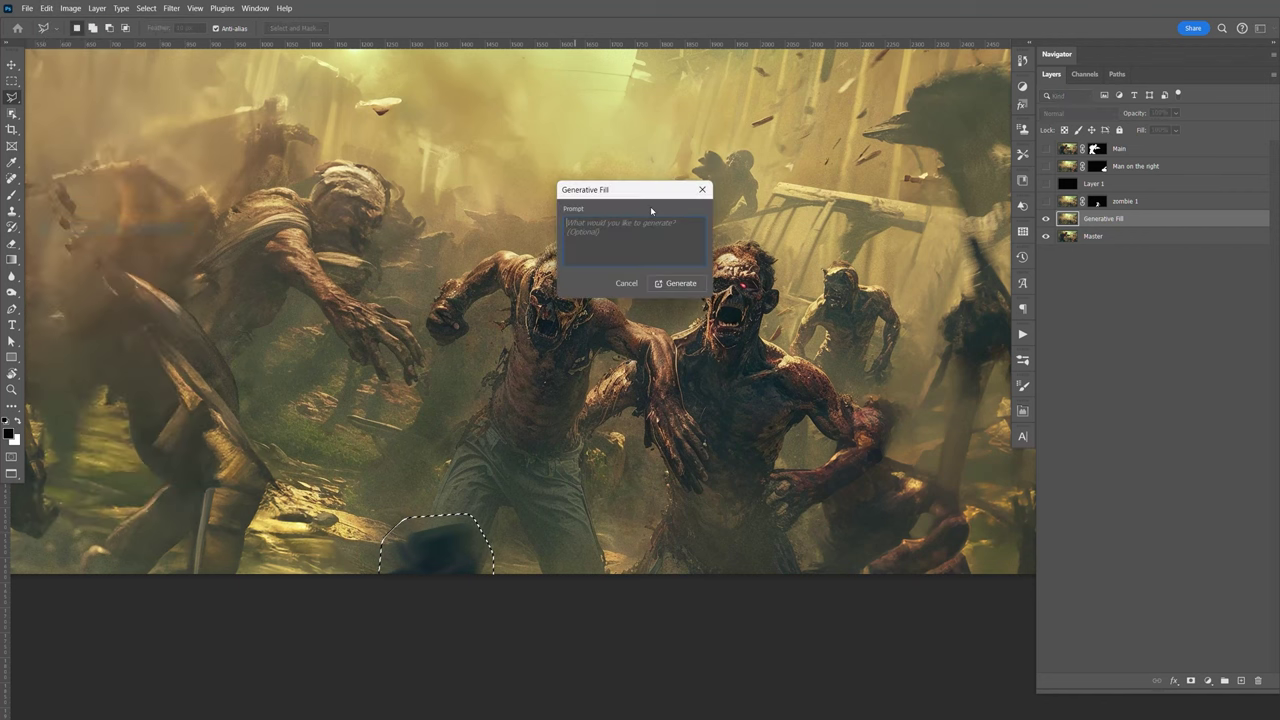
{"action": "left_click", "coordinate": [676, 284]}
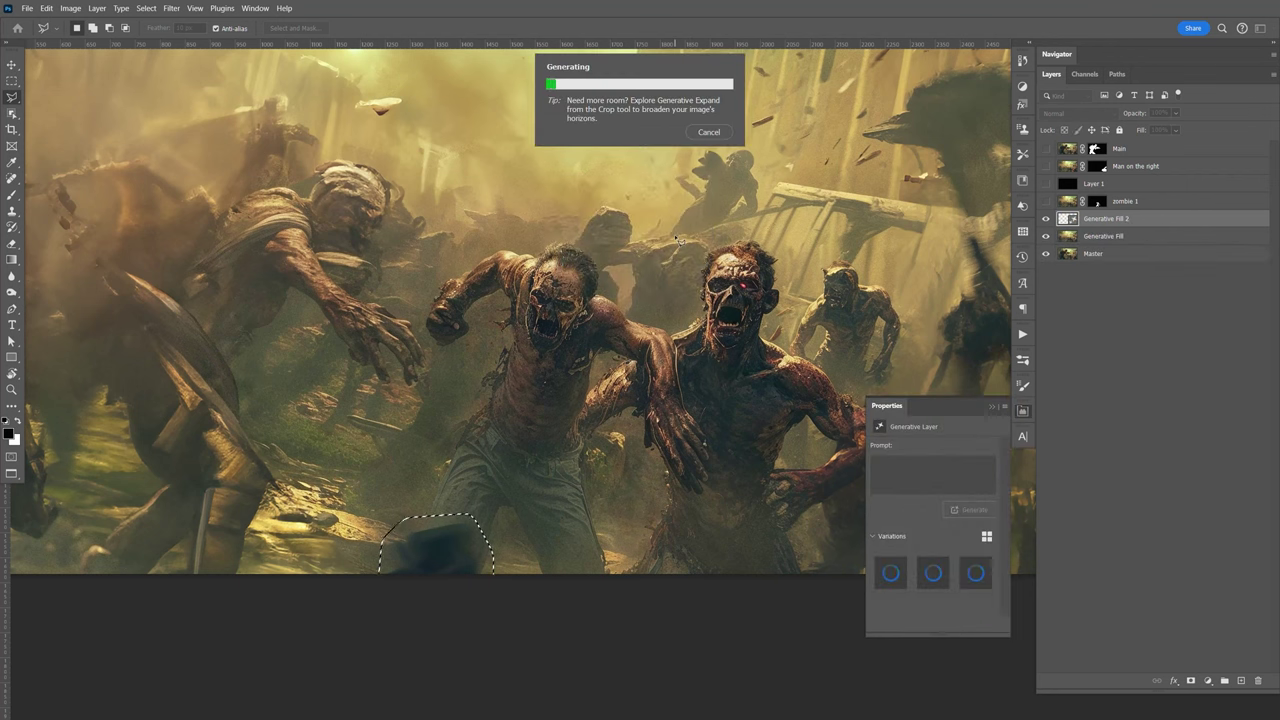
{"action": "key", "text": "F9"}
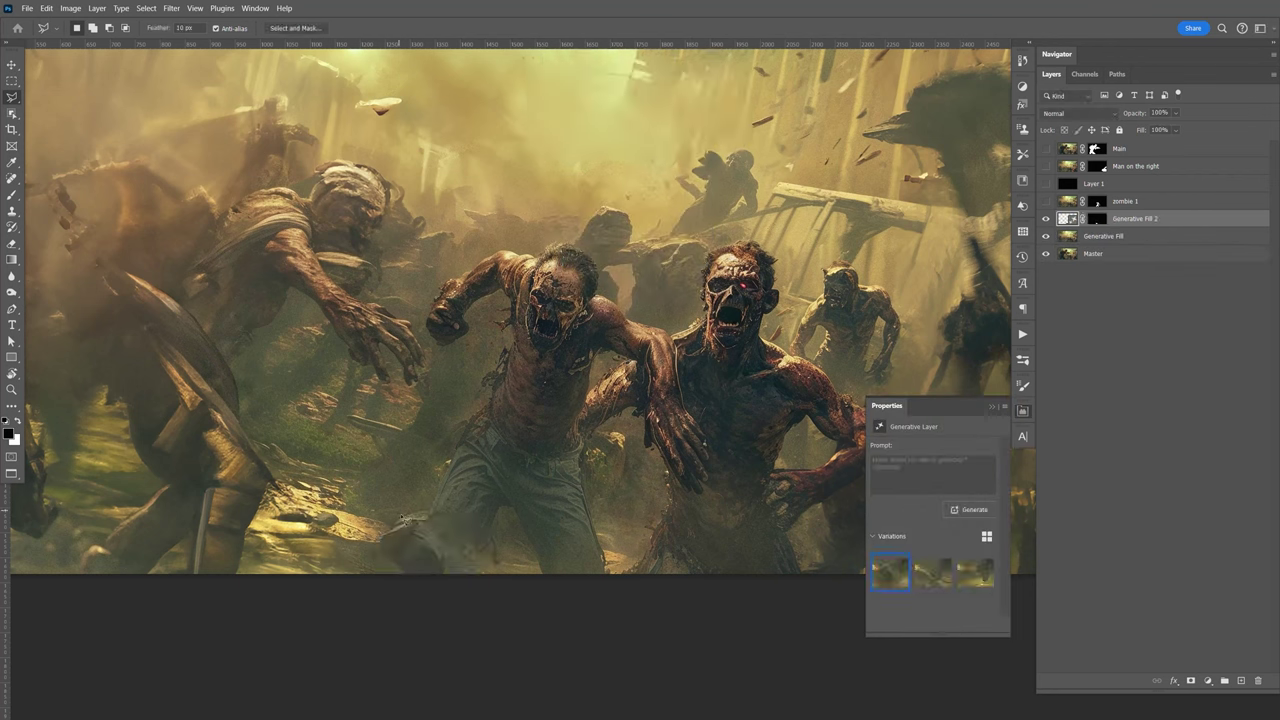
Compare the second and third generated variations of the leg area and generate another set of variations without a prompt.
{"action": "left_click", "coordinate": [932, 577]}
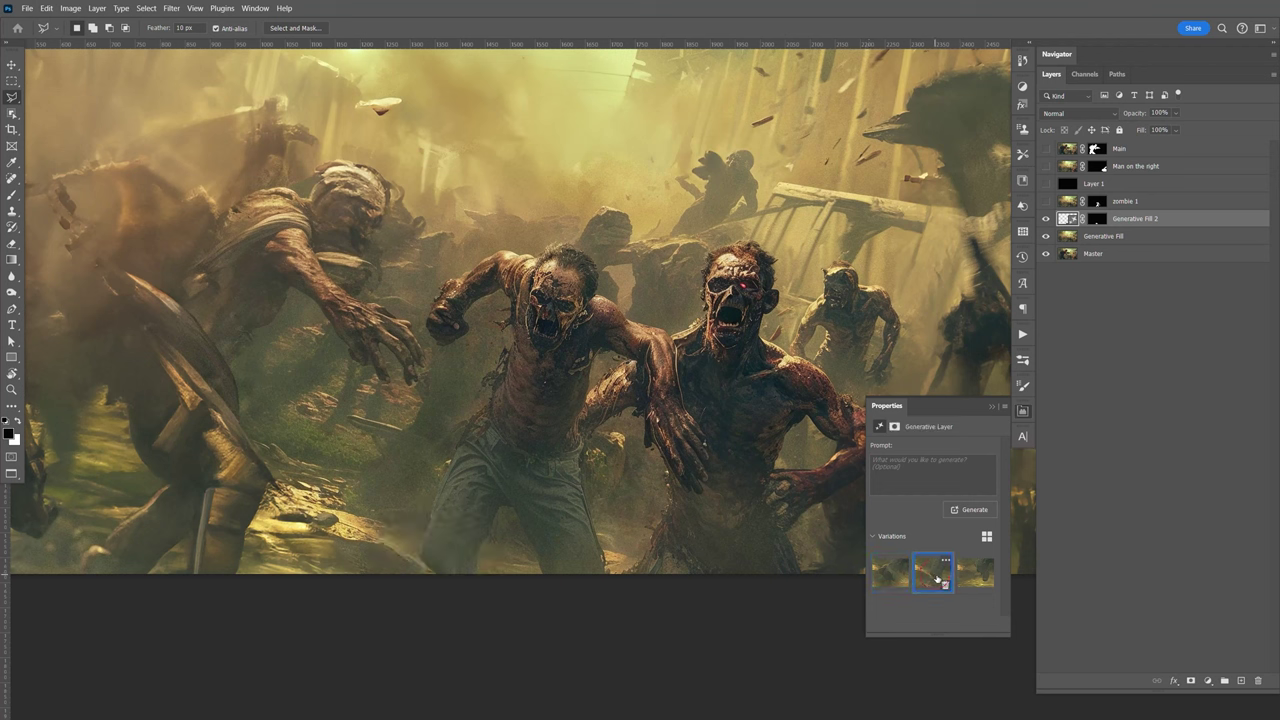
{"action": "left_click", "coordinate": [972, 578]}
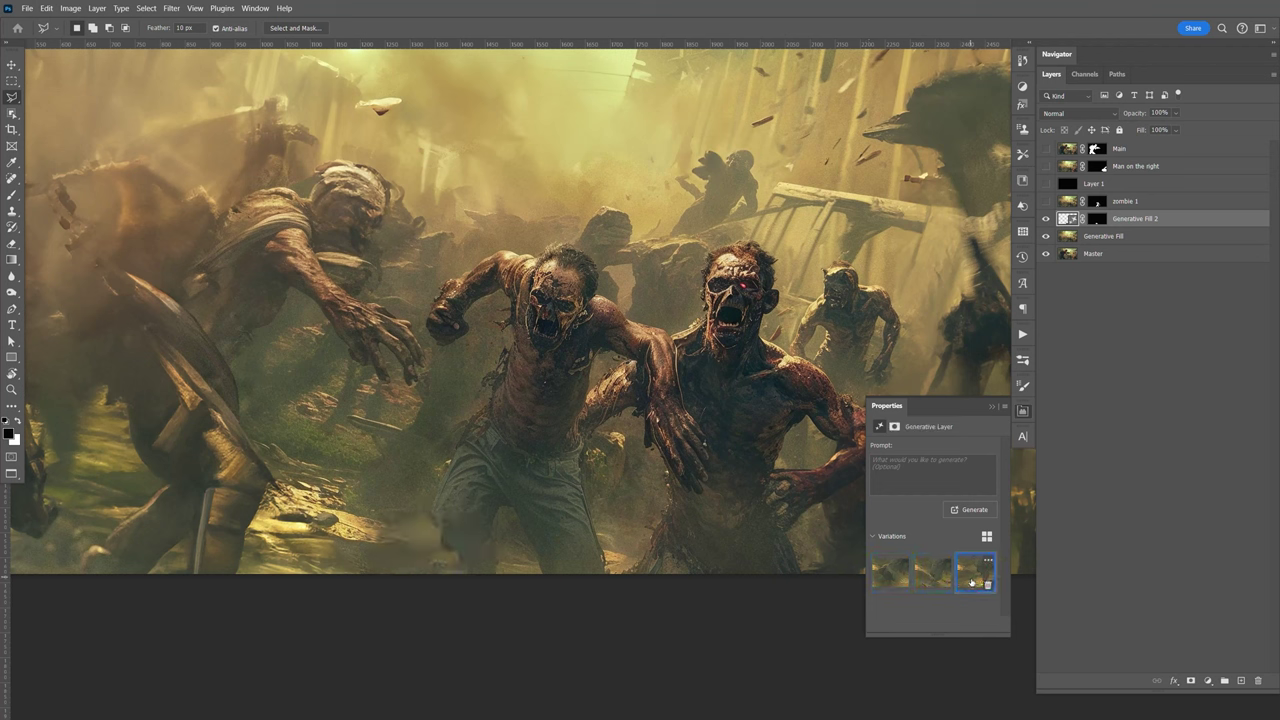
{"action": "left_click", "coordinate": [928, 578]}
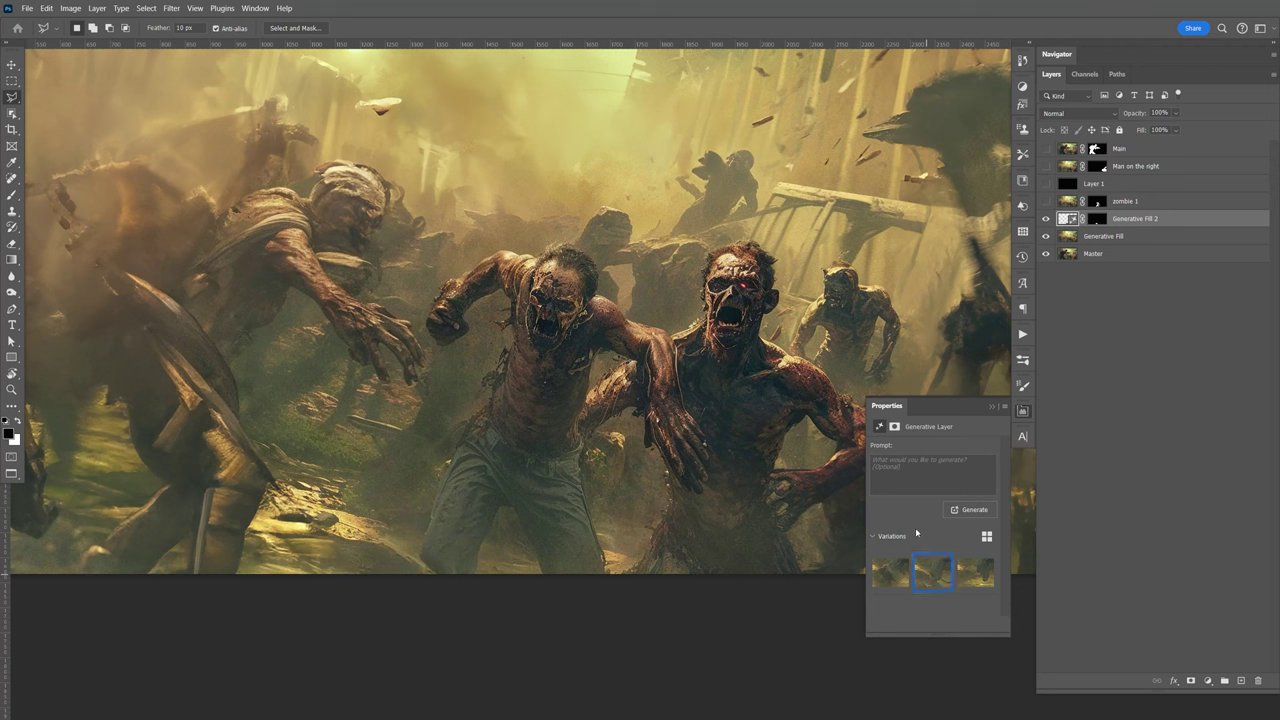
{"action": "left_click", "coordinate": [968, 512]}
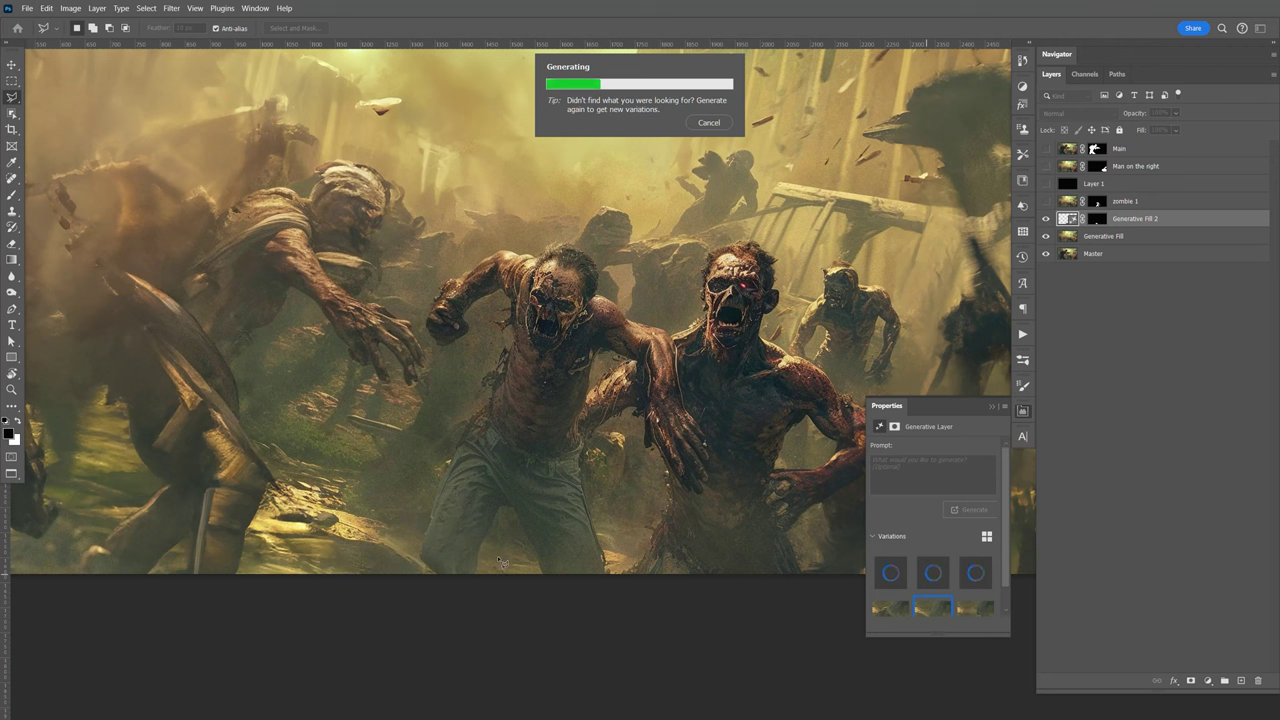
{"action": "key", "text": "F9"}
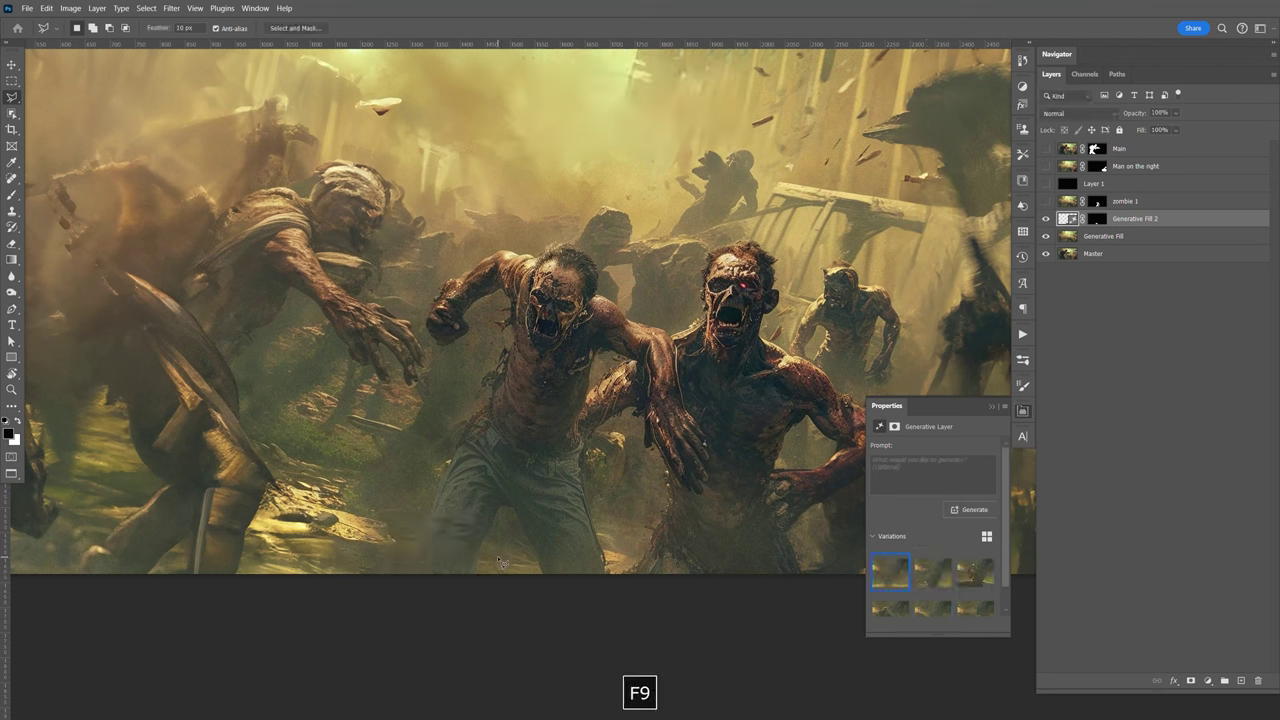
Merge the Generative Fill 2 layer with the Generative Fill layer below it.
{"action": "left_click", "coordinate": [1132, 238]}
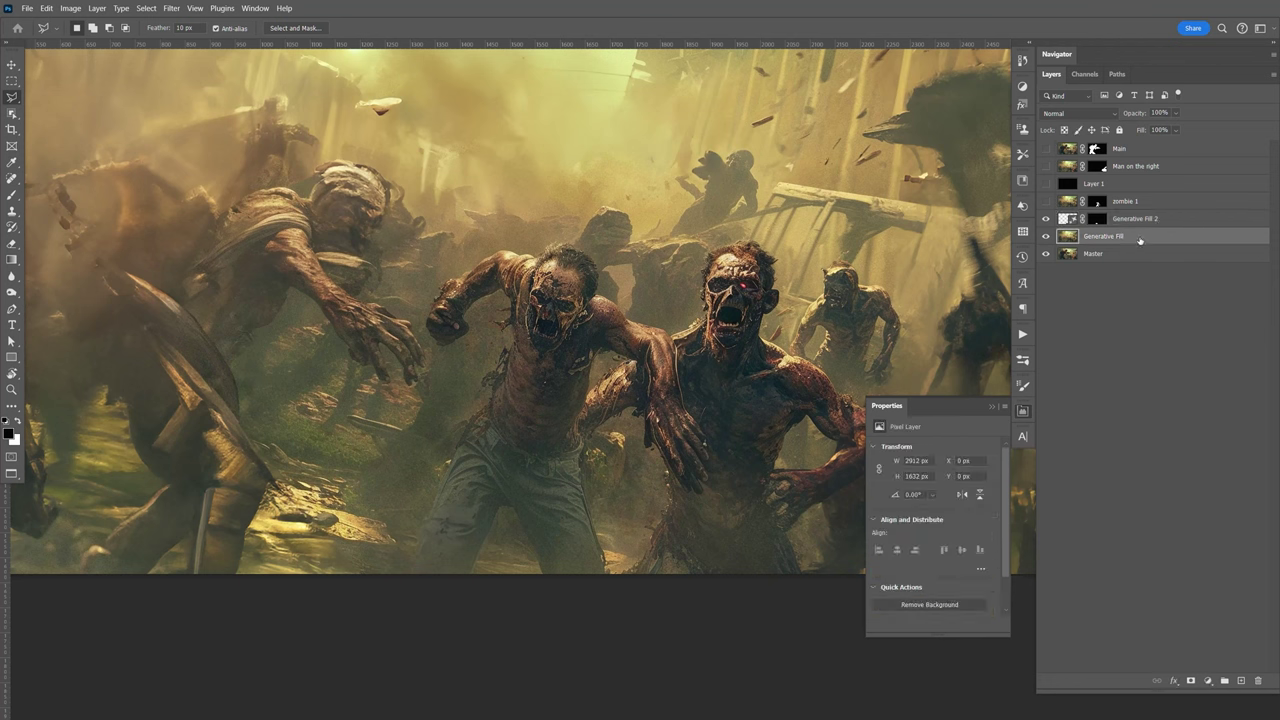
{"action": "left_click", "coordinate": [1142, 221], "text": "shift"}
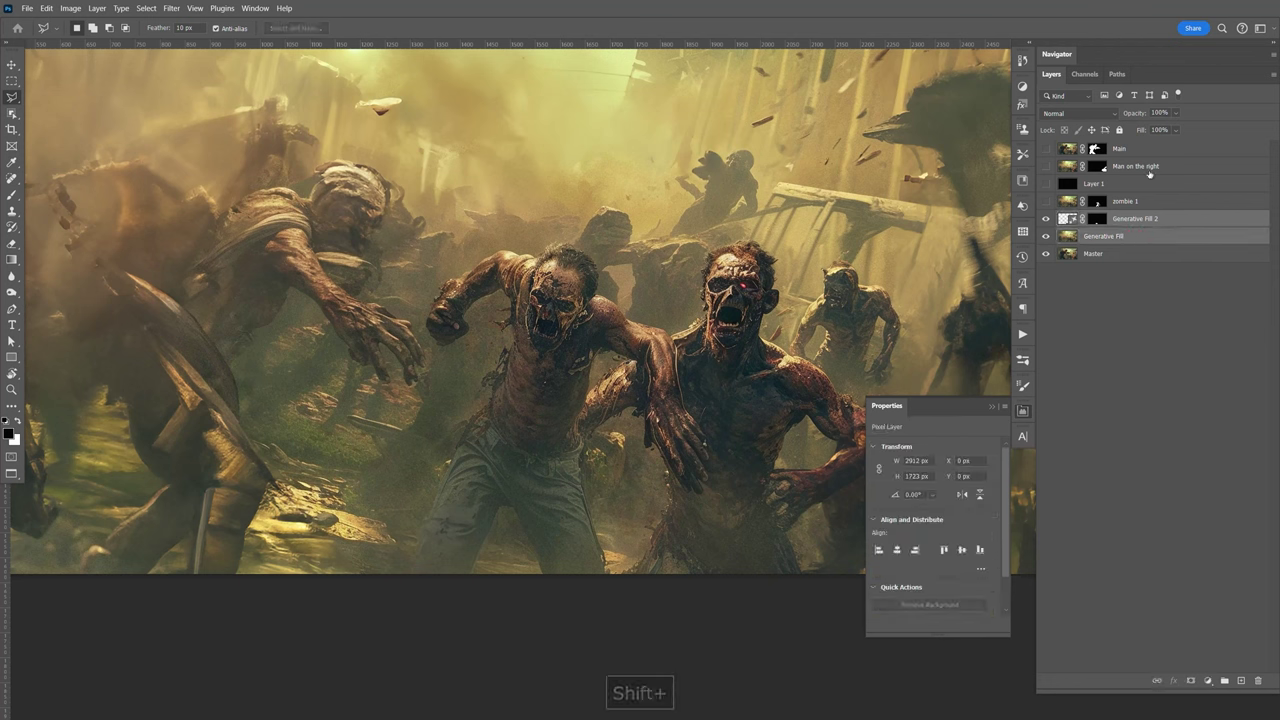
{"action": "key", "text": "ctrl+e"}
{"action": "key", "text": "F9"}
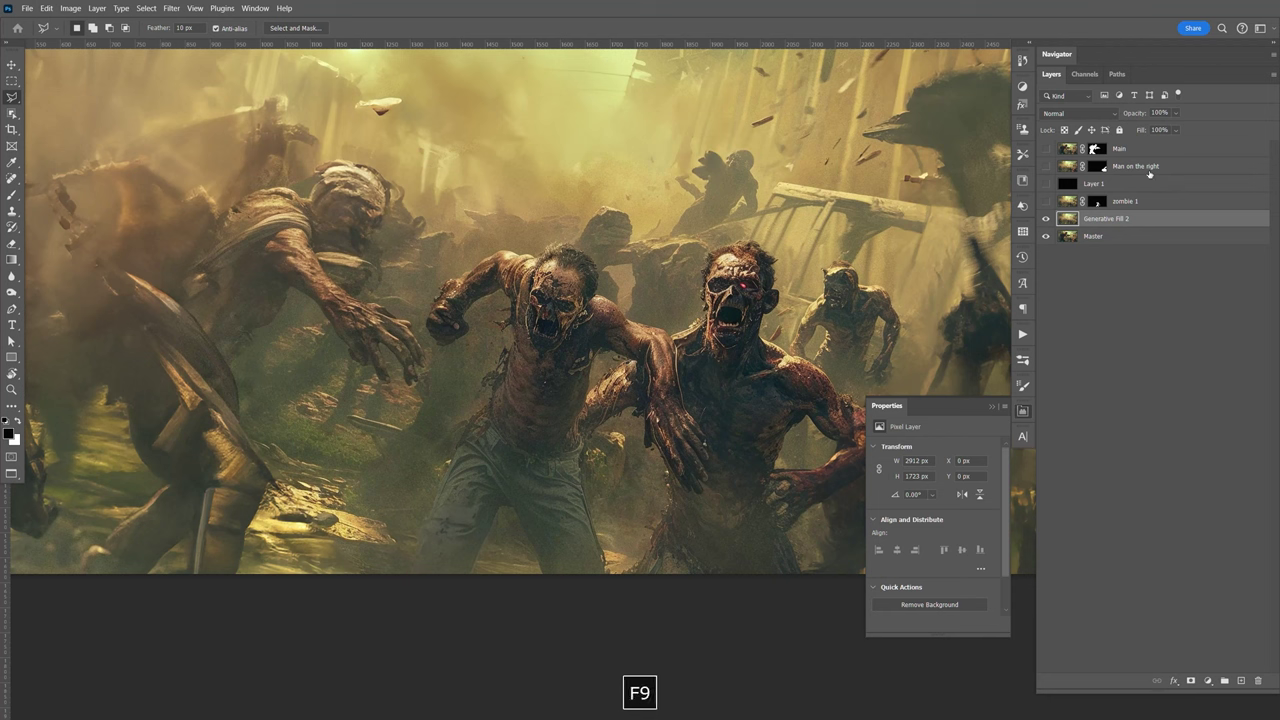
Duplicate the merged Generative Fill 2 layer and rename the copy "zombie 1".
{"action": "left_click", "coordinate": [1046, 202]}
{"action": "left_click", "coordinate": [1046, 203]}
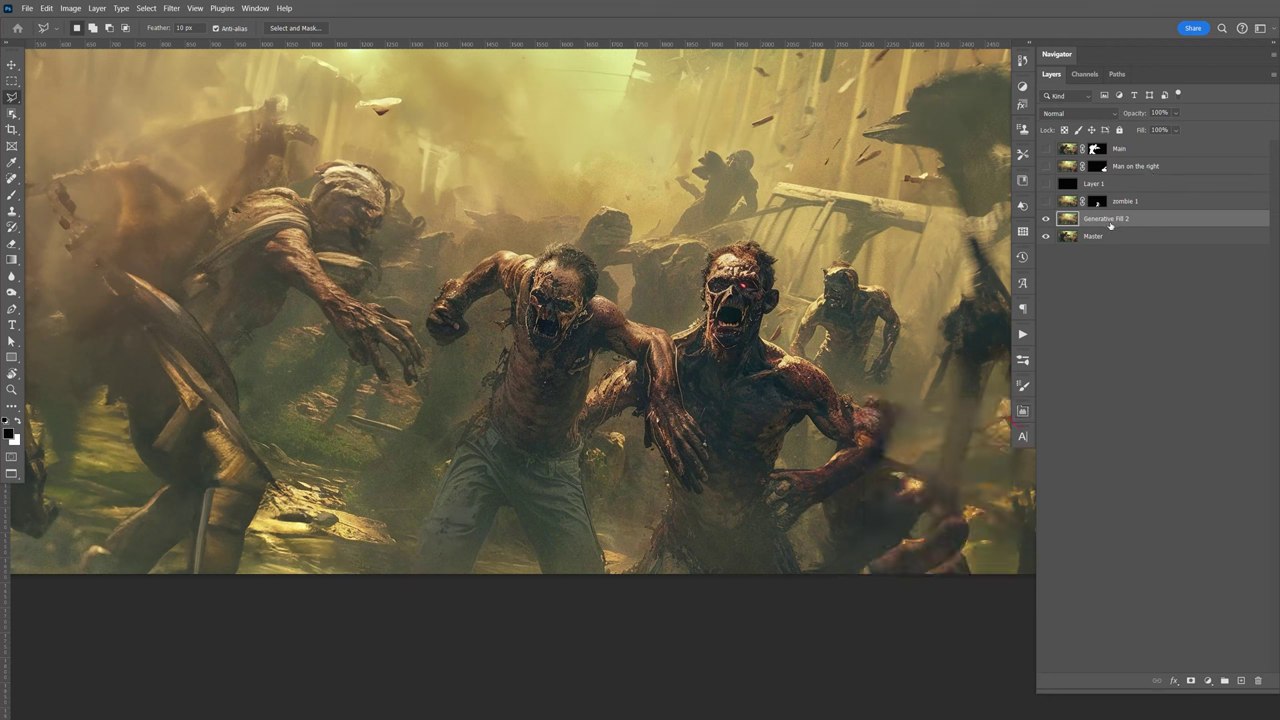
{"action": "key", "text": "ctrl+j"}
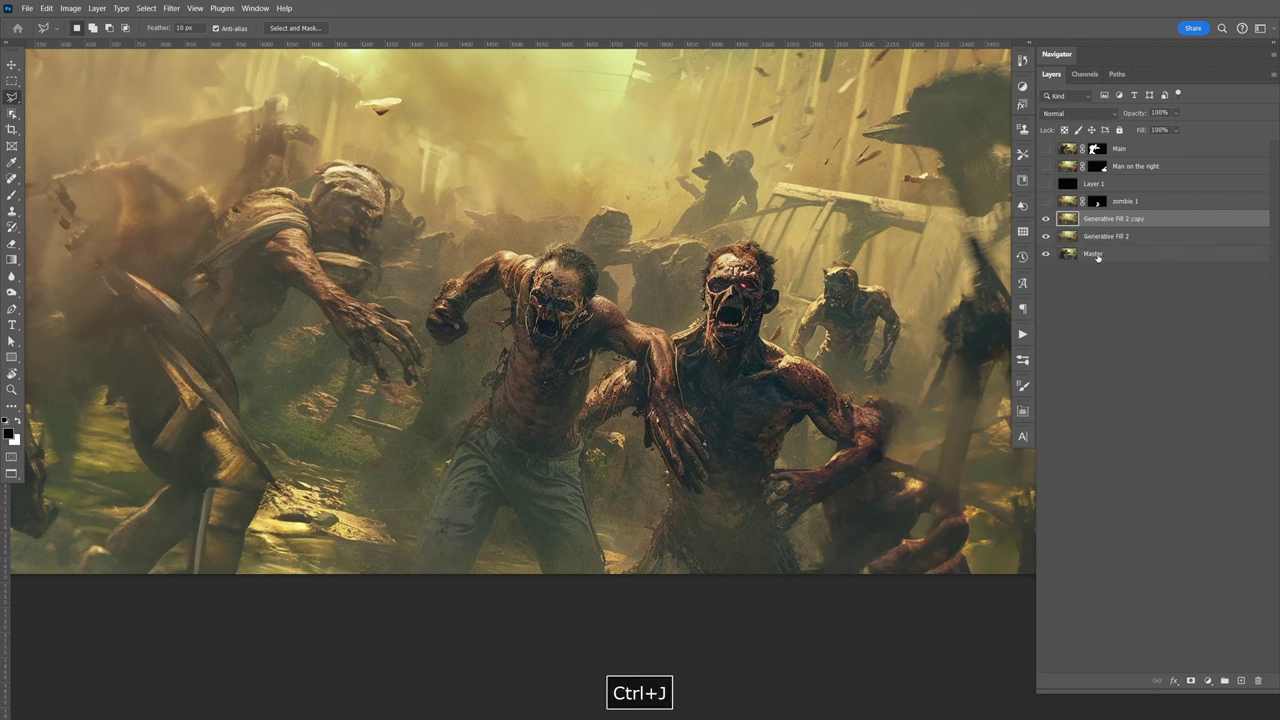
{"action": "double_click", "coordinate": [1108, 219]}
{"action": "type", "text": "zo"}
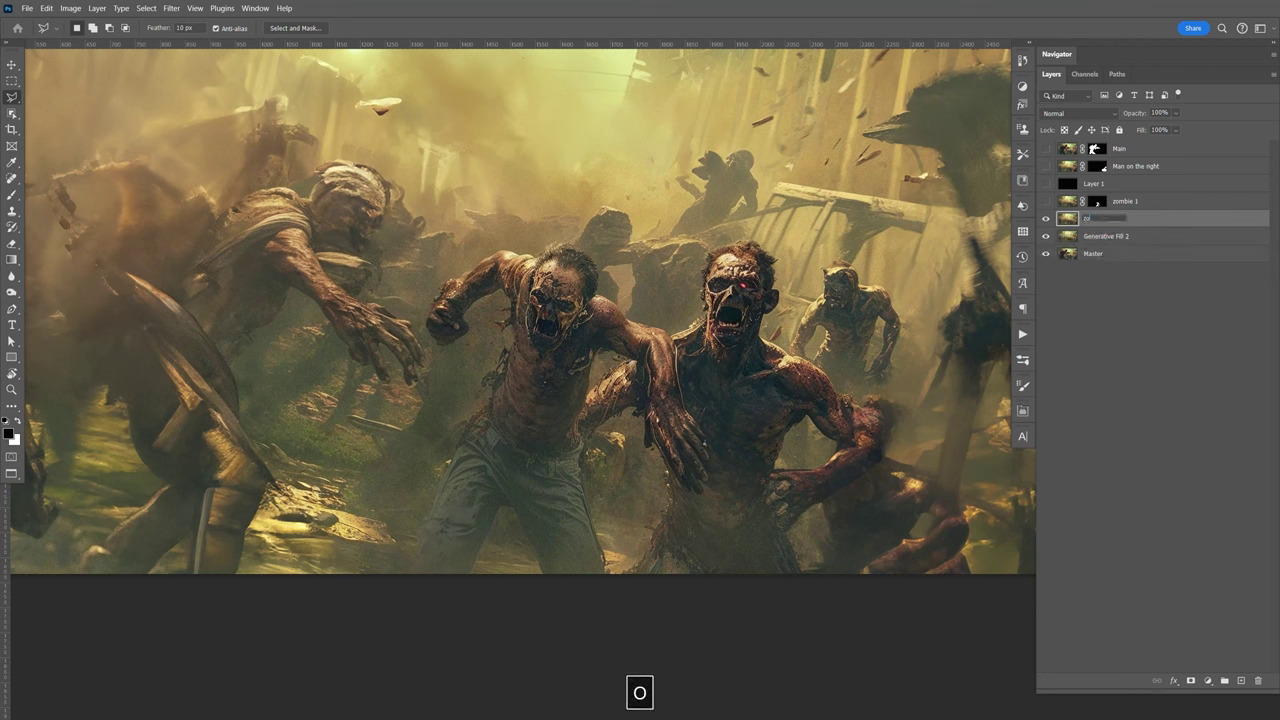
{"action": "type", "text": "mbie 1"}
{"action": "key", "text": "Return"}
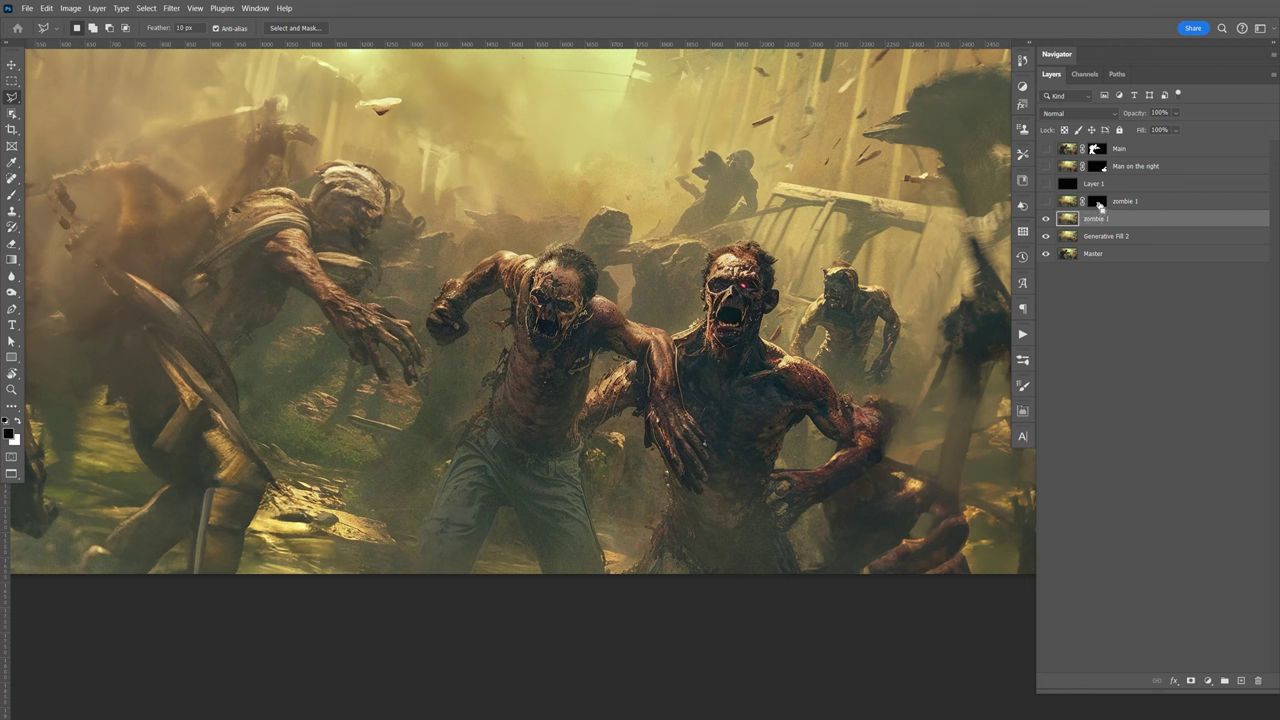
Apply the old zombie 1 layer's mask shape as a mask on the new zombie 1 layer and hide Generative Fill 2 and Master.
{"action": "left_click", "coordinate": [1098, 202], "text": "ctrl"}
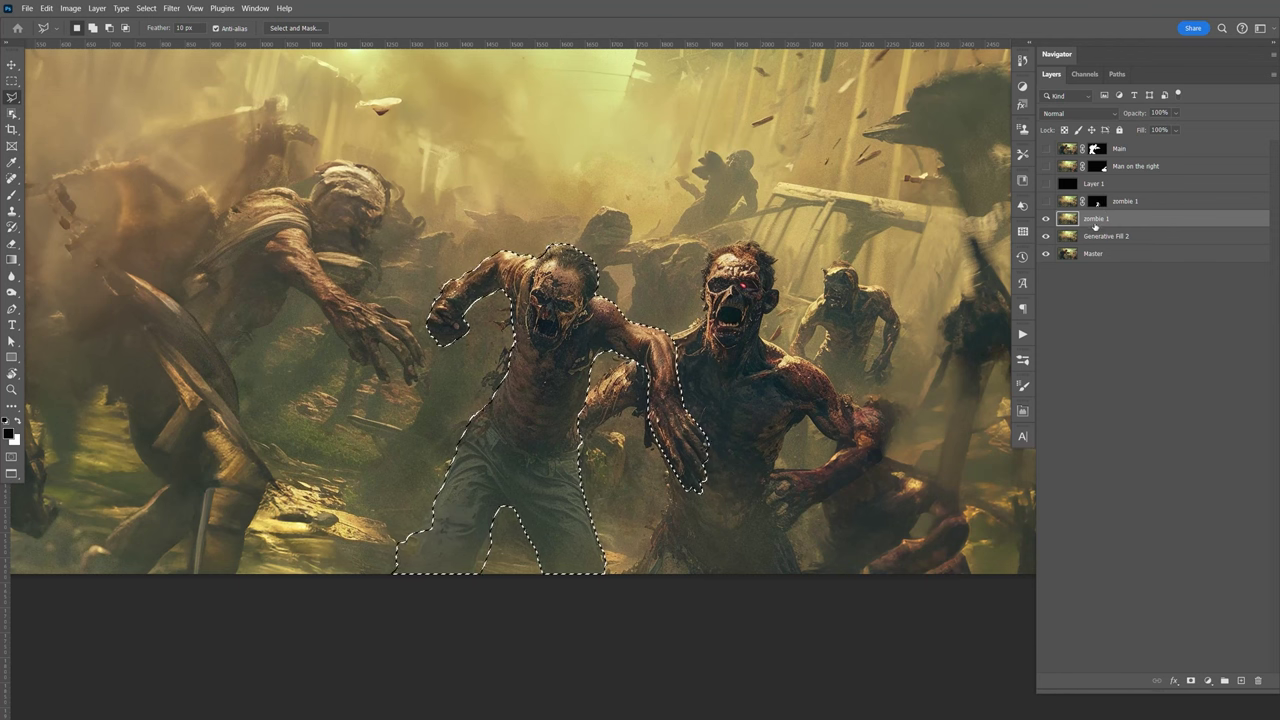
{"action": "left_click", "coordinate": [1190, 680]}
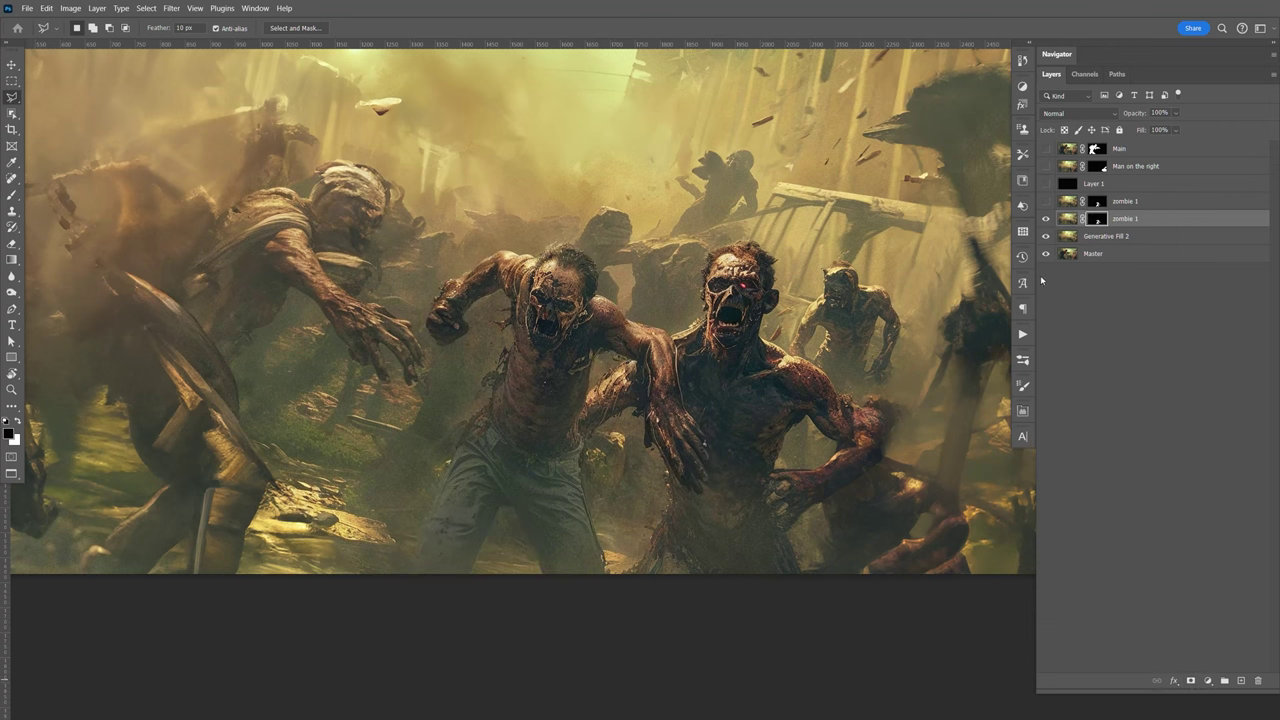
{"action": "left_click_drag", "start_coordinate": [1046, 240], "coordinate": [1050, 260]}
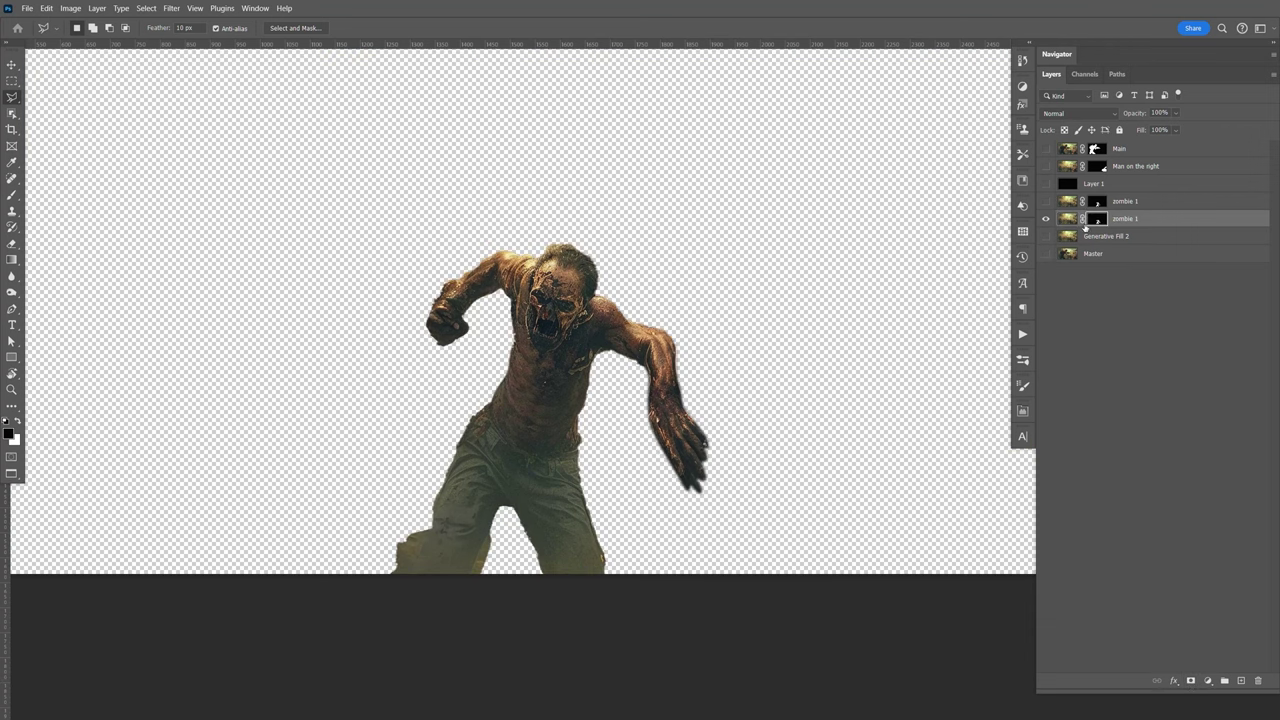
Delete the old hidden zombie 1 layer and target the mask of the remaining zombie 1 layer.
{"action": "double_click", "coordinate": [1125, 202]}
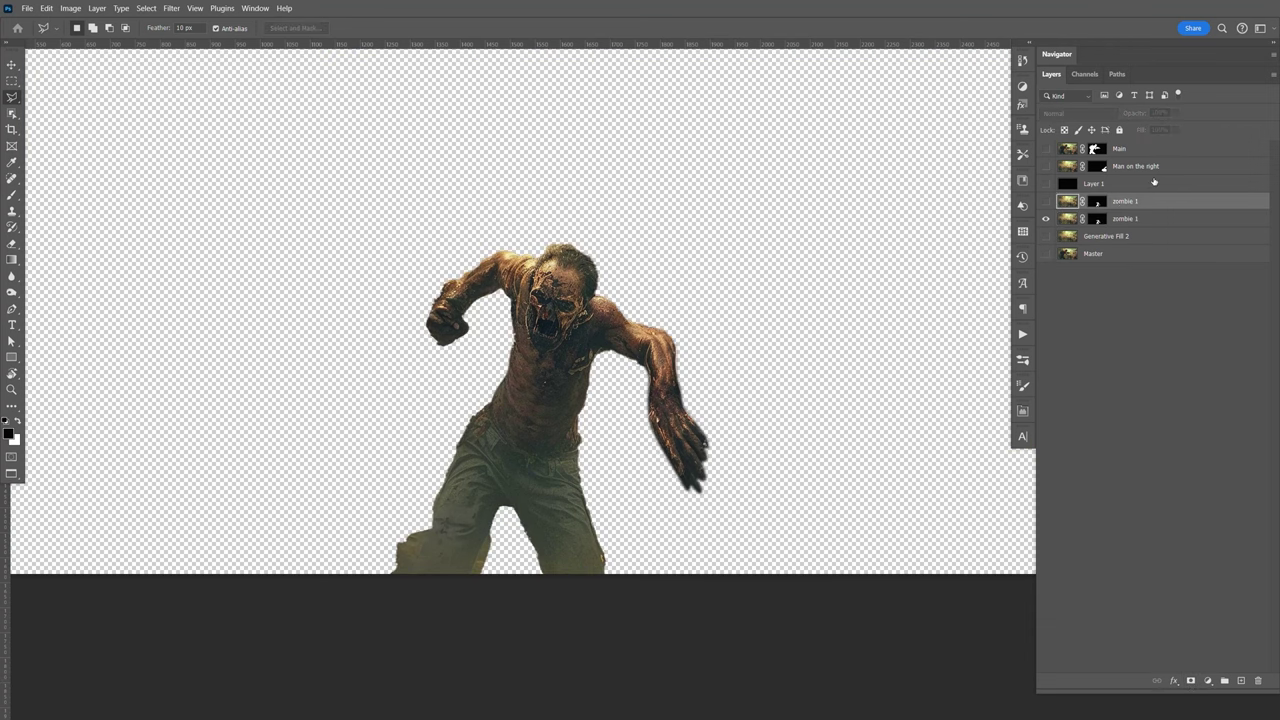
{"action": "key", "text": "Delete"}
{"action": "left_click", "coordinate": [1098, 203]}
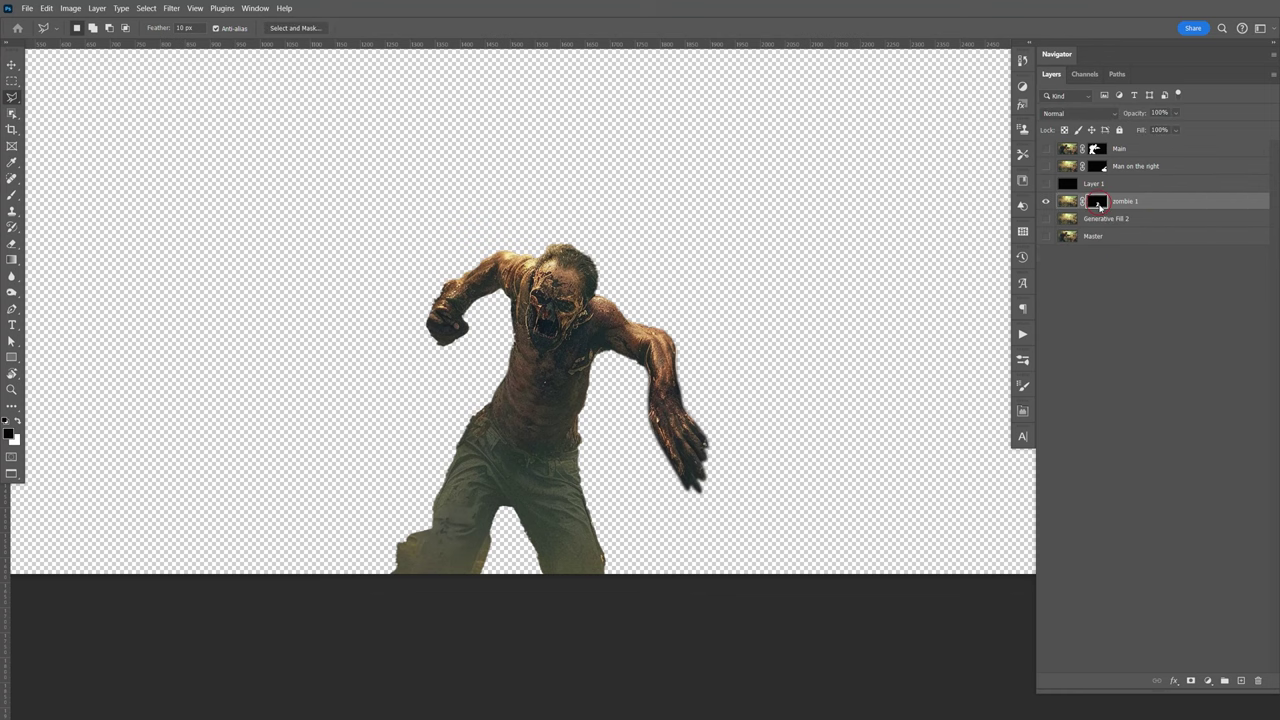
Using a 1 px feathered lasso, select the leftover background on both sides of the zombie's lower leg and fill it black on the mask.
{"action": "key", "text": "z"}
{"action": "mouse_move", "coordinate": [440, 547]}
{"action": "left_mouse_down"}
{"action": "mouse_move", "coordinate": [513, 502]}
{"action": "mouse_move", "coordinate": [514, 480]}
{"action": "left_mouse_up"}
{"action": "key", "text": "space"}
{"action": "key", "text": "l"}
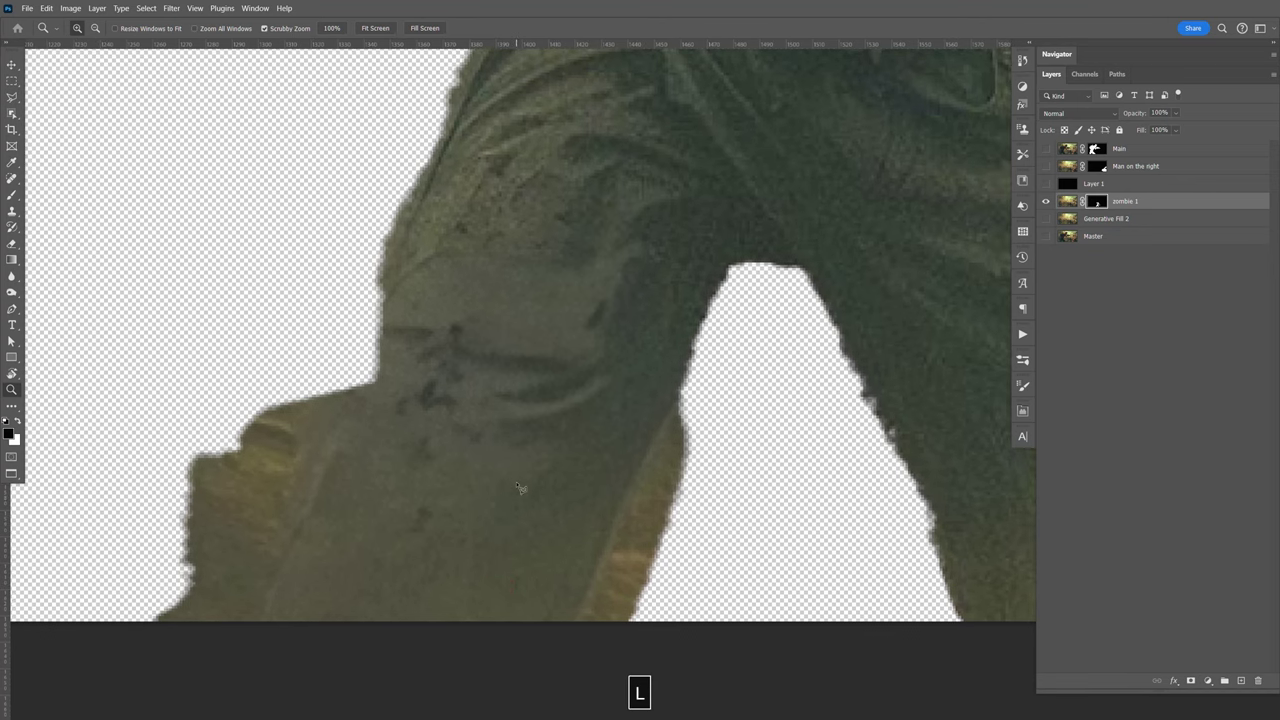
{"action": "type", "text": "1"}
{"action": "key", "text": "Return"}
{"action": "left_click", "coordinate": [816, 466]}
{"action": "left_click", "coordinate": [748, 381]}
{"action": "left_click", "coordinate": [681, 400]}
{"action": "left_click", "coordinate": [631, 490]}
{"action": "left_click", "coordinate": [600, 566]}
{"action": "left_click", "coordinate": [576, 650]}
{"action": "left_click", "coordinate": [229, 697]}
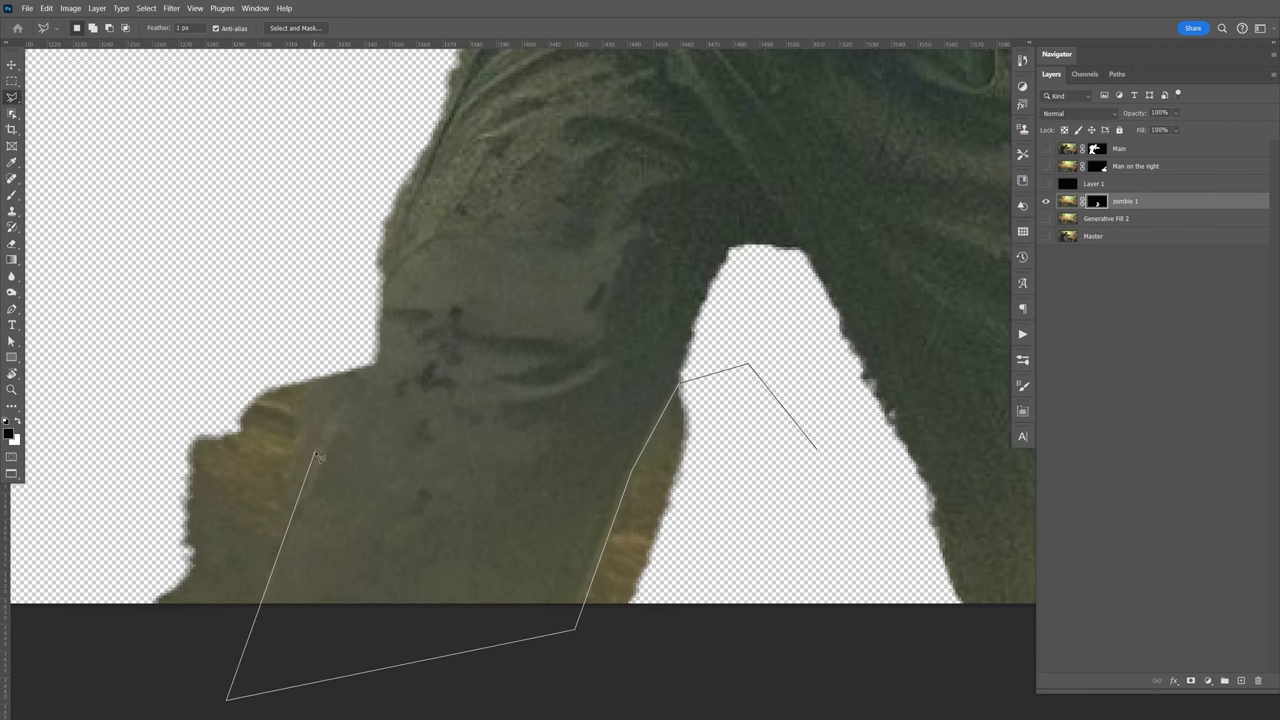
{"action": "left_click", "coordinate": [383, 245]}
{"action": "left_click", "coordinate": [323, 174]}
{"action": "left_click", "coordinate": [178, 331]}
{"action": "left_click", "coordinate": [86, 570]}
{"action": "left_click", "coordinate": [101, 653]}
{"action": "left_click", "coordinate": [206, 667]}
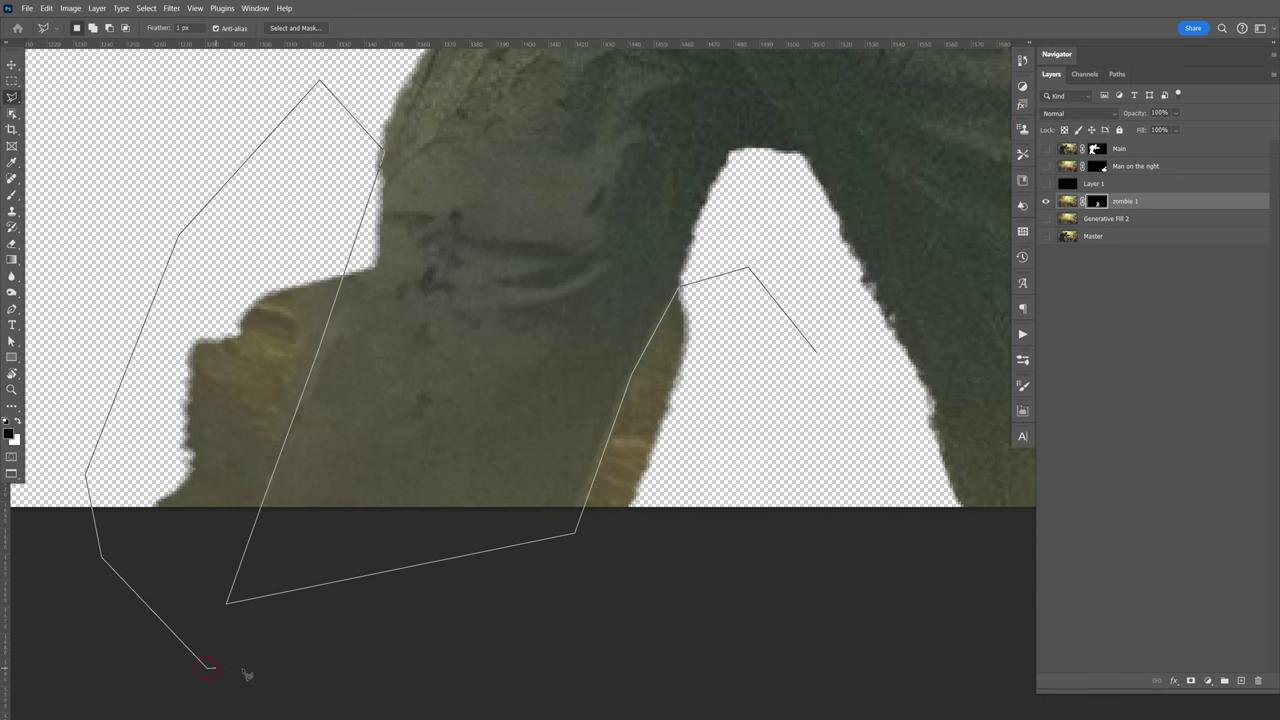
{"action": "left_click", "coordinate": [810, 567]}
{"action": "left_click", "coordinate": [728, 634]}
{"action": "double_click", "coordinate": [828, 300]}
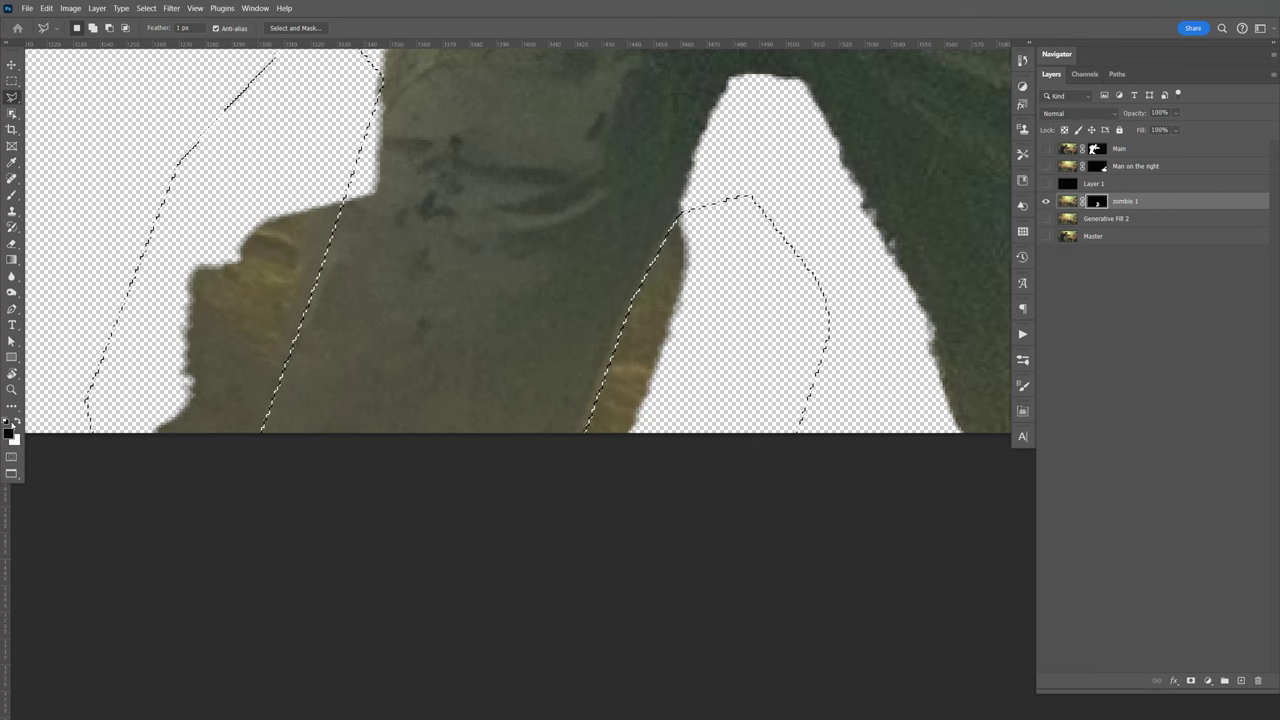
{"action": "key", "text": "alt+BackSpace"}
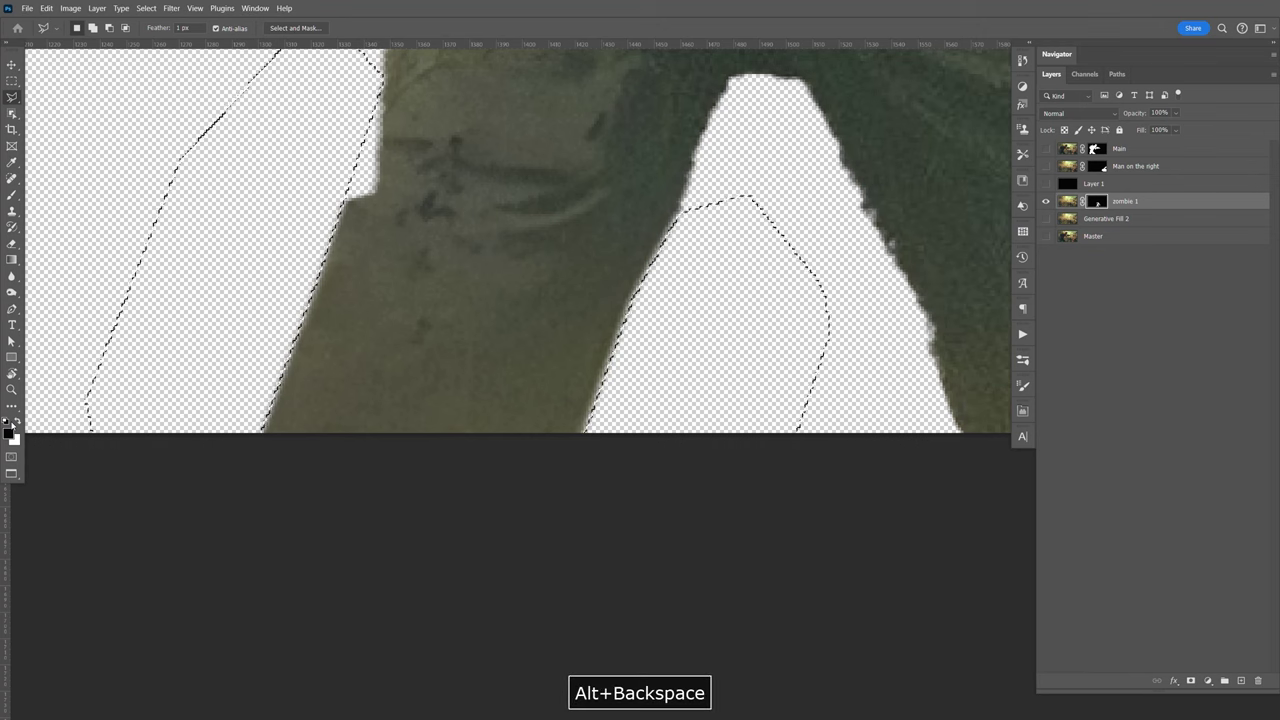
Lasso the missing notch on the outer edge of the zombie's knee and fill it white on the zombie 1 mask.
{"action": "key", "text": "ctrl+d"}
{"action": "key", "text": "space"}
{"action": "left_click_drag", "start_coordinate": [685, 314], "coordinate": [712, 390]}
{"action": "left_click", "coordinate": [487, 503]}
{"action": "left_click", "coordinate": [403, 365]}
{"action": "left_click", "coordinate": [440, 215]}
{"action": "left_click", "coordinate": [565, 265]}
{"action": "left_click", "coordinate": [585, 425]}
{"action": "double_click", "coordinate": [532, 514]}
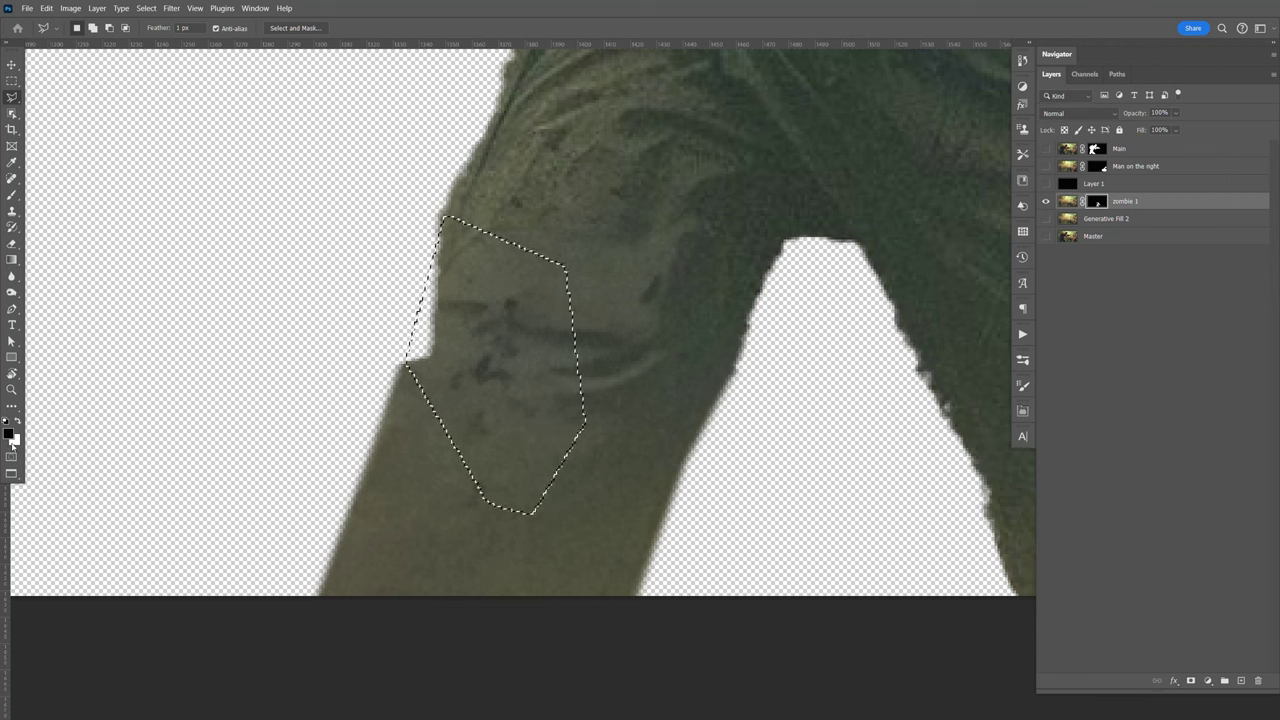
{"action": "key", "text": "x"}
{"action": "key", "text": "x"}
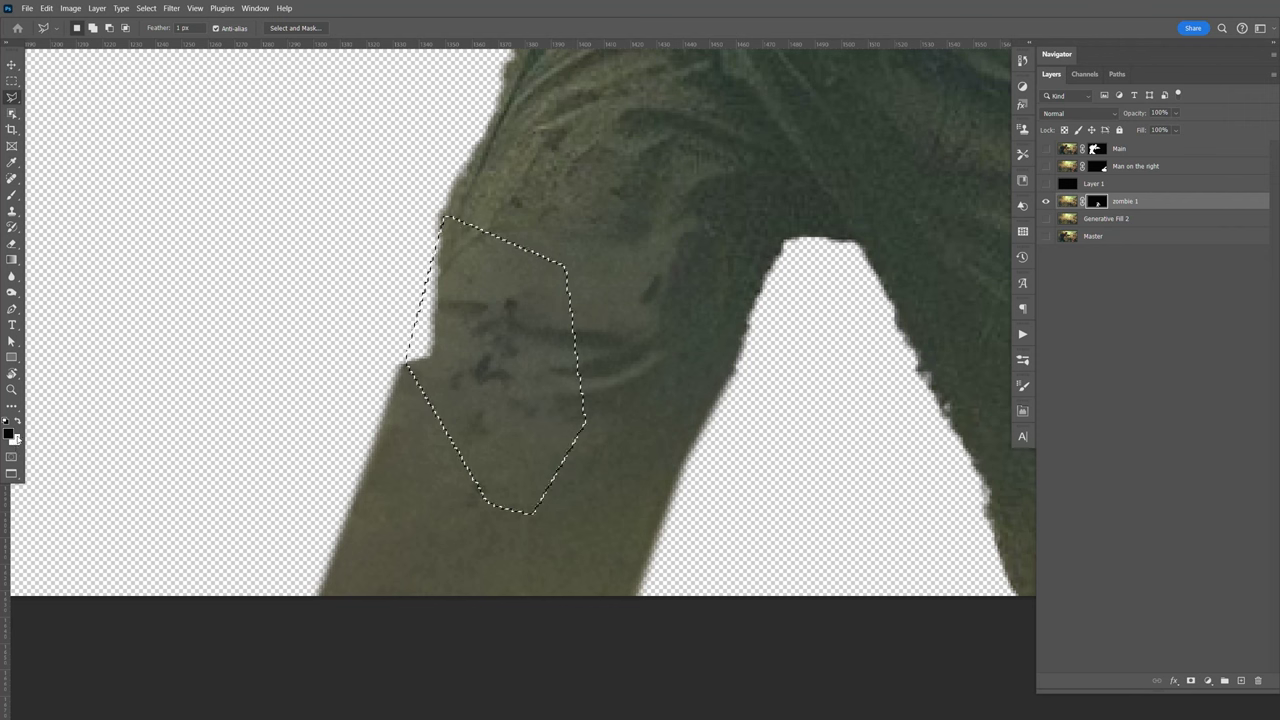
{"action": "key", "text": "ctrl+BackSpace"}
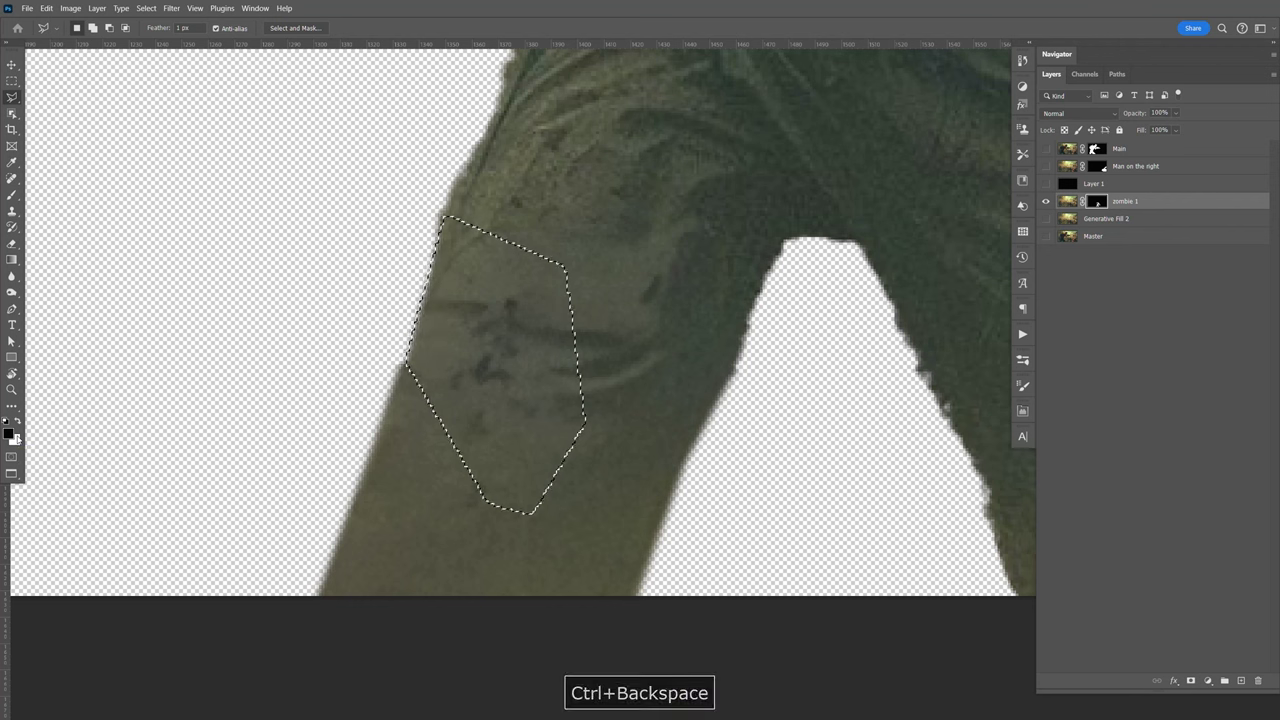
{"action": "key", "text": "ctrl+d"}
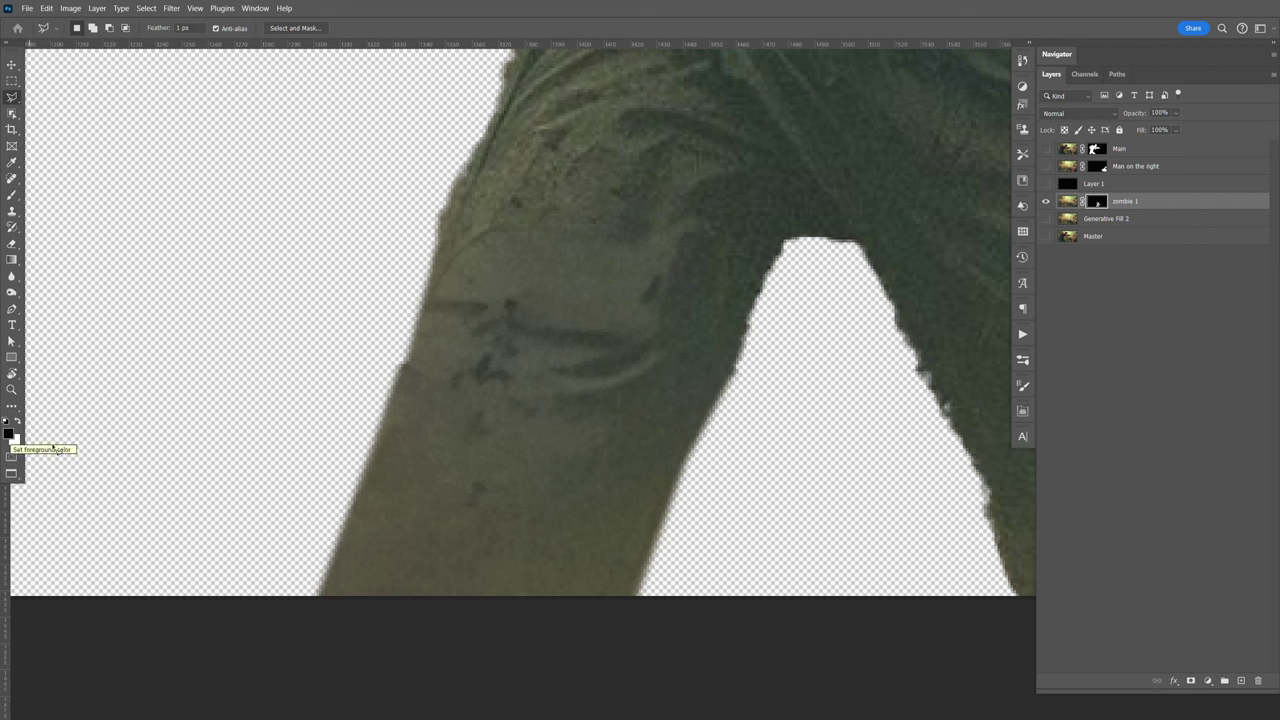
Save the document and make the Generative Fill 2 and Master layers visible beneath zombie 1.
{"action": "key", "text": "ctrl+minus"}
{"action": "key", "text": "ctrl+minus"}
{"action": "key", "text": "ctrl+minus"}
{"action": "key", "text": "ctrl+minus"}
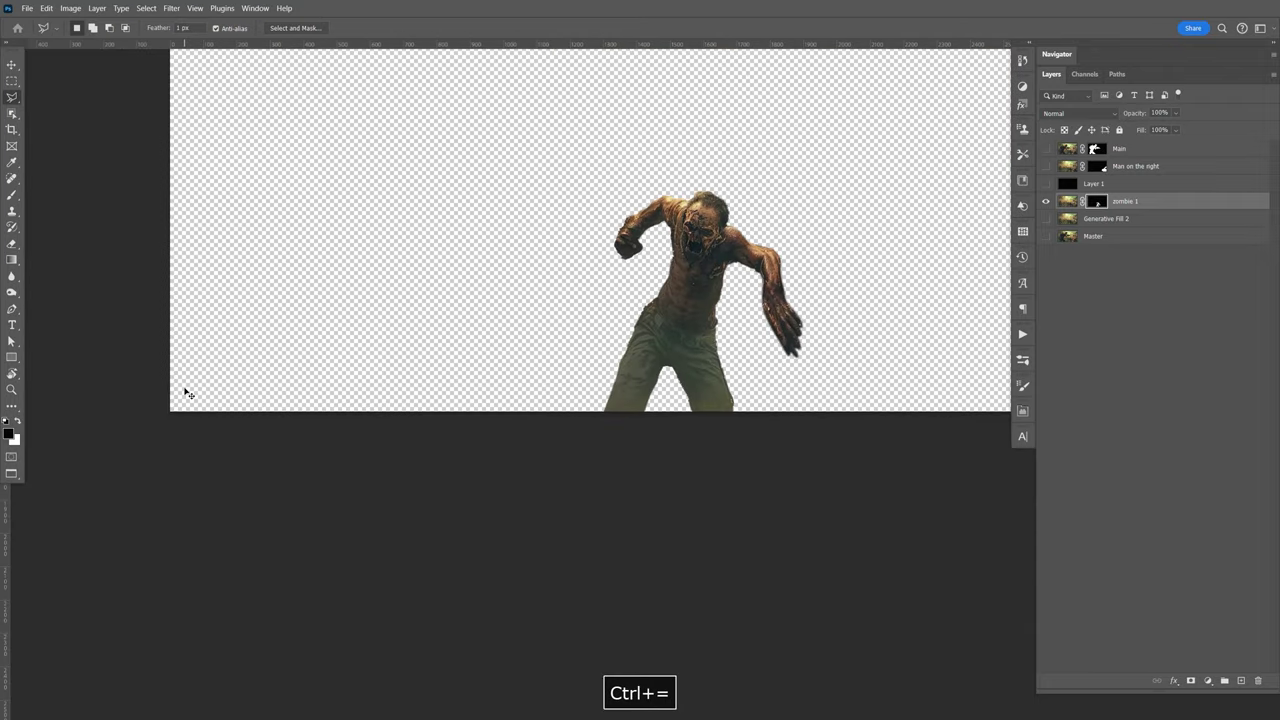
{"action": "key", "text": "ctrl+equal"}
{"action": "key", "text": "ctrl+s"}
{"action": "key", "text": "space"}
{"action": "left_click_drag", "start_coordinate": [888, 286], "coordinate": [841, 469]}
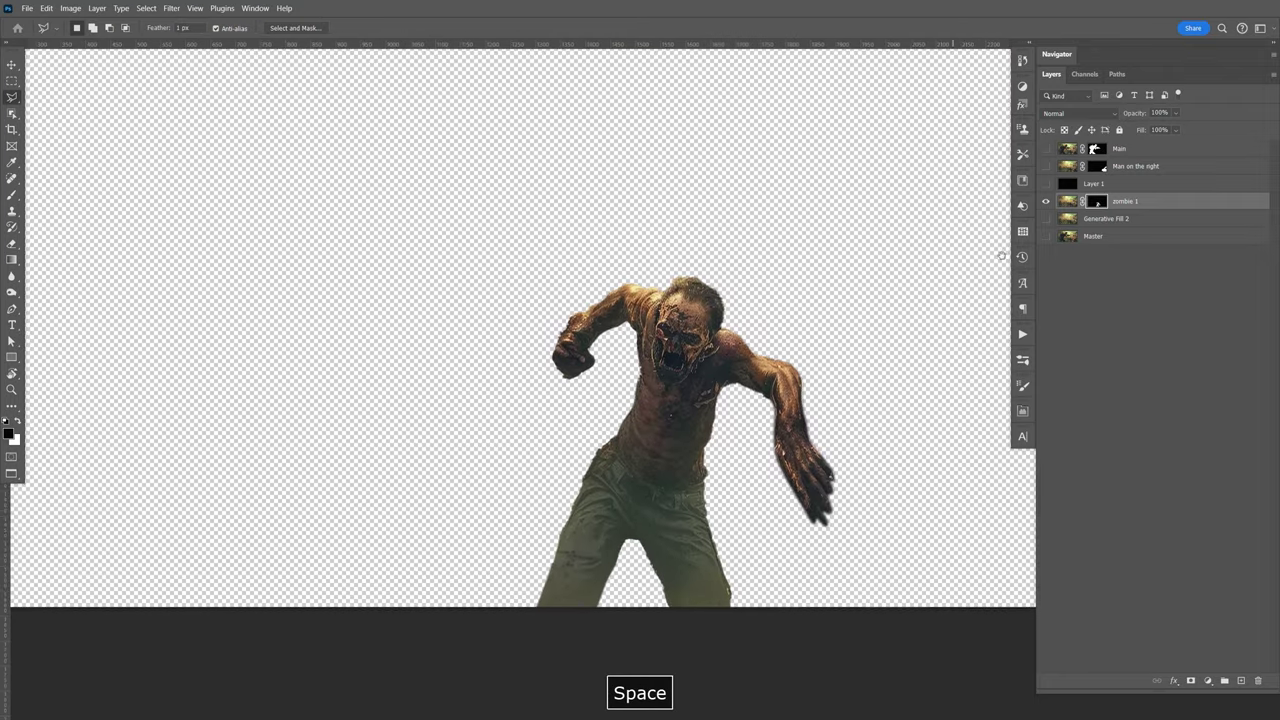
{"action": "left_click_drag", "start_coordinate": [1046, 218], "coordinate": [1046, 236]}
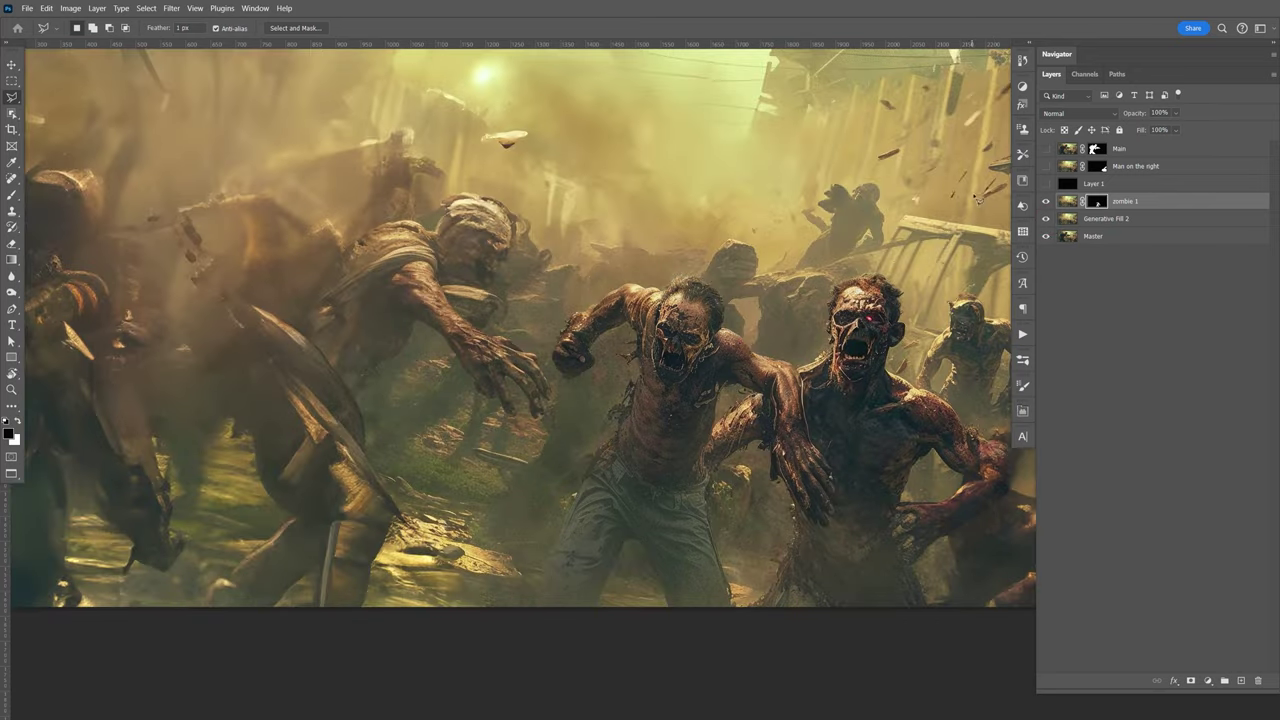
{"action": "key", "text": "space"}
{"action": "left_click_drag", "start_coordinate": [1025, 204], "coordinate": [1004, 216]}
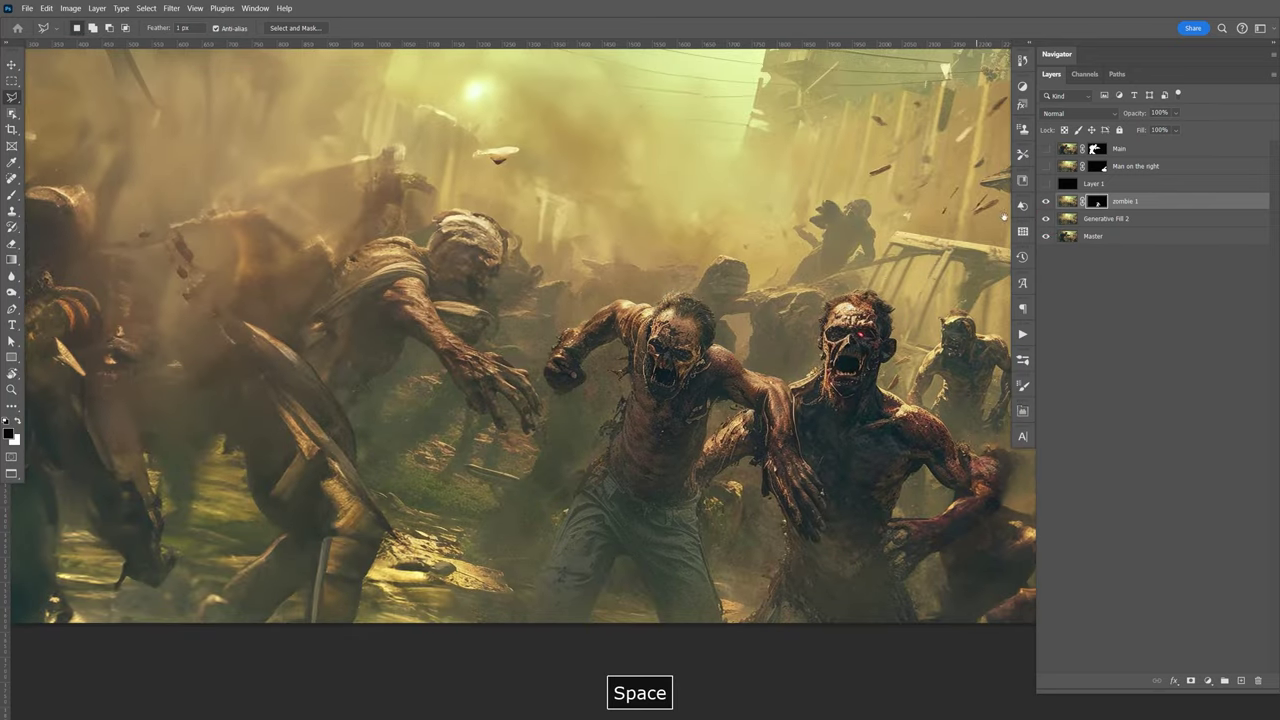
Load the zombie 1 mask as a selection and expand it by 10 pixels.
{"action": "left_click", "coordinate": [1097, 203], "text": "ctrl"}
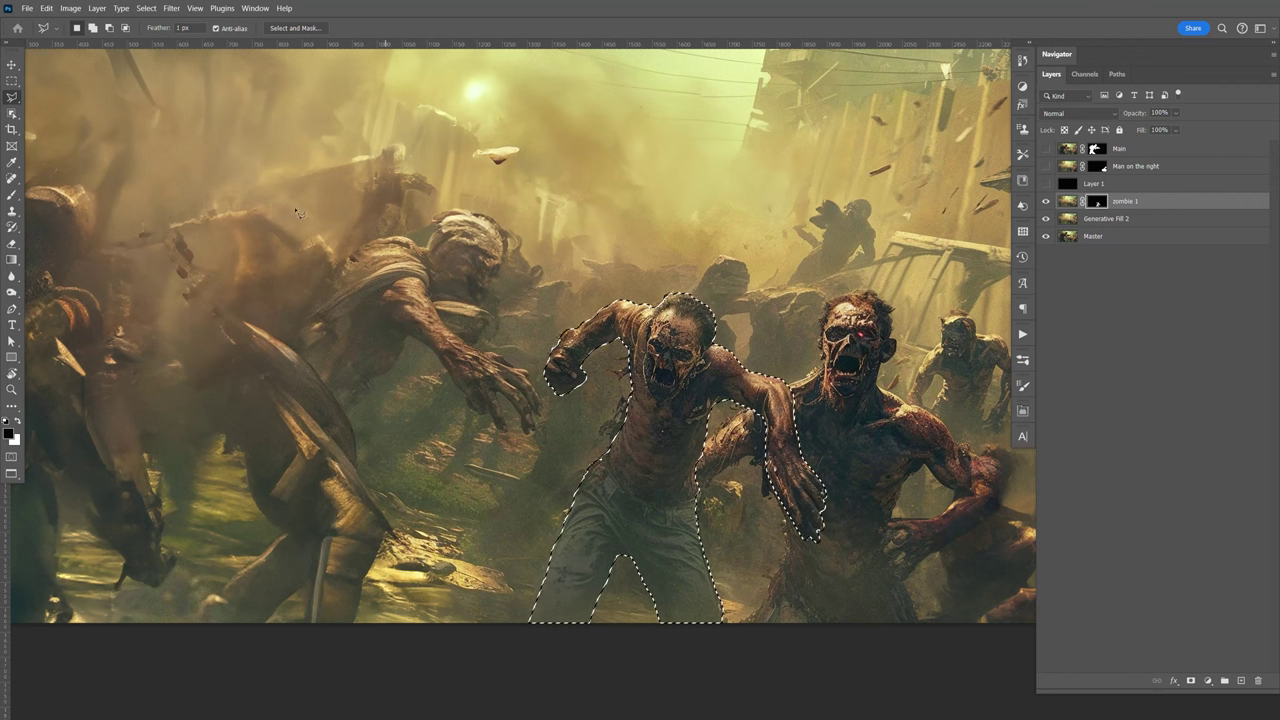
{"action": "left_click", "coordinate": [146, 9]}
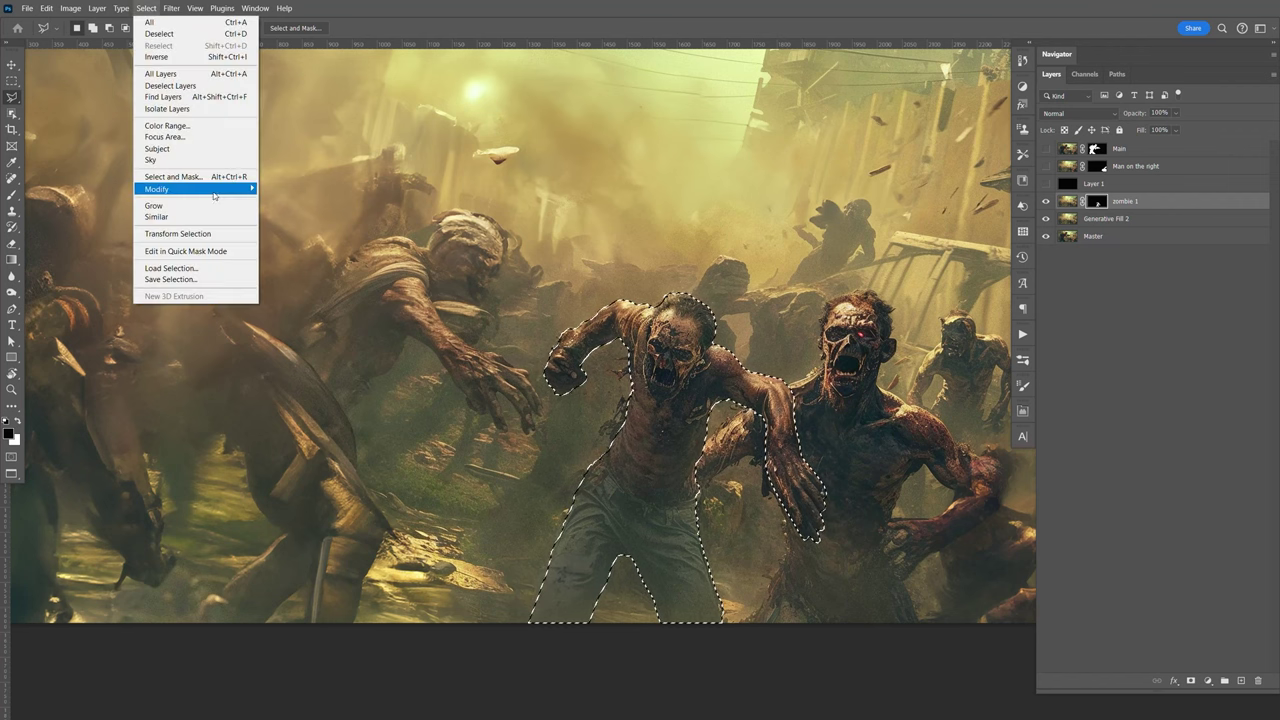
{"action": "mouse_move", "coordinate": [229, 194]}
{"action": "left_click", "coordinate": [281, 211]}
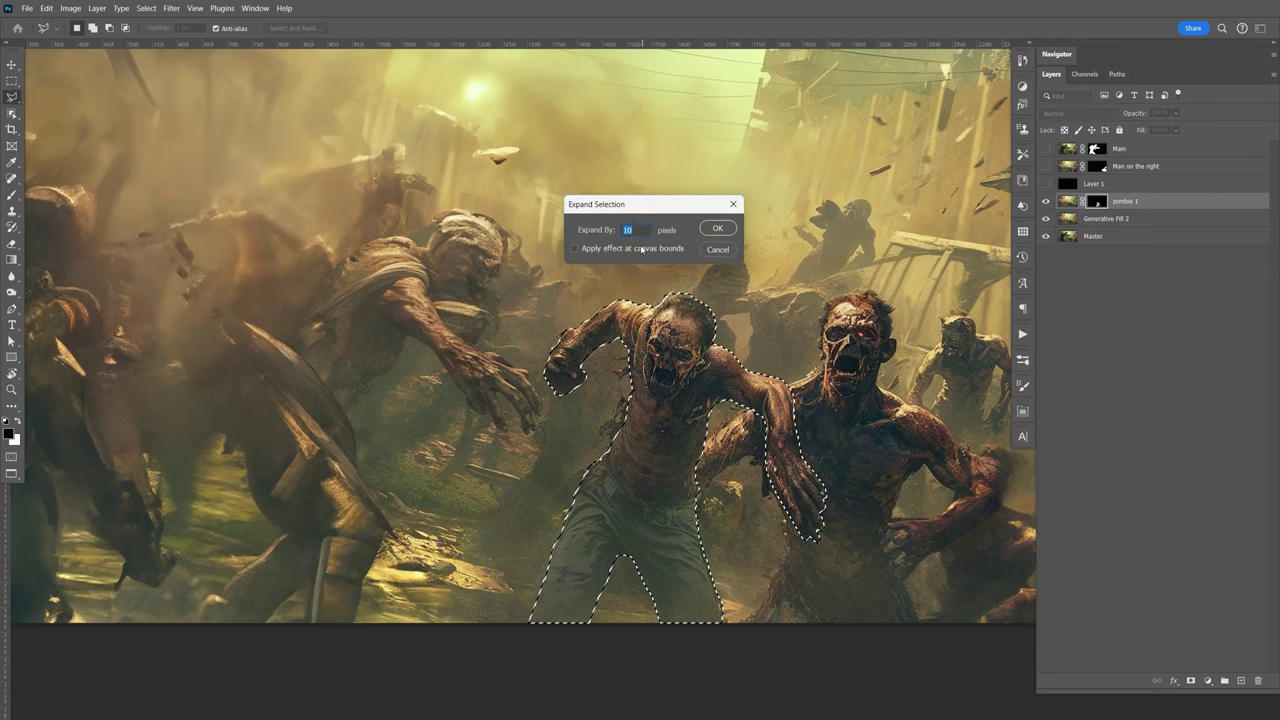
{"action": "left_click", "coordinate": [716, 229]}
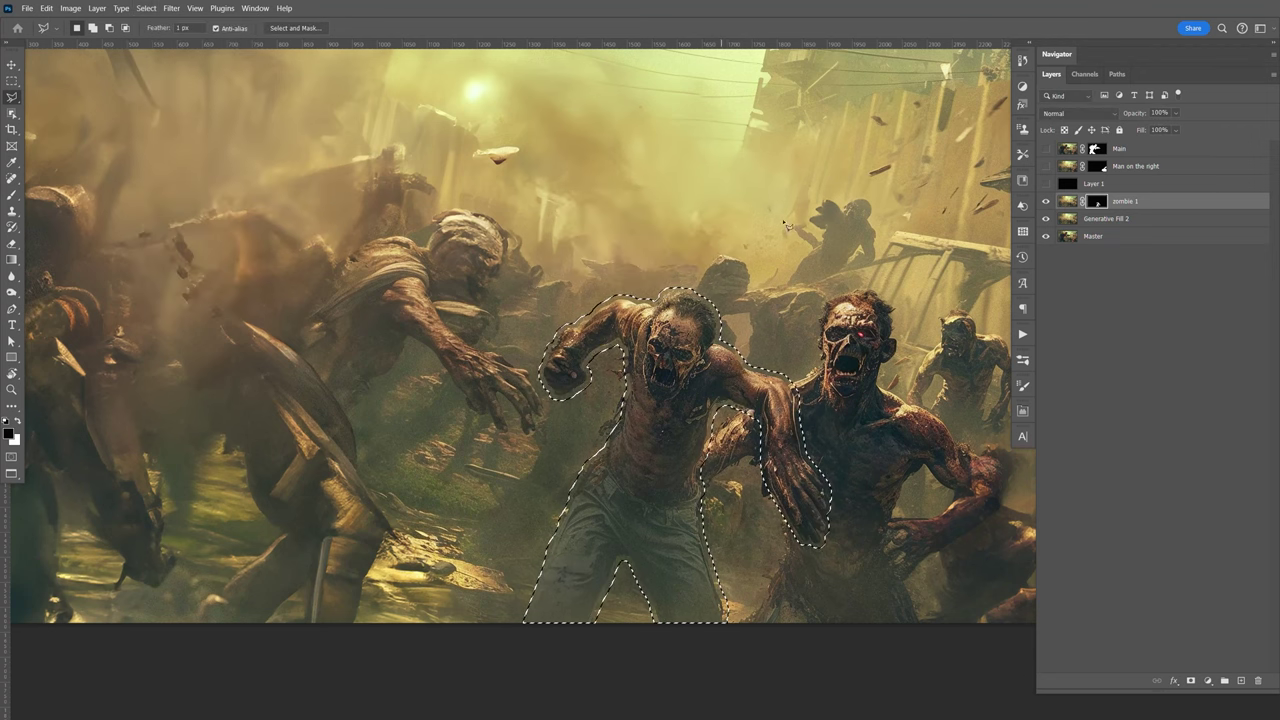
Hide zombie 1 and run Generative Fill without a prompt on the Generative Fill 2 layer to replace the selected zombie.
{"action": "left_click", "coordinate": [1046, 201]}
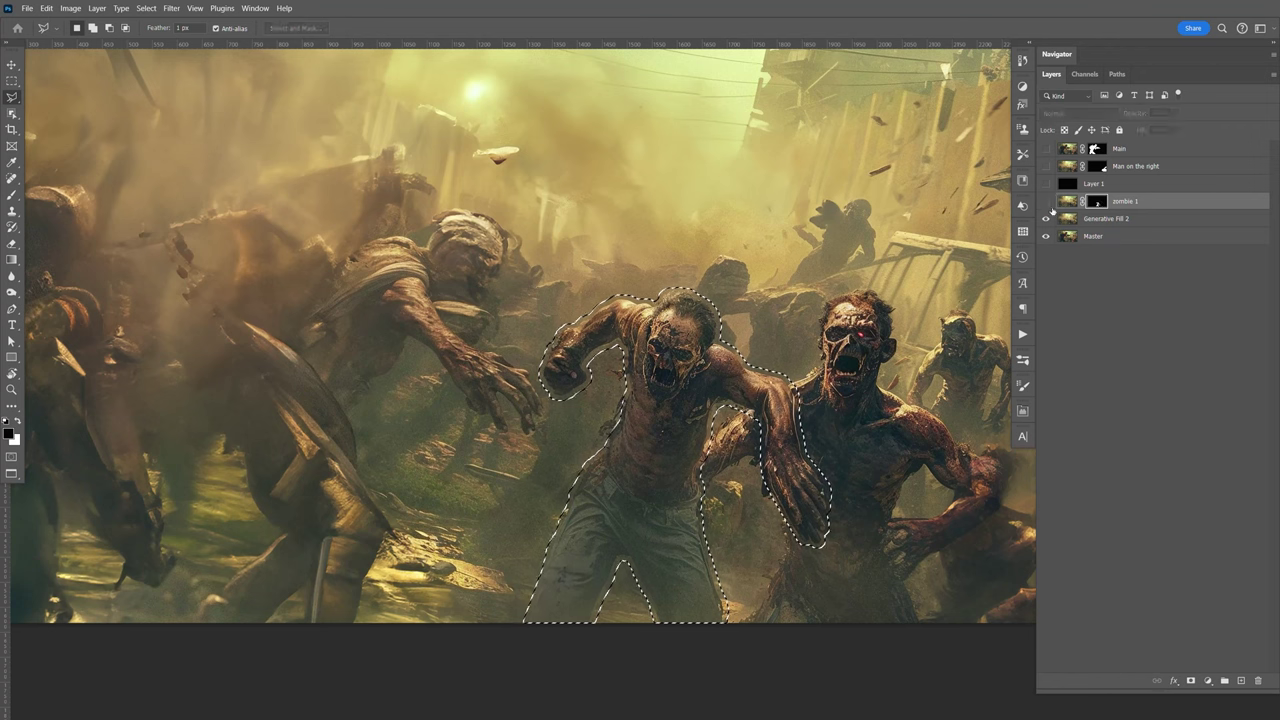
{"action": "left_click", "coordinate": [1125, 221]}
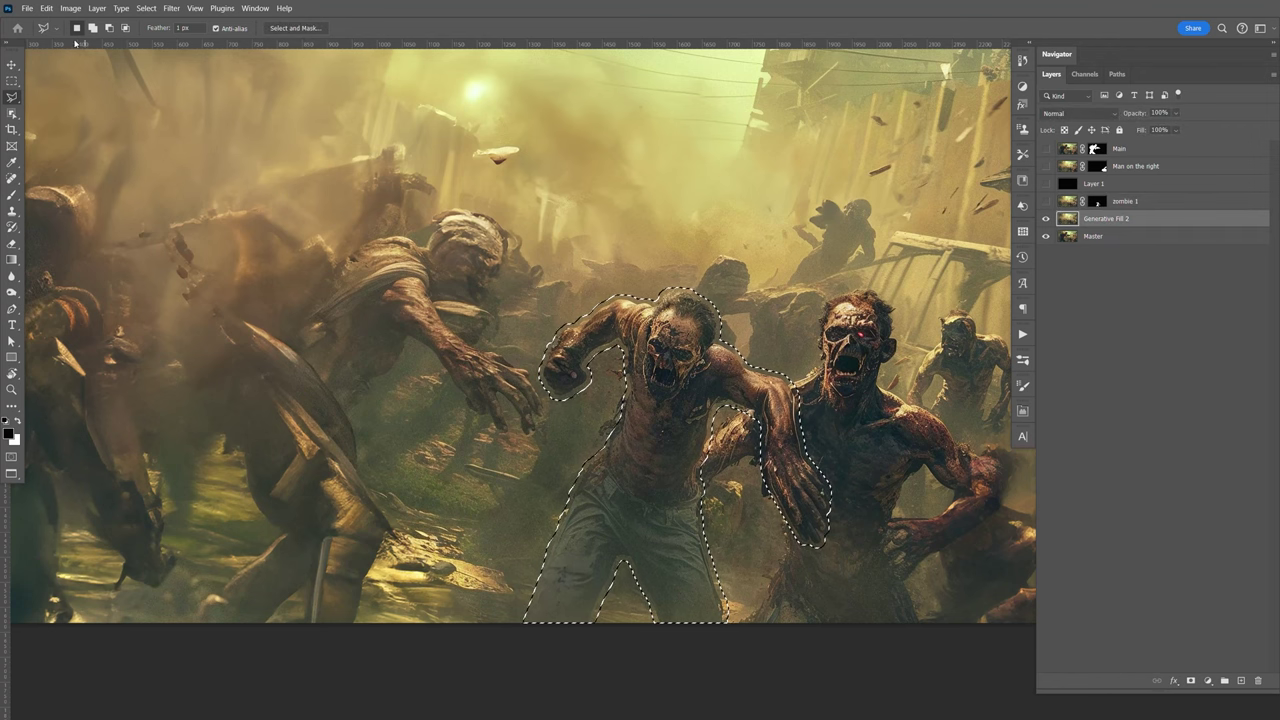
{"action": "left_click", "coordinate": [46, 8]}
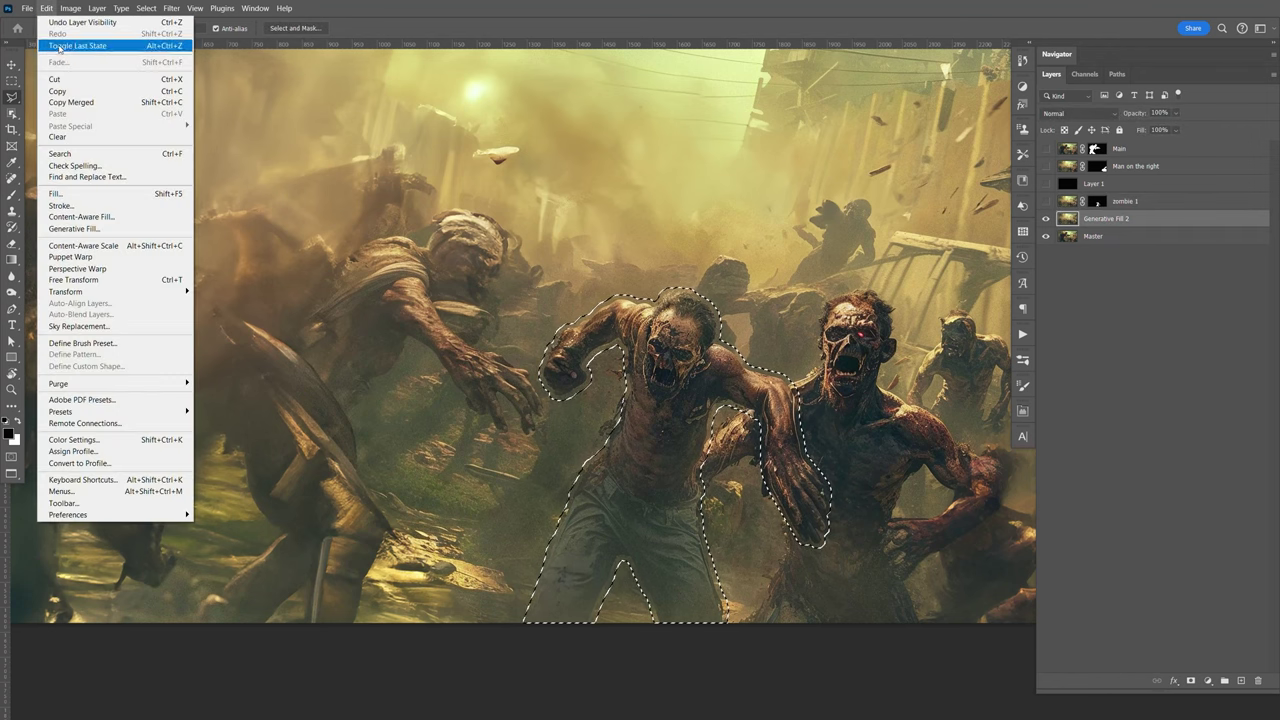
{"action": "left_click", "coordinate": [95, 229]}
{"action": "left_click", "coordinate": [680, 281]}
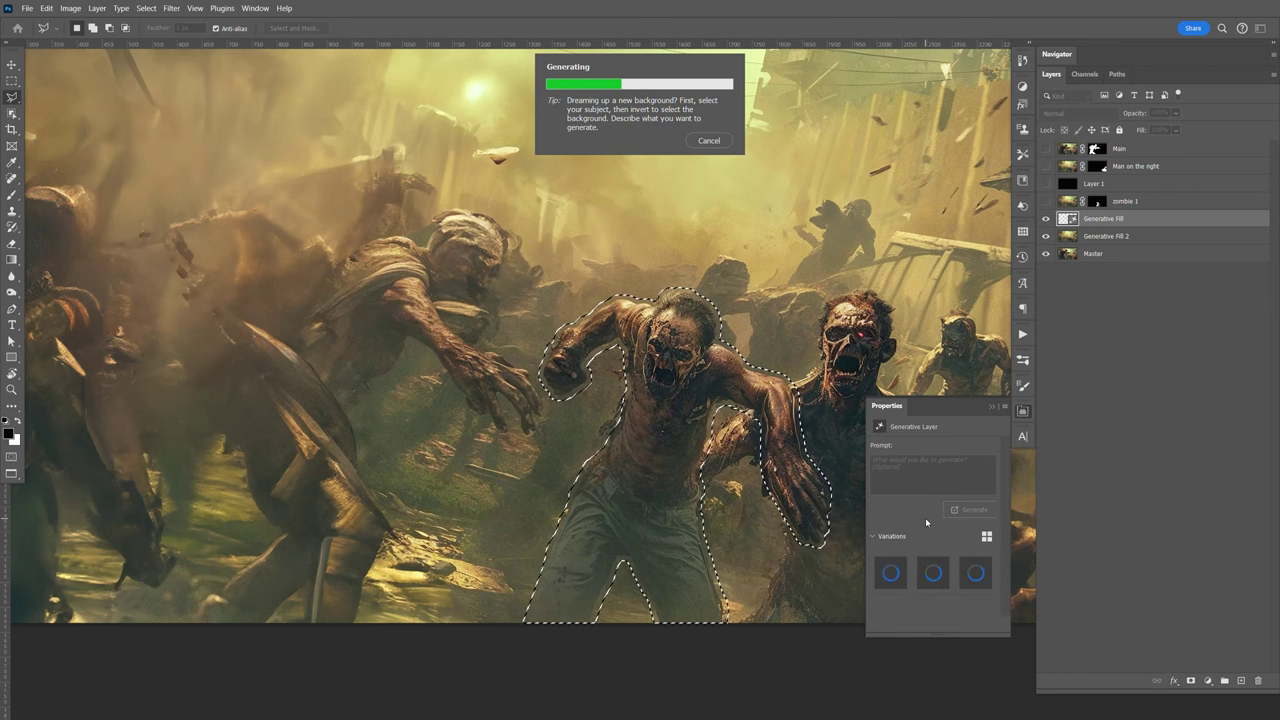
{"action": "key", "text": "F9"}
{"action": "key", "text": "space"}
{"action": "left_click_drag", "start_coordinate": [746, 466], "coordinate": [551, 442]}
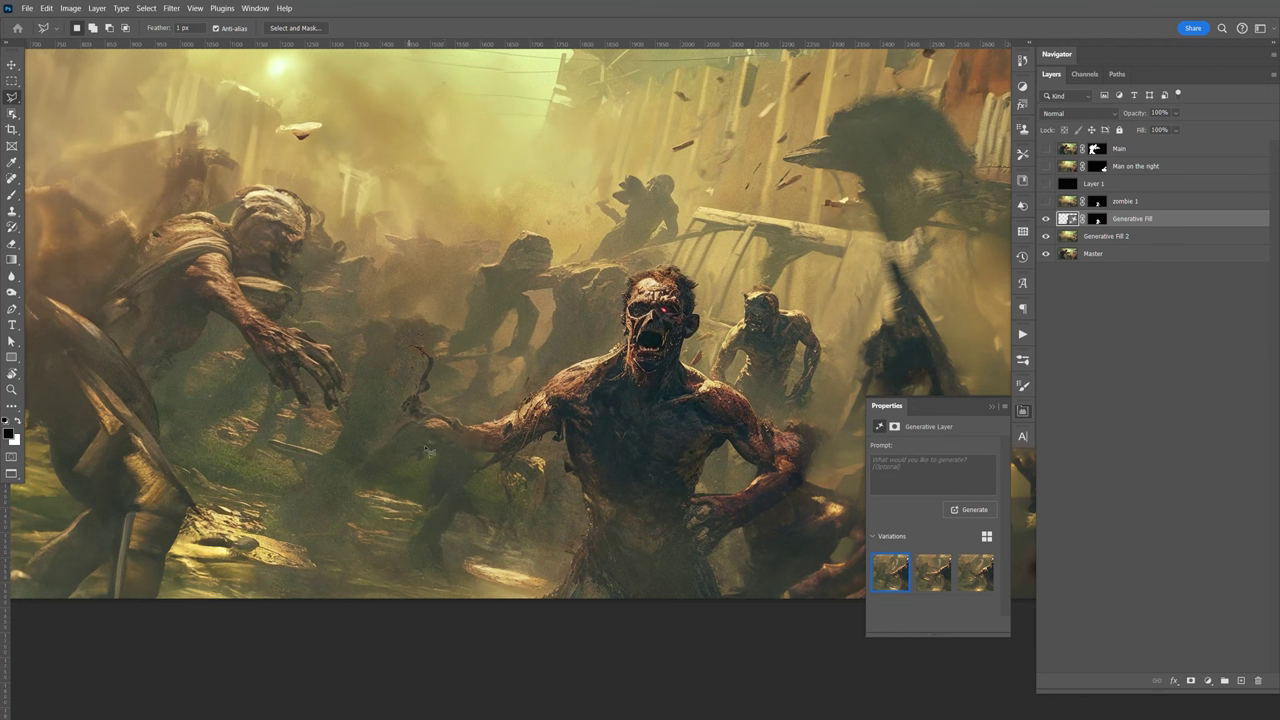
Compare the three generated variations, keep the first one, and merge its layer with Generative Fill 2.
{"action": "left_click", "coordinate": [924, 581]}
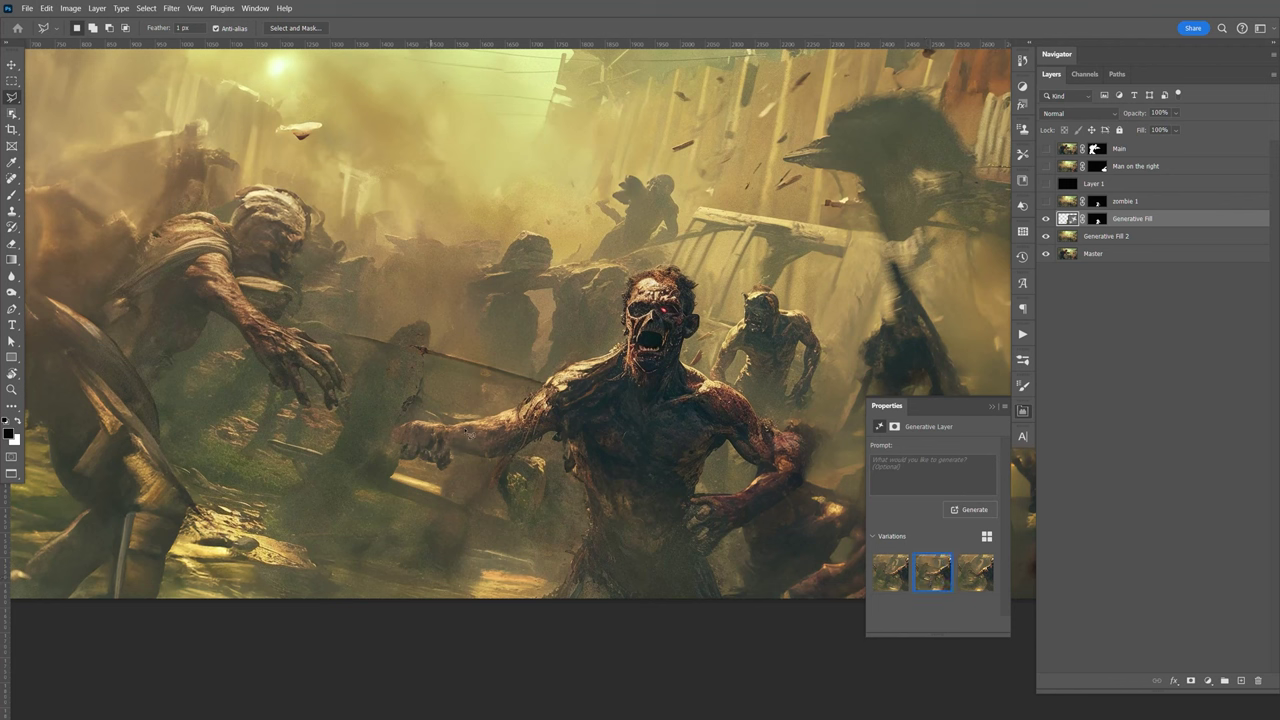
{"action": "left_click", "coordinate": [973, 574]}
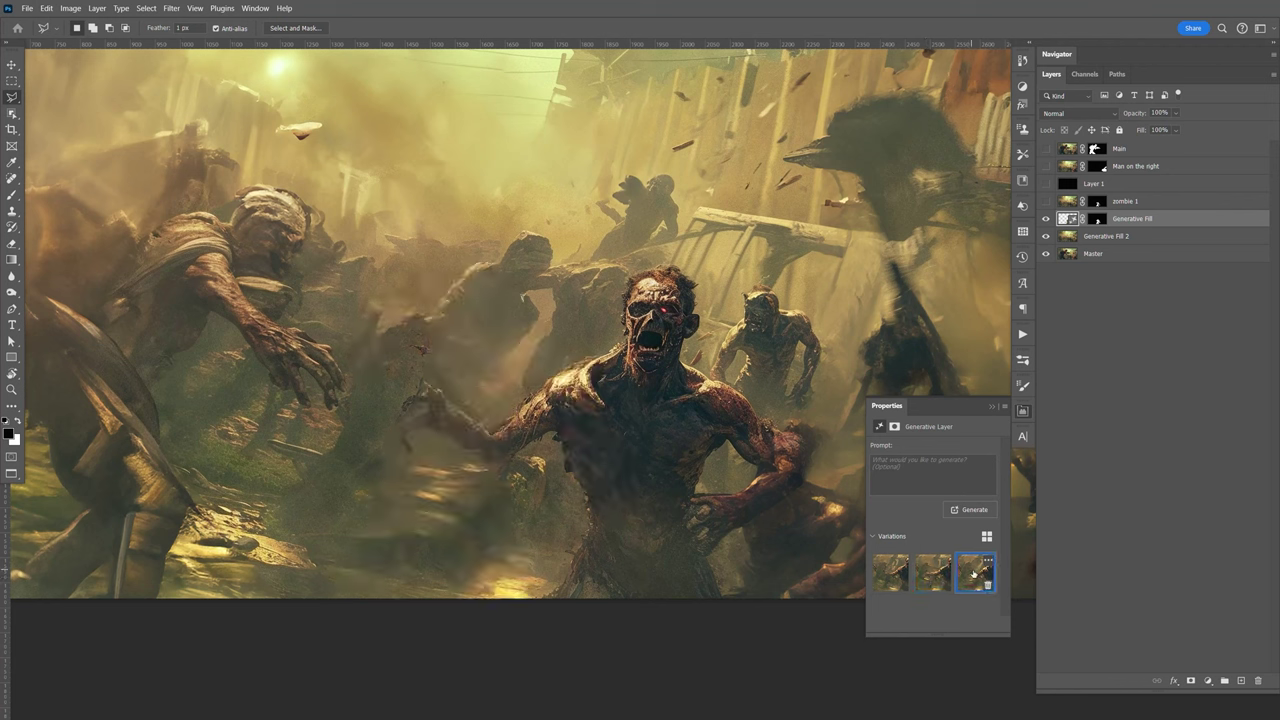
{"action": "left_click", "coordinate": [889, 573]}
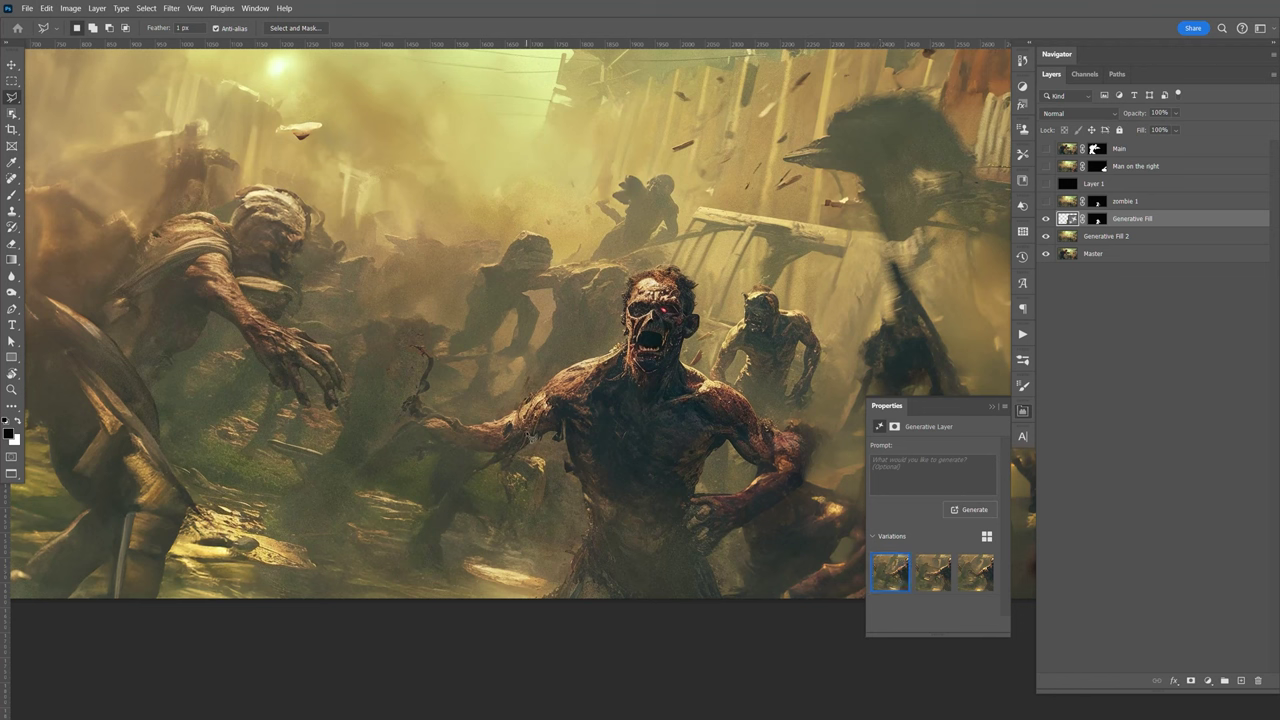
{"action": "left_click", "coordinate": [1129, 237], "text": "shift"}
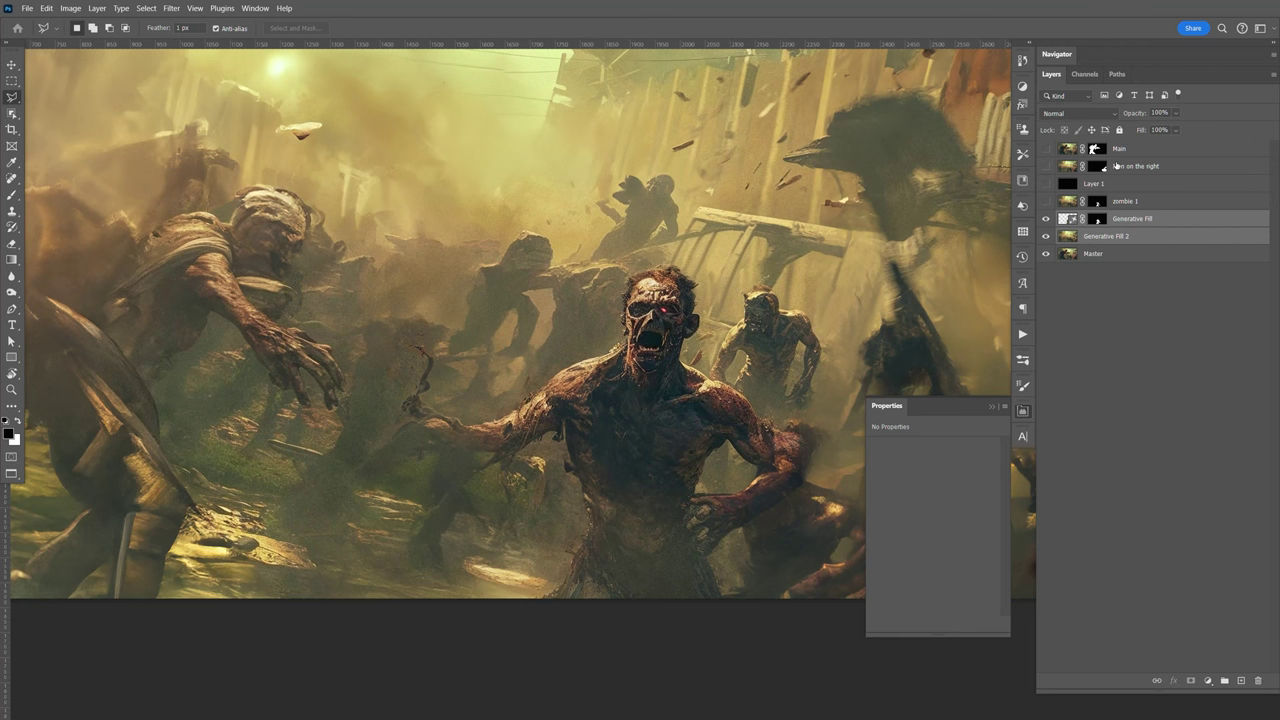
{"action": "key", "text": "ctrl+e"}
Check the rebuilt background with zombie 1 shown and hidden, leaving zombie 1 hidden.
{"action": "left_click", "coordinate": [1046, 201]}
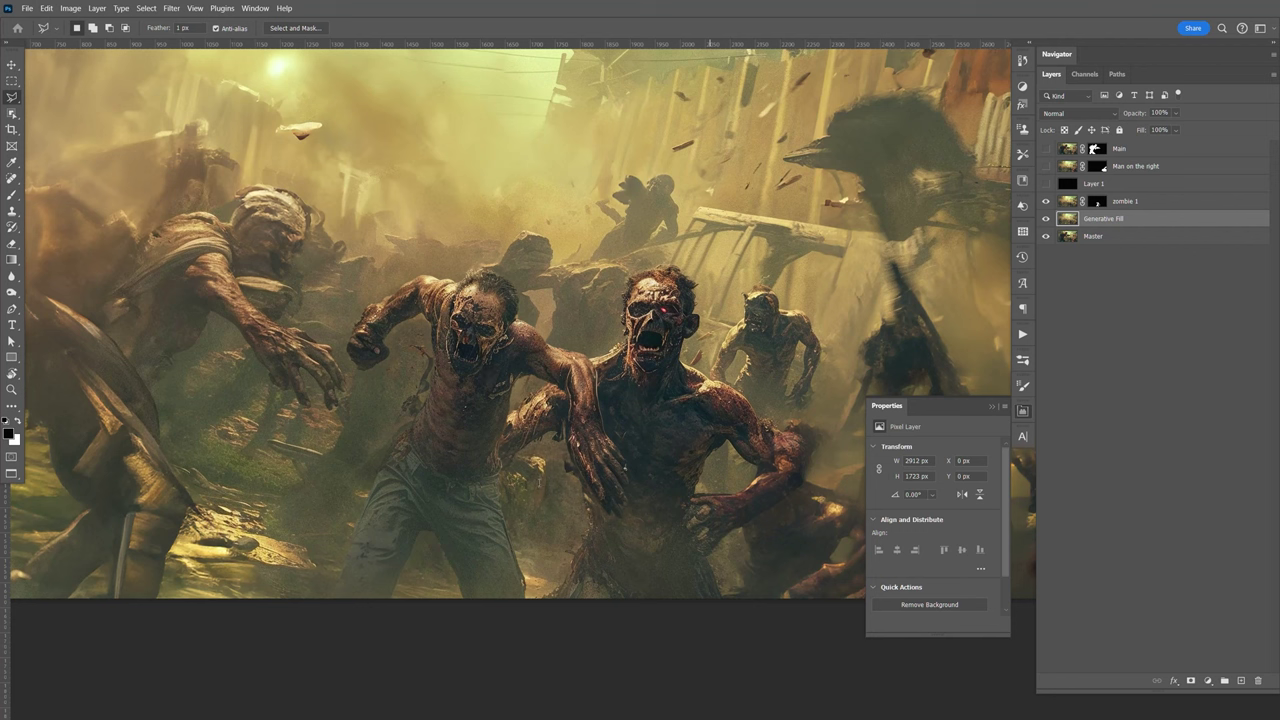
{"action": "left_click", "coordinate": [1024, 413]}
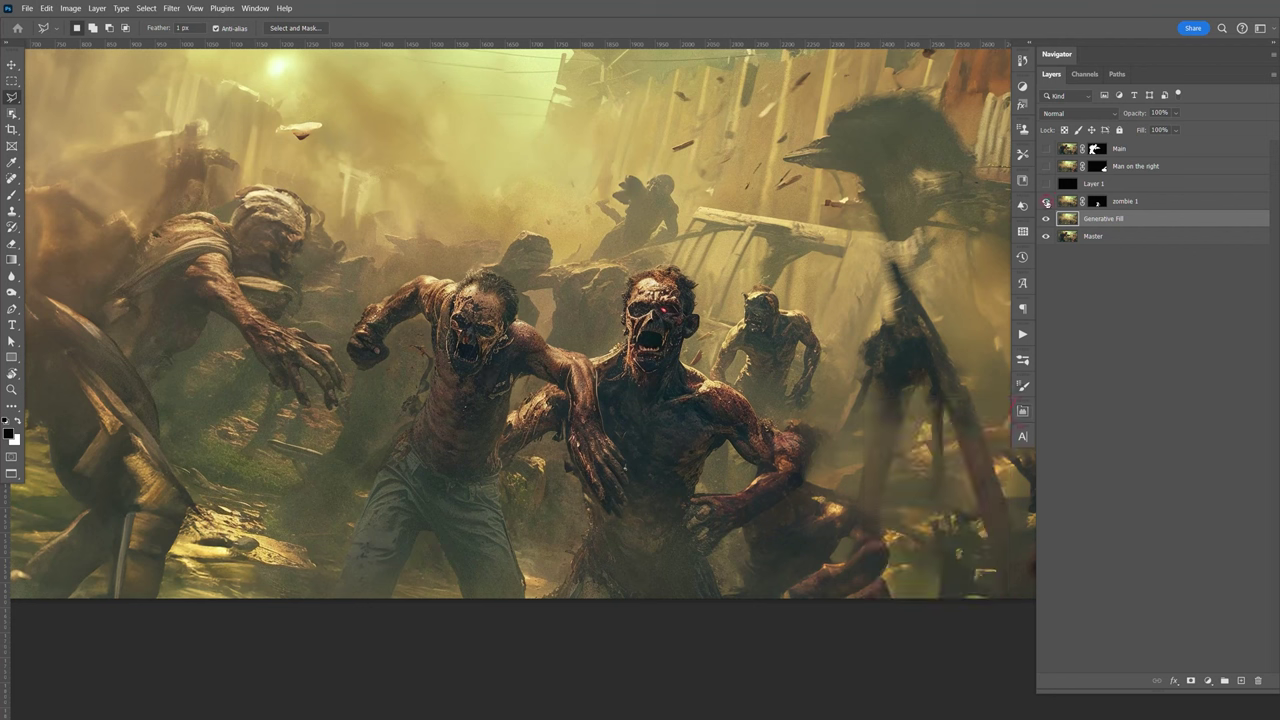
{"action": "left_click", "coordinate": [1046, 202]}
{"action": "left_click", "coordinate": [1047, 204]}
{"action": "left_click", "coordinate": [1046, 203]}
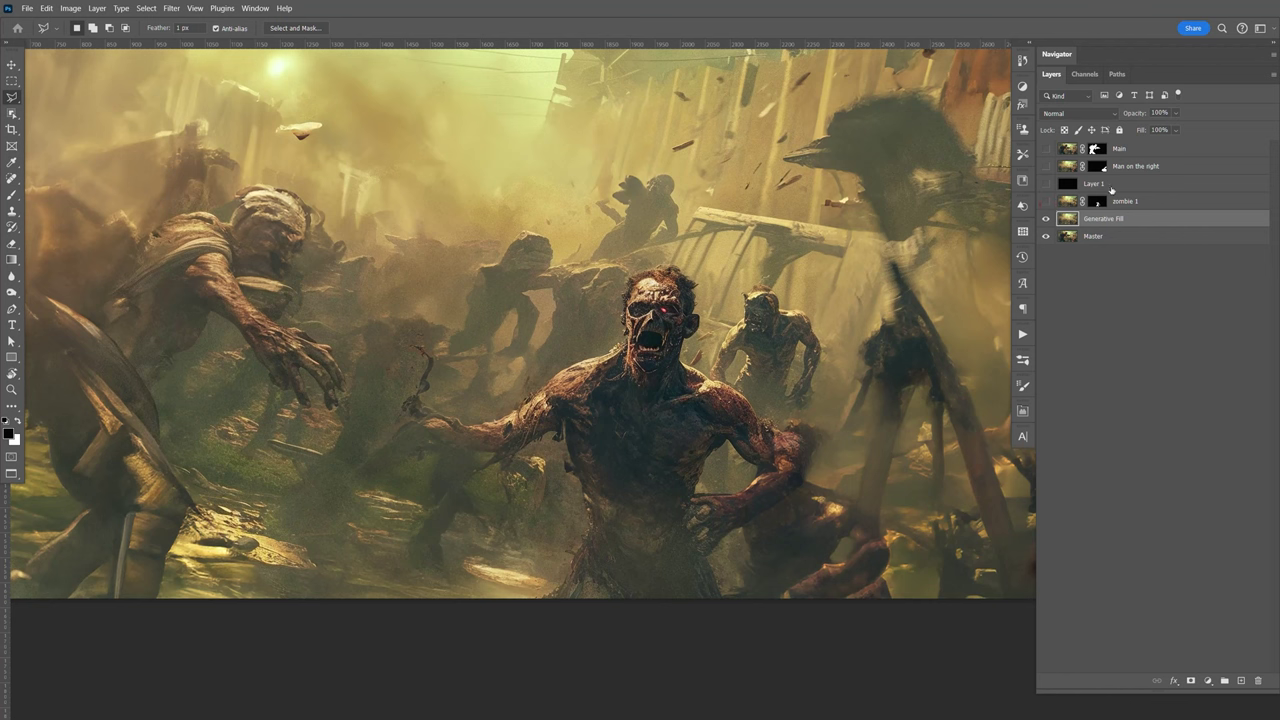
Duplicate the merged Generative Fill layer and rename the copy "zombie 2".
{"action": "key", "text": "ctrl+j"}
{"action": "double_click", "coordinate": [1120, 218]}
{"action": "type", "text": "zombie 2"}
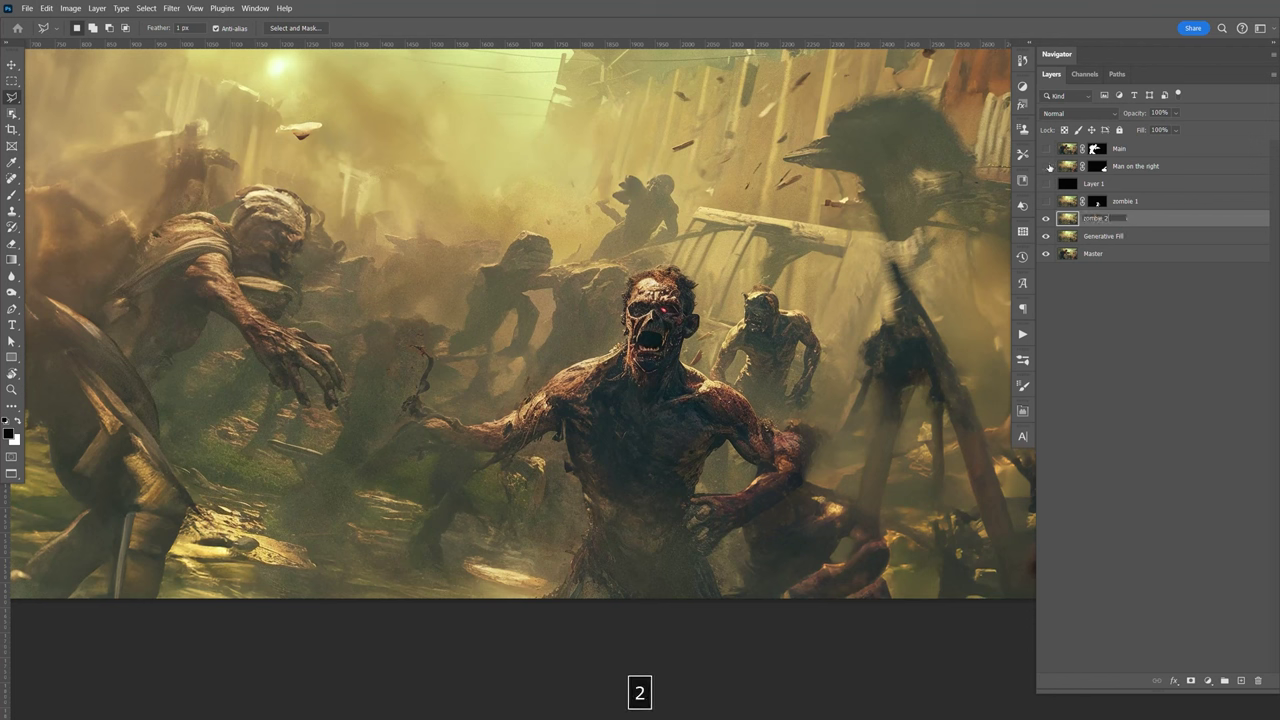
{"action": "key", "text": "Return"}
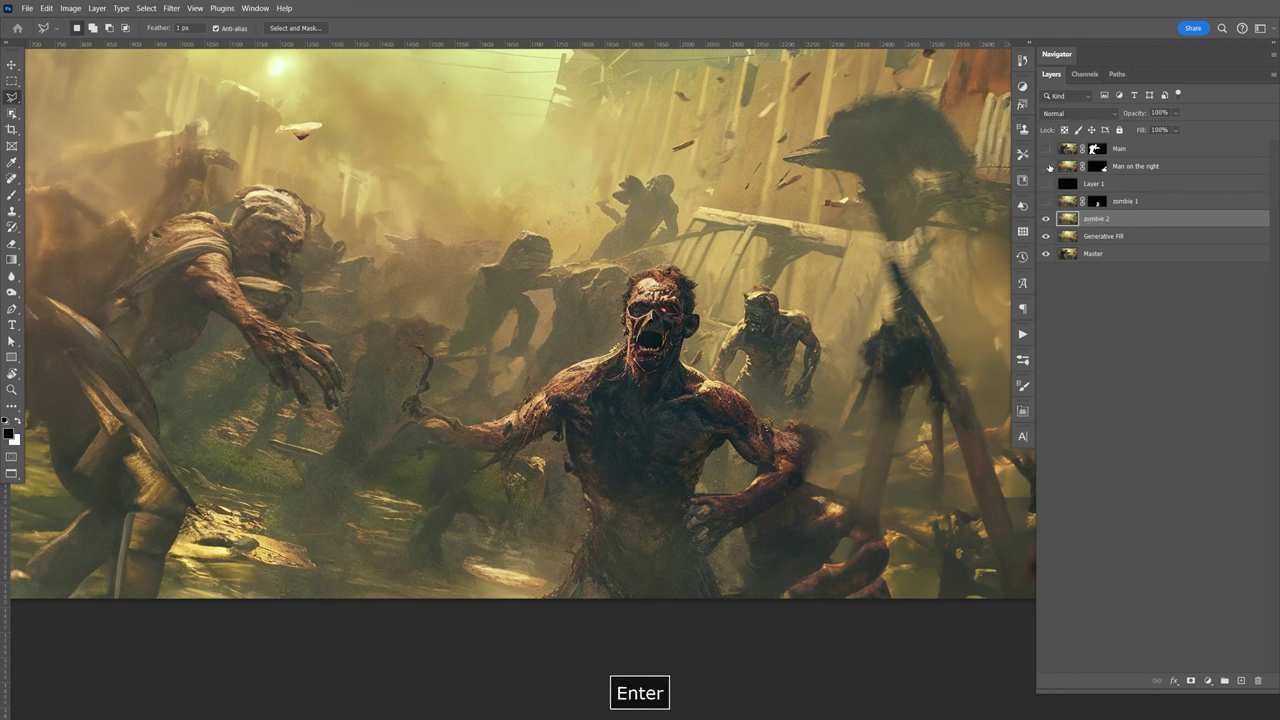
Mask the zombie 2 layer with an object selection of the red-eyed zombie and hide the Generative Fill and Master layers.
{"action": "left_click", "coordinate": [13, 115]}
{"action": "left_click_drag", "start_coordinate": [414, 234], "coordinate": [821, 615]}
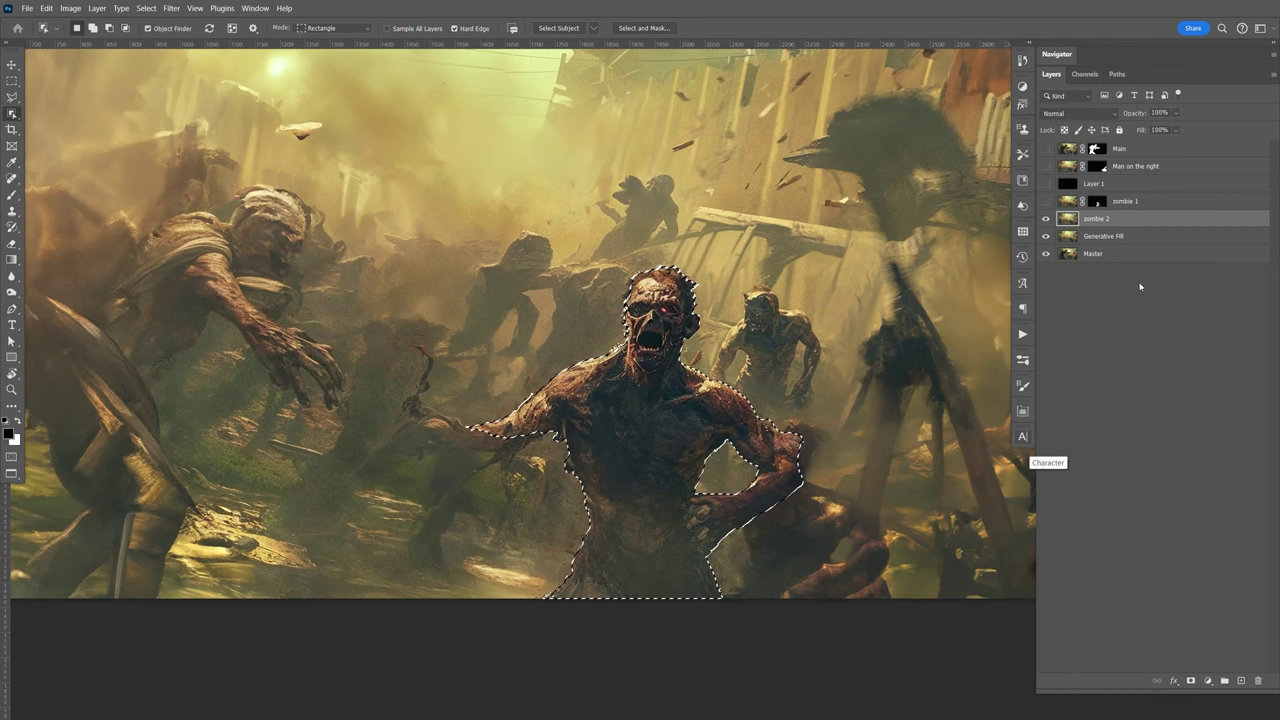
{"action": "left_click", "coordinate": [1190, 680]}
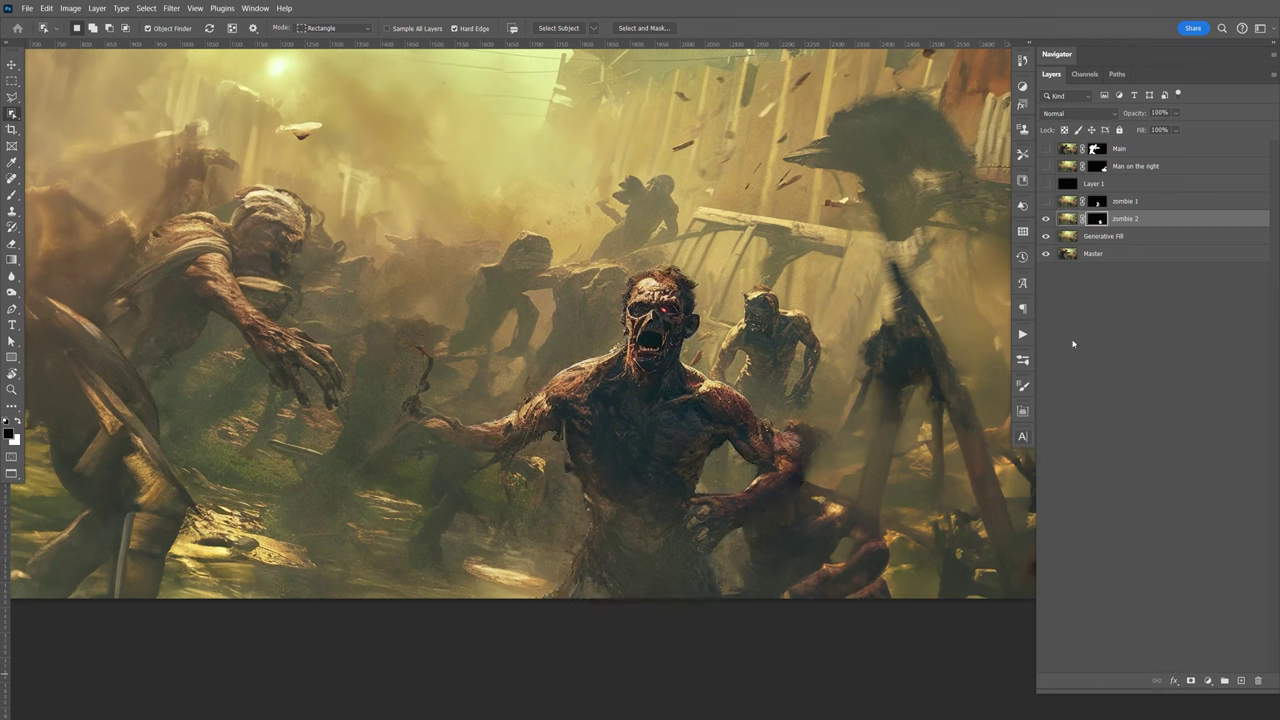
{"action": "left_click", "coordinate": [1046, 236]}
{"action": "left_click", "coordinate": [1046, 253]}
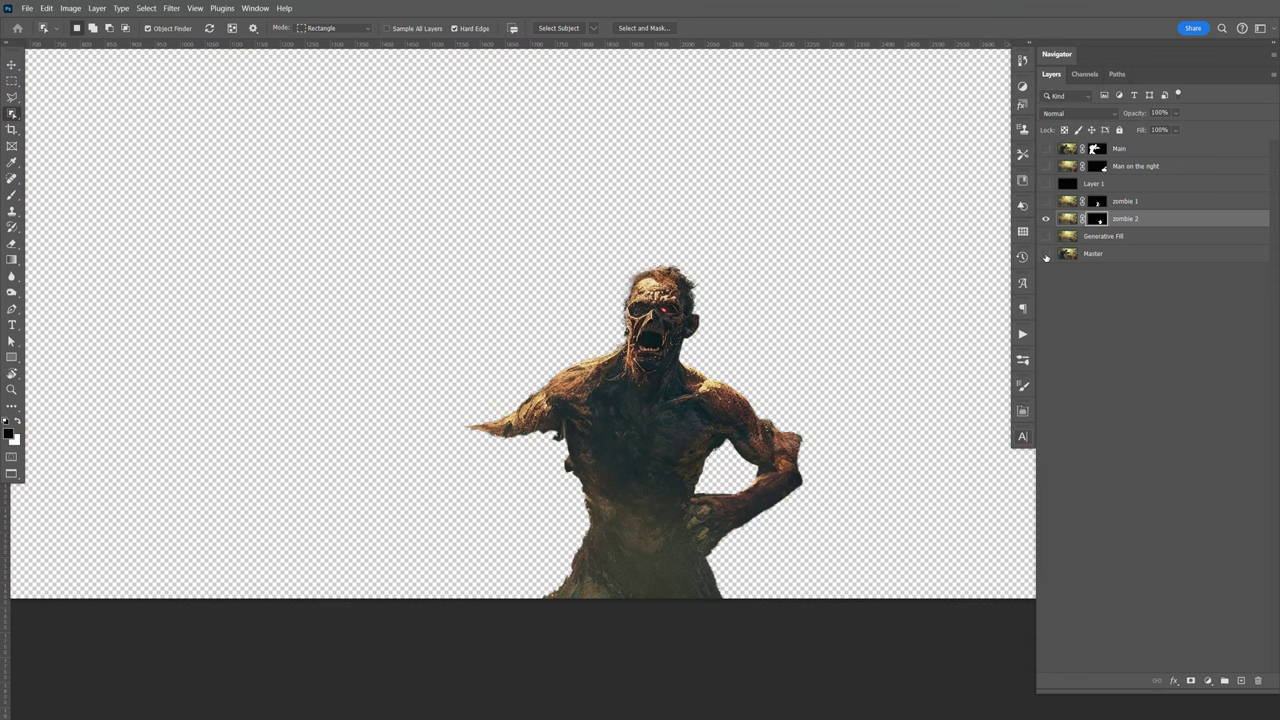
{"action": "mouse_move", "coordinate": [1046, 253]}
{"action": "left_mouse_down"}
{"action": "mouse_move", "coordinate": [1046, 236]}
{"action": "mouse_move", "coordinate": [1047, 253]}
{"action": "left_mouse_up"}
Paint white on the zombie 2 mask with a brush reduced to 15 px to restore the missing outer edge of the bent elbow.
{"action": "key", "text": "z"}
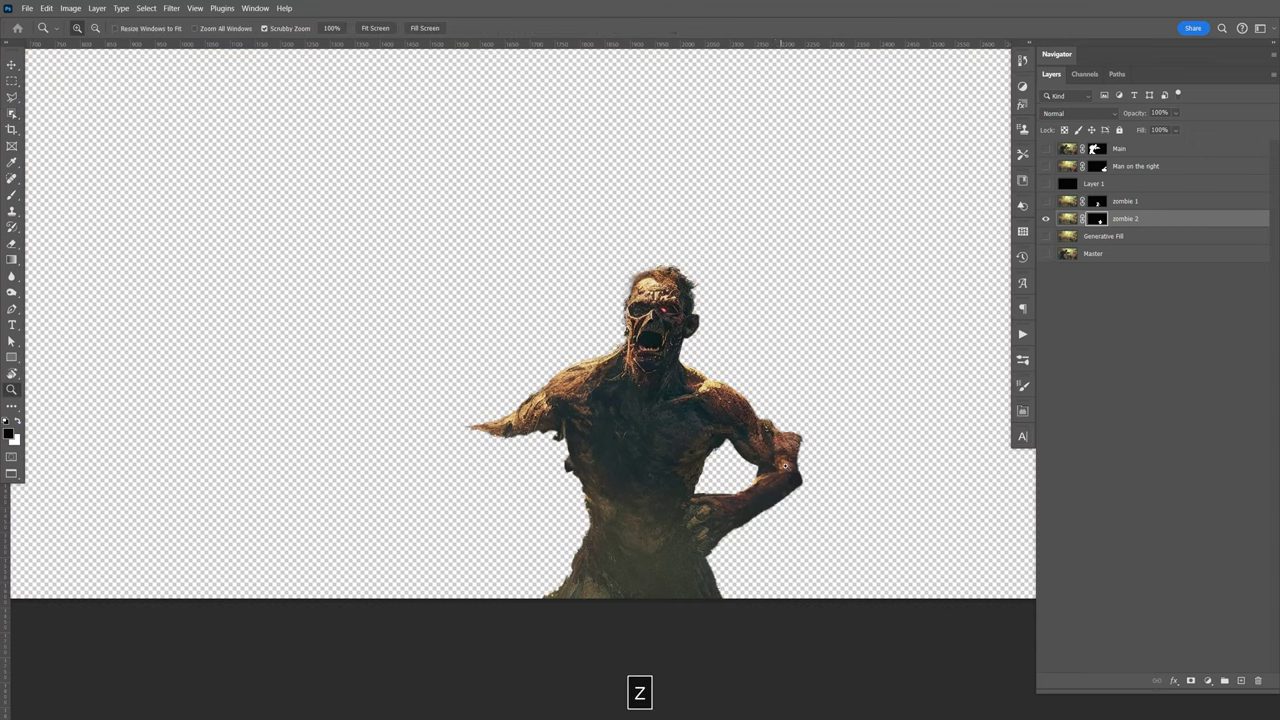
{"action": "left_click_drag", "start_coordinate": [805, 467], "coordinate": [856, 488]}
{"action": "left_click_drag", "start_coordinate": [1047, 253], "coordinate": [1046, 236]}
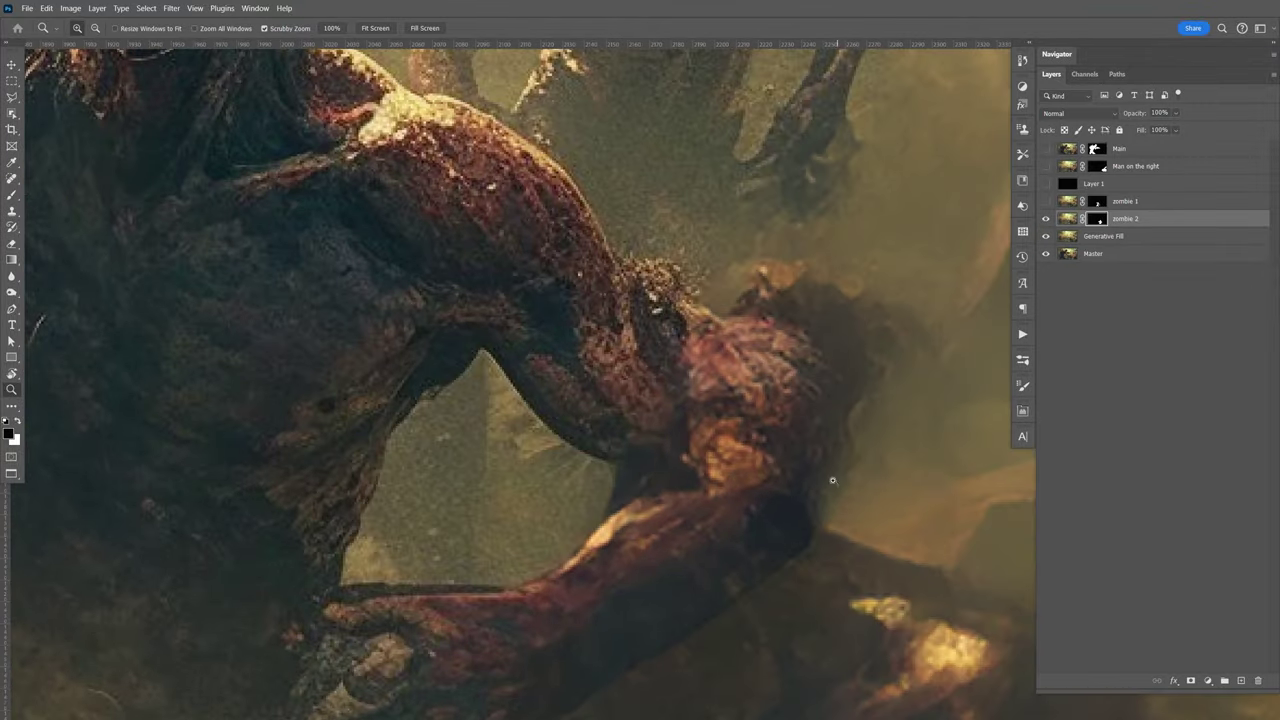
{"action": "key", "text": "b"}
{"action": "left_click_drag", "start_coordinate": [1046, 253], "coordinate": [1046, 236]}
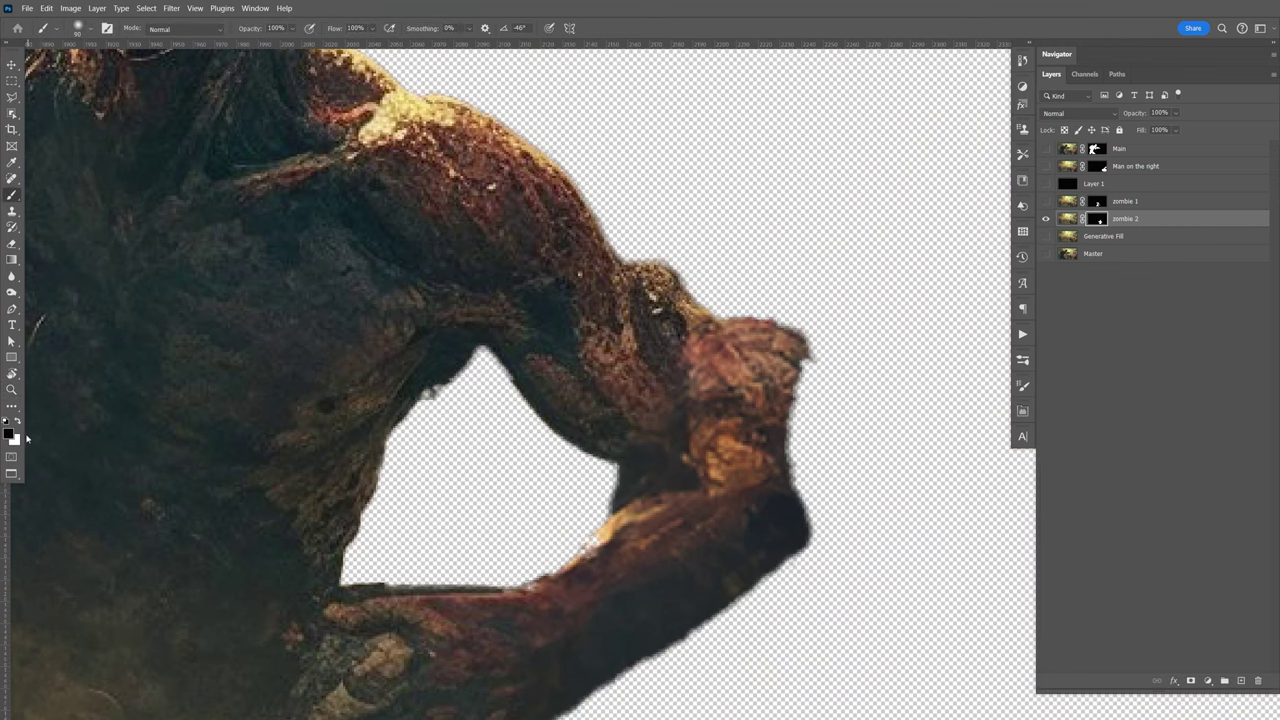
{"action": "key", "text": "x"}
{"action": "key", "text": "bracketleft"}
{"action": "key", "text": "bracketleft"}
{"action": "key", "text": "bracketleft"}
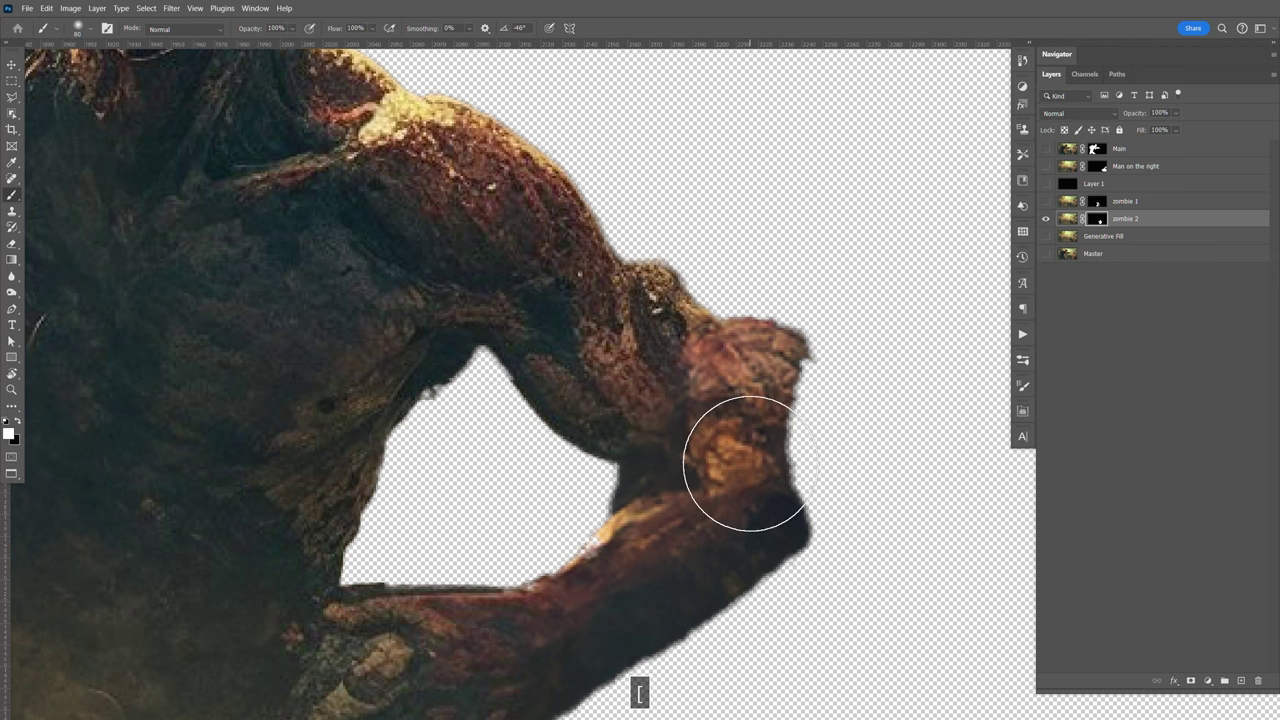
{"action": "key", "text": "bracketleft"}
{"action": "key", "text": "bracketleft"}
{"action": "left_click_drag", "start_coordinate": [762, 444], "coordinate": [780, 418]}
{"action": "key", "text": "bracketleft"}
{"action": "key", "text": "bracketleft"}
{"action": "key", "text": "bracketleft"}
{"action": "key", "text": "bracketleft"}
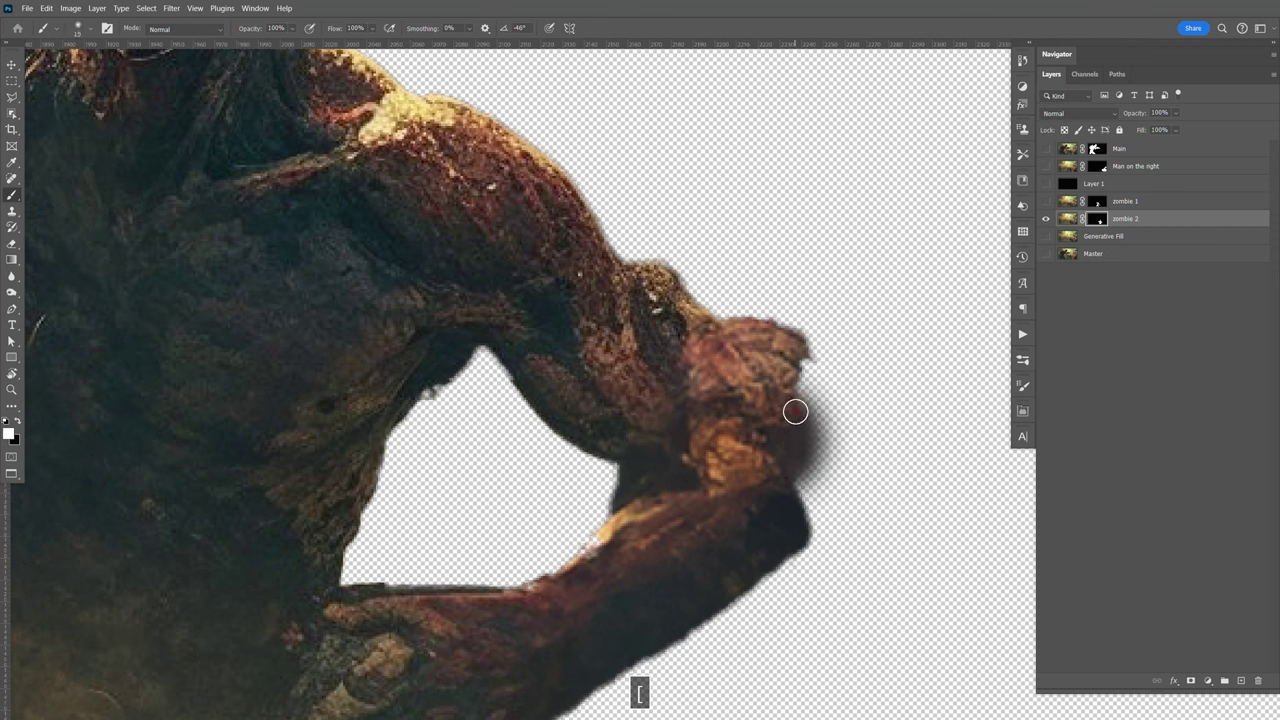
{"action": "mouse_move", "coordinate": [795, 363]}
{"action": "left_mouse_down"}
{"action": "mouse_move", "coordinate": [814, 383]}
{"action": "mouse_move", "coordinate": [823, 446]}
{"action": "mouse_move", "coordinate": [785, 540]}
{"action": "left_mouse_up"}
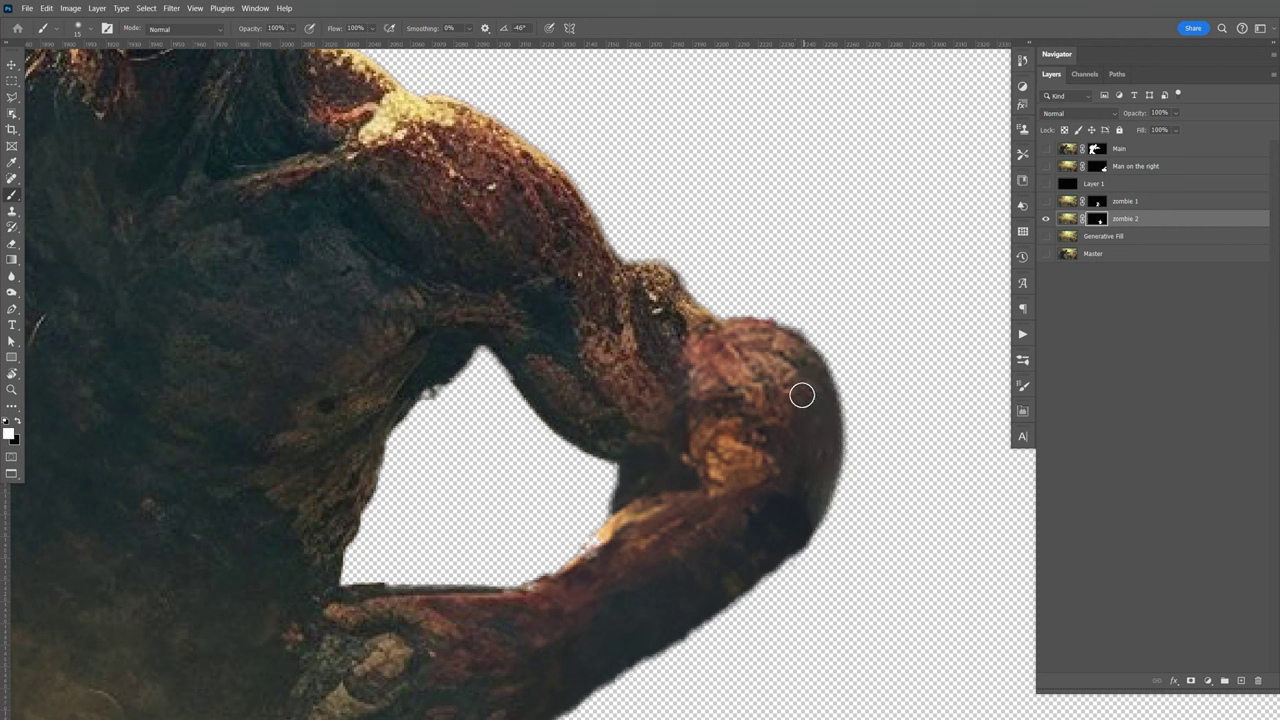
Show the Generative Fill and Master layers, load the zombie 2 mask as a selection and expand it.
{"action": "key", "text": "ctrl+minus"}
{"action": "key", "text": "ctrl+minus"}
{"action": "key", "text": "ctrl+minus"}
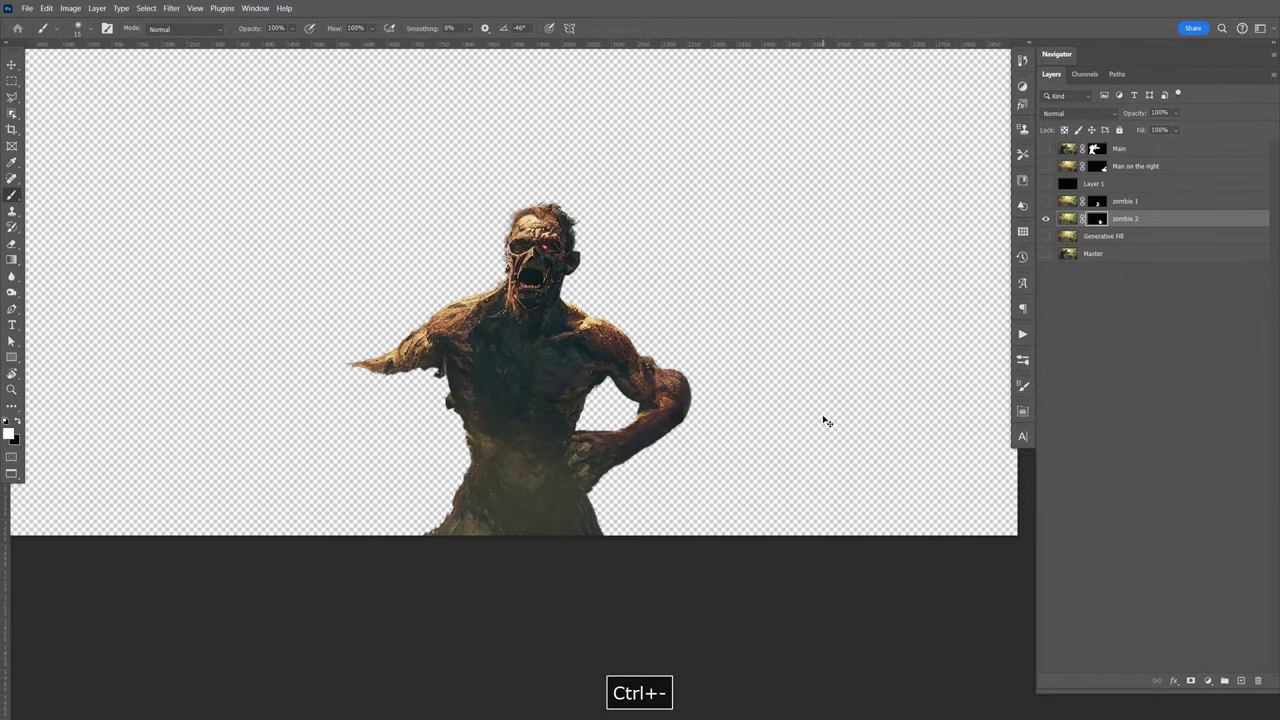
{"action": "left_click", "coordinate": [1047, 237]}
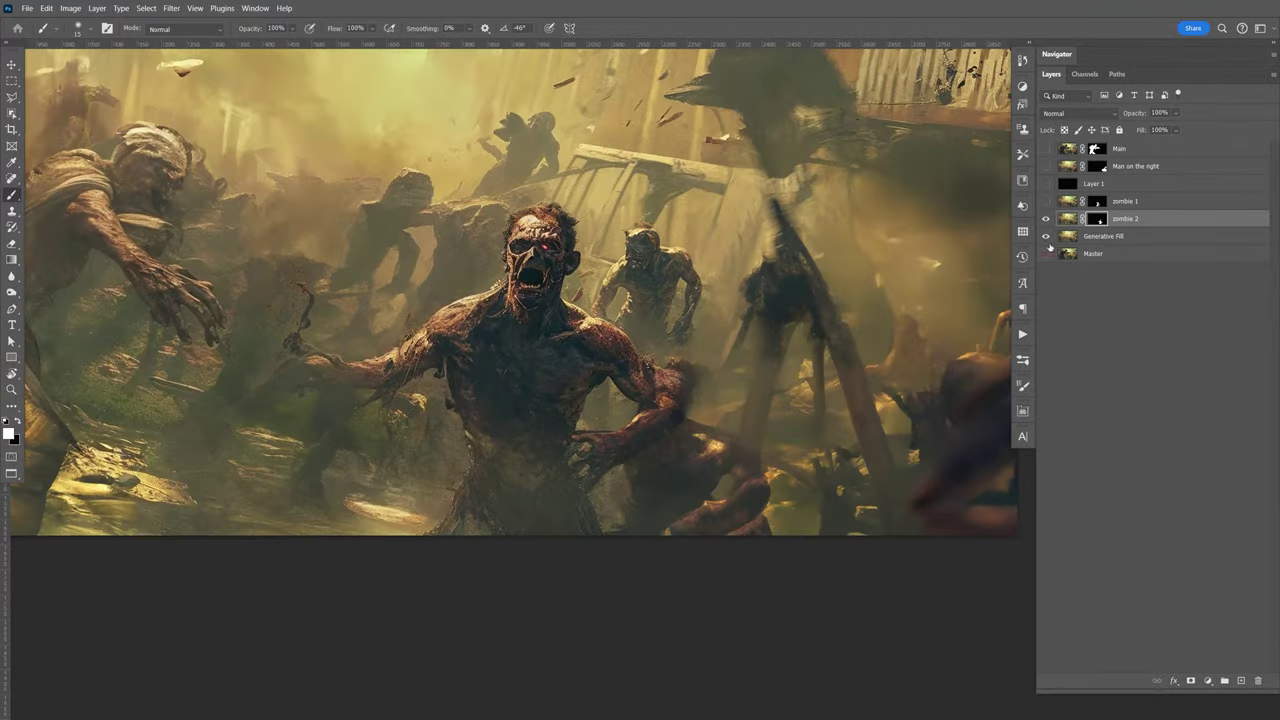
{"action": "left_click", "coordinate": [1099, 222], "text": "ctrl"}
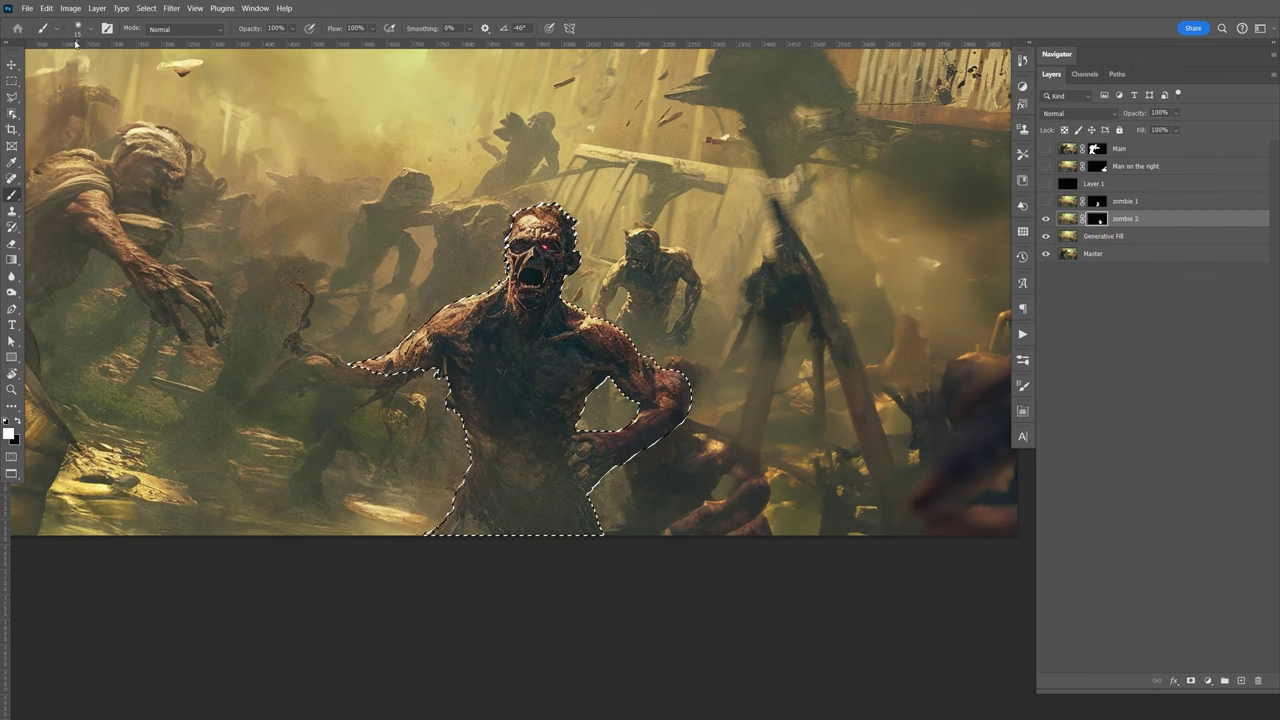
{"action": "left_click", "coordinate": [140, 9]}
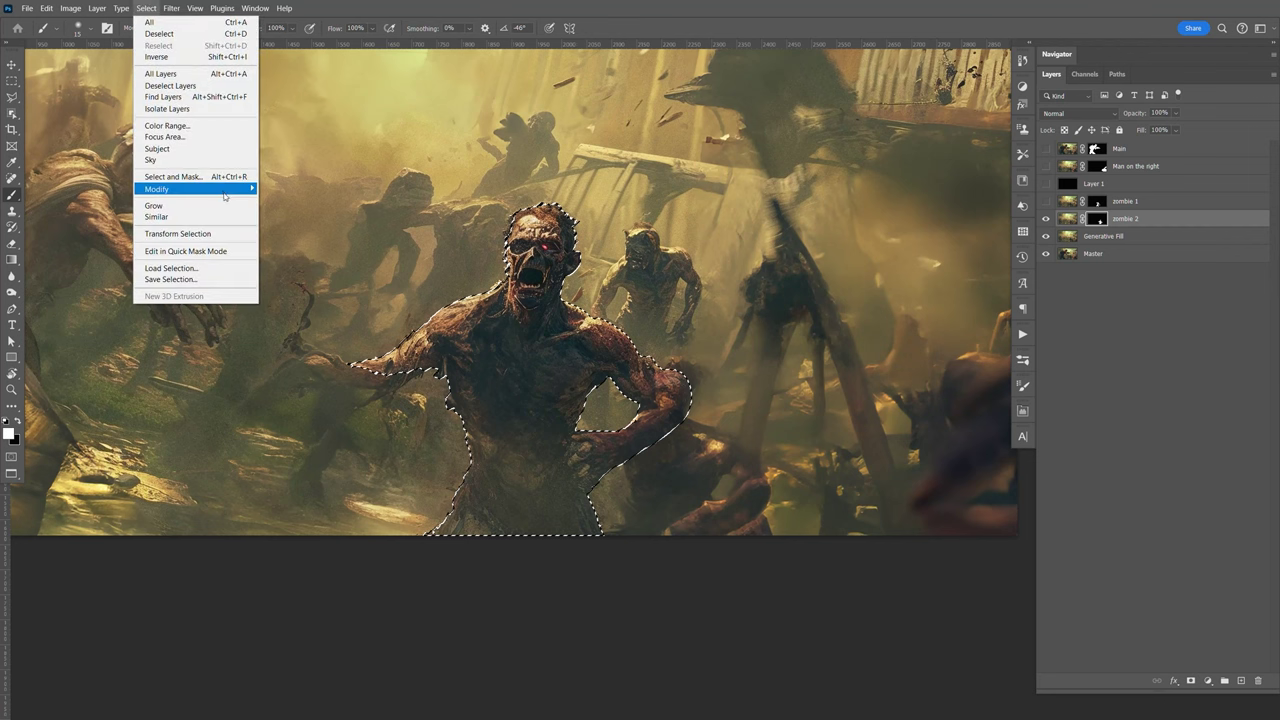
{"action": "mouse_move", "coordinate": [250, 189]}
{"action": "left_click", "coordinate": [281, 211]}
{"action": "left_click", "coordinate": [718, 229]}
Hide zombie 2 and run Generative Fill with an empty prompt on the Generative Fill layer to remove the selected zombie.
{"action": "left_click", "coordinate": [1046, 218]}
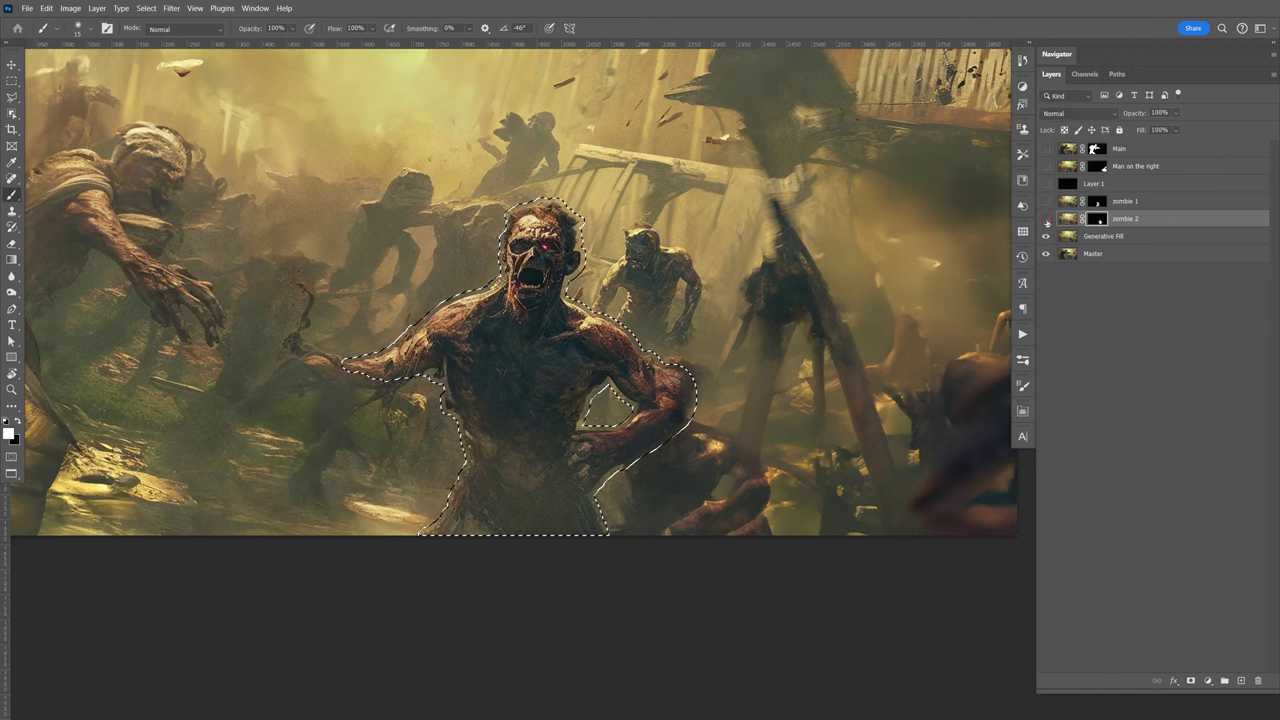
{"action": "left_click", "coordinate": [1121, 237]}
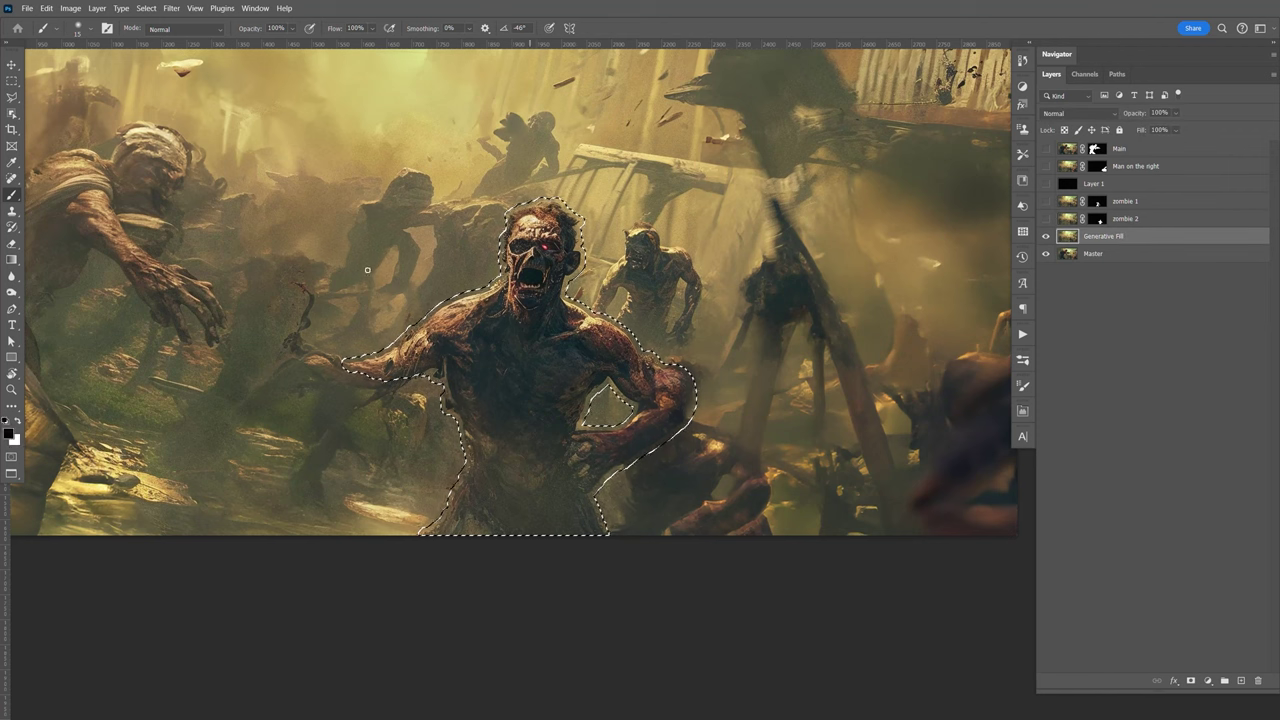
{"action": "left_click", "coordinate": [46, 8]}
{"action": "left_click", "coordinate": [133, 231]}
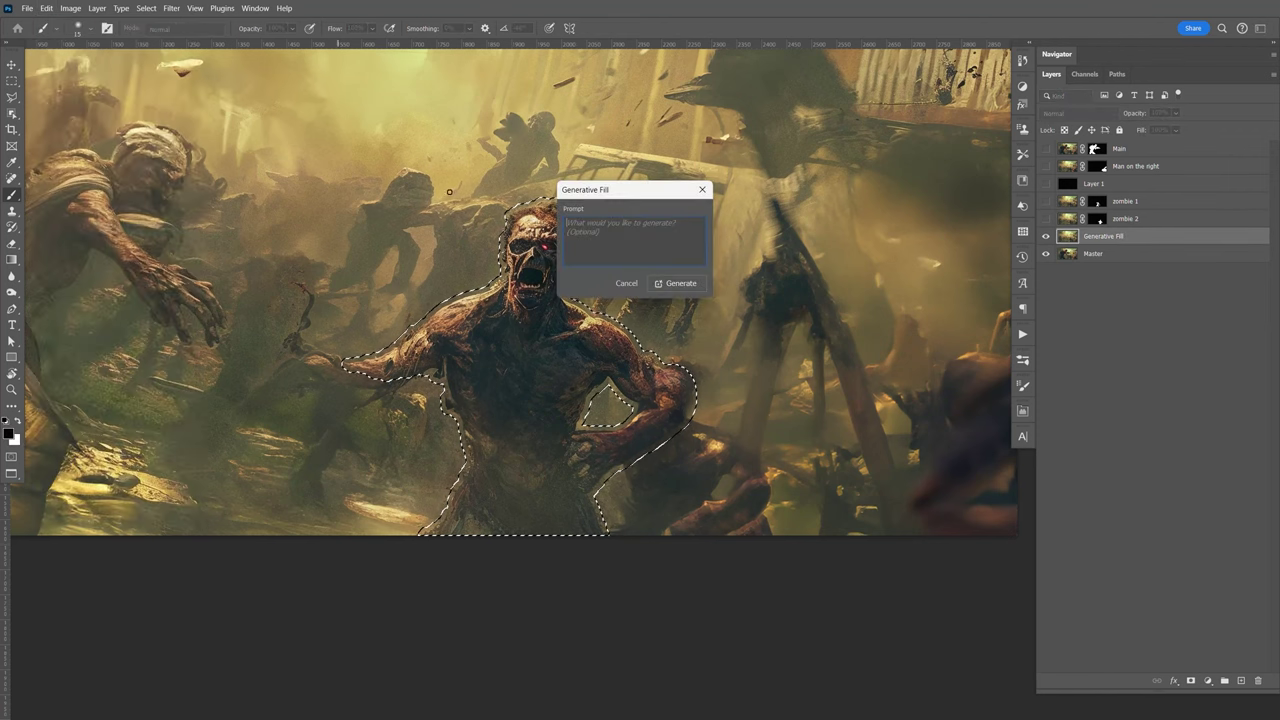
{"action": "left_click", "coordinate": [676, 283]}
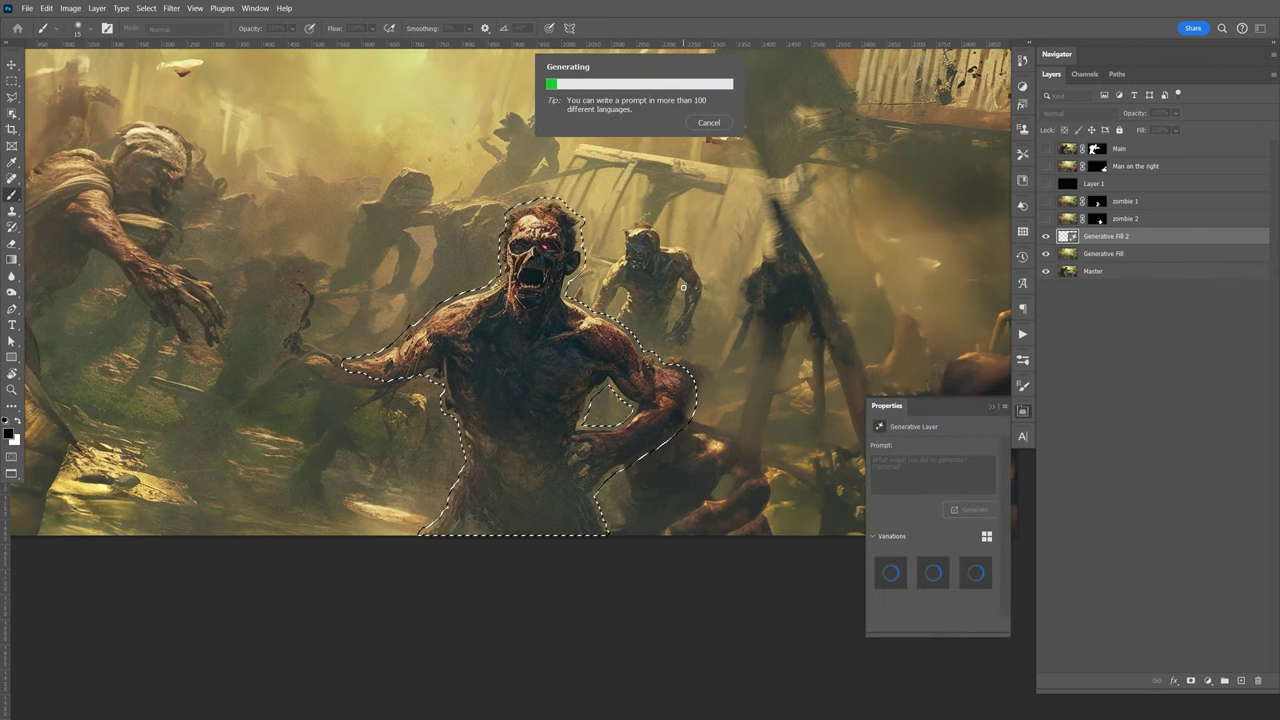
{"action": "key", "text": "F9"}
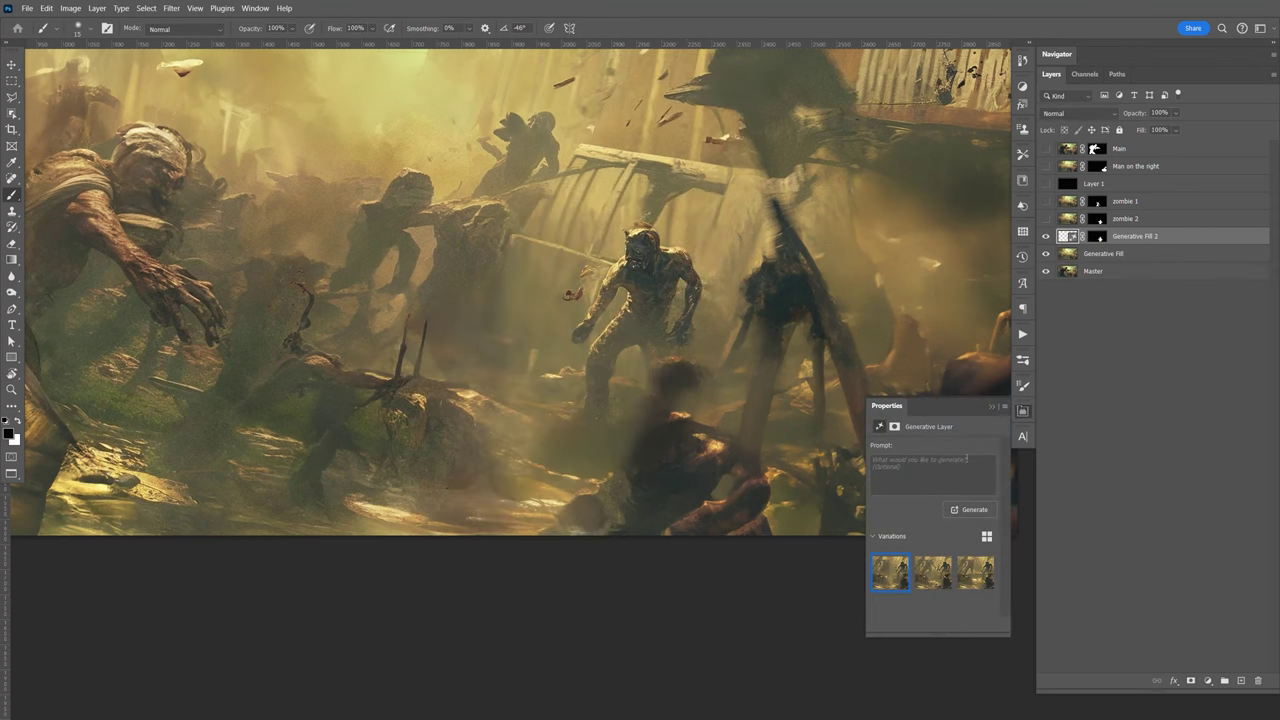
Compare the first two generated background variations and keep the first one.
{"action": "left_click", "coordinate": [932, 575]}
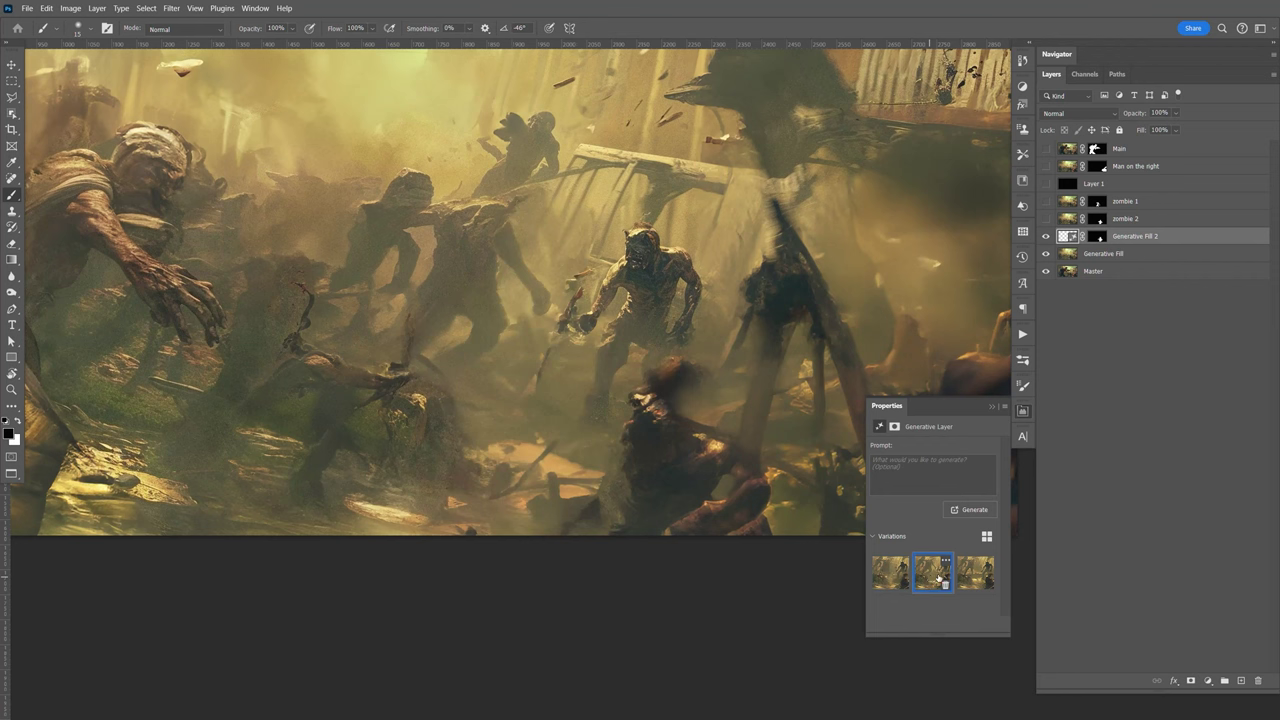
{"action": "left_click", "coordinate": [888, 574]}
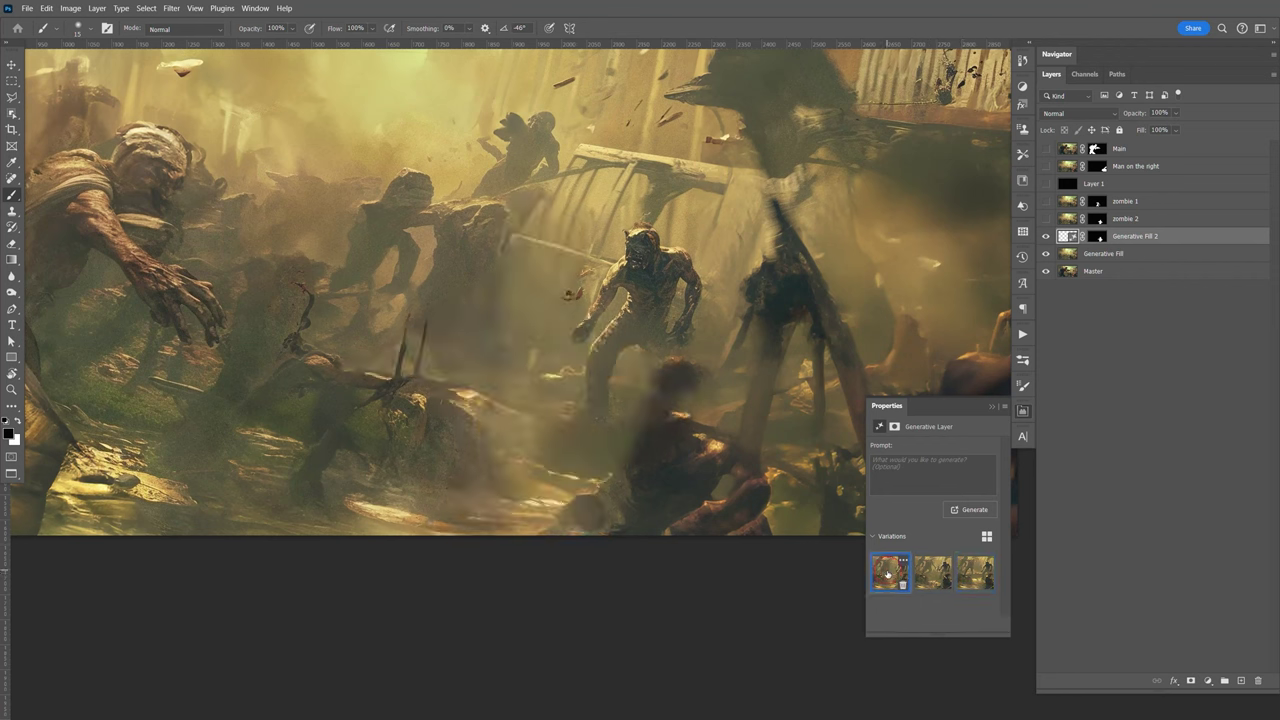
{"action": "left_click", "coordinate": [930, 575]}
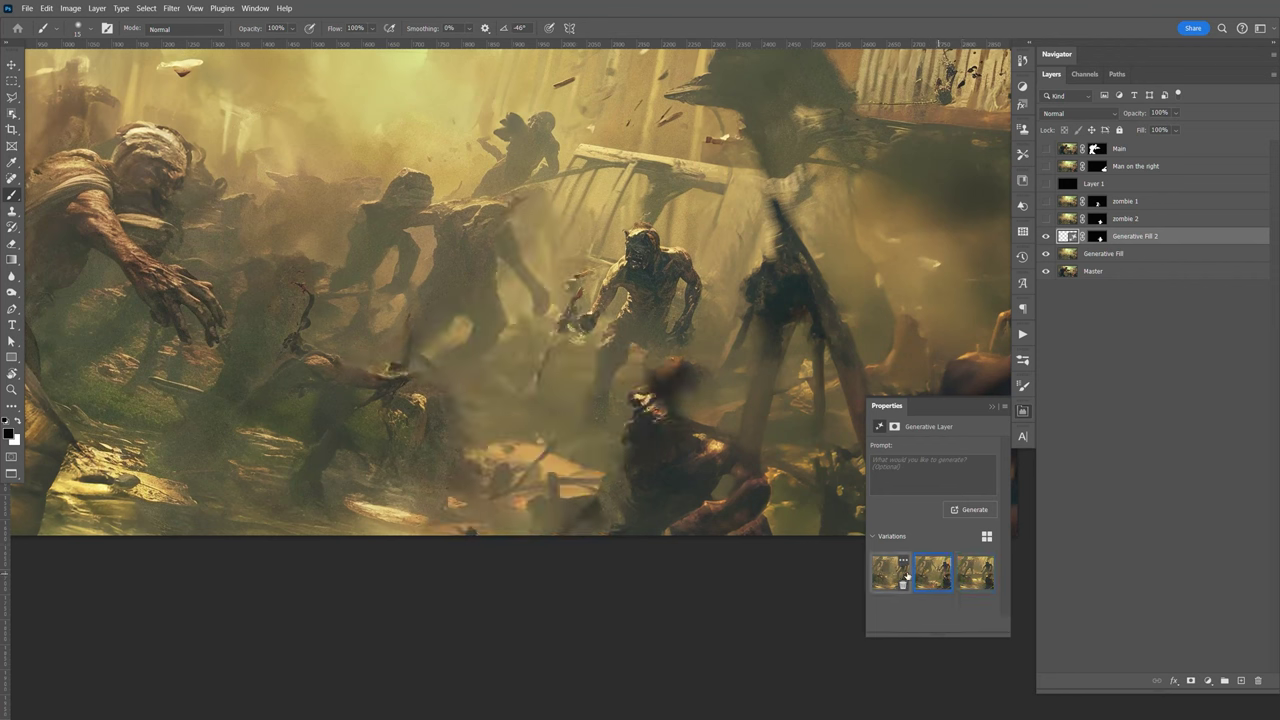
{"action": "left_click", "coordinate": [899, 581]}
{"action": "left_click", "coordinate": [932, 584]}
{"action": "left_click", "coordinate": [899, 581]}
Check the whole composition over the new background with zombie 2, zombie 1, Man on the right and Main shown.
{"action": "left_click", "coordinate": [1046, 219]}
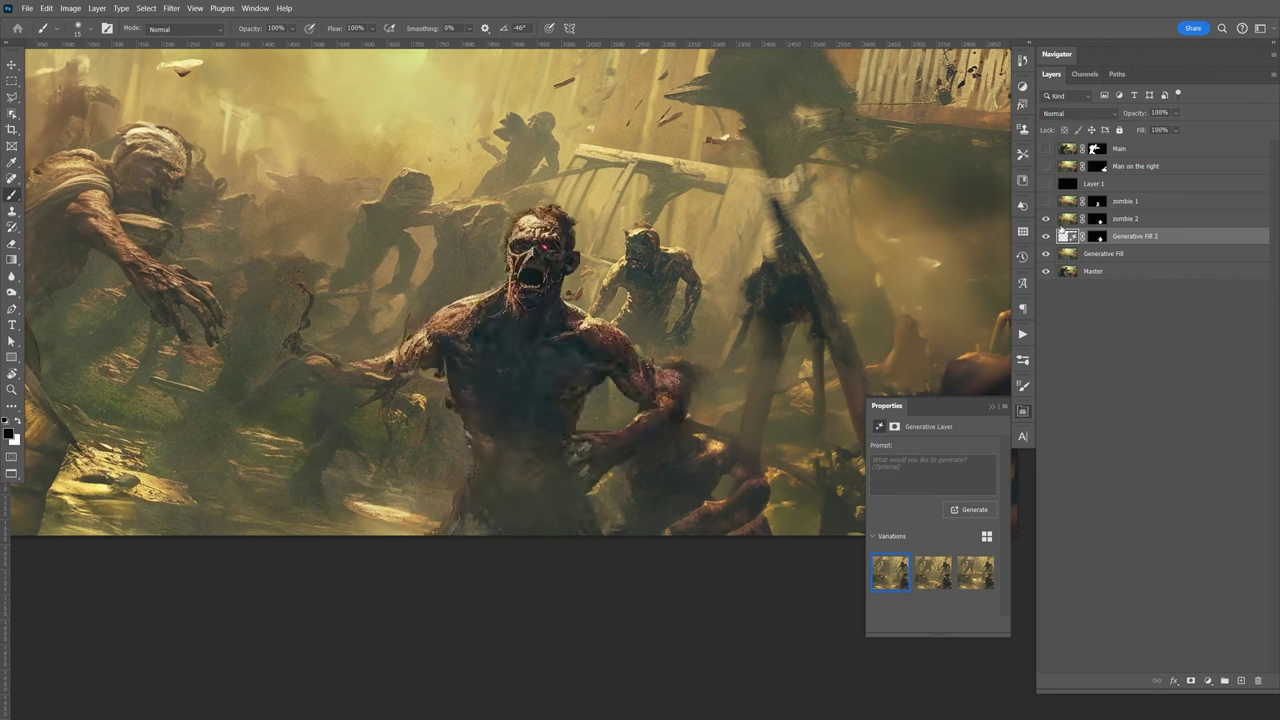
{"action": "left_click", "coordinate": [1046, 202]}
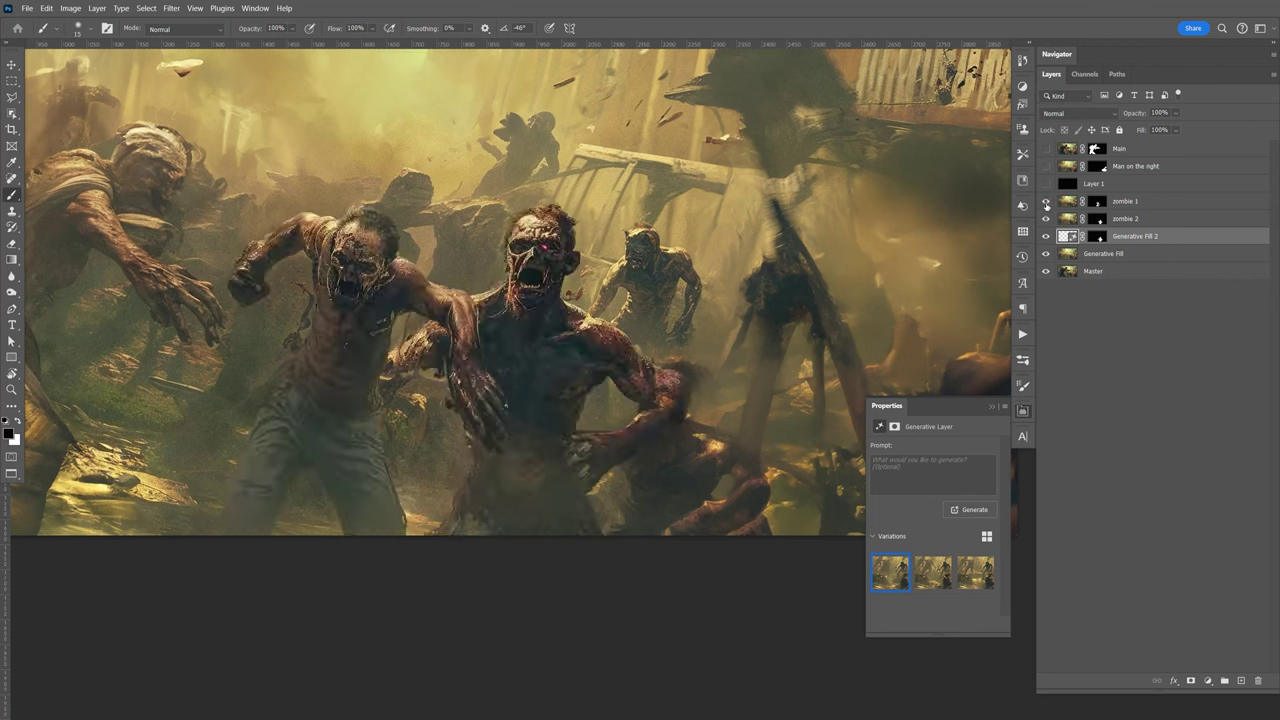
{"action": "key", "text": "ctrl+minus"}
{"action": "key", "text": "space"}
{"action": "left_click_drag", "start_coordinate": [835, 260], "coordinate": [903, 278]}
{"action": "left_click", "coordinate": [1021, 412]}
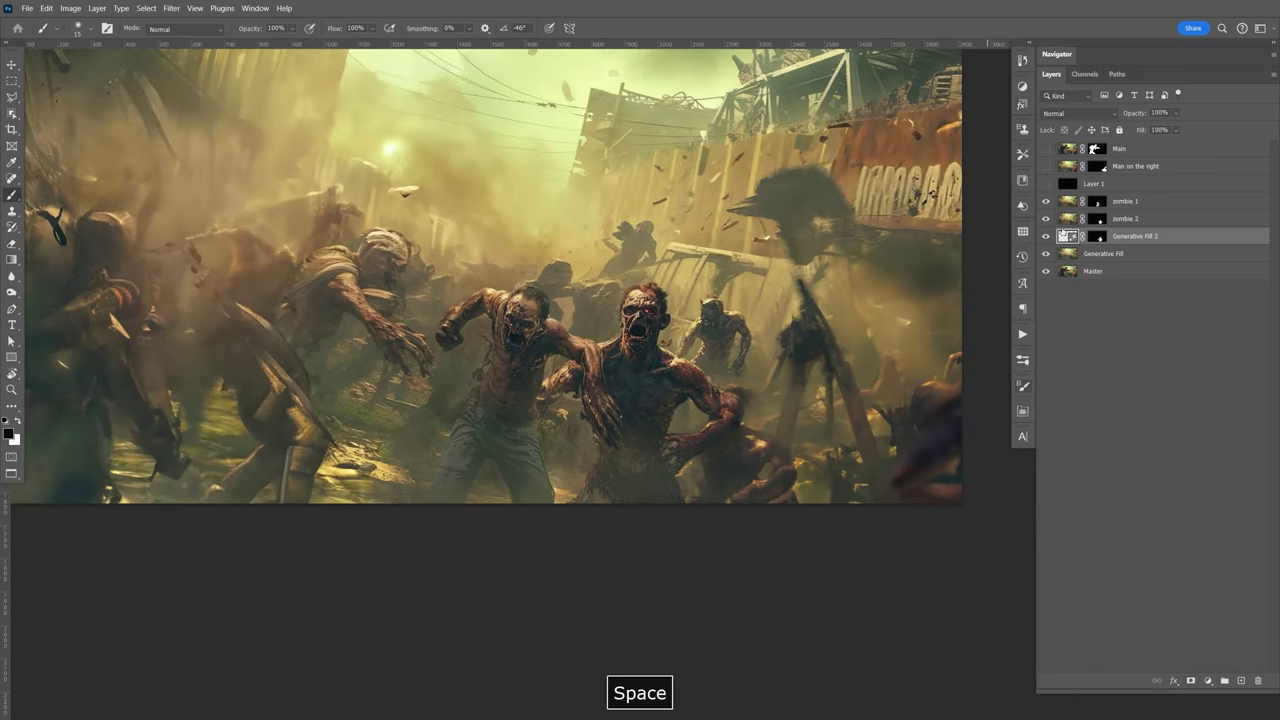
{"action": "left_click", "coordinate": [1046, 169]}
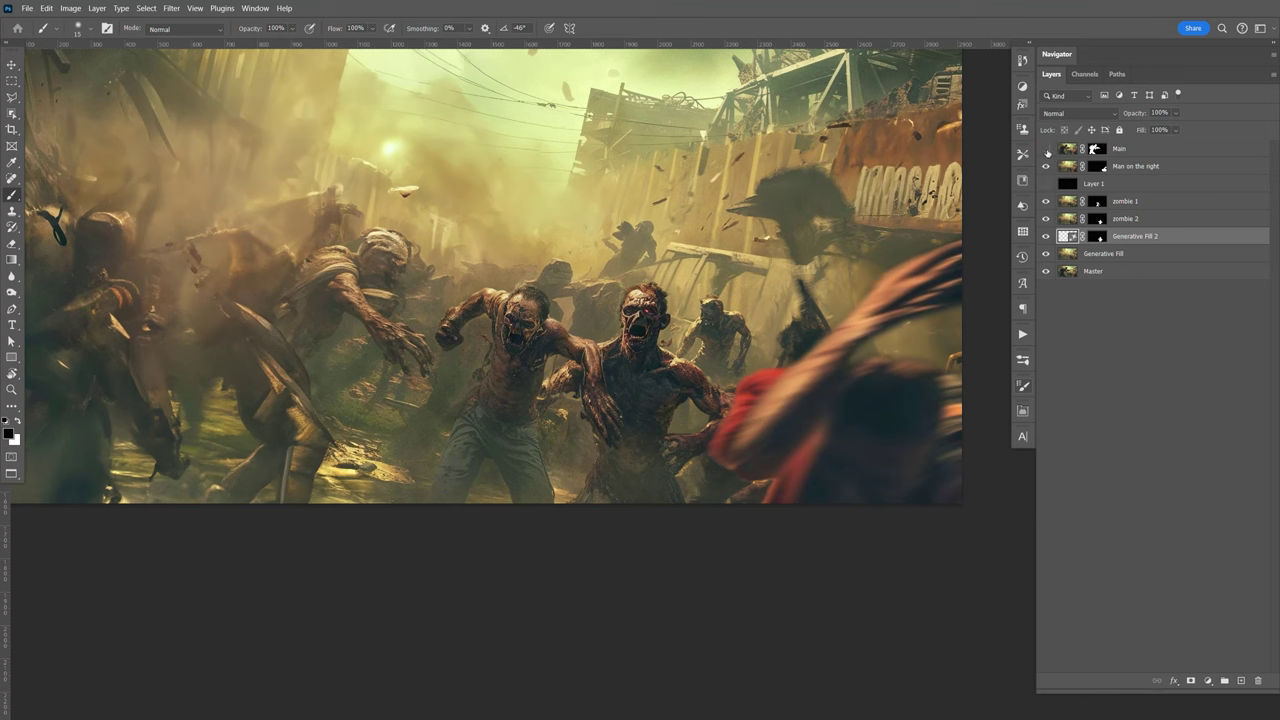
{"action": "left_click", "coordinate": [1046, 149]}
{"action": "key", "text": "space"}
{"action": "left_click_drag", "start_coordinate": [817, 286], "coordinate": [862, 306]}
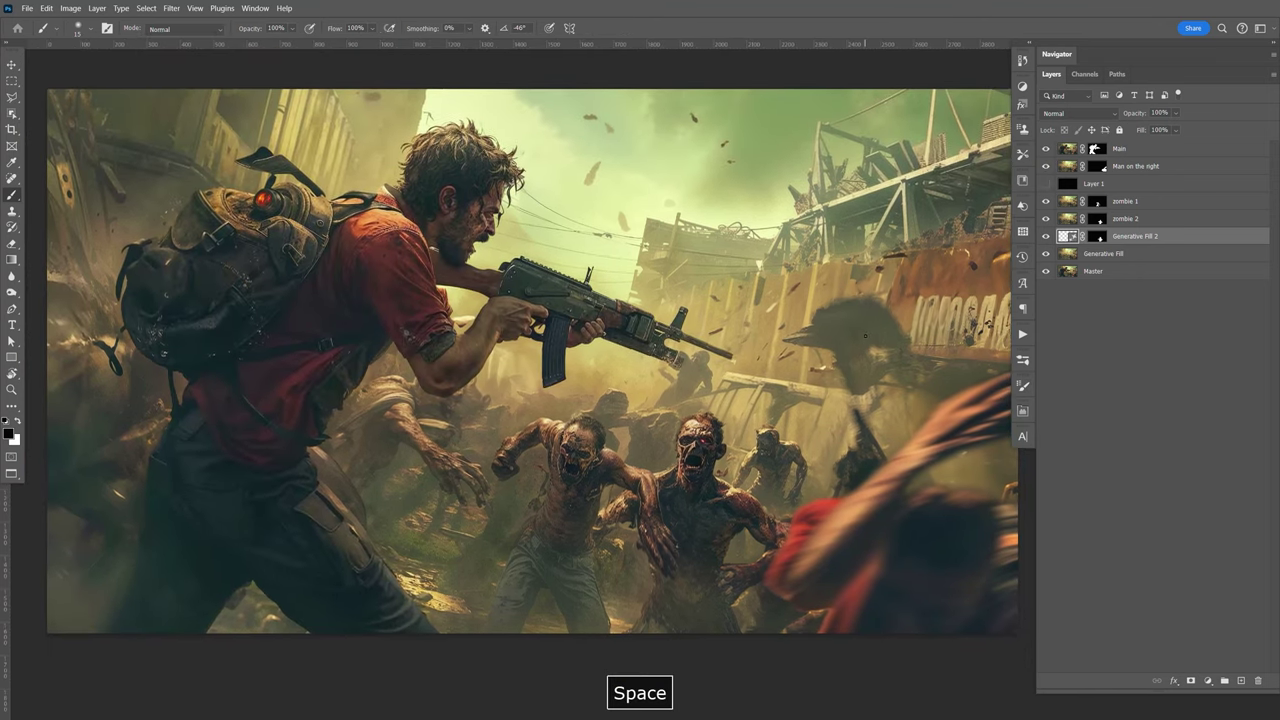
Hide the four character layers, merge Generative Fill 2 with the Generative Fill layer below and save the document.
{"action": "left_click_drag", "start_coordinate": [1046, 149], "coordinate": [1046, 219]}
{"action": "left_click", "coordinate": [1128, 258], "text": "shift"}
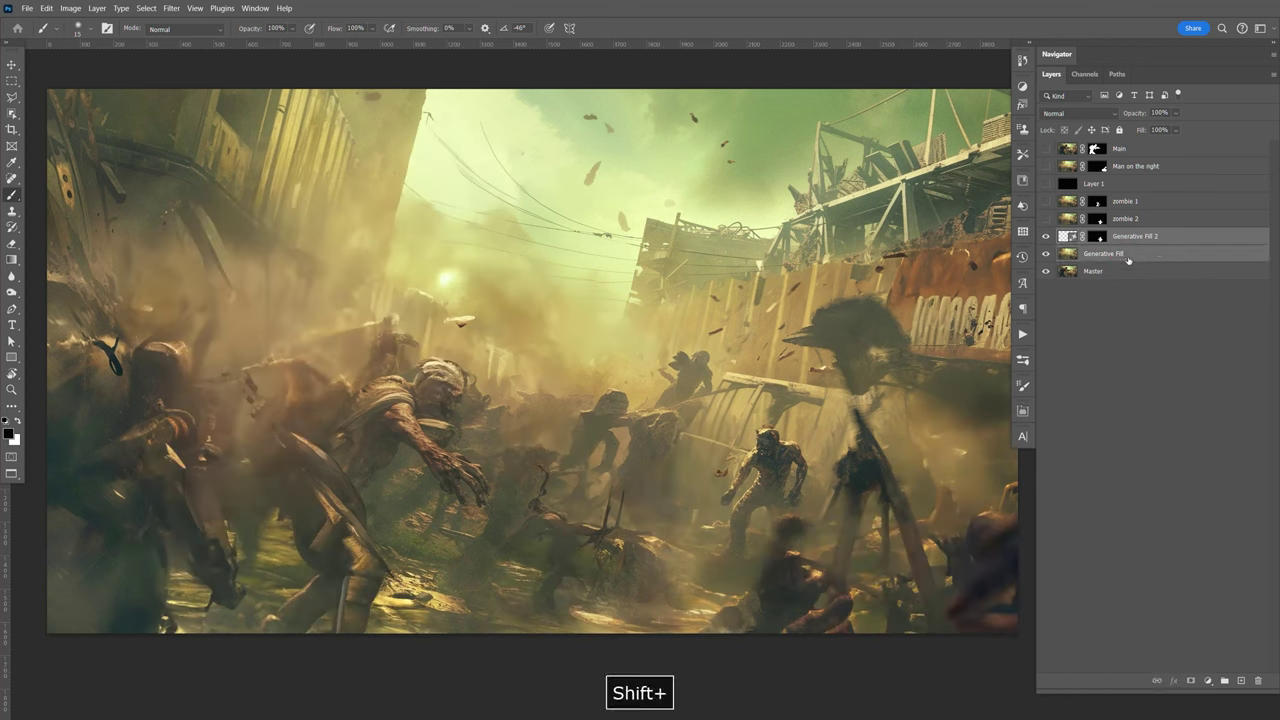
{"action": "key", "text": "ctrl+e"}
{"action": "key", "text": "ctrl+s"}
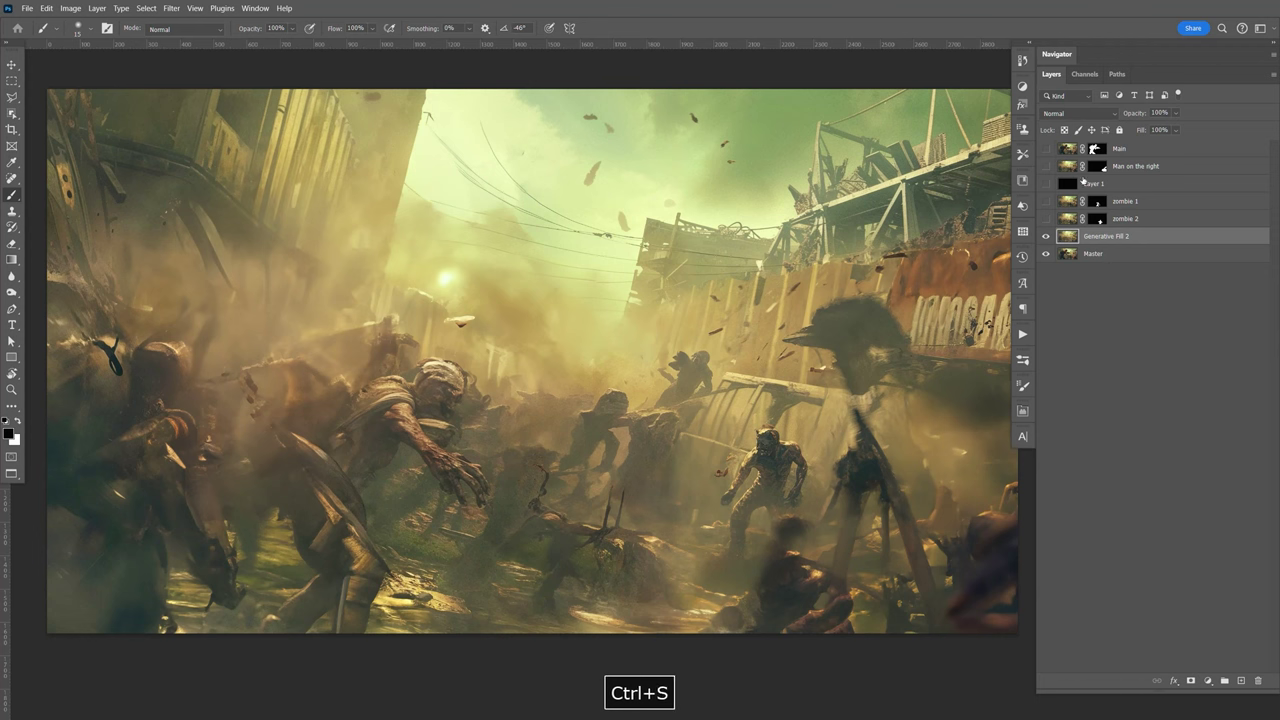
Show the zombie 2, zombie 1, Man on the right and Main layers again.
{"action": "left_click", "coordinate": [1046, 218]}
{"action": "left_click", "coordinate": [1046, 201]}
{"action": "left_click", "coordinate": [1046, 166]}
{"action": "left_click", "coordinate": [1046, 148]}
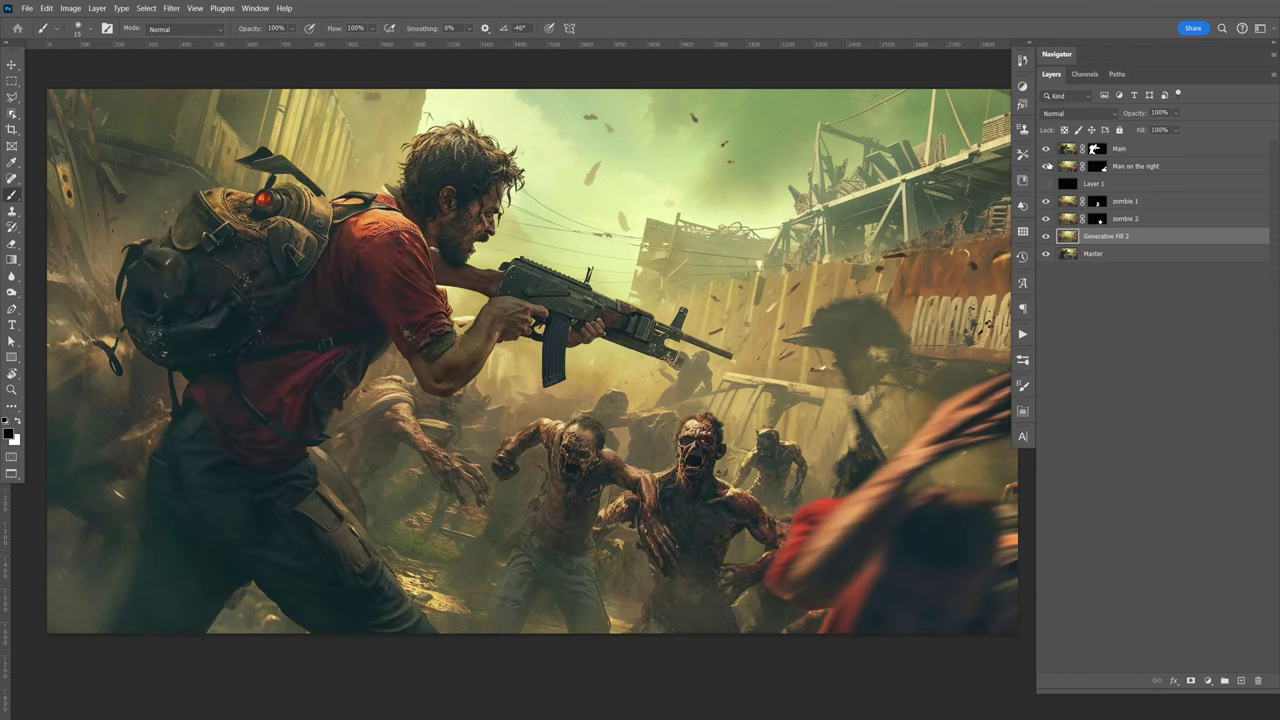
Switch to Adobe Bridge and make a copy of Zombie.psd in the Desktop folder.
{"action": "key", "text": "F9"}
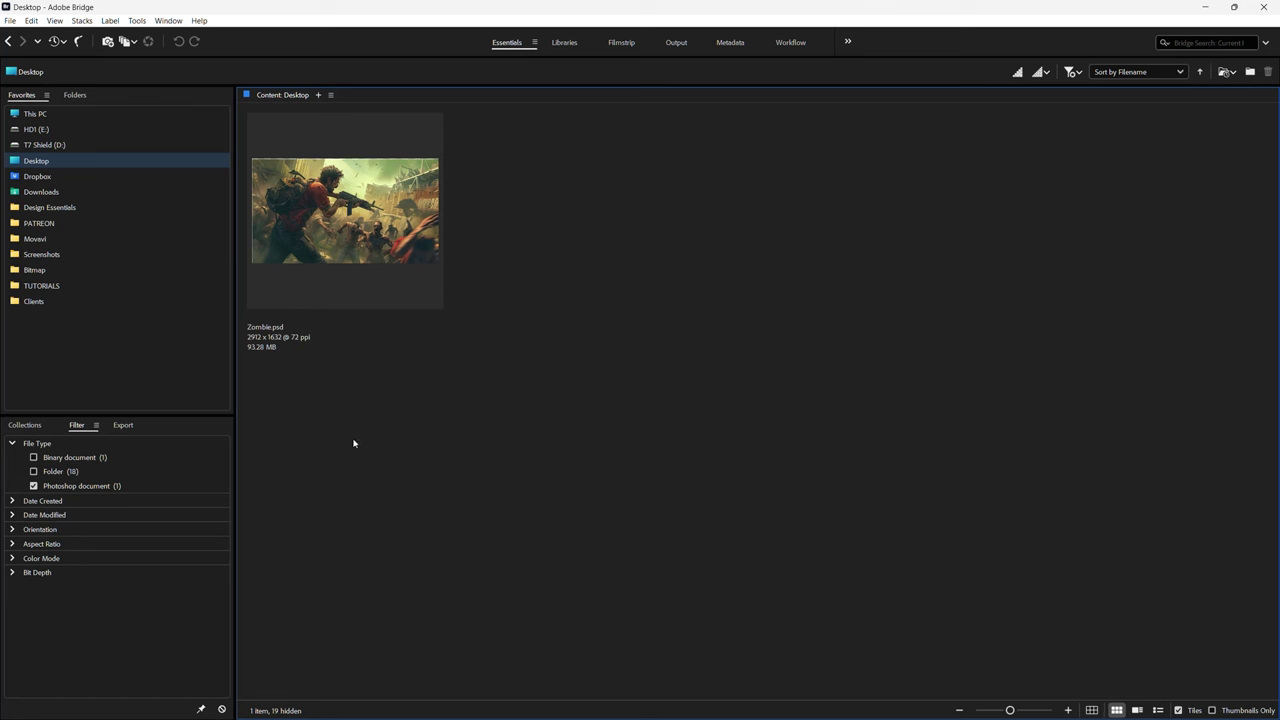
{"action": "left_click", "coordinate": [387, 276]}
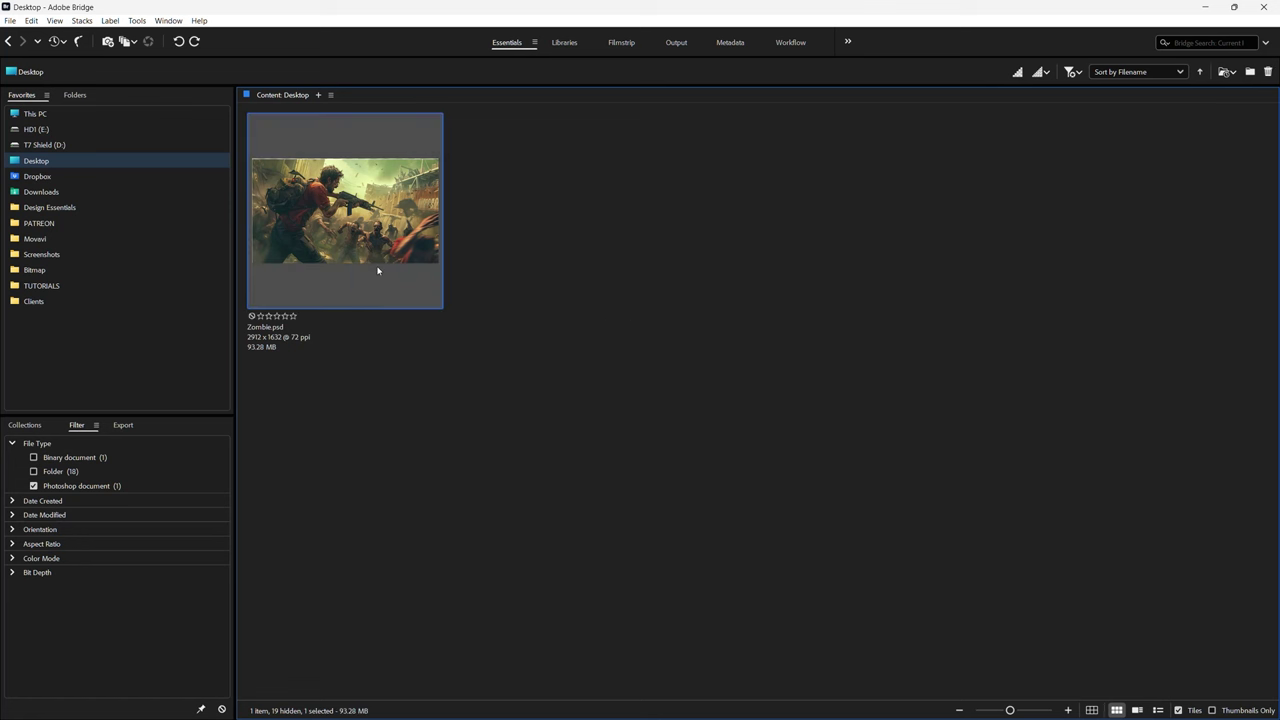
{"action": "key", "text": "ctrl+c"}
{"action": "key", "text": "ctrl+v"}
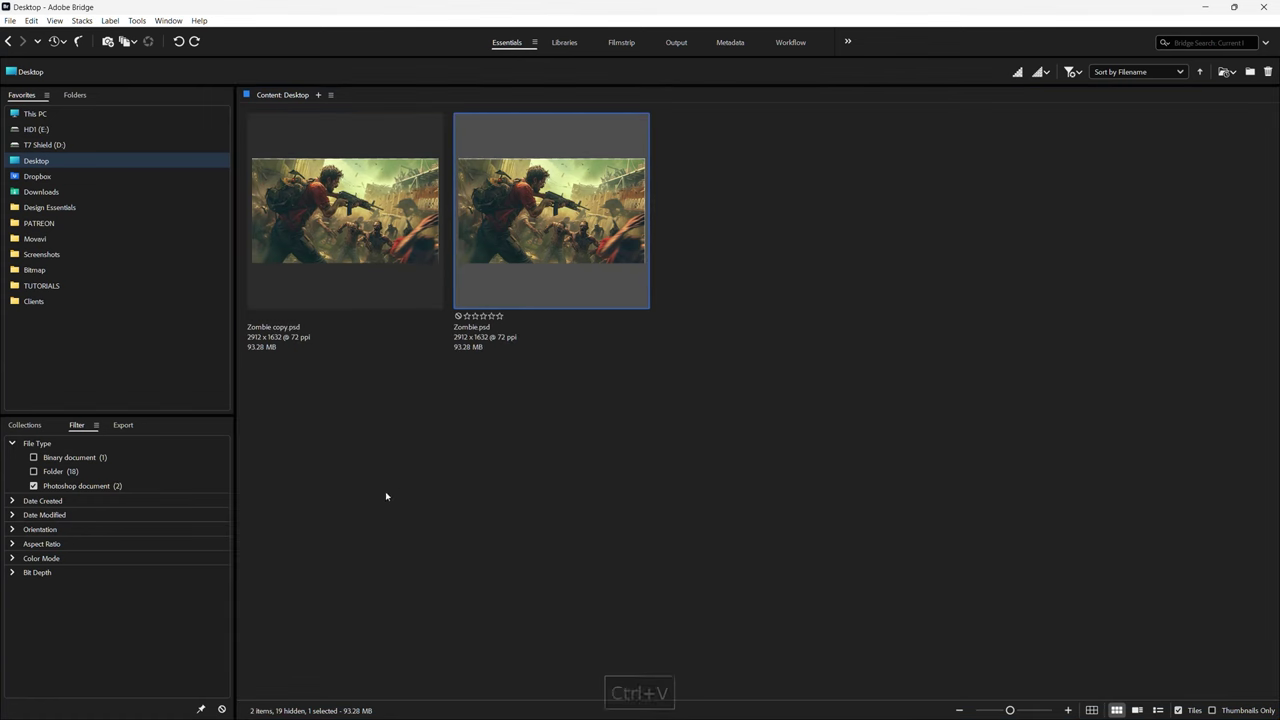
Rename the copied file as Zombie AC.psd.
{"action": "left_click", "coordinate": [293, 291]}
{"action": "left_click", "coordinate": [279, 332]}
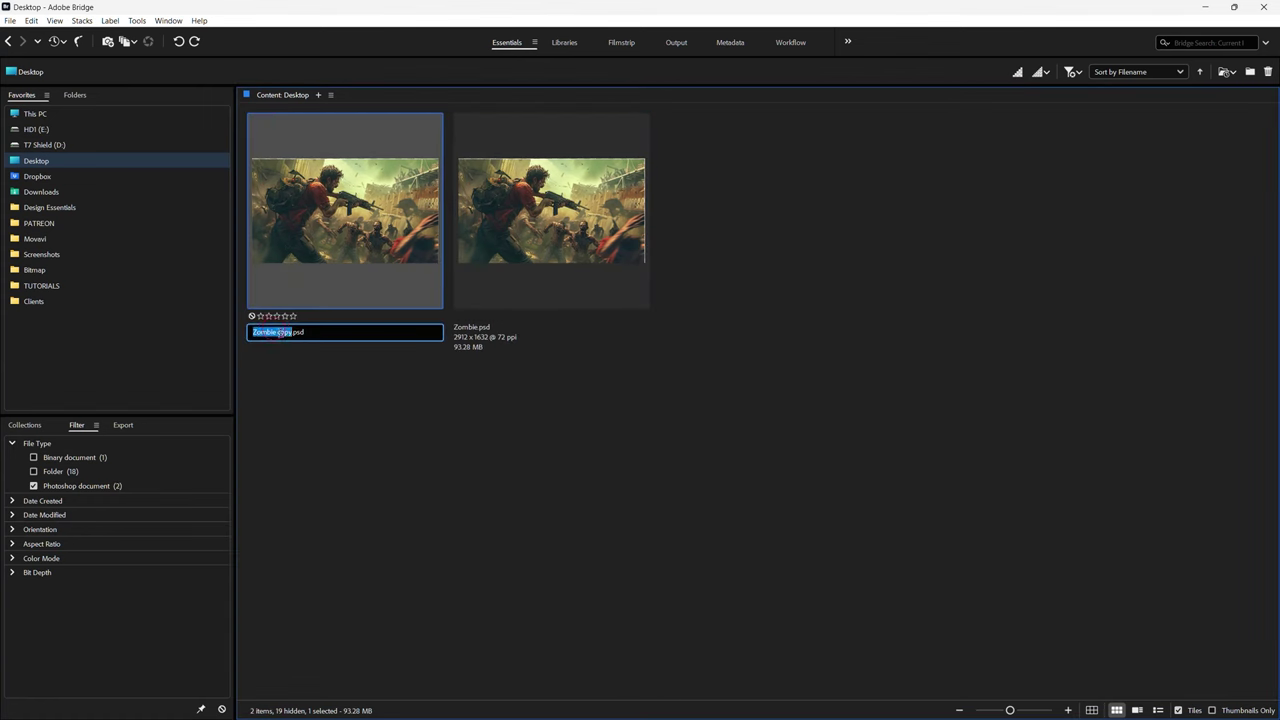
{"action": "key", "text": "Right"}
{"action": "key", "text": "BackSpace"}
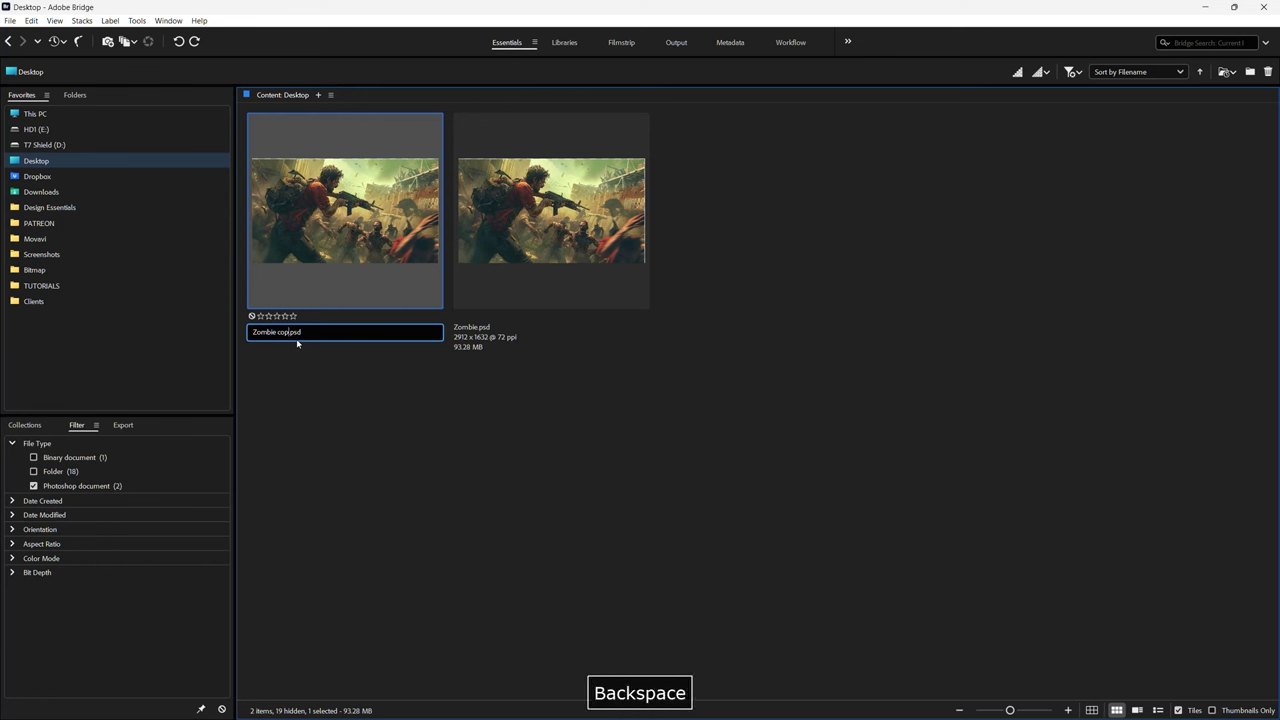
{"action": "type", "text": "C"}
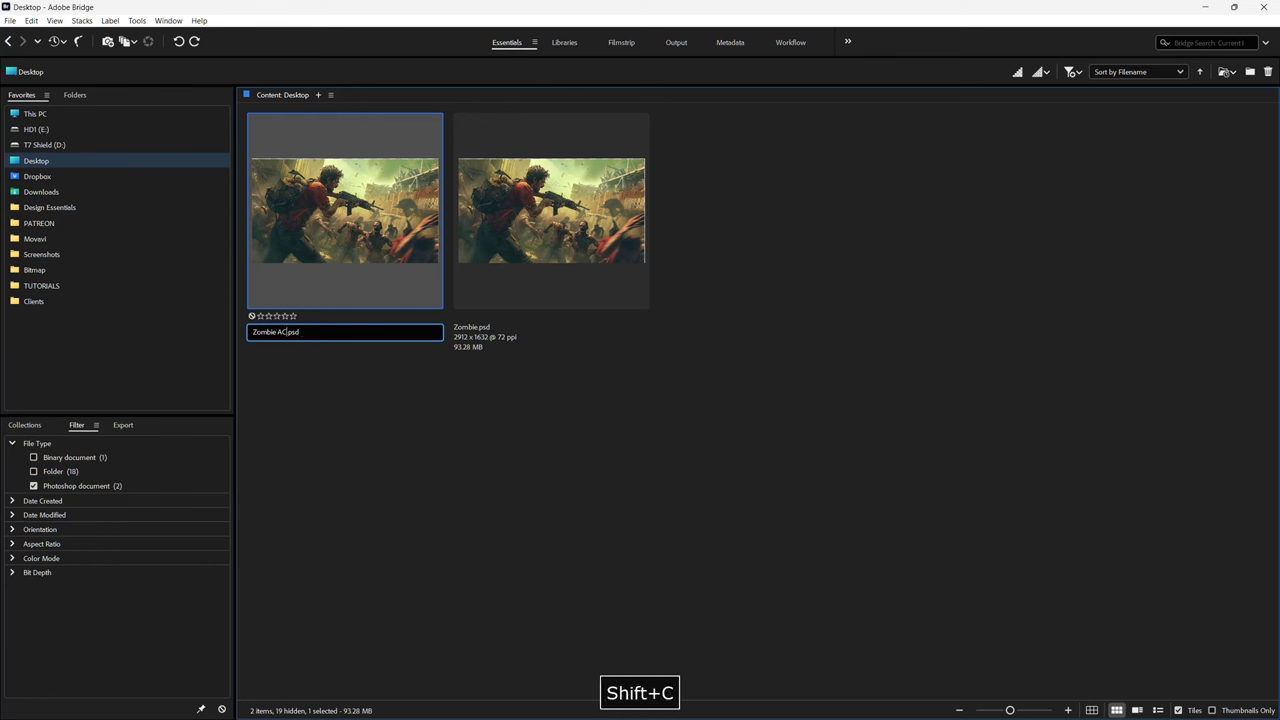
{"action": "key", "text": "Return"}
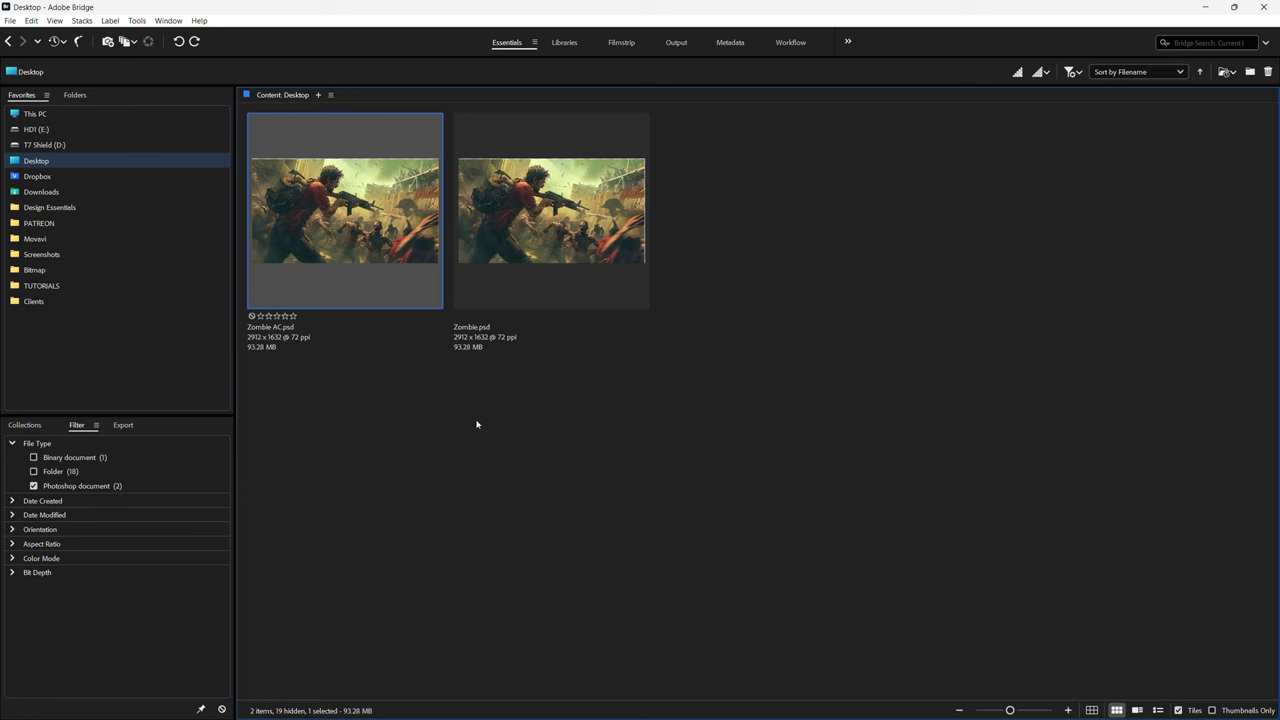
{"action": "left_click", "coordinate": [476, 420]}
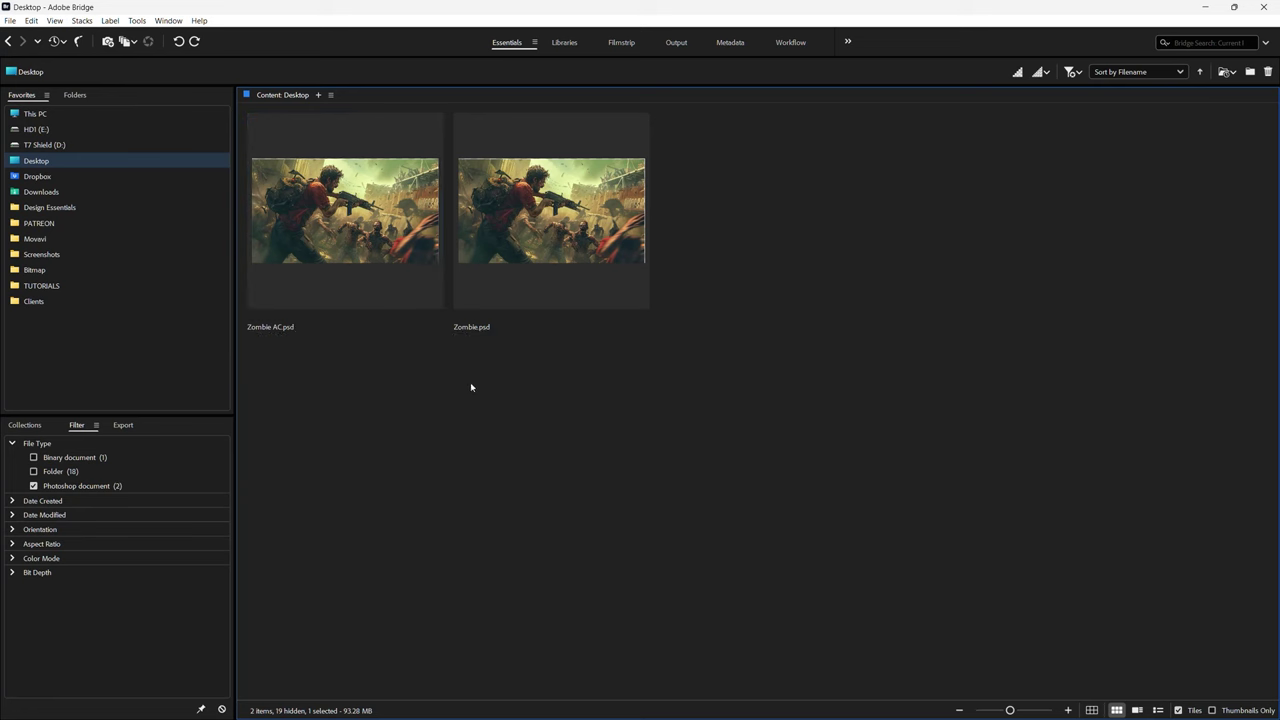
Open Zombie AC.psd in Photoshop and delete its Layer 1 and Master layers.
{"action": "double_click", "coordinate": [348, 229]}
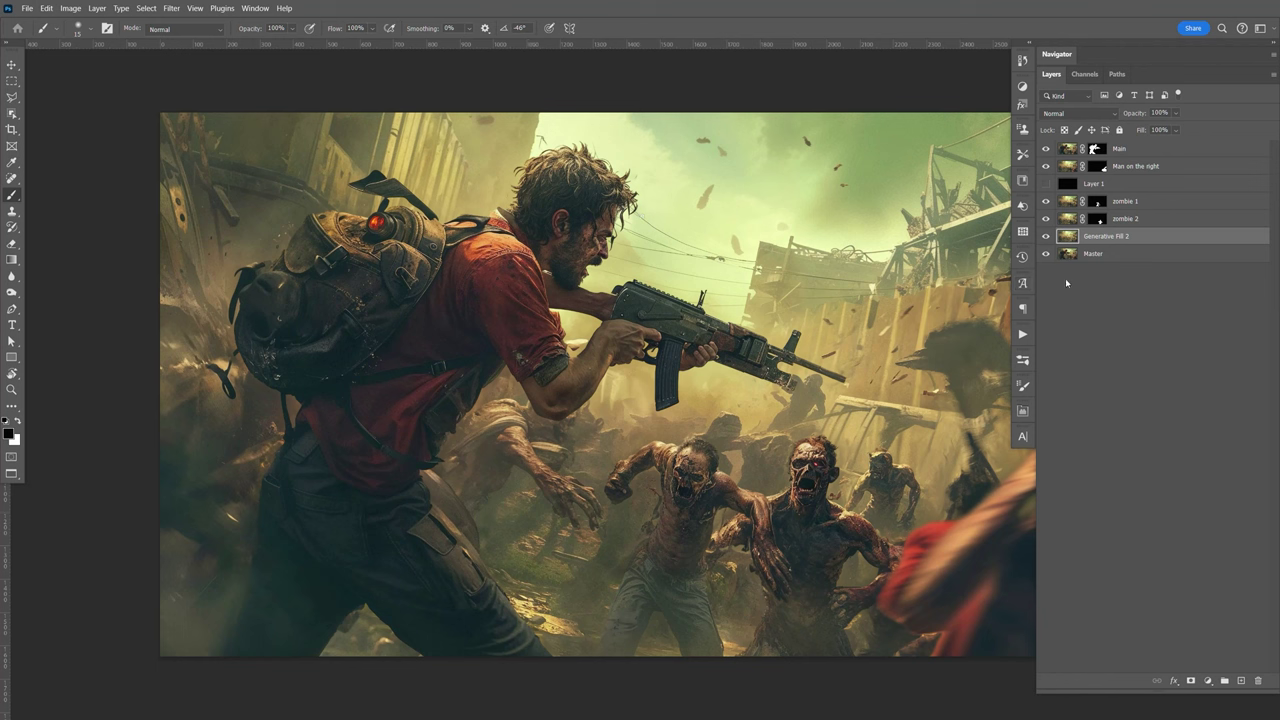
{"action": "left_click", "coordinate": [1094, 184]}
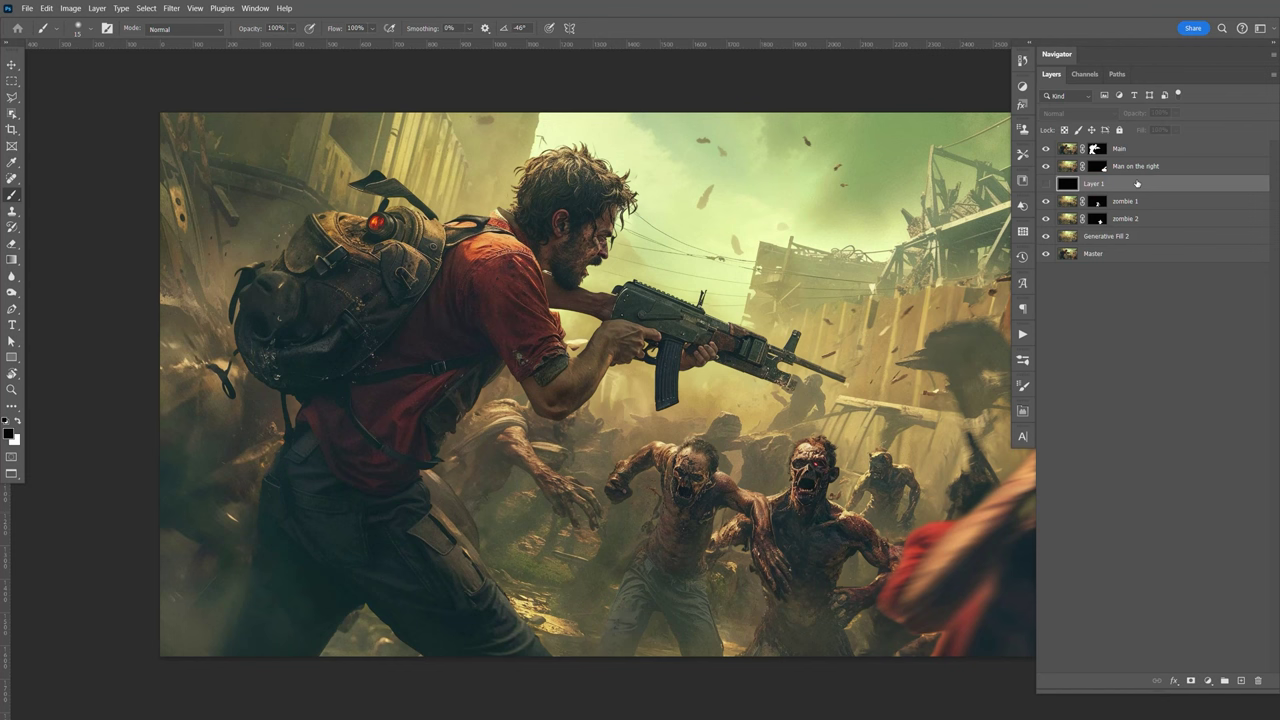
{"action": "key", "text": "Delete"}
{"action": "left_click", "coordinate": [1139, 241]}
{"action": "key", "text": "Delete"}
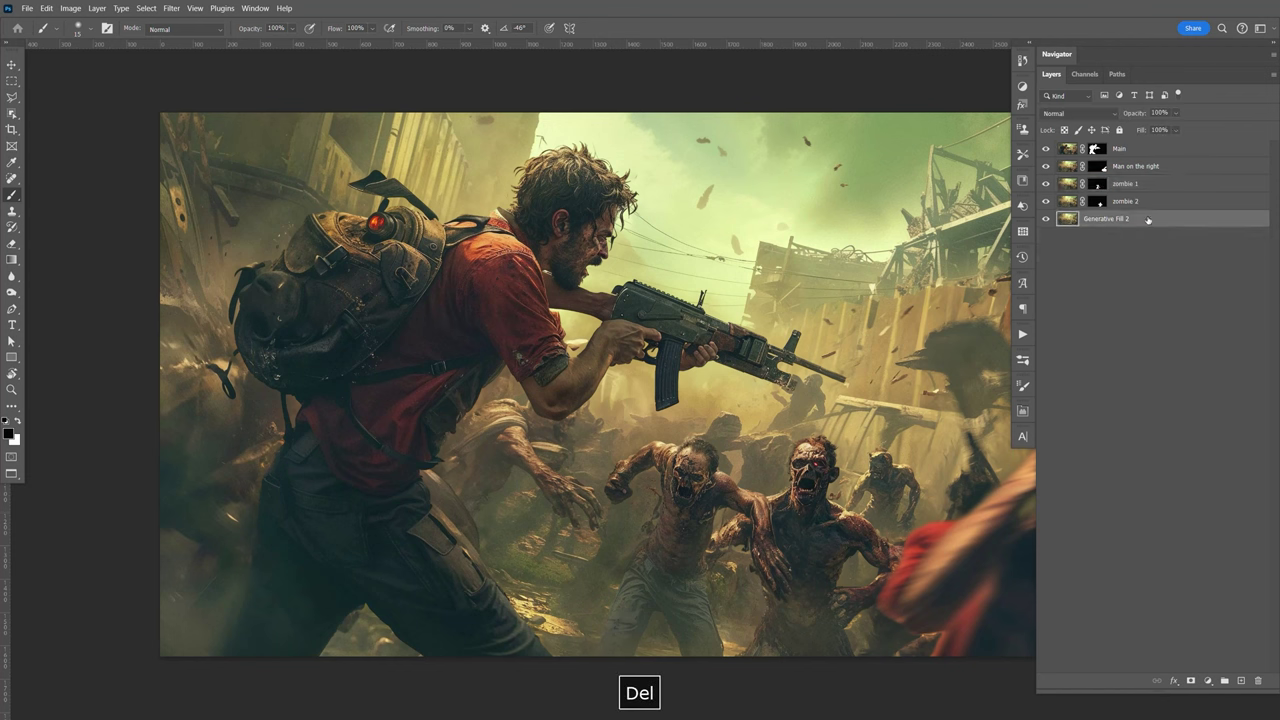
Rename the merged Generative Fill 2 layer as "BG".
{"action": "double_click", "coordinate": [1117, 218]}
{"action": "type", "text": "BG"}
{"action": "key", "text": "Return"}
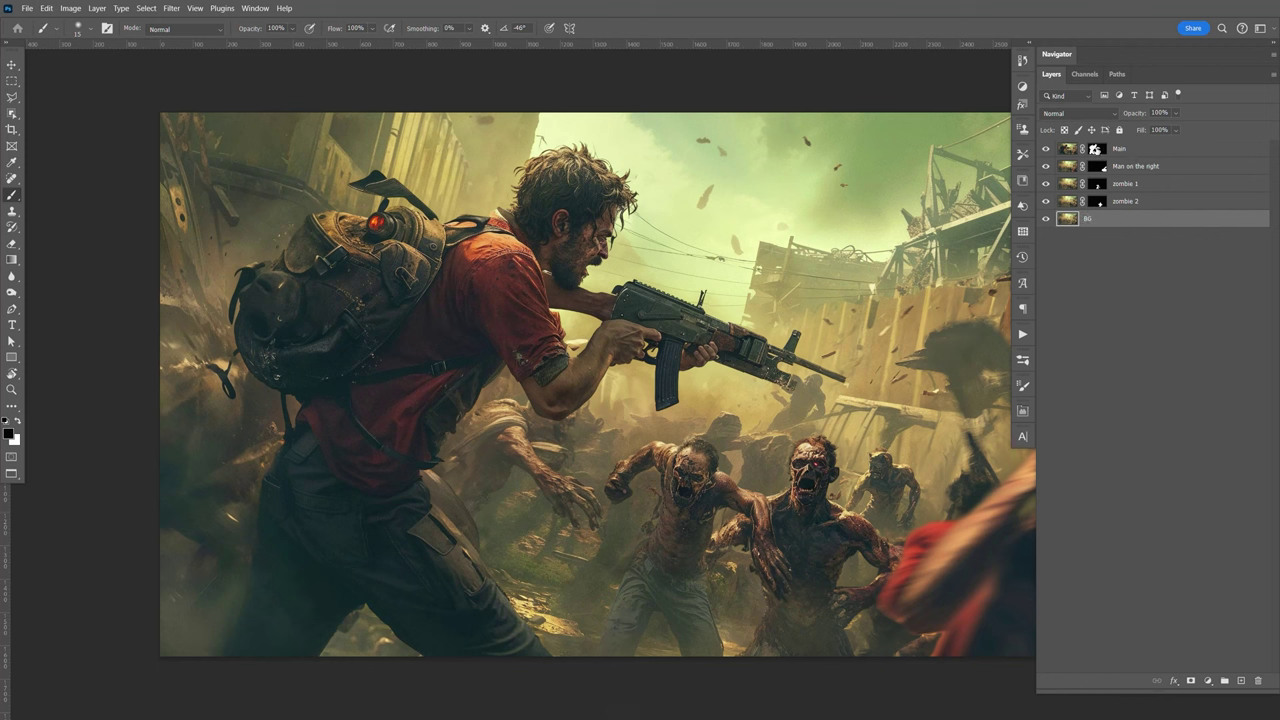
Apply the layer masks of the Main and Man on the right layers permanently.
{"action": "left_click", "coordinate": [1096, 150]}
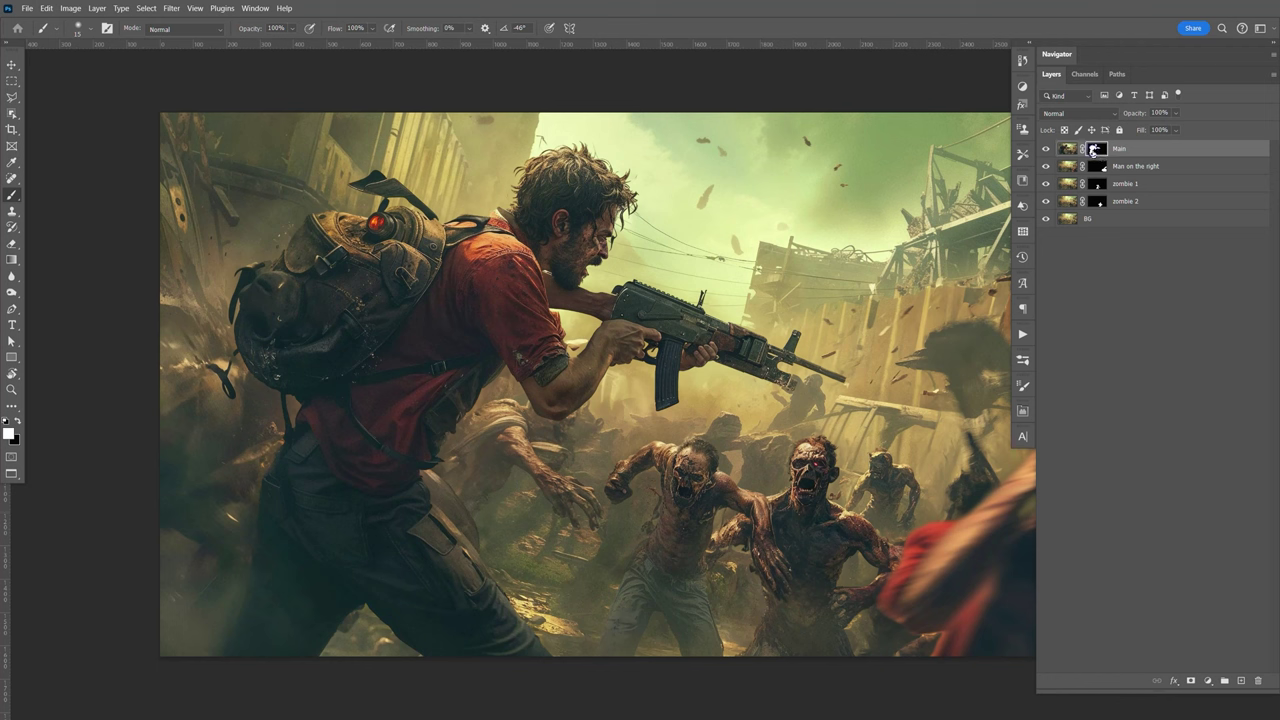
{"action": "right_click", "coordinate": [1093, 151]}
{"action": "left_click", "coordinate": [1134, 185]}
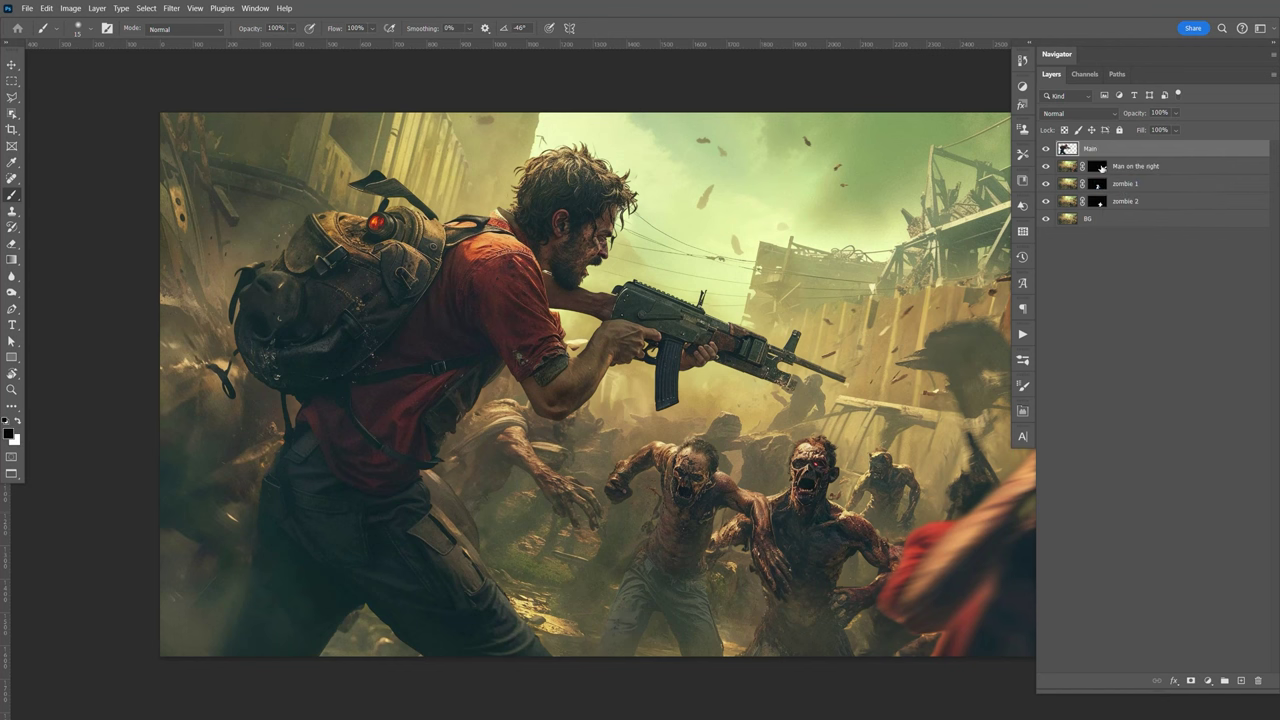
{"action": "left_click", "coordinate": [1097, 166]}
{"action": "right_click", "coordinate": [1097, 166]}
{"action": "left_click", "coordinate": [1125, 200]}
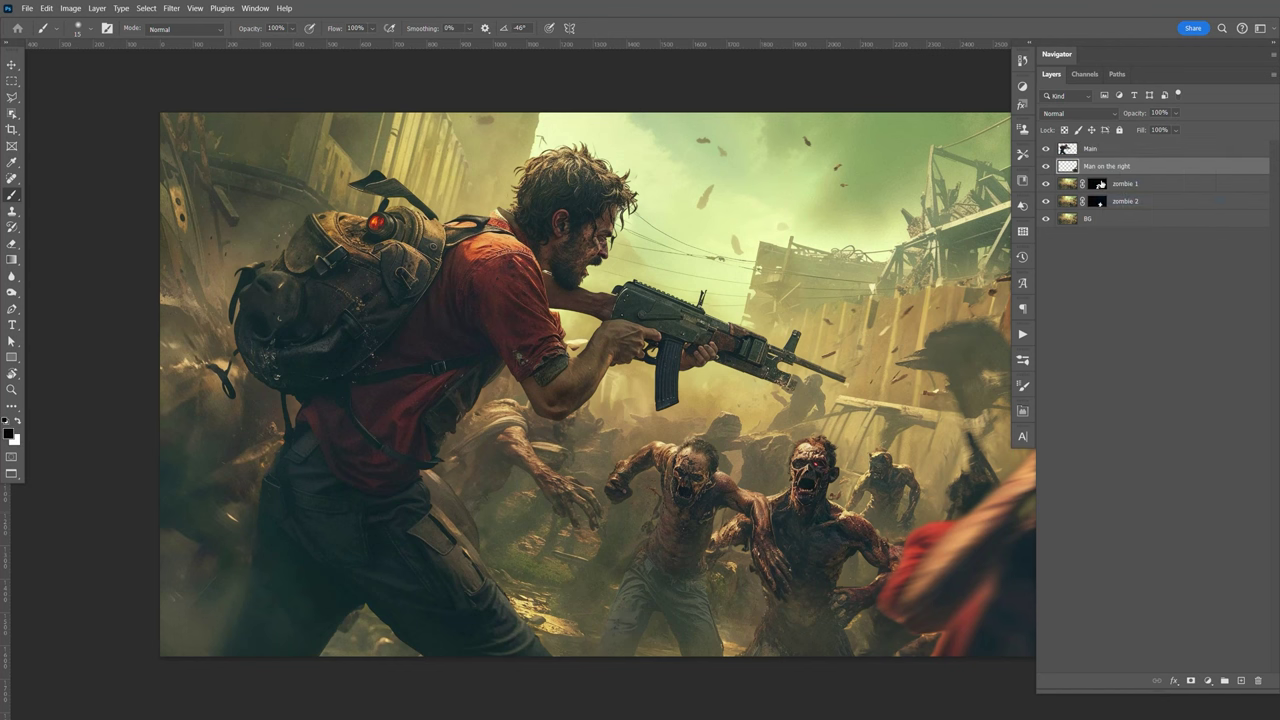
Apply the layer masks of the zombie 1 and zombie 2 layers permanently.
{"action": "left_click", "coordinate": [1097, 184]}
{"action": "right_click", "coordinate": [1097, 184]}
{"action": "left_click", "coordinate": [1125, 217]}
{"action": "left_click", "coordinate": [1097, 201]}
{"action": "right_click", "coordinate": [1097, 201]}
{"action": "left_click", "coordinate": [1125, 235]}
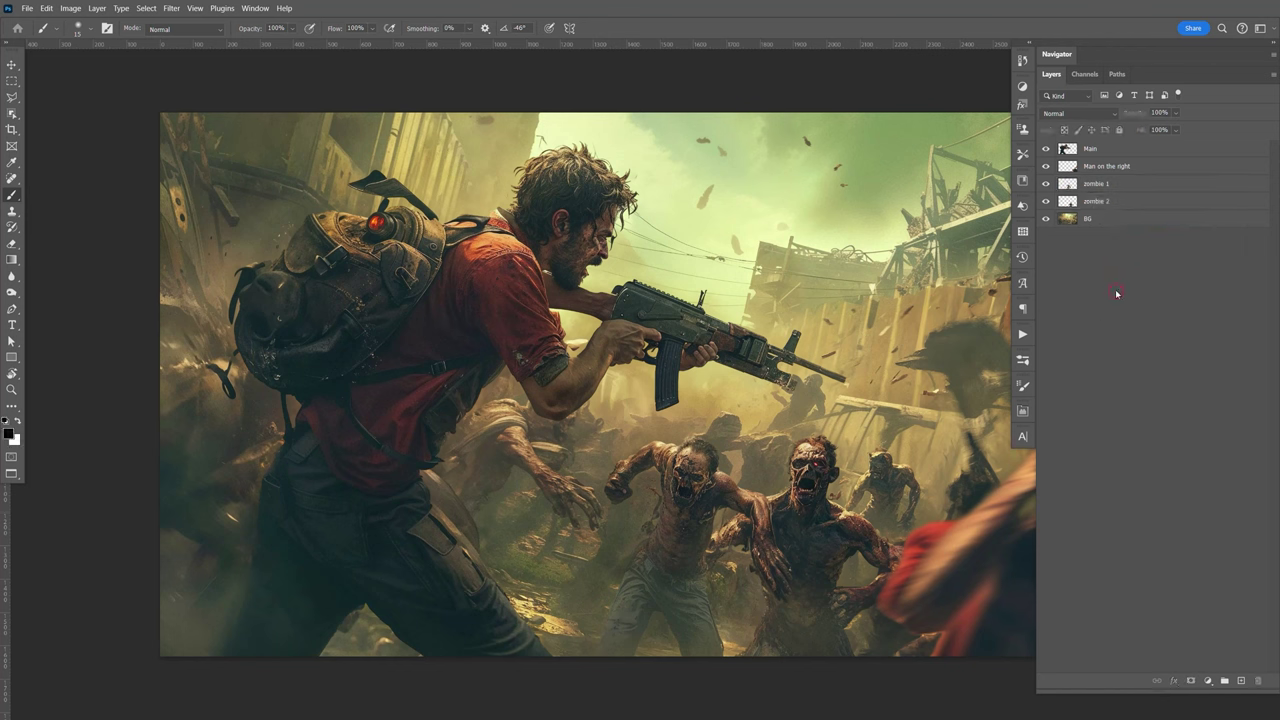
Try shifting the Main layer's figure slightly upward over the background and undo the move.
{"action": "left_click", "coordinate": [1094, 153]}
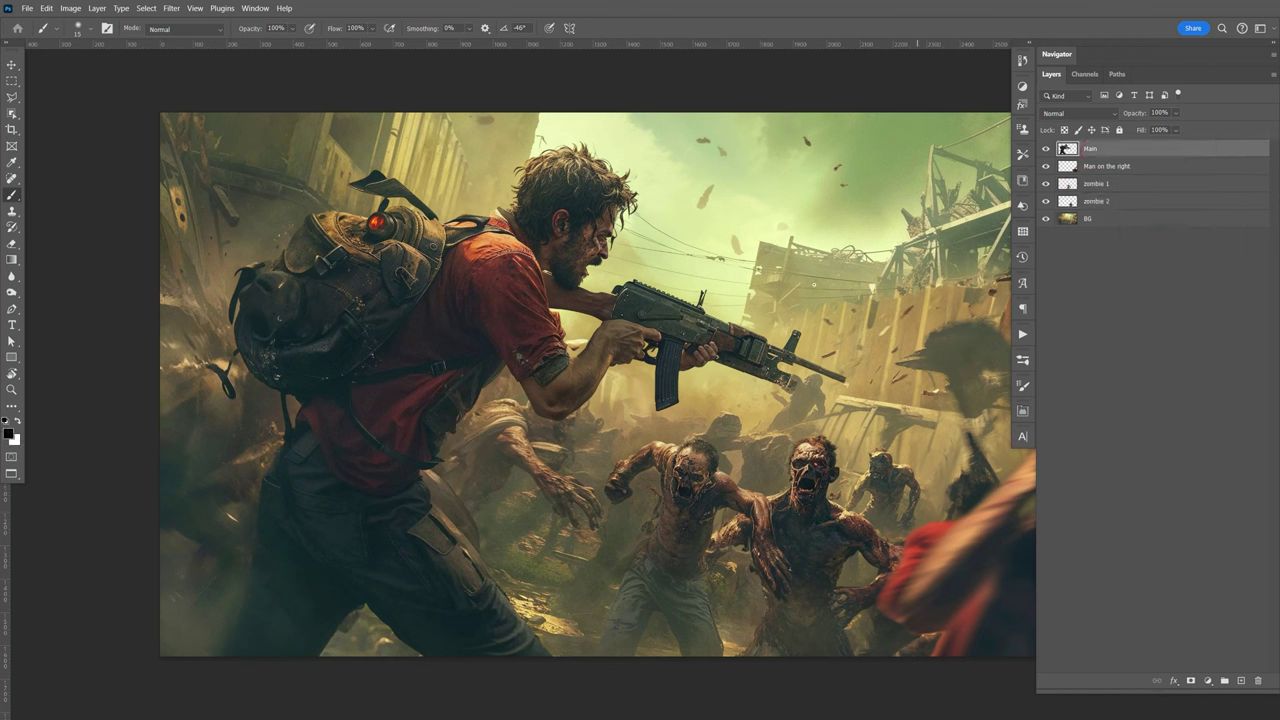
{"action": "key", "text": "v"}
{"action": "left_click_drag", "start_coordinate": [582, 420], "coordinate": [584, 378]}
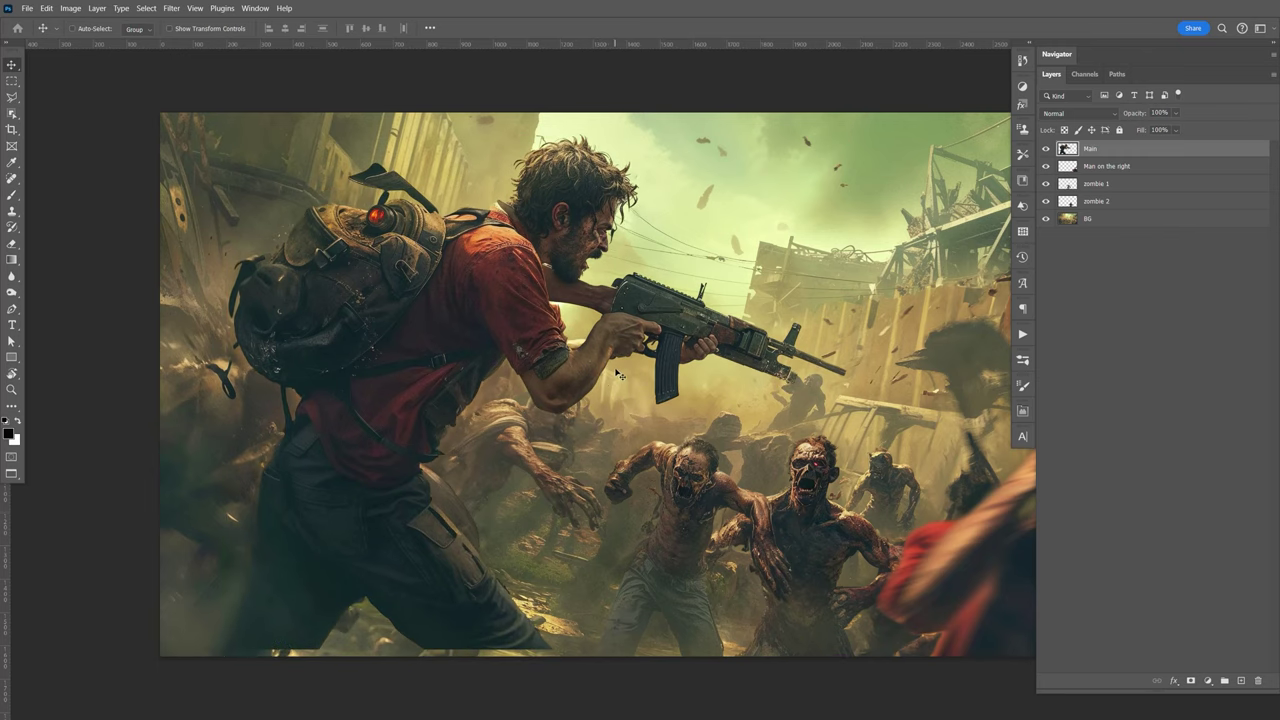
{"action": "key", "text": "ctrl+z"}
{"action": "key", "text": "ctrl"}
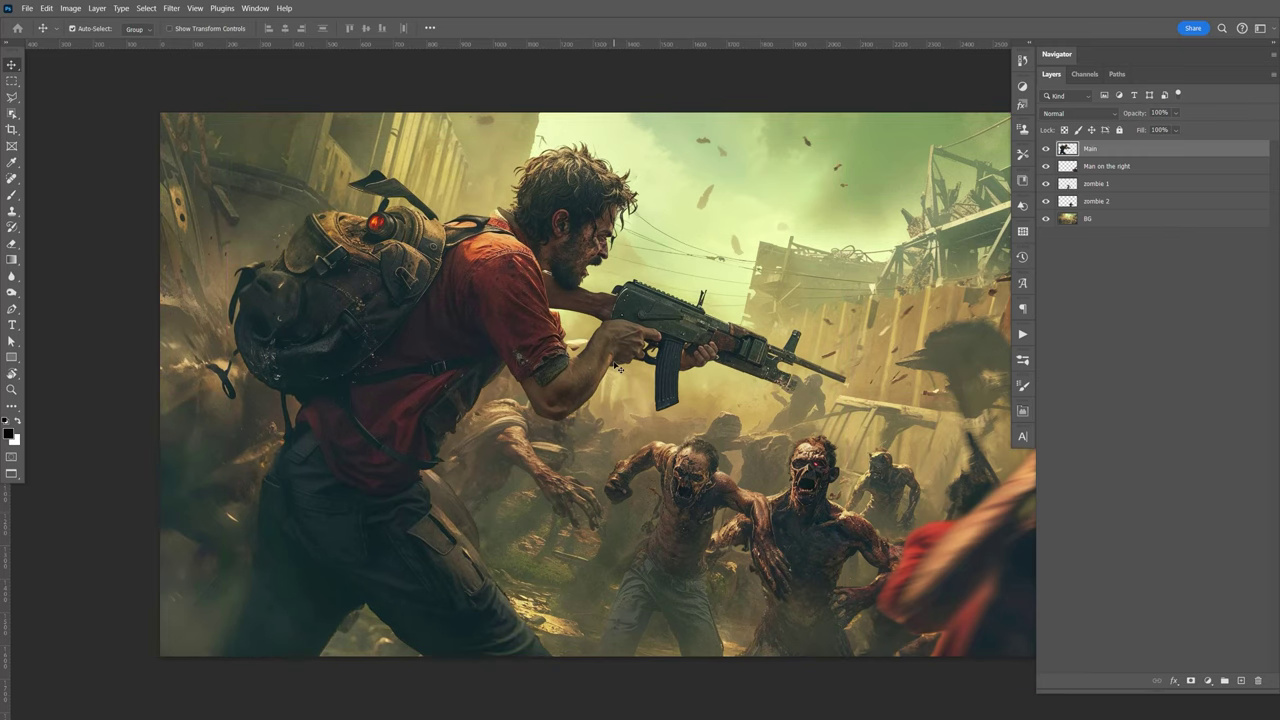
Save the cleaned-up document, switch to Bridge and open the original Zombie.psd in Photoshop.
{"action": "key", "text": "ctrl+s"}
{"action": "key", "text": "F9"}
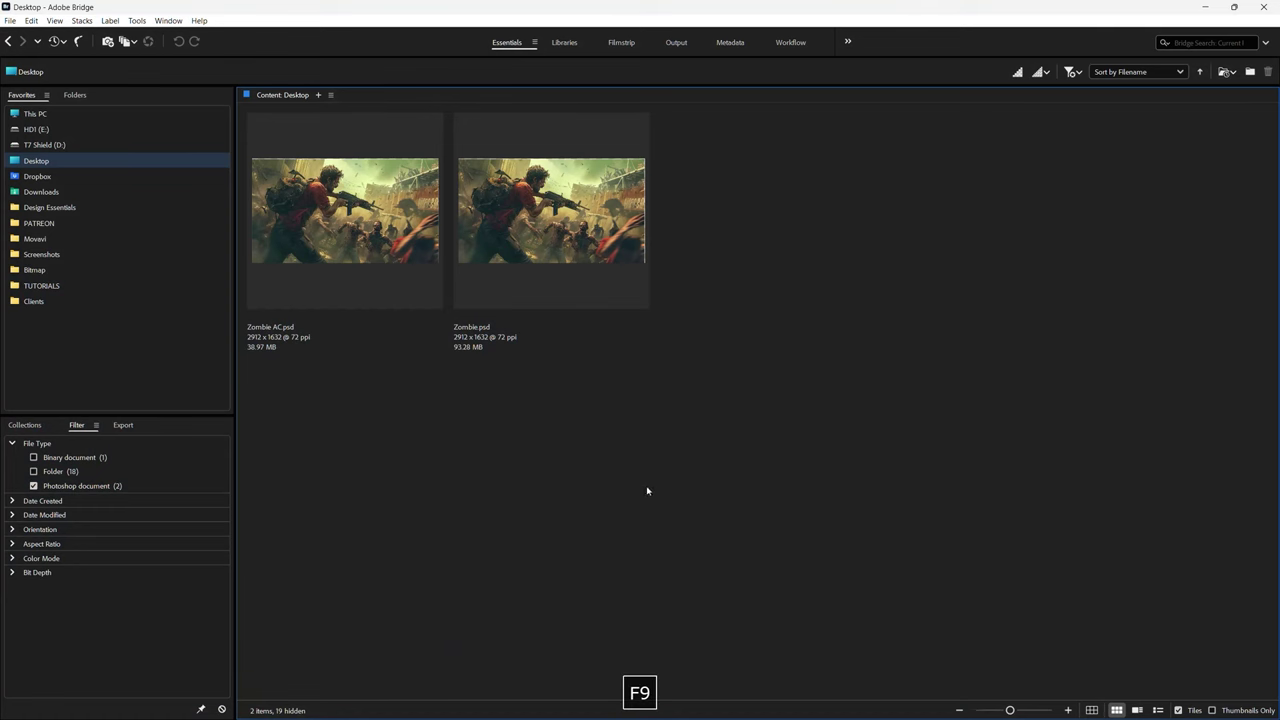
{"action": "left_click", "coordinate": [583, 229]}
{"action": "double_click", "coordinate": [585, 229]}
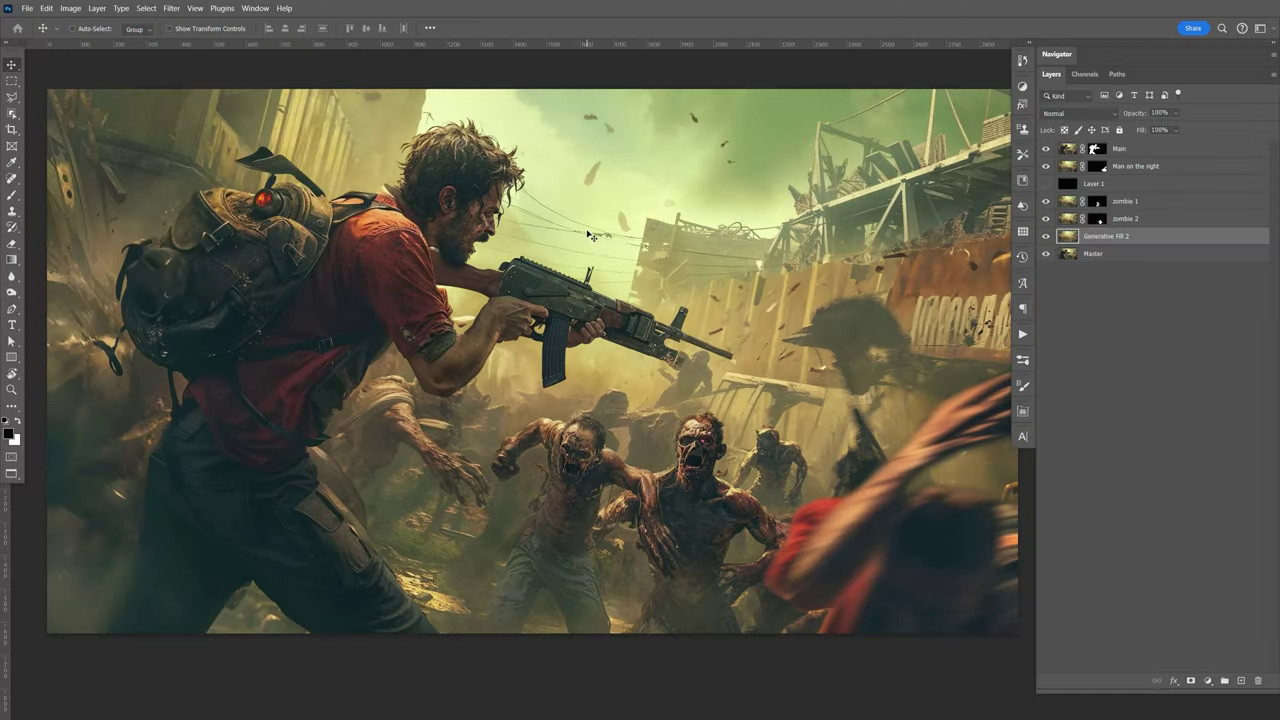
Check the original Zombie.psd for its Master layer, layer masks and Layer 1, and close the file.
{"action": "left_click", "coordinate": [1105, 256]}
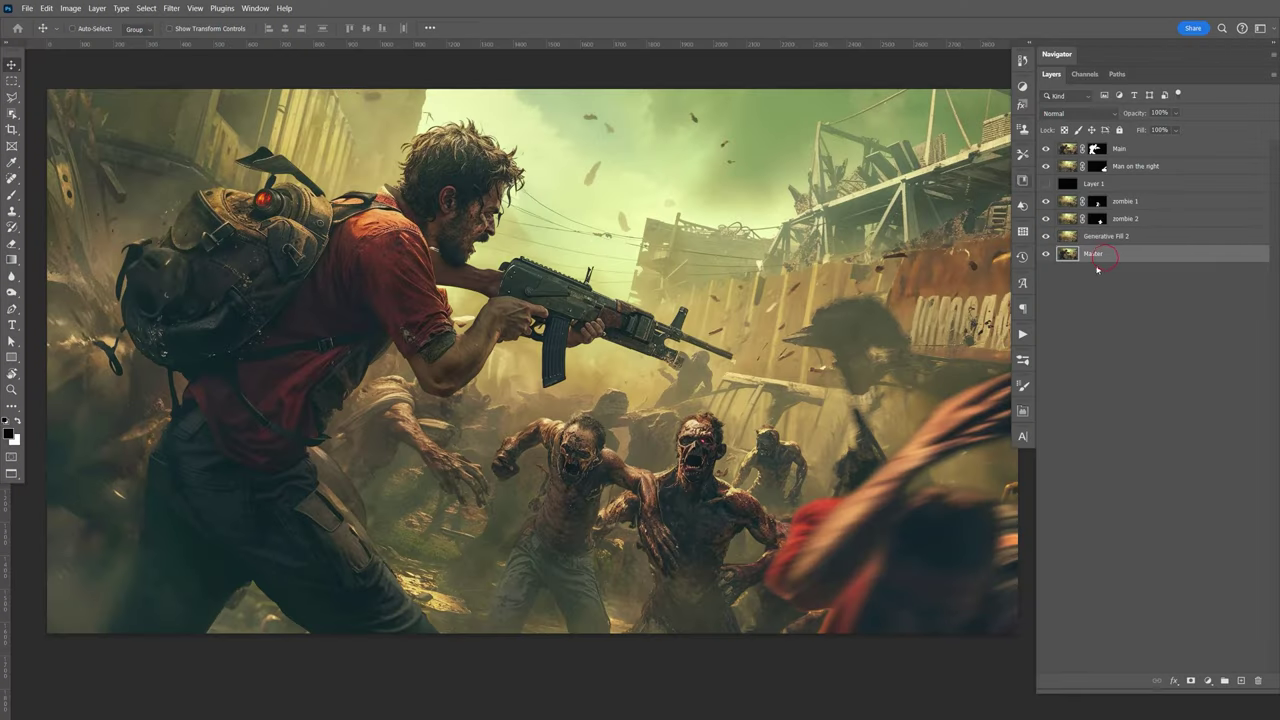
{"action": "left_click", "coordinate": [1097, 201]}
{"action": "left_click", "coordinate": [1097, 149]}
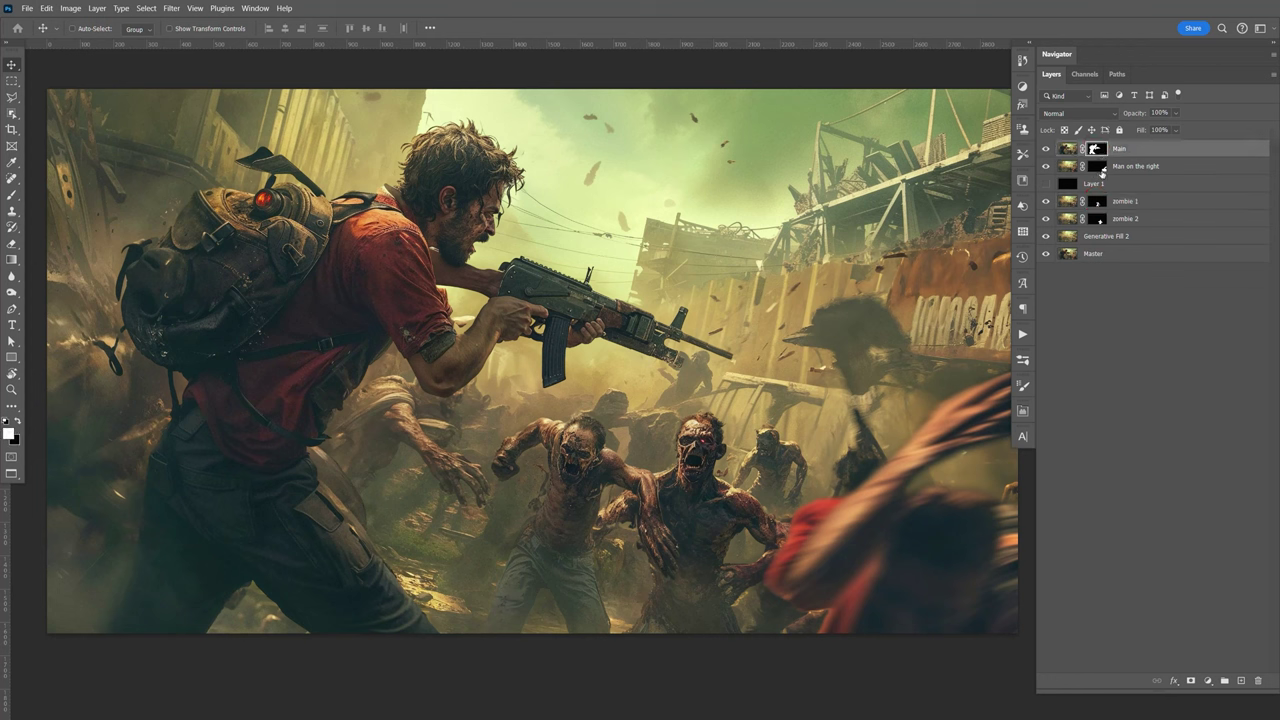
{"action": "left_click", "coordinate": [1116, 186]}
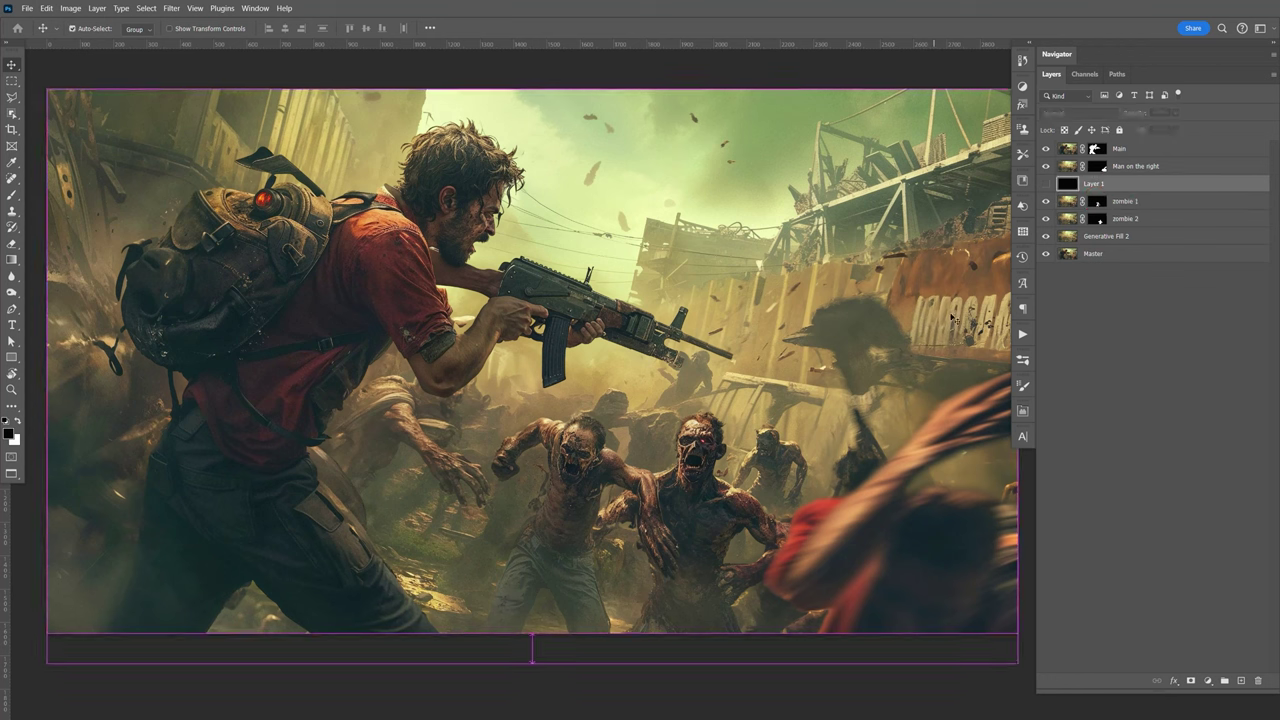
{"action": "key", "text": "ctrl+w"}
{"action": "left_click", "coordinate": [659, 276]}
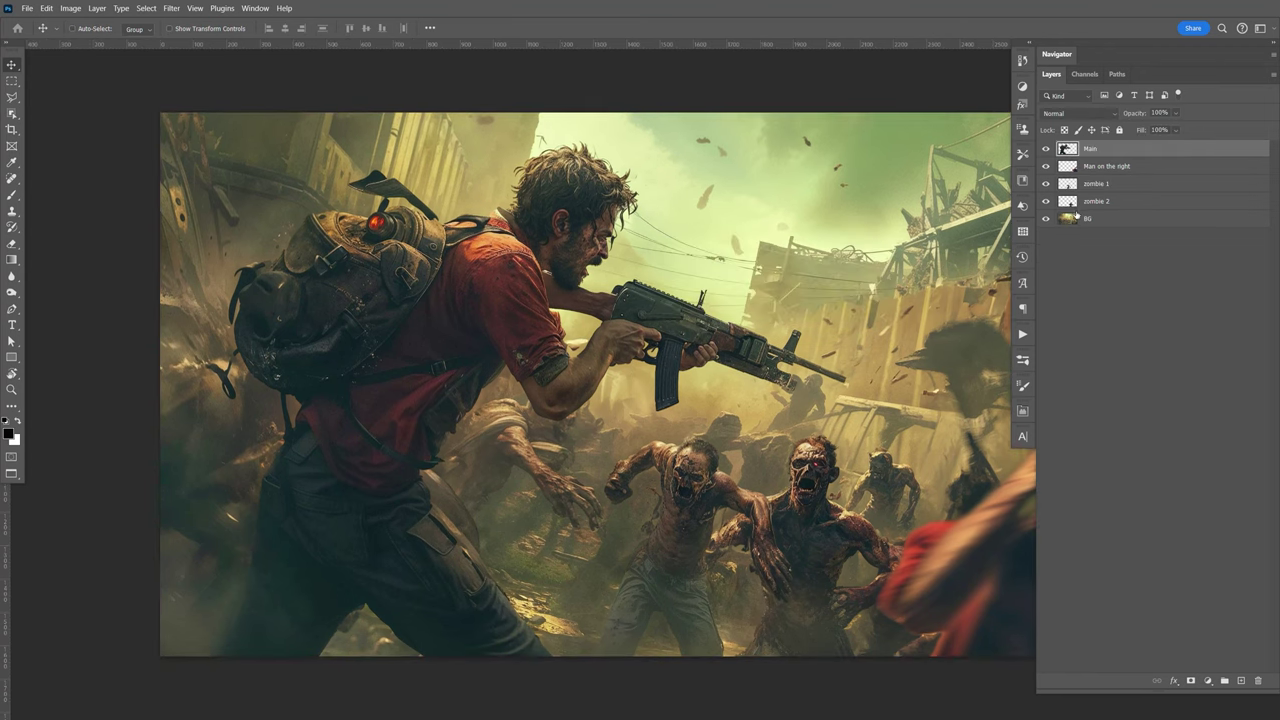
Switch to After Effects, import Zombie AC.psd as Composition - Retain Layer Sizes with Editable Layer Styles, and open the composition.
{"action": "key", "text": "F9"}
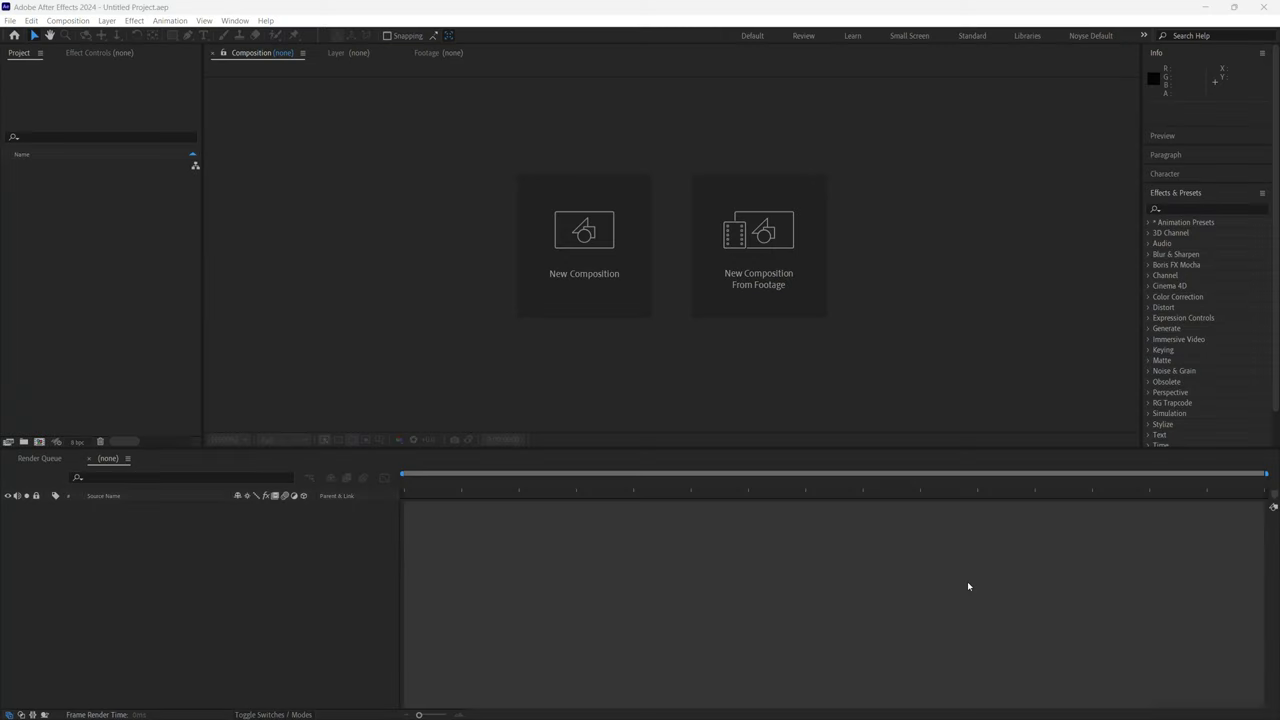
{"action": "left_click", "coordinate": [104, 286]}
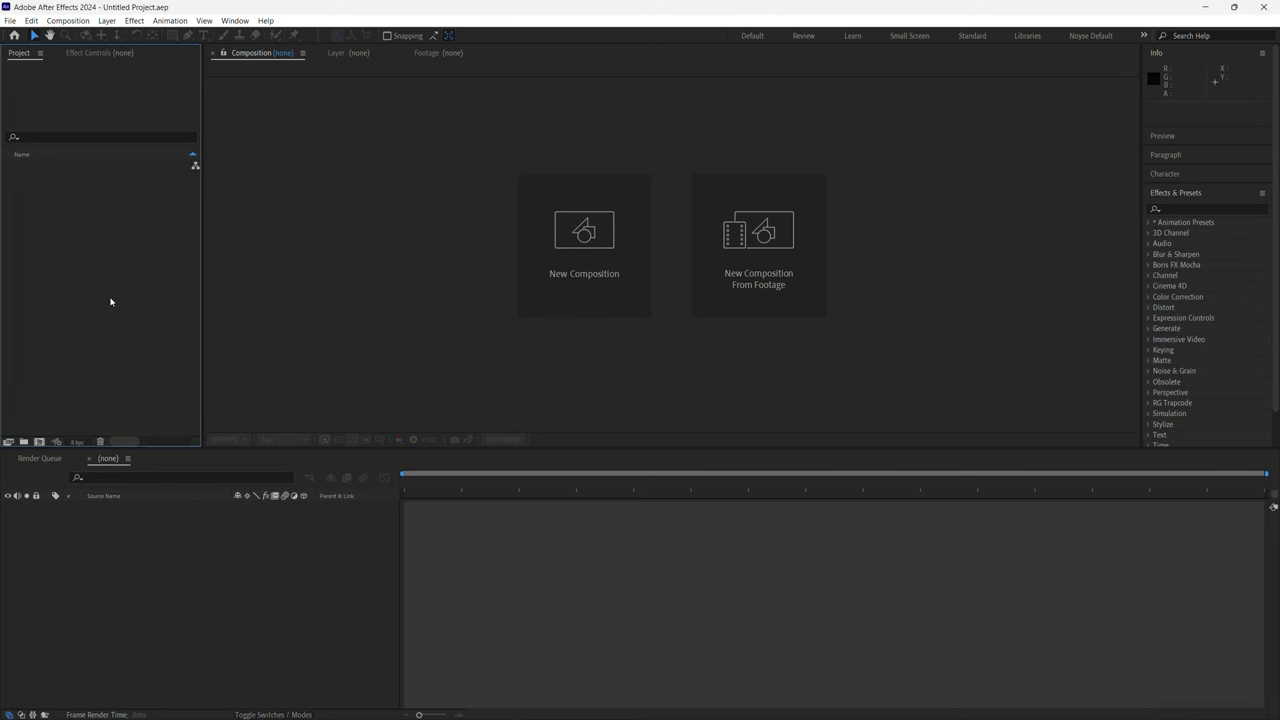
{"action": "double_click", "coordinate": [111, 299]}
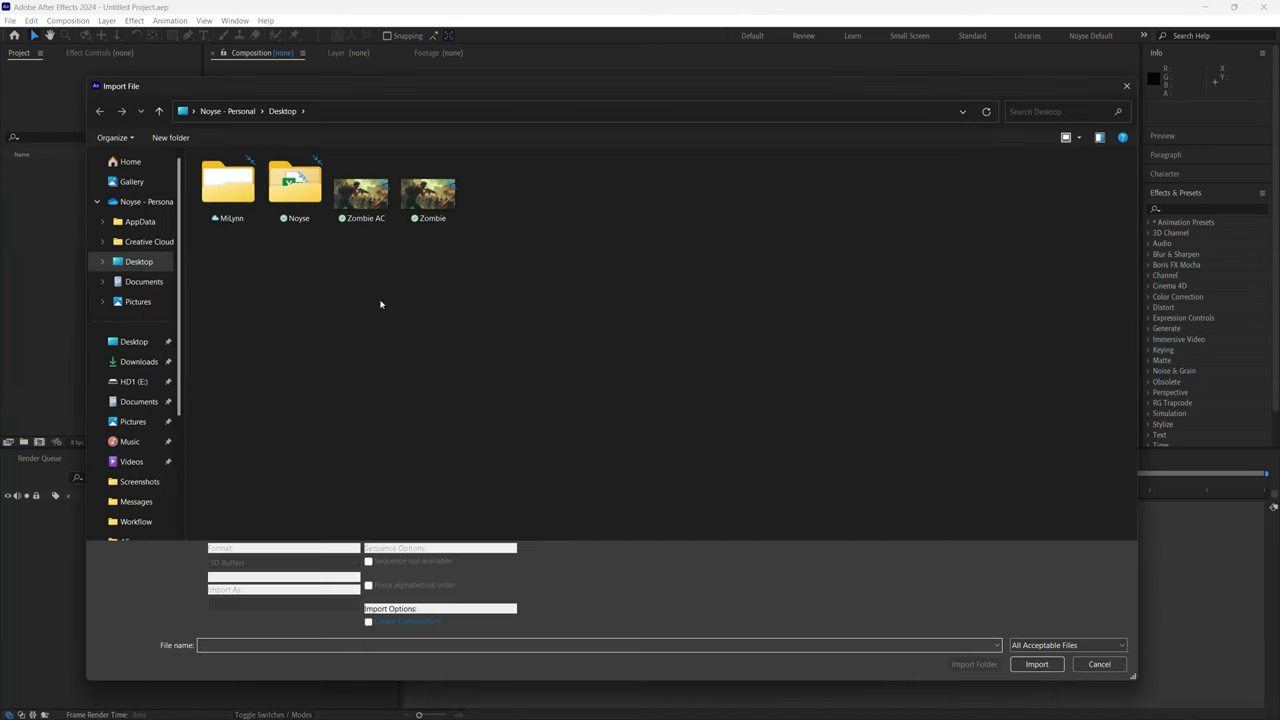
{"action": "left_click", "coordinate": [362, 188]}
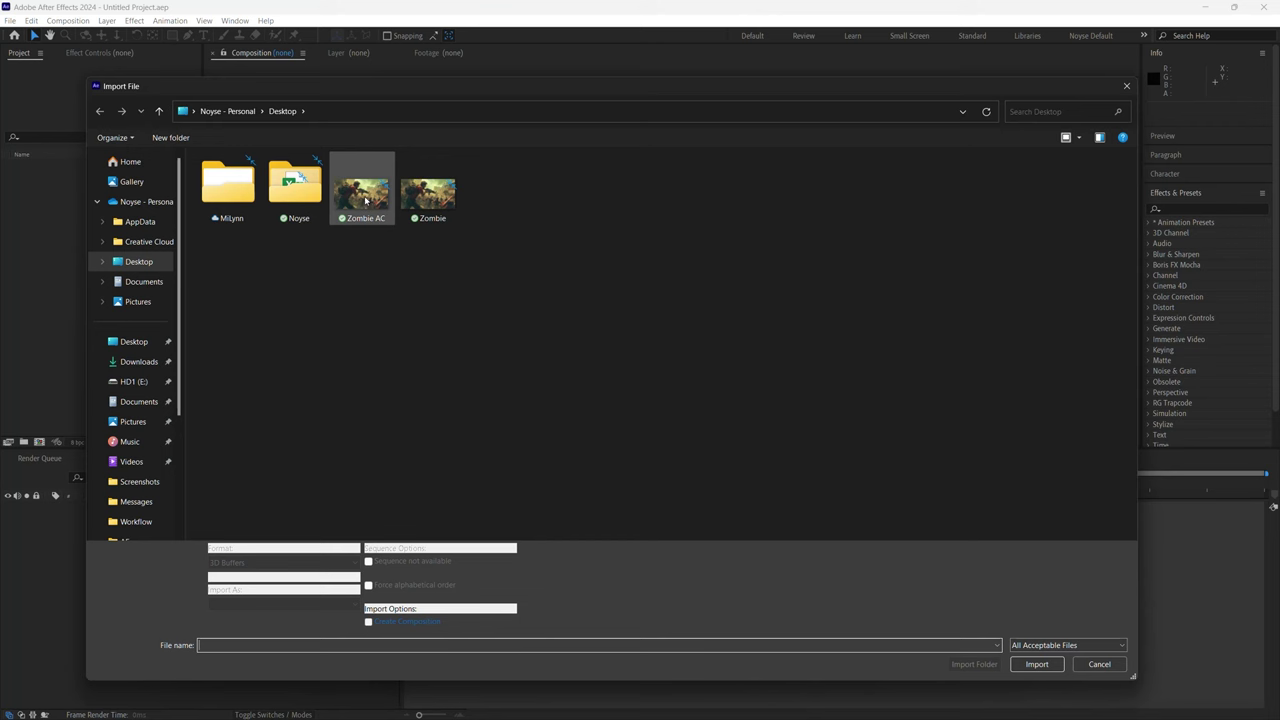
{"action": "left_click", "coordinate": [1036, 654]}
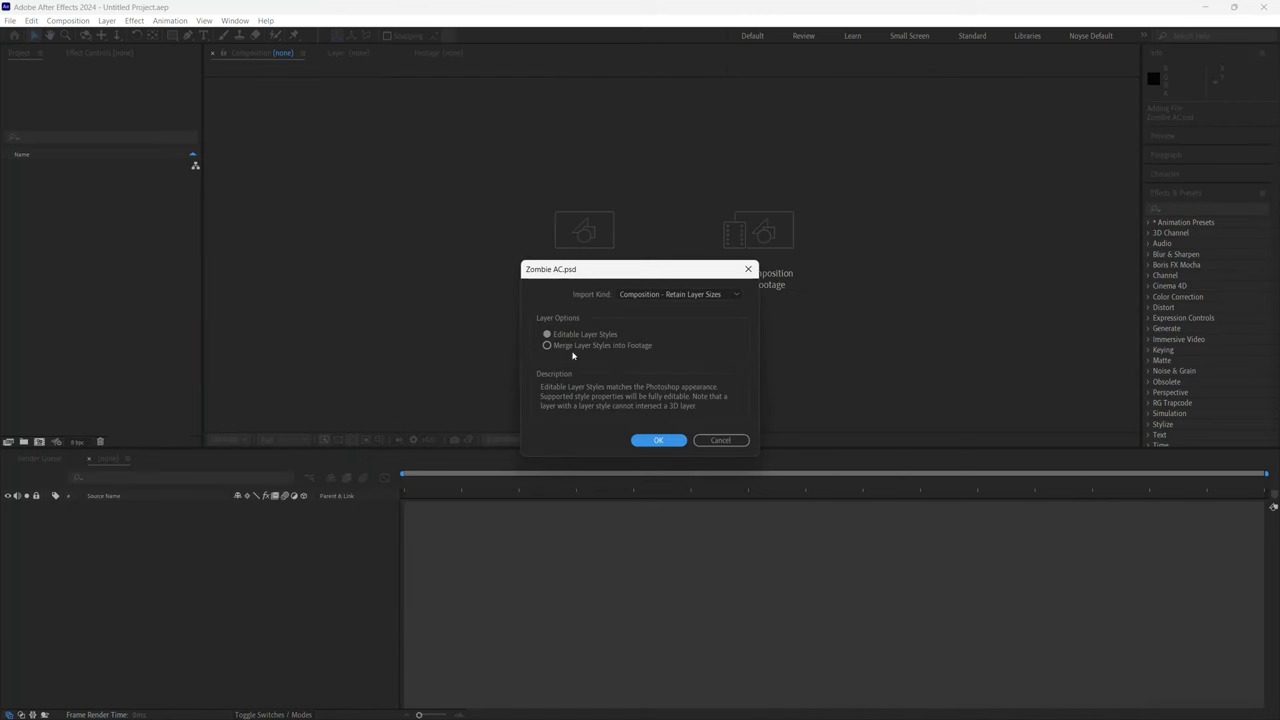
{"action": "left_click", "coordinate": [656, 440]}
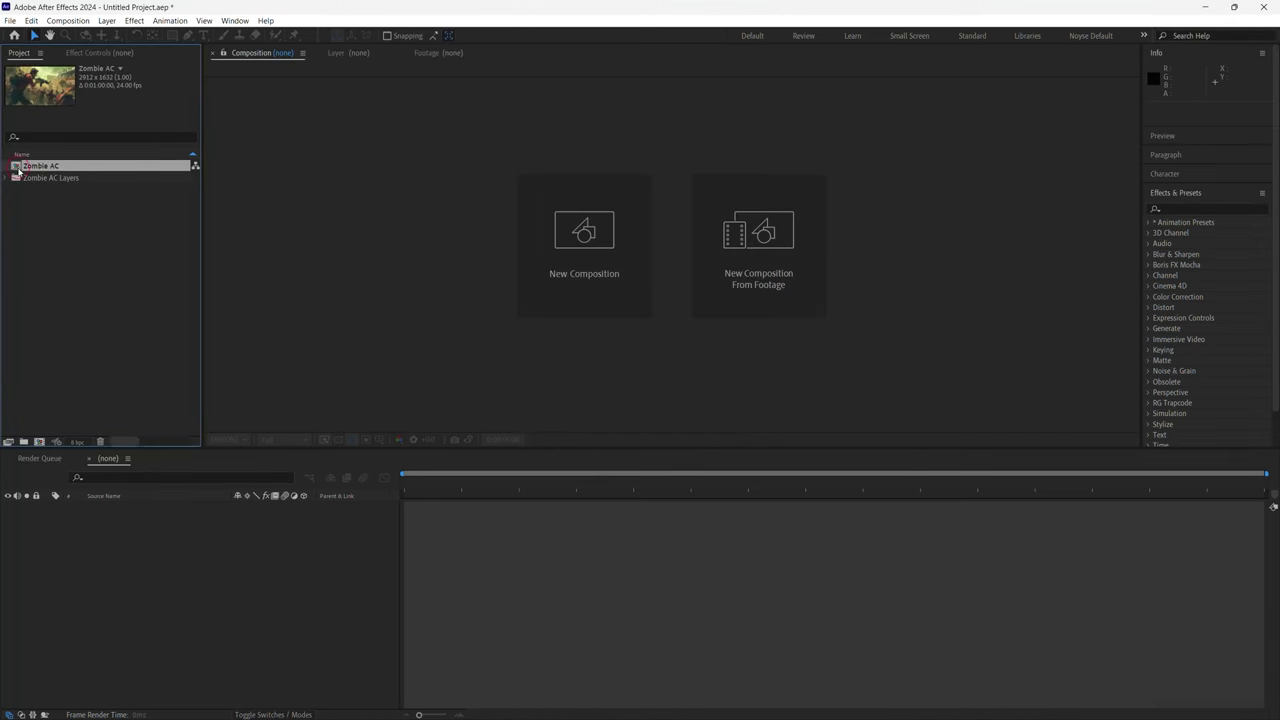
{"action": "double_click", "coordinate": [17, 166]}
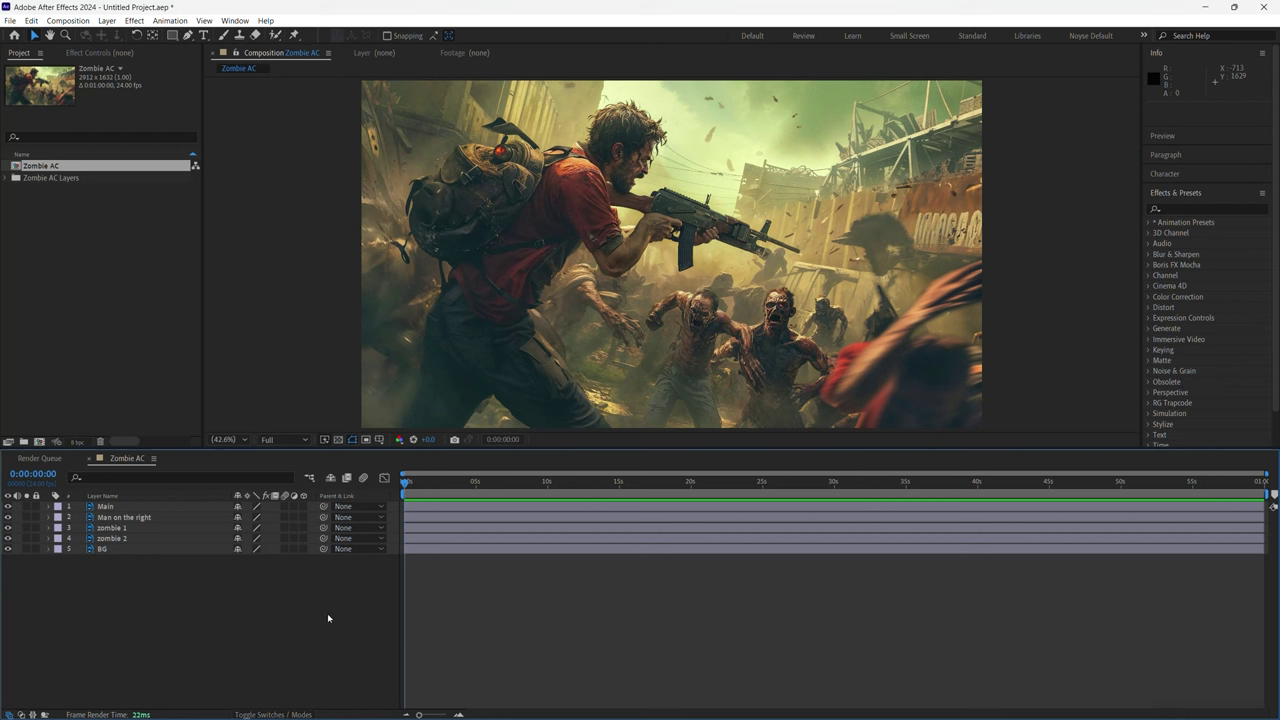
Add a Two-Node Camera with the 35mm preset to the Zombie AC composition.
{"action": "right_click", "coordinate": [304, 625]}
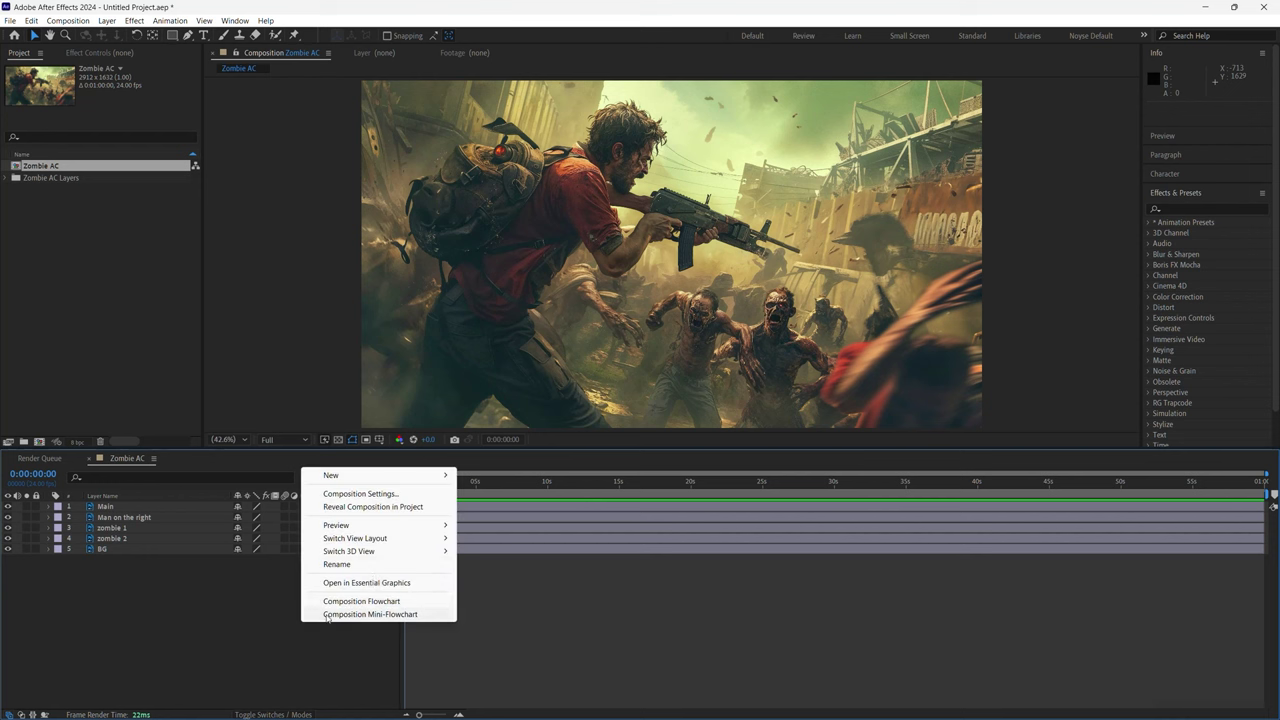
{"action": "mouse_move", "coordinate": [409, 481]}
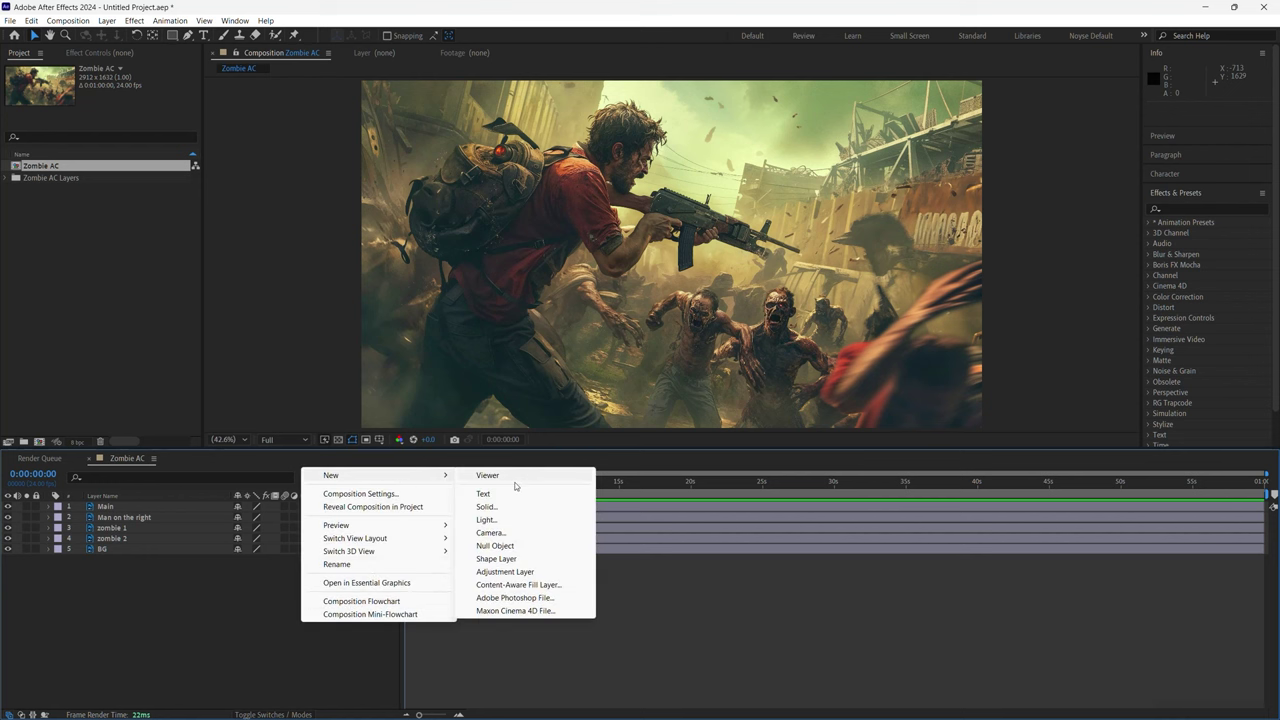
{"action": "left_click", "coordinate": [509, 536]}
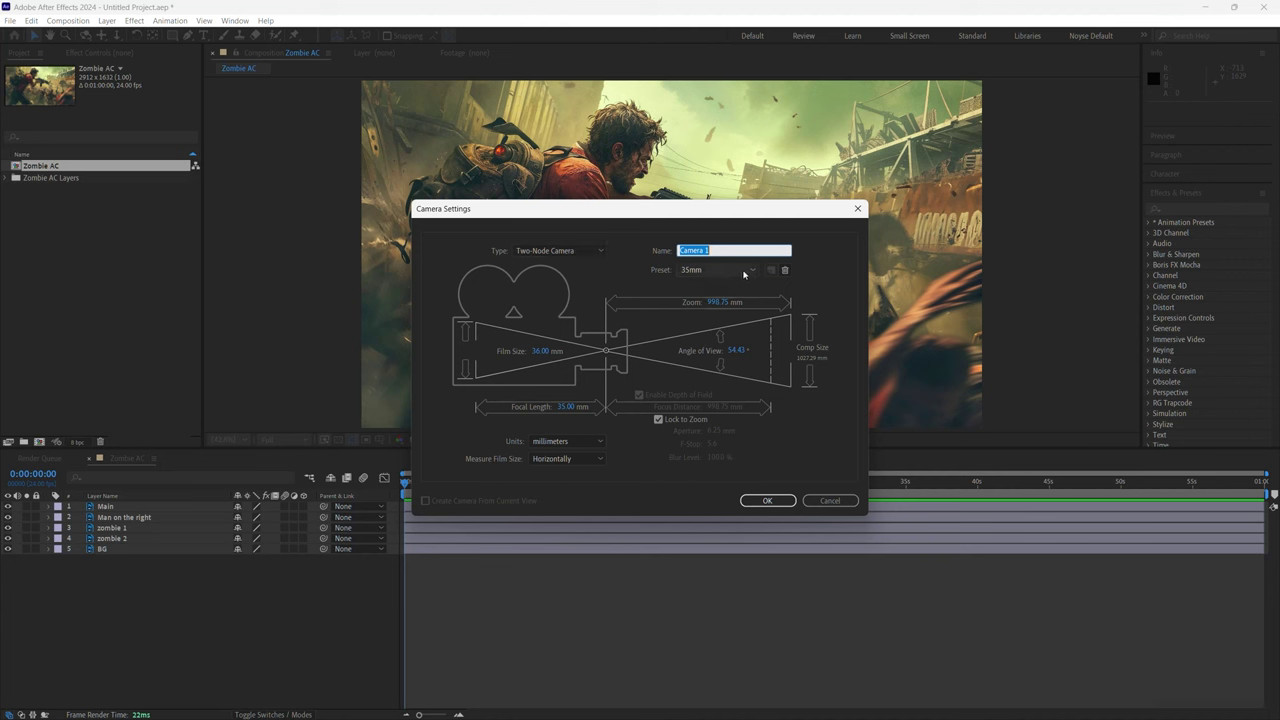
{"action": "left_click", "coordinate": [743, 274]}
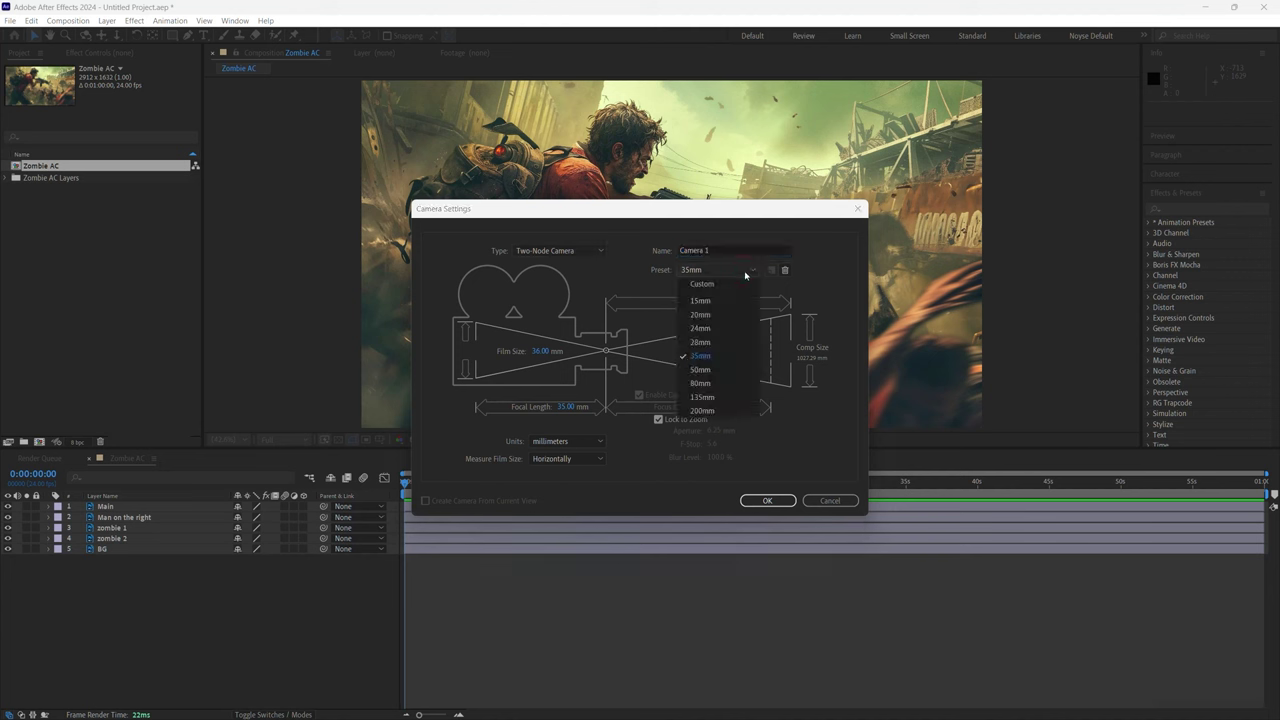
{"action": "left_click", "coordinate": [727, 358]}
{"action": "left_click", "coordinate": [770, 502]}
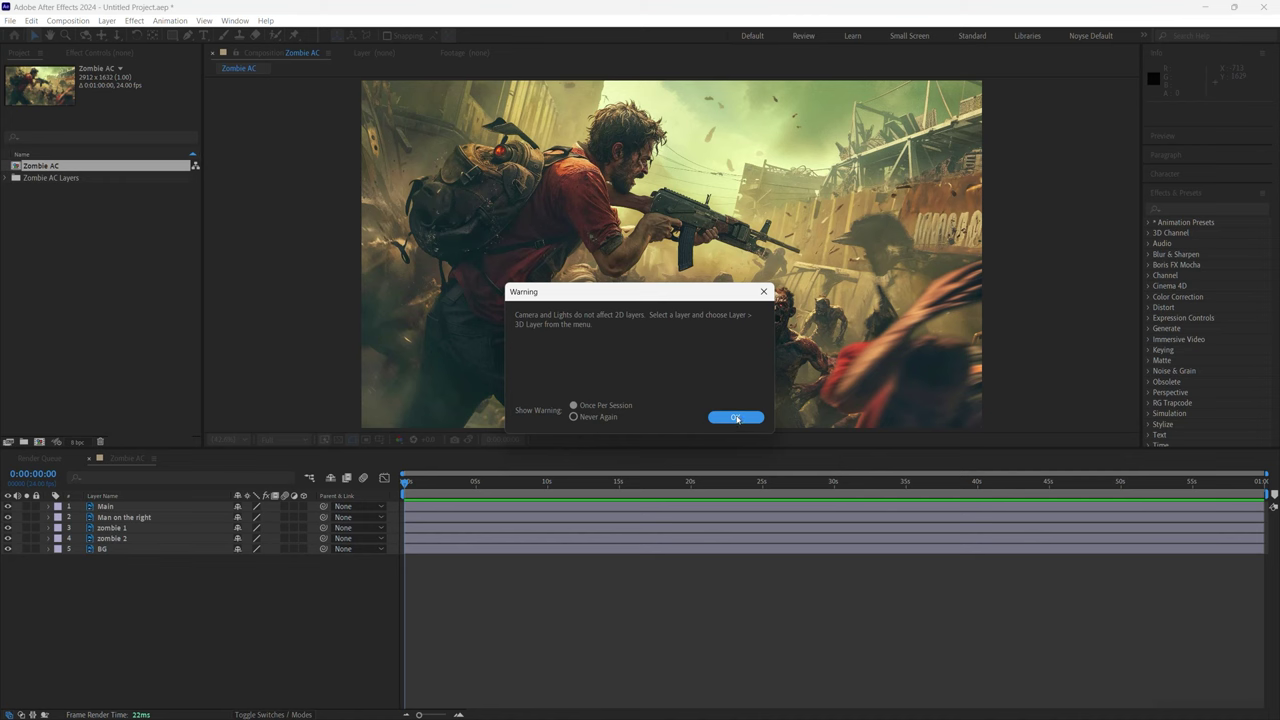
{"action": "left_click", "coordinate": [736, 418]}
Make all five image layers, from Main to BG, 3D layers and save the project as Zombie.
{"action": "left_click_drag", "start_coordinate": [303, 522], "coordinate": [304, 567]}
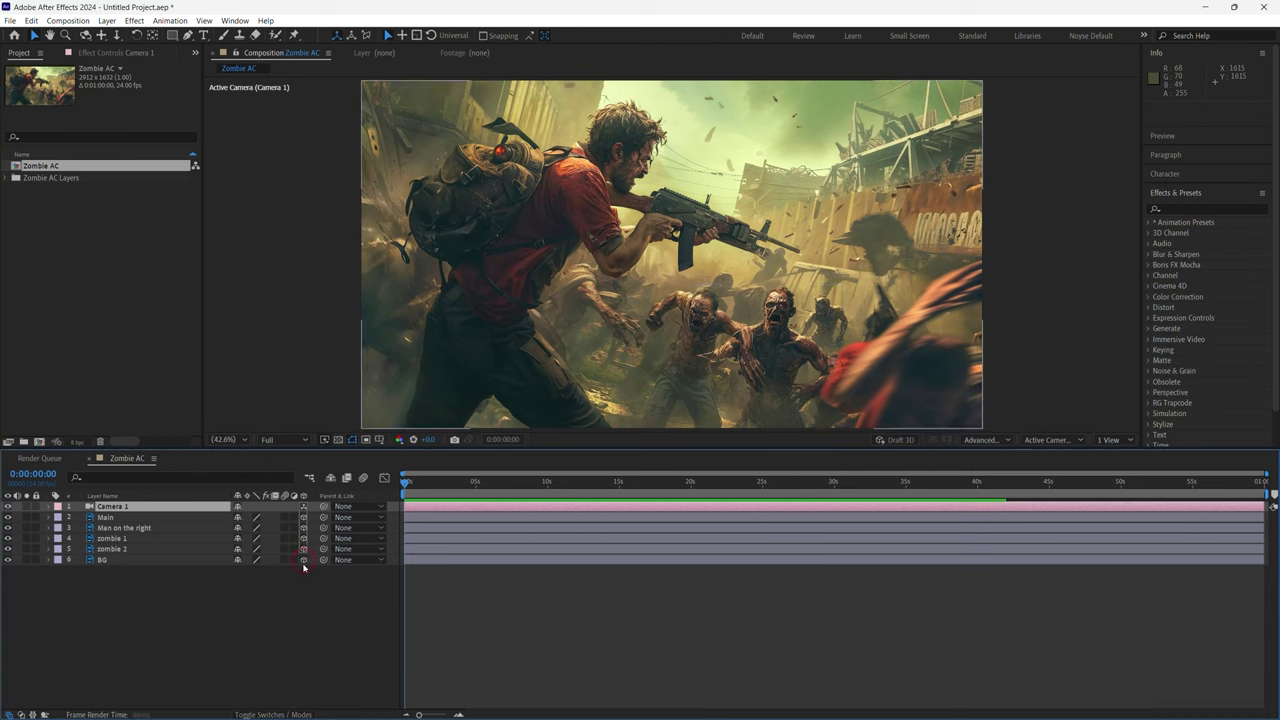
{"action": "key", "text": "ctrl+s"}
{"action": "type", "text": "Zombie"}
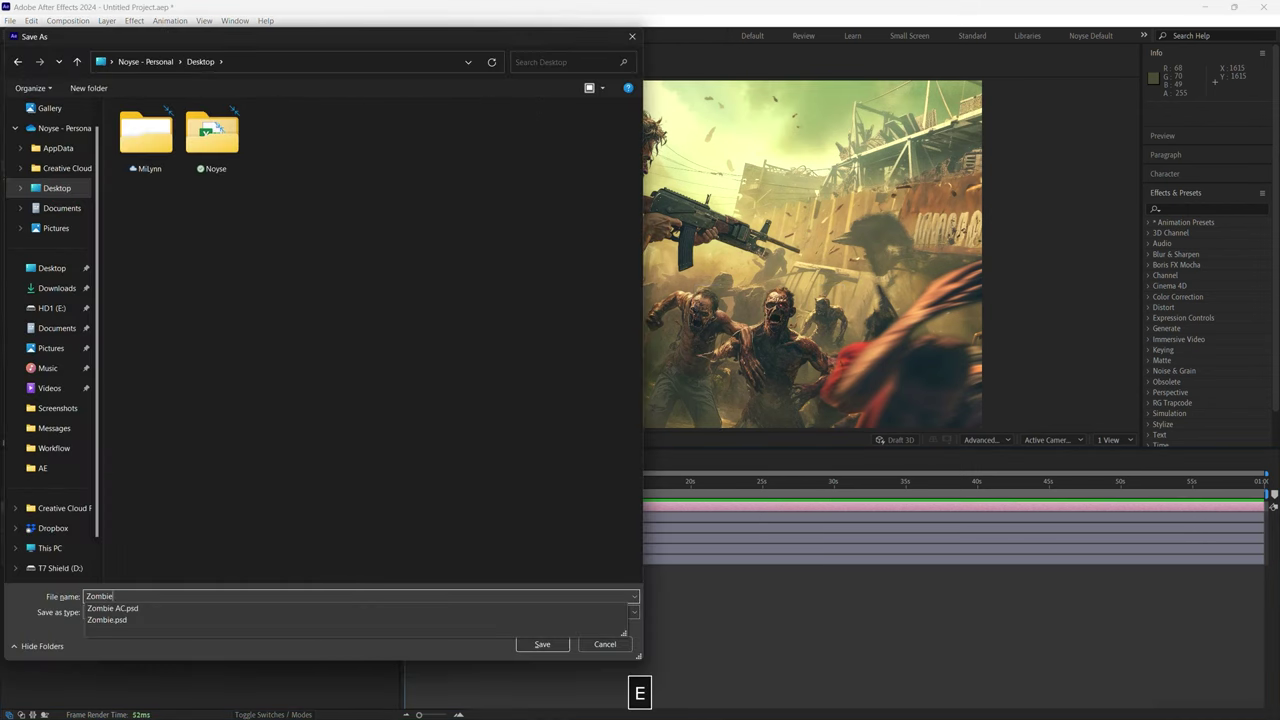
{"action": "key", "text": "Return"}
{"action": "key", "text": "F9"}
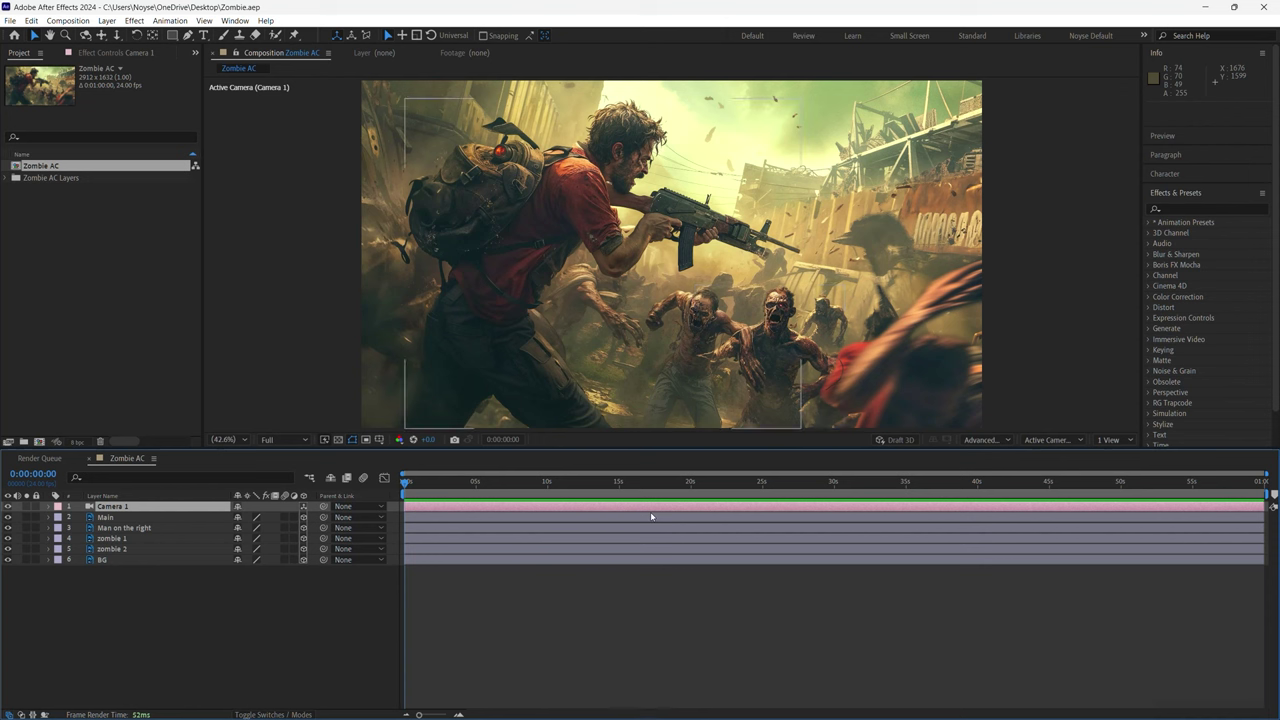
Set the BG layer's Z position to 1000.
{"action": "left_click", "coordinate": [310, 651]}
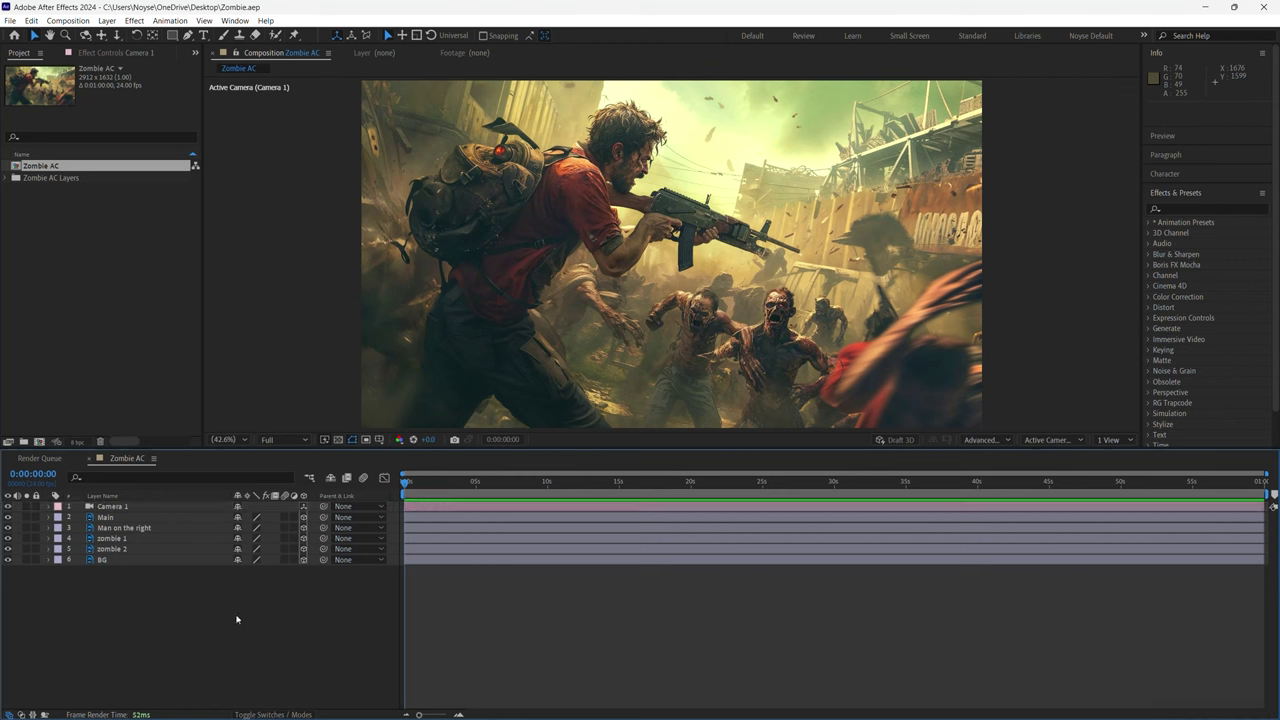
{"action": "left_click", "coordinate": [192, 561]}
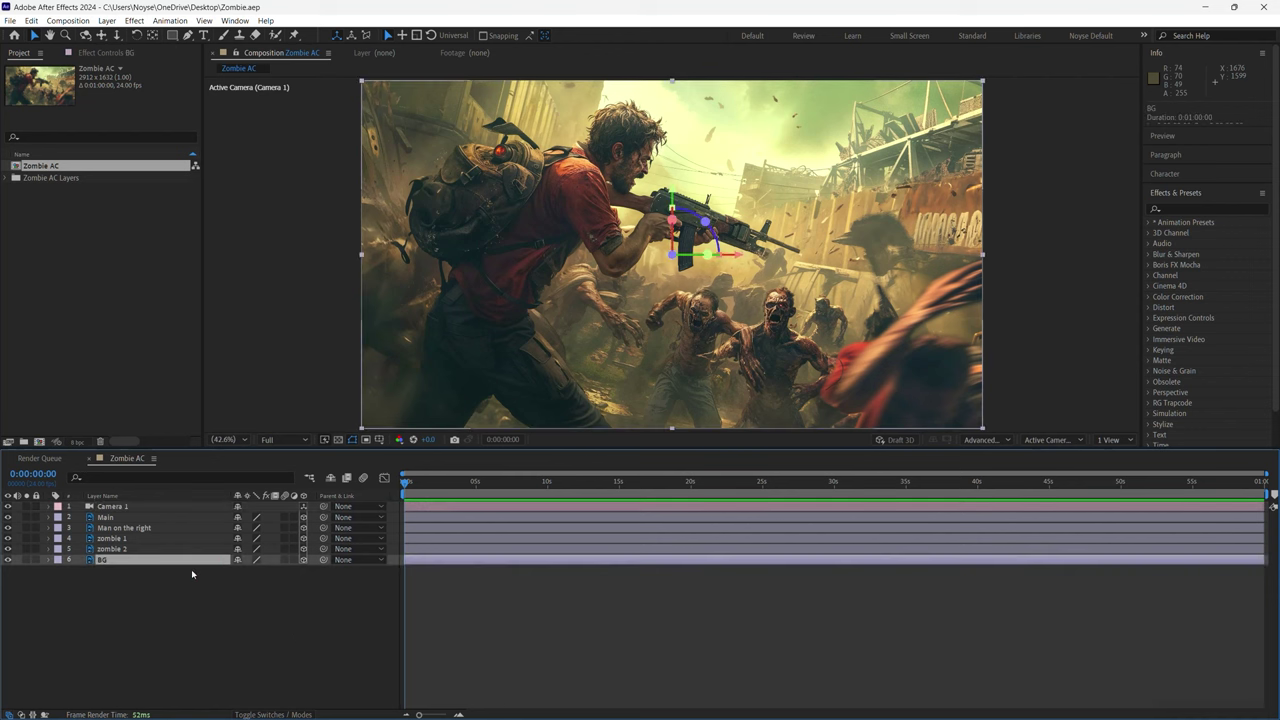
{"action": "key", "text": "p"}
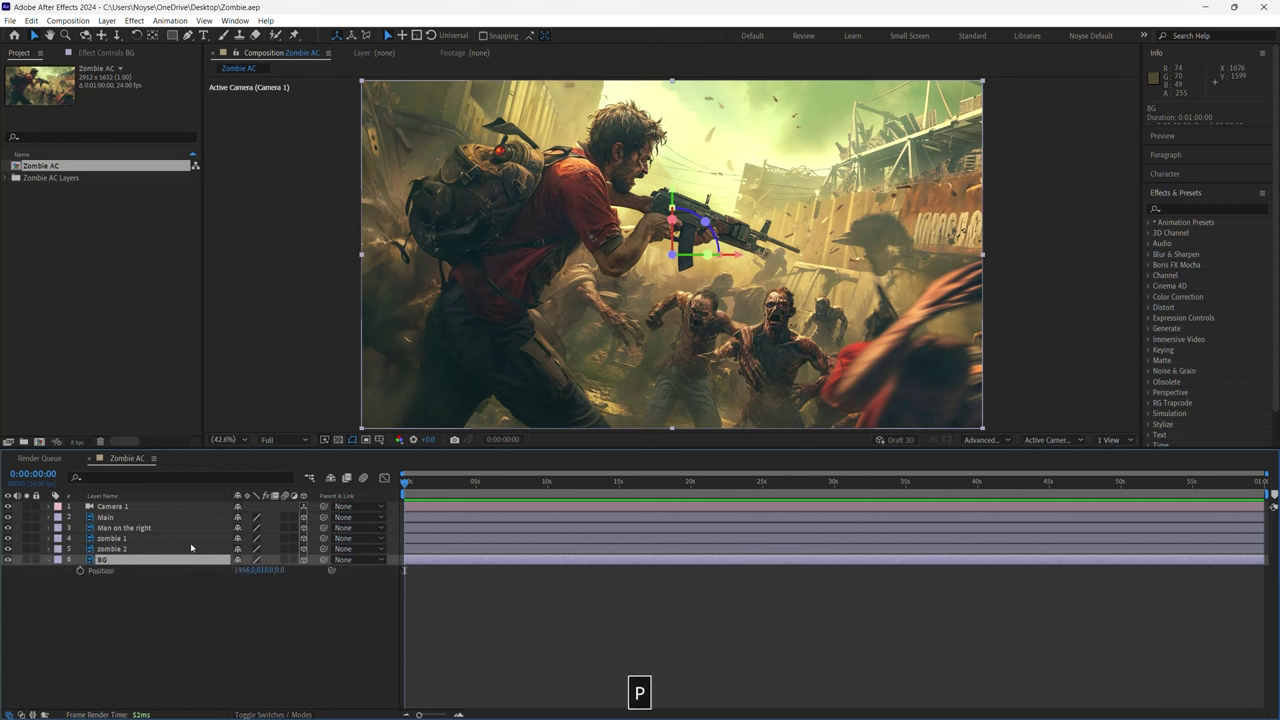
{"action": "left_click", "coordinate": [283, 570]}
{"action": "type", "text": "1000"}
{"action": "key", "text": "Return"}
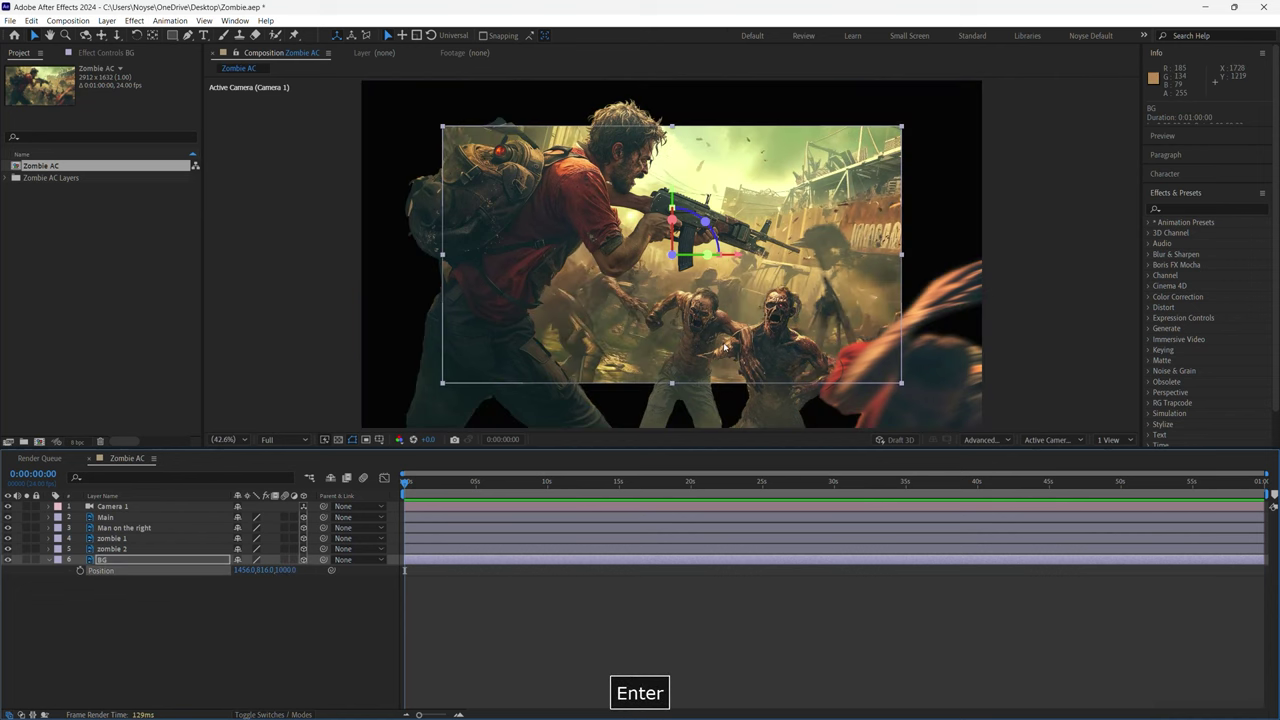
Show the composition in 2 Views, pairing the active camera view with the Top view.
{"action": "left_click", "coordinate": [266, 614]}
{"action": "left_click", "coordinate": [194, 564]}
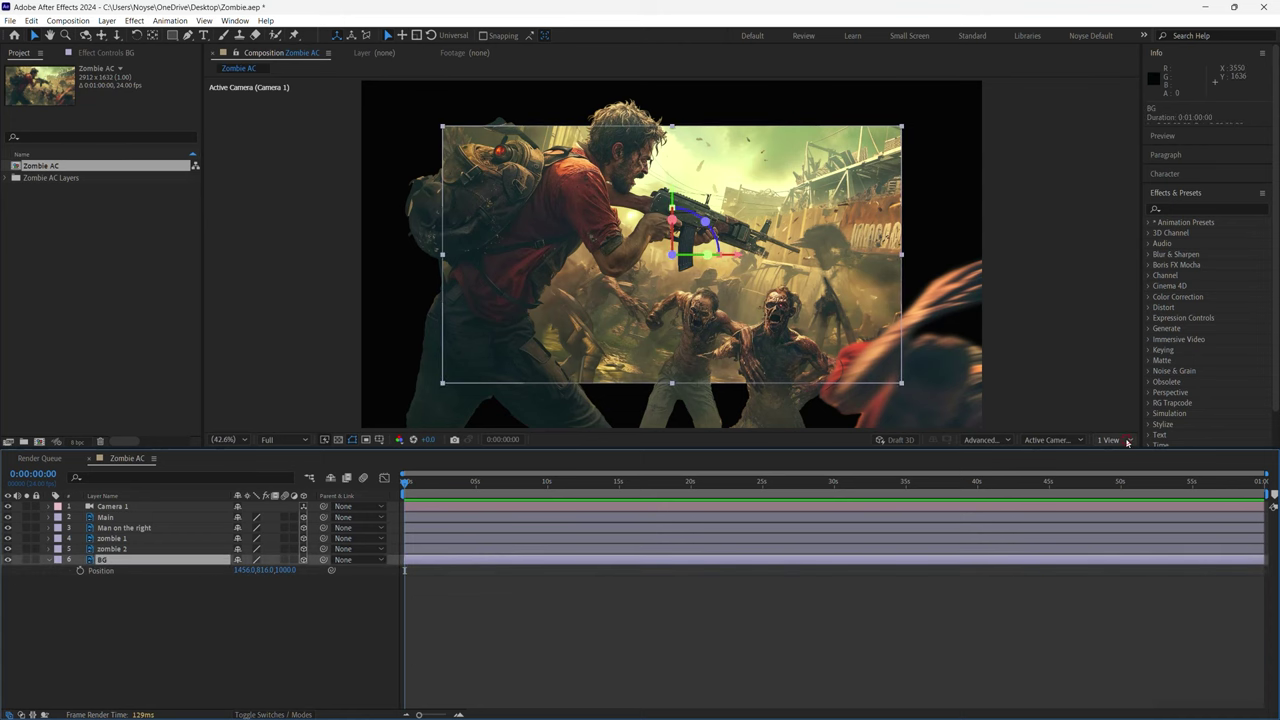
{"action": "left_click", "coordinate": [1128, 441]}
{"action": "left_click", "coordinate": [1120, 467]}
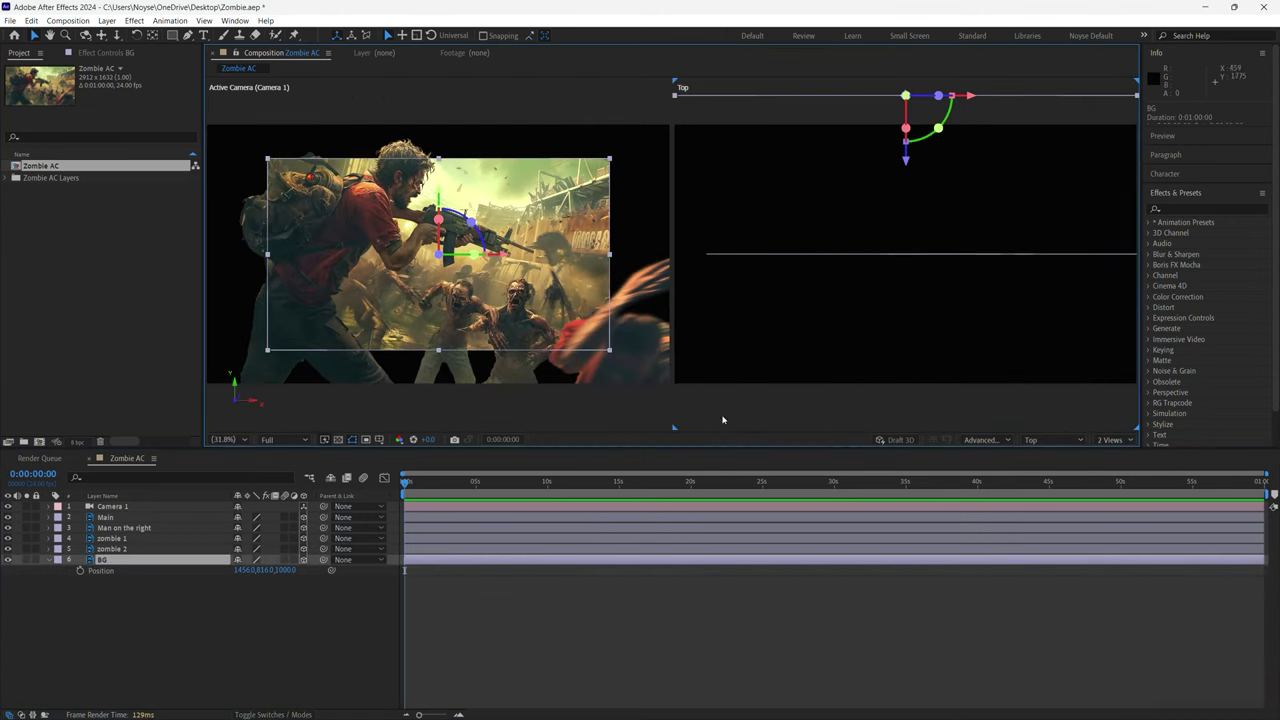
Select Camera 1 and frame the Top view to examine the camera's placement relative to the layers.
{"action": "left_click", "coordinate": [806, 412]}
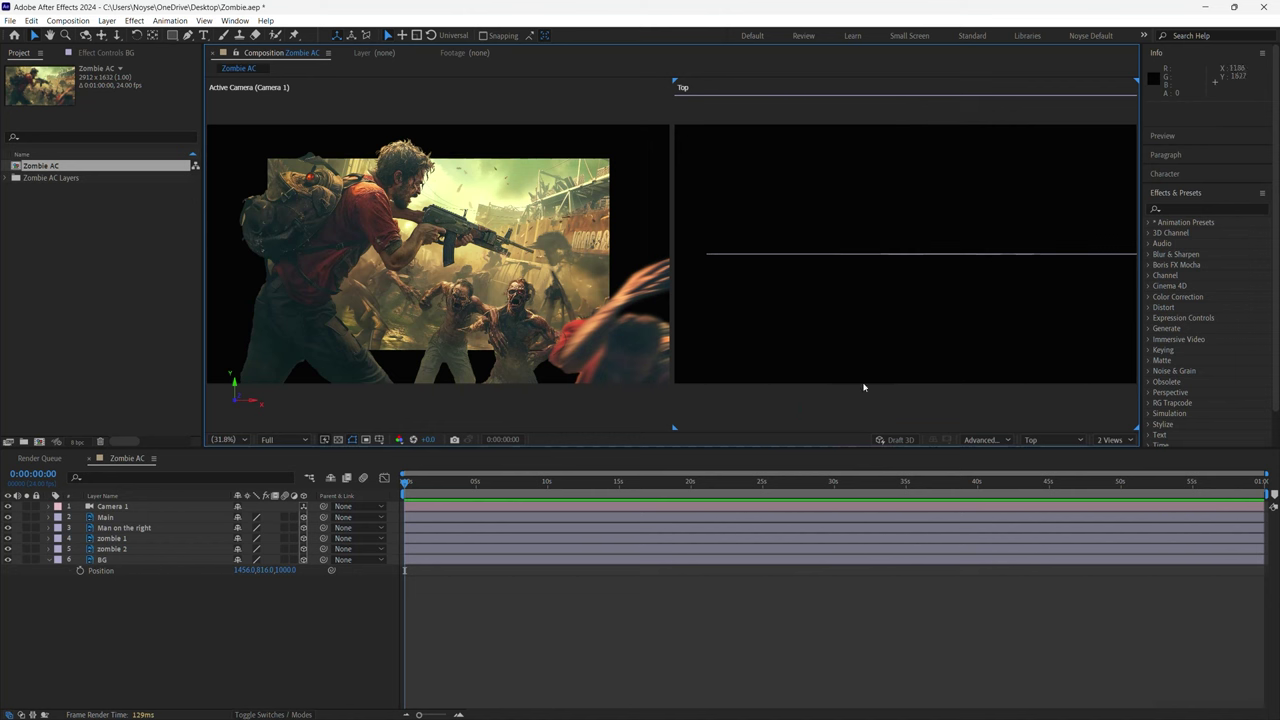
{"action": "key", "text": "ctrl+minus"}
{"action": "key", "text": "ctrl+minus"}
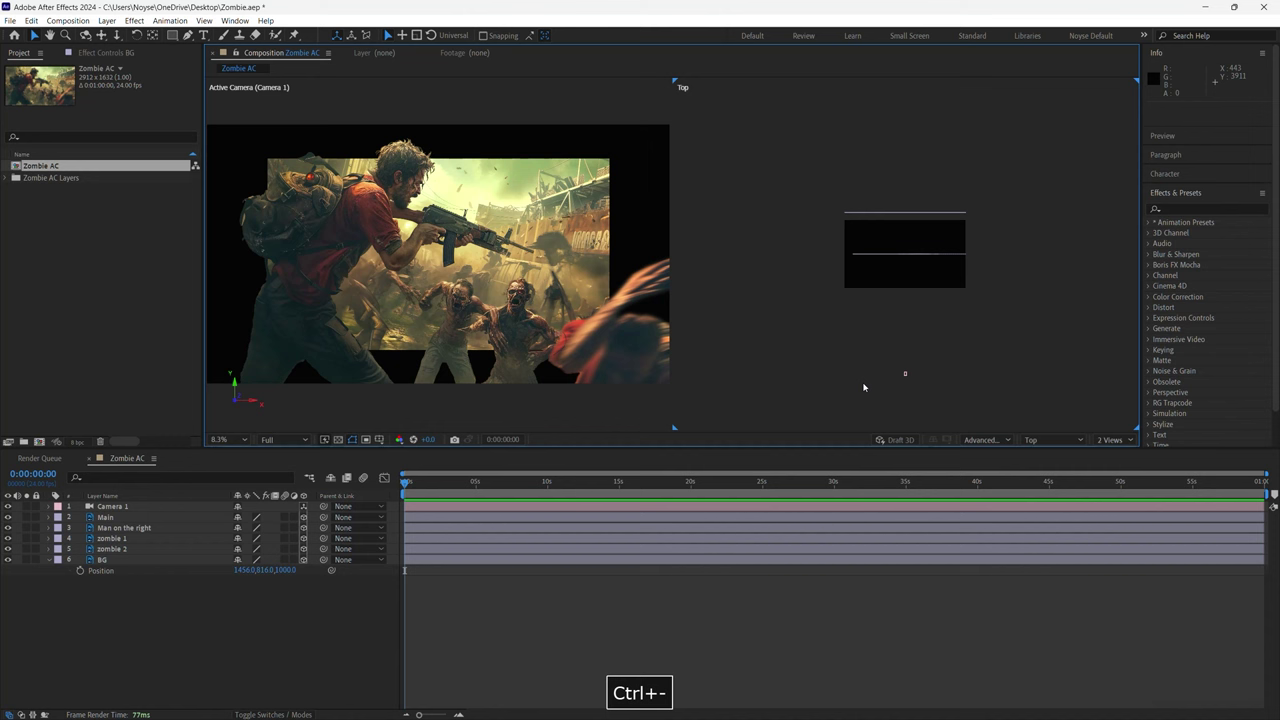
{"action": "key", "text": "ctrl+equal"}
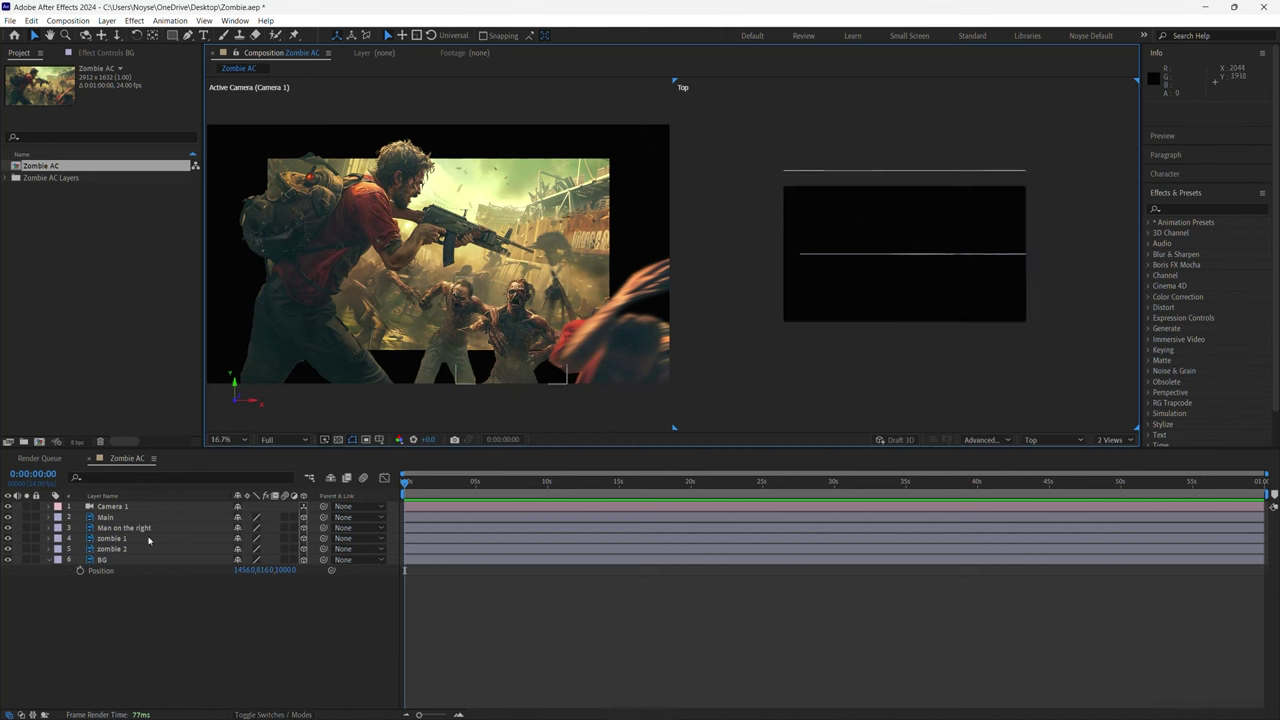
{"action": "left_click", "coordinate": [148, 507]}
{"action": "key", "text": "space"}
{"action": "left_click_drag", "start_coordinate": [992, 381], "coordinate": [988, 354]}
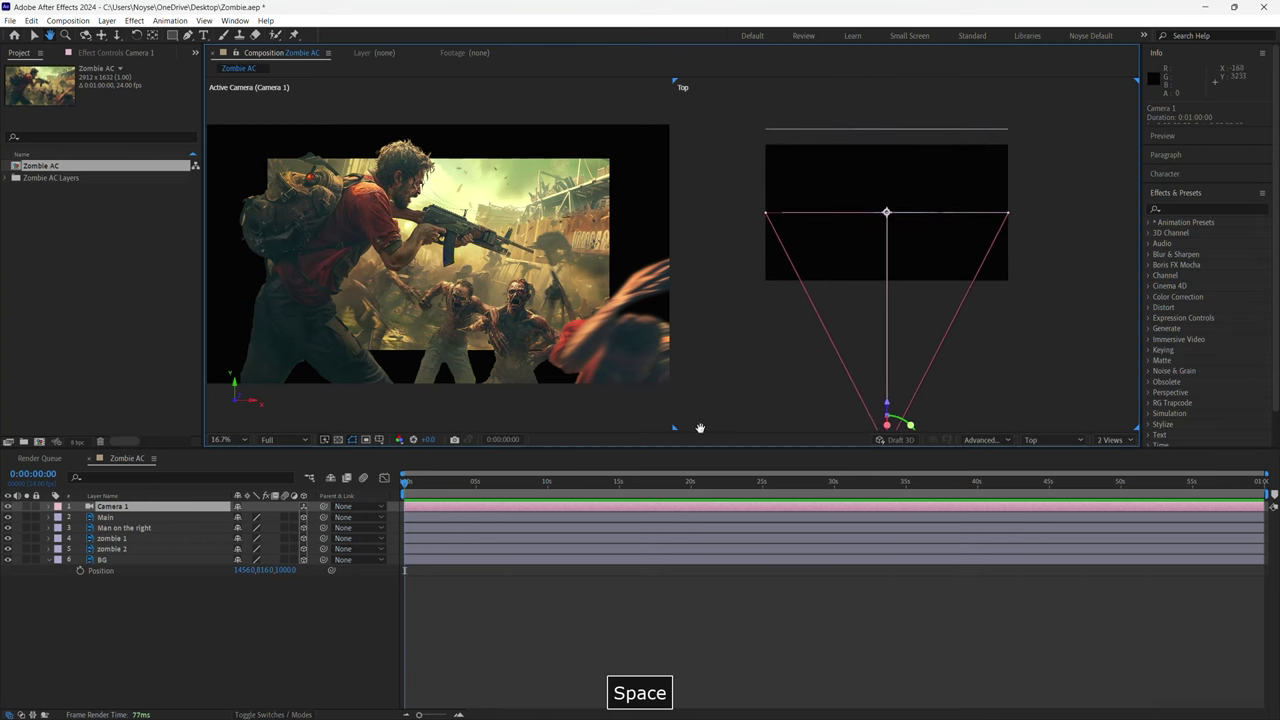
Try shifting the BG layer in depth, and return its Z position to 1000.
{"action": "left_click", "coordinate": [171, 560]}
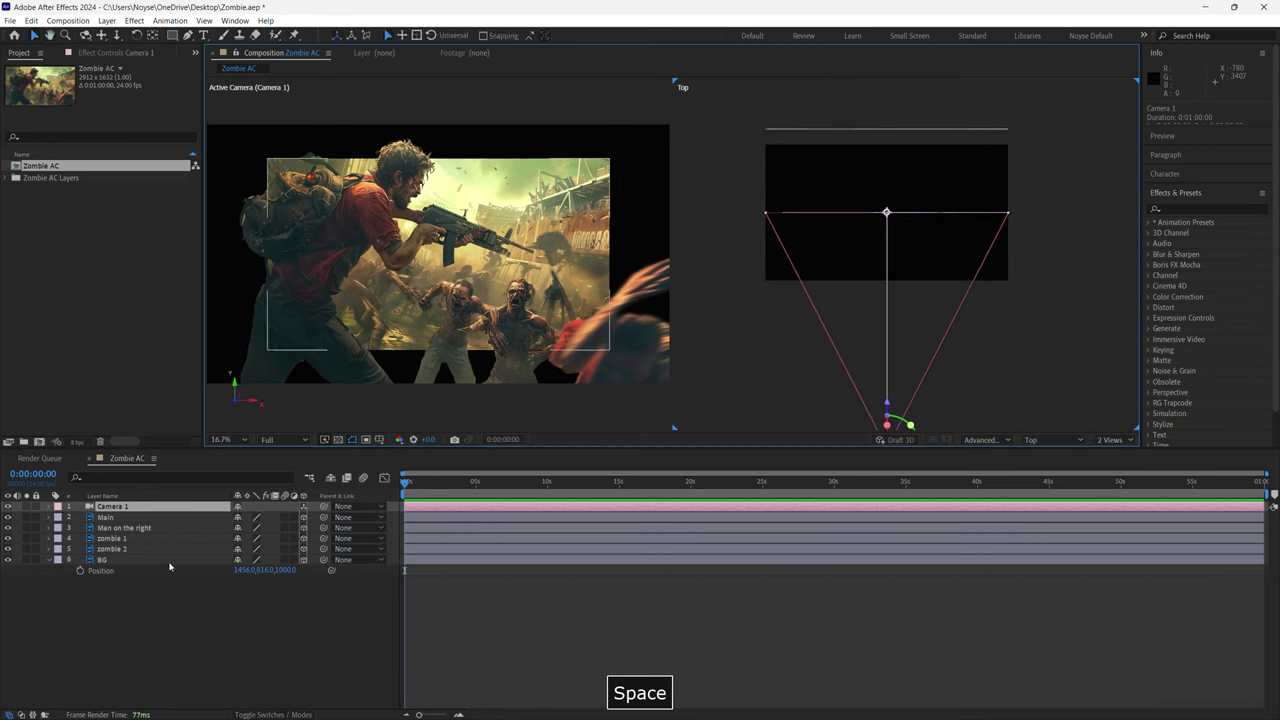
{"action": "mouse_move", "coordinate": [294, 571]}
{"action": "left_mouse_down"}
{"action": "mouse_move", "coordinate": [381, 571]}
{"action": "mouse_move", "coordinate": [250, 571]}
{"action": "mouse_move", "coordinate": [285, 572]}
{"action": "left_mouse_up"}
{"action": "left_click", "coordinate": [285, 571]}
{"action": "type", "text": "1000"}
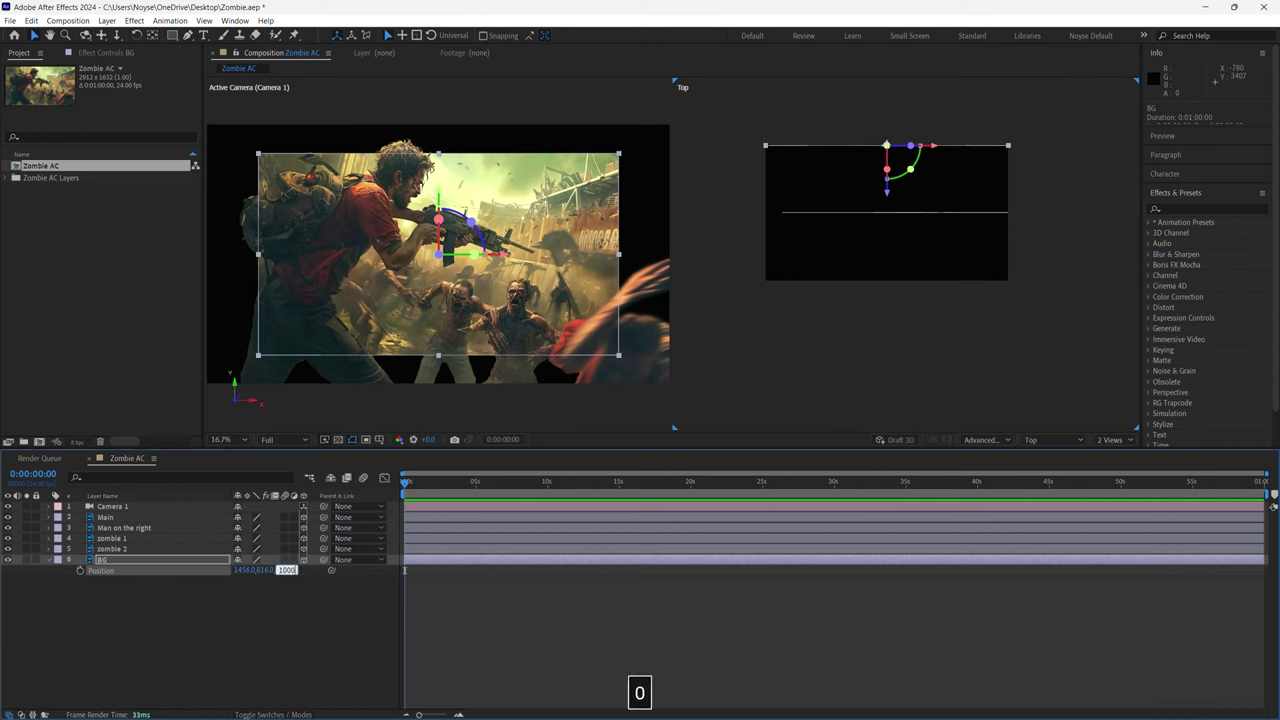
{"action": "key", "text": "Return"}
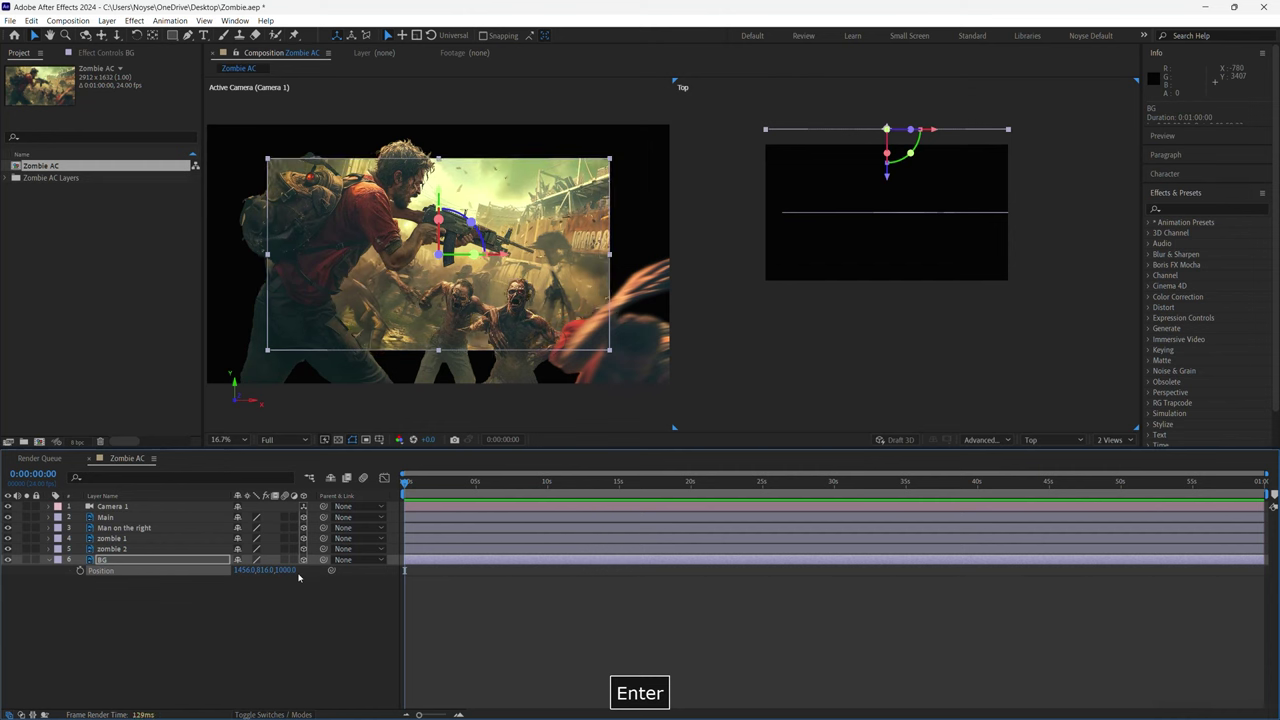
{"action": "left_click", "coordinate": [294, 640]}
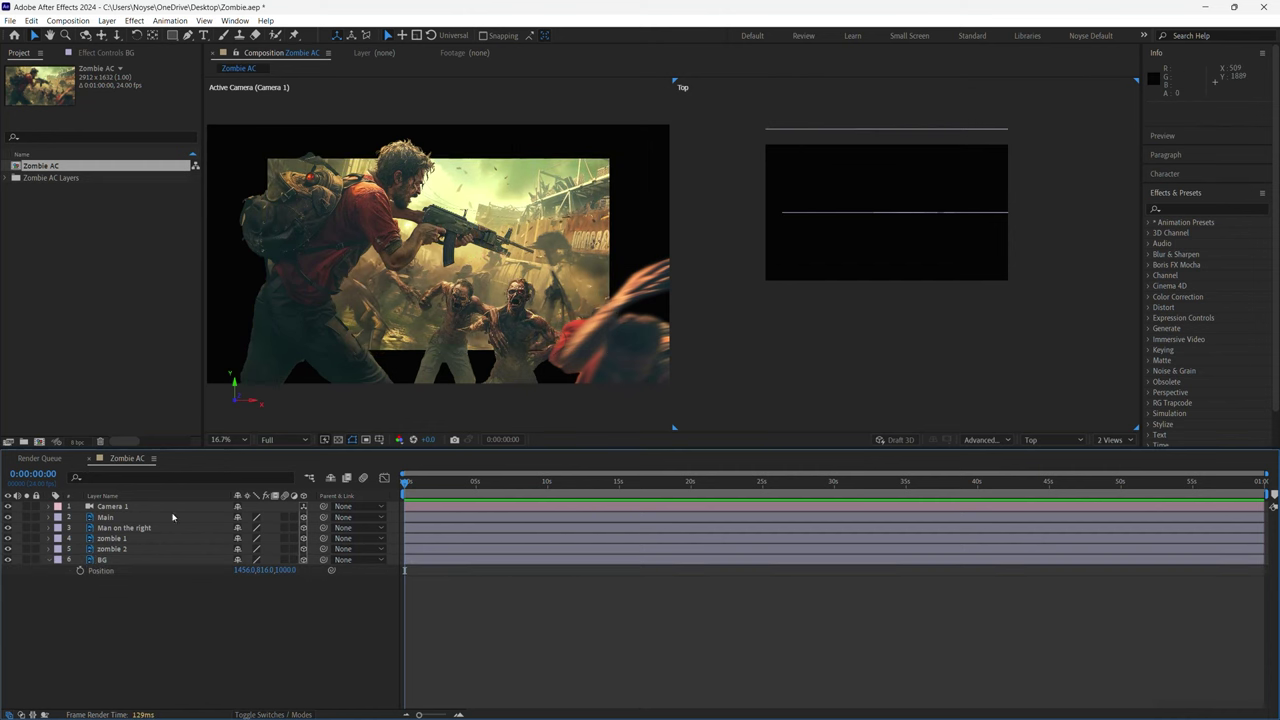
Scale the BG layer uniformly to 135% so it fills the camera frame.
{"action": "left_click", "coordinate": [156, 561]}
{"action": "key", "text": "s"}
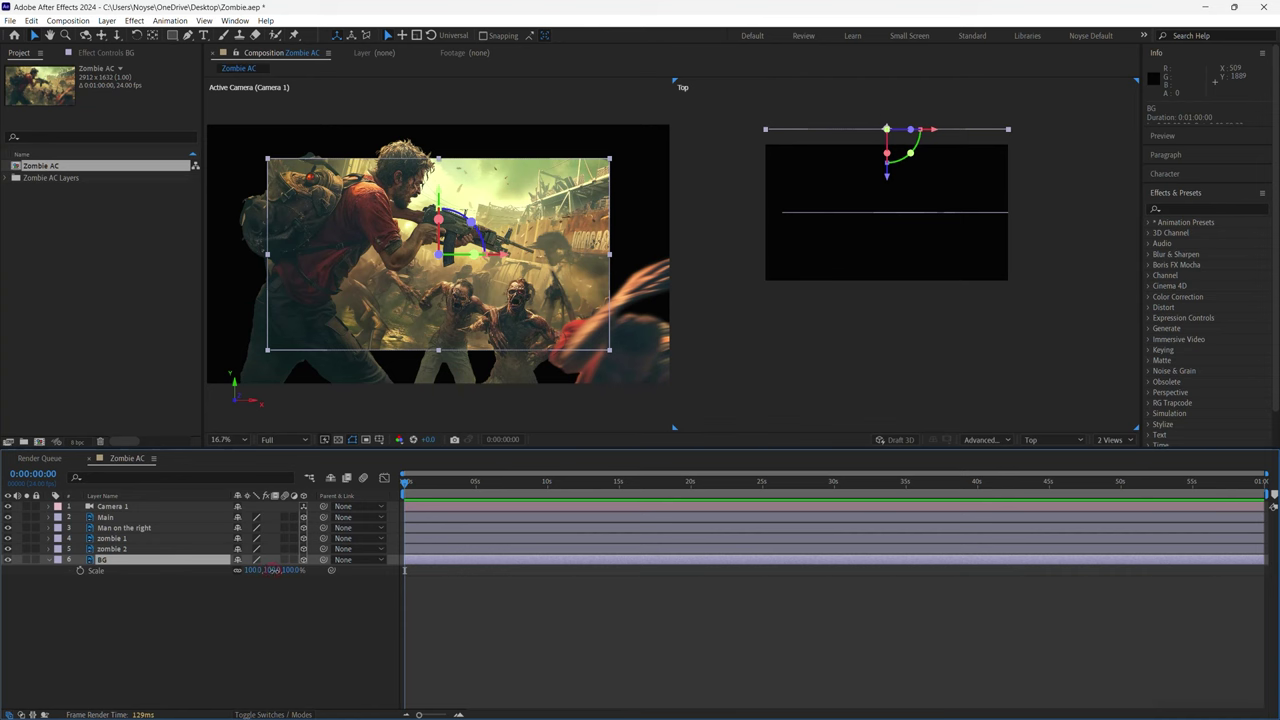
{"action": "left_click_drag", "start_coordinate": [283, 570], "coordinate": [293, 570]}
{"action": "left_click", "coordinate": [272, 570]}
{"action": "type", "text": "135"}
{"action": "key", "text": "Return"}
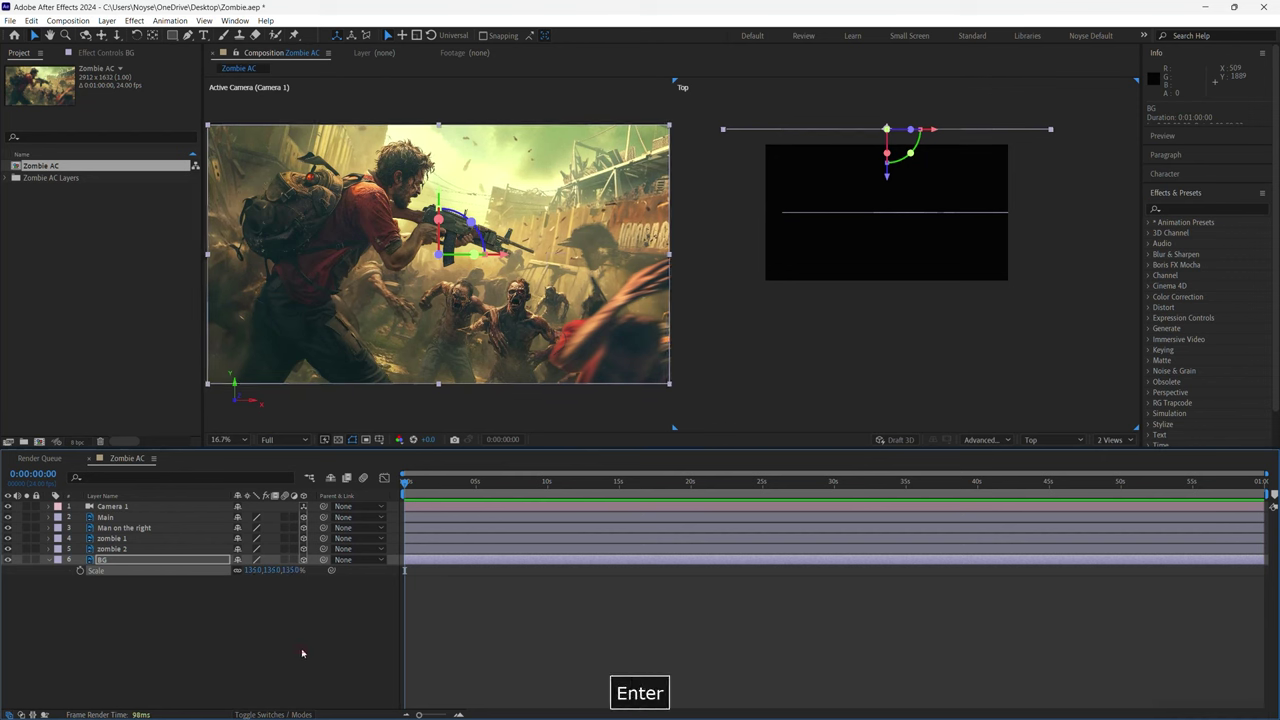
{"action": "left_click", "coordinate": [300, 650]}
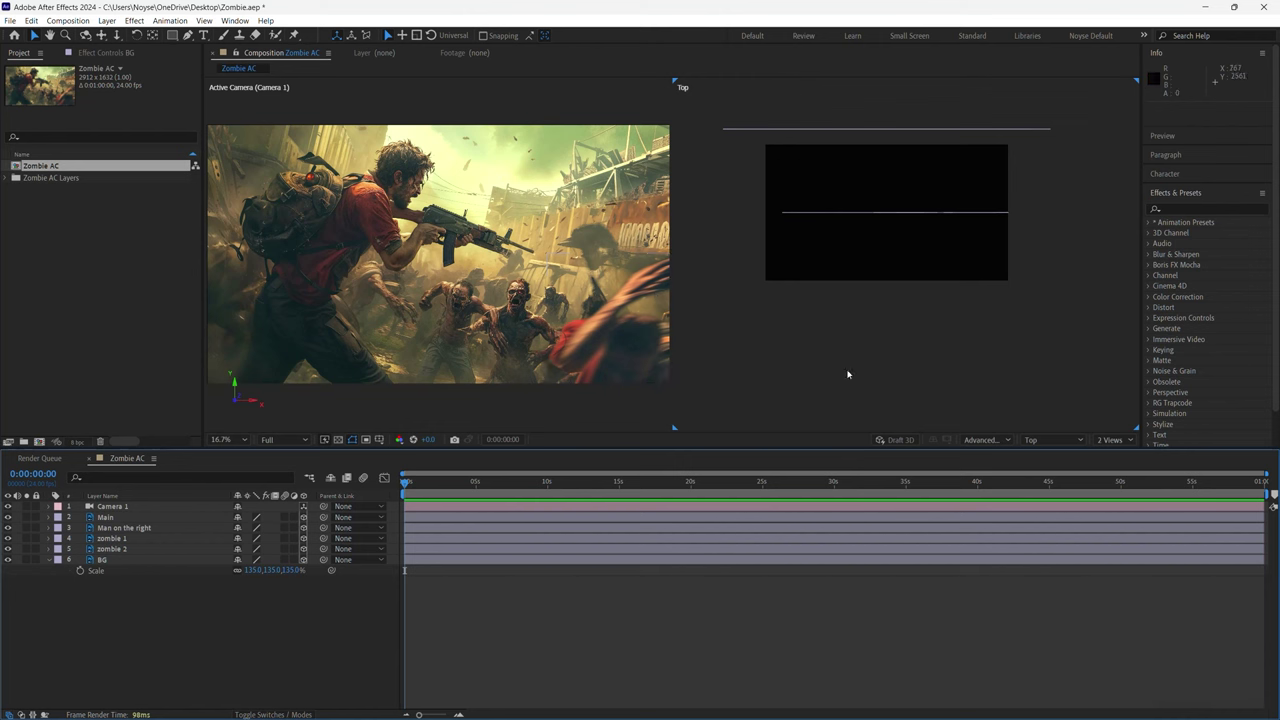
Set the Z position to 500 for the zombie 2 layer and 450 for the zombie 1 layer.
{"action": "left_click", "coordinate": [151, 550]}
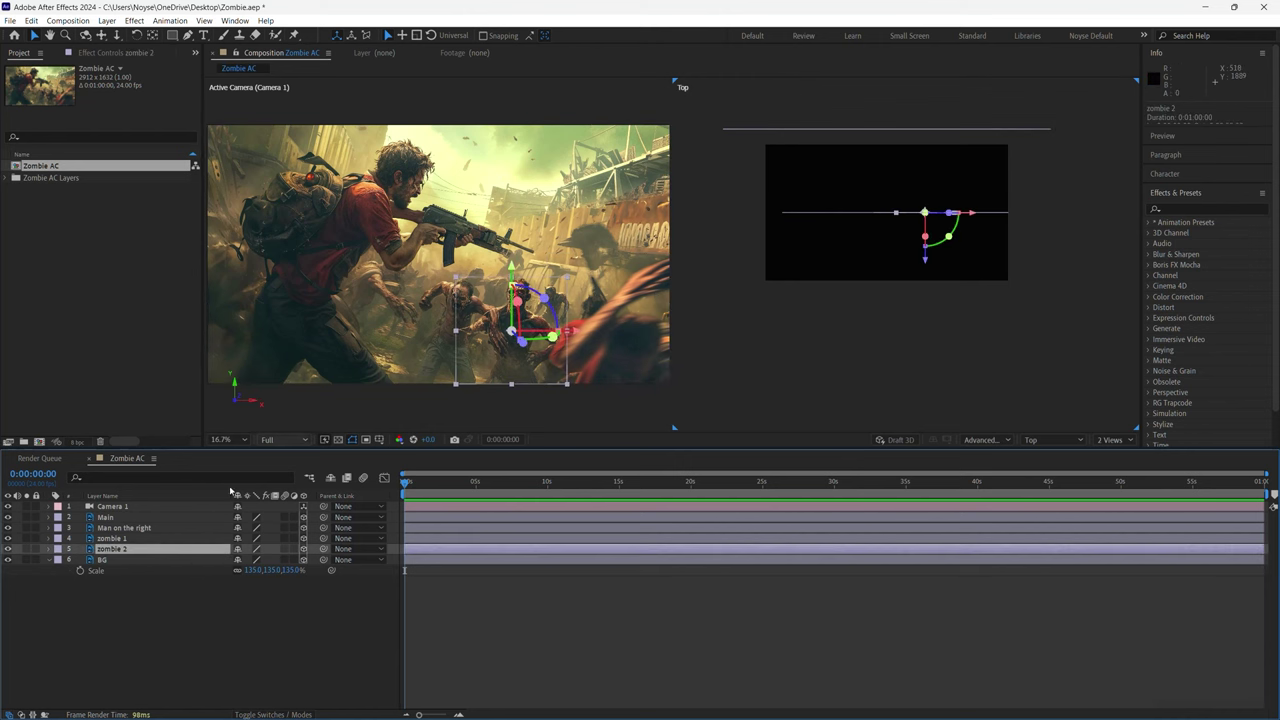
{"action": "left_click", "coordinate": [171, 538], "text": "shift"}
{"action": "key", "text": "p"}
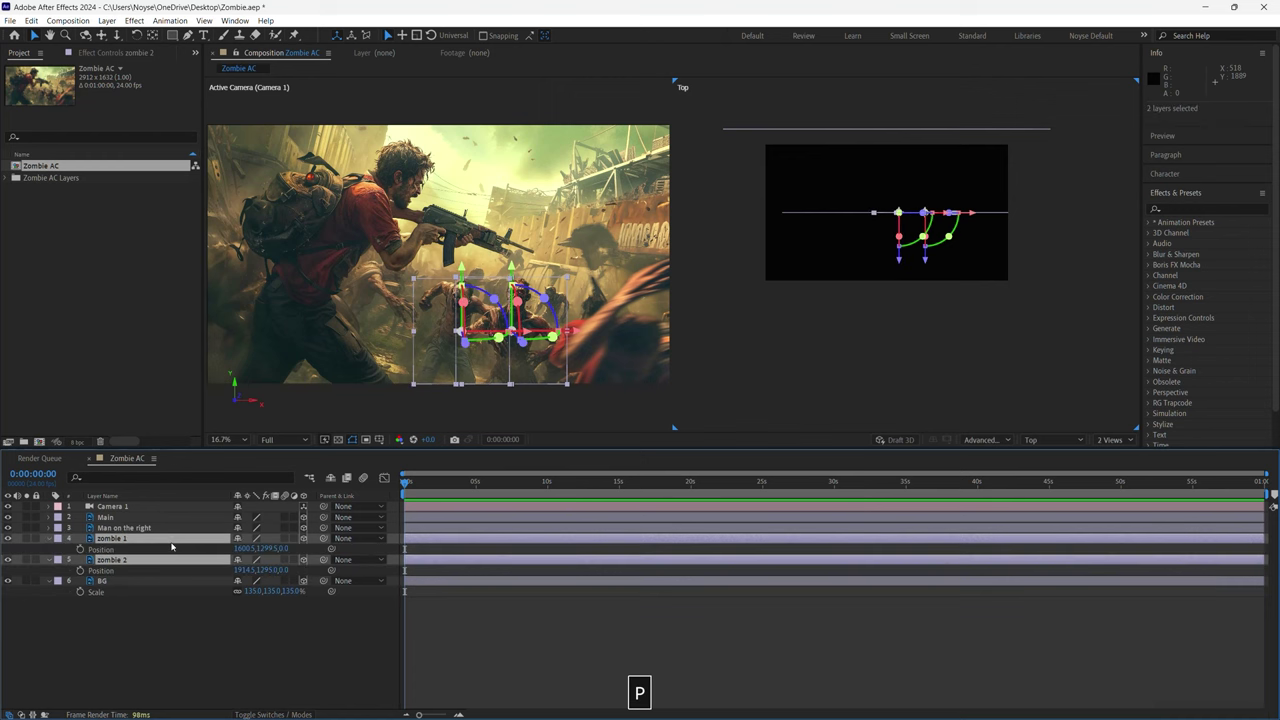
{"action": "left_click", "coordinate": [263, 651]}
{"action": "left_click", "coordinate": [288, 570]}
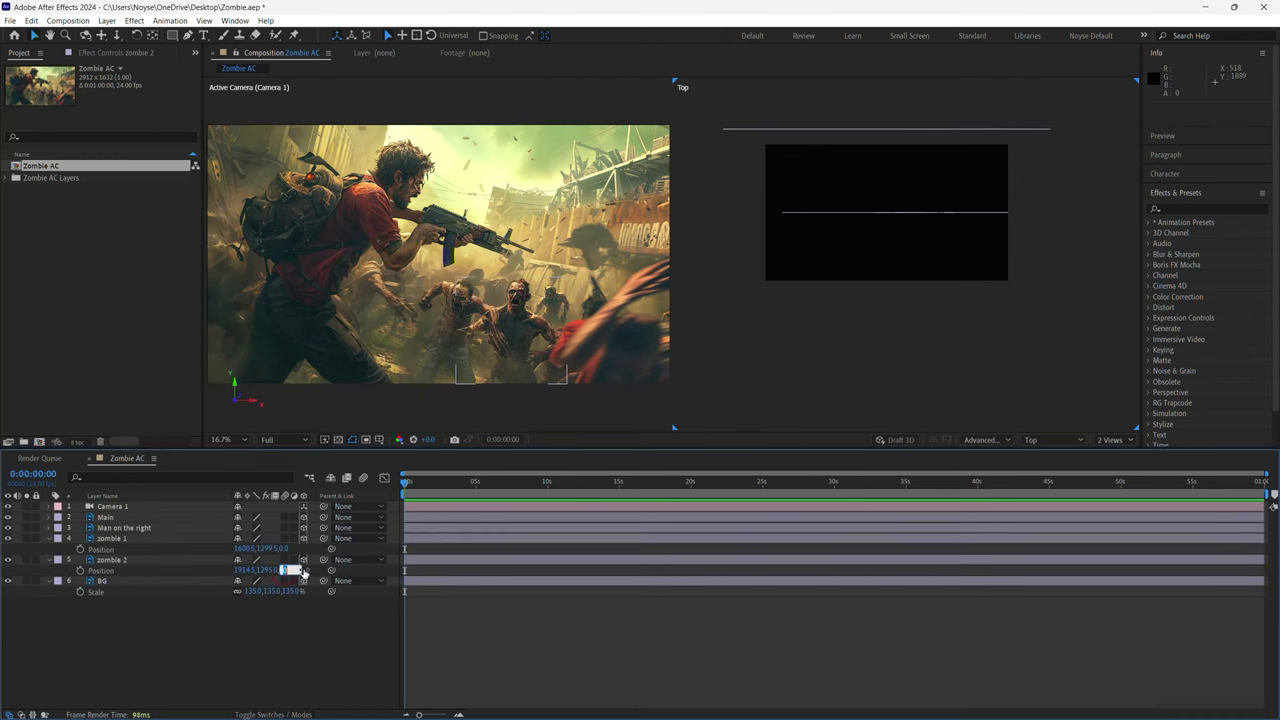
{"action": "type", "text": "500.0"}
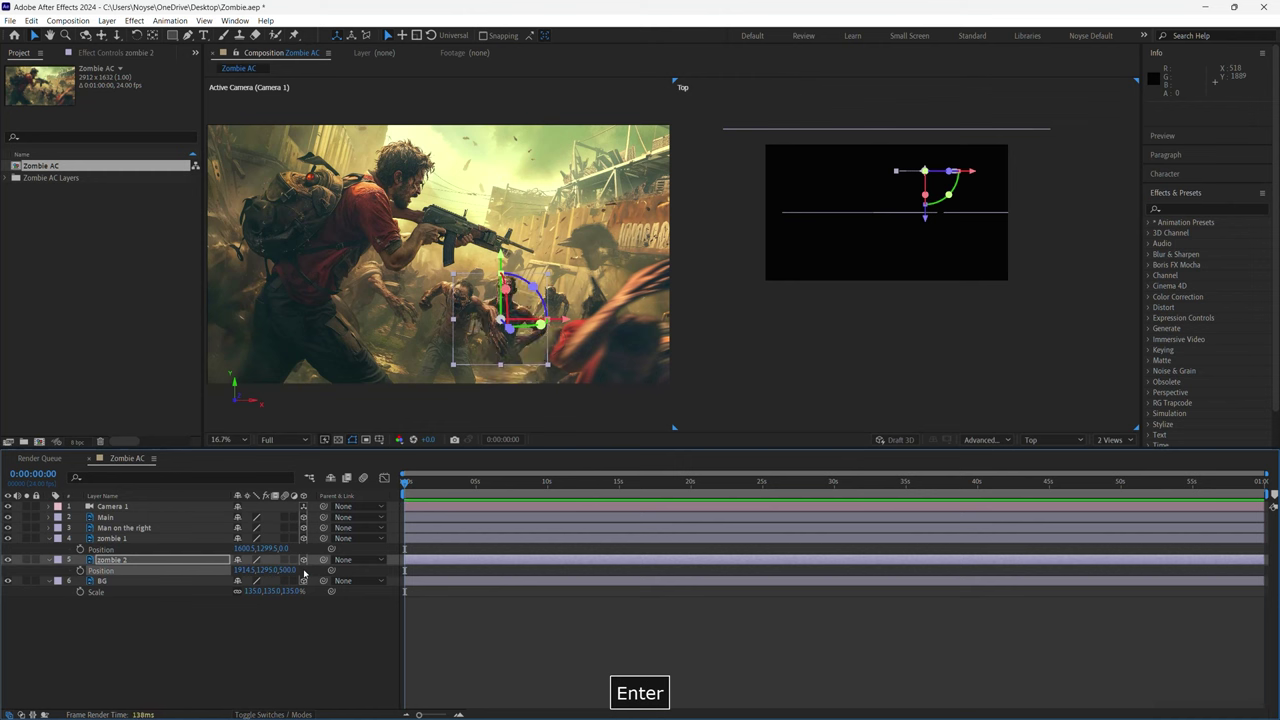
{"action": "type", "text": "50"}
{"action": "key", "text": "Return"}
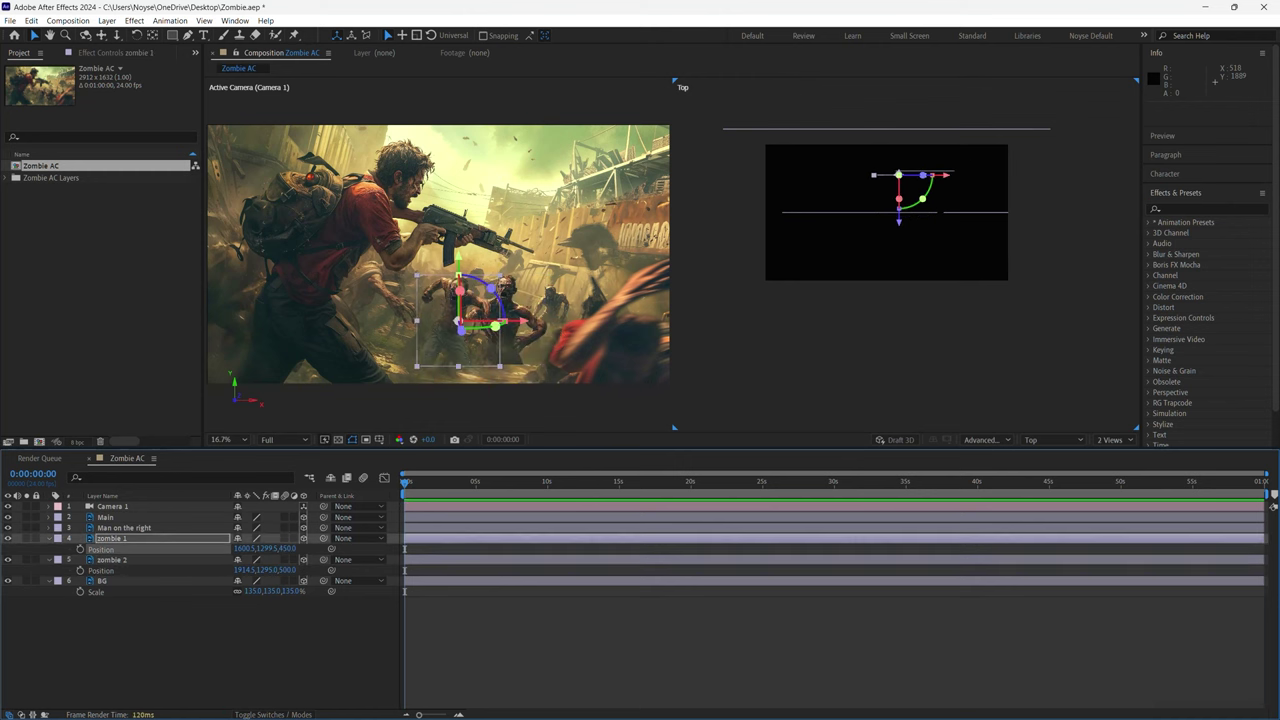
Return the composition to a single active camera view fitted to the viewer.
{"action": "left_click", "coordinate": [812, 368]}
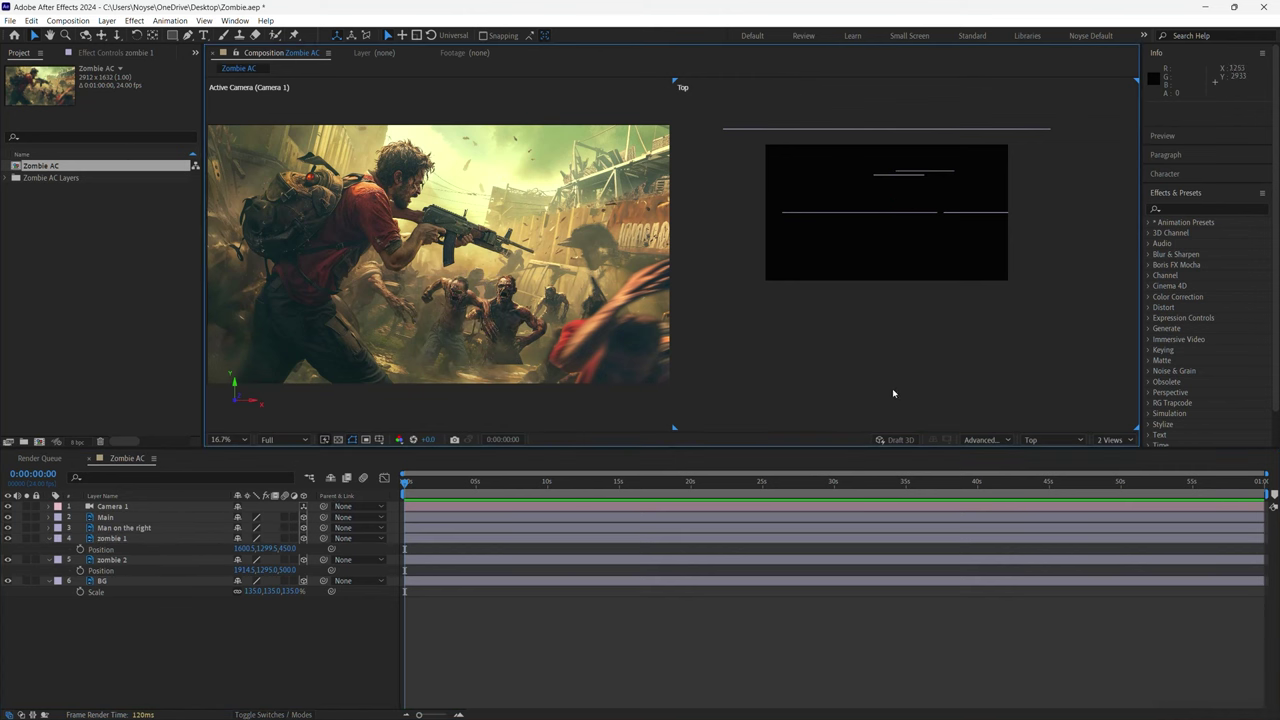
{"action": "left_click", "coordinate": [1129, 437]}
{"action": "left_click", "coordinate": [1130, 450]}
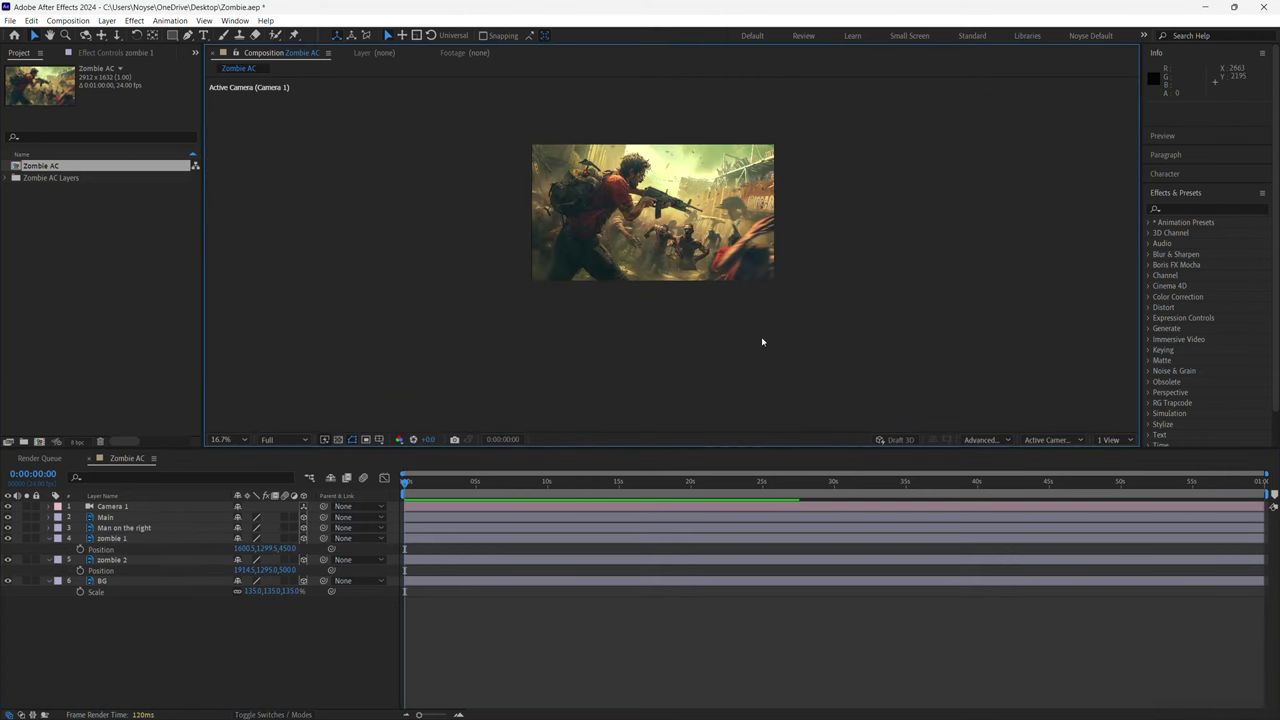
{"action": "left_click", "coordinate": [240, 439]}
{"action": "left_click", "coordinate": [230, 485]}
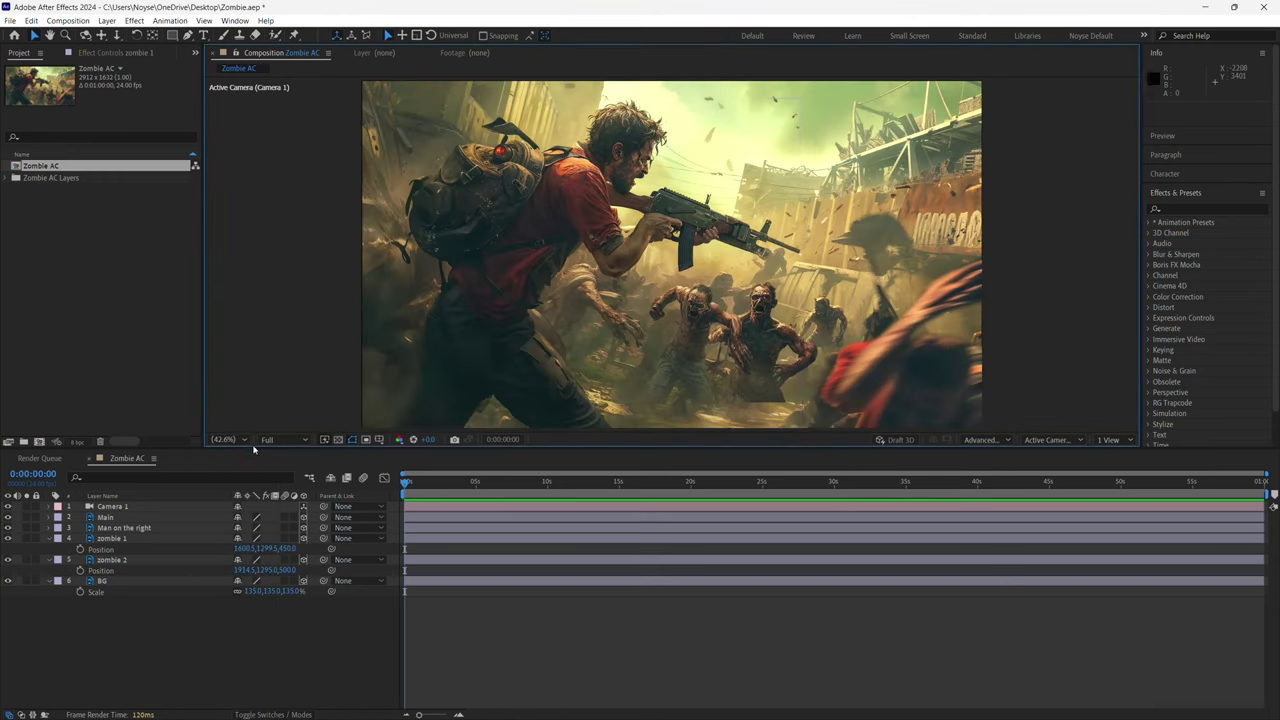
Scale the zombie 2 layer to 147% and the zombie 1 layer to 140%.
{"action": "left_click", "coordinate": [160, 560]}
{"action": "key", "text": "s"}
{"action": "mouse_move", "coordinate": [285, 570]}
{"action": "left_mouse_down"}
{"action": "mouse_move", "coordinate": [315, 569]}
{"action": "mouse_move", "coordinate": [277, 551]}
{"action": "mouse_move", "coordinate": [294, 547]}
{"action": "mouse_move", "coordinate": [277, 569]}
{"action": "left_mouse_up"}
{"action": "left_click", "coordinate": [206, 539]}
{"action": "key", "text": "s"}
{"action": "left_click", "coordinate": [259, 633]}
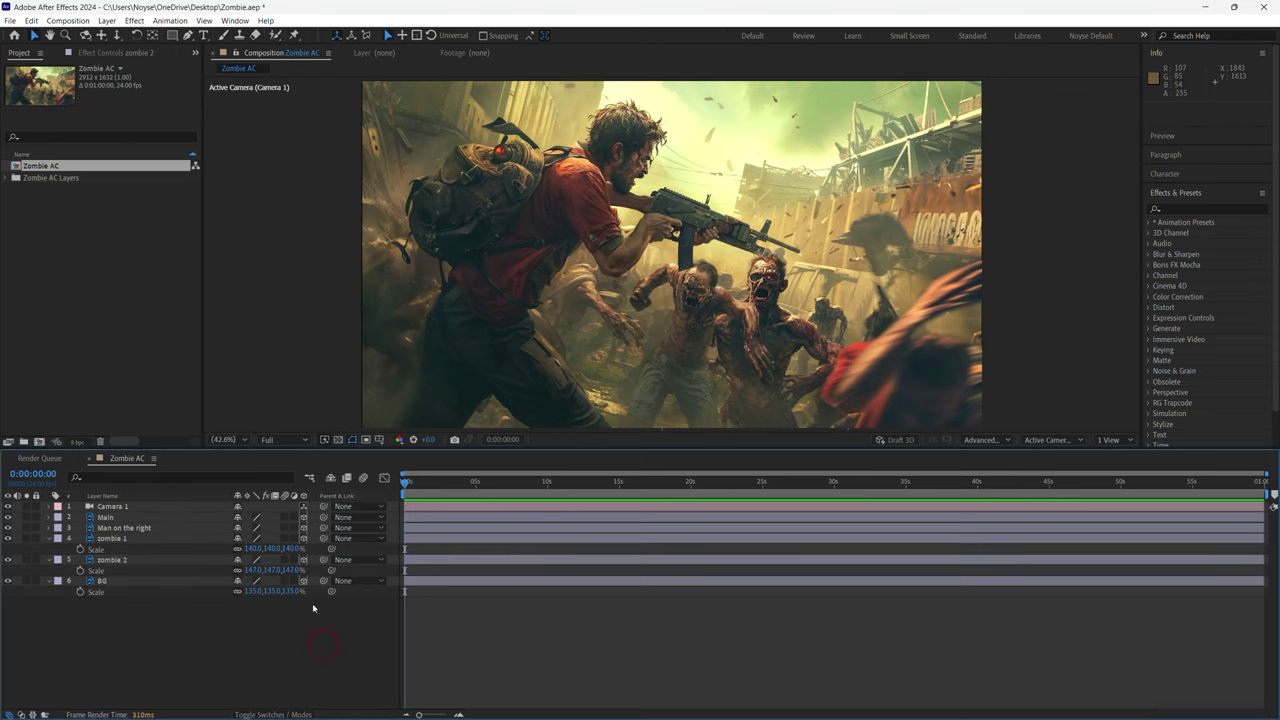
Move the Man on the right layer above Main in the layer stack and reveal the Position of both layers.
{"action": "left_click", "coordinate": [163, 528]}
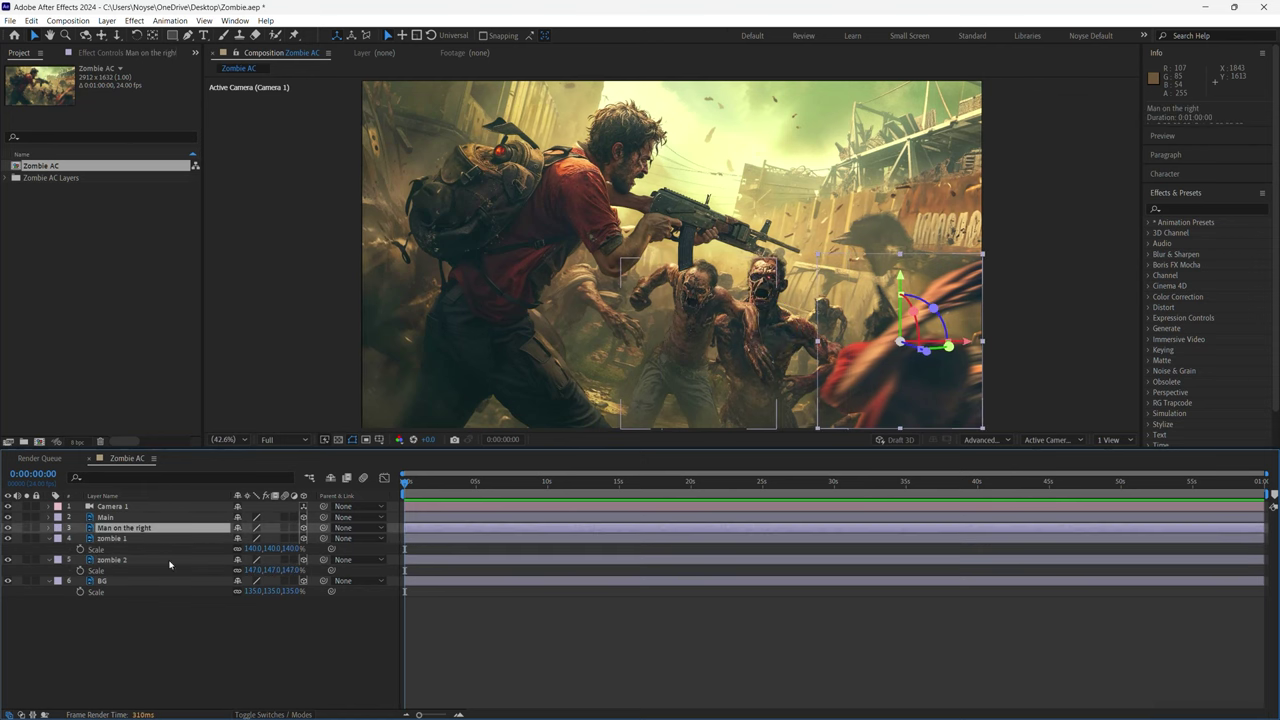
{"action": "left_click", "coordinate": [142, 517]}
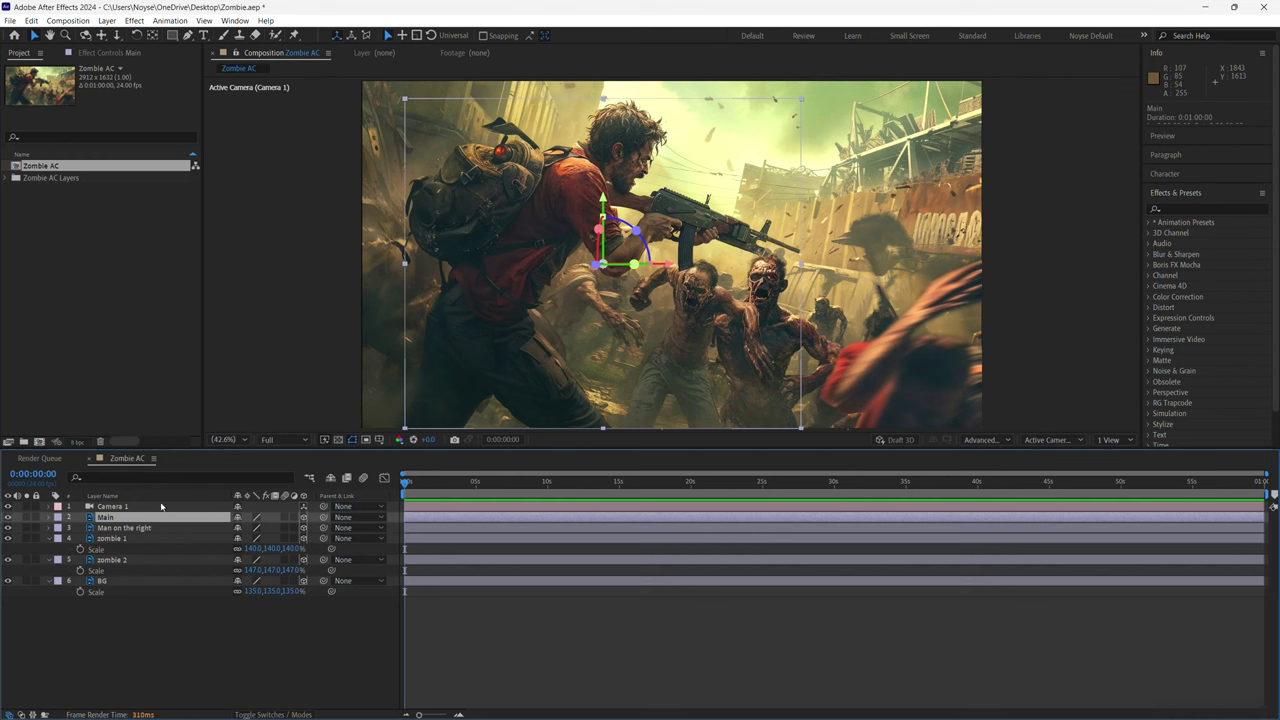
{"action": "left_click", "coordinate": [153, 519]}
{"action": "key", "text": "p"}
{"action": "left_click", "coordinate": [211, 643]}
{"action": "left_click", "coordinate": [157, 516]}
{"action": "key", "text": "p"}
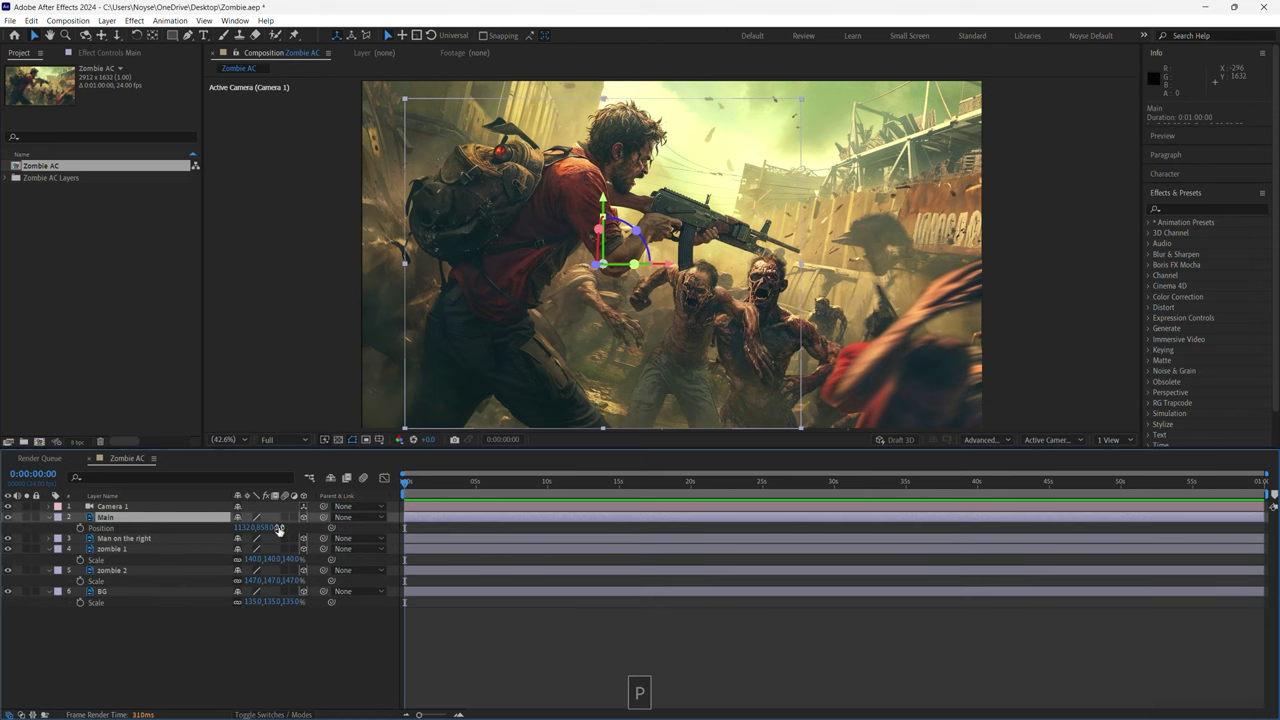
{"action": "left_click_drag", "start_coordinate": [155, 539], "coordinate": [153, 517]}
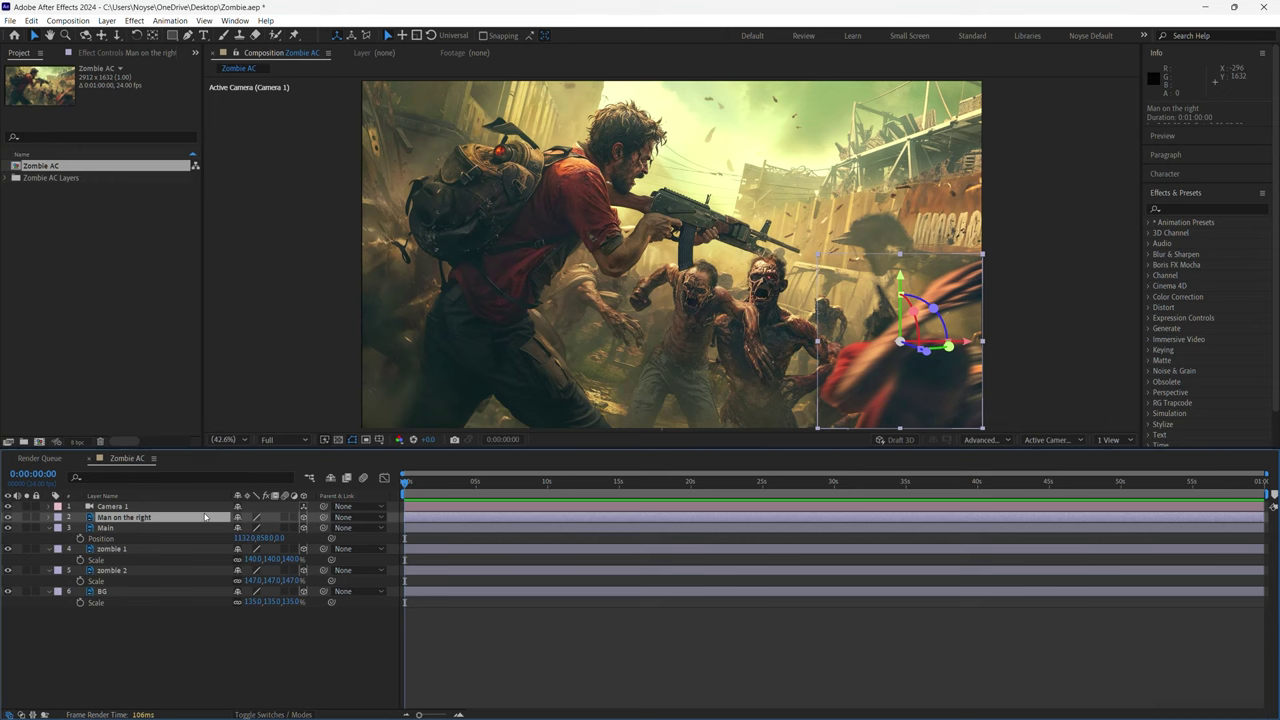
{"action": "key", "text": "p"}
{"action": "left_click", "coordinate": [221, 629]}
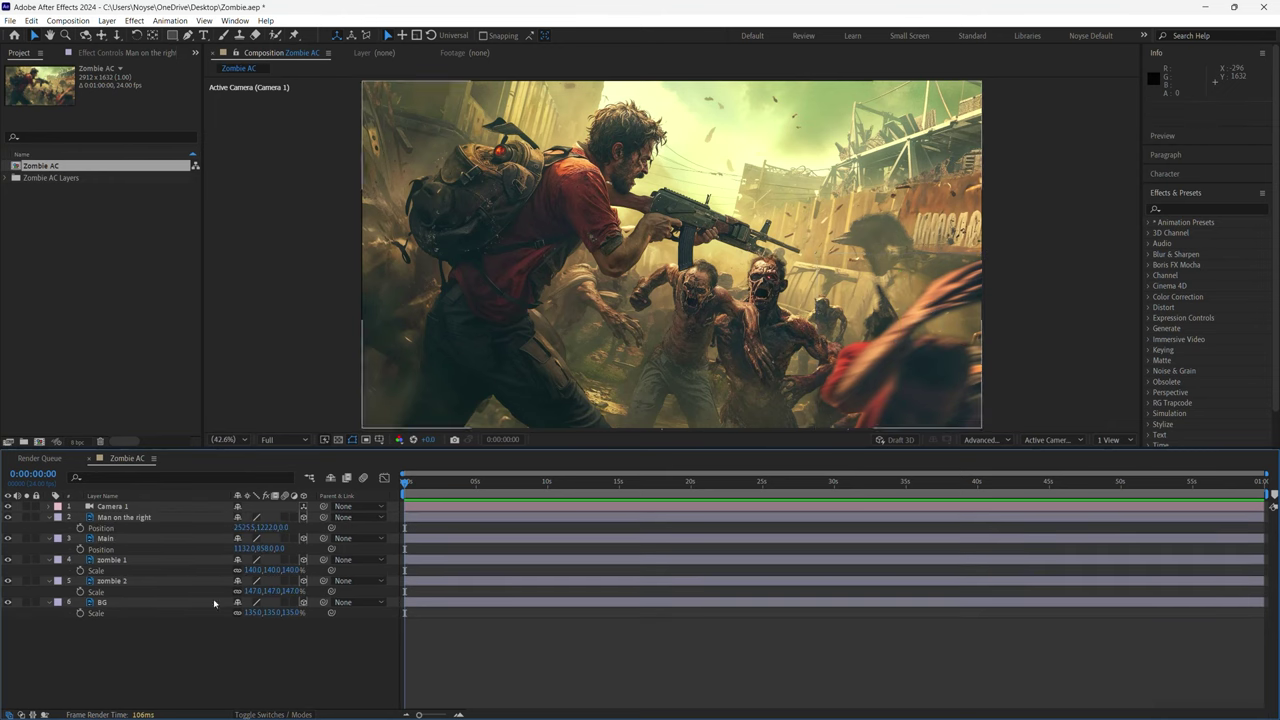
Set the Main layer's Z position to 100 and scale it to 105%.
{"action": "left_click", "coordinate": [158, 539]}
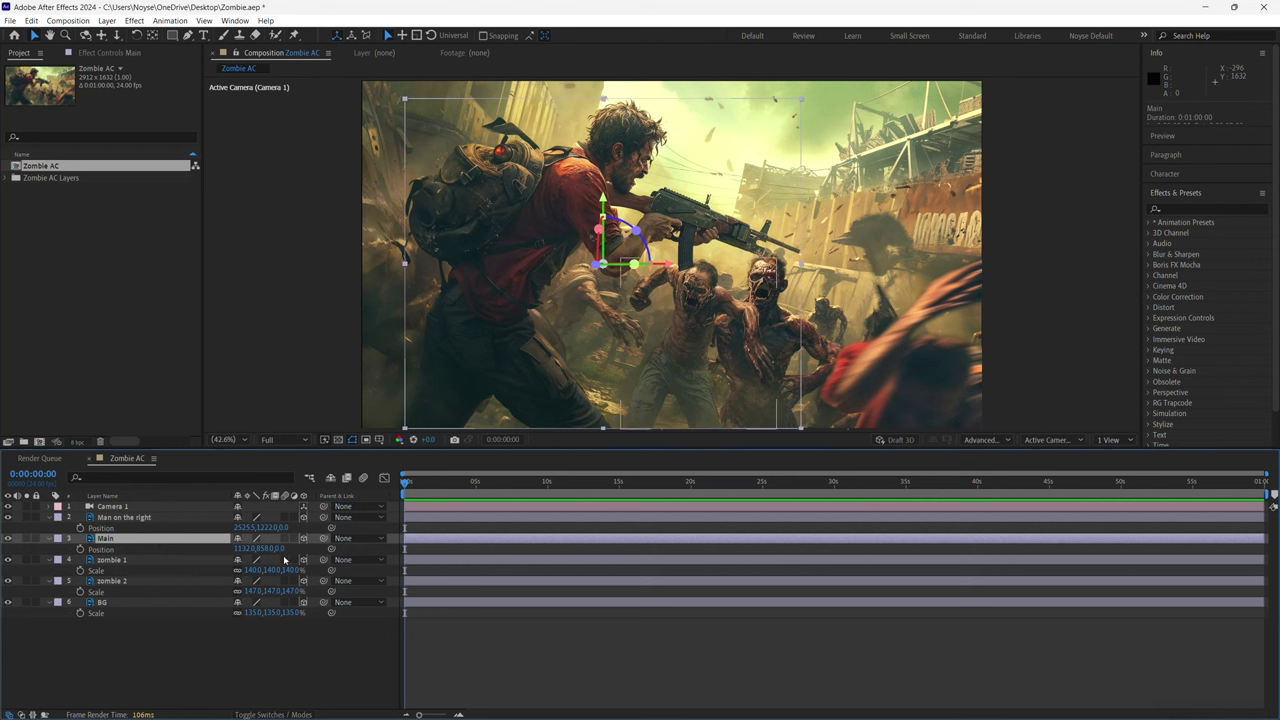
{"action": "type", "text": "00"}
{"action": "key", "text": "Return"}
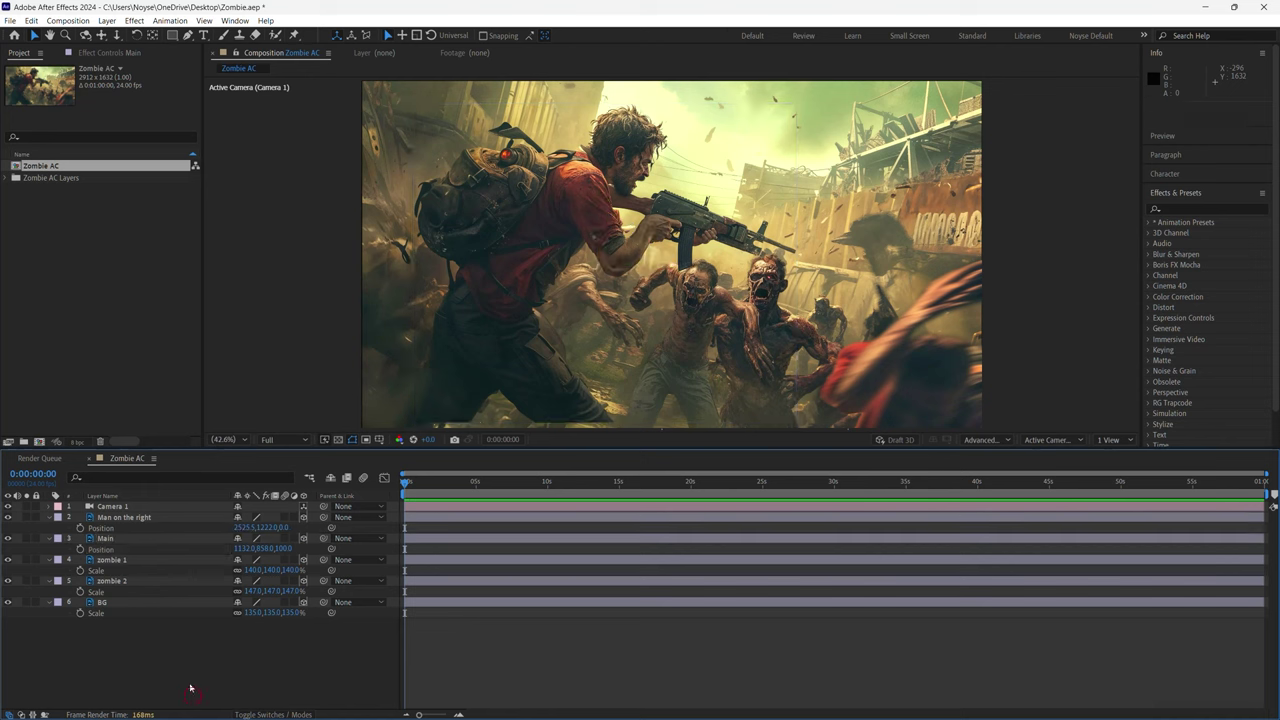
{"action": "key", "text": "s"}
{"action": "left_click_drag", "start_coordinate": [265, 556], "coordinate": [273, 549]}
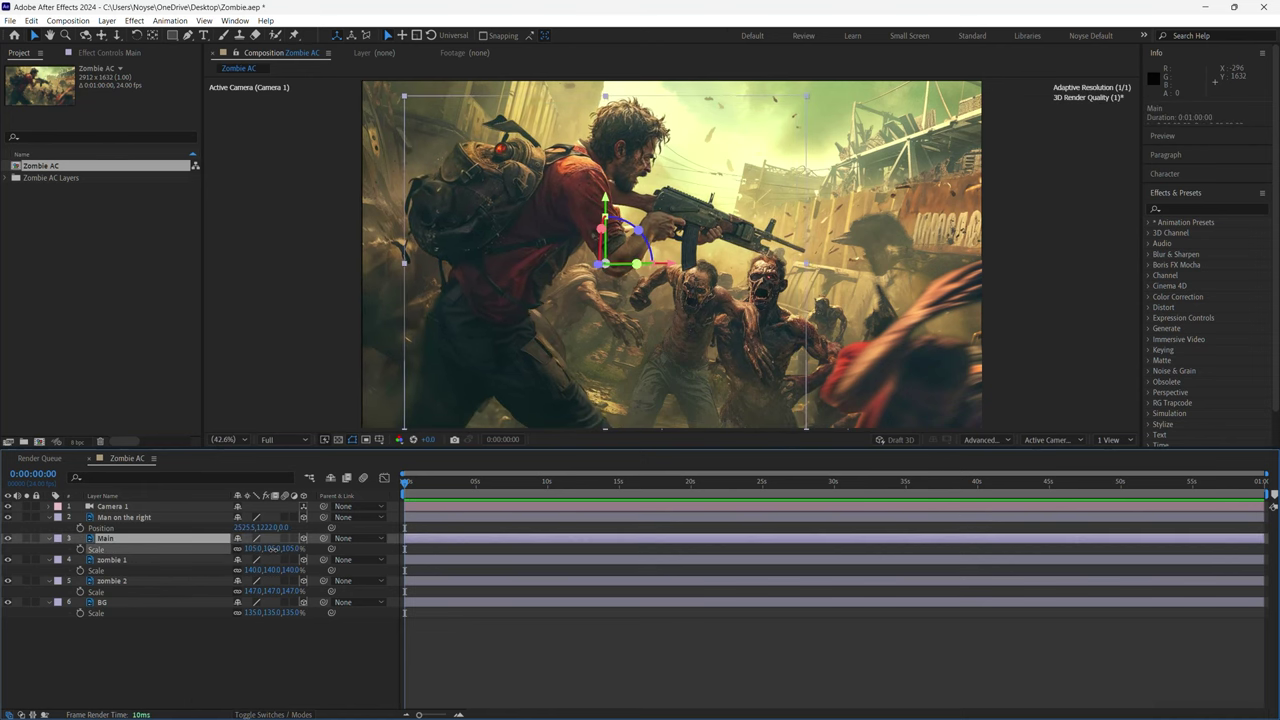
{"action": "left_click", "coordinate": [268, 648]}
Shift the zombies sideways, zombie 1 to X 1693.5 and zombie 2 to X 2021.5, and save the project.
{"action": "left_click", "coordinate": [173, 561]}
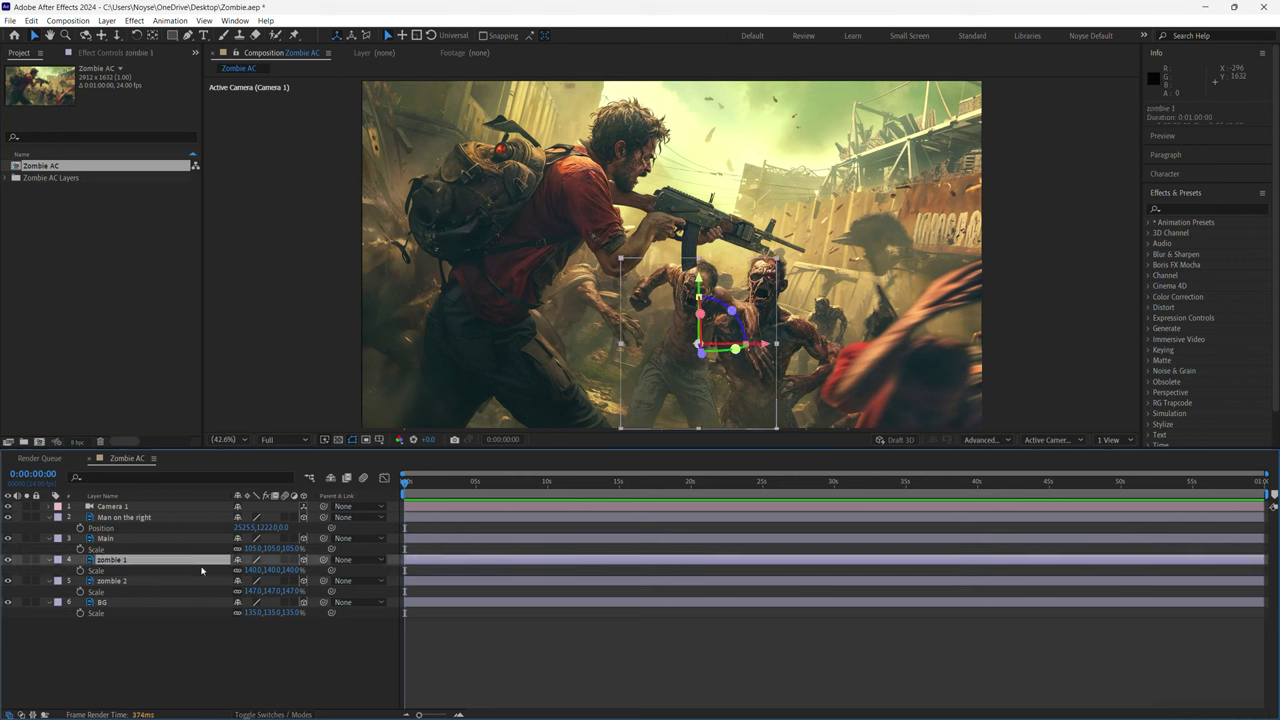
{"action": "left_click", "coordinate": [200, 581], "text": "shift"}
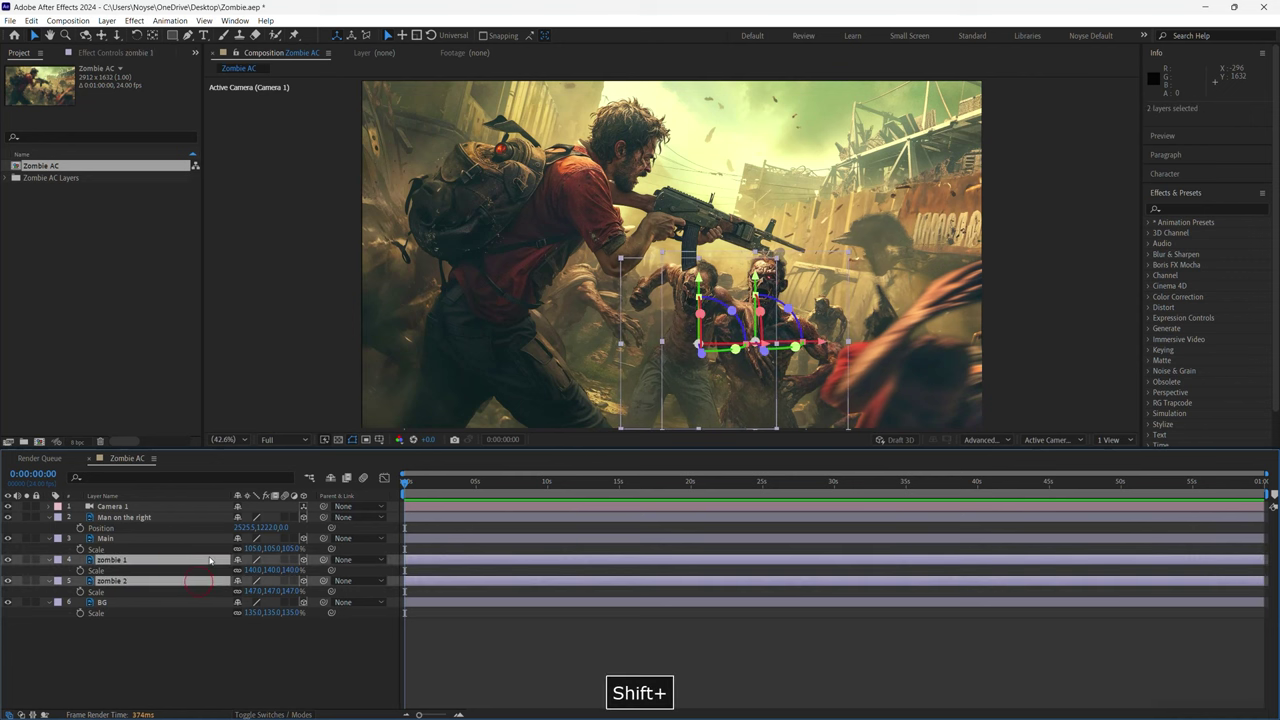
{"action": "key", "text": "p"}
{"action": "left_click", "coordinate": [275, 655]}
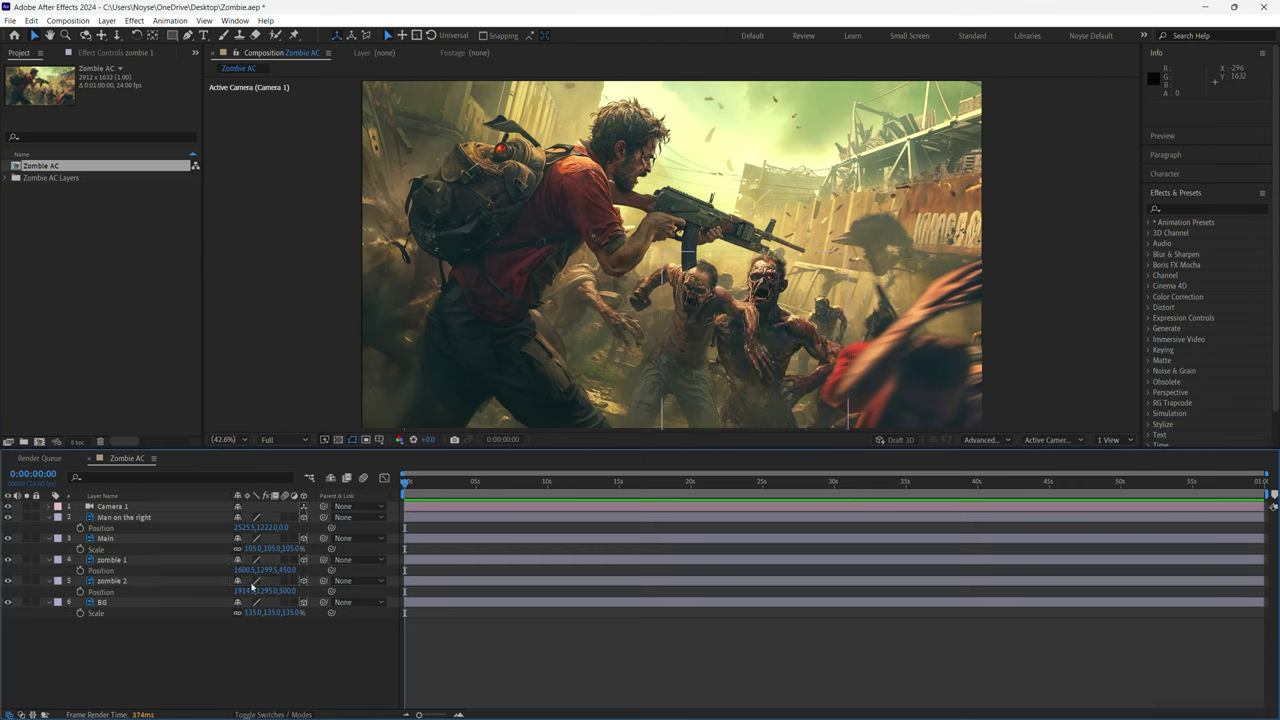
{"action": "left_click_drag", "start_coordinate": [246, 570], "coordinate": [316, 591]}
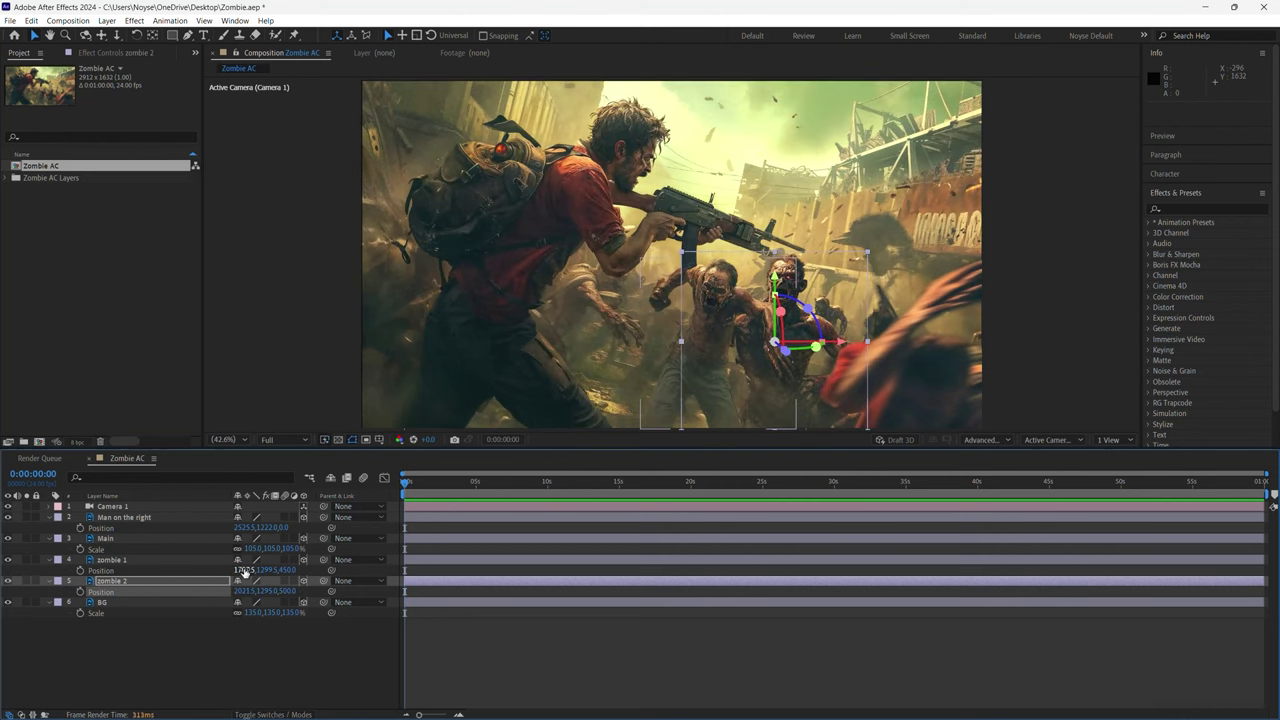
{"action": "left_click_drag", "start_coordinate": [244, 572], "coordinate": [235, 572]}
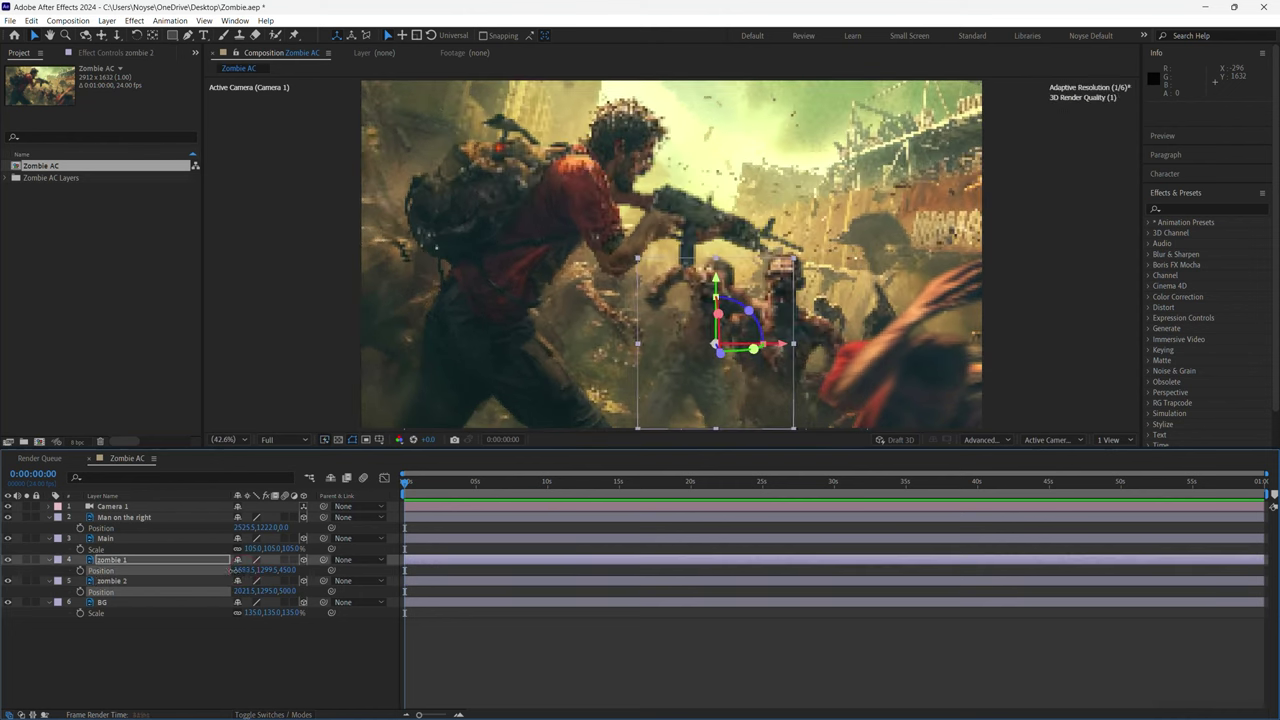
{"action": "left_click", "coordinate": [254, 651]}
{"action": "key", "text": "ctrl+s"}
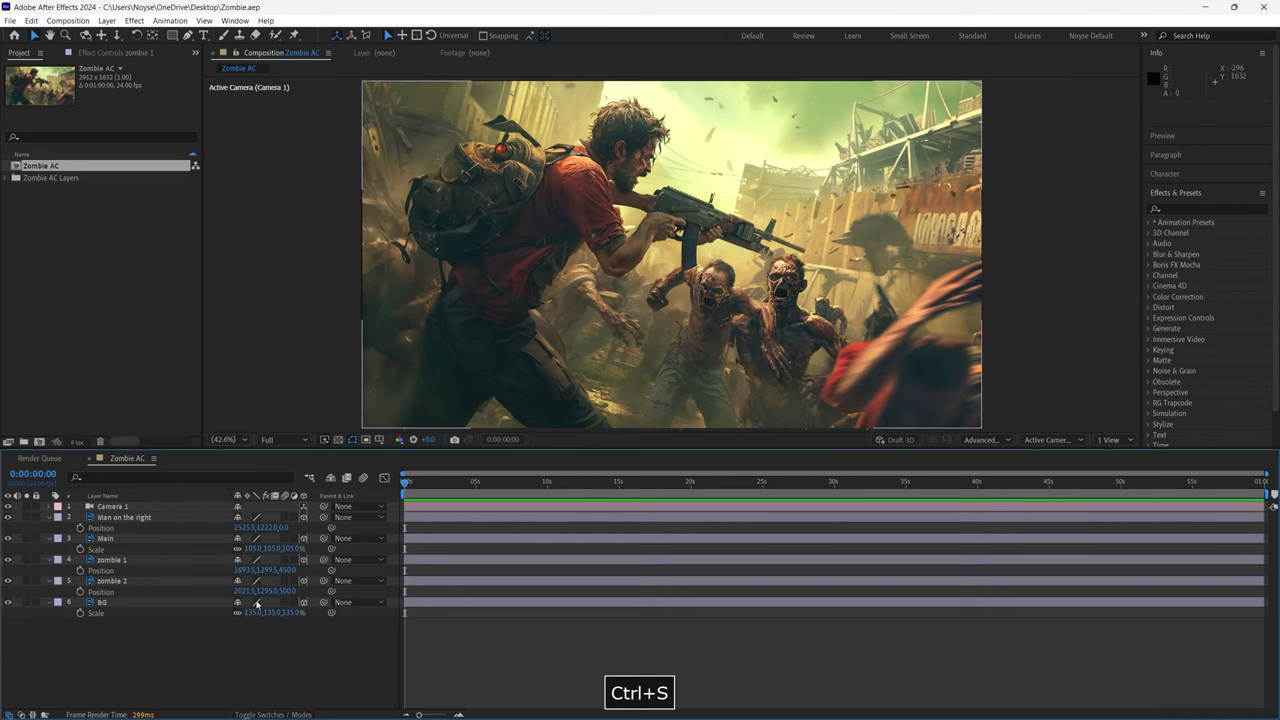
Split the composition viewer into two views and zoom out the Top view until all layers fit.
{"action": "key", "text": "F9"}
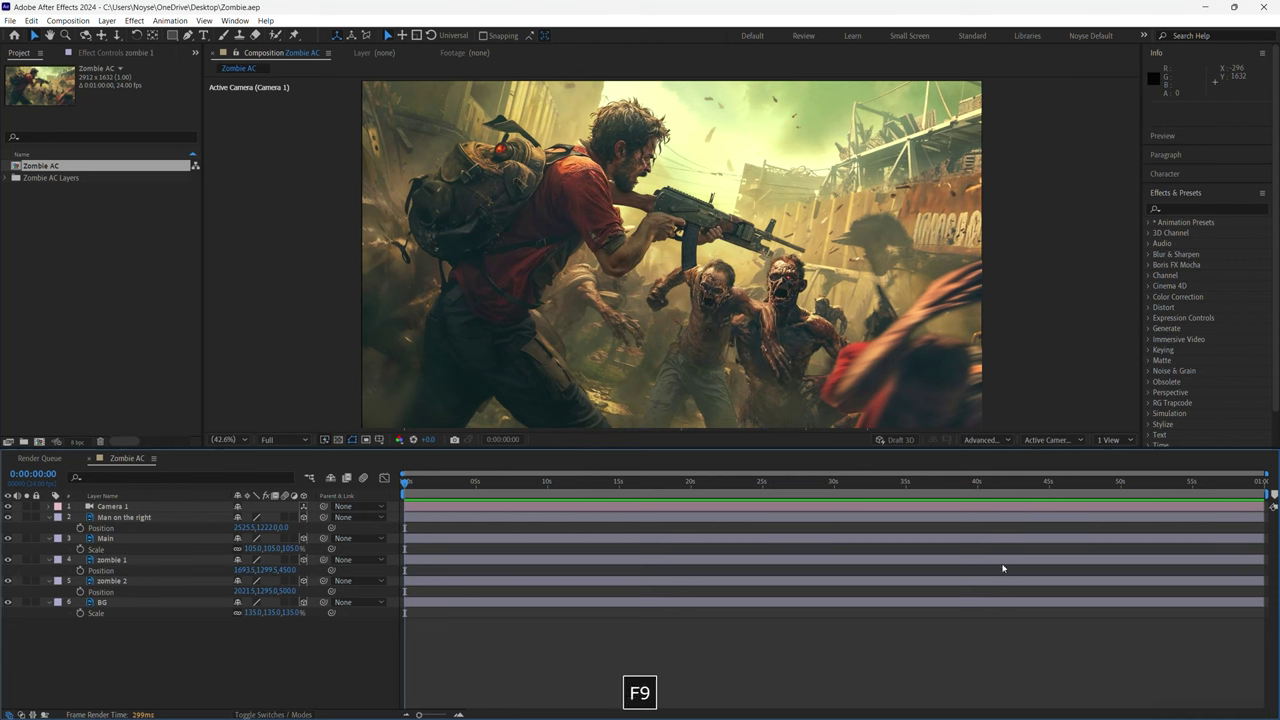
{"action": "left_click", "coordinate": [1112, 440]}
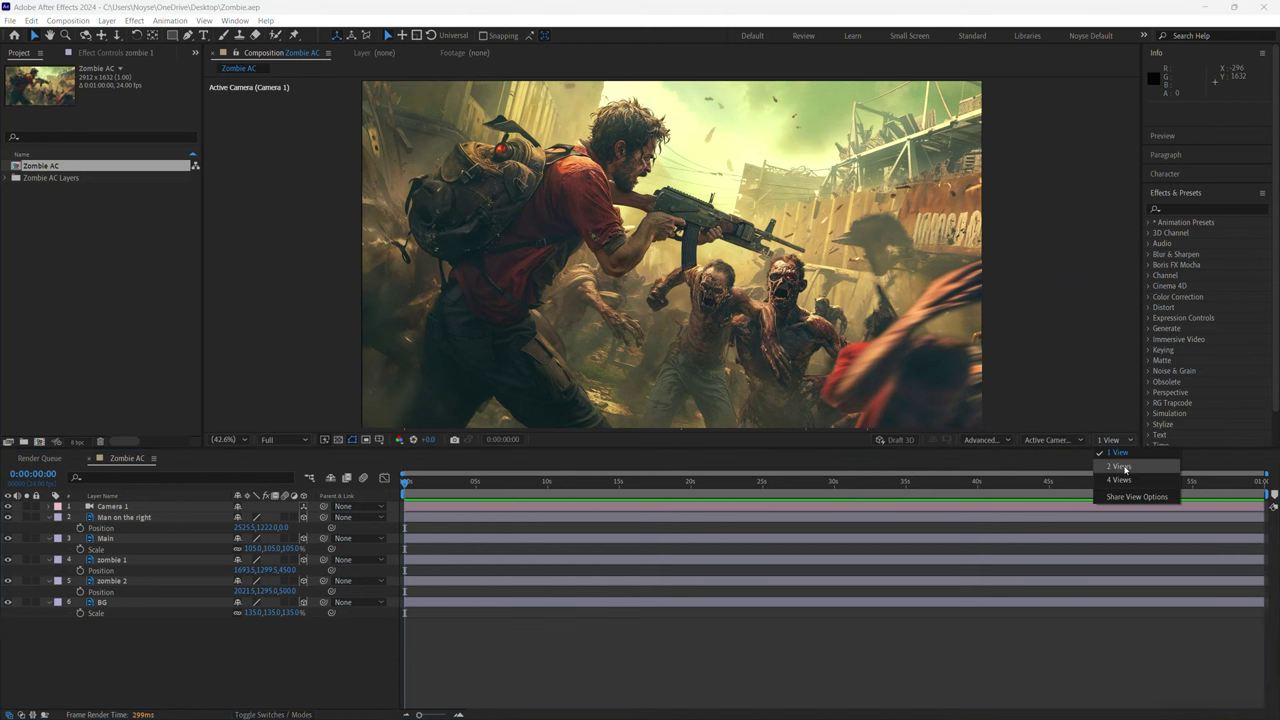
{"action": "left_click", "coordinate": [1122, 470]}
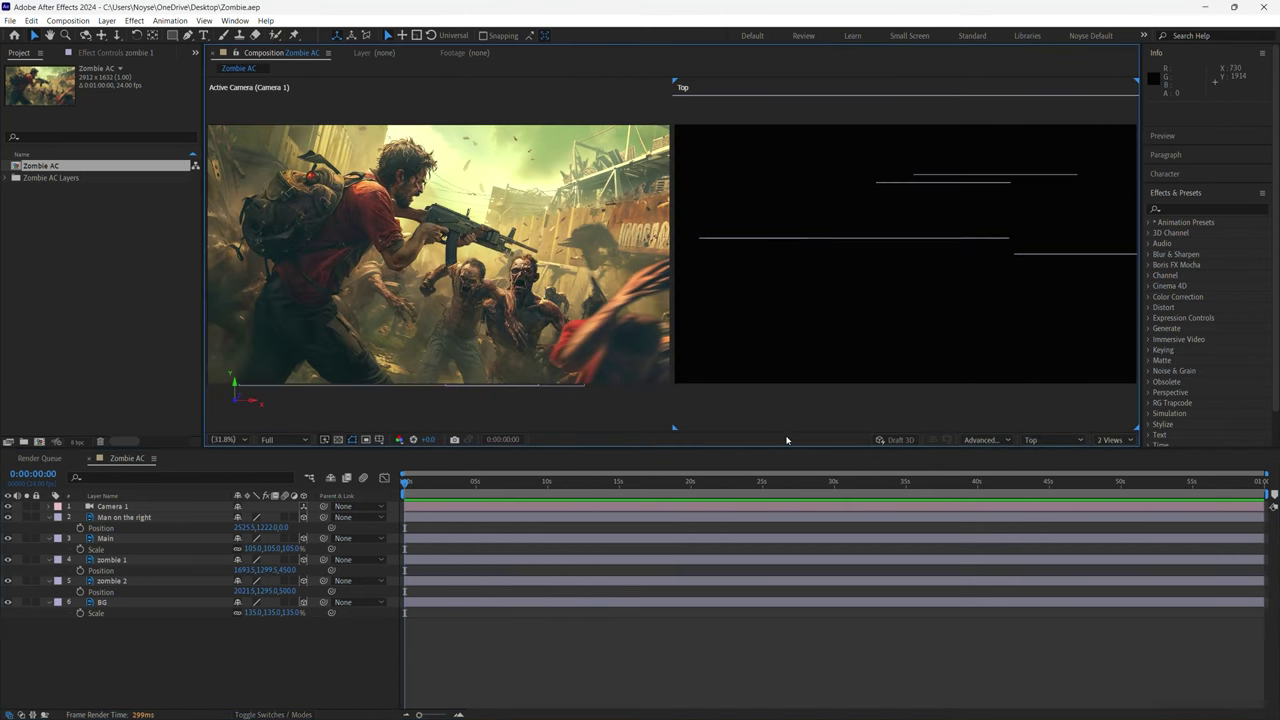
{"action": "key", "text": "ctrl+minus"}
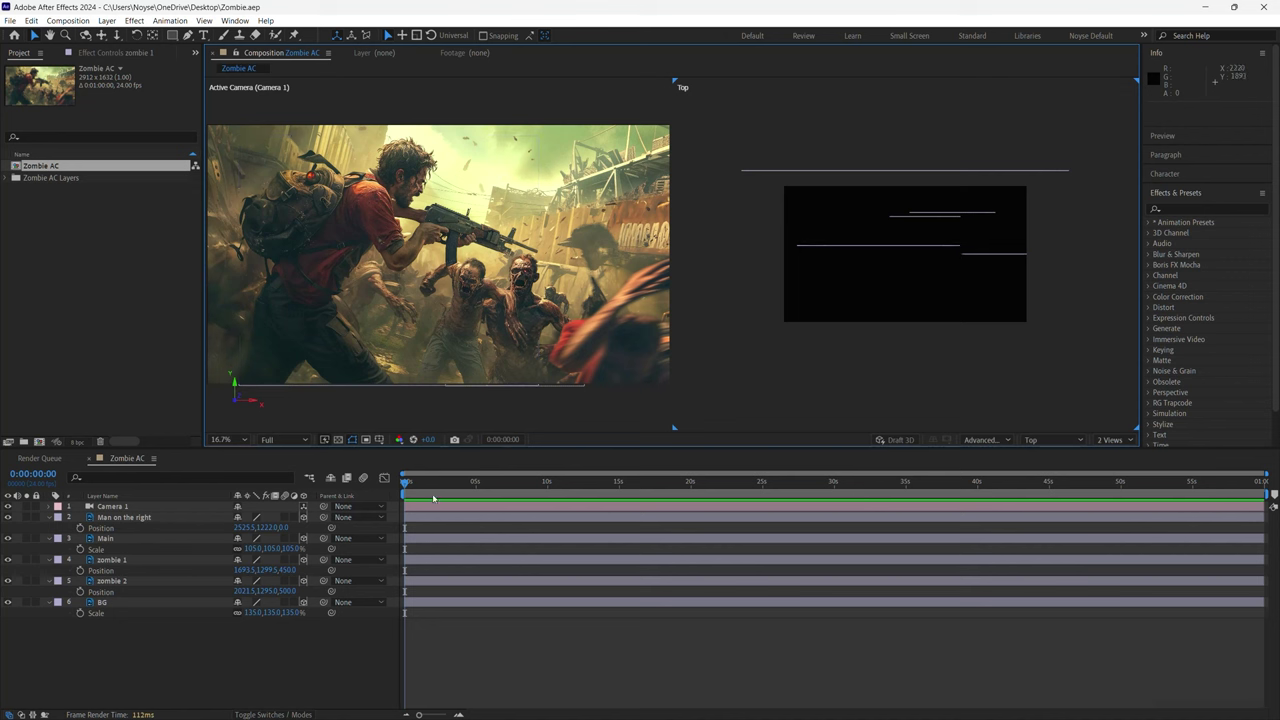
Set the Z position of the Man on the right layer to -290 and of the zombie 2 layer to 585.
{"action": "left_click", "coordinate": [175, 517]}
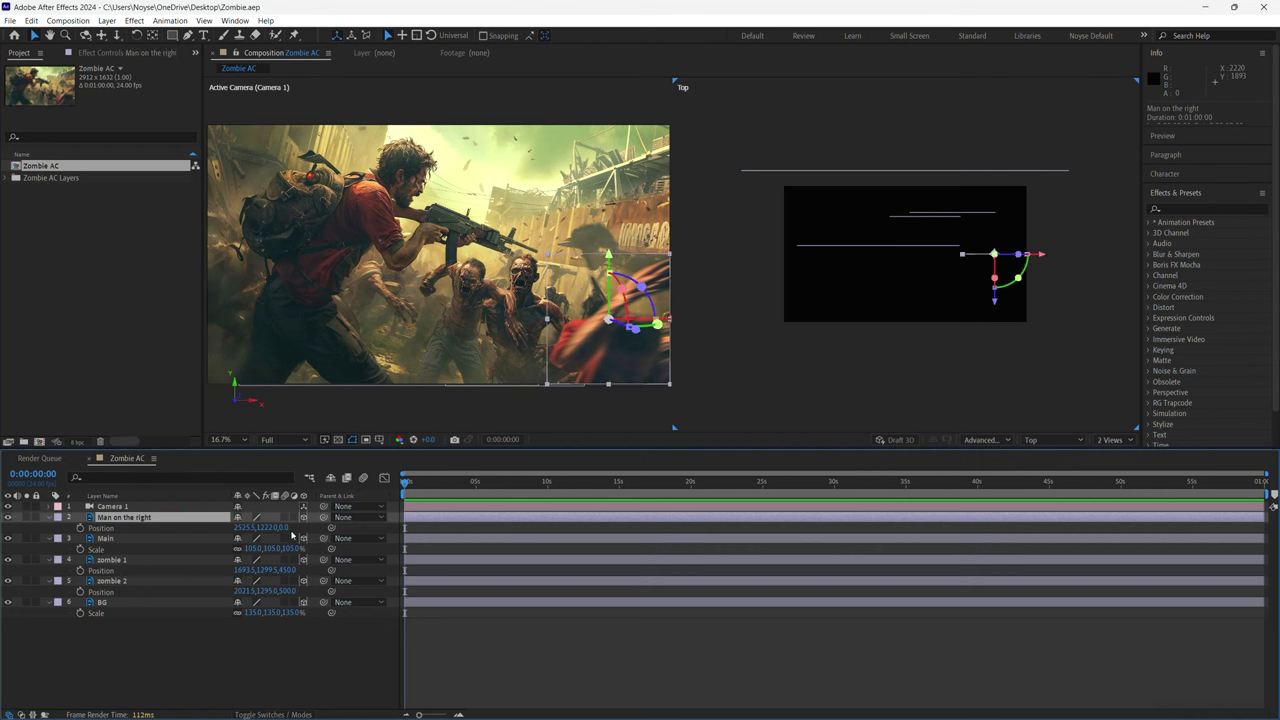
{"action": "left_click_drag", "start_coordinate": [283, 527], "coordinate": [230, 527]}
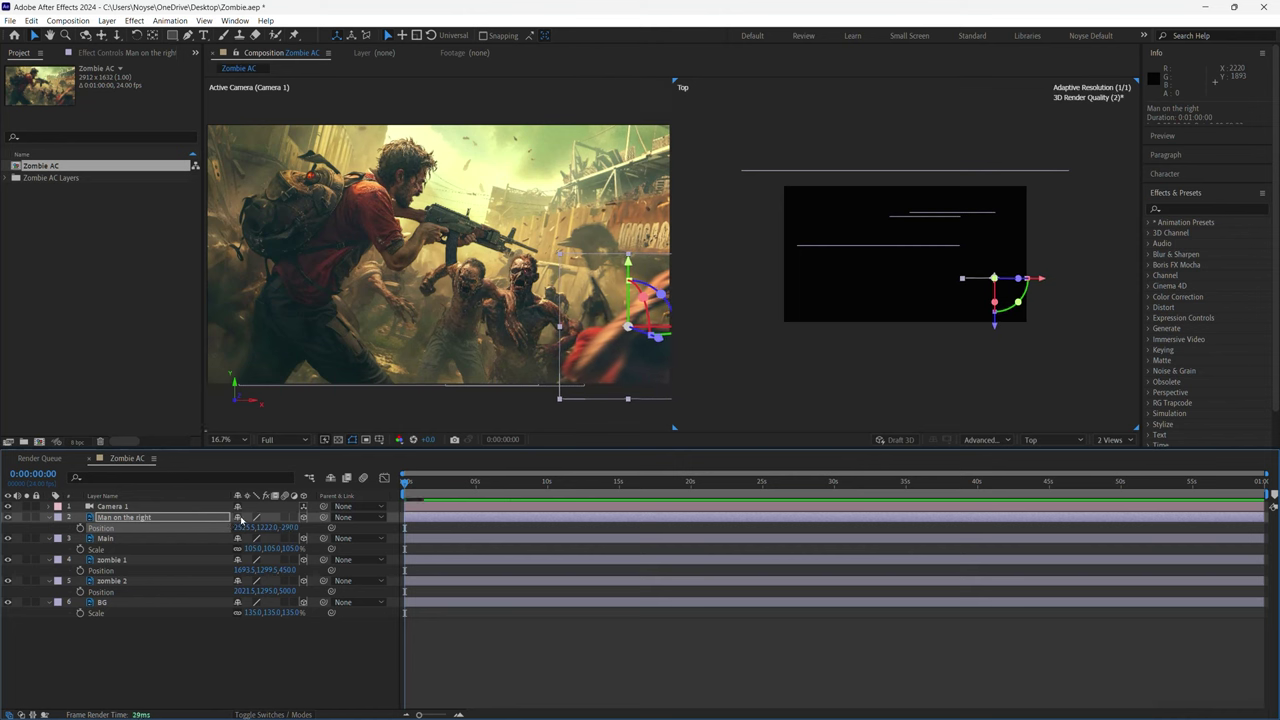
{"action": "left_click", "coordinate": [195, 561]}
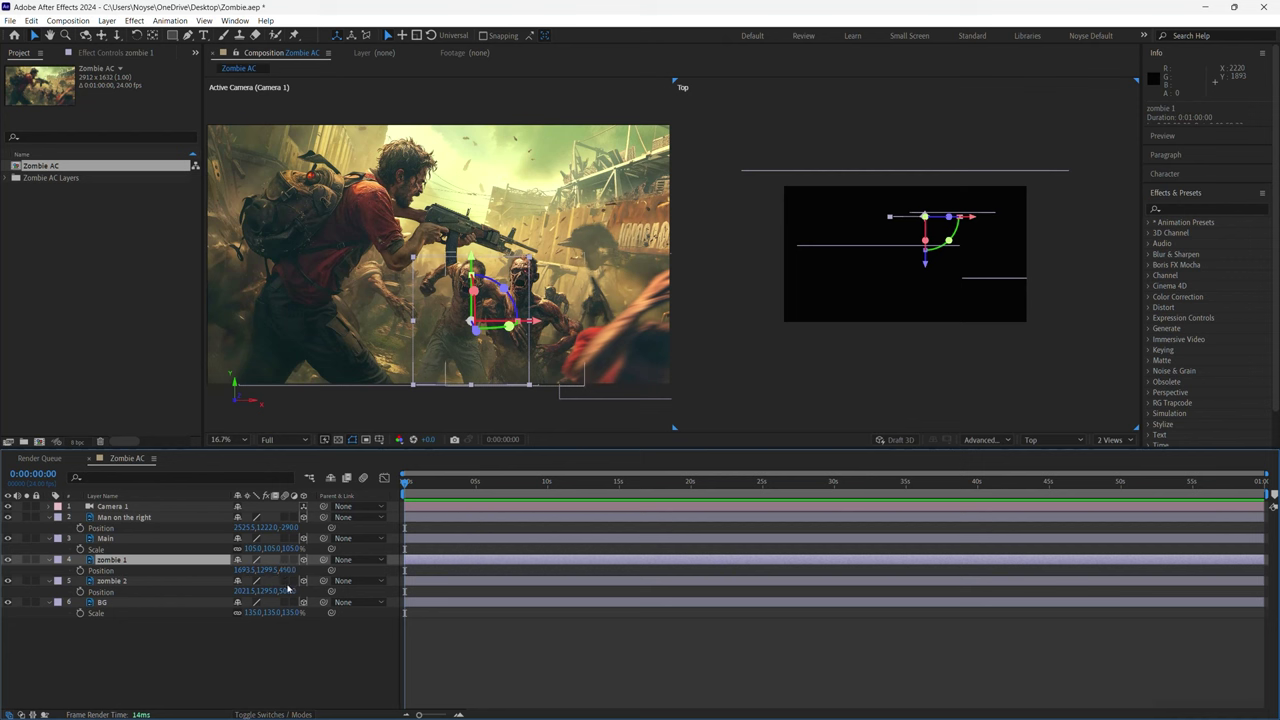
{"action": "left_click_drag", "start_coordinate": [288, 592], "coordinate": [328, 601]}
{"action": "left_click", "coordinate": [320, 651]}
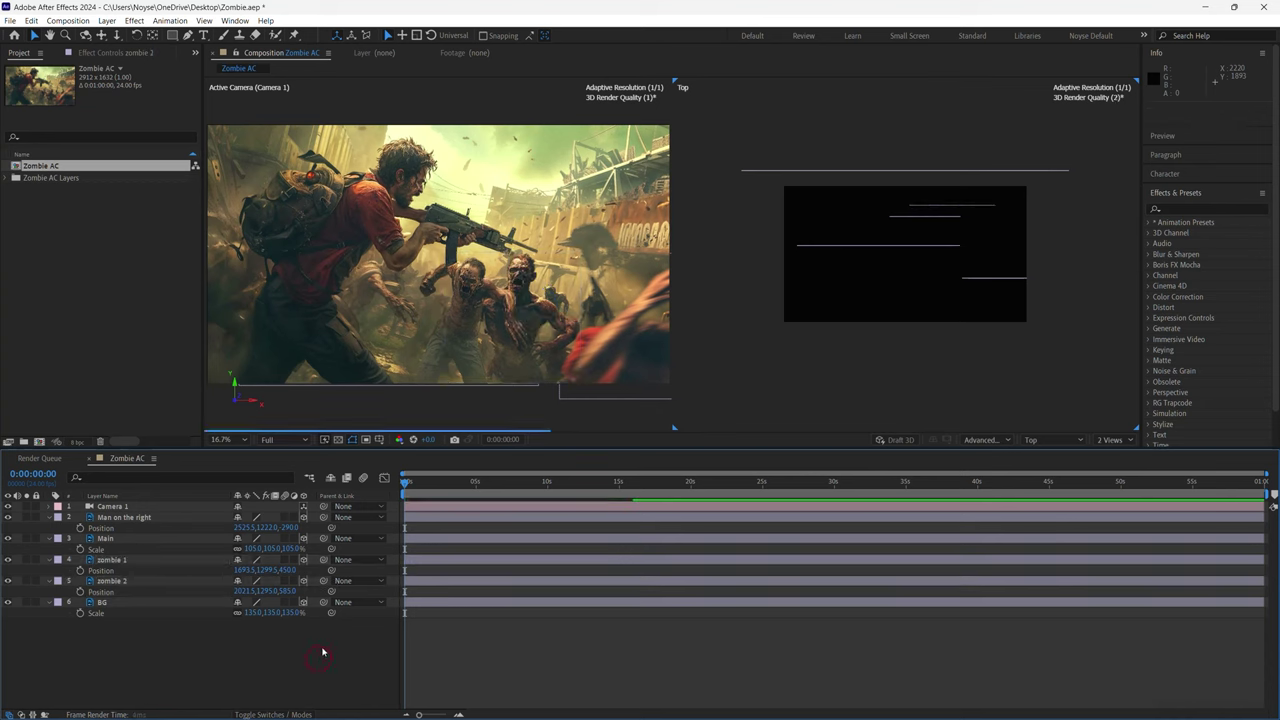
Scale the zombie 2 layer to 154% and save the project.
{"action": "left_click", "coordinate": [168, 580]}
{"action": "key", "text": "s"}
{"action": "left_click_drag", "start_coordinate": [252, 590], "coordinate": [258, 591]}
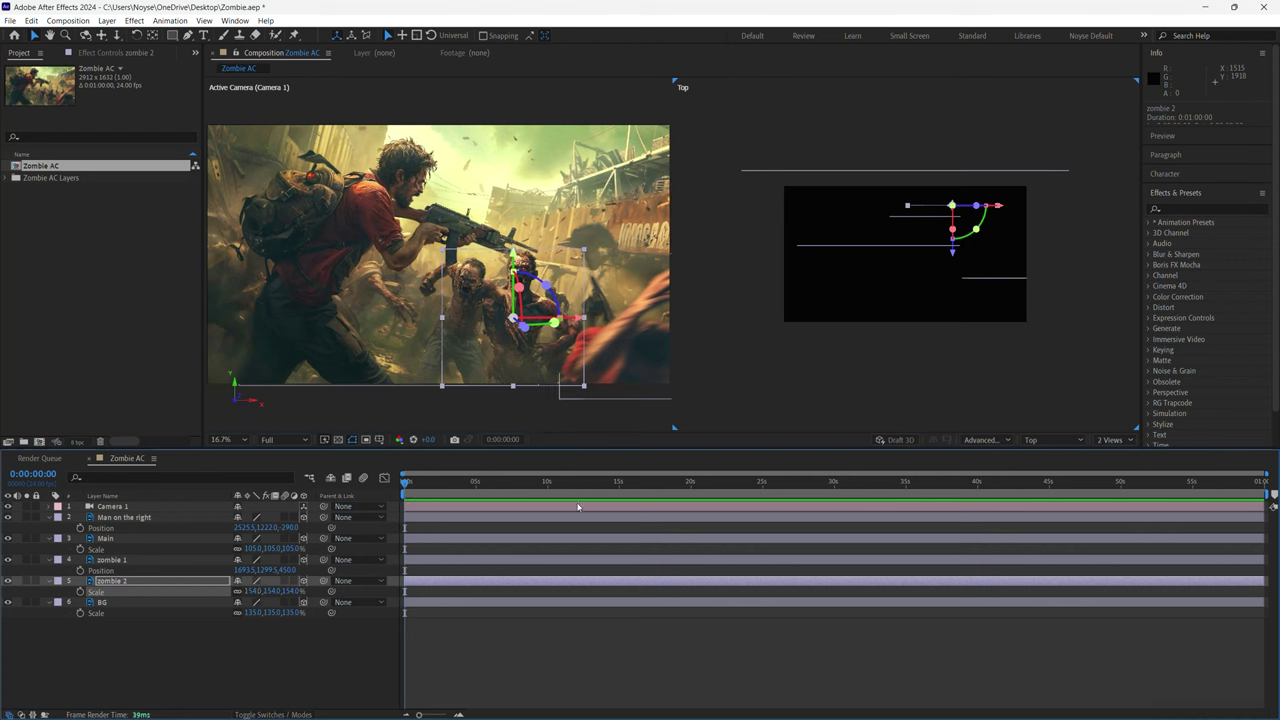
{"action": "left_click", "coordinate": [786, 657]}
{"action": "key", "text": "ctrl+s"}
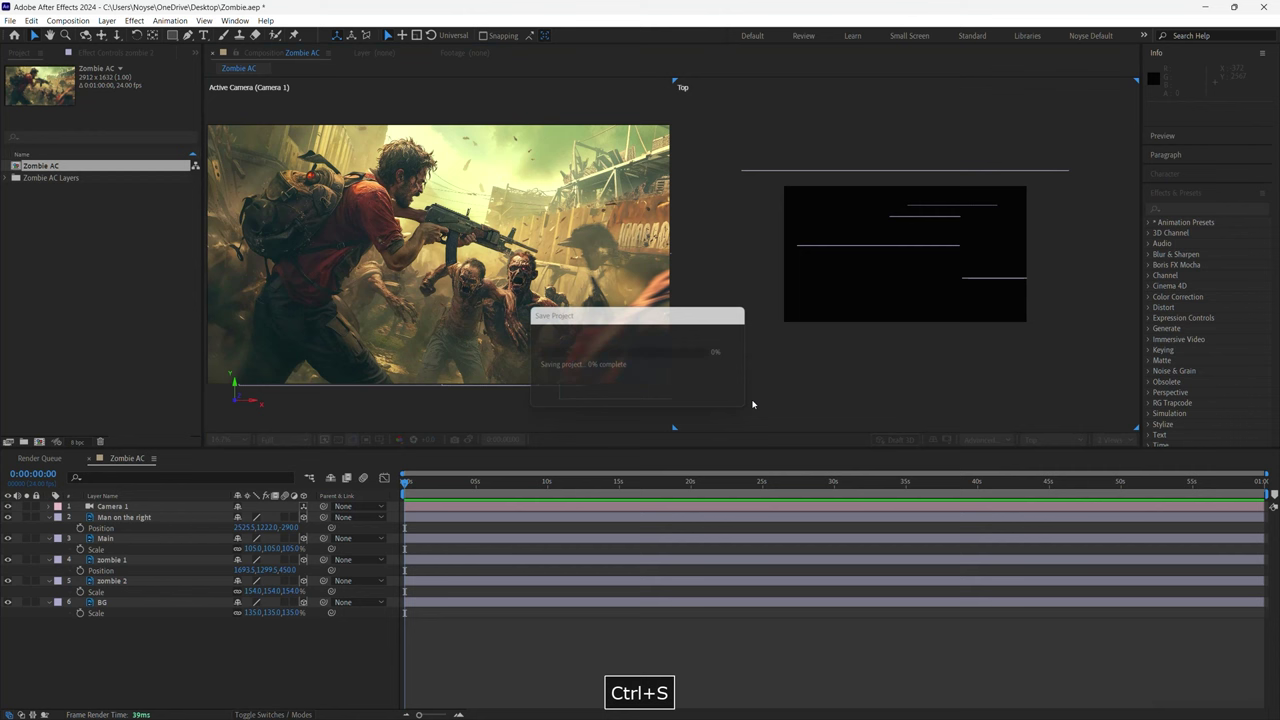
Return the composition viewer to a single view and fit the composition to it.
{"action": "left_click", "coordinate": [1110, 439]}
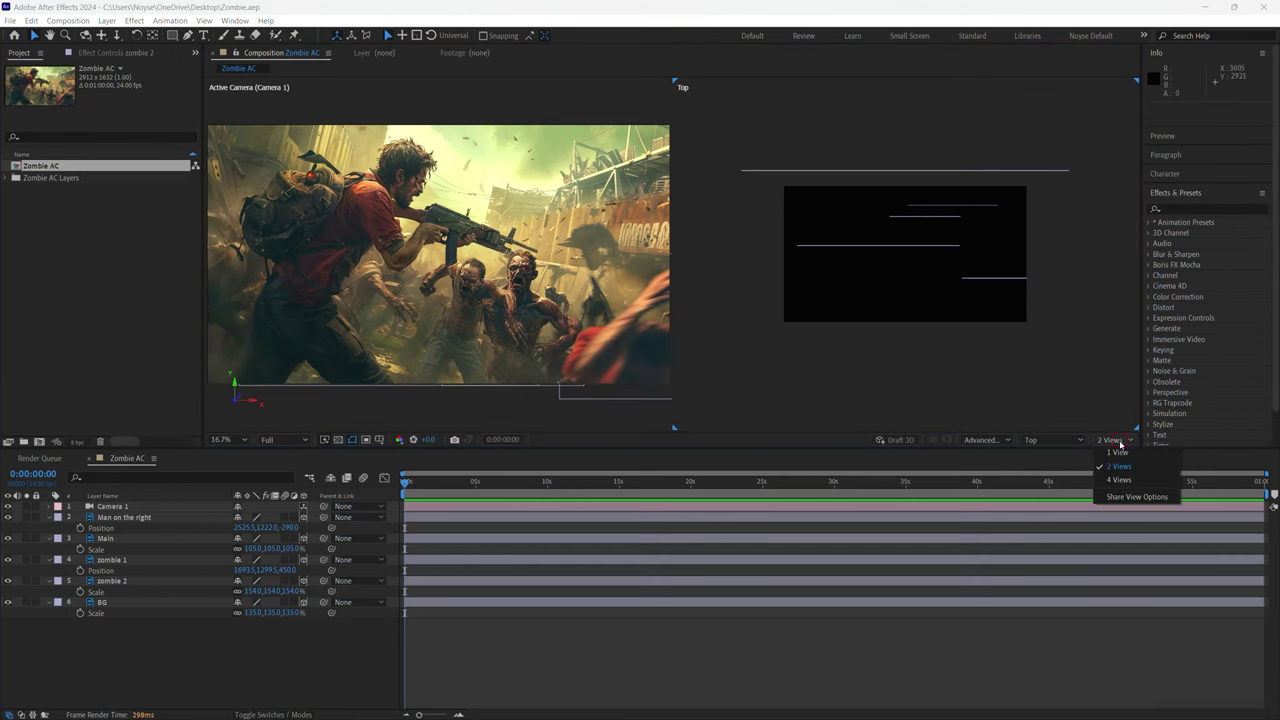
{"action": "left_click", "coordinate": [1120, 464]}
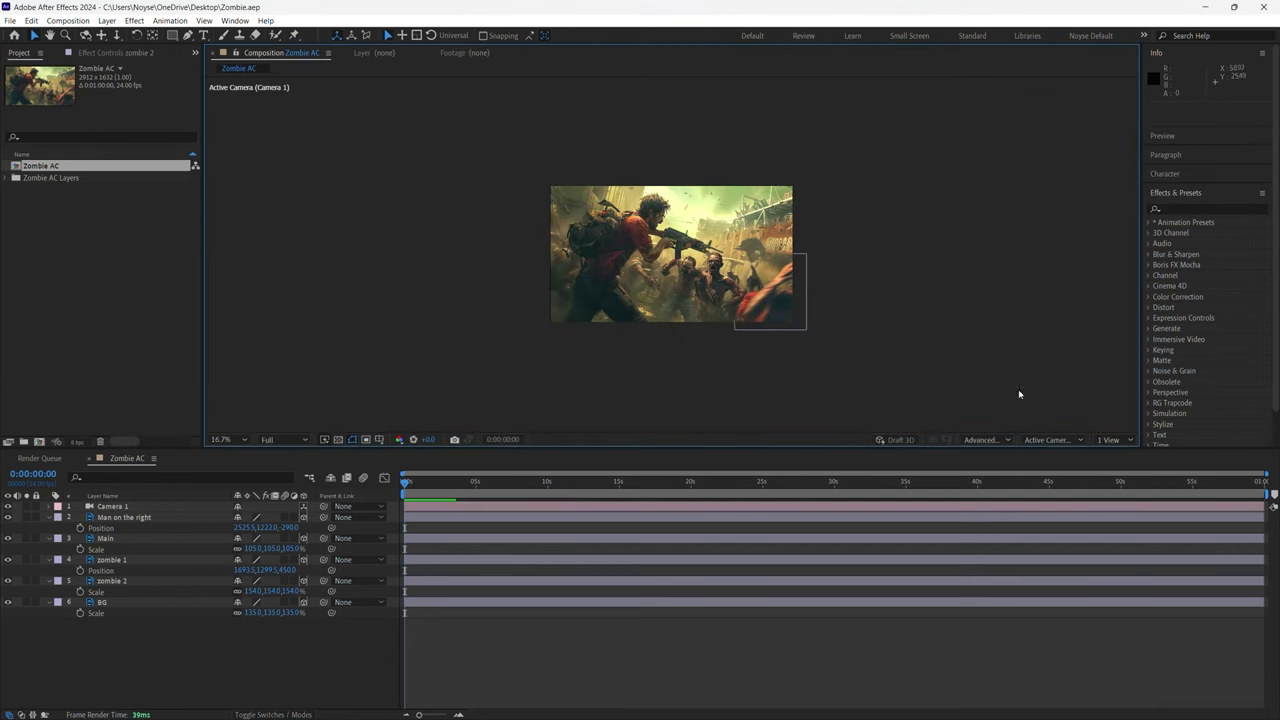
{"action": "left_click", "coordinate": [248, 440]}
{"action": "left_click", "coordinate": [240, 457]}
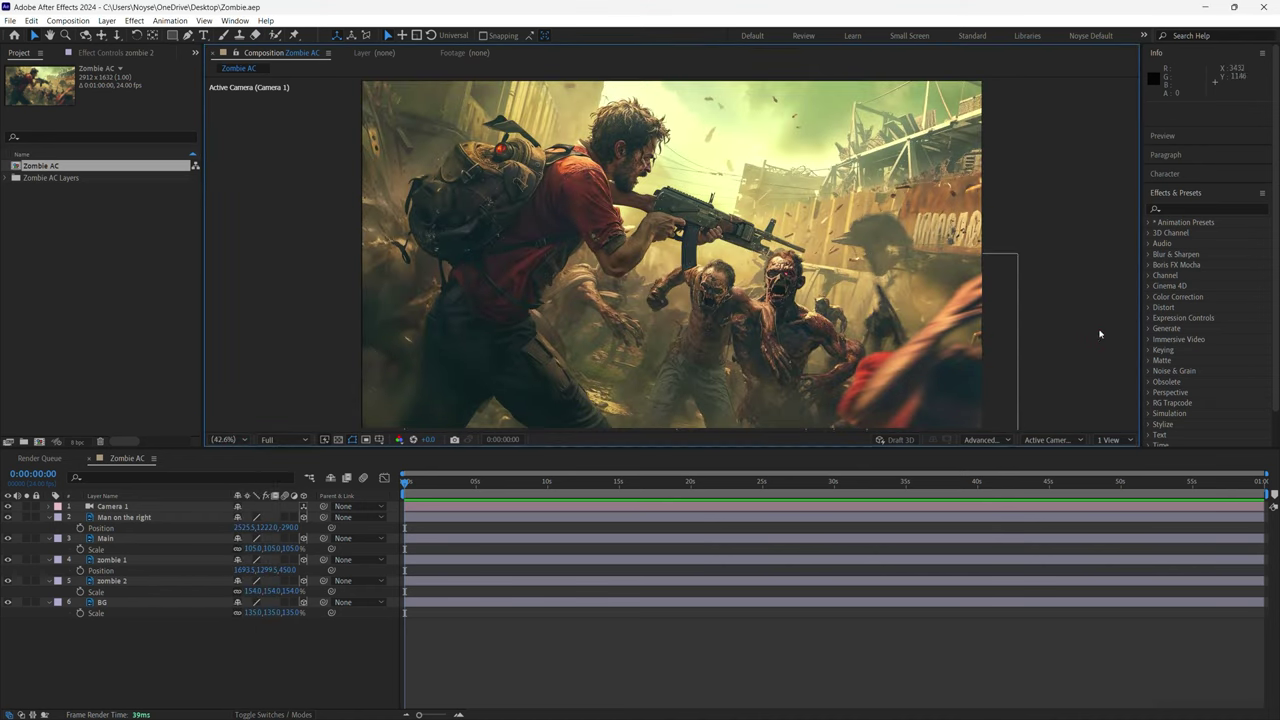
{"action": "key", "text": "F9"}
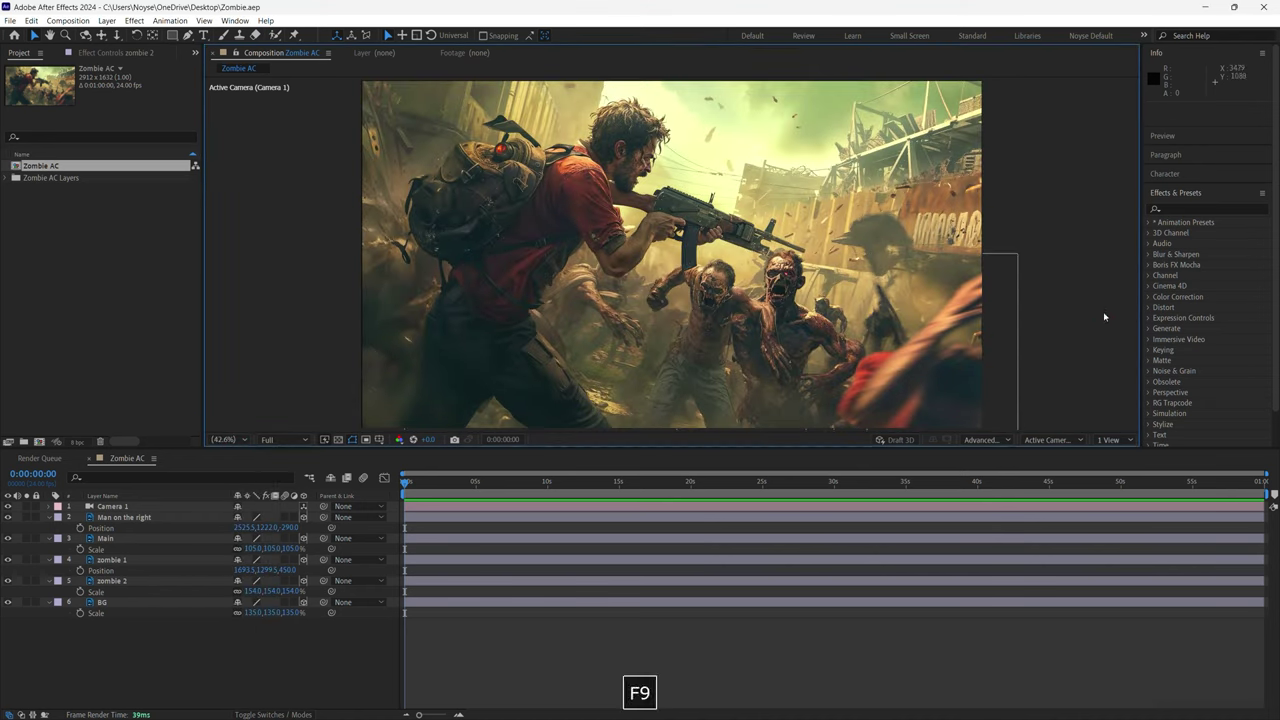
Start keyframing Camera 1's Point of Interest, Position and X, Y and Z Rotation at the beginning of the timeline.
{"action": "left_click", "coordinate": [48, 507]}
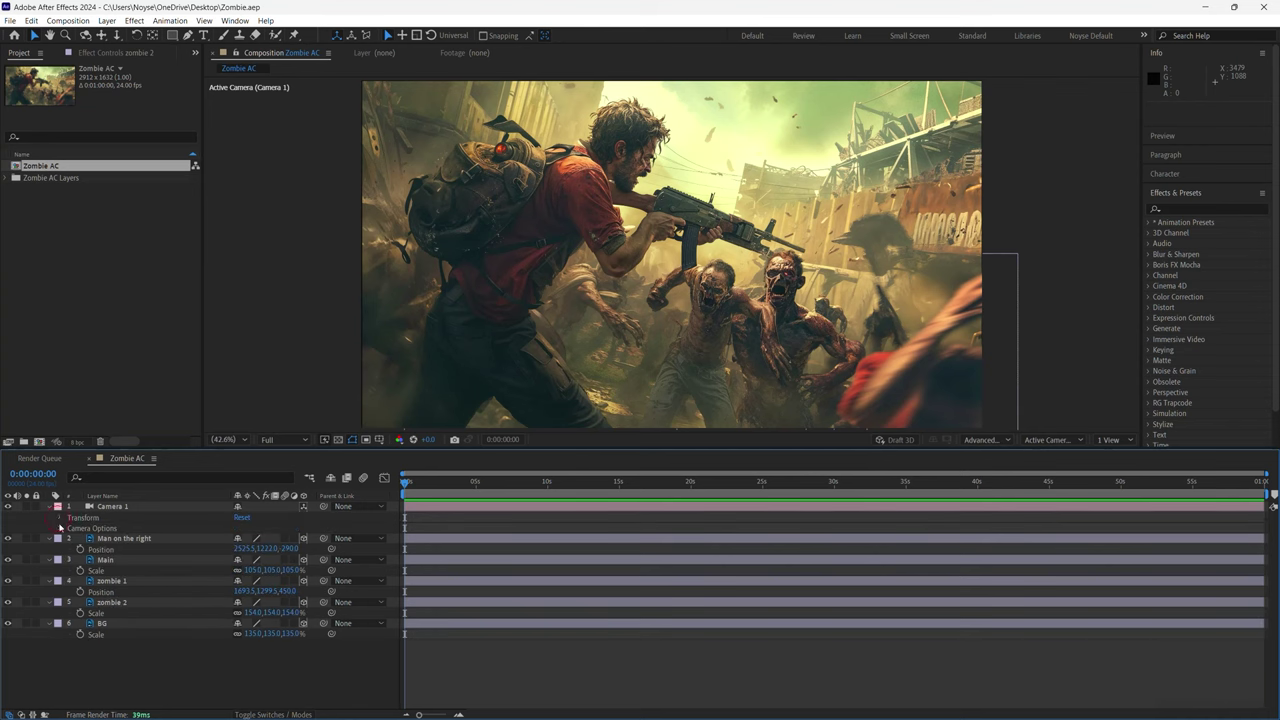
{"action": "left_click", "coordinate": [61, 518]}
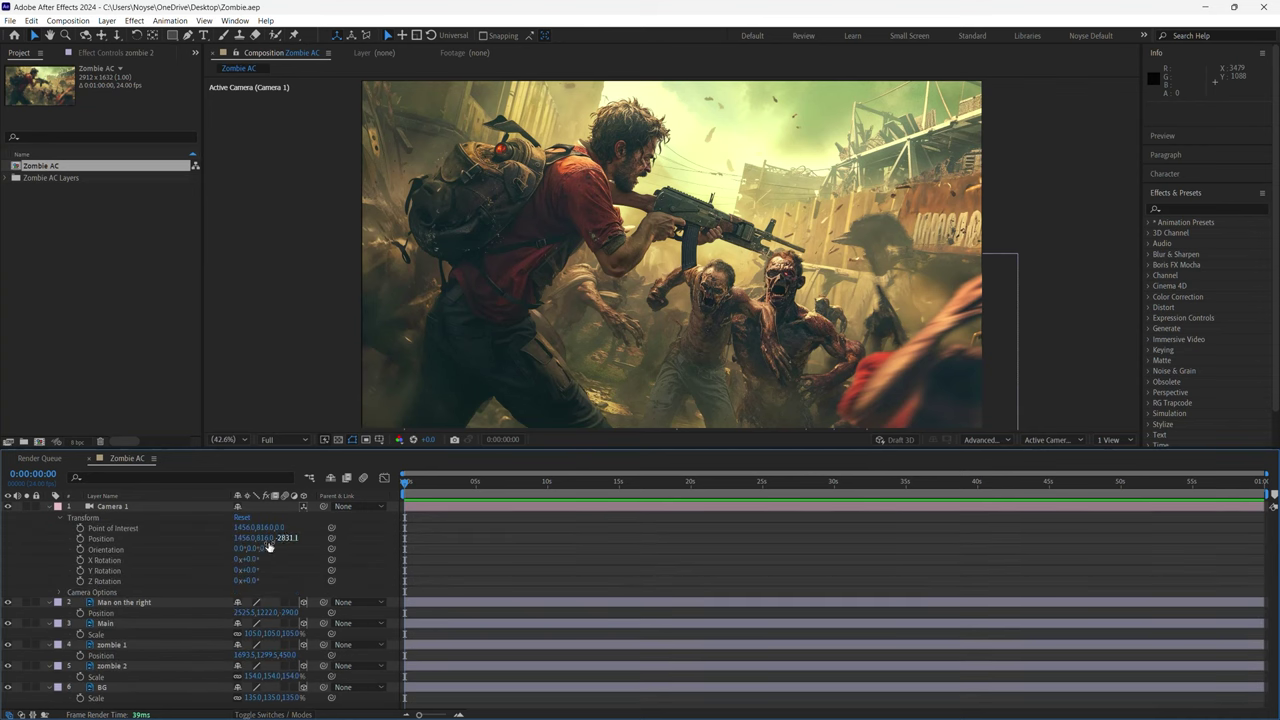
{"action": "left_click", "coordinate": [80, 528]}
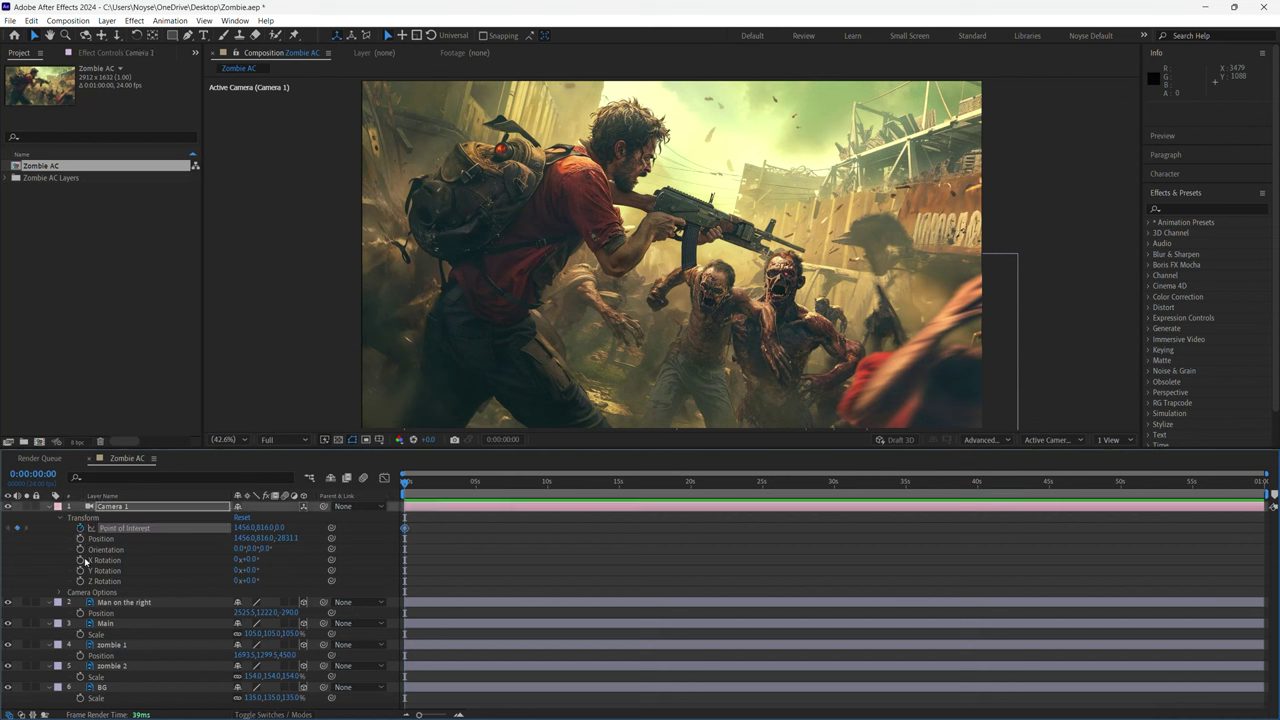
{"action": "left_click", "coordinate": [80, 539]}
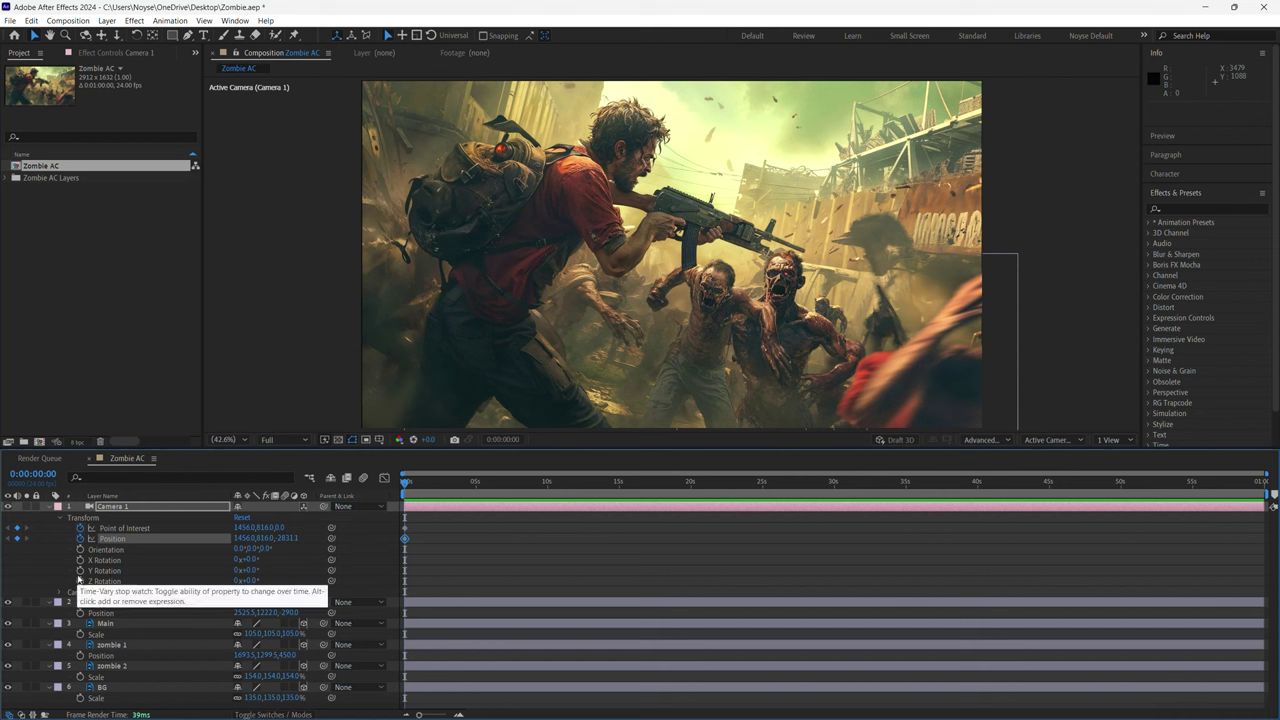
{"action": "left_click", "coordinate": [80, 581]}
{"action": "left_click", "coordinate": [80, 570]}
{"action": "left_click", "coordinate": [80, 560]}
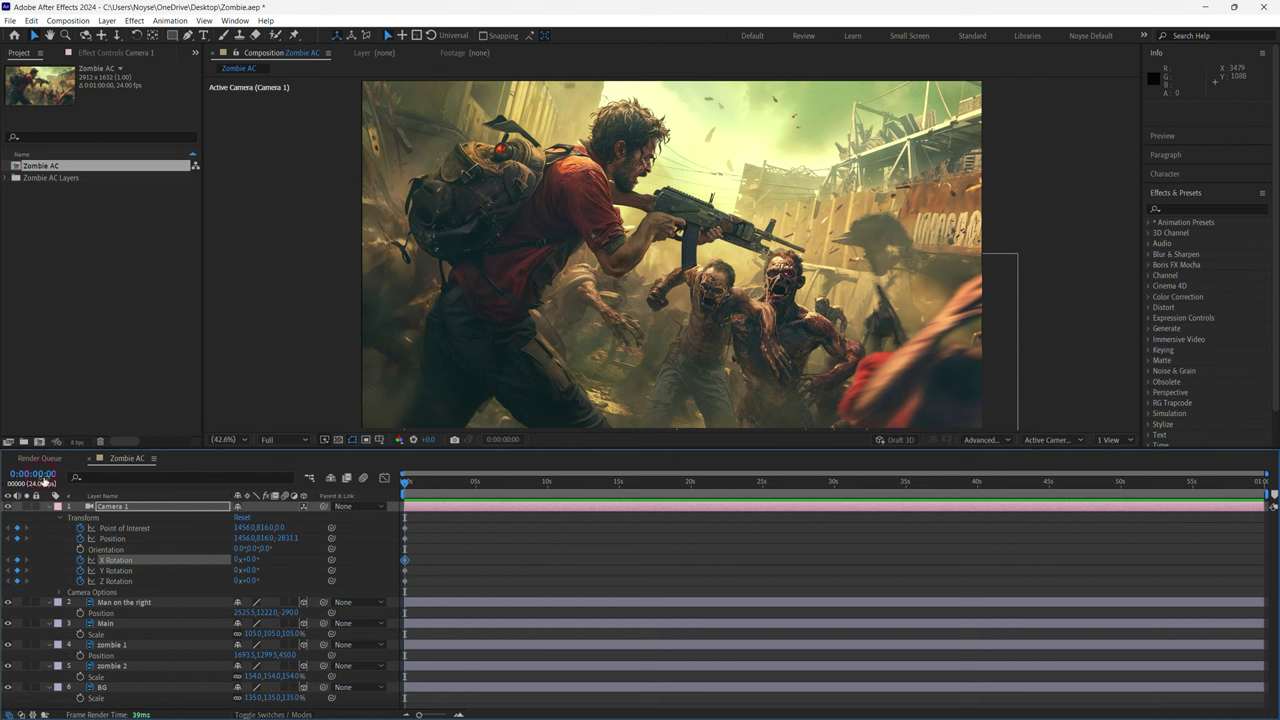
Set the current time to 0:00:10:00.
{"action": "left_click_drag", "start_coordinate": [44, 481], "coordinate": [47, 481]}
{"action": "left_click_drag", "start_coordinate": [414, 488], "coordinate": [546, 488]}
{"action": "left_click", "coordinate": [40, 474]}
{"action": "left_click", "coordinate": [40, 475]}
{"action": "key", "text": "BackSpace"}
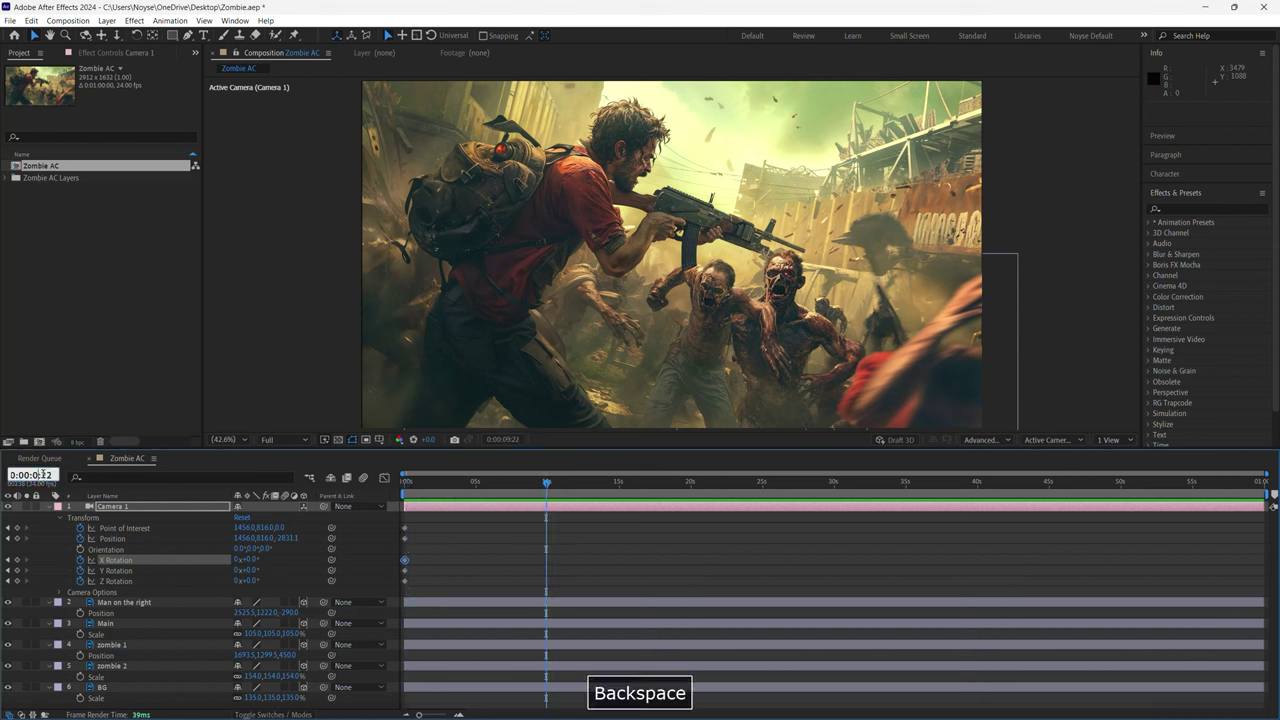
{"action": "type", "text": "10"}
{"action": "key", "text": "Right"}
{"action": "key", "text": "BackSpace"}
{"action": "key", "text": "BackSpace"}
{"action": "type", "text": "00"}
{"action": "key", "text": "Return"}
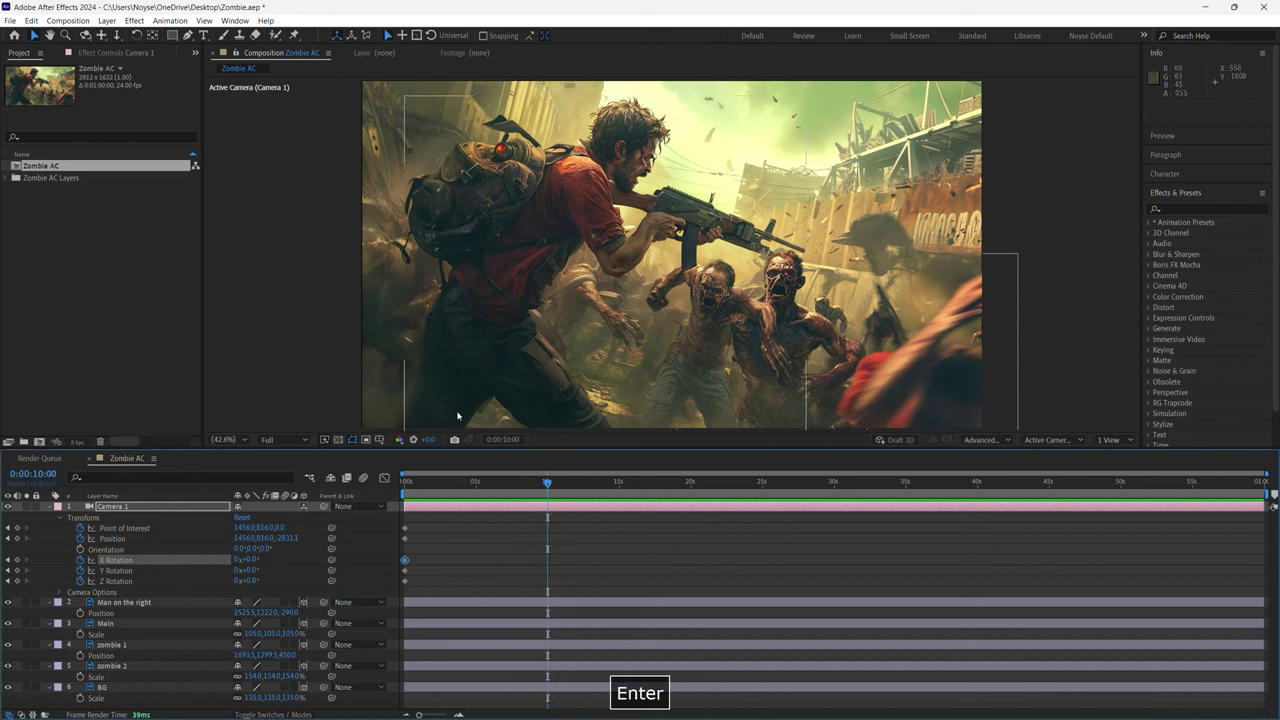
Dolly the camera toward the zombies and pan it sideways to about position 1708, 852, -2272 at 10 seconds.
{"action": "left_click", "coordinate": [283, 197]}
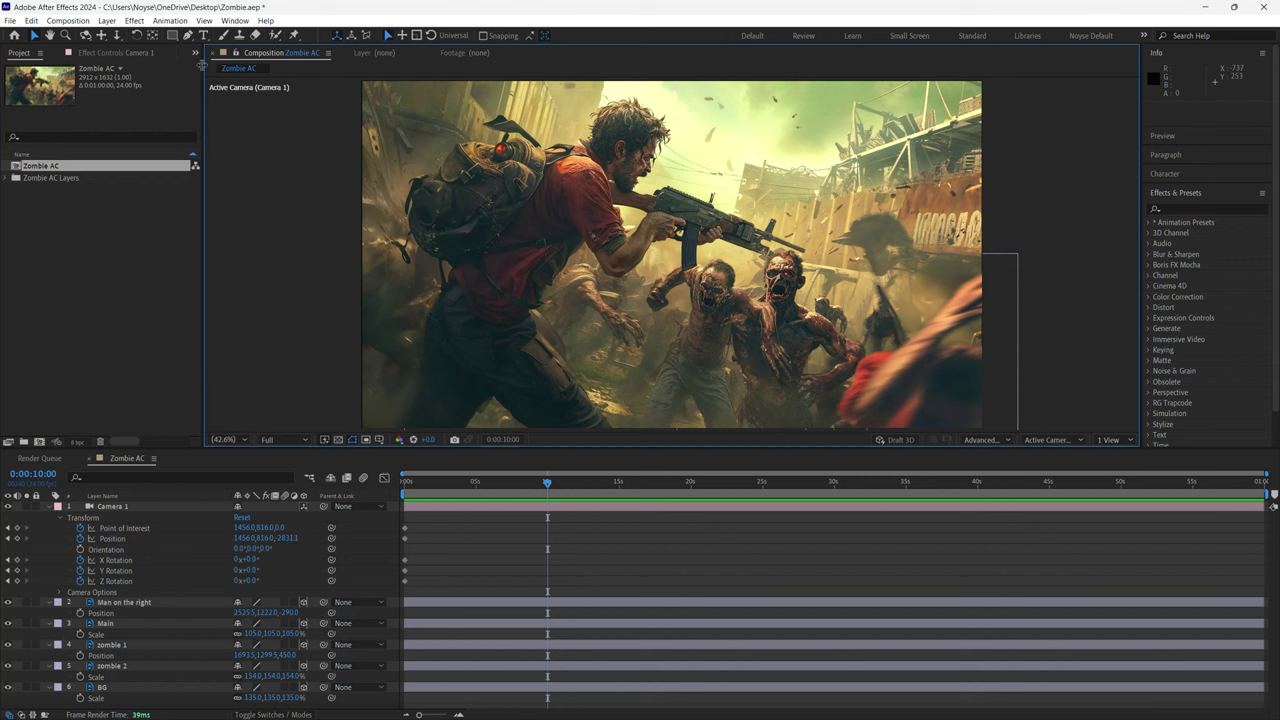
{"action": "left_click", "coordinate": [117, 36]}
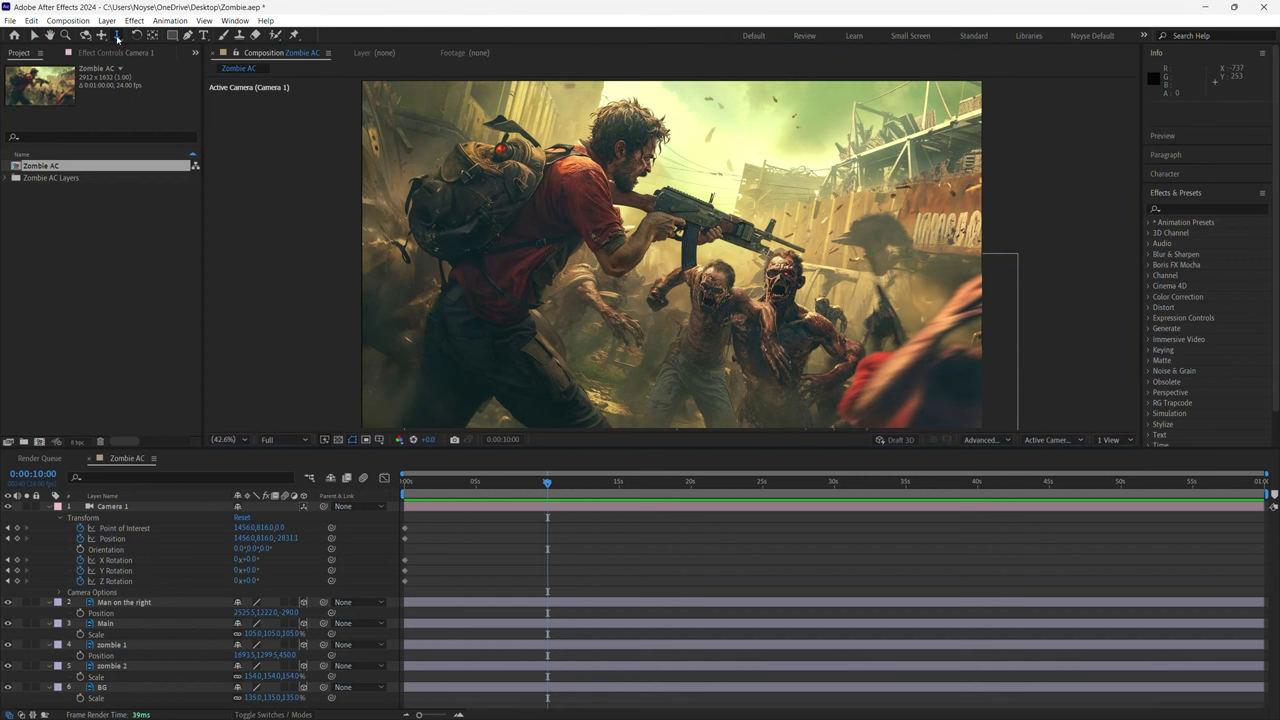
{"action": "scroll", "coordinate": [719, 302], "scroll_direction": "up", "scroll_amount": 5}
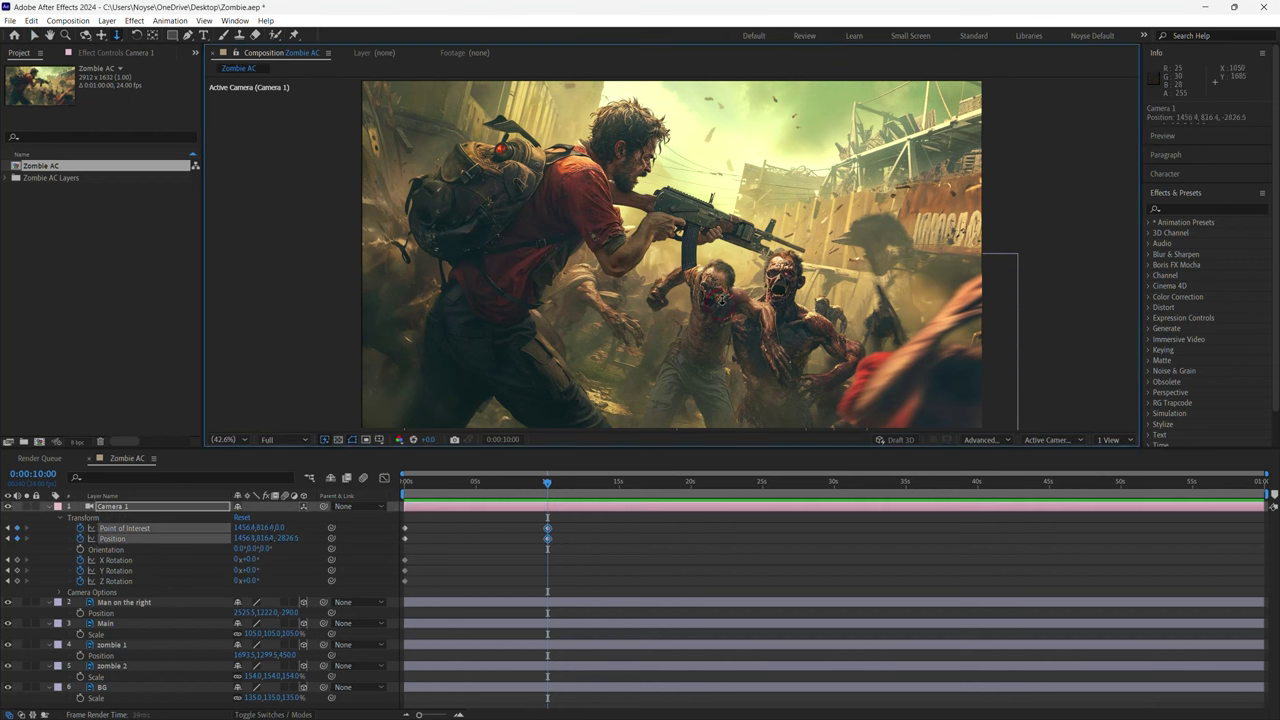
{"action": "scroll", "coordinate": [719, 302], "scroll_direction": "up", "scroll_amount": 5}
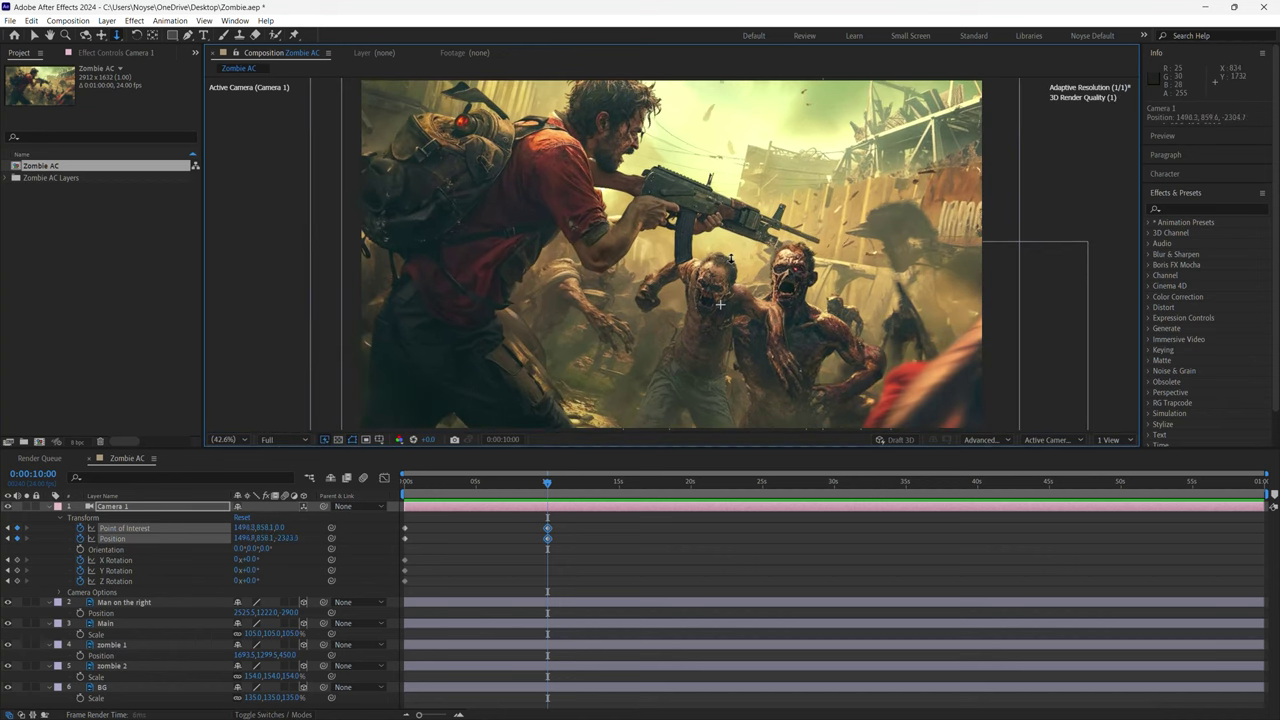
{"action": "key", "text": "c"}
{"action": "left_click_drag", "start_coordinate": [548, 184], "coordinate": [544, 183]}
{"action": "left_click_drag", "start_coordinate": [800, 287], "coordinate": [752, 288]}
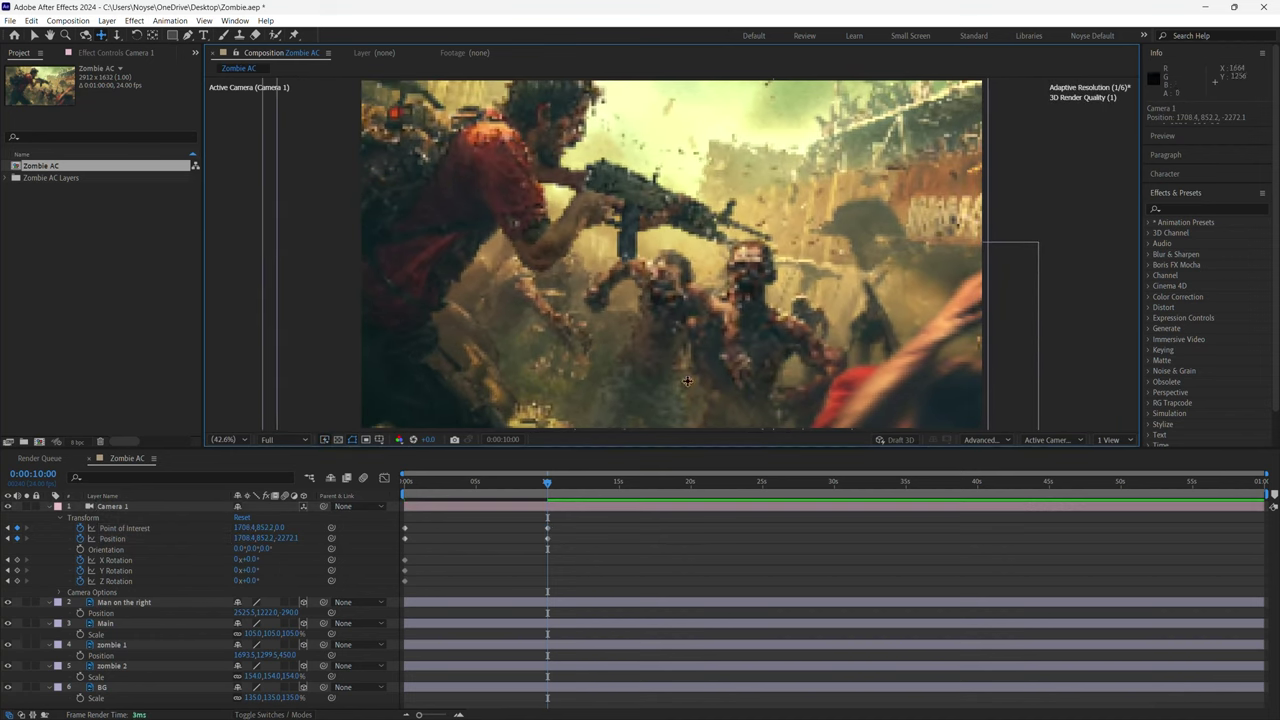
Play the camera move from the start and scrub through the first ten seconds to check the parallax.
{"action": "left_click_drag", "start_coordinate": [547, 483], "coordinate": [434, 488]}
{"action": "left_click", "coordinate": [401, 491]}
{"action": "key", "text": "space"}
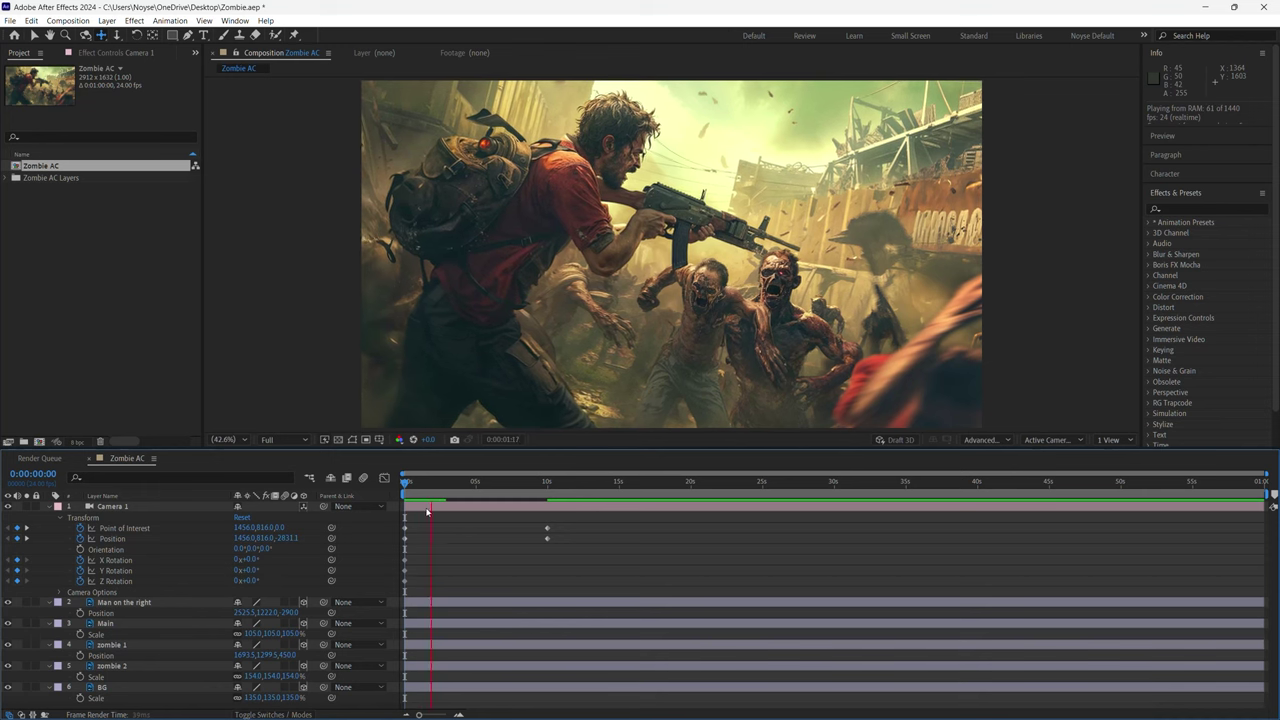
{"action": "key", "text": "space"}
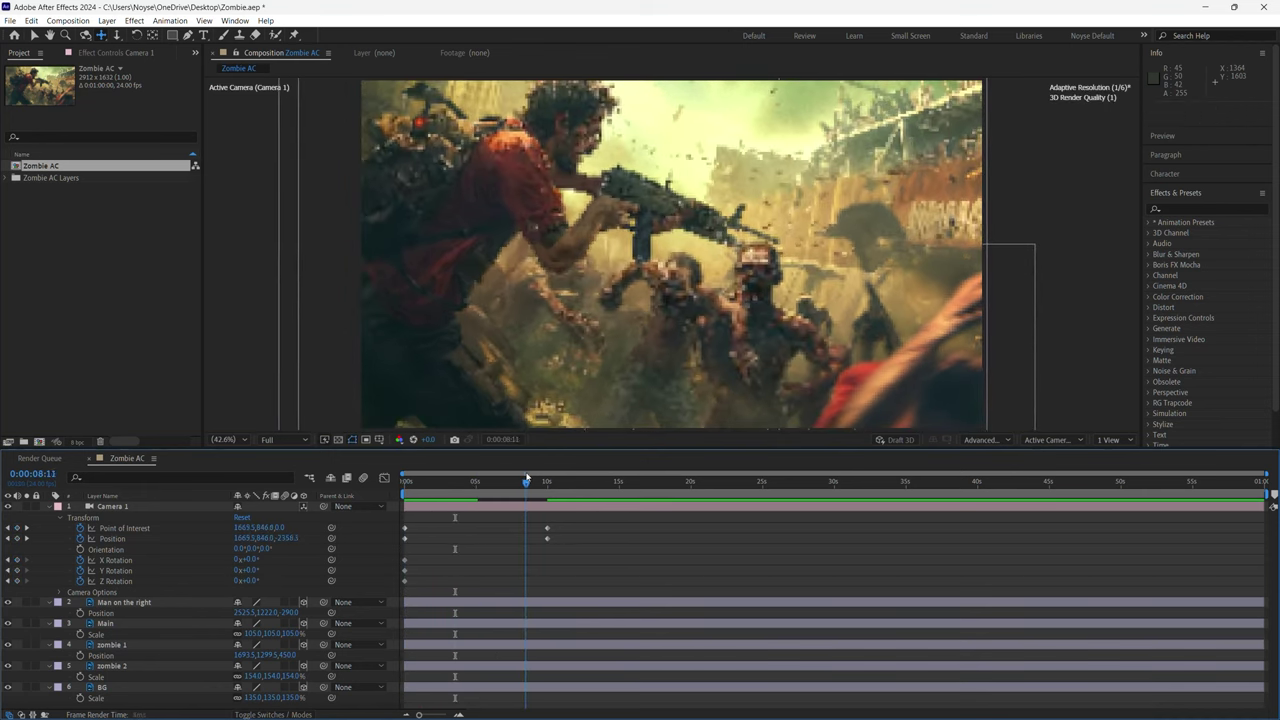
{"action": "left_click_drag", "start_coordinate": [480, 481], "coordinate": [391, 494]}
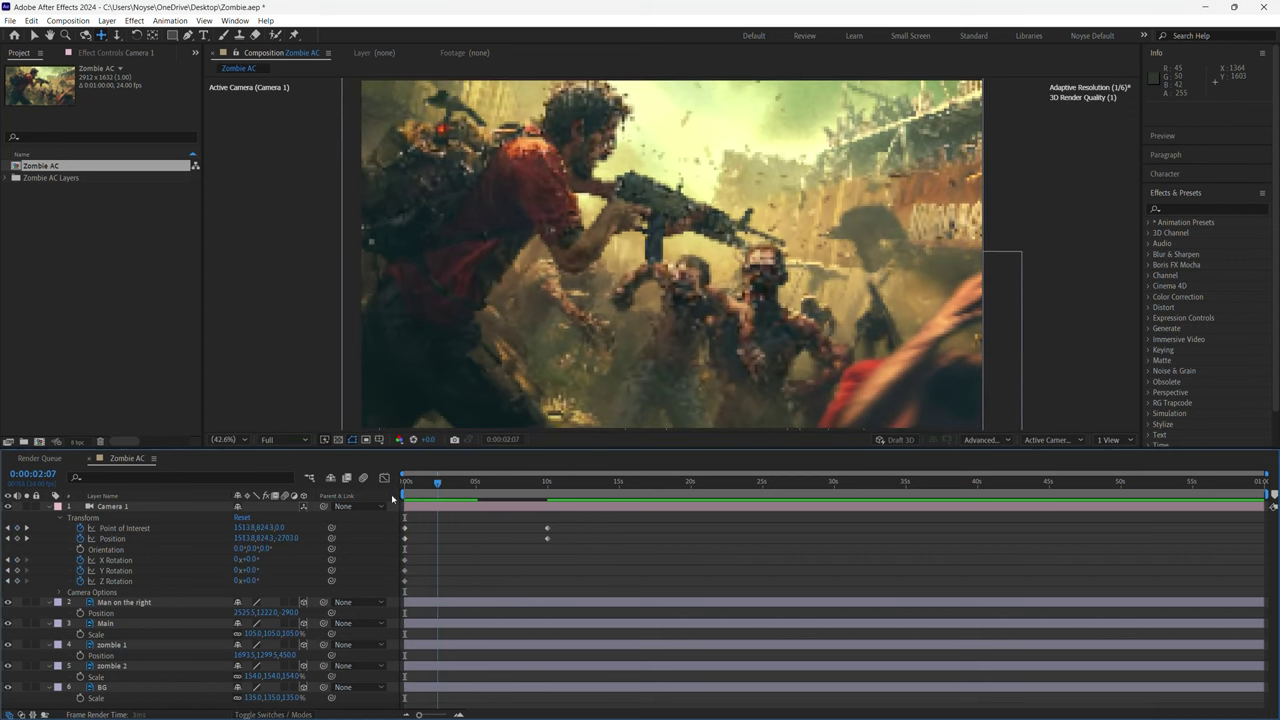
Dolly the camera close to the zombies' faces at the 10-second keyframe, to about position 1903, 933, -812.
{"action": "left_click", "coordinate": [26, 529]}
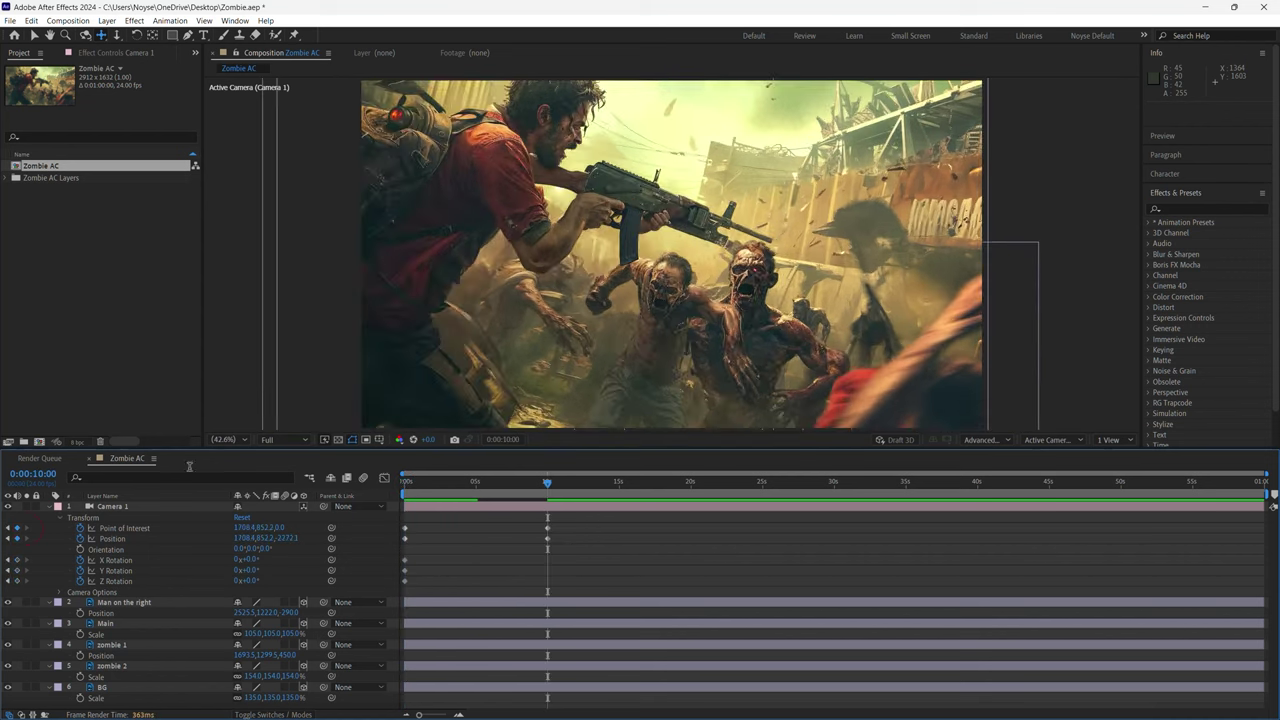
{"action": "left_click", "coordinate": [118, 37]}
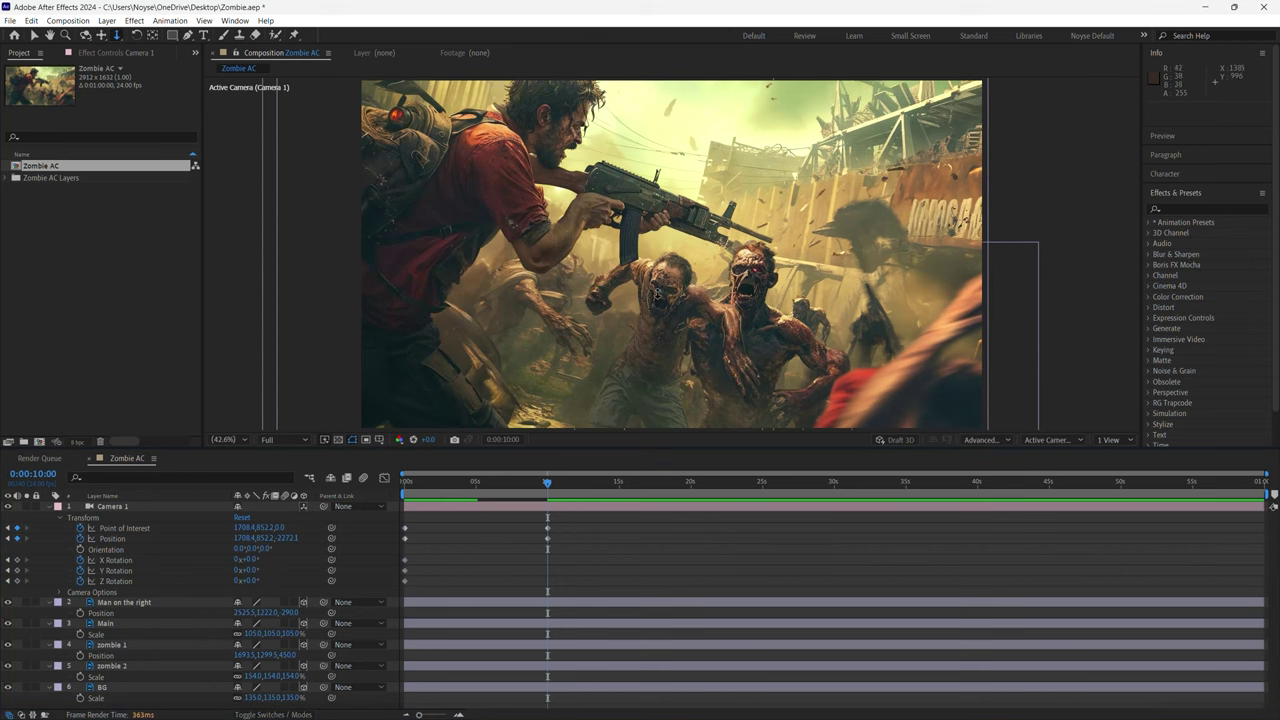
{"action": "left_click_drag", "start_coordinate": [752, 289], "coordinate": [787, 193]}
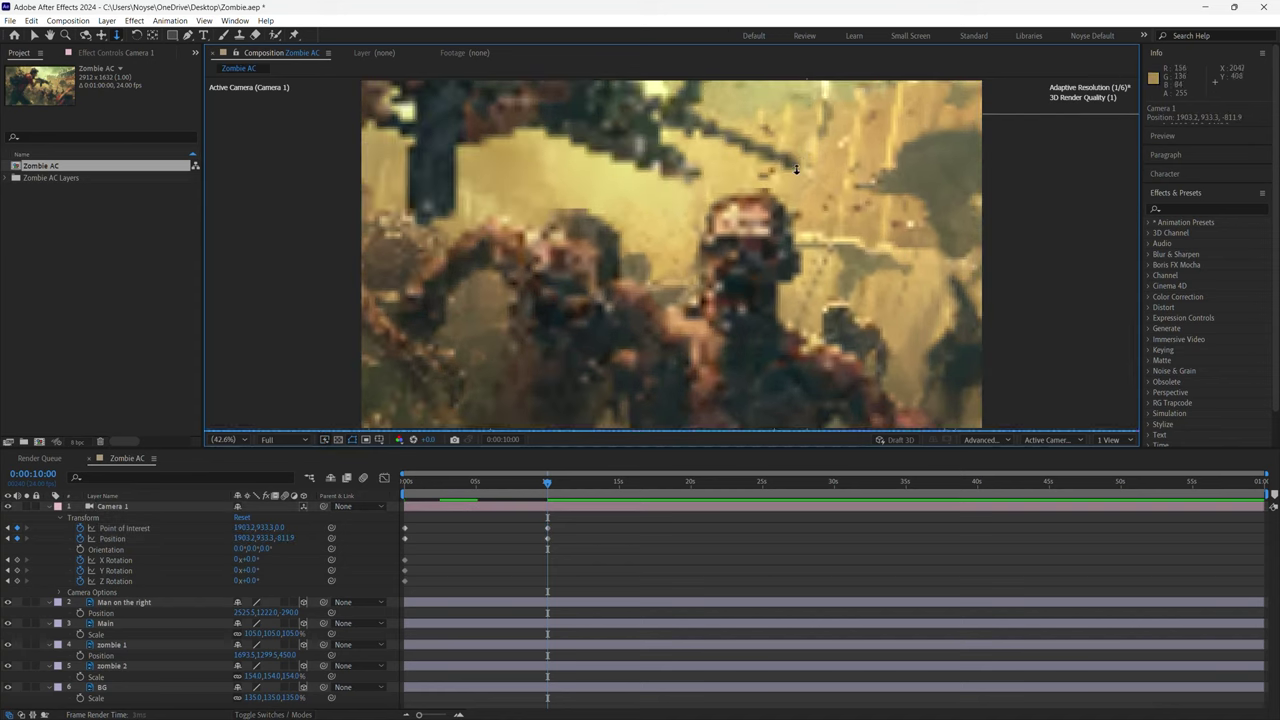
{"action": "left_click", "coordinate": [497, 546]}
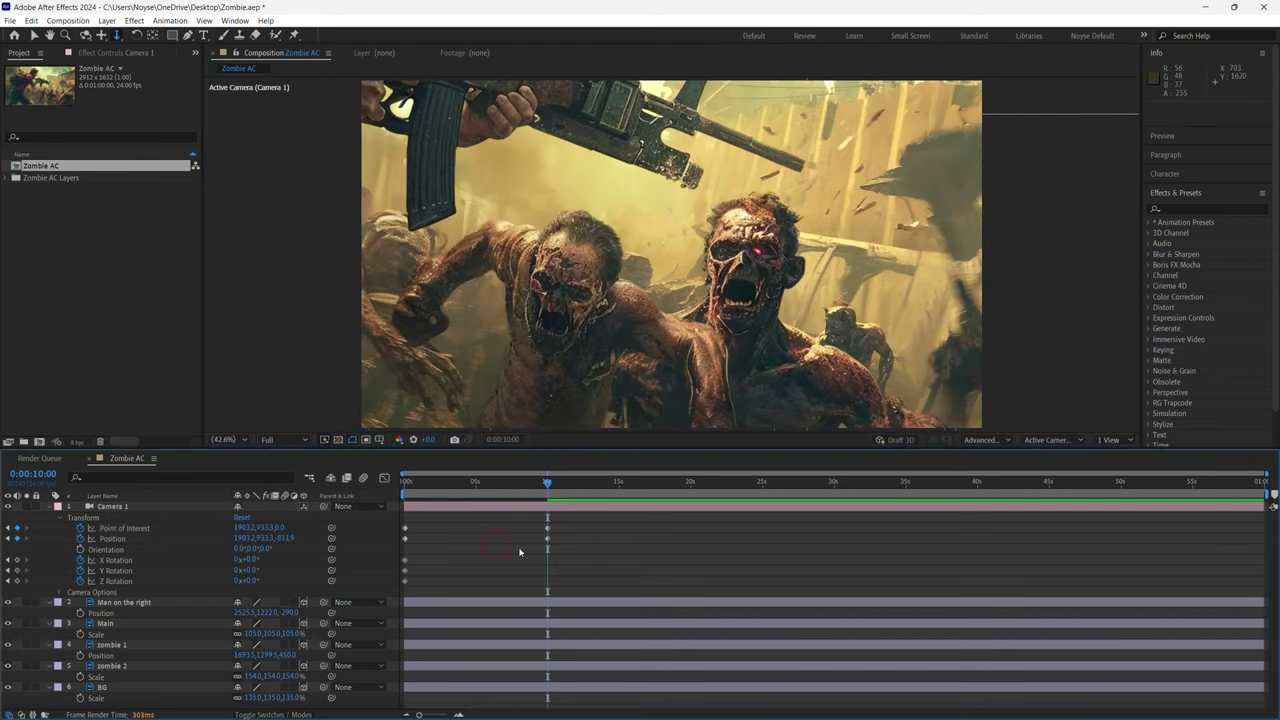
{"action": "key", "text": "F9"}
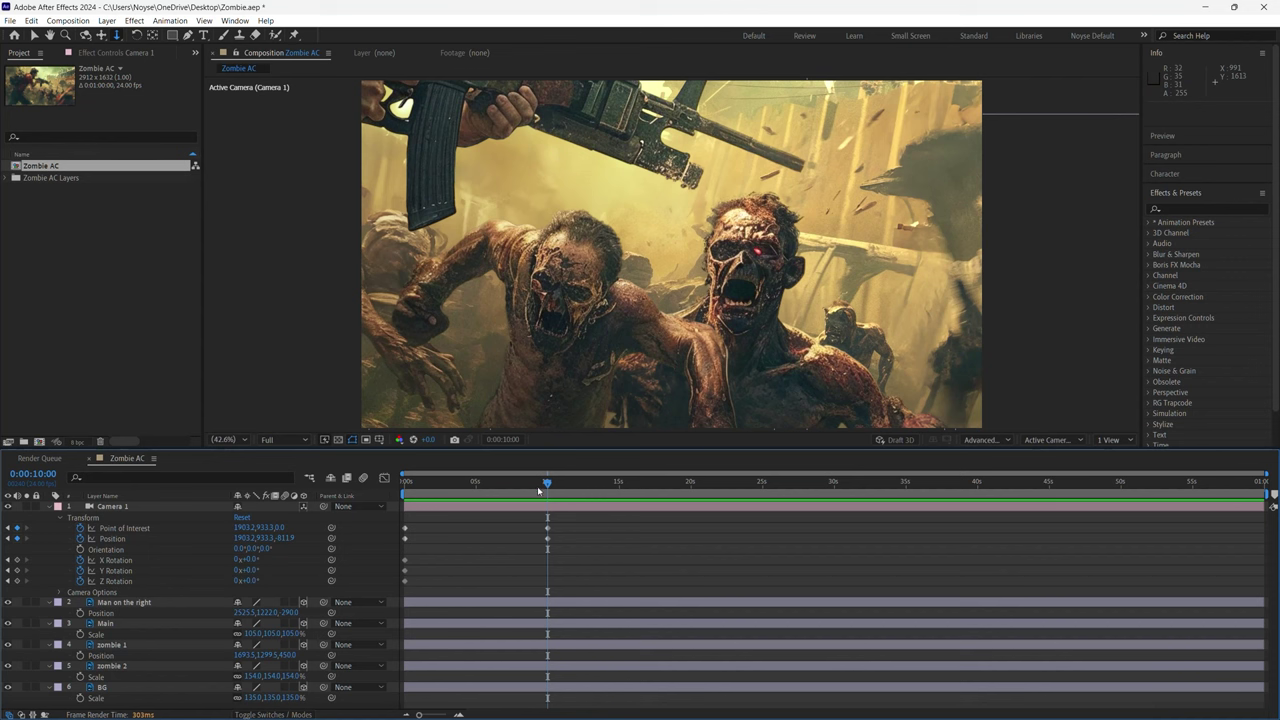
Place the camera's close-up Point of Interest and Position keyframes at 0:00:00:00 and delete the leftover pair just after them.
{"action": "left_click_drag", "start_coordinate": [534, 519], "coordinate": [408, 545]}
{"action": "key", "text": "Home"}
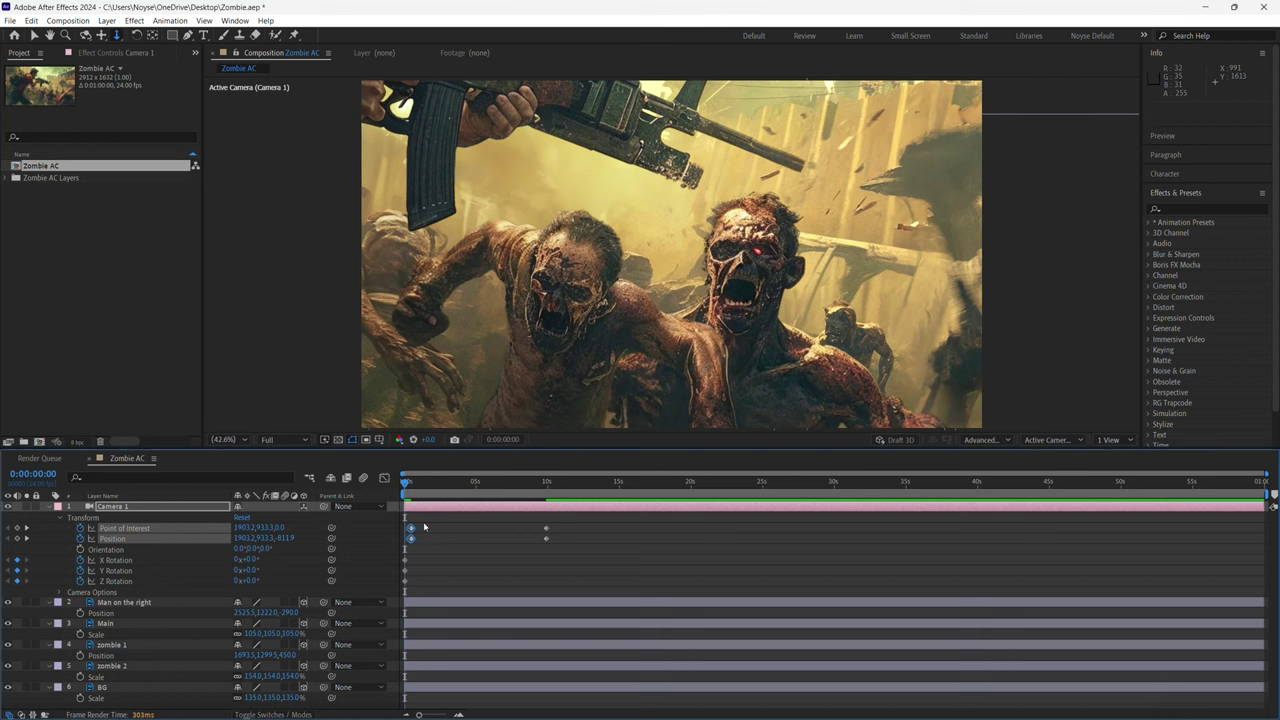
{"action": "key", "text": "ctrl+c"}
{"action": "left_click_drag", "start_coordinate": [420, 521], "coordinate": [414, 536]}
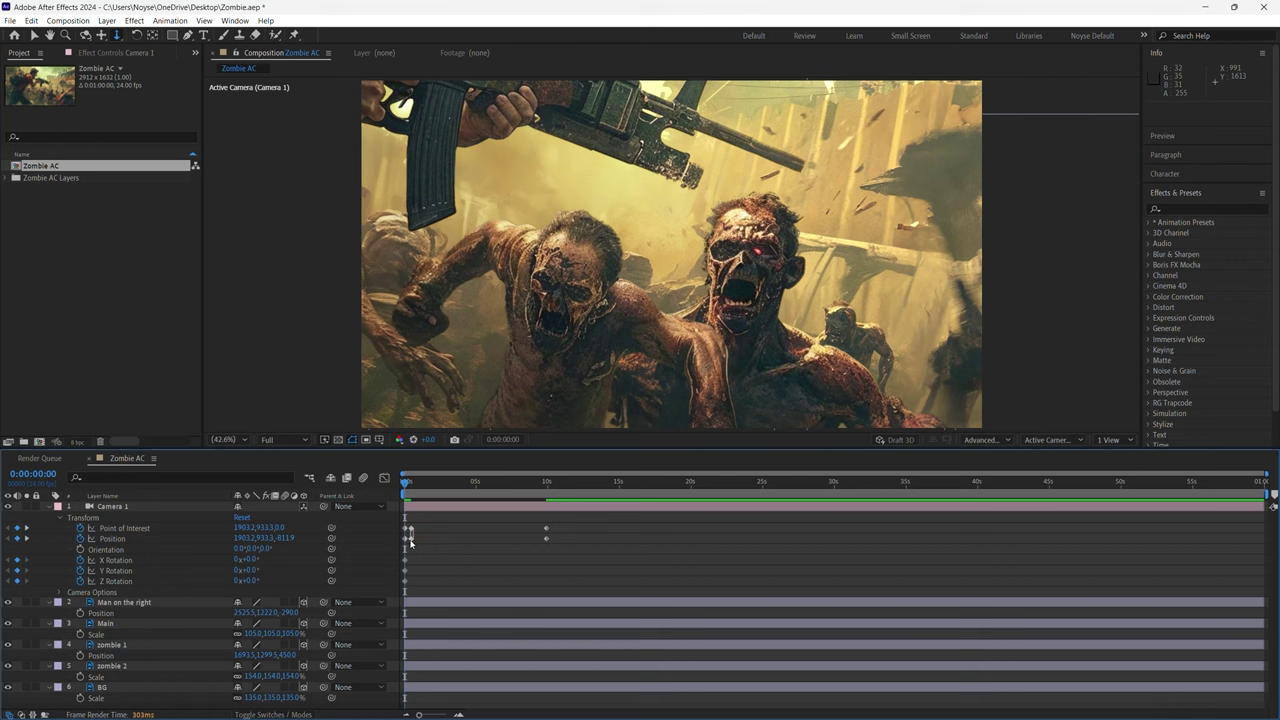
{"action": "key", "text": "equal"}
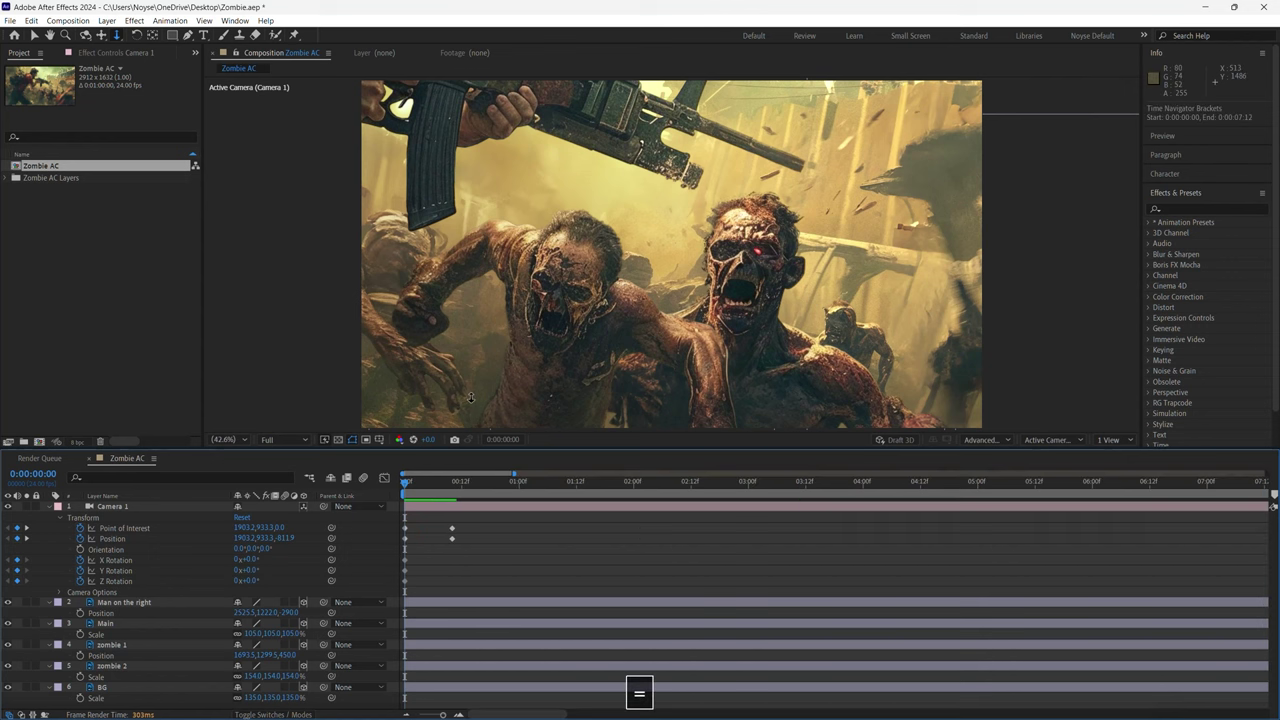
{"action": "key", "text": "Delete"}
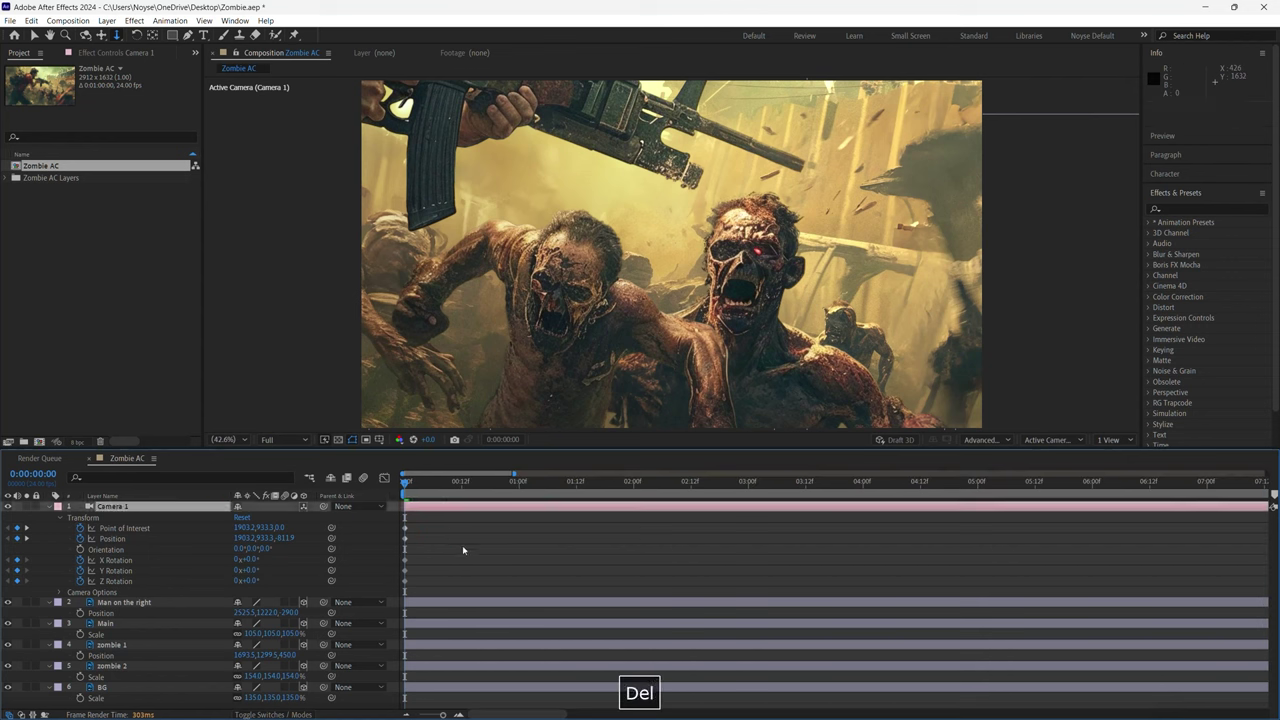
Copy the camera's wide-view Point of Interest and Position keyframes to 0:00:10:00, delete the pair just before it, and save the project.
{"action": "left_click", "coordinate": [33, 474]}
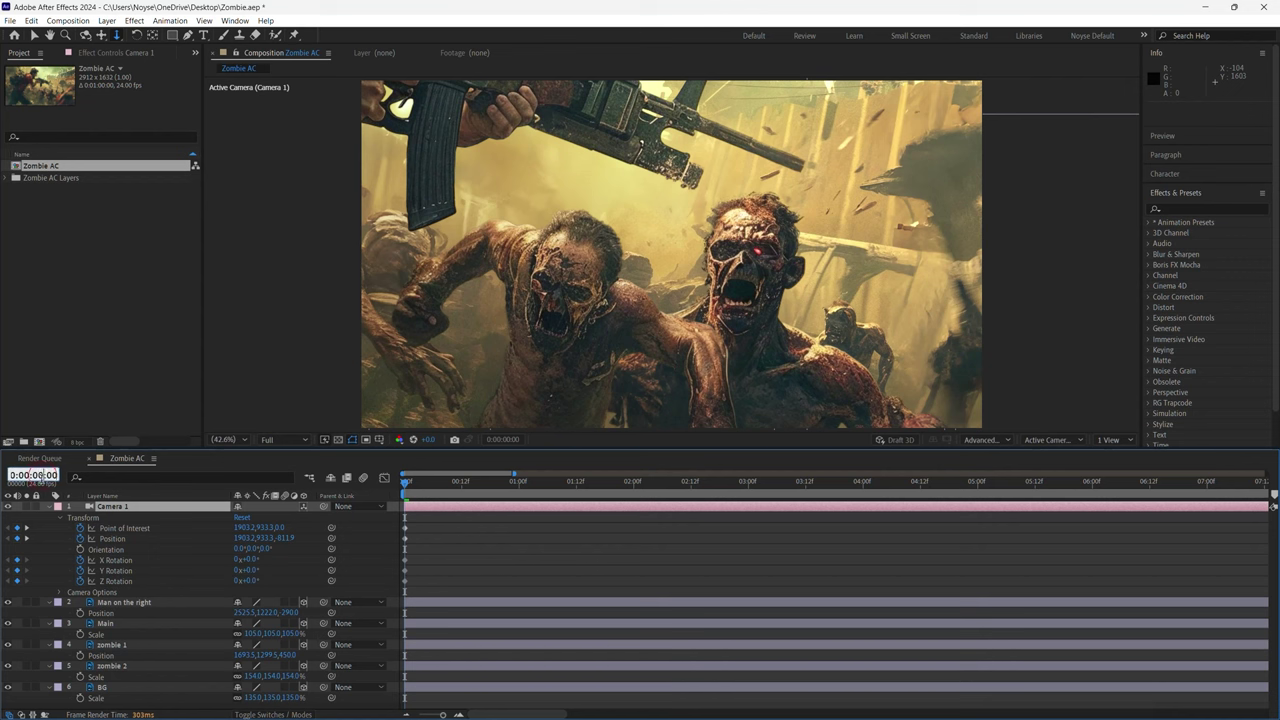
{"action": "key", "text": "BackSpace"}
{"action": "type", "text": "10"}
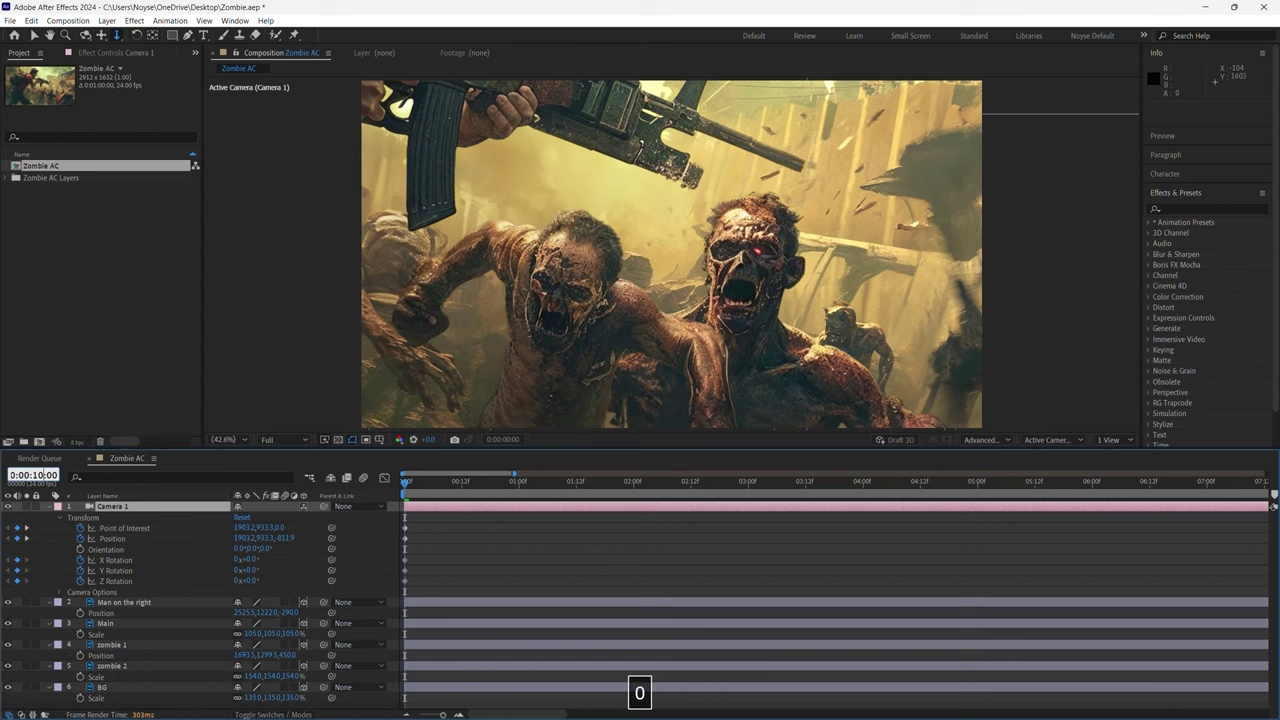
{"action": "key", "text": "Return"}
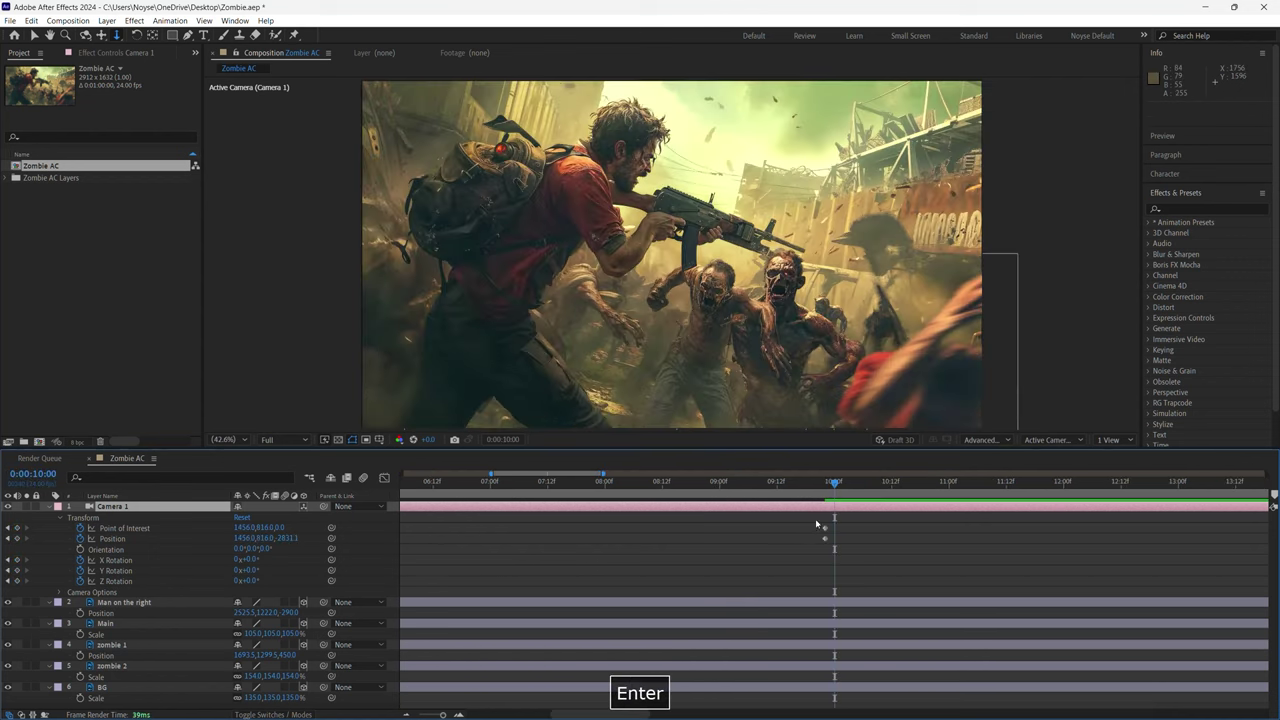
{"action": "left_click_drag", "start_coordinate": [817, 521], "coordinate": [838, 543]}
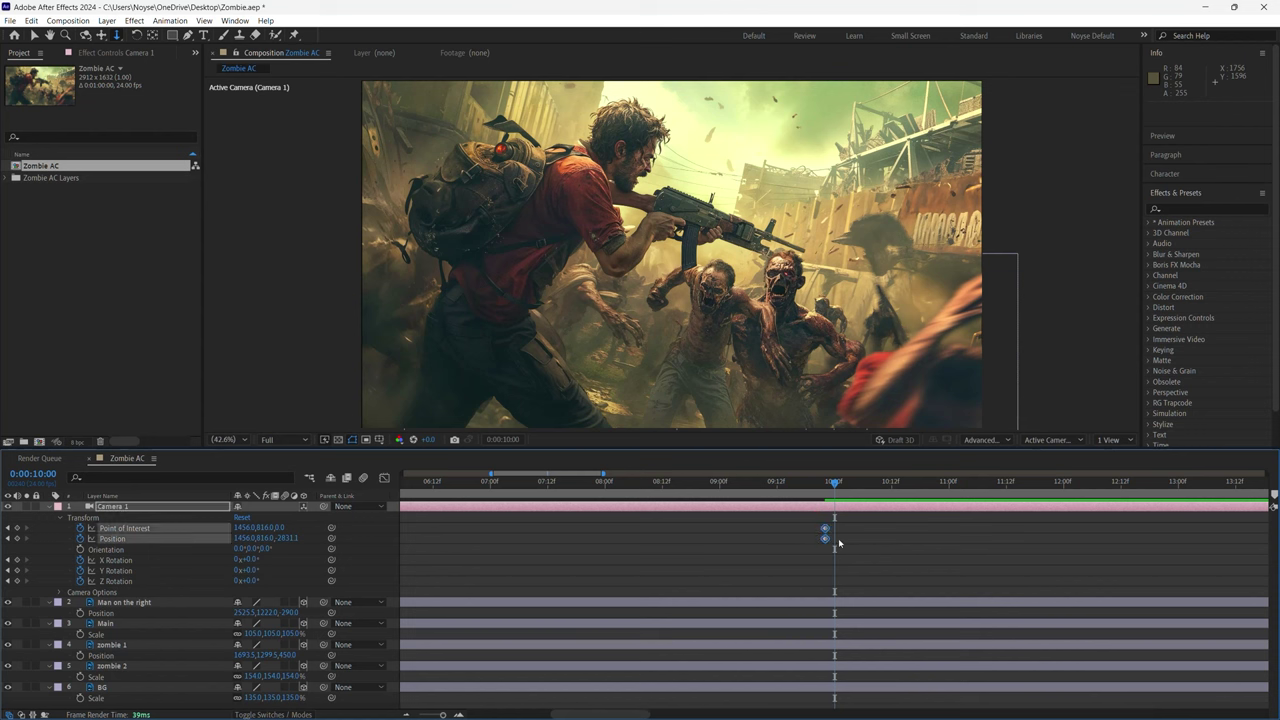
{"action": "key", "text": "ctrl+c"}
{"action": "key", "text": "ctrl+v"}
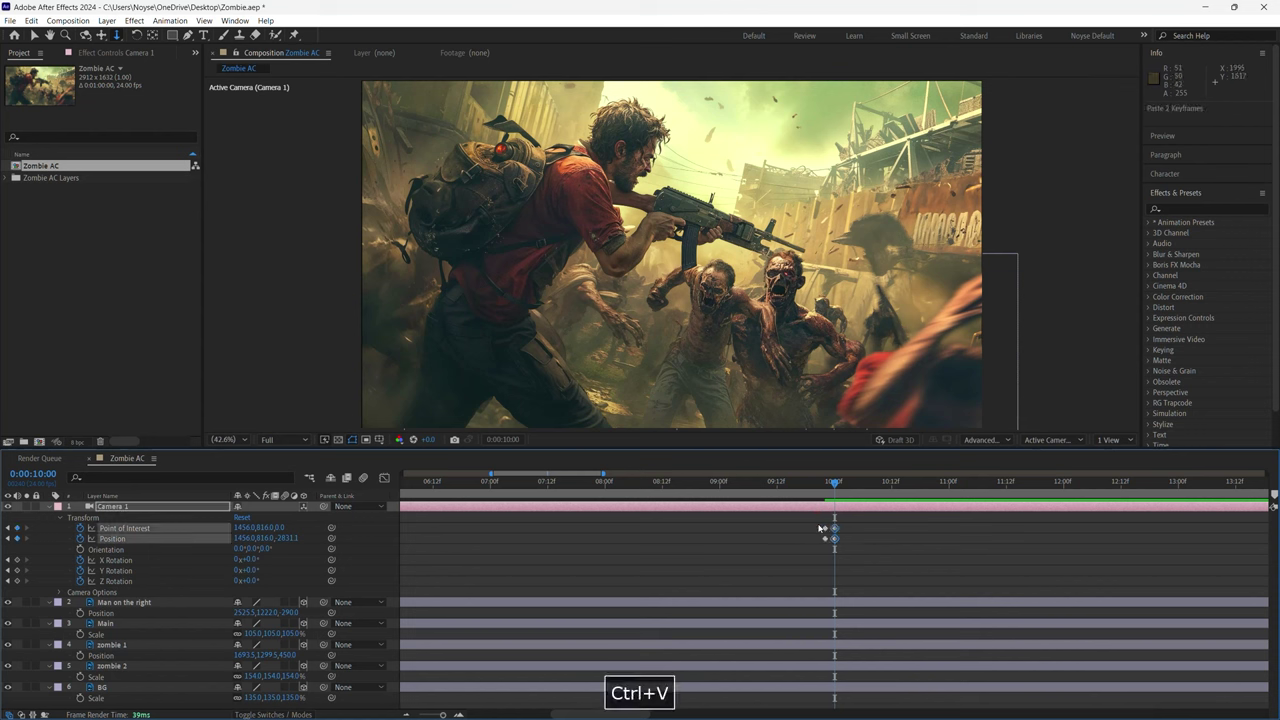
{"action": "left_click_drag", "start_coordinate": [817, 520], "coordinate": [826, 544]}
{"action": "key", "text": "Delete"}
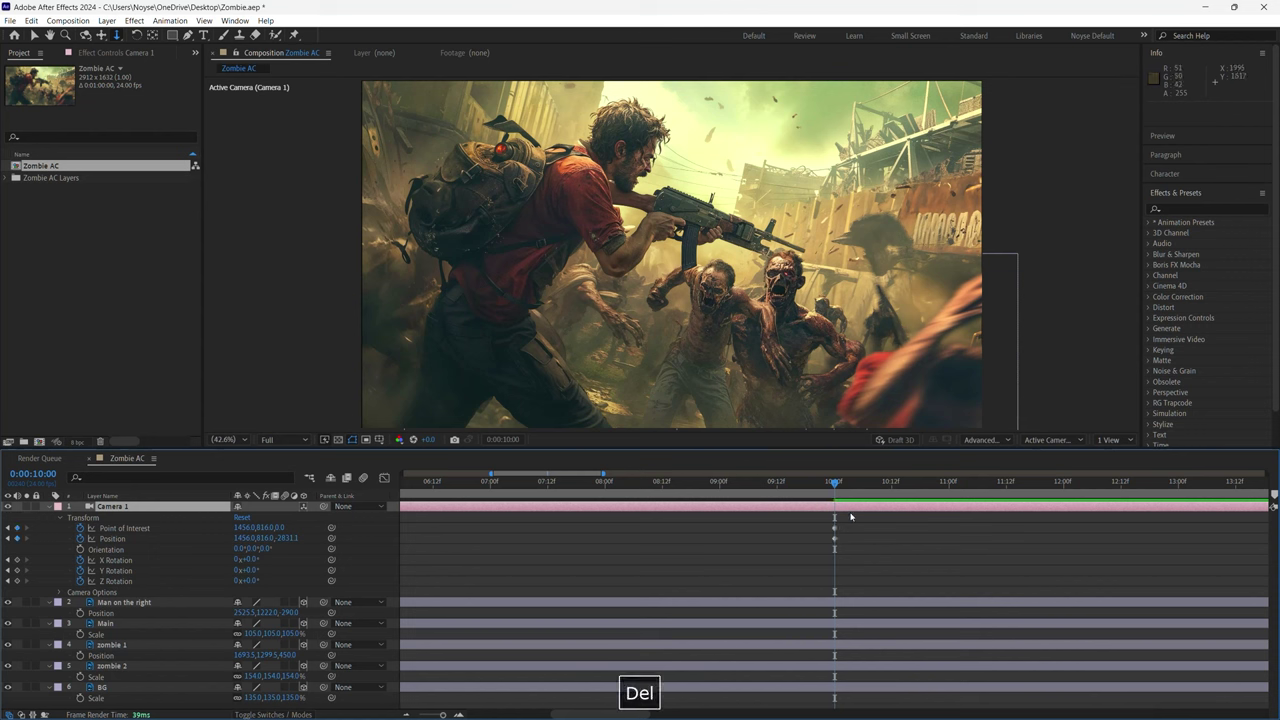
{"action": "key", "text": "ctrl+s"}
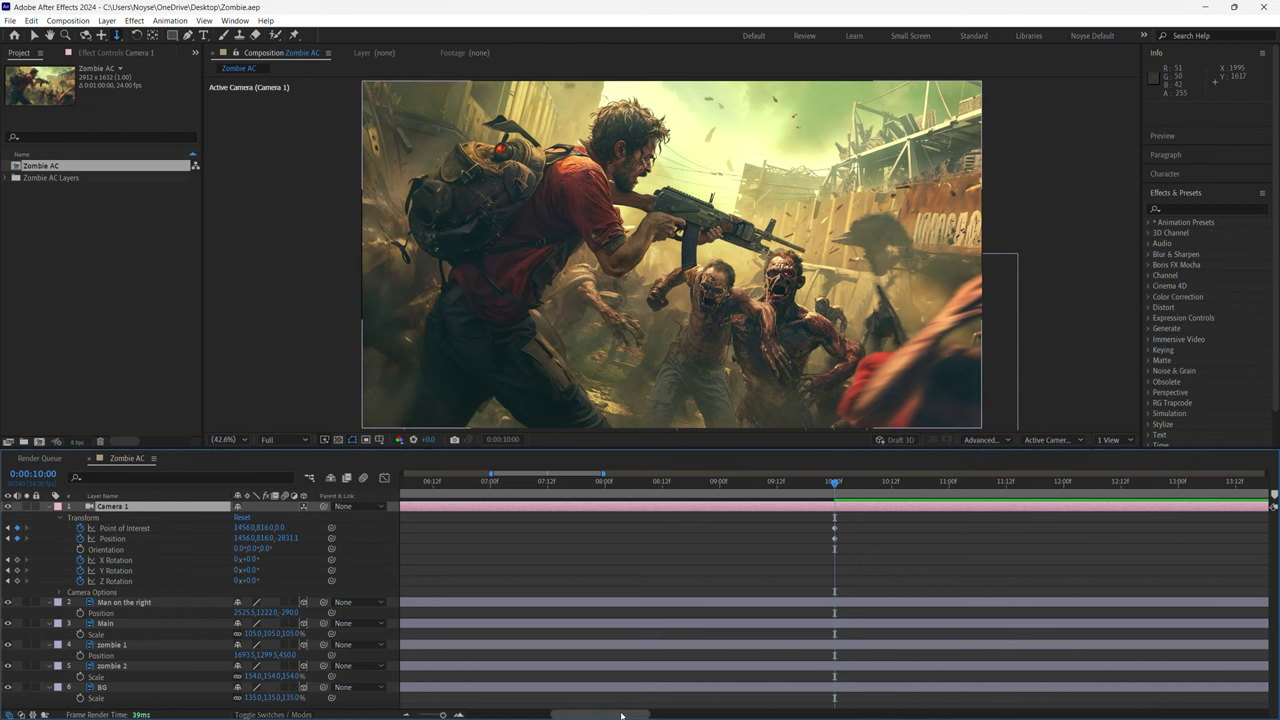
Play the camera move from the first frame to check the pull-back from the zombies to the wide view.
{"action": "key", "text": "Home"}
{"action": "left_click", "coordinate": [410, 487]}
{"action": "mouse_move", "coordinate": [410, 487]}
{"action": "left_mouse_down"}
{"action": "mouse_move", "coordinate": [383, 481]}
{"action": "mouse_move", "coordinate": [1173, 501]}
{"action": "mouse_move", "coordinate": [402, 500]}
{"action": "left_mouse_up"}
{"action": "key", "text": "space"}
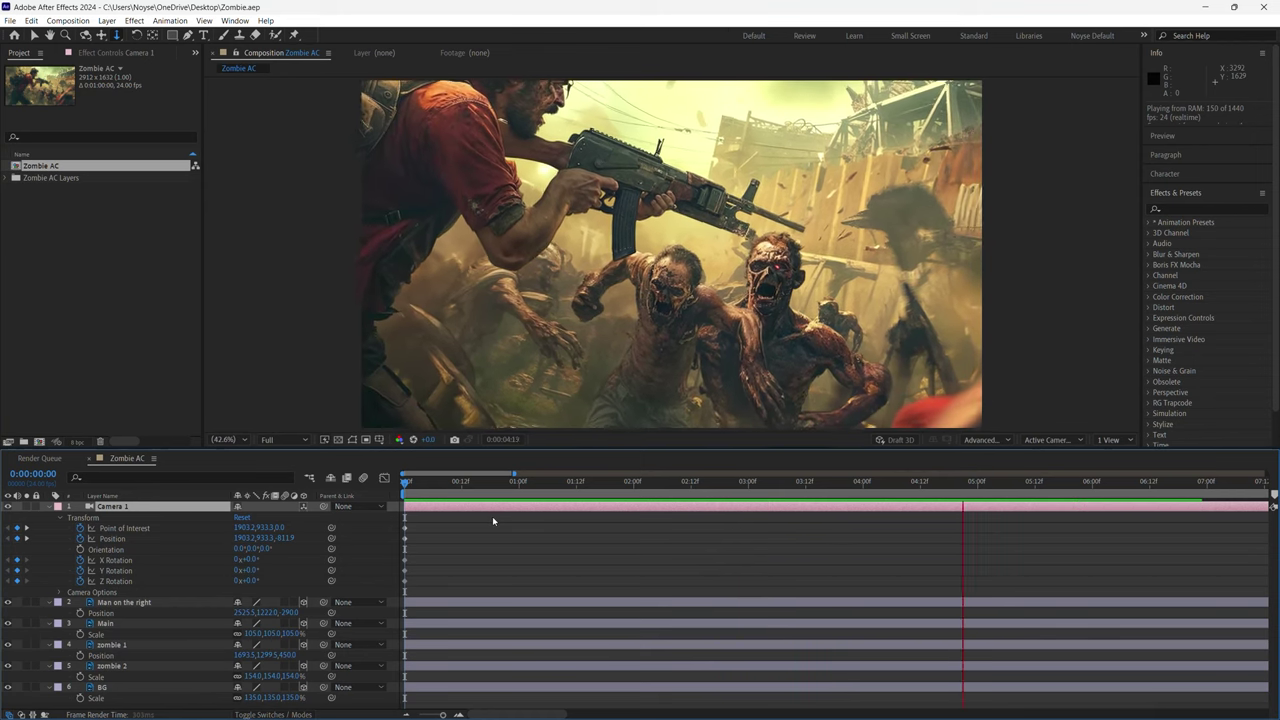
{"action": "key", "text": "space"}
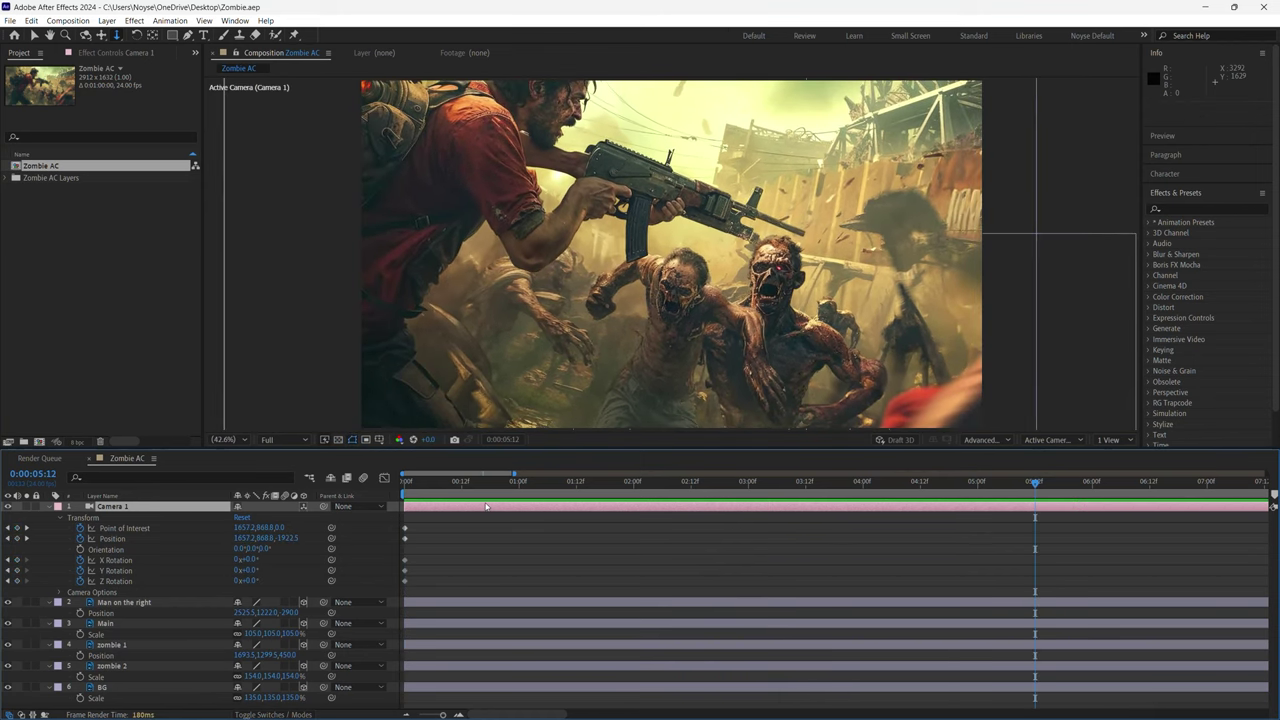
{"action": "key", "text": "F9"}
Set the camera's Z Rotation to 18° at the first frame and preview the tilted view.
{"action": "left_click_drag", "start_coordinate": [1062, 481], "coordinate": [330, 521]}
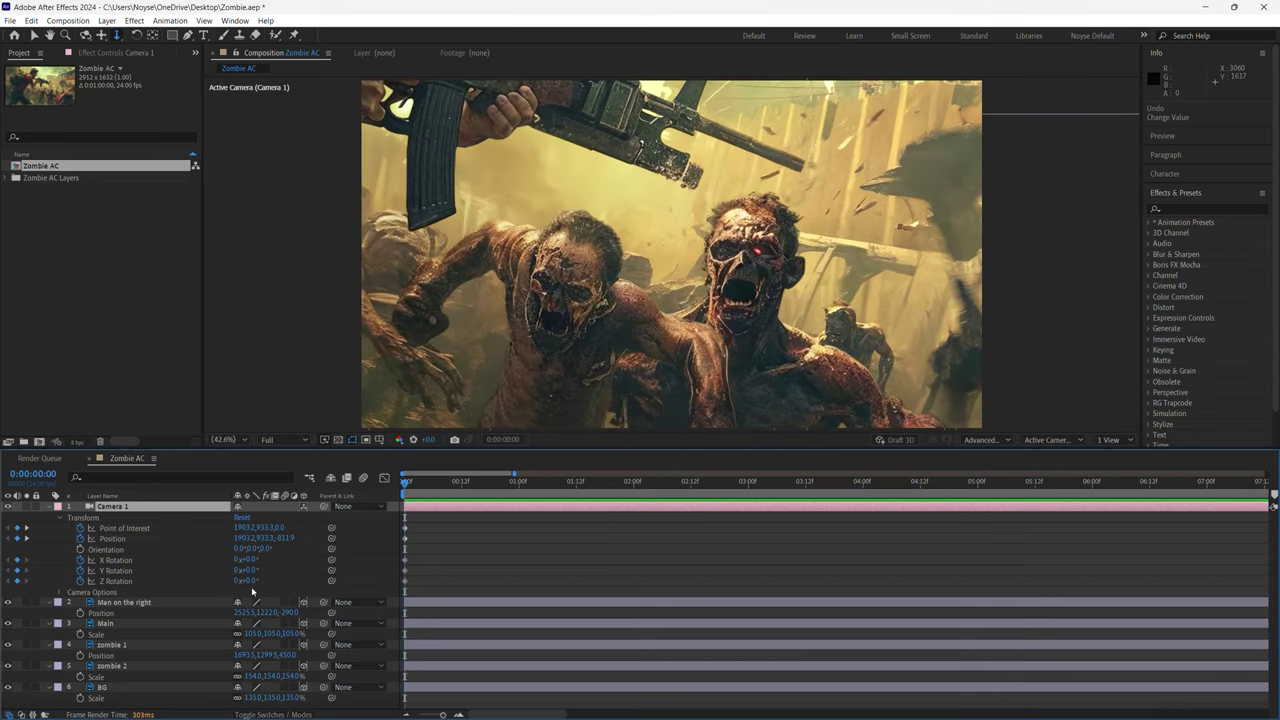
{"action": "left_click_drag", "start_coordinate": [256, 580], "coordinate": [267, 580]}
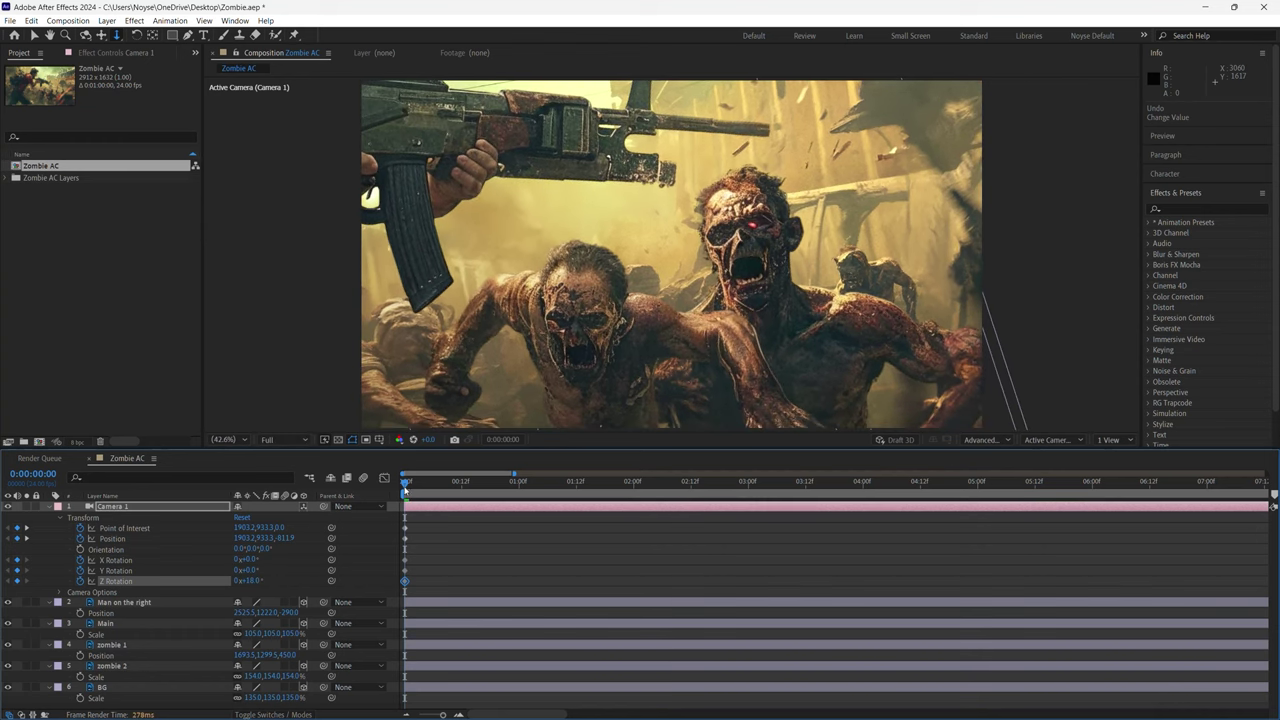
{"action": "key", "text": "space"}
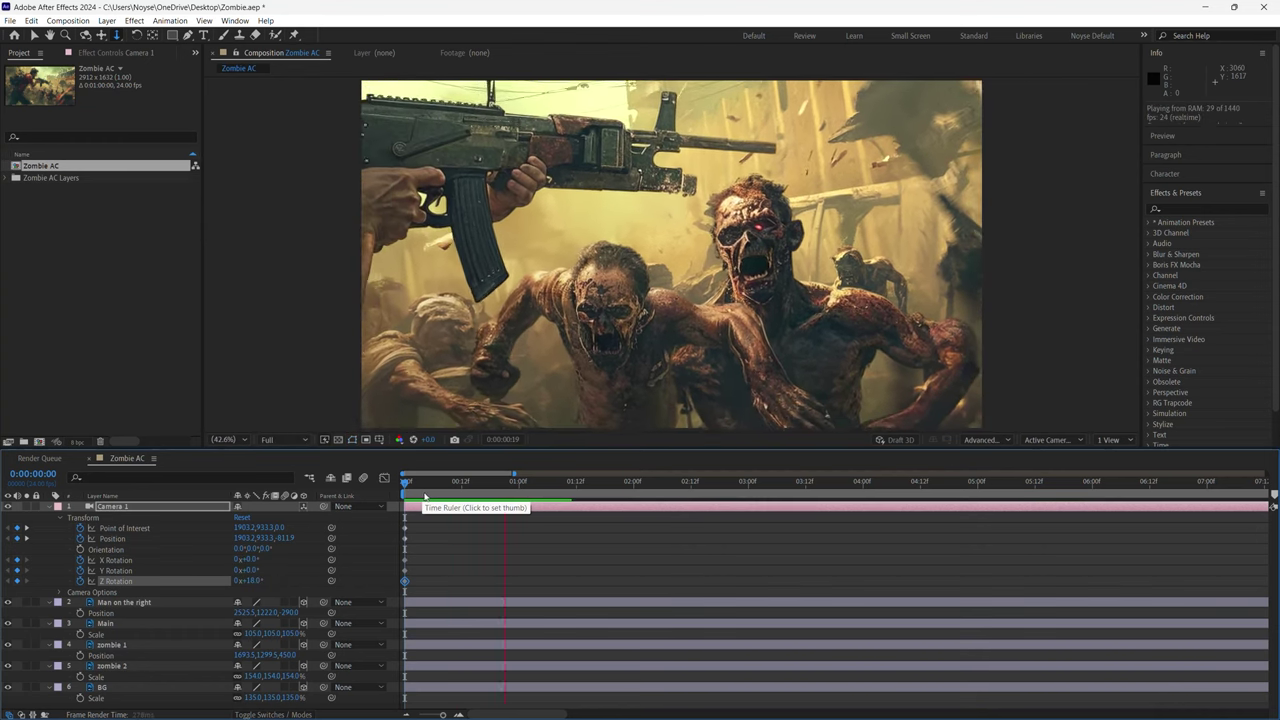
{"action": "key", "text": "space"}
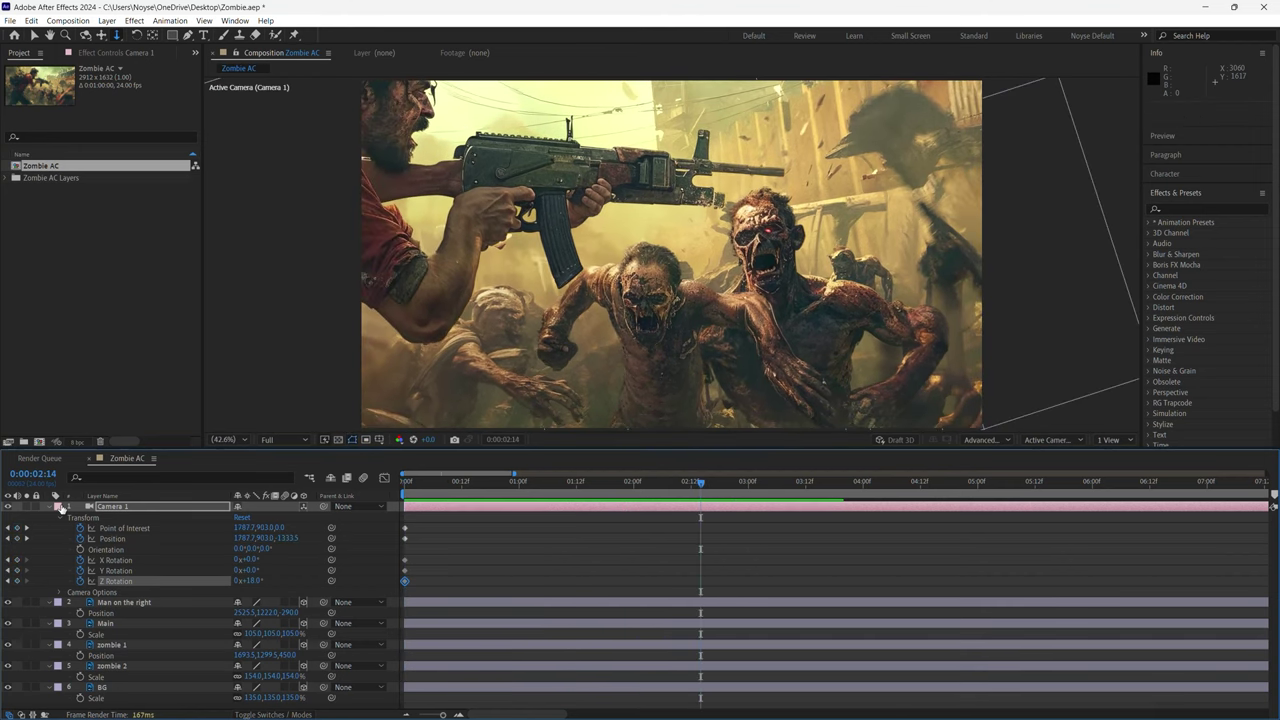
Set the camera's Z Rotation to 0° at the 10-second keyframe.
{"action": "key", "text": "minus"}
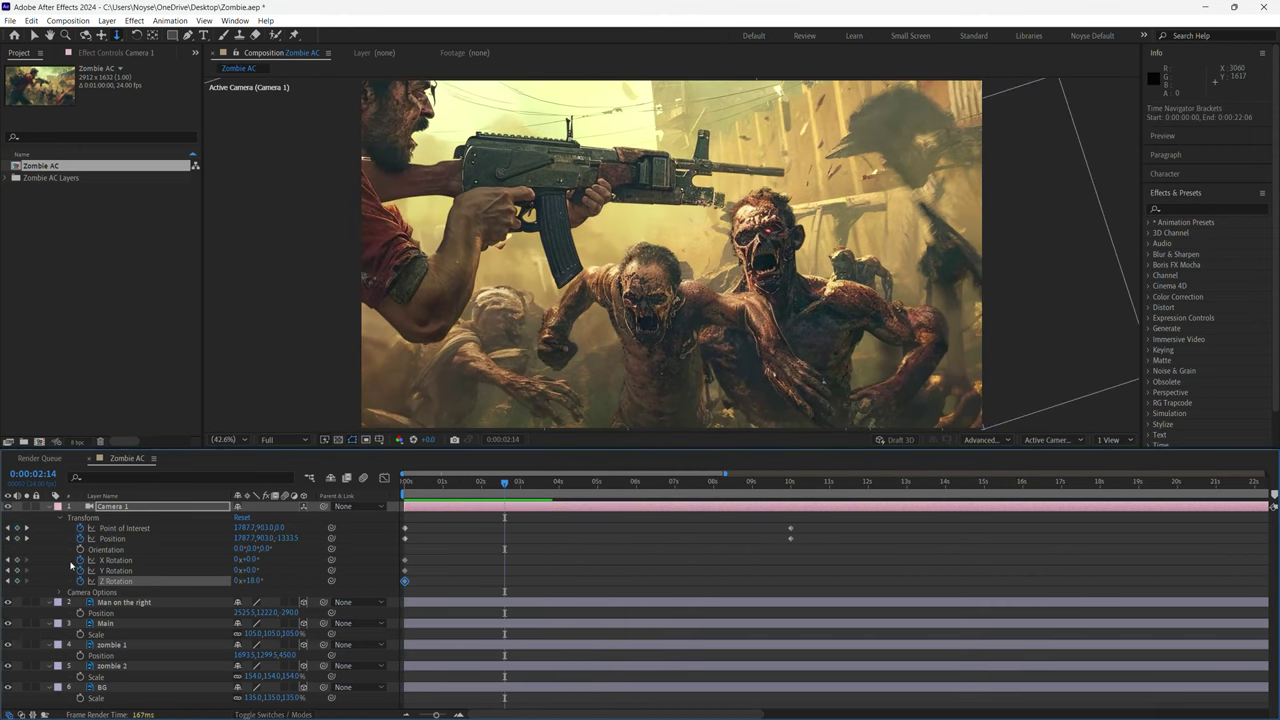
{"action": "left_click", "coordinate": [26, 538]}
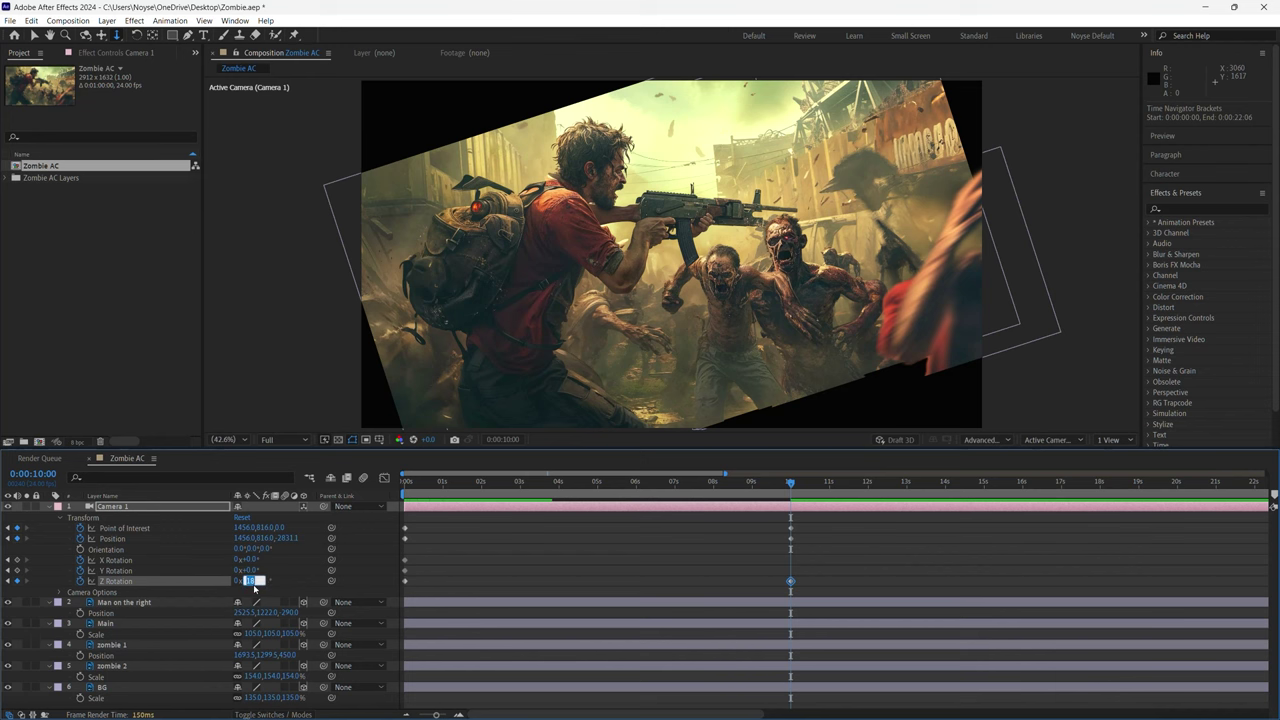
{"action": "type", "text": "0"}
{"action": "key", "text": "Return"}
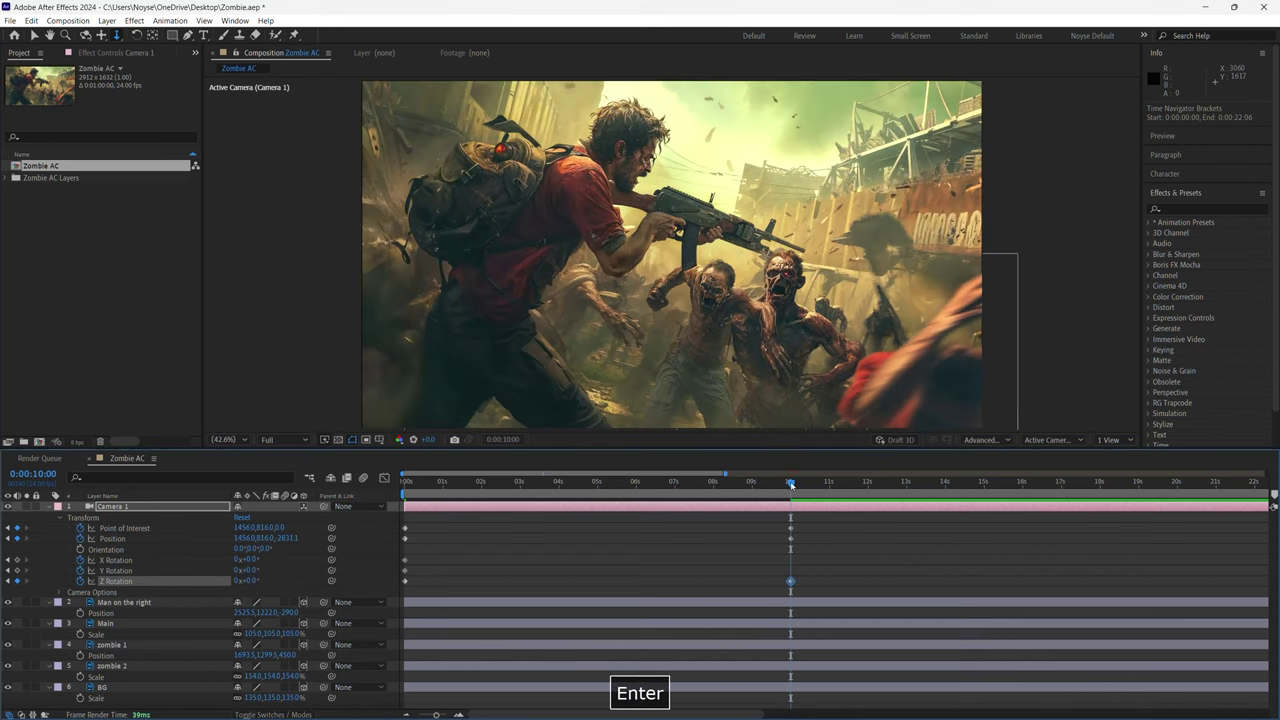
Play the camera move from the start to check the roll during the pull-back.
{"action": "key", "text": "space"}
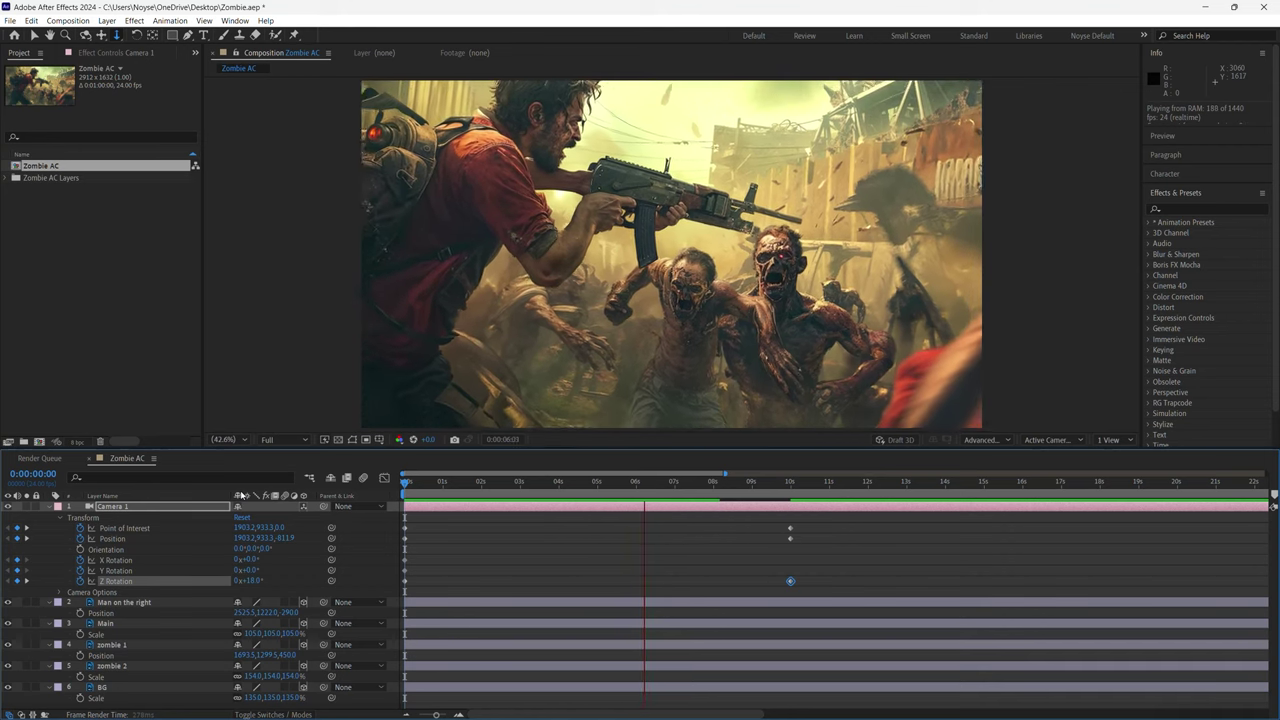
{"action": "key", "text": "space"}
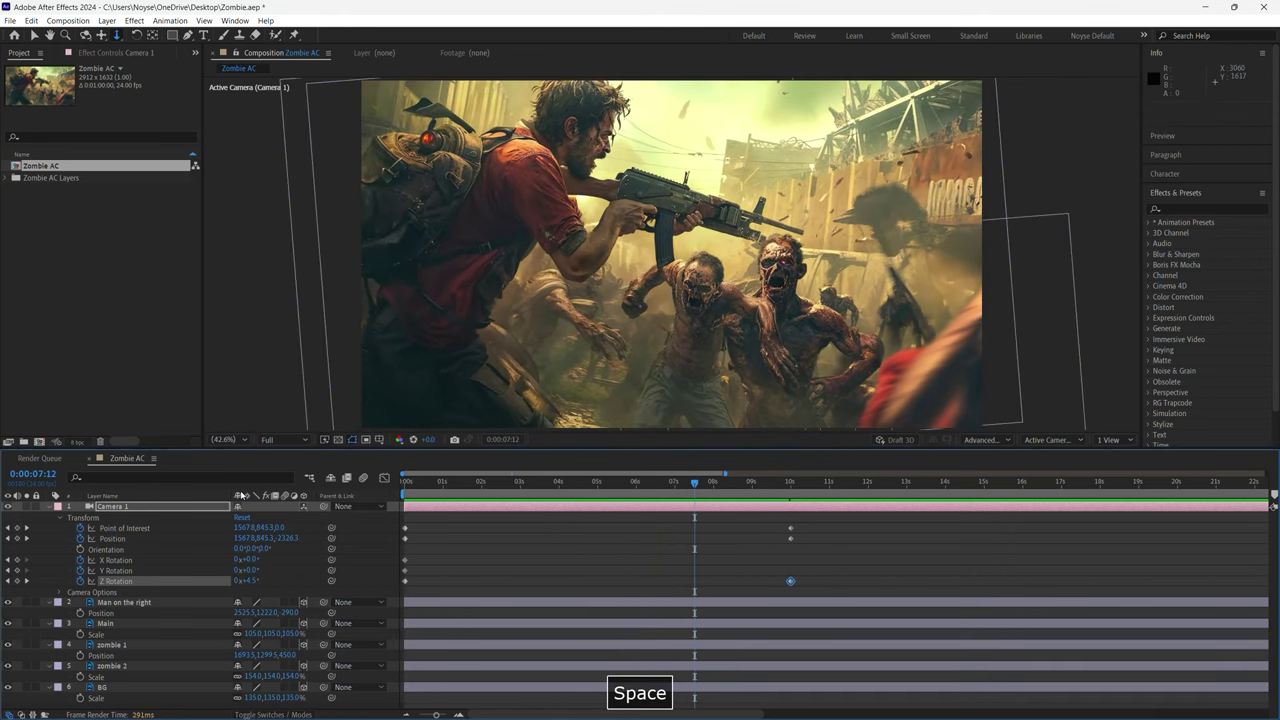
{"action": "key", "text": "F9"}
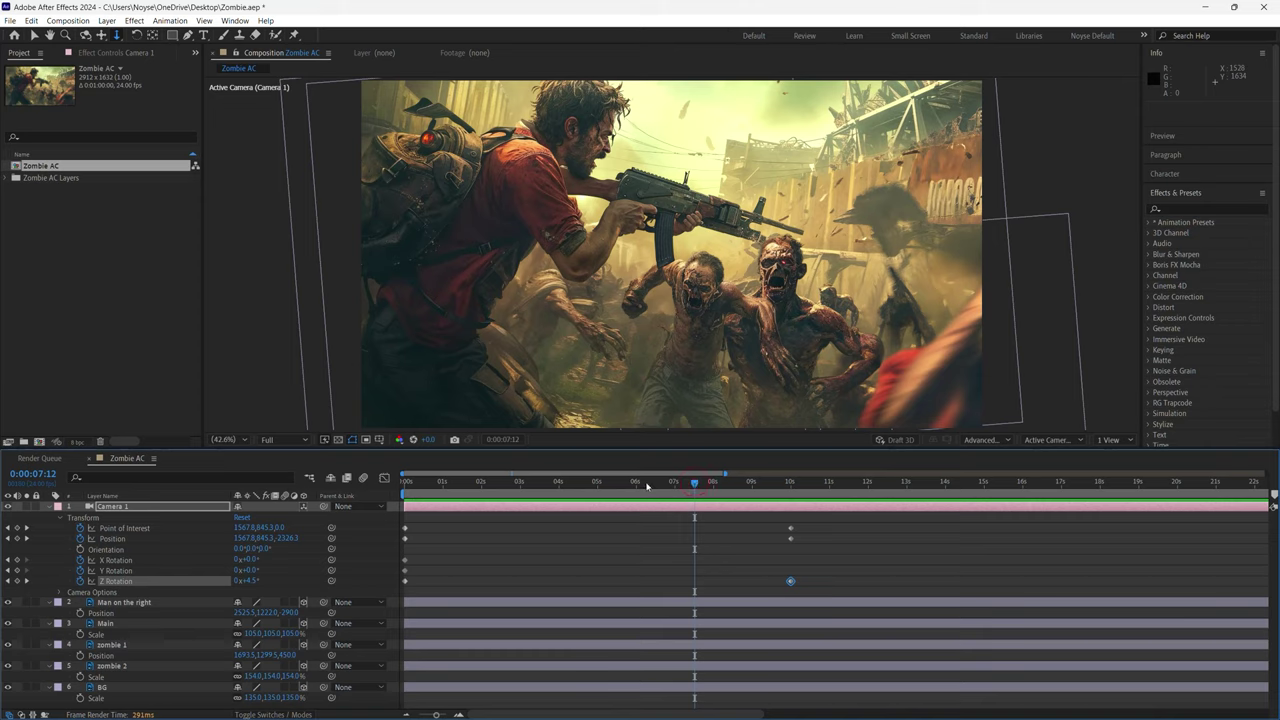
Add Position keyframes to the Main, zombie 1 and zombie 2 layers at 0 seconds and at 10 seconds.
{"action": "key", "text": "Home"}
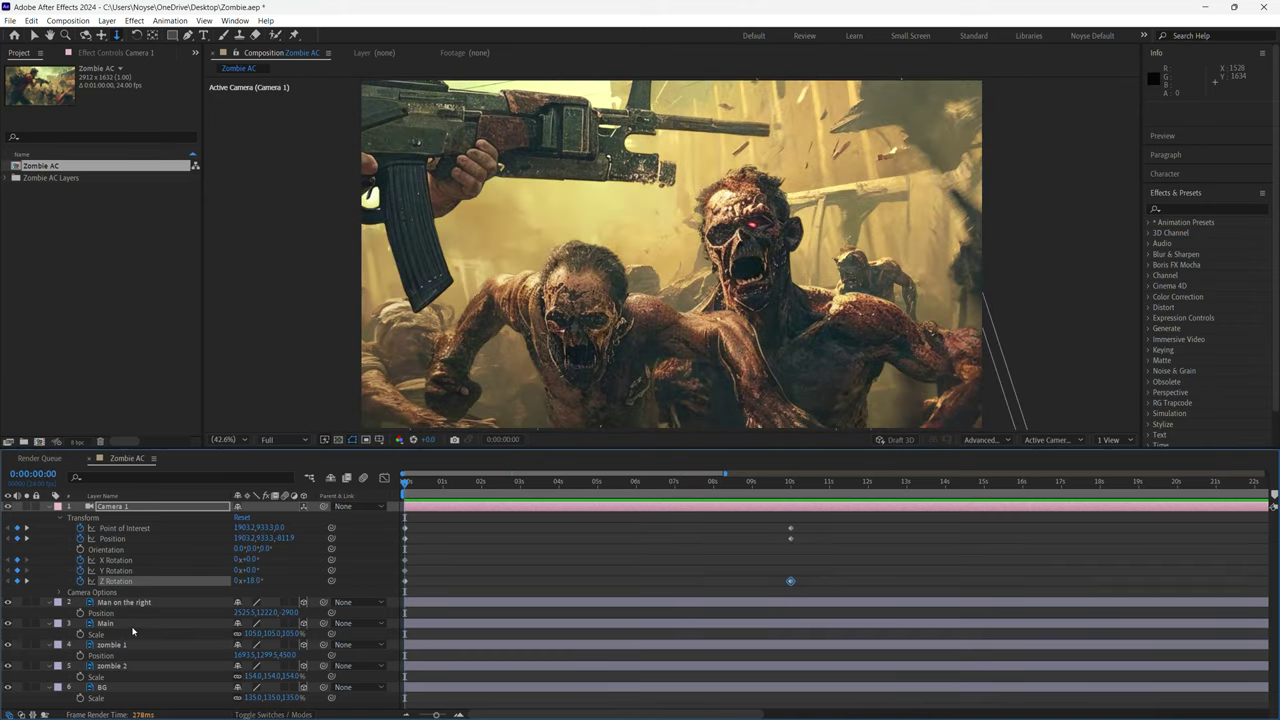
{"action": "left_click", "coordinate": [133, 626]}
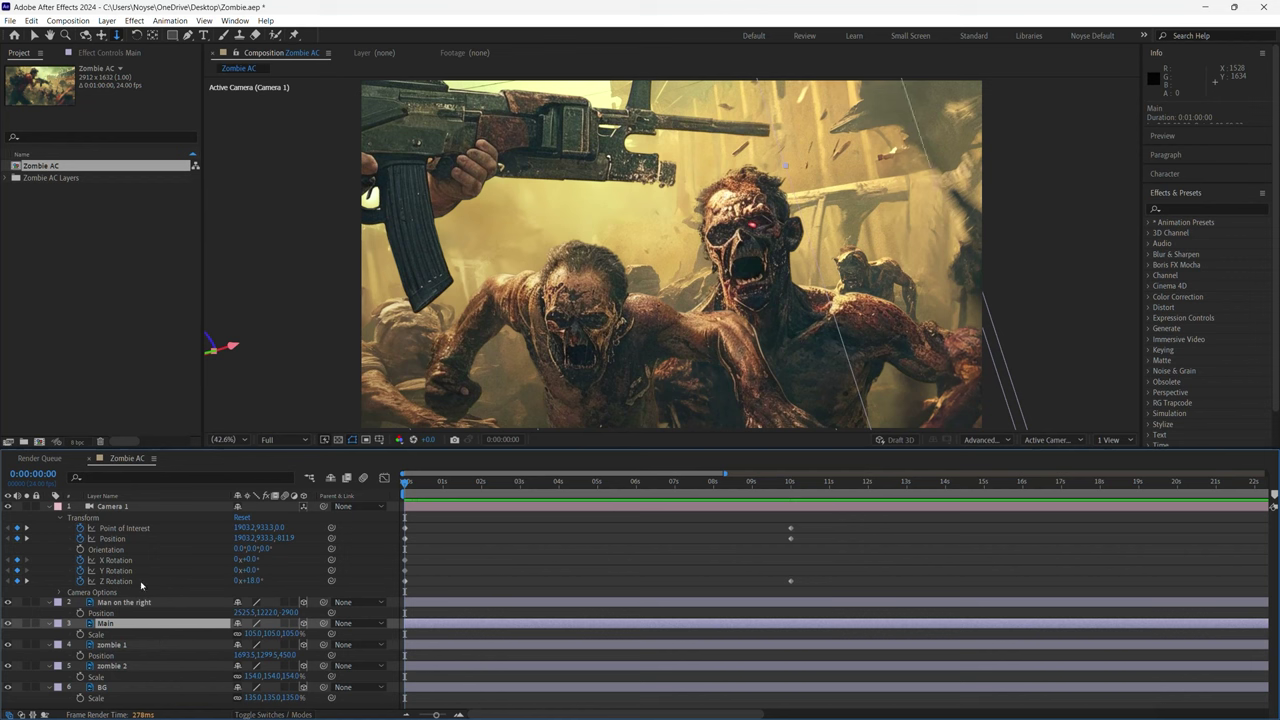
{"action": "key", "text": "p"}
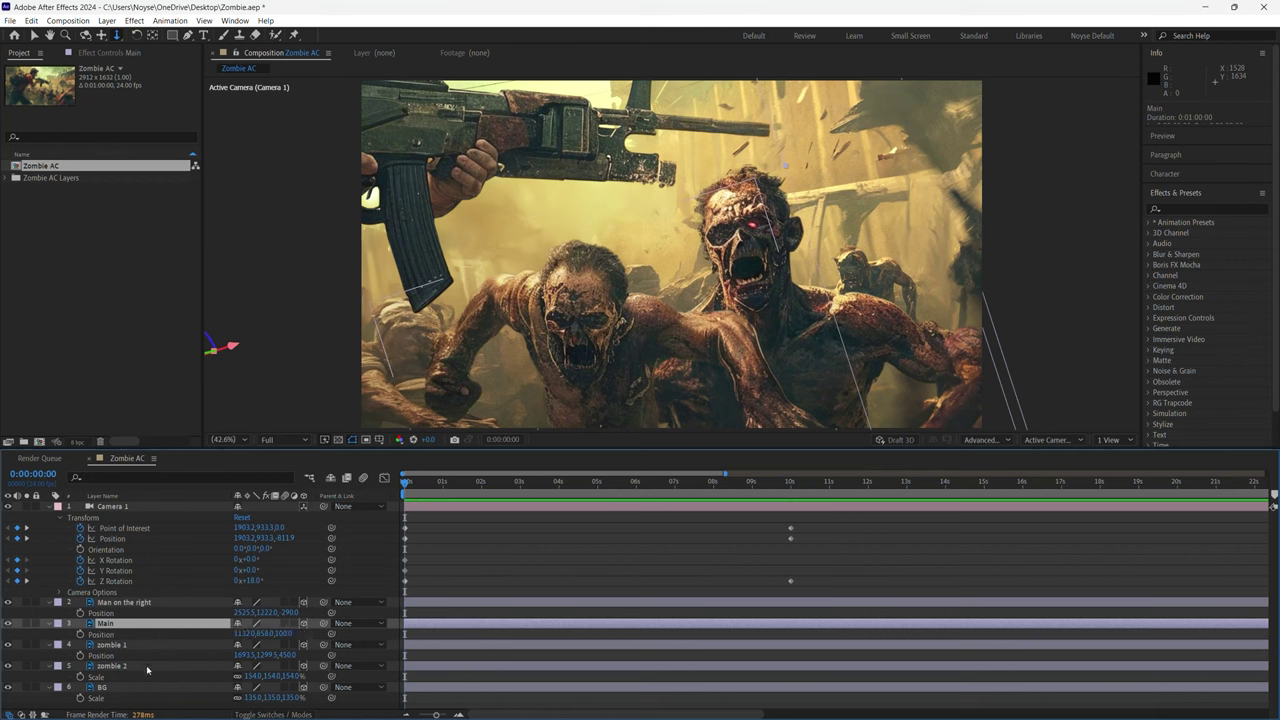
{"action": "left_click", "coordinate": [133, 664]}
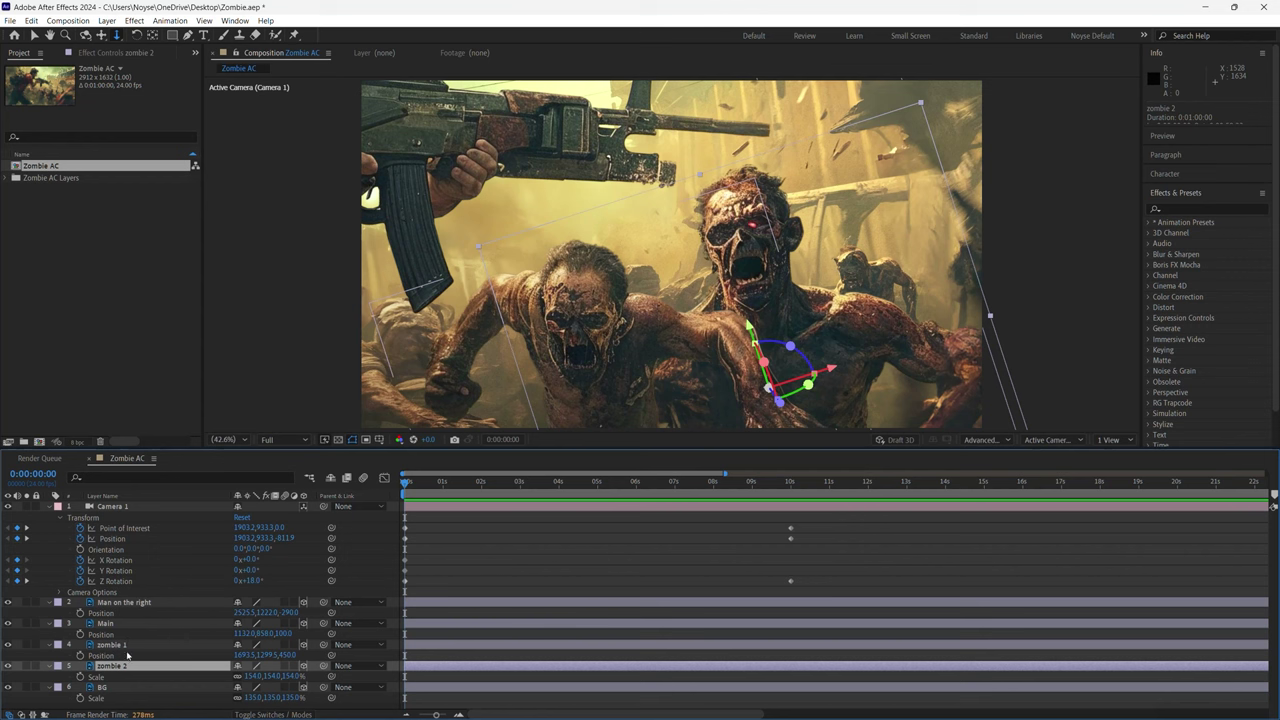
{"action": "left_click", "coordinate": [133, 633], "text": "shift"}
{"action": "key", "text": "p"}
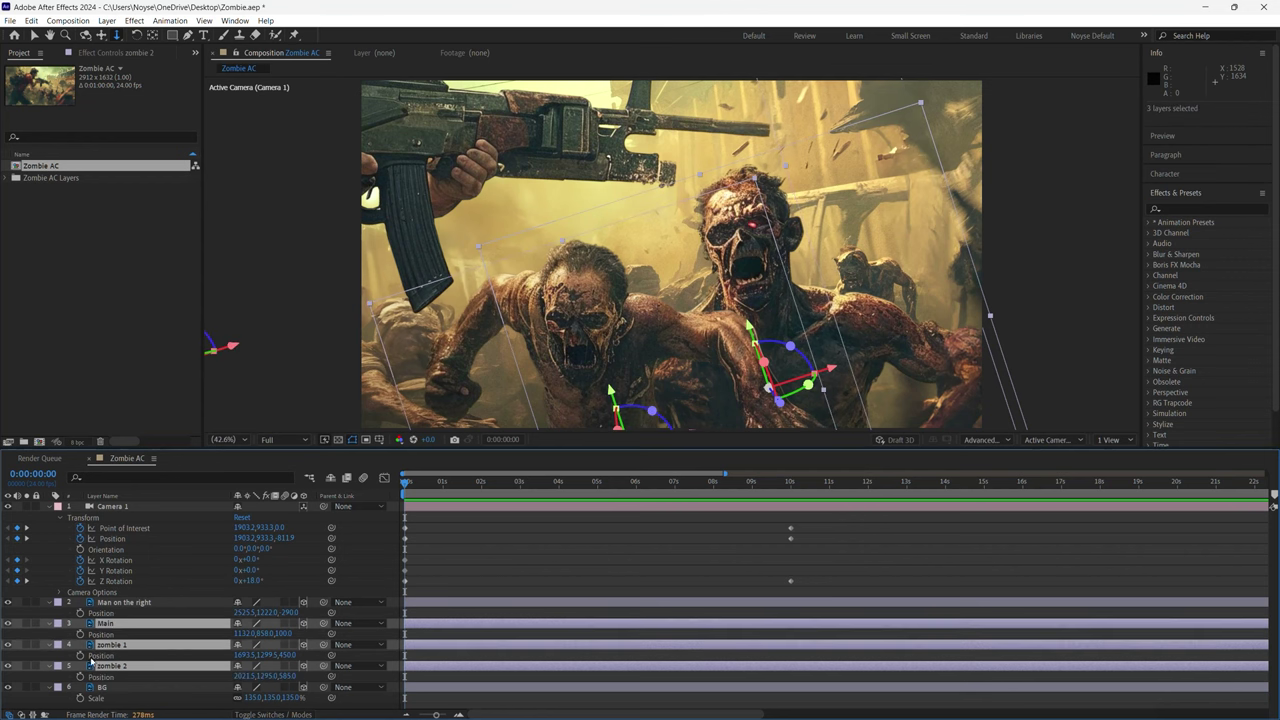
{"action": "left_click", "coordinate": [80, 634]}
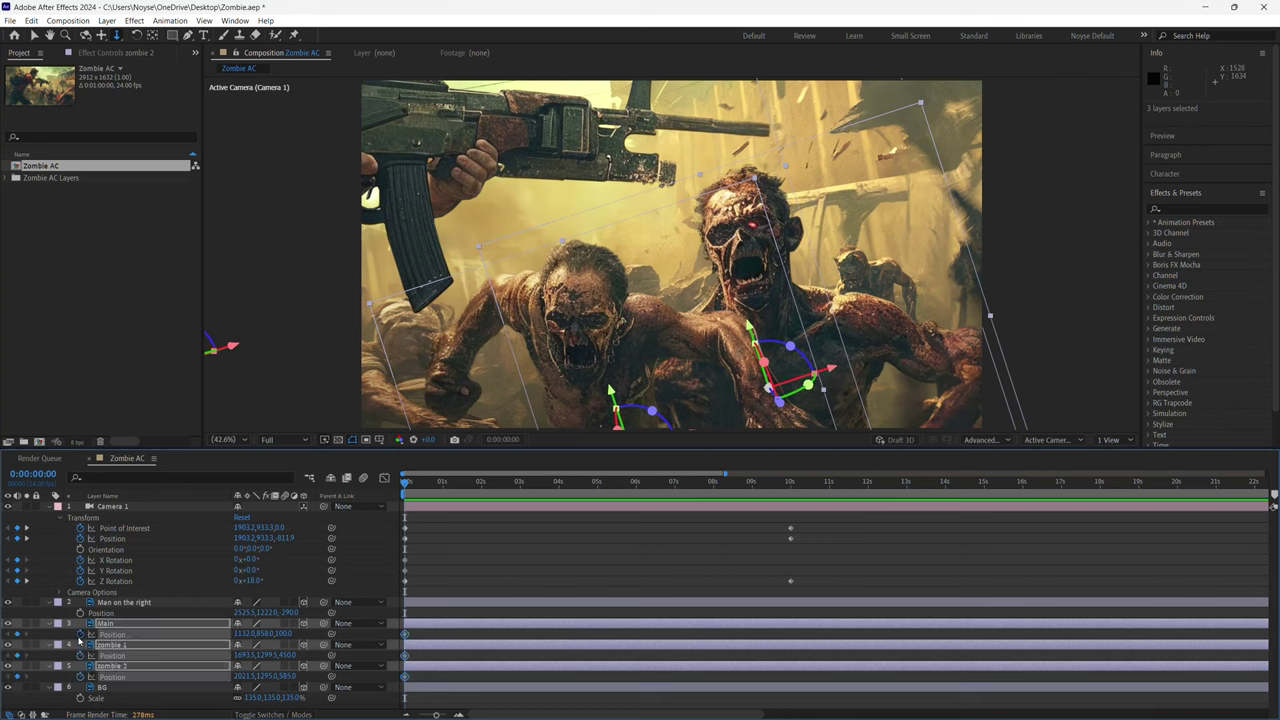
{"action": "left_click", "coordinate": [27, 528]}
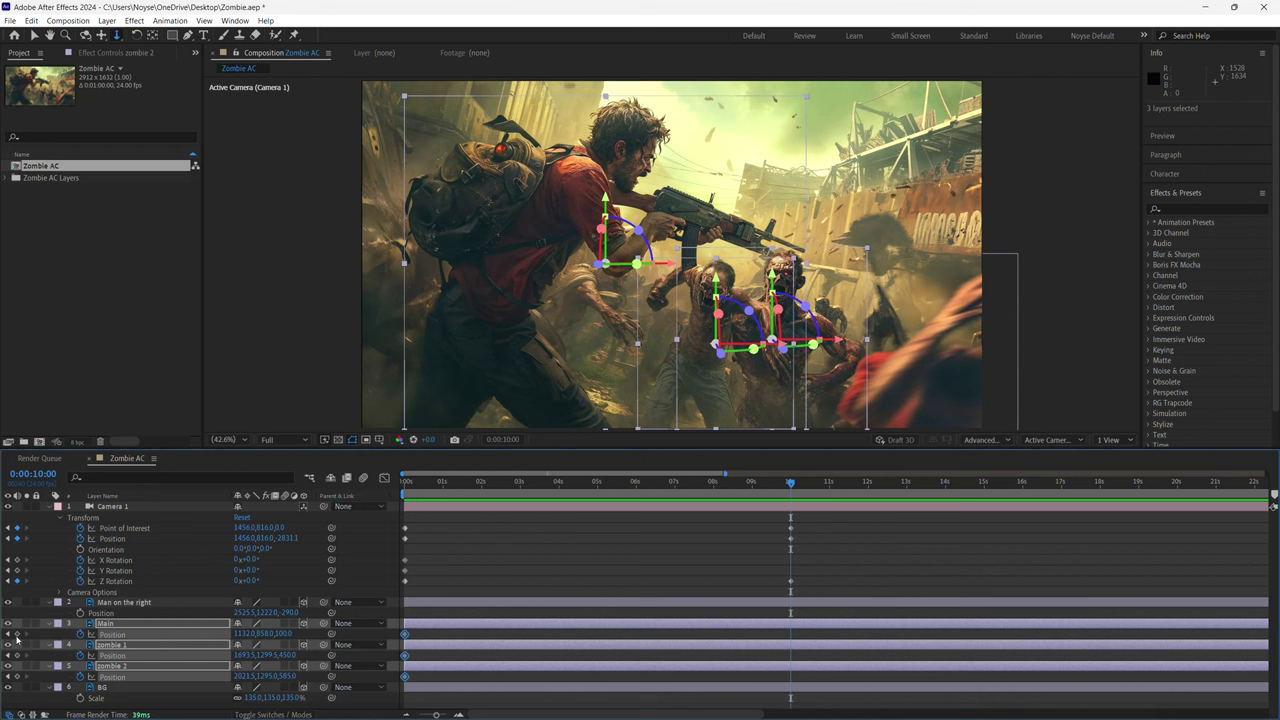
{"action": "left_click", "coordinate": [16, 676]}
{"action": "left_click", "coordinate": [455, 588]}
At 10 seconds, set X Position of Main to 1015, zombie 1 to about 1627 and zombie 2 to about 2080, and preview the animation.
{"action": "left_click", "coordinate": [180, 624]}
{"action": "left_click", "coordinate": [194, 602]}
{"action": "left_click", "coordinate": [189, 622]}
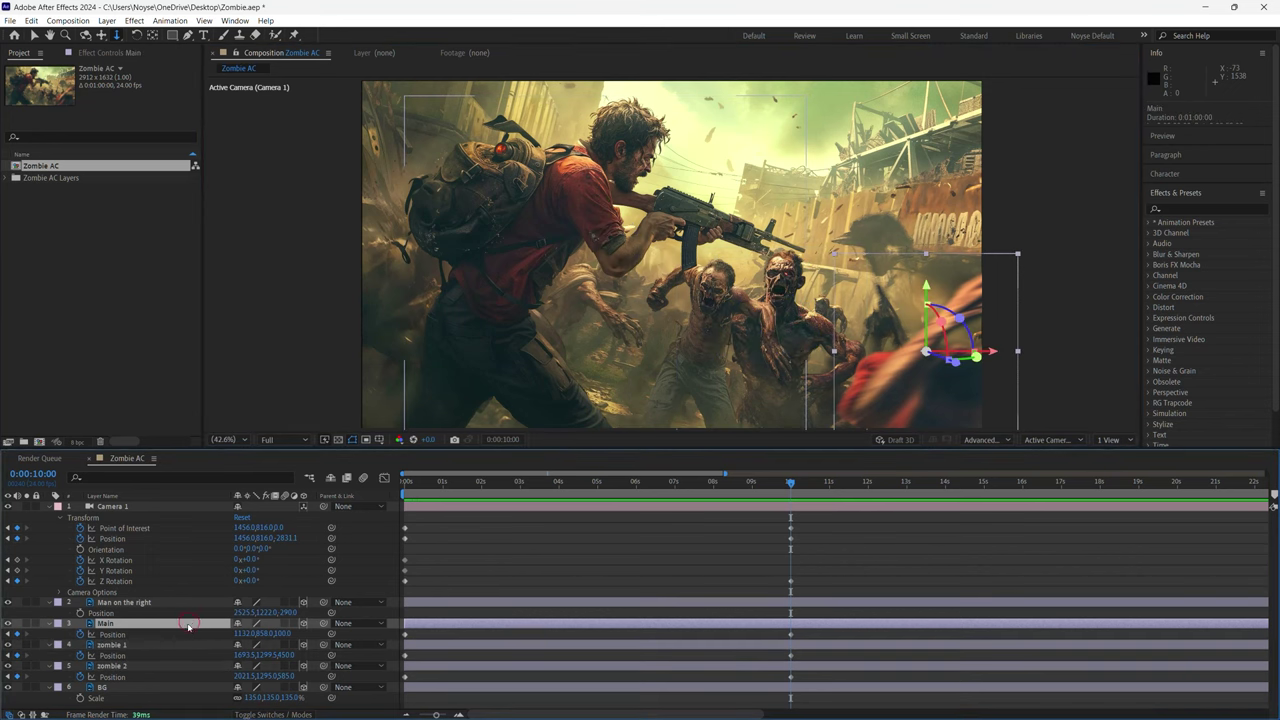
{"action": "left_click_drag", "start_coordinate": [245, 636], "coordinate": [189, 635]}
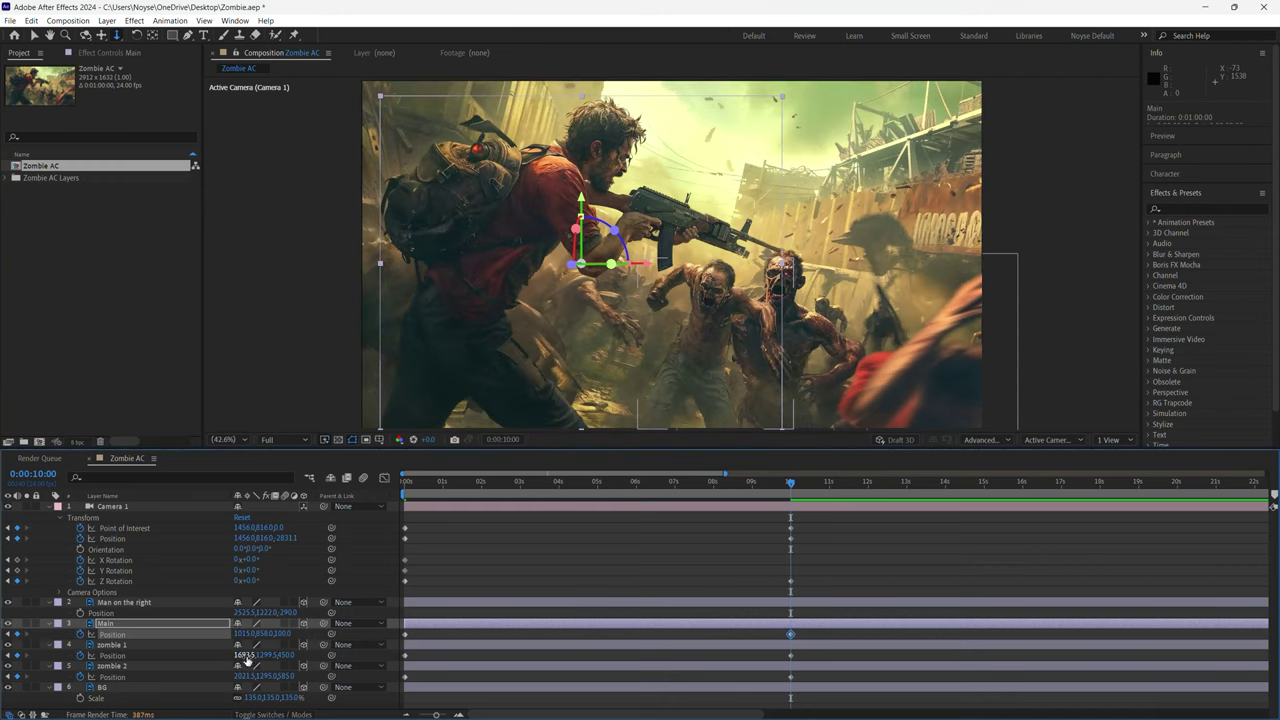
{"action": "left_click_drag", "start_coordinate": [243, 655], "coordinate": [202, 655]}
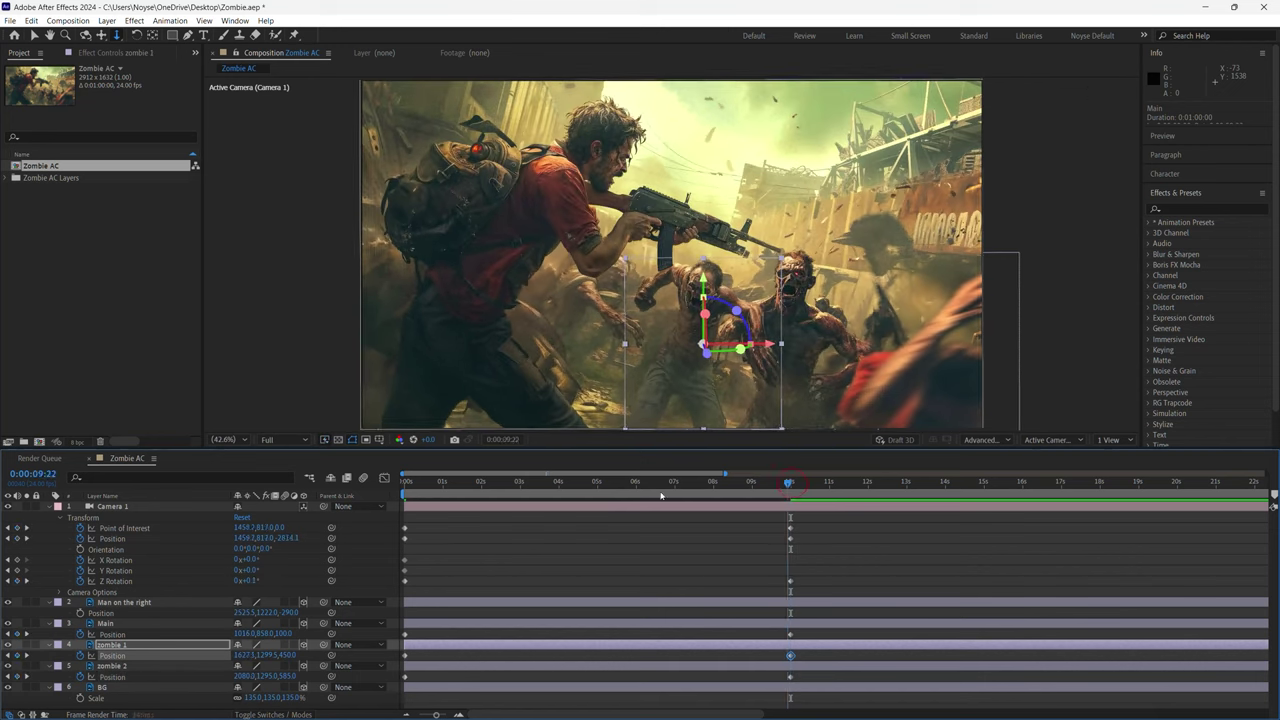
{"action": "key", "text": "Home"}
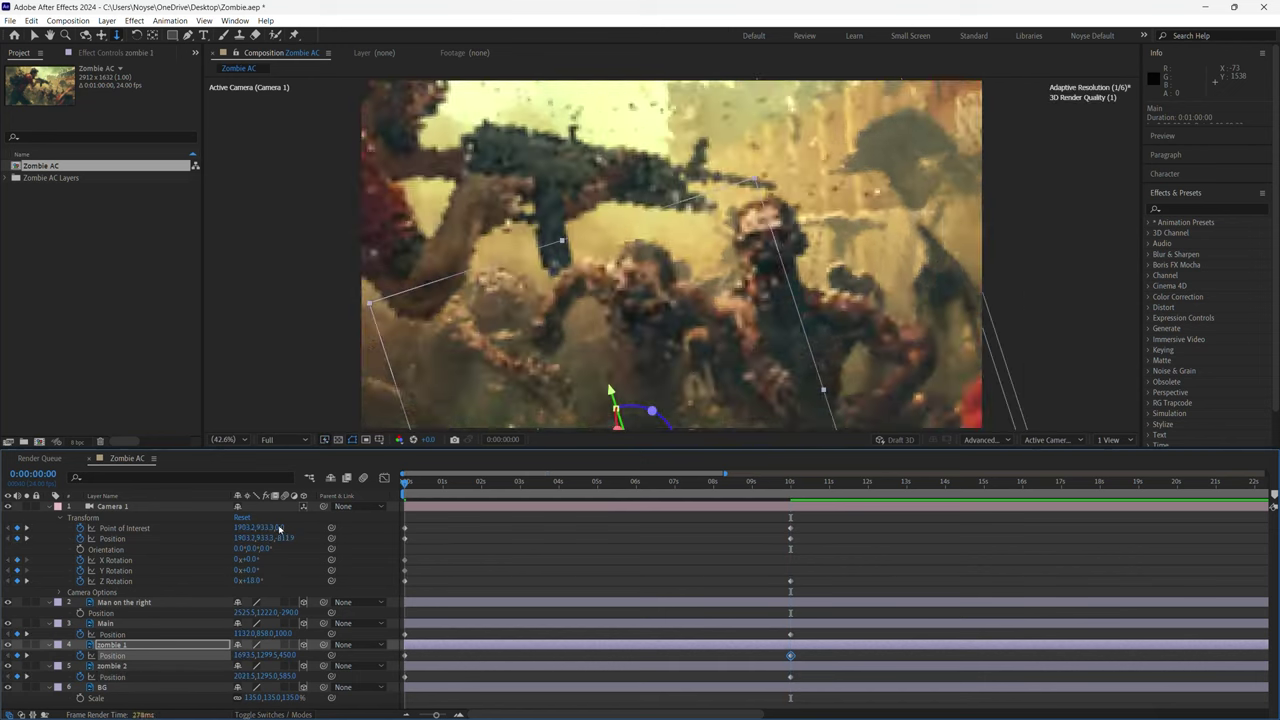
{"action": "key", "text": "space"}
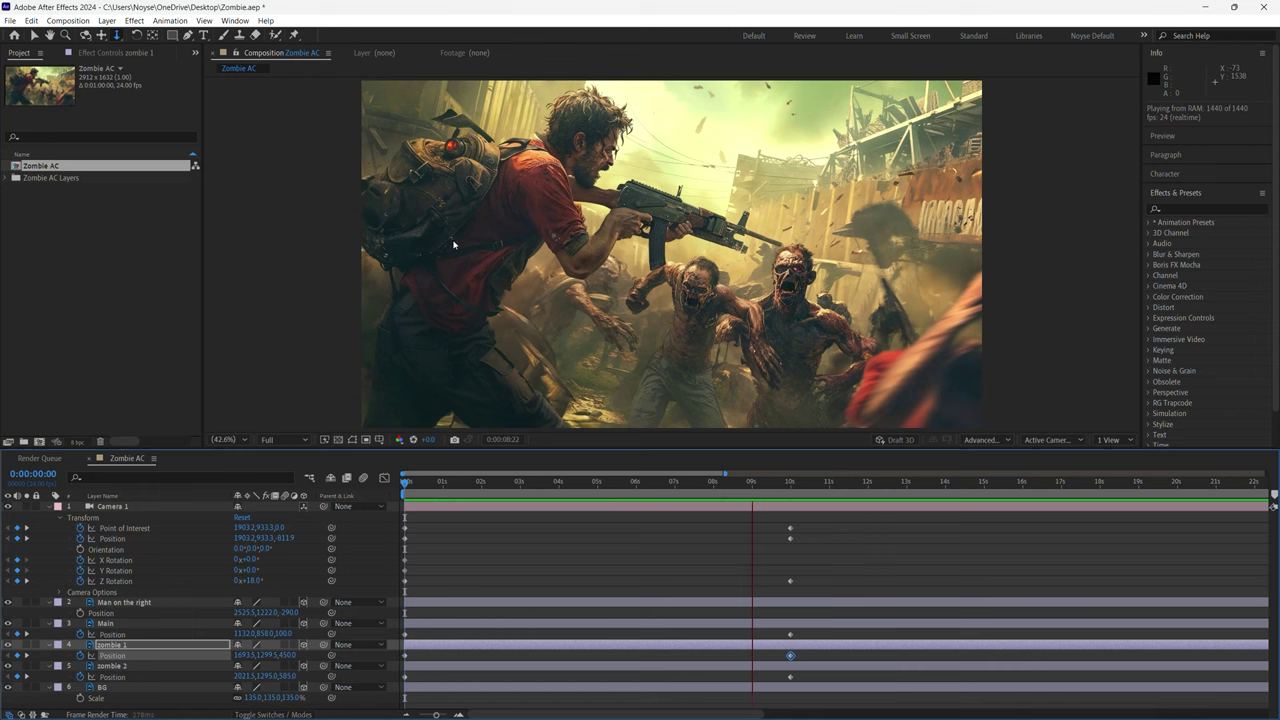
Set the Main layer's X Position to 1307 at the 0-second keyframe.
{"action": "key", "text": "space"}
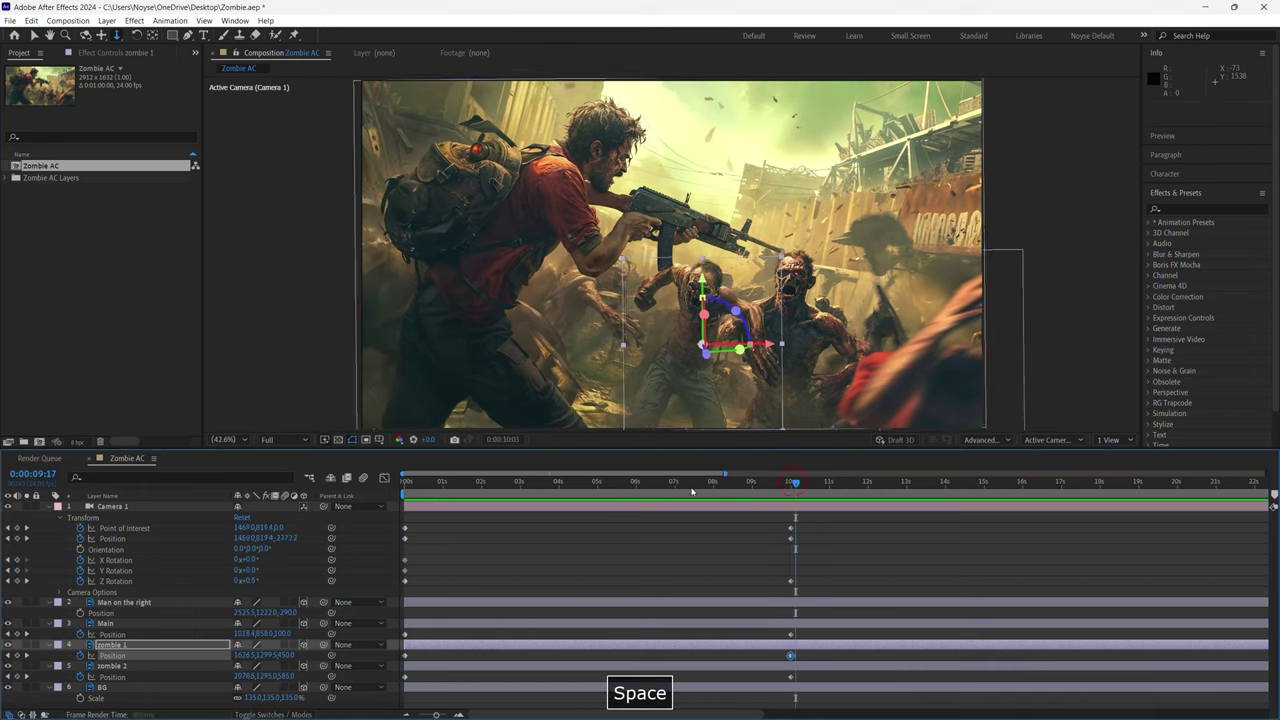
{"action": "left_click_drag", "start_coordinate": [692, 490], "coordinate": [362, 504]}
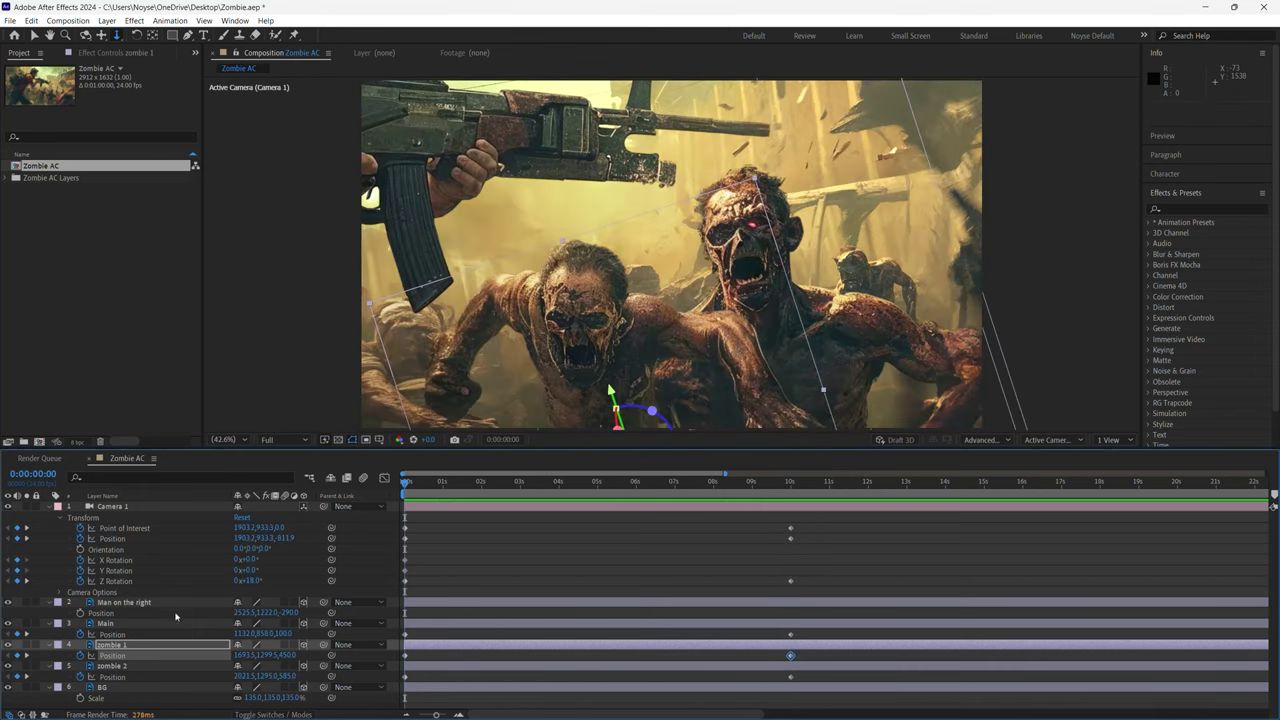
{"action": "left_click", "coordinate": [128, 634]}
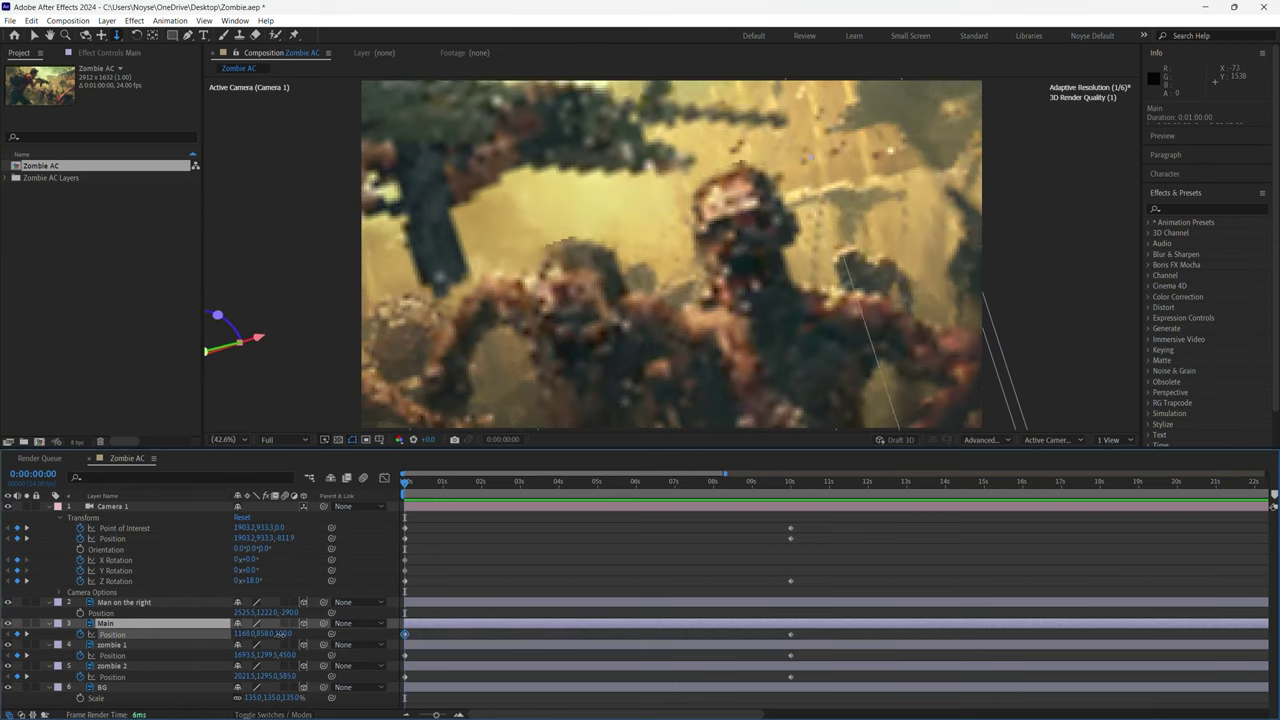
{"action": "left_click_drag", "start_coordinate": [309, 633], "coordinate": [340, 623]}
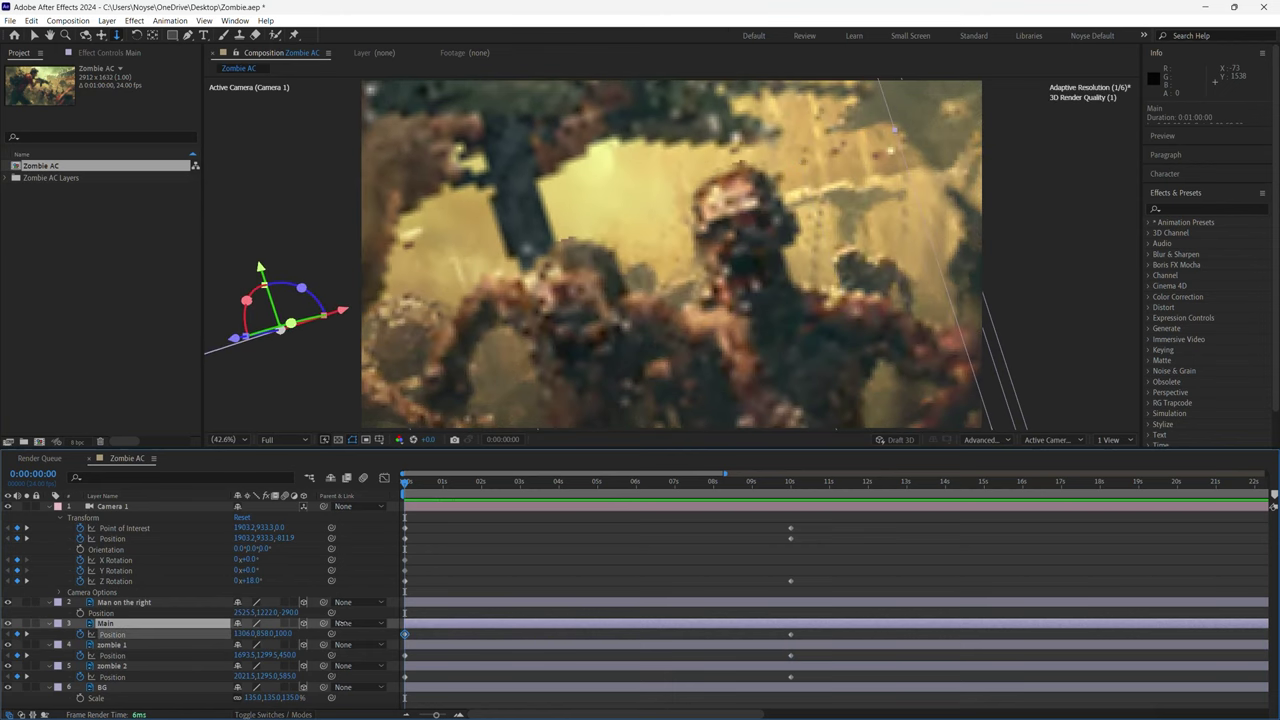
Preview the animation from the start and scrub back through it to check the Main layer's sideways movement.
{"action": "key", "text": "space"}
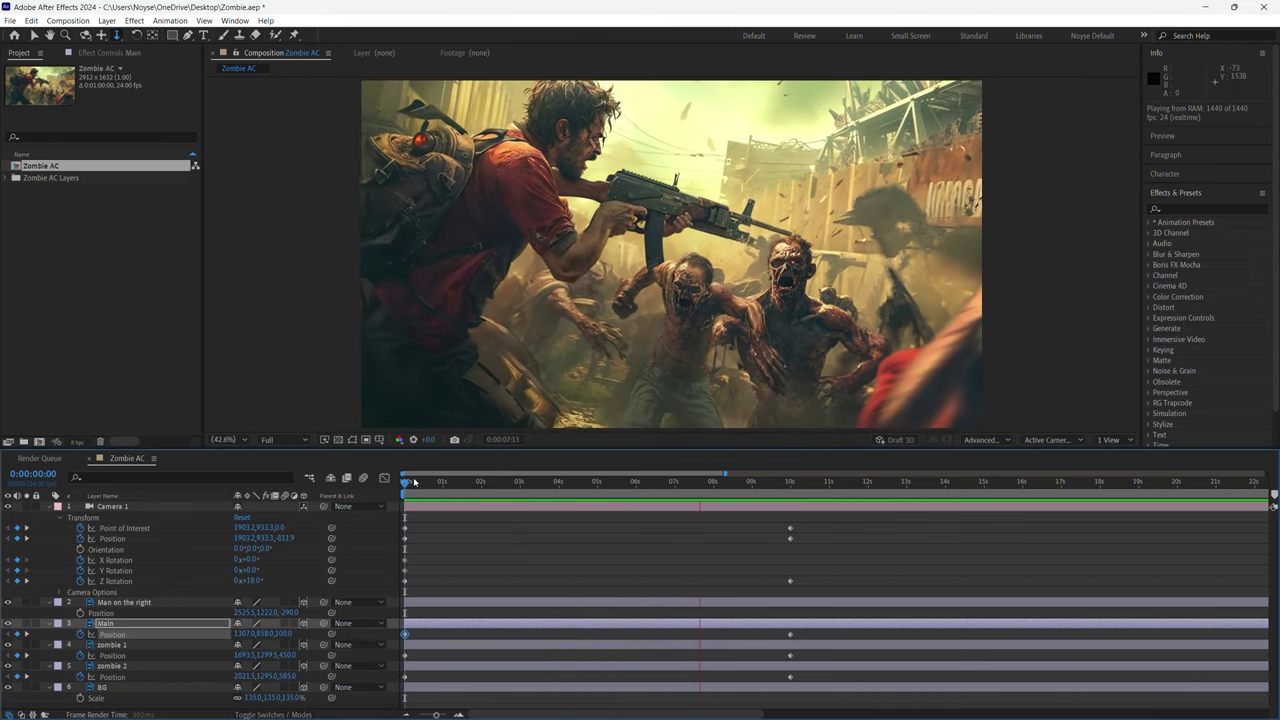
{"action": "key", "text": "space"}
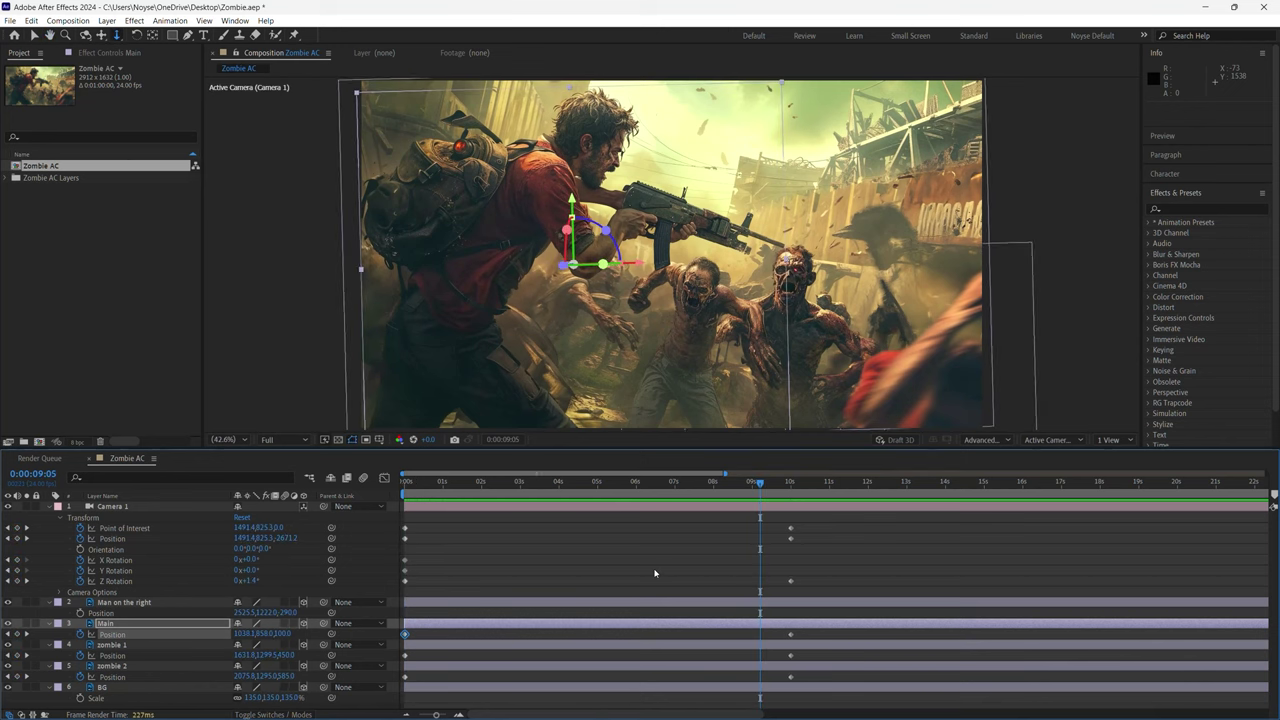
{"action": "left_click_drag", "start_coordinate": [716, 485], "coordinate": [480, 485]}
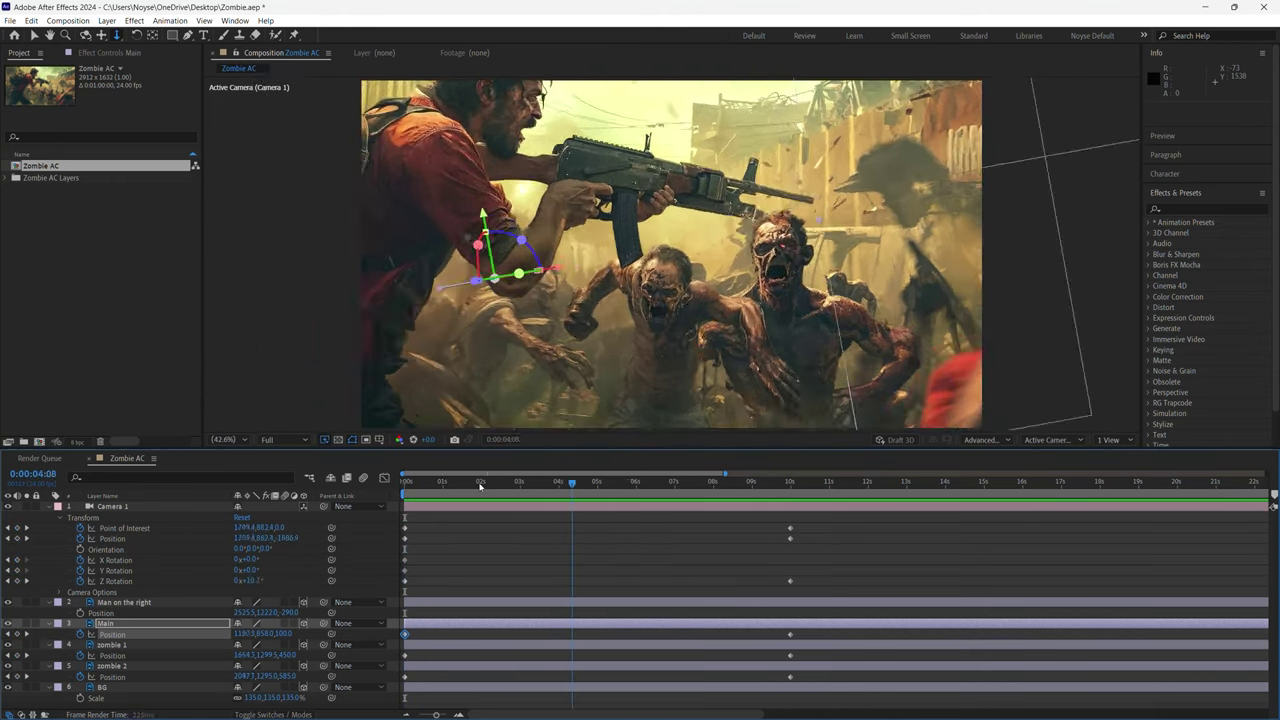